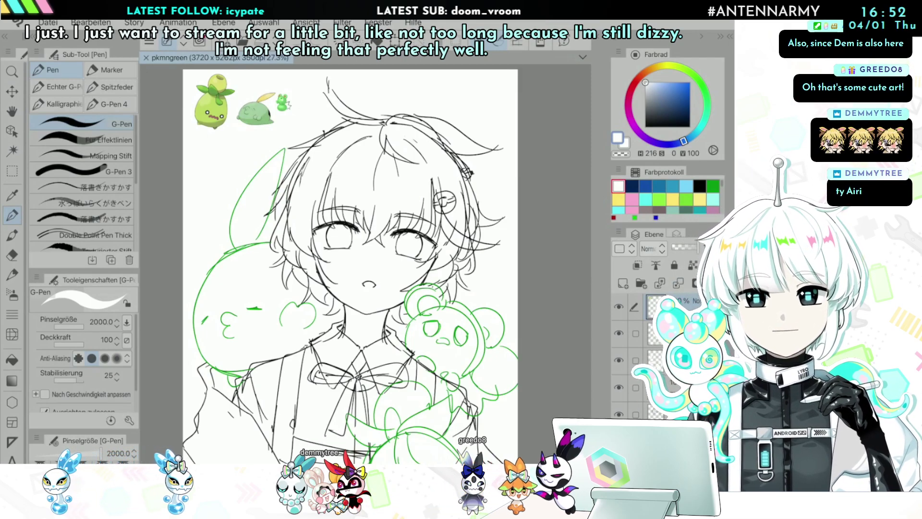
# Step: Select the character and creature sketch layers together and group them into one folder
pyautogui.scroll(-2, 357, 264)
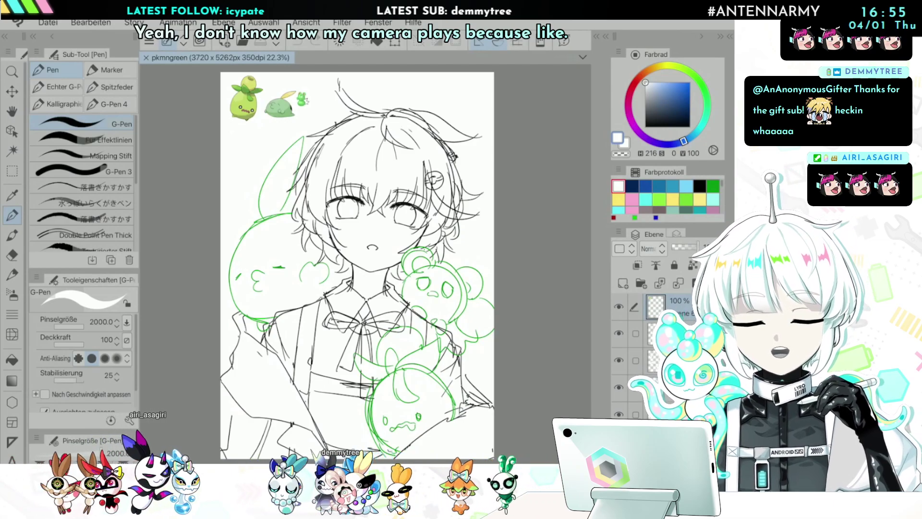
pyautogui.scroll(2, 343, 169)
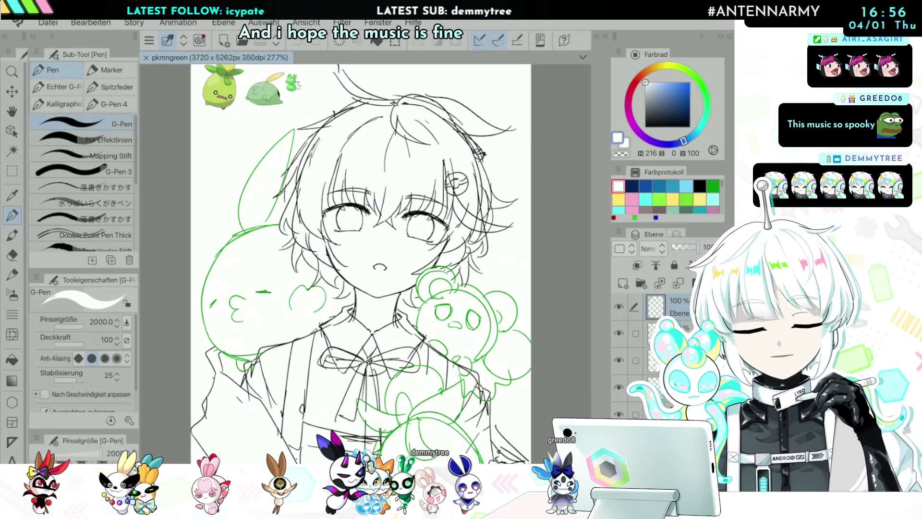
pyautogui.click(672, 333)
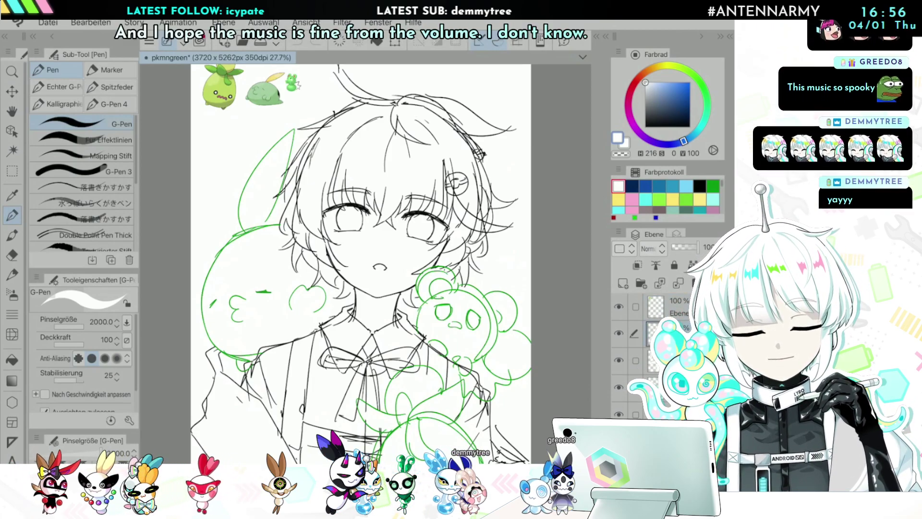
pyautogui.click(618, 333)
pyautogui.click(618, 333)
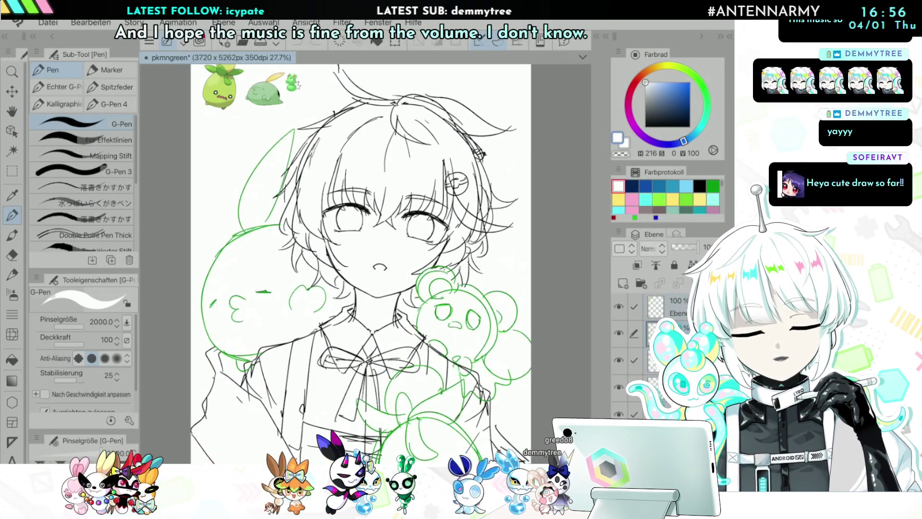
pyautogui.moveTo(635, 307); pyautogui.dragTo(635, 414)
pyautogui.hotkey('ctrl', 'g')
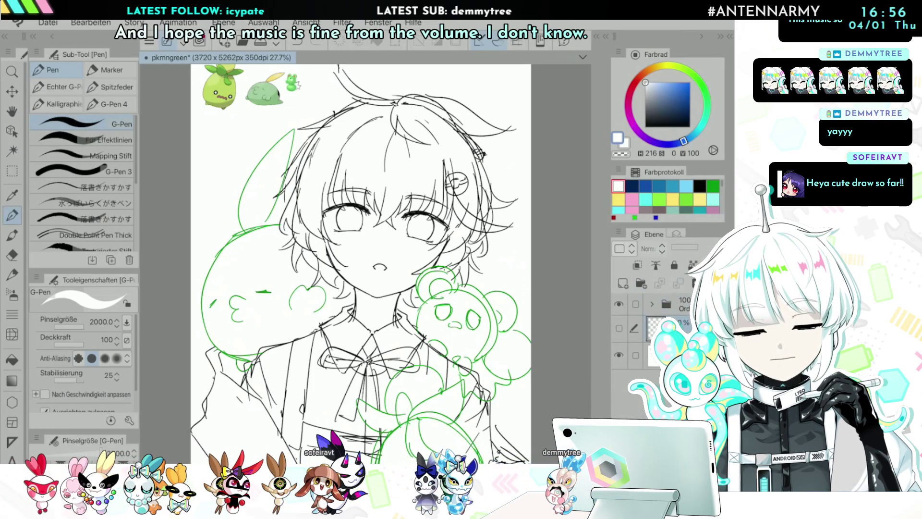
# Step: Lower the opacity of the sketch folder to 23%
pyautogui.click(672, 328)
pyautogui.scroll(2, 390, 242)
pyautogui.click(672, 304)
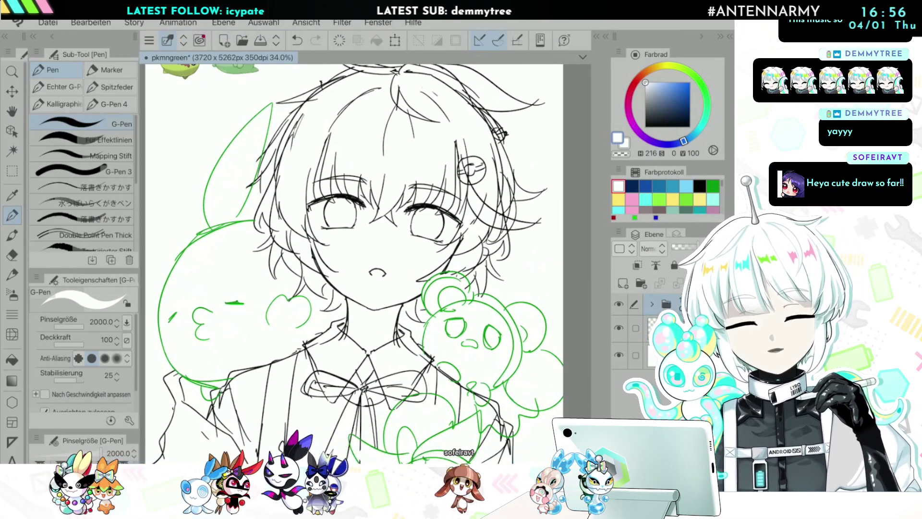
pyautogui.scroll(-1, 497, 149)
pyautogui.scroll(-2, 358, 274)
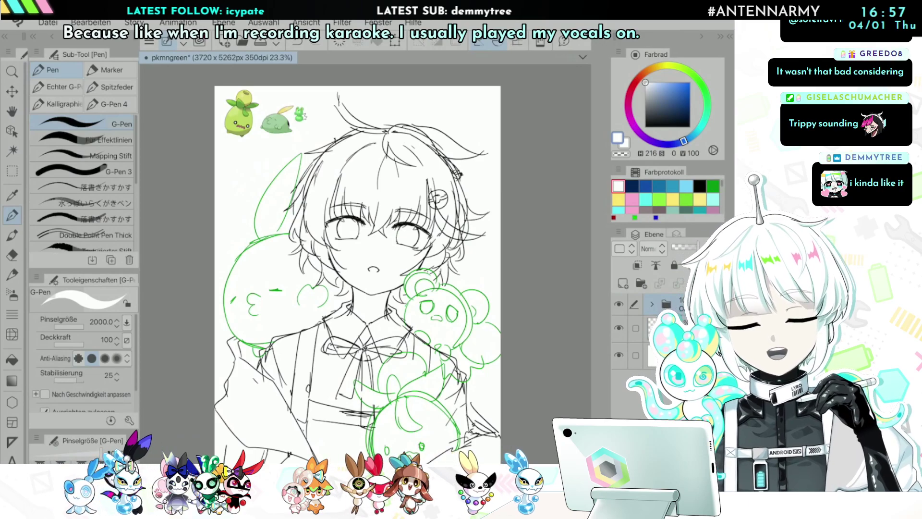
pyautogui.scroll(5, 421, 221)
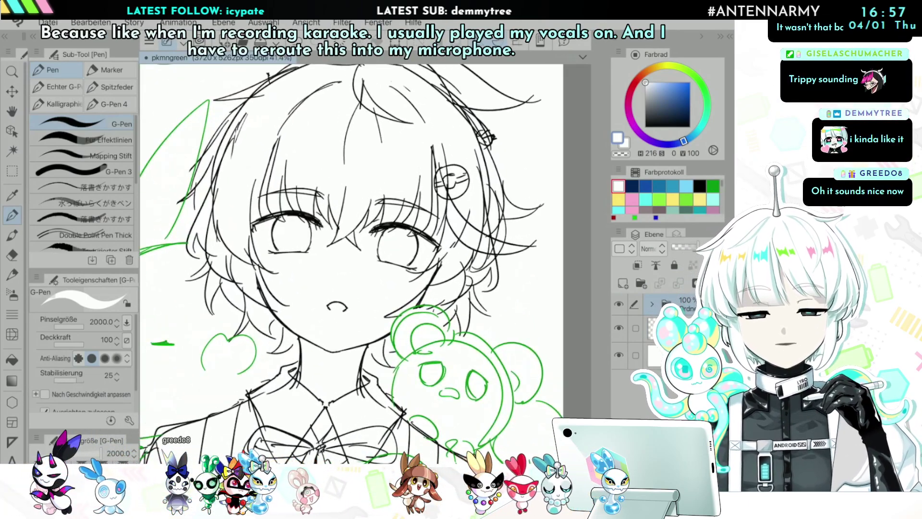
pyautogui.scroll(1, 350, 259)
pyautogui.click(677, 248)
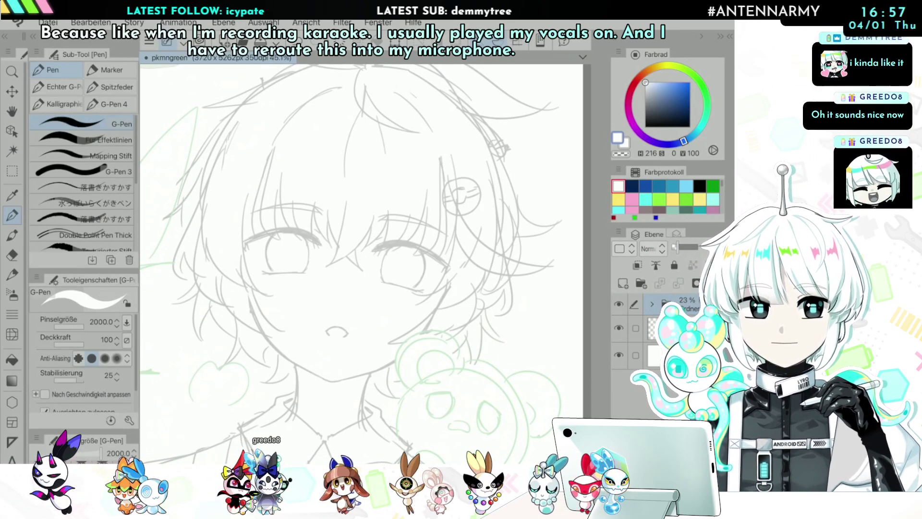
# Step: Add a new layer above the faded sketch folder and collapse the colour and layer palettes
pyautogui.scroll(1, 350, 269)
pyautogui.scroll(2, 345, 280)
pyautogui.click(623, 283)
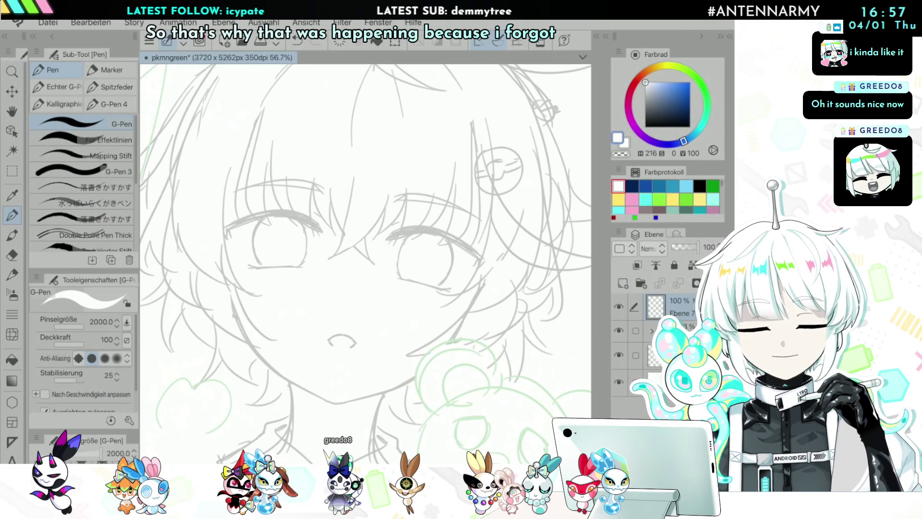
pyautogui.click(720, 36)
pyautogui.scroll(3, 375, 260)
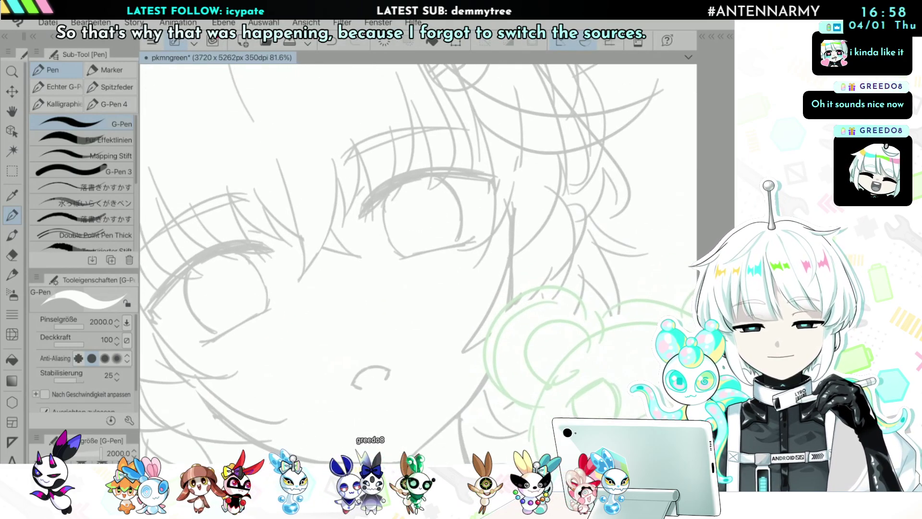
# Step: Choose the Sketch pencil and switch the drawing colour to black
pyautogui.click(12, 275)
pyautogui.scroll(-2, 384, 259)
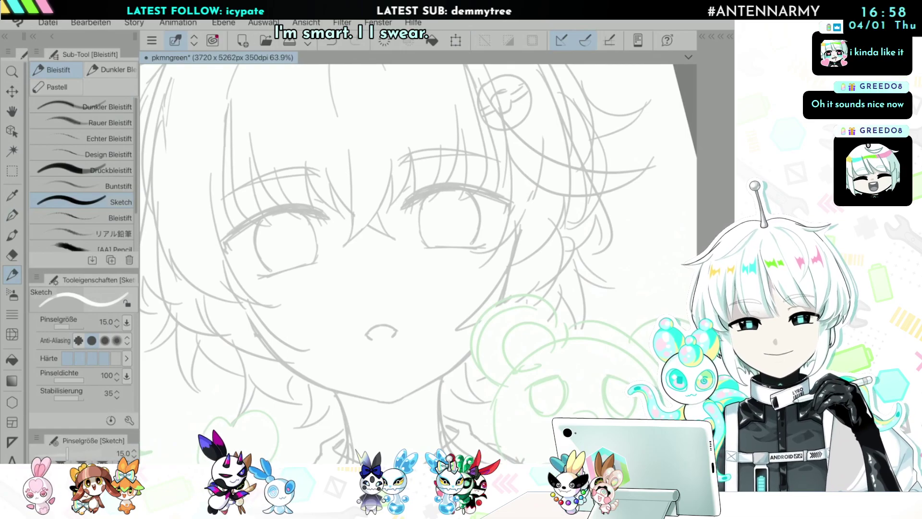
pyautogui.click(730, 36)
pyautogui.click(636, 145)
pyautogui.click(730, 36)
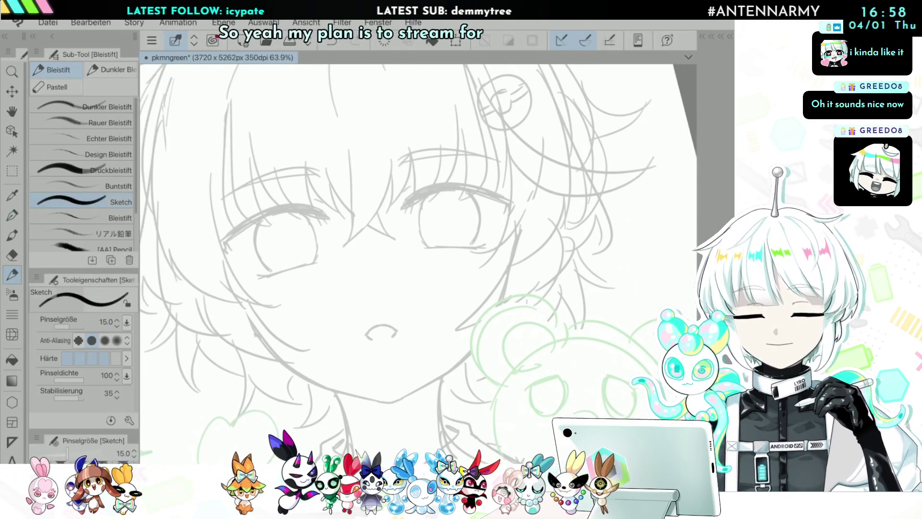
# Step: Try placing a symmetrical ruler with 2 lines down the centre of the face
pyautogui.press('u')
pyautogui.scroll(1, 487, 183)
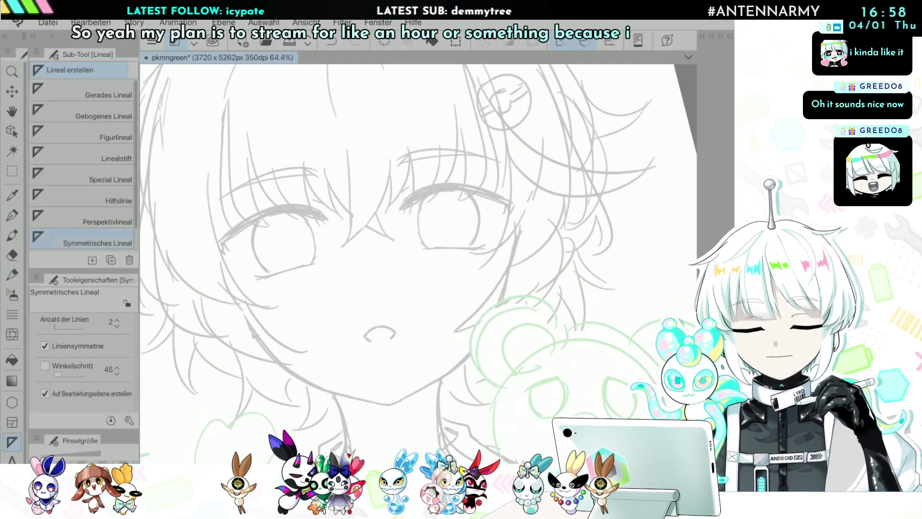
pyautogui.moveTo(310, 144); pyautogui.dragTo(380, 420)
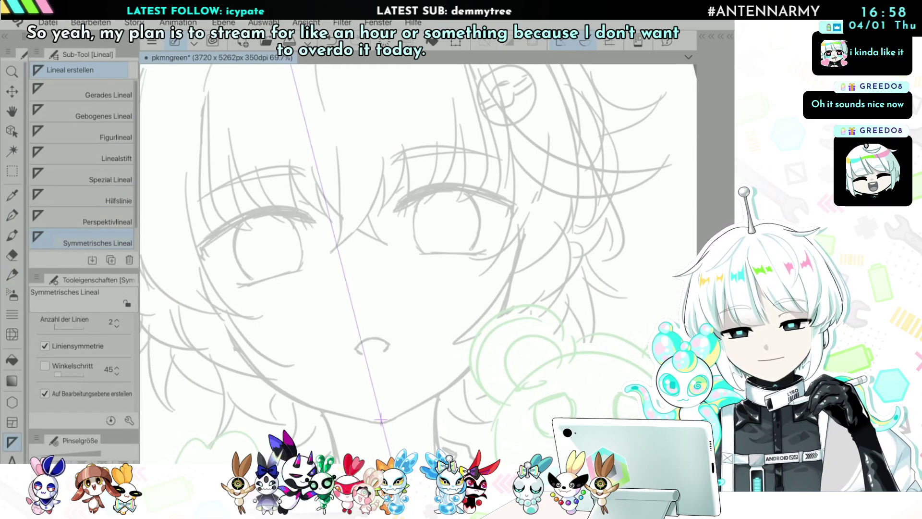
pyautogui.moveTo(385, 461); pyautogui.dragTo(386, 462)
pyautogui.moveTo(418, 264); pyautogui.dragTo(419, 299)
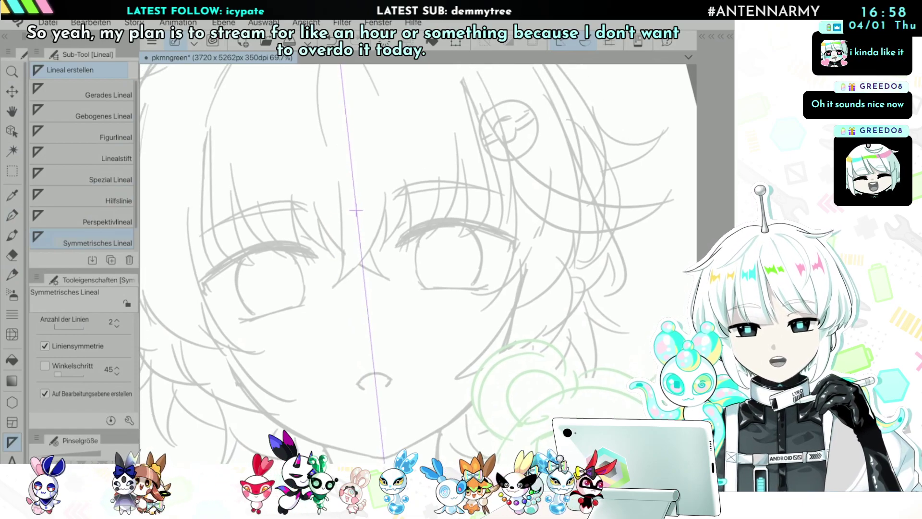
# Step: Try a mirrored upper-lash stroke with the Sketch pencil, and undo both the stroke and the ruler
pyautogui.scroll(2, 355, 210)
pyautogui.press('p')
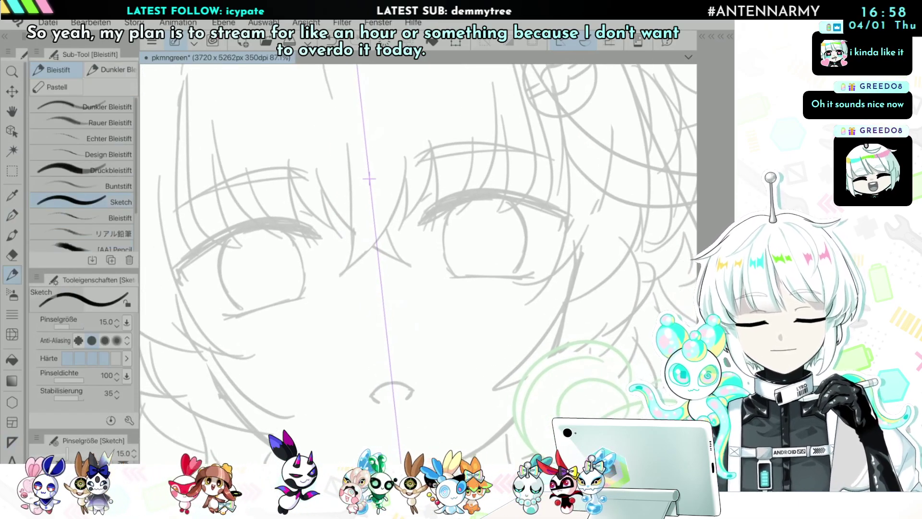
pyautogui.scroll(4, 418, 264)
pyautogui.moveTo(300, 264); pyautogui.dragTo(366, 209)
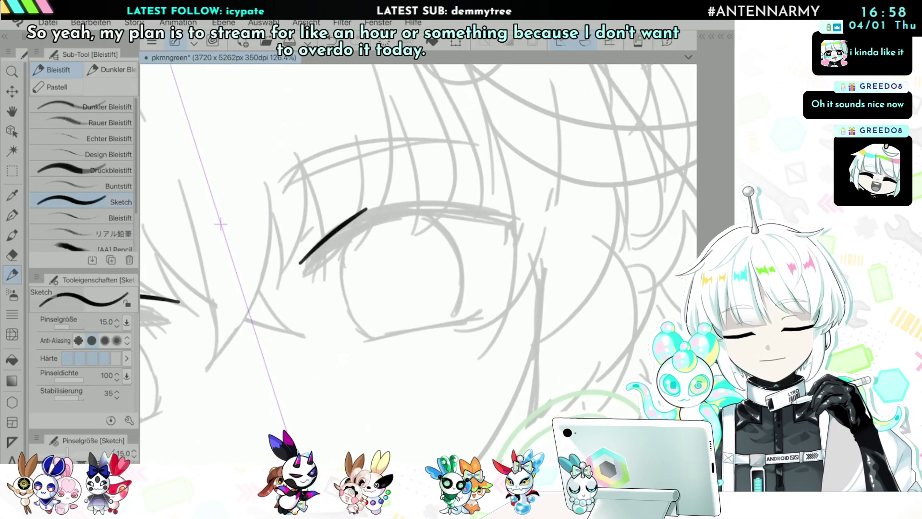
pyautogui.scroll(-3, 418, 264)
pyautogui.hotkey('ctrl', 'z')
pyautogui.hotkey('ctrl', 'z')
pyautogui.scroll(-1, 417, 264)
# Step: Bring the symmetry ruler from the sketch layer inside the folder onto the new top layer, and hide the palettes again
pyautogui.click(721, 36)
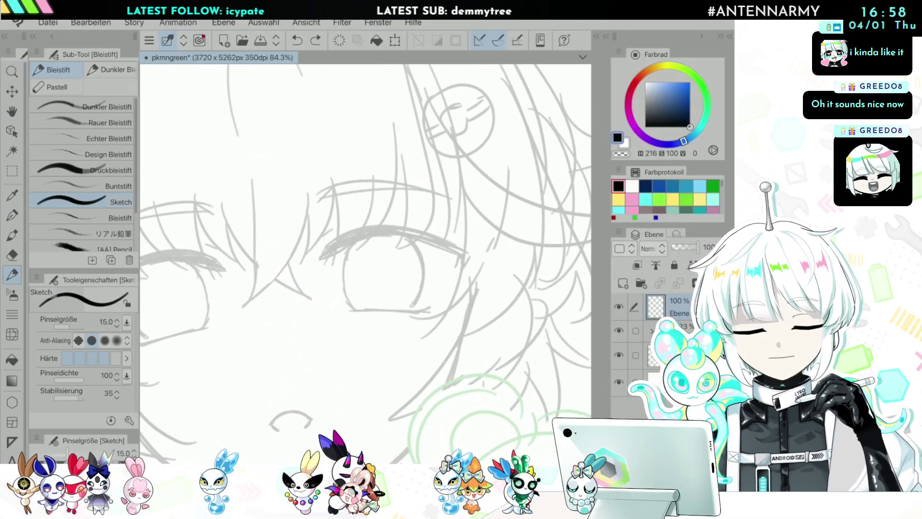
pyautogui.click(652, 331)
pyautogui.click(677, 382)
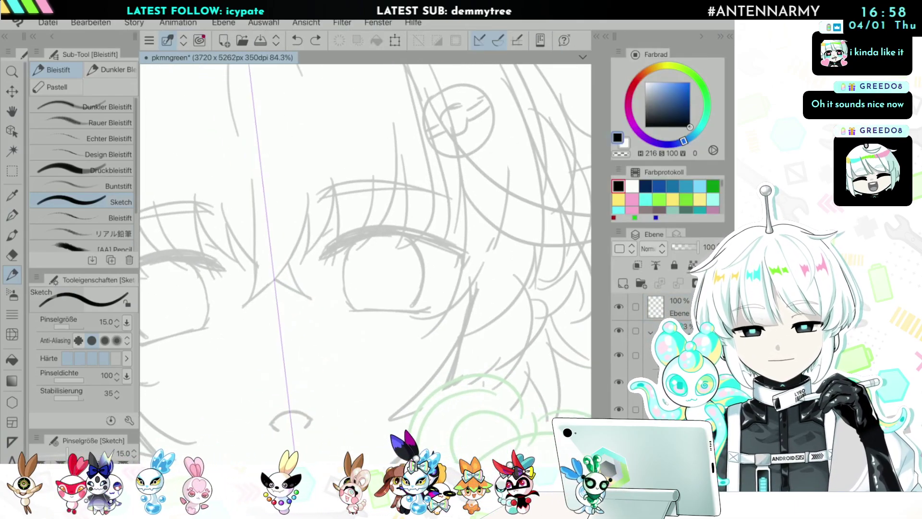
pyautogui.scroll(2, 364, 249)
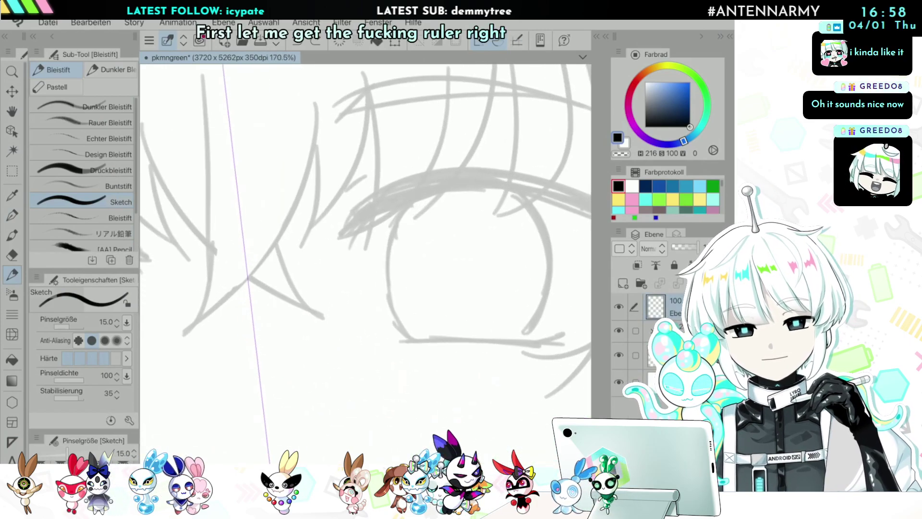
pyautogui.press('Tab')
# Step: Set the Sketch pencil's brush size to 12 for inking the eye
pyautogui.scroll(3, 374, 202)
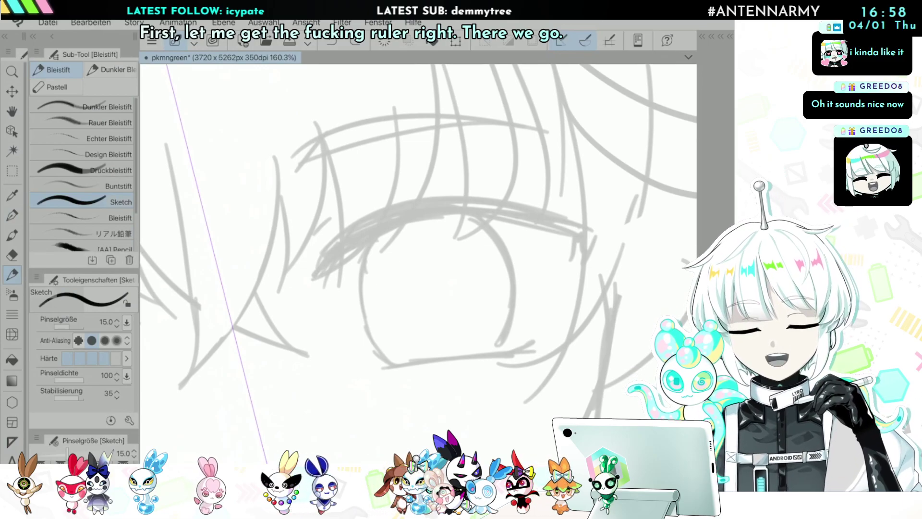
pyautogui.scroll(1, 432, 264)
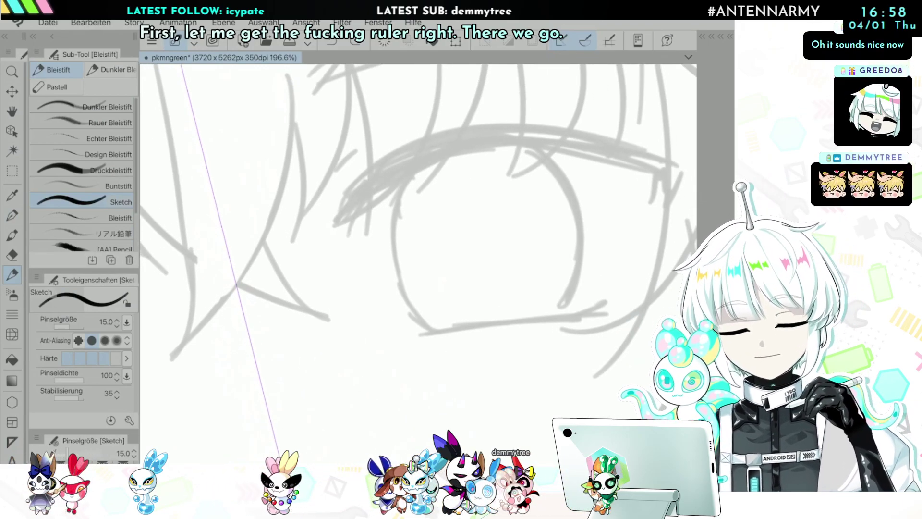
pyautogui.press('[')
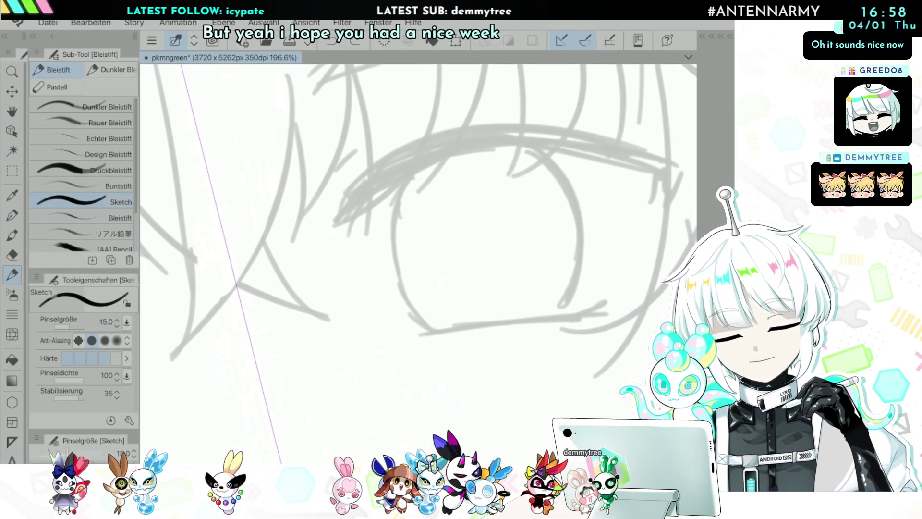
# Step: Try outlining the thick upper lash of the eye with curved strokes mirrored across the ruler
pyautogui.moveTo(418, 307); pyautogui.dragTo(368, 336)
pyautogui.moveTo(287, 230)
pyautogui.mouseDown()
pyautogui.moveTo(504, 160)
pyautogui.moveTo(596, 186)
pyautogui.mouseUp()
pyautogui.hotkey('ctrl', 'z')
pyautogui.moveTo(515, 161); pyautogui.dragTo(632, 192)
pyautogui.moveTo(306, 229); pyautogui.dragTo(297, 222)
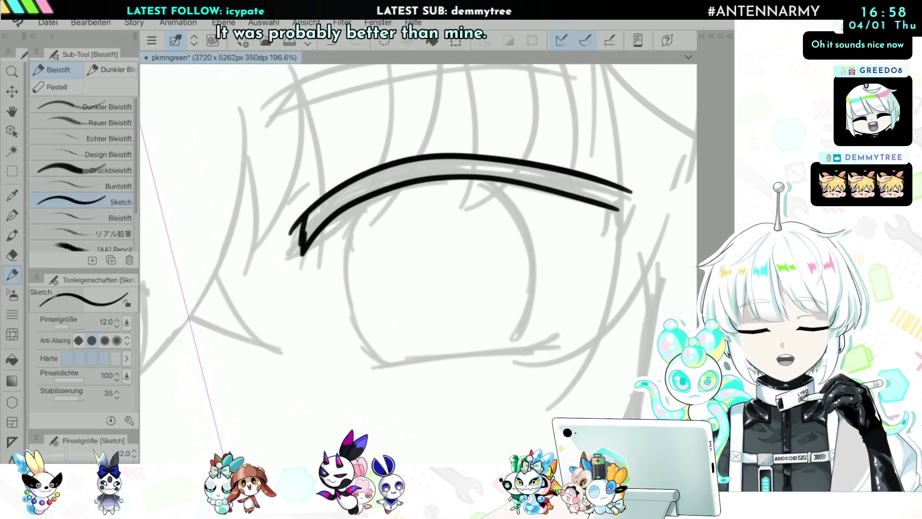
# Step: Undo the strokes of the mirrored upper-lash outline
pyautogui.scroll(-5, 418, 263)
pyautogui.scroll(3, 418, 263)
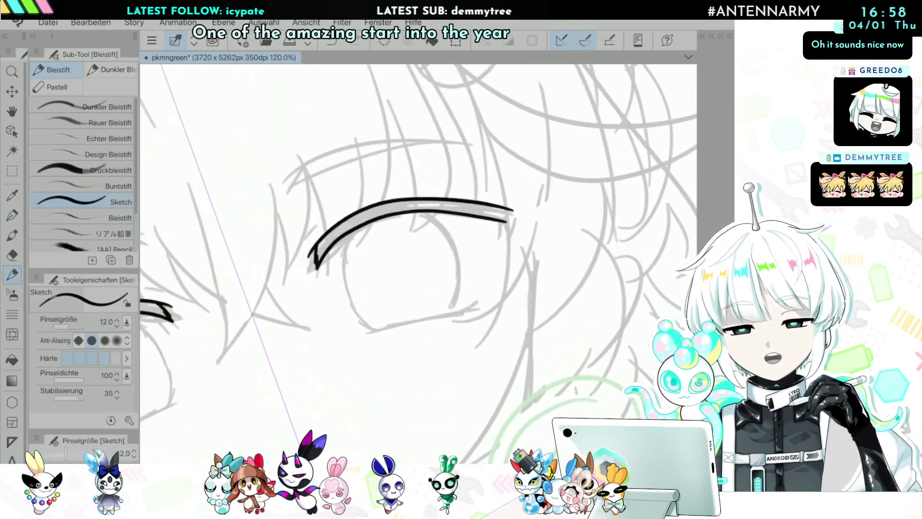
pyautogui.scroll(-2, 651, 193)
pyautogui.scroll(4, 537, 206)
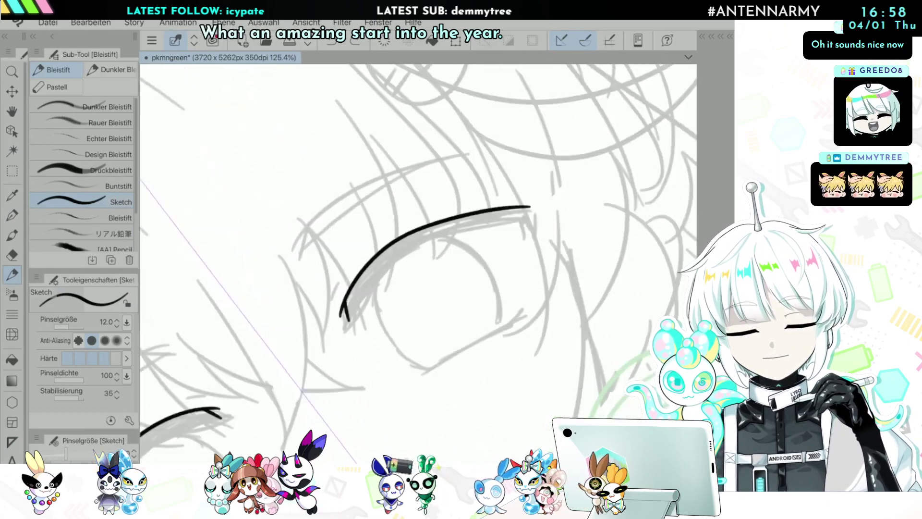
pyautogui.scroll(1, 312, 235)
pyautogui.hotkey('ctrl', 'z')
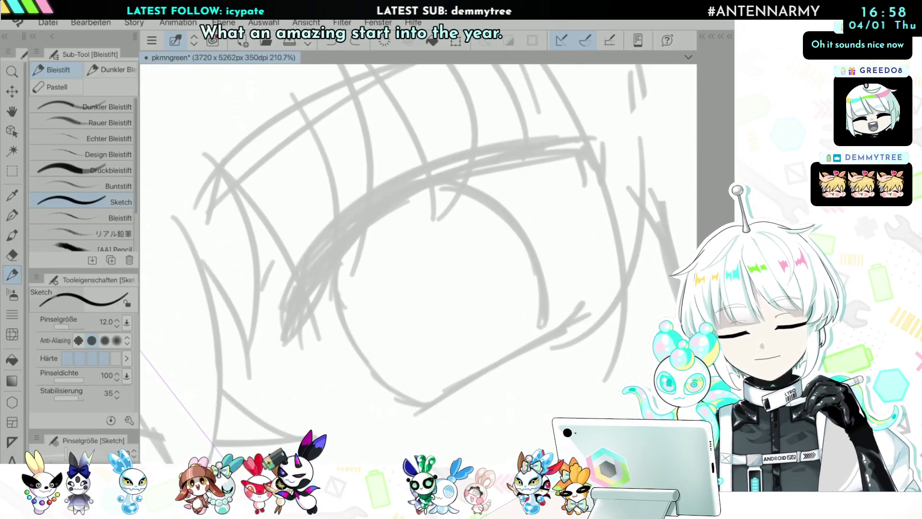
# Step: Redraw the mirrored upper-lash outline as two curves over the sketch, closing it with pointed inner and outer corners
pyautogui.moveTo(389, 176); pyautogui.dragTo(584, 144)
pyautogui.moveTo(289, 297); pyautogui.dragTo(284, 312)
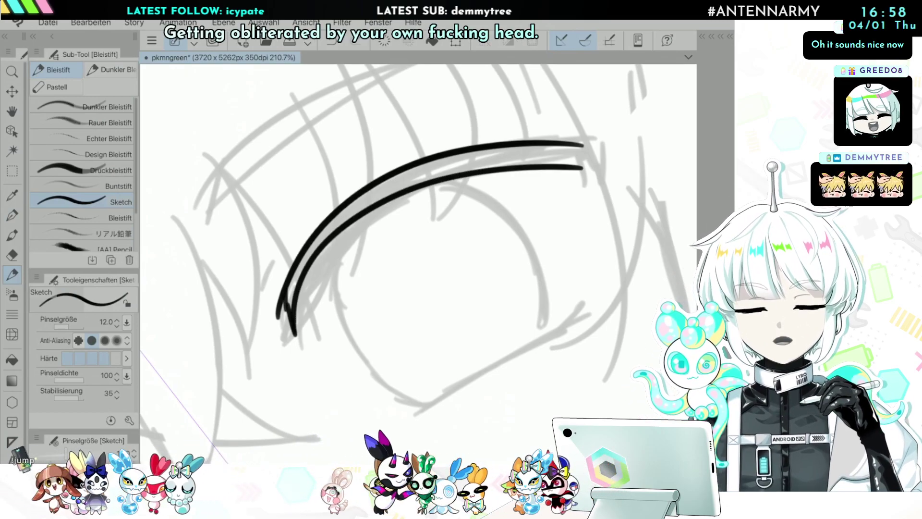
pyautogui.moveTo(586, 145); pyautogui.dragTo(590, 190)
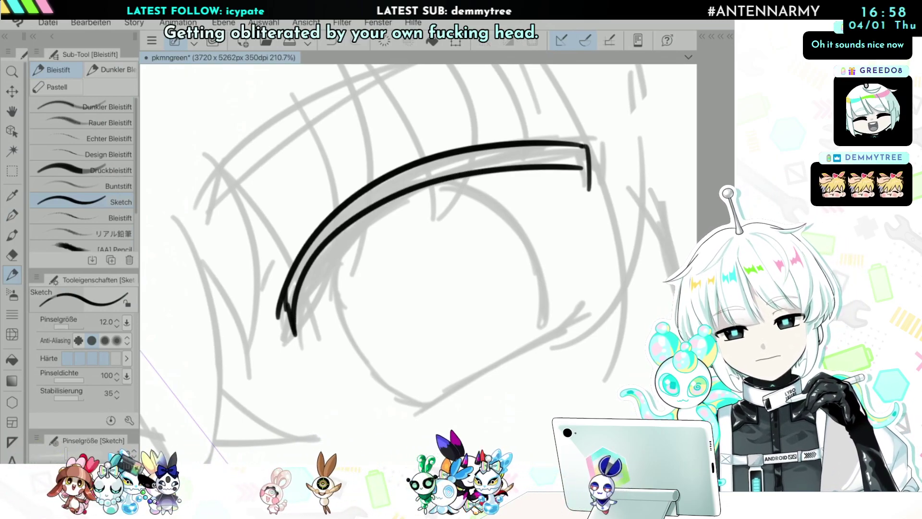
pyautogui.scroll(-3, 418, 240)
pyautogui.scroll(3, 417, 240)
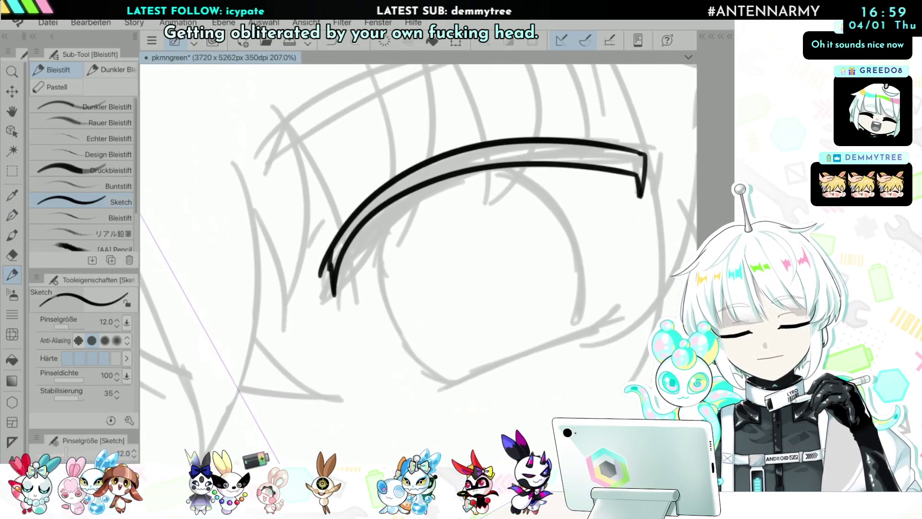
# Step: Fill both mirrored lash outlines with black, using the fill that refers only to the editing layer
pyautogui.press('g')
pyautogui.click(528, 152)
pyautogui.scroll(-5, 418, 240)
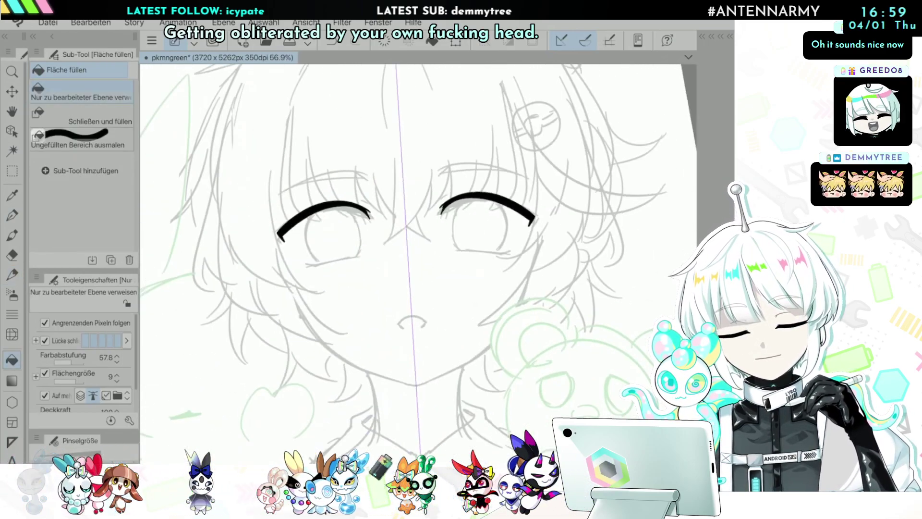
pyautogui.scroll(8, 485, 216)
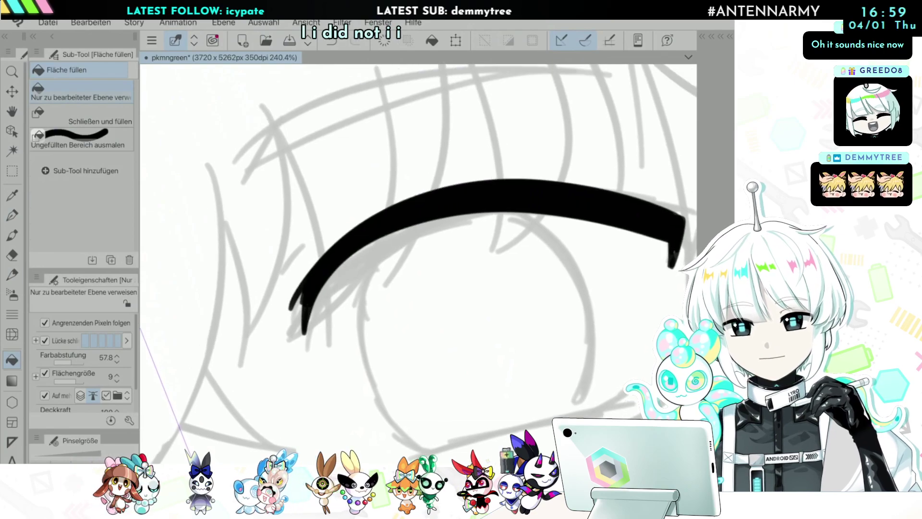
# Step: Return to the Sketch pencil and set its brush size to 8 for refining the lash's outer corner
pyautogui.press('p')
pyautogui.scroll(1, 485, 216)
pyautogui.scroll(-2, 305, 331)
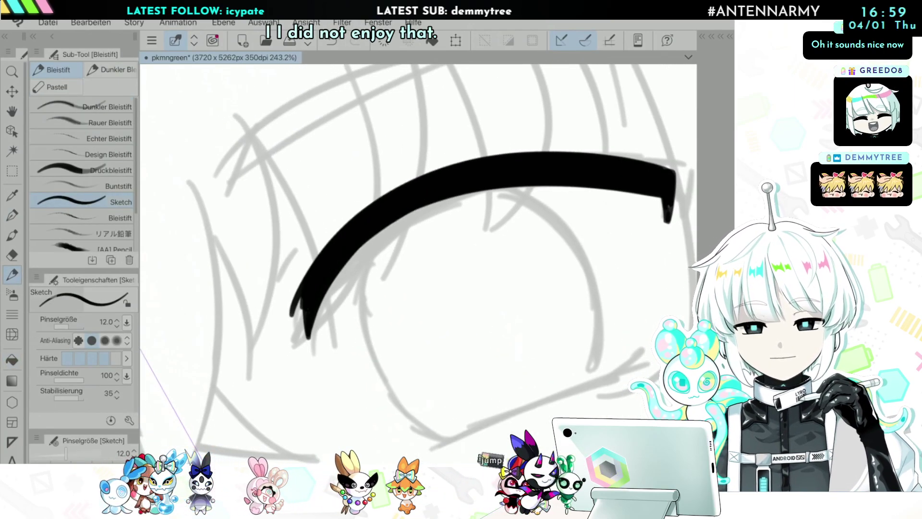
pyautogui.scroll(-3, 418, 264)
pyautogui.scroll(5, 480, 231)
pyautogui.press('[')
pyautogui.press('[')
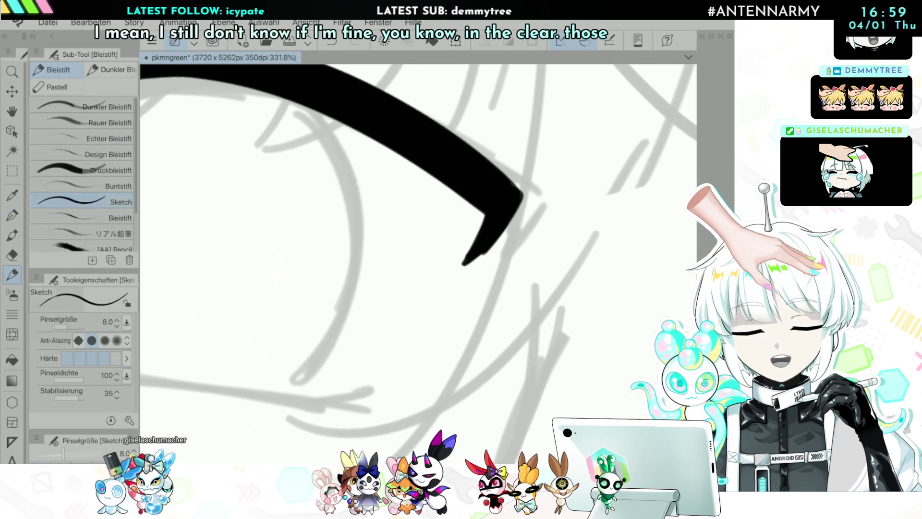
# Step: Smooth the inner edge of the upper lash's pointed outer corner with the Sanft 2 eraser
pyautogui.press('e')
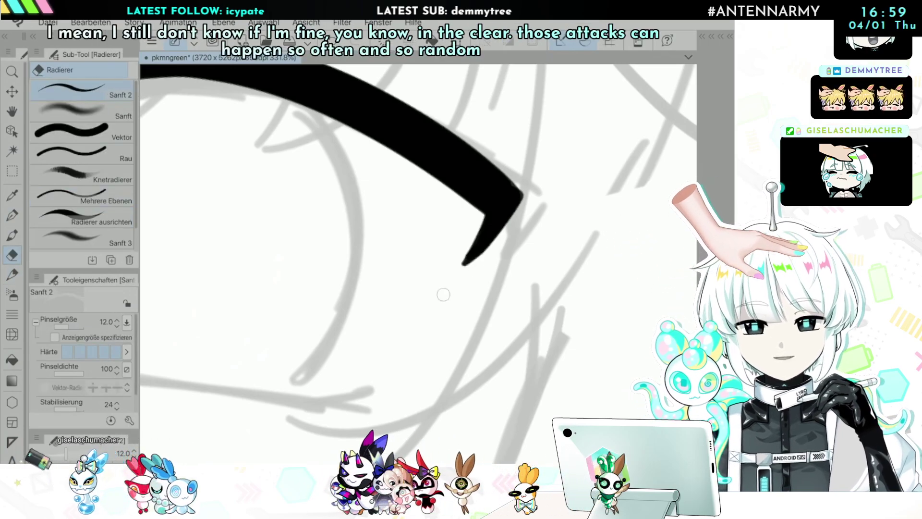
pyautogui.moveTo(464, 272); pyautogui.dragTo(509, 228)
pyautogui.scroll(-8, 418, 263)
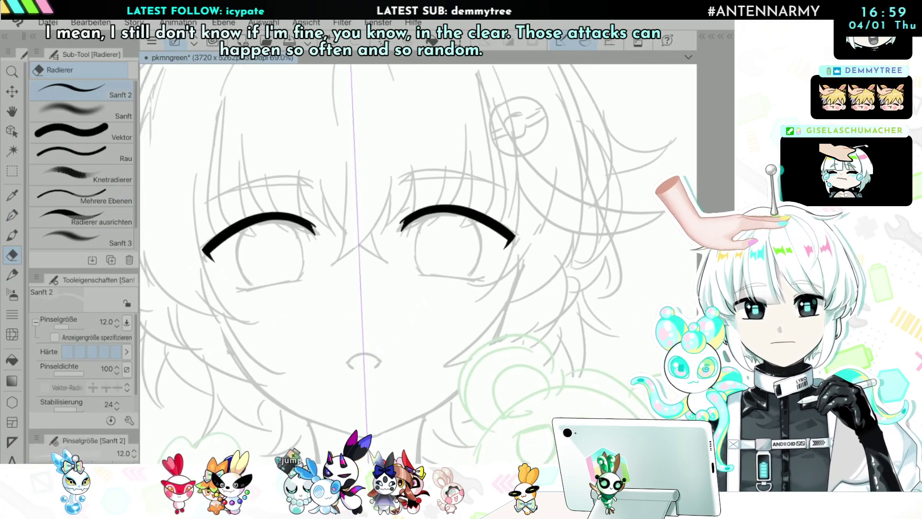
# Step: Examine the shape of both mirrored lashes and their outer corners, in overview and close up
pyautogui.scroll(-2, 418, 263)
pyautogui.scroll(2, 418, 263)
pyautogui.scroll(8, 292, 262)
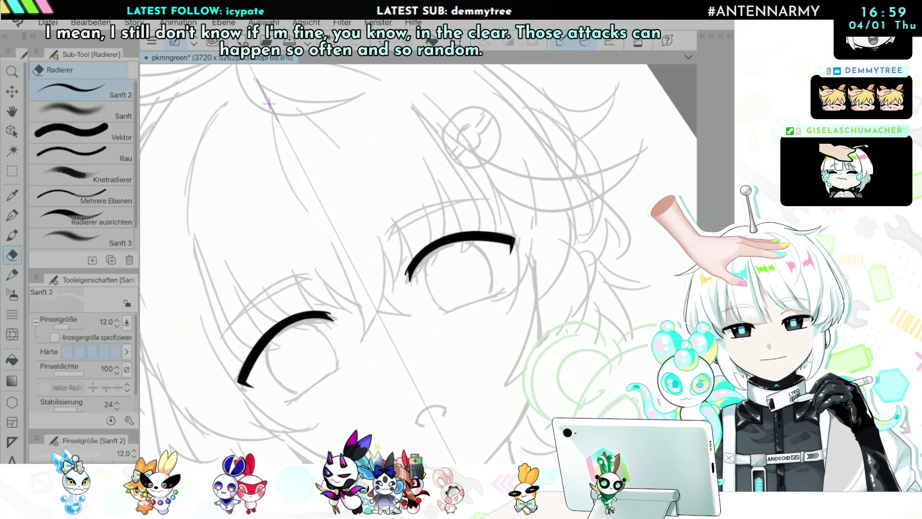
pyautogui.scroll(3, 444, 249)
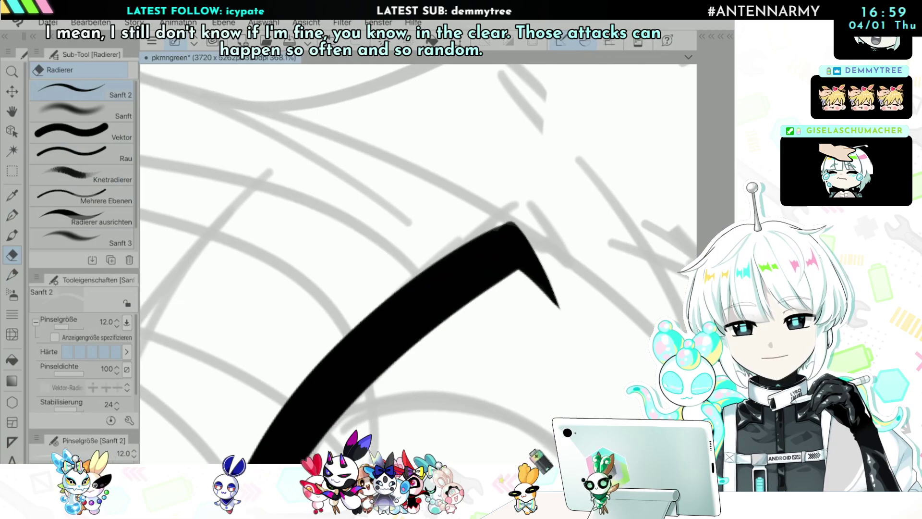
pyautogui.scroll(-5, 418, 259)
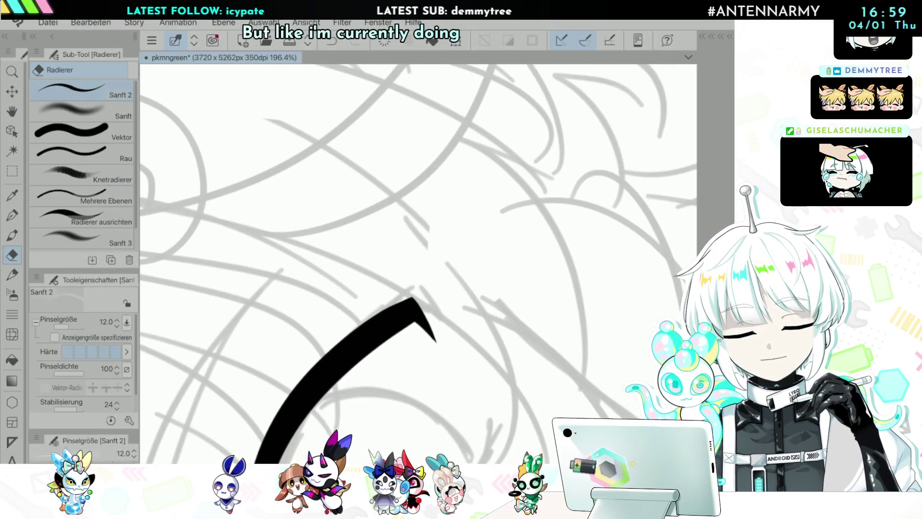
pyautogui.scroll(5, 445, 259)
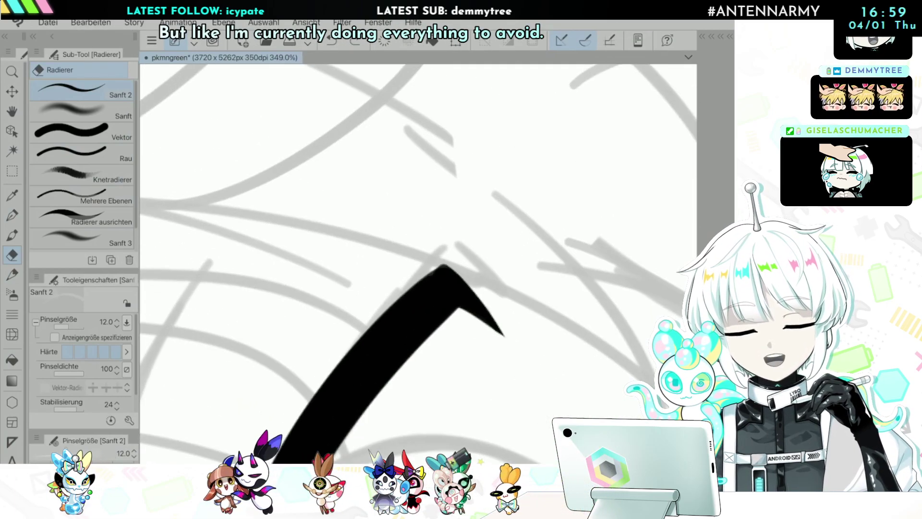
pyautogui.scroll(-8, 444, 259)
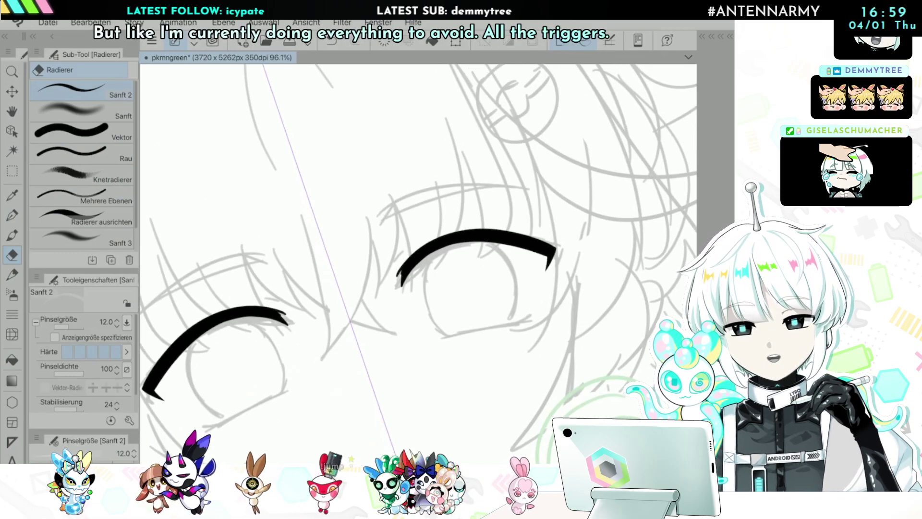
pyautogui.scroll(5, 494, 255)
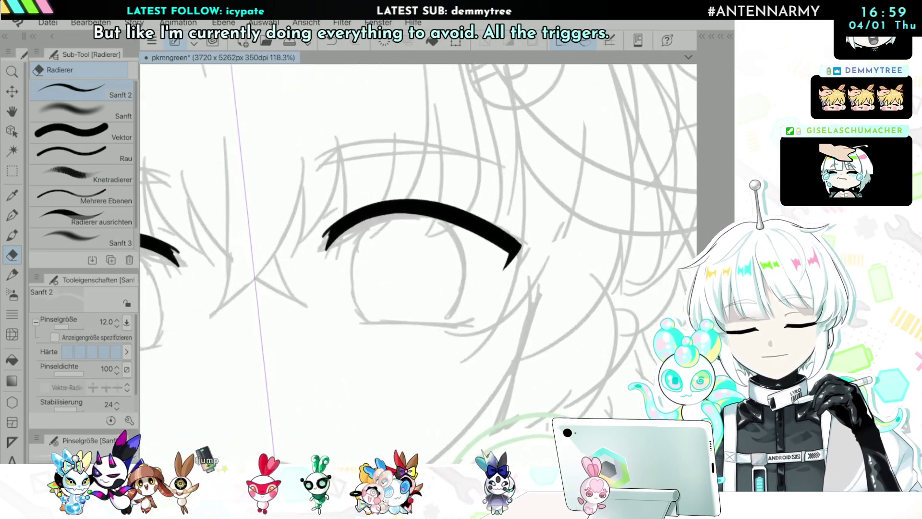
# Step: Set the Sketch pencil's brush size to 10 and try out the mirrored side curves of the irises beneath the lashes
pyautogui.press('p')
pyautogui.scroll(-3, 444, 259)
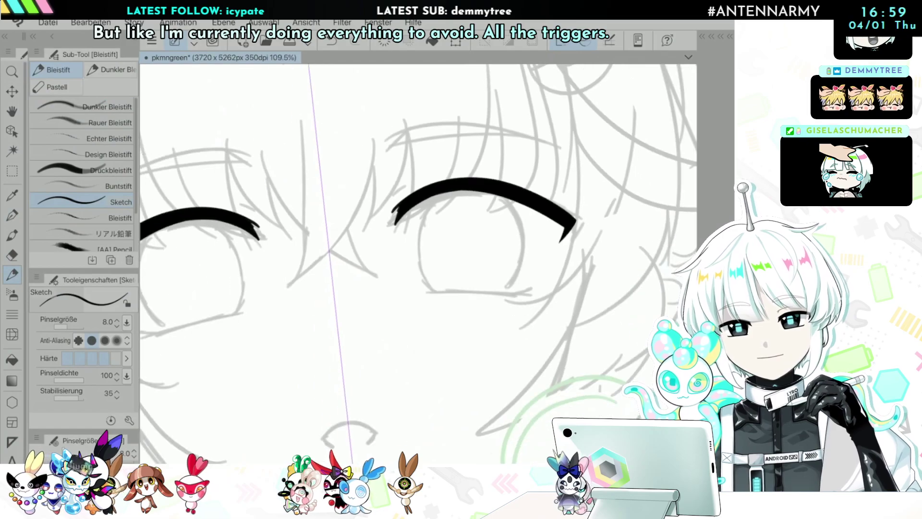
pyautogui.scroll(3, 444, 259)
pyautogui.scroll(4, 444, 259)
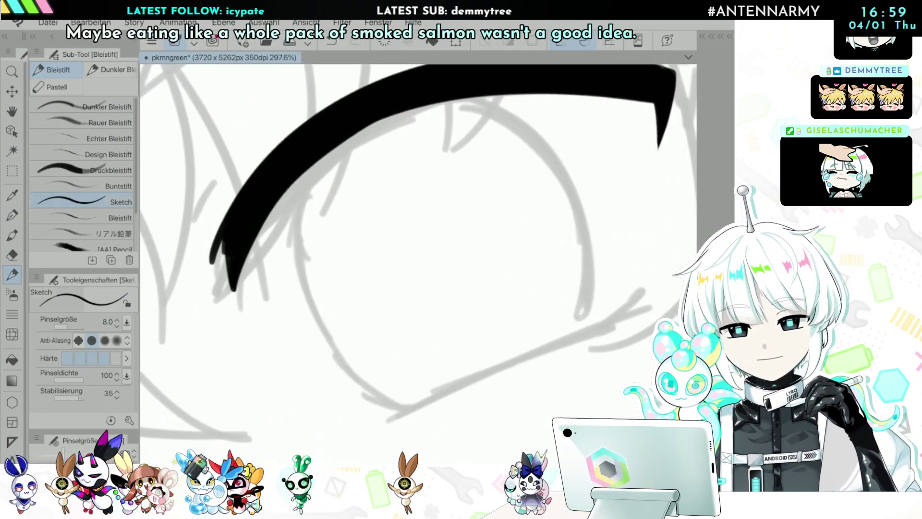
pyautogui.scroll(-2, 418, 240)
pyautogui.scroll(-4, 418, 240)
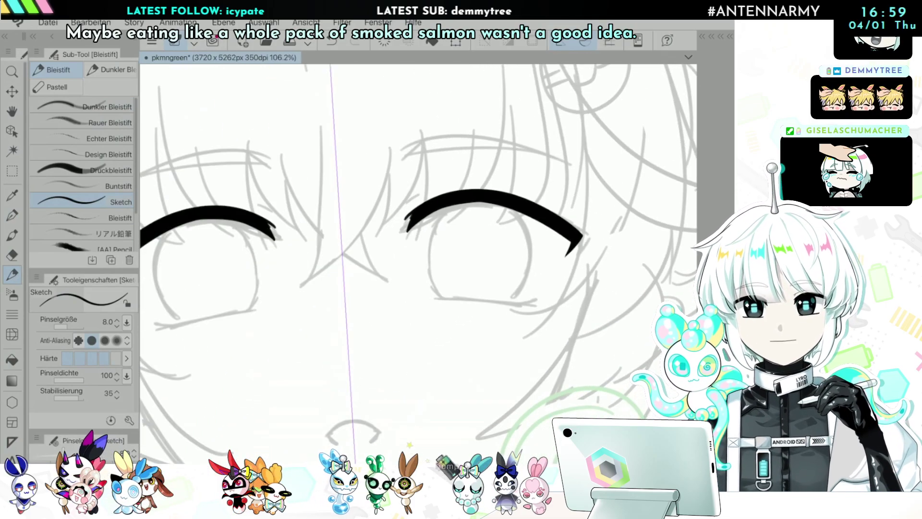
pyautogui.scroll(5, 531, 232)
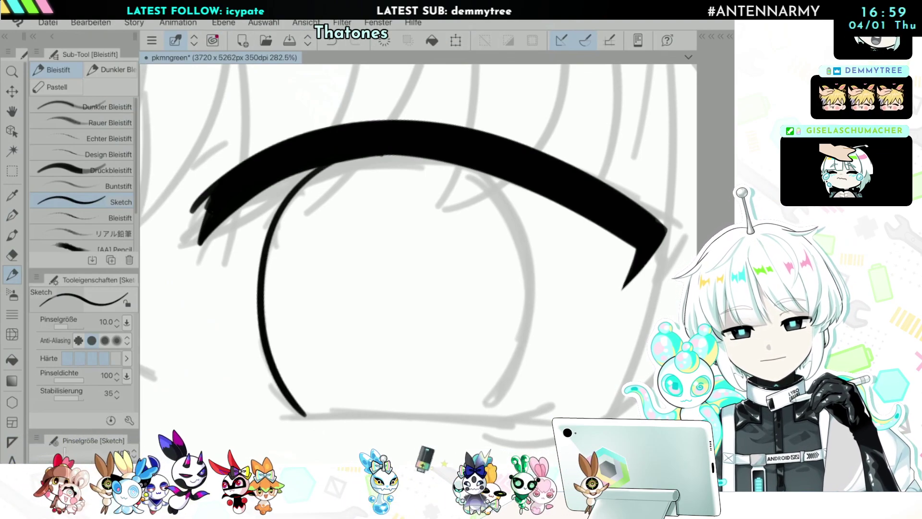
pyautogui.moveTo(473, 170); pyautogui.dragTo(536, 287)
pyautogui.scroll(-5, 418, 264)
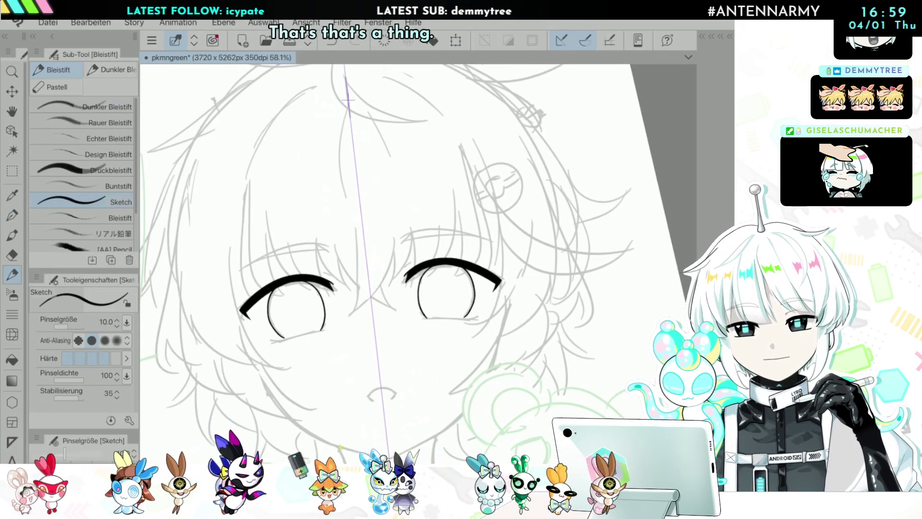
# Step: Redraw the mirrored left and right iris curves over the sketch and trim the outer curve's lower end with the Sanft 2 eraser
pyautogui.scroll(5, 432, 288)
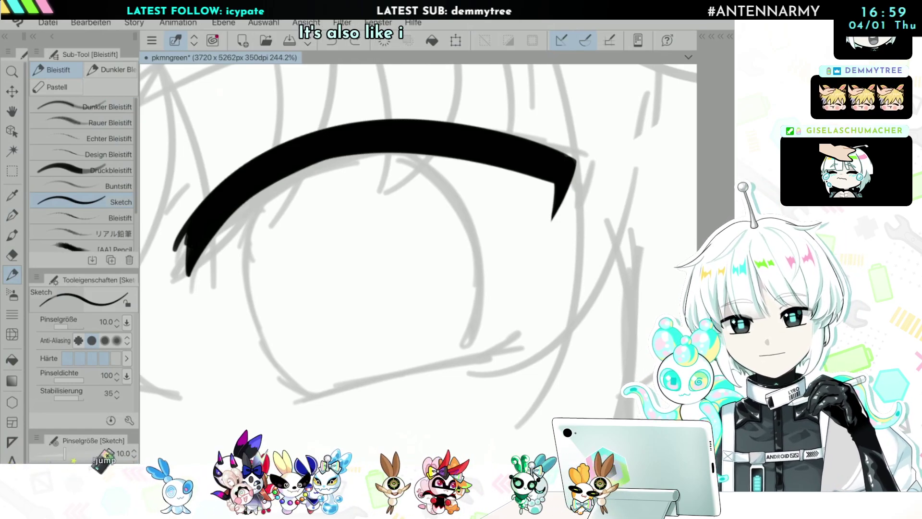
pyautogui.moveTo(302, 387)
pyautogui.mouseDown()
pyautogui.moveTo(262, 347)
pyautogui.moveTo(241, 275)
pyautogui.mouseUp()
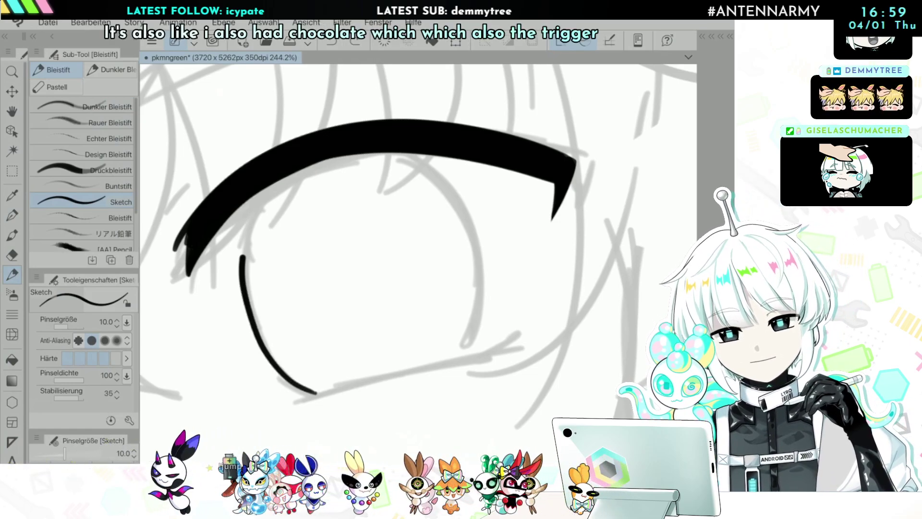
pyautogui.moveTo(399, 153); pyautogui.dragTo(463, 203)
pyautogui.moveTo(470, 339); pyautogui.dragTo(457, 363)
pyautogui.scroll(-4, 307, 355)
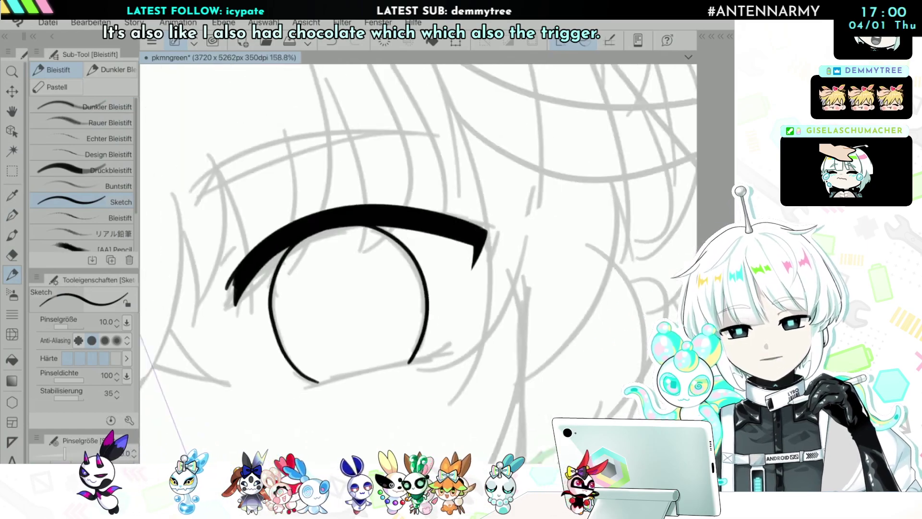
pyautogui.scroll(3, 392, 393)
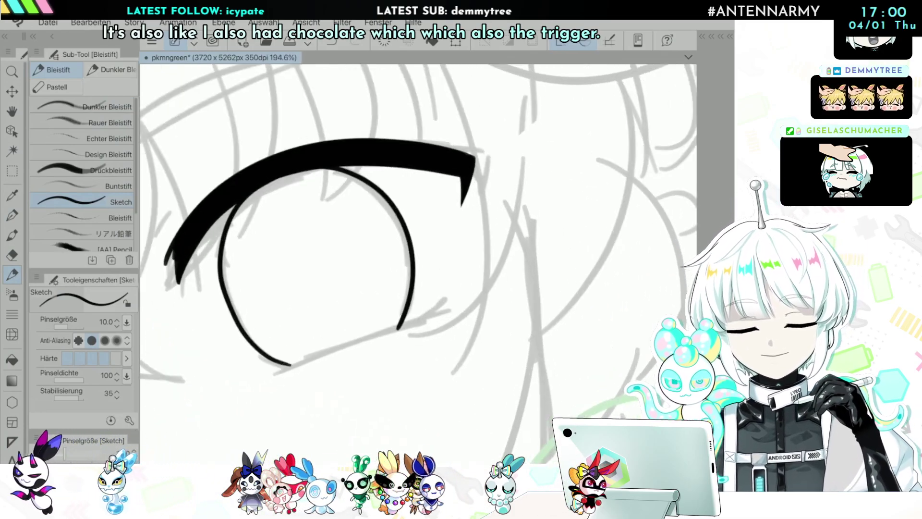
pyautogui.press('e')
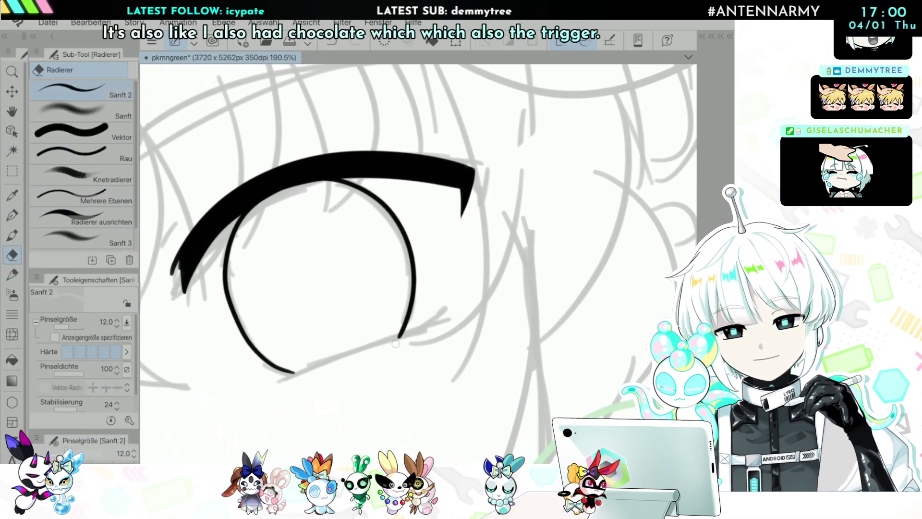
# Step: Draw a nearly straight lower-lid line with the Sketch pencil, closing the bottom of both mirrored irises and redoing unsatisfactory strokes
pyautogui.press('p')
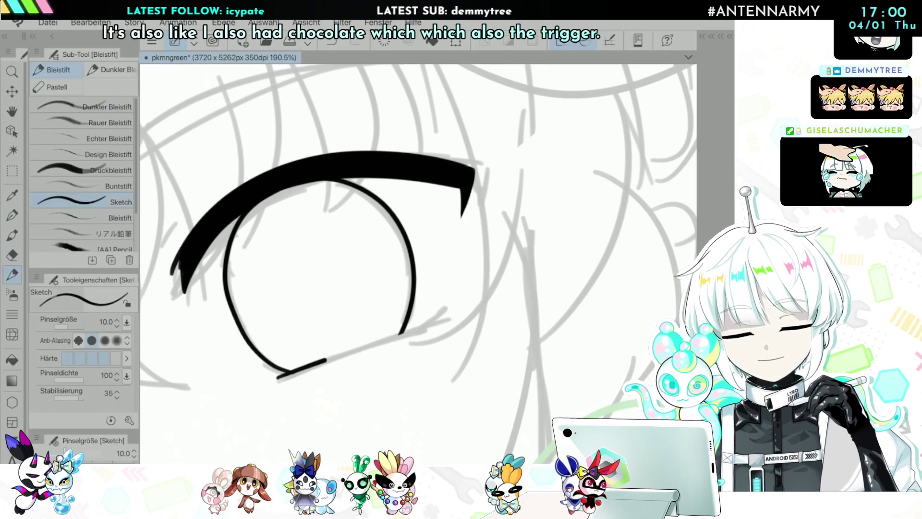
pyautogui.hotkey('ctrl', 'z')
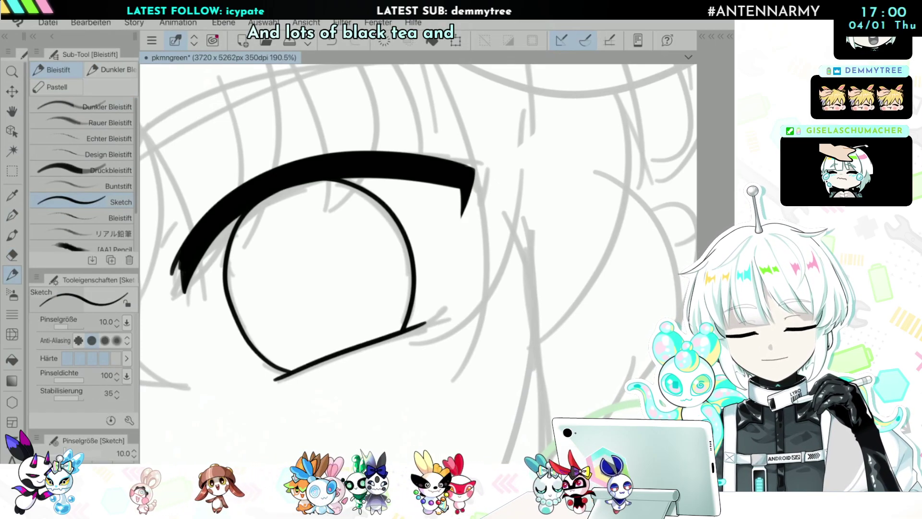
pyautogui.hotkey('ctrl', 'z')
pyautogui.scroll(-6, 417, 263)
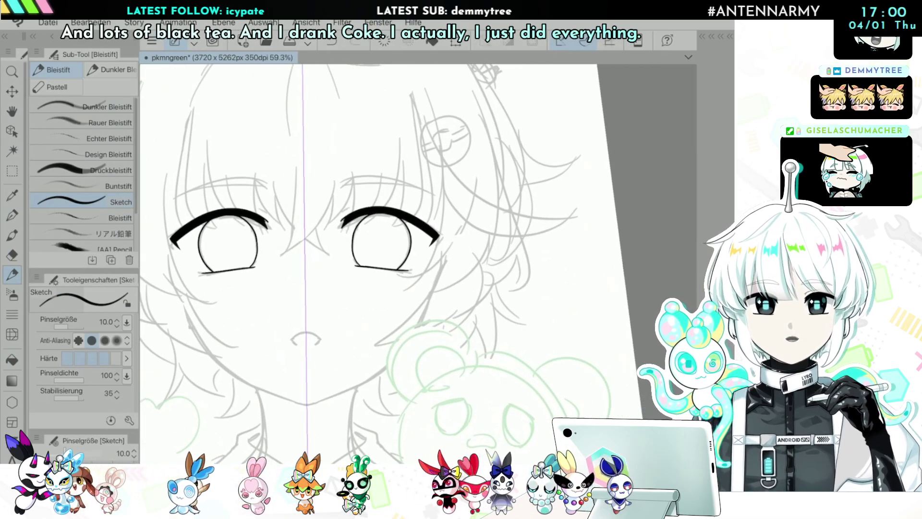
# Step: Extend the outer end of the mirrored lower-lid lines with a short upward flick
pyautogui.scroll(-4, 418, 240)
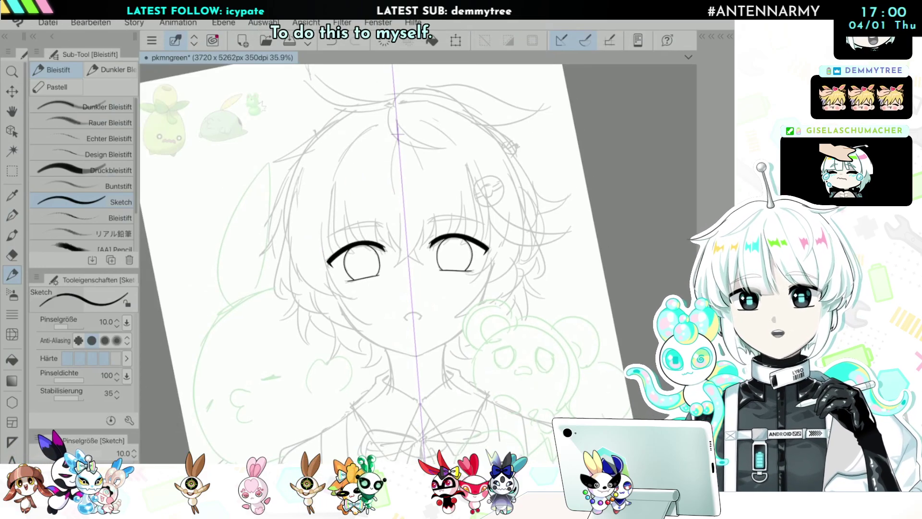
pyautogui.scroll(5, 418, 250)
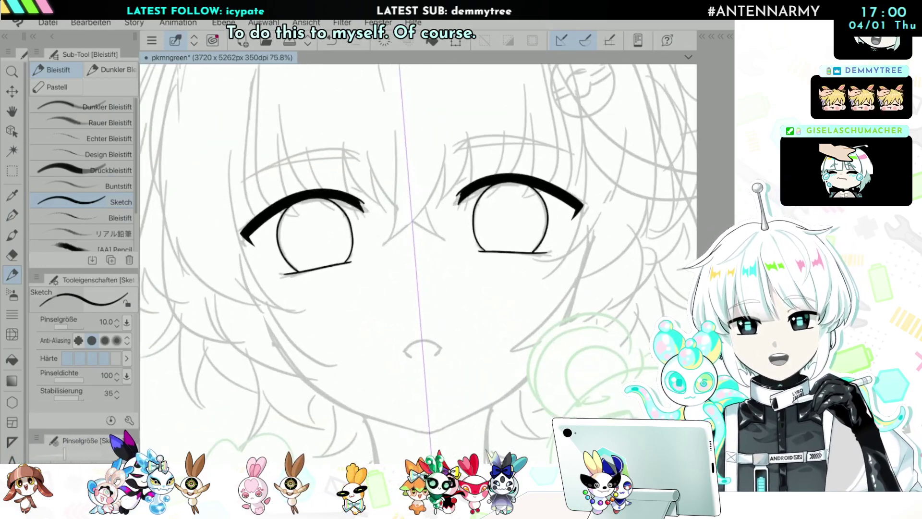
pyautogui.scroll(7, 422, 268)
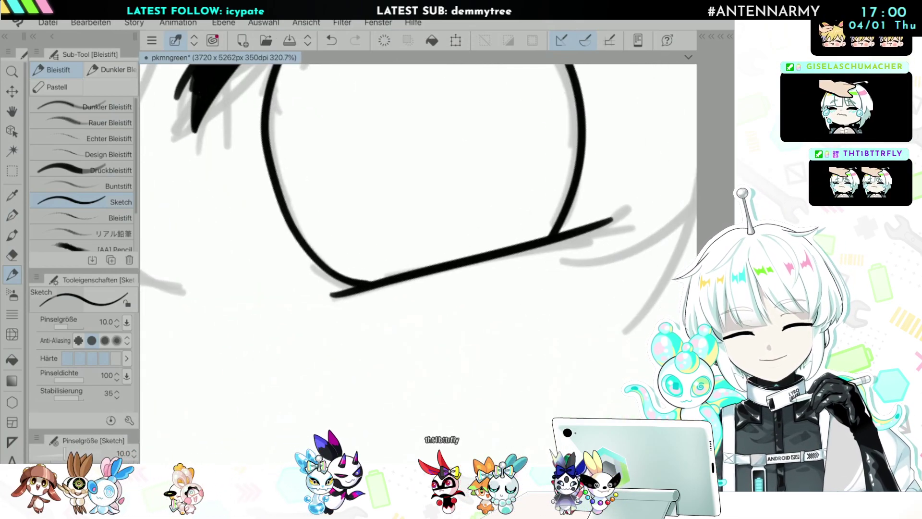
pyautogui.scroll(-8, 418, 249)
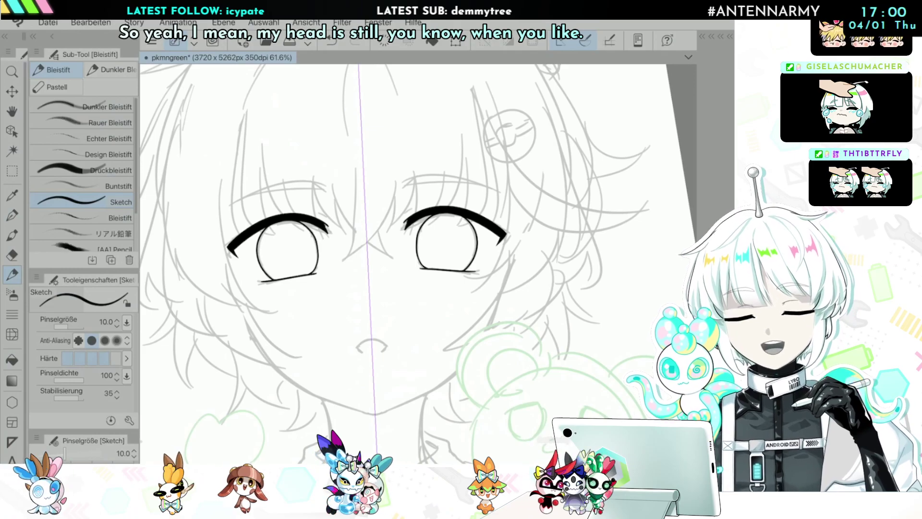
pyautogui.scroll(4, 417, 263)
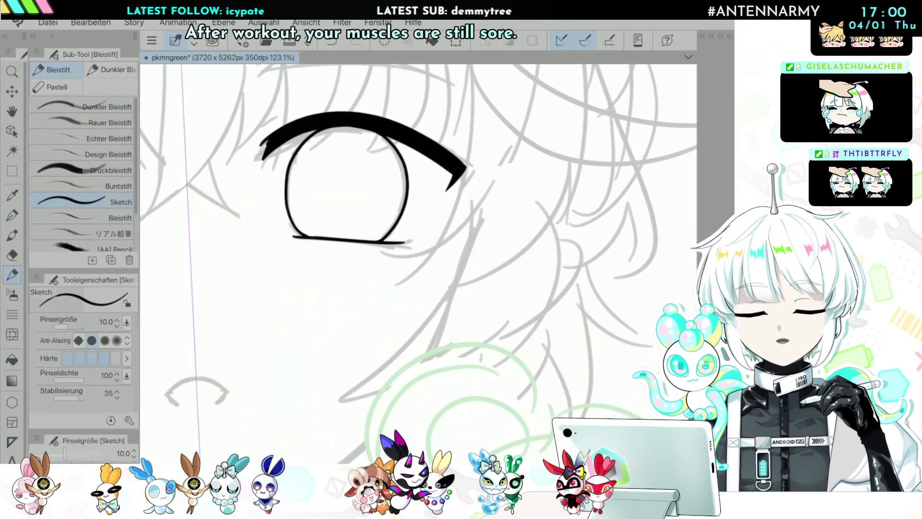
pyautogui.scroll(-1, 417, 263)
pyautogui.scroll(4, 418, 263)
pyautogui.scroll(1, 303, 250)
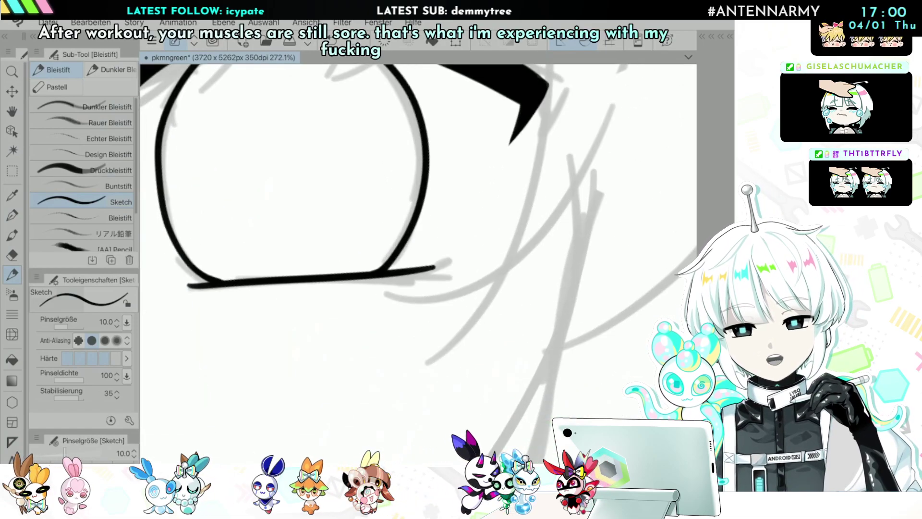
pyautogui.moveTo(435, 266); pyautogui.dragTo(448, 255)
pyautogui.scroll(-5, 478, 270)
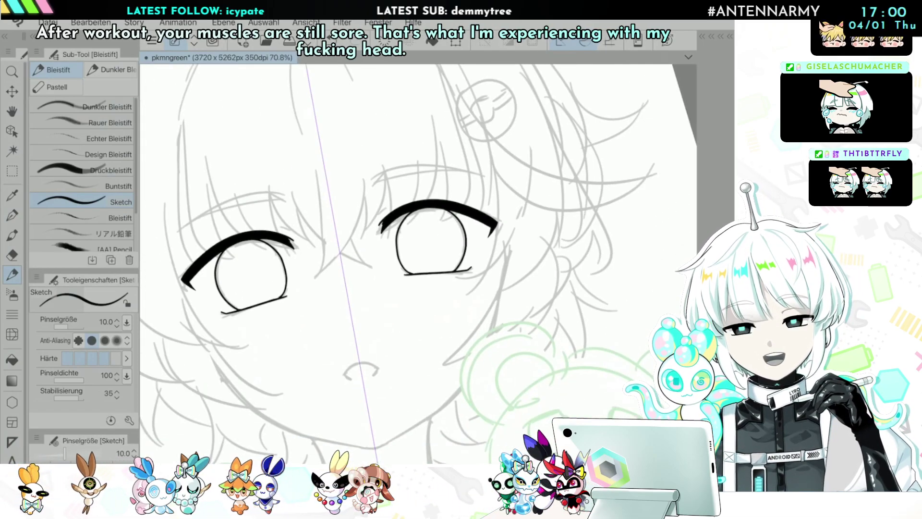
# Step: Draw a short mirrored eyelid crease with a small forked end above the inner corner of each upper lash
pyautogui.scroll(2, 448, 207)
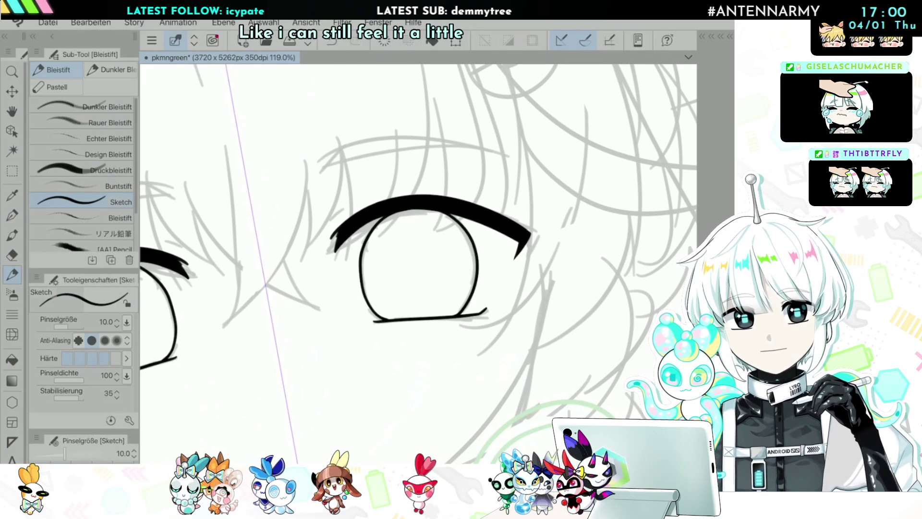
pyautogui.scroll(3, 344, 141)
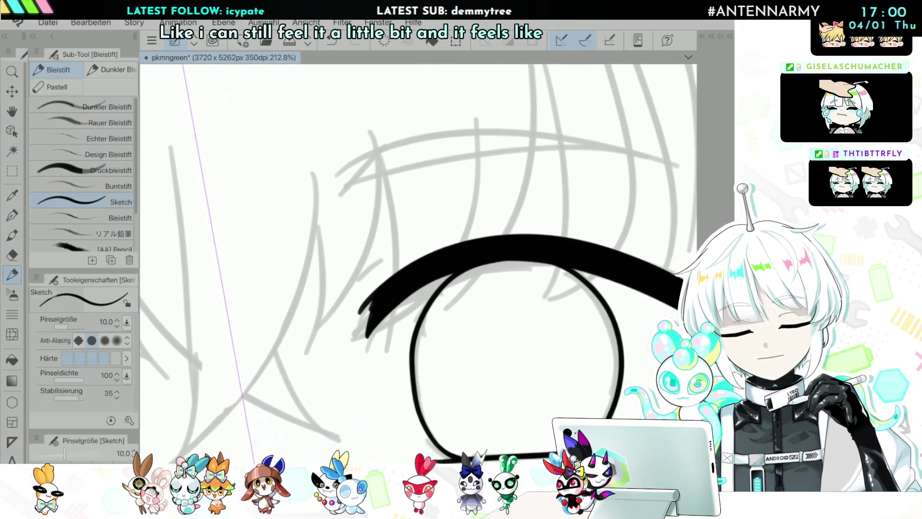
pyautogui.moveTo(335, 283); pyautogui.dragTo(348, 261)
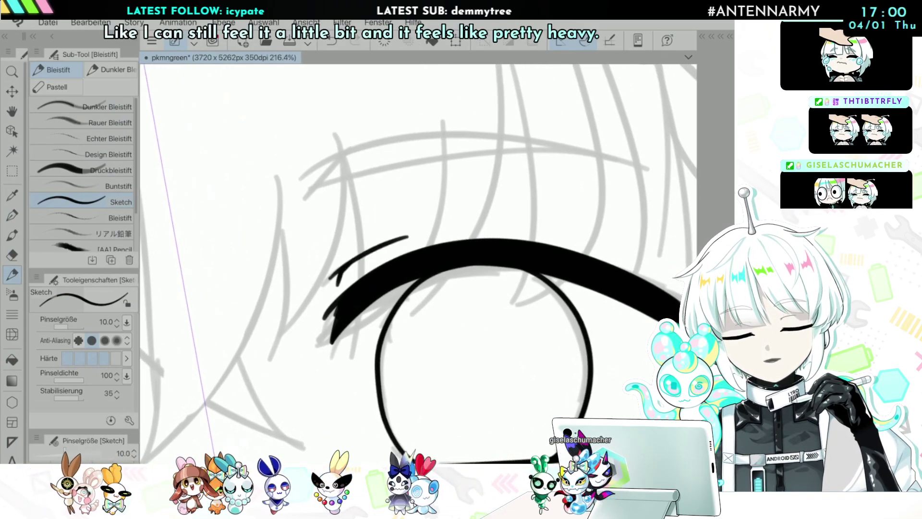
pyautogui.scroll(-8, 440, 214)
pyautogui.scroll(2, 418, 240)
pyautogui.scroll(-4, 418, 240)
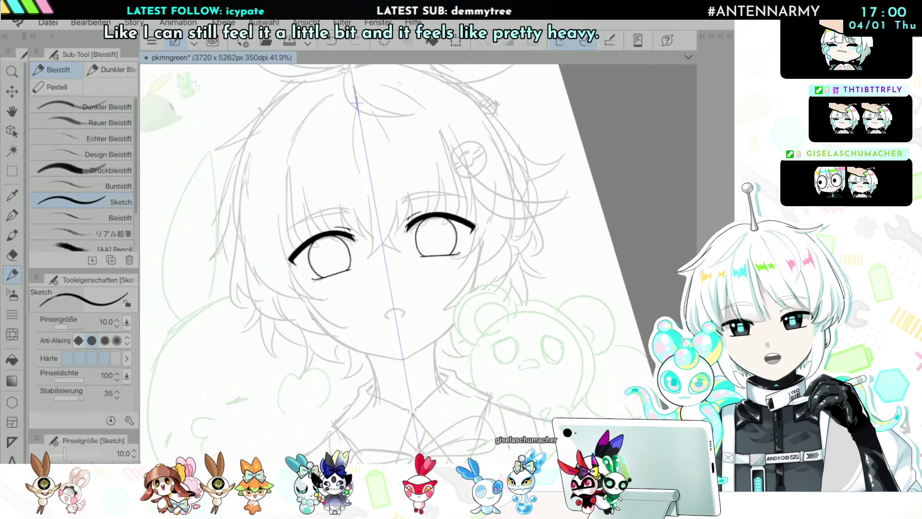
pyautogui.scroll(3, 418, 240)
pyautogui.scroll(8, 431, 236)
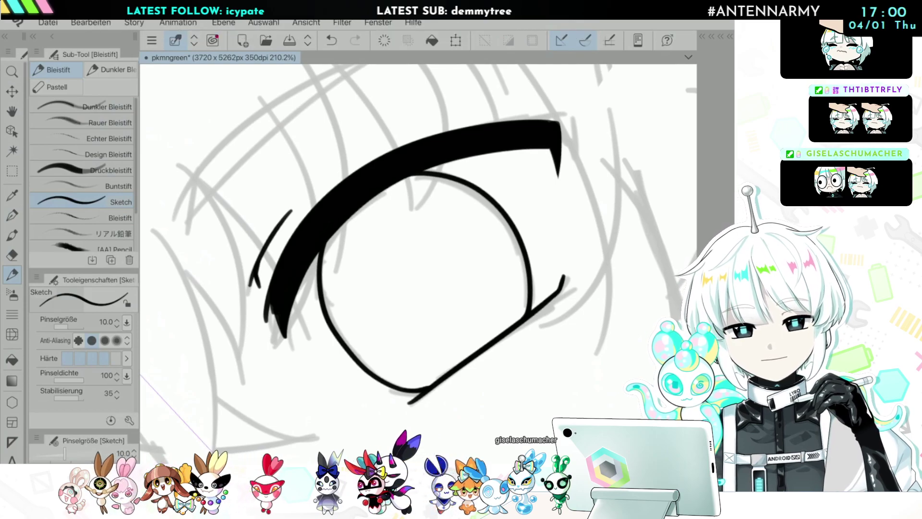
pyautogui.scroll(-4, 418, 240)
pyautogui.scroll(5, 393, 210)
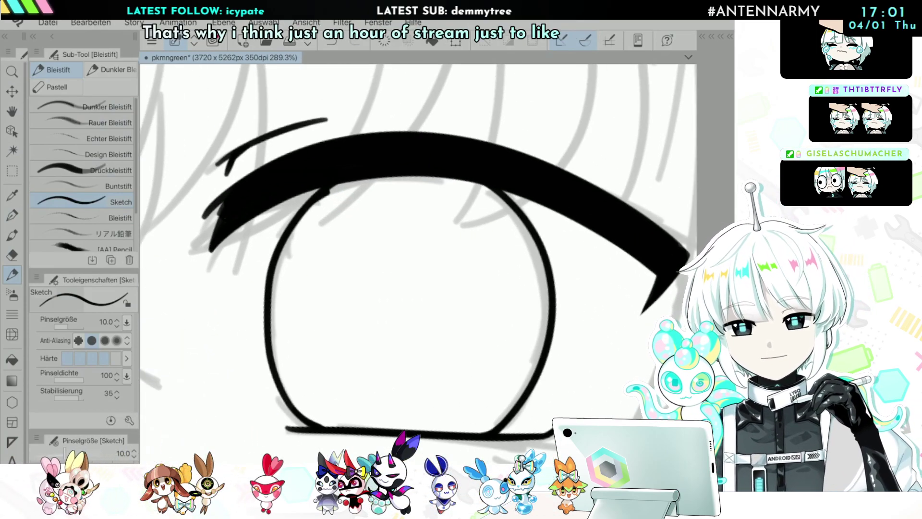
pyautogui.scroll(-5, 488, 247)
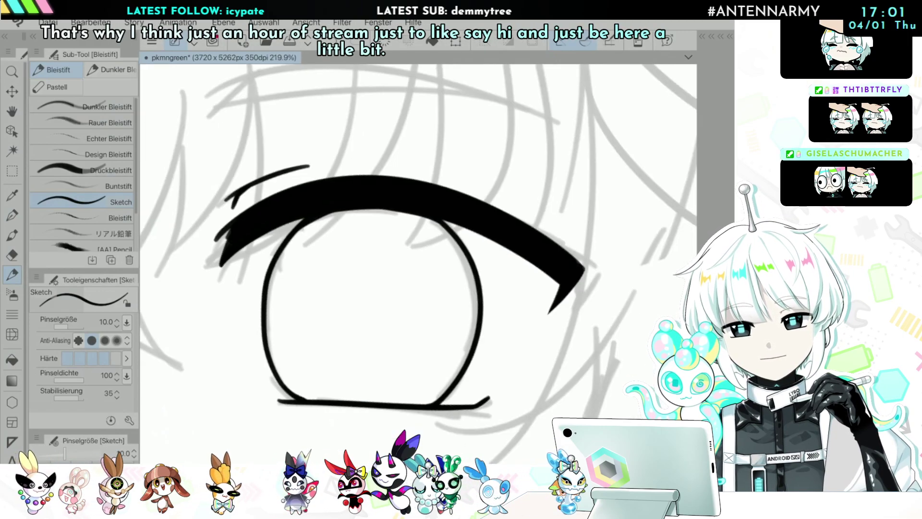
pyautogui.scroll(-2, 488, 253)
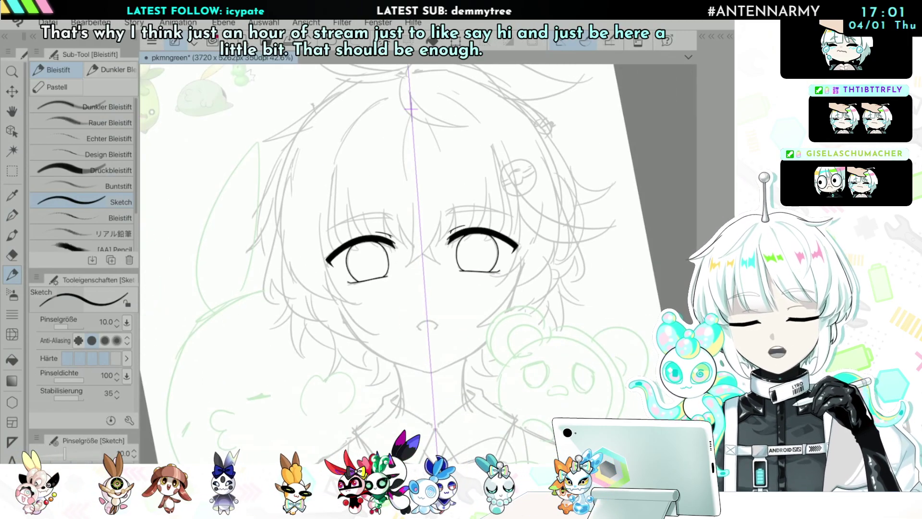
pyautogui.scroll(2, 421, 308)
pyautogui.scroll(2, 338, 245)
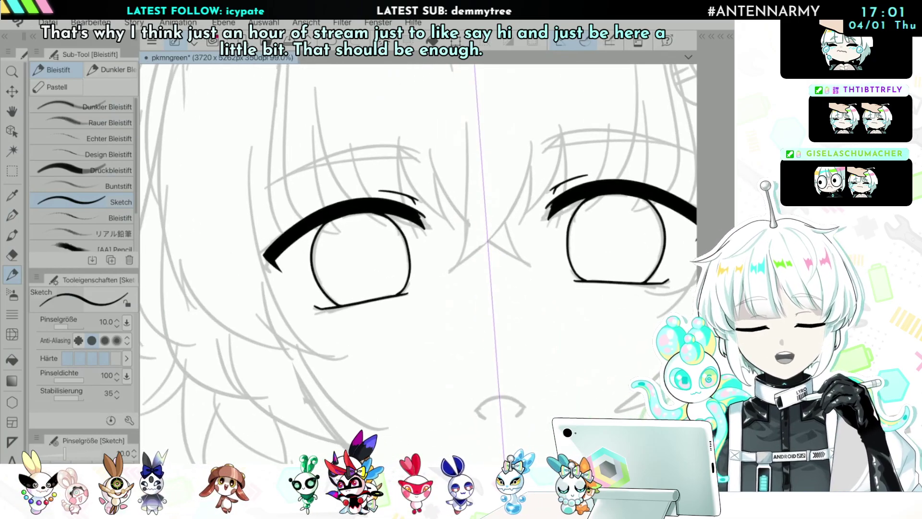
pyautogui.scroll(-4, 312, 293)
pyautogui.scroll(3, 417, 250)
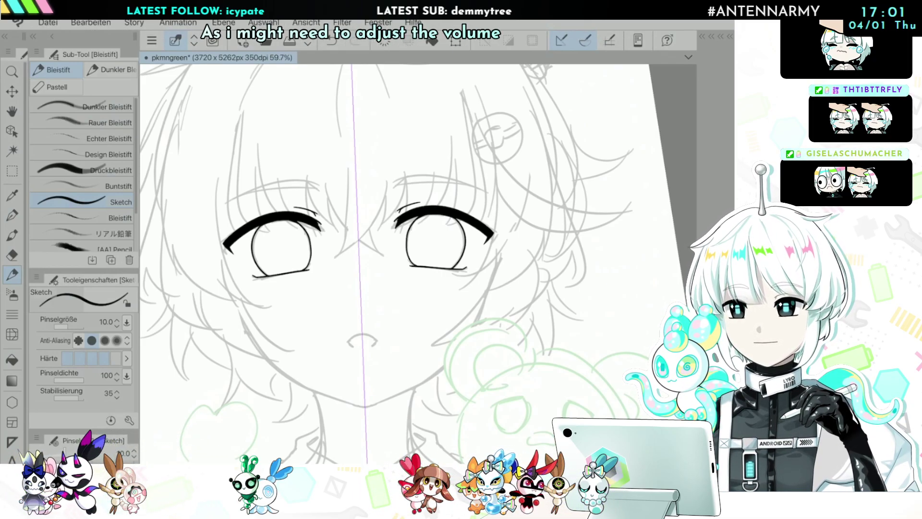
# Step: Draw the mirrored jawline from beside the outer eye corners down to the chin with the Sketch pencil at size 12, redoing unsatisfactory strokes
pyautogui.scroll(4, 418, 263)
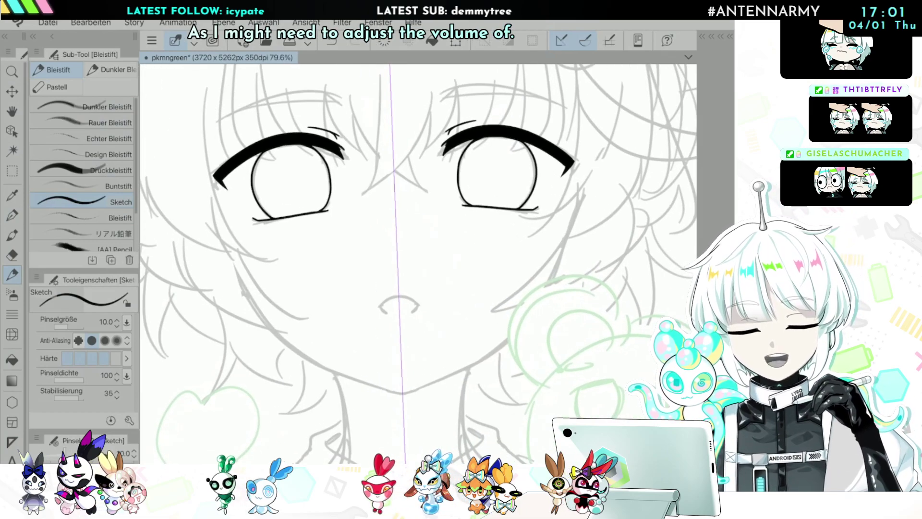
pyautogui.moveTo(417, 263); pyautogui.dragTo(406, 271)
pyautogui.moveTo(177, 227); pyautogui.dragTo(180, 232)
pyautogui.moveTo(227, 316)
pyautogui.mouseDown()
pyautogui.moveTo(261, 353)
pyautogui.moveTo(372, 411)
pyautogui.mouseUp()
pyautogui.hotkey('ctrl', 'z')
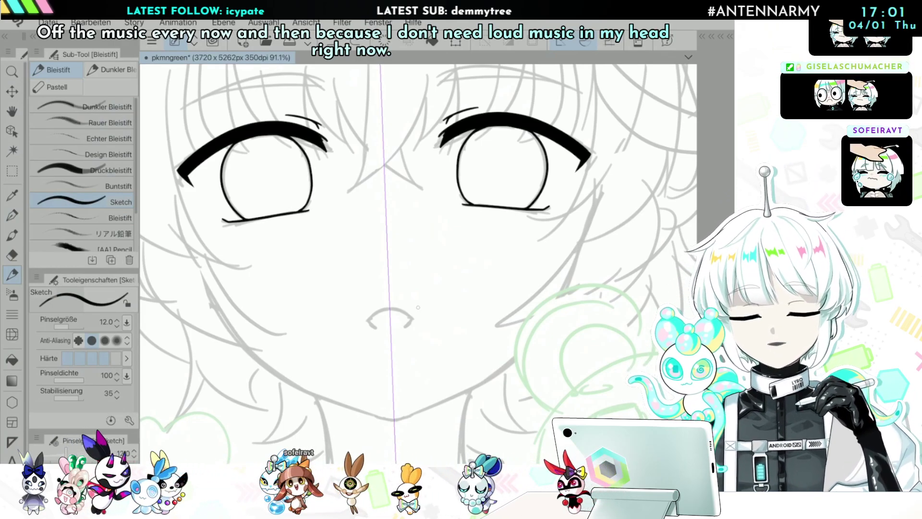
pyautogui.hotkey('ctrl', 'z')
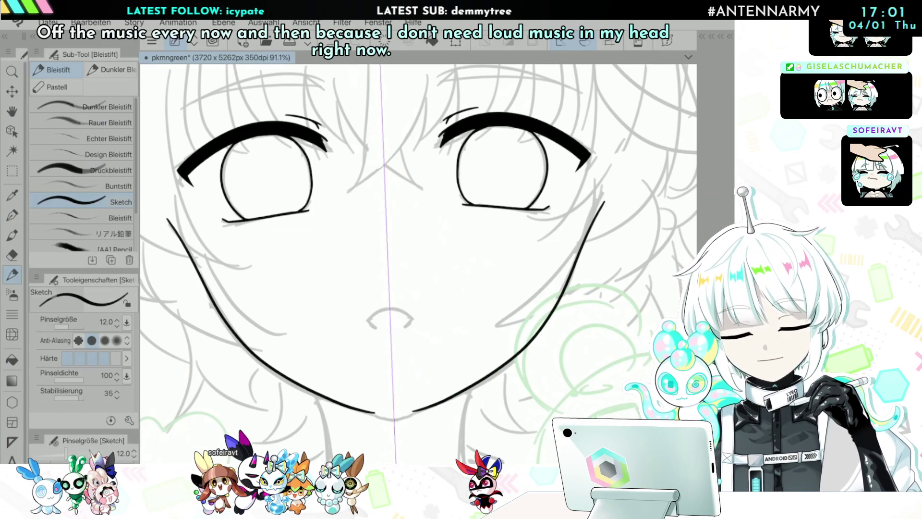
pyautogui.hotkey('ctrl', 'z')
pyautogui.hotkey('ctrl', 'z')
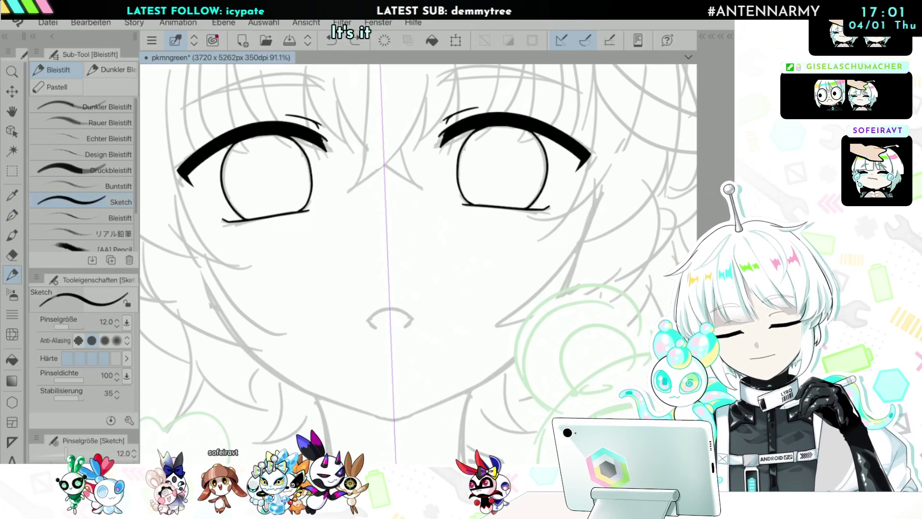
pyautogui.hotkey('ctrl', 'y')
pyautogui.hotkey('ctrl', 'y')
pyautogui.hotkey('ctrl', '-')
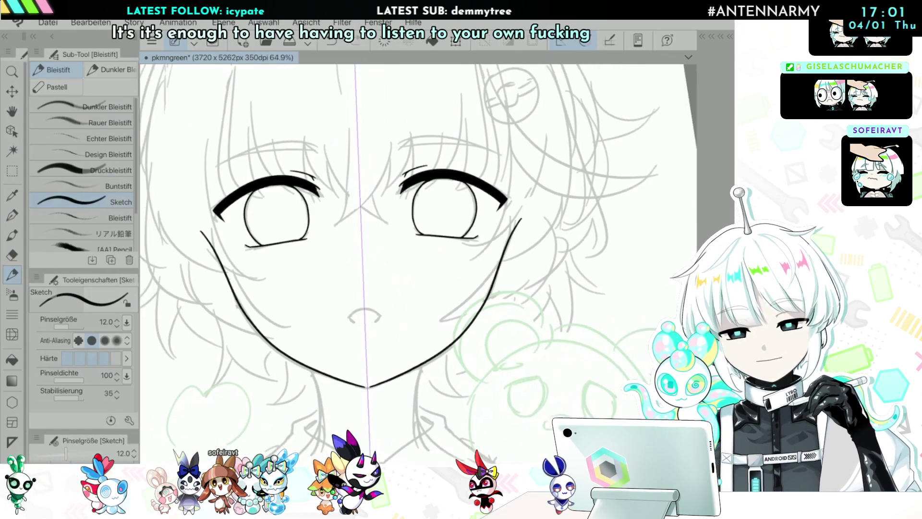
# Step: Close the small gap at the chin tip so both mirrored jawline halves meet on the symmetry axis
pyautogui.scroll(-5, 417, 264)
pyautogui.scroll(3, 418, 264)
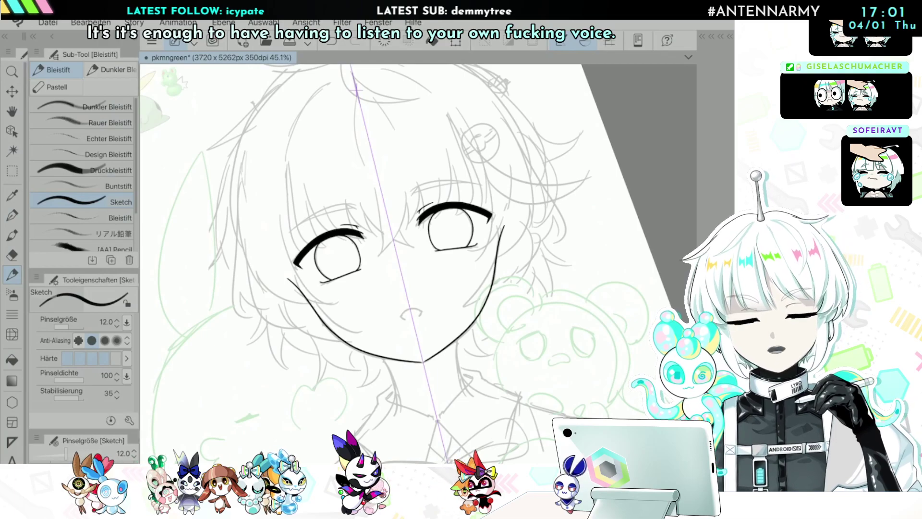
pyautogui.scroll(8, 428, 362)
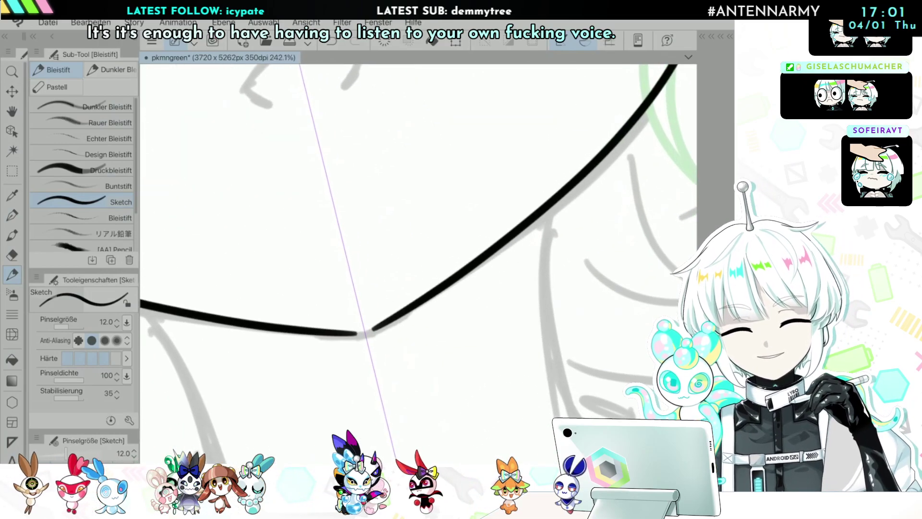
pyautogui.scroll(-1, 418, 255)
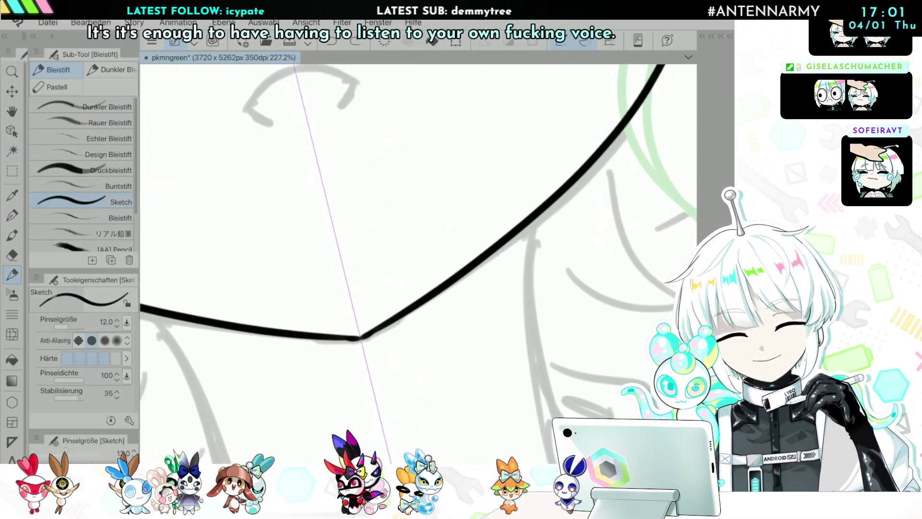
pyautogui.scroll(-8, 417, 288)
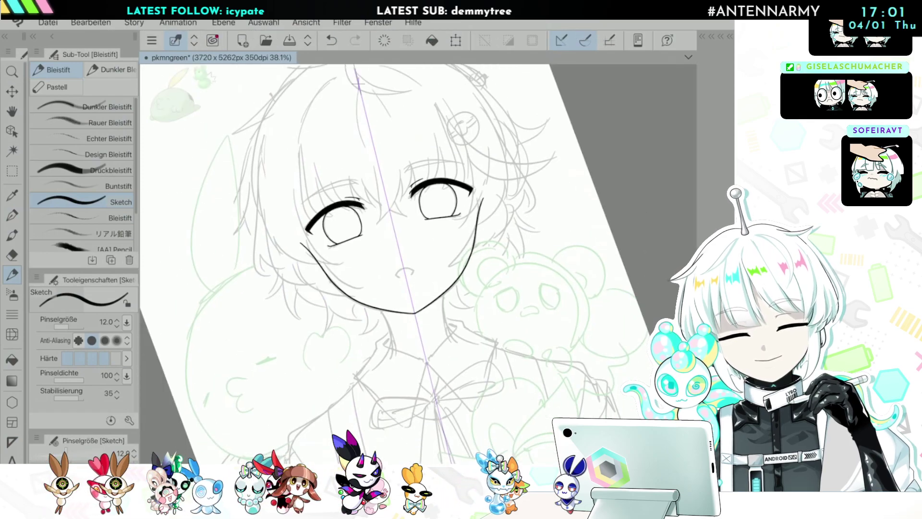
# Step: Push the lower jawline curve slightly inward with the Verflüssigen tool at size 1500, undoing and redoing the adjustment to compare
pyautogui.scroll(2, 418, 288)
pyautogui.scroll(-1, 417, 264)
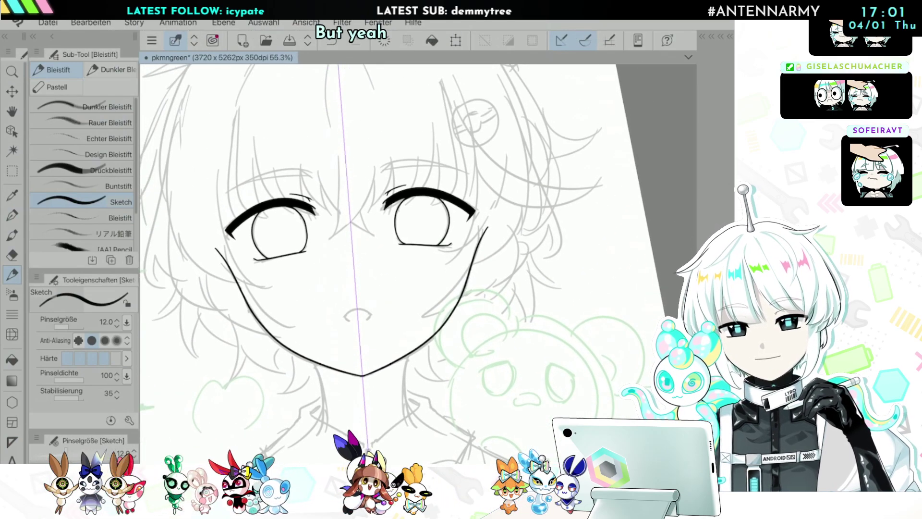
pyautogui.click(12, 334)
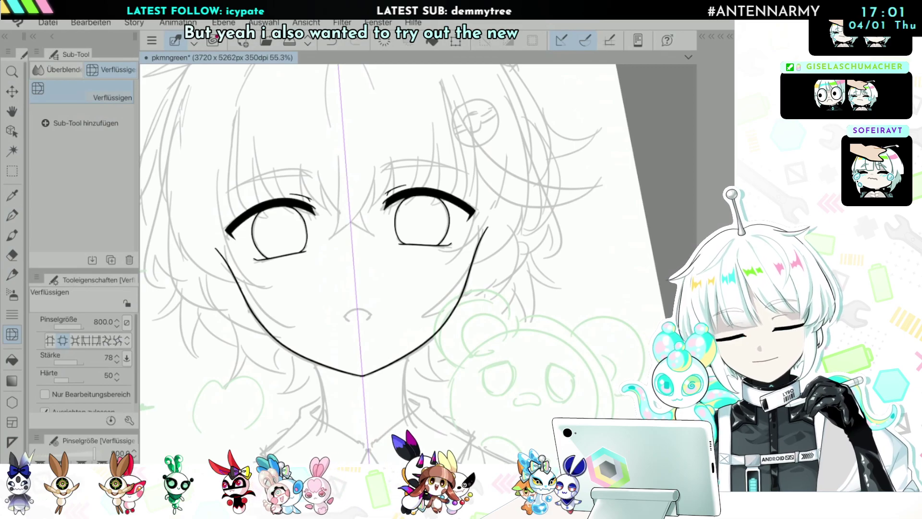
pyautogui.press(']')
pyautogui.press(']')
pyautogui.press(']')
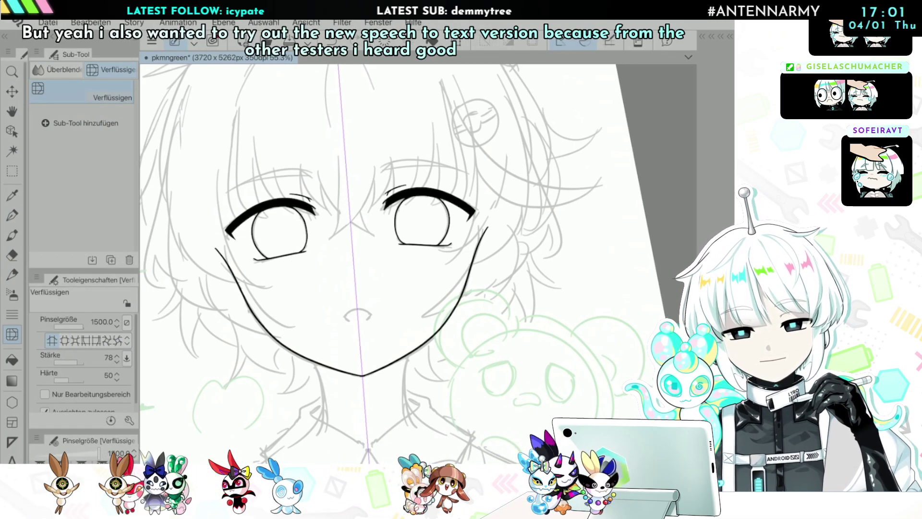
pyautogui.moveTo(435, 342); pyautogui.dragTo(429, 336)
pyautogui.hotkey('ctrl', 'z')
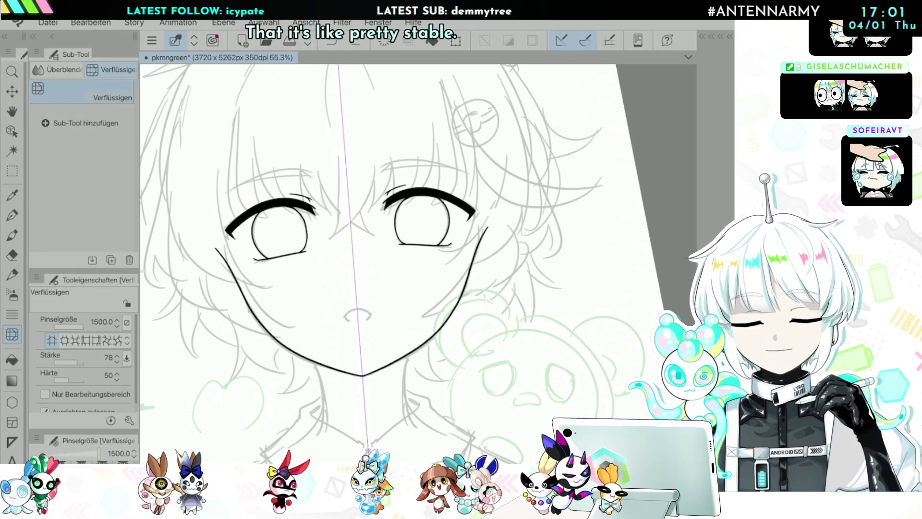
pyautogui.moveTo(434, 342); pyautogui.dragTo(433, 340)
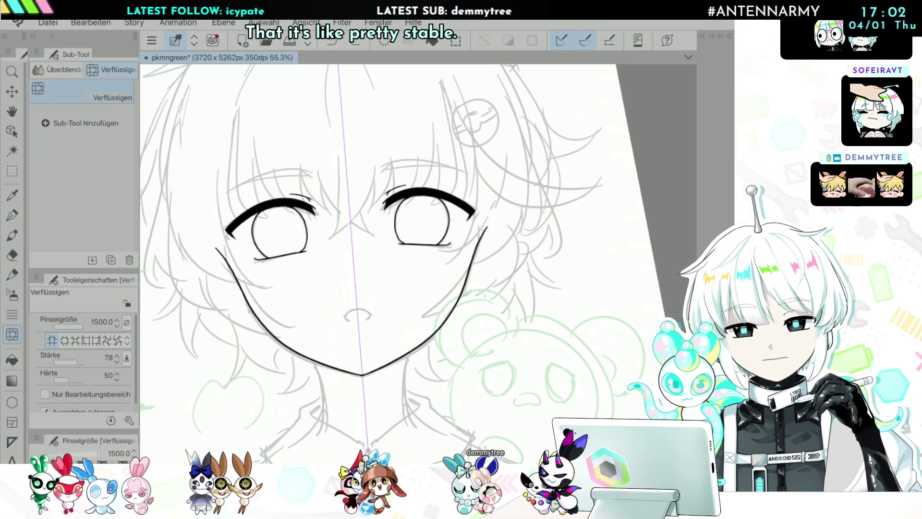
pyautogui.hotkey('ctrl', 'z')
pyautogui.scroll(-2, 316, 403)
pyautogui.hotkey('ctrl', 'y')
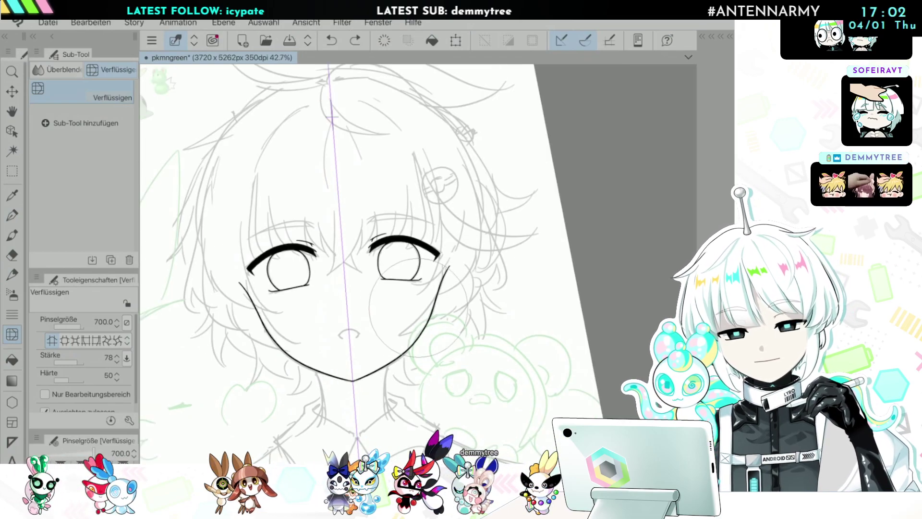
# Step: Draw the small mirrored mouth as an arch with inward-hooked ends over the sketch, using the Sketch pencil at size 12
pyautogui.scroll(-5, 408, 293)
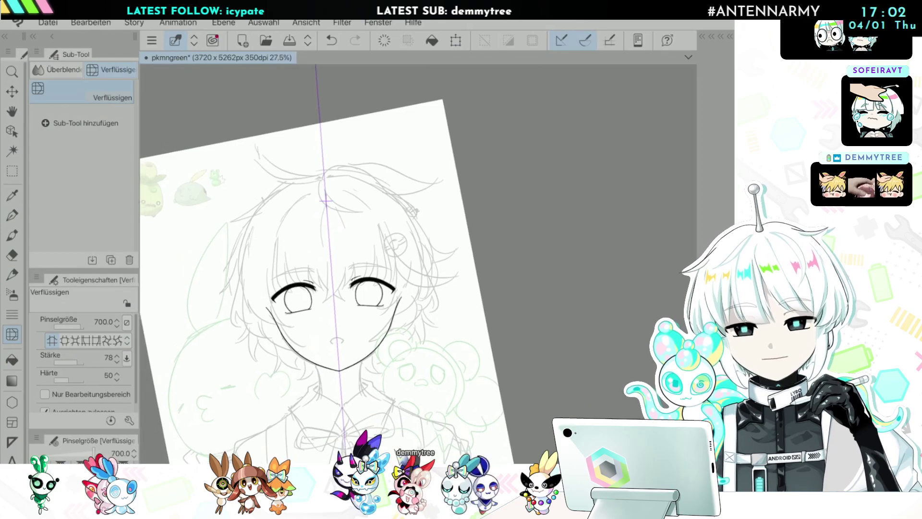
pyautogui.scroll(2, 353, 284)
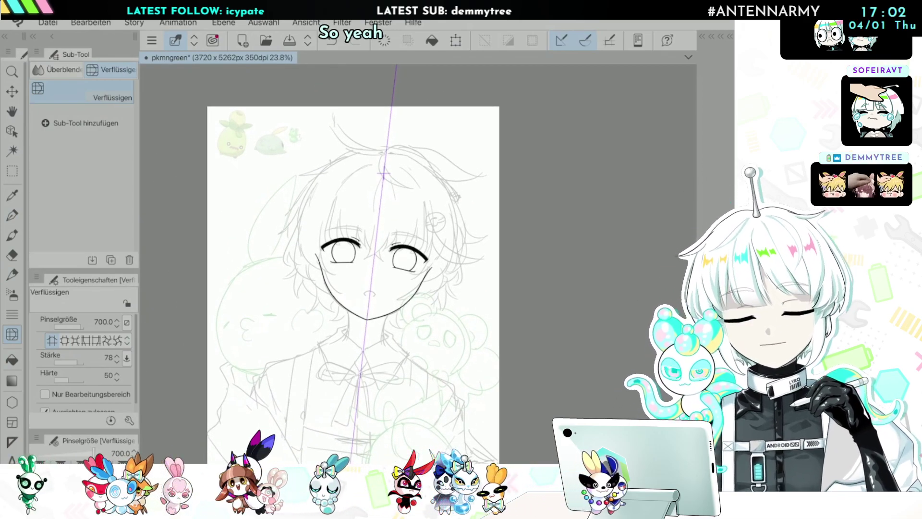
pyautogui.scroll(2, 358, 269)
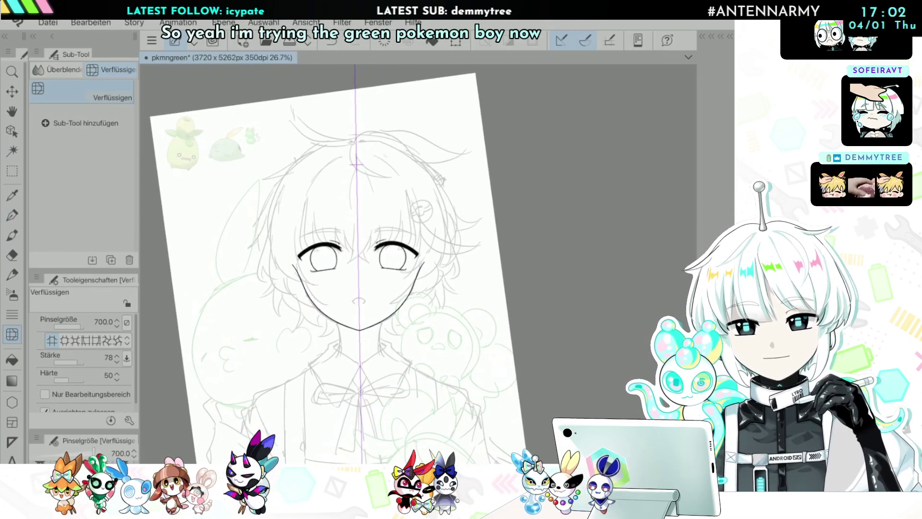
pyautogui.press('p')
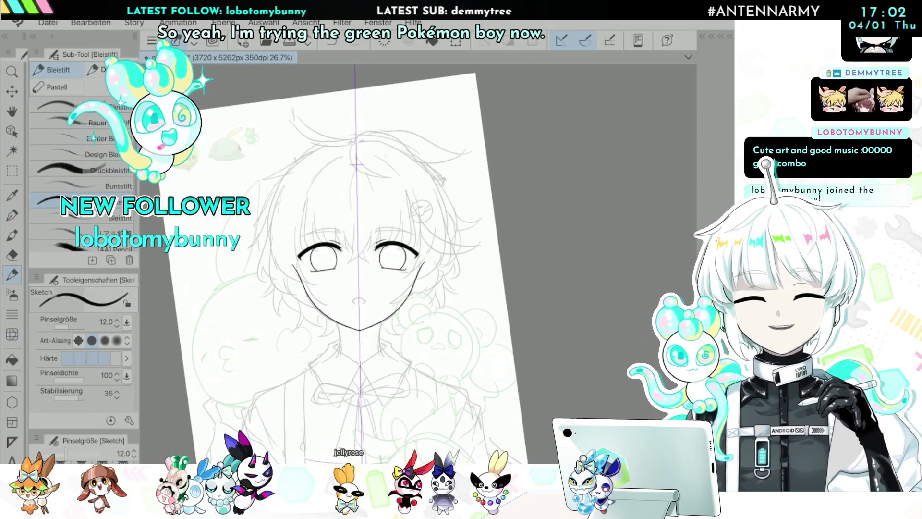
pyautogui.scroll(10, 356, 303)
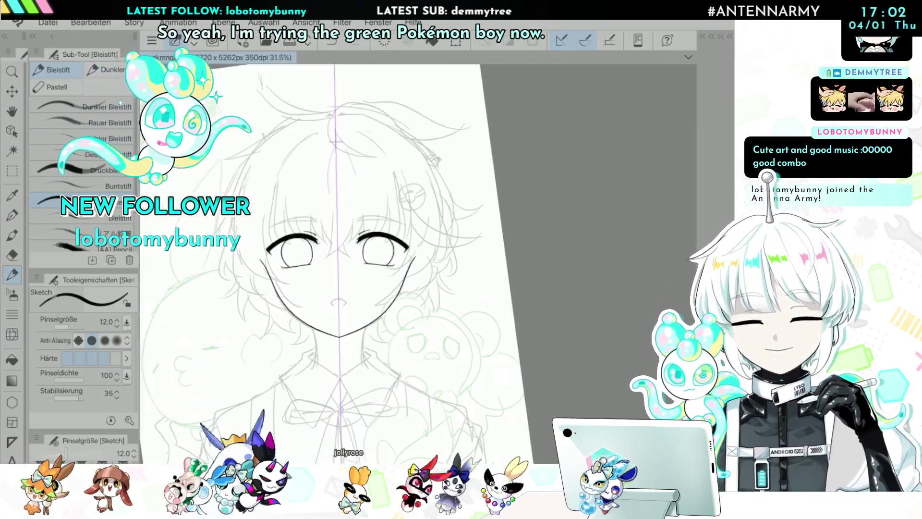
pyautogui.scroll(1, 359, 304)
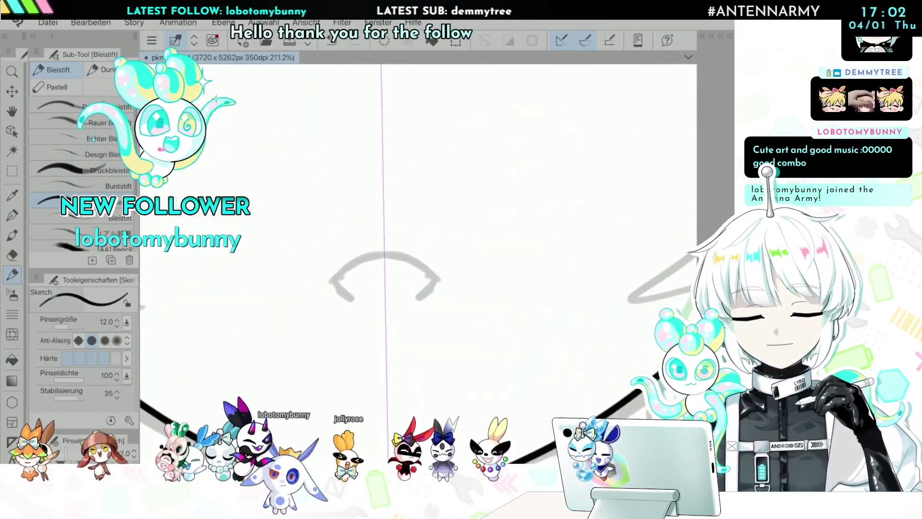
pyautogui.moveTo(384, 250)
pyautogui.mouseDown()
pyautogui.moveTo(336, 277)
pyautogui.moveTo(360, 257)
pyautogui.moveTo(331, 283)
pyautogui.moveTo(351, 301)
pyautogui.mouseUp()
pyautogui.hotkey('ctrl', 'z')
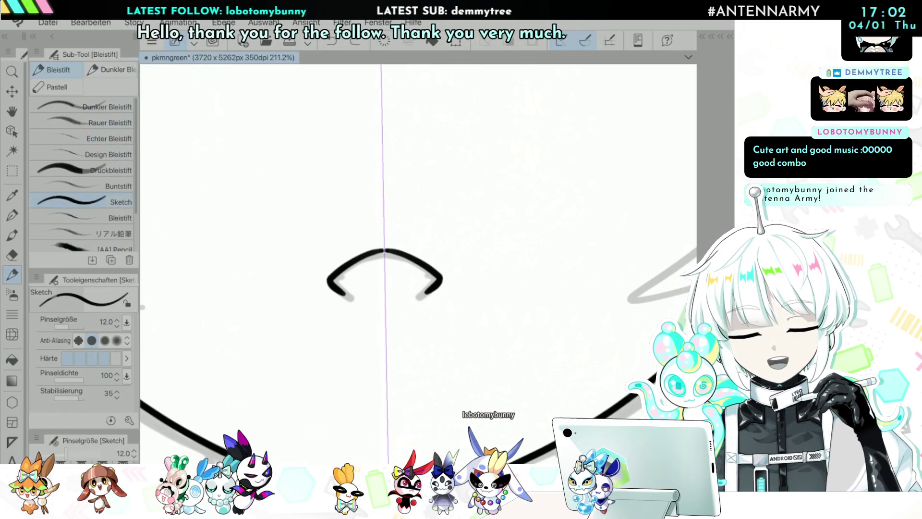
# Step: Outline the mirrored eyebrows above the eyes with a short inner end and two long curves tapering together at the outer tip
pyautogui.scroll(-8, 417, 295)
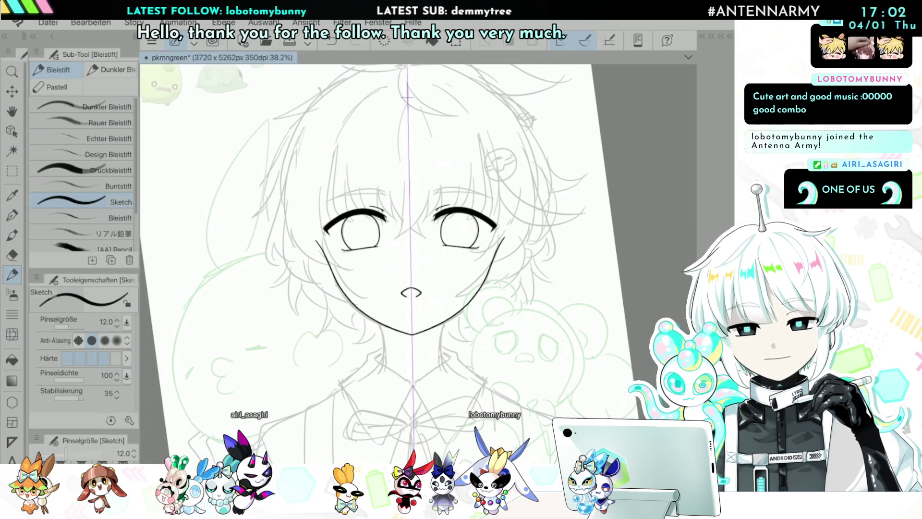
pyautogui.scroll(-2, 417, 264)
pyautogui.scroll(8, 418, 264)
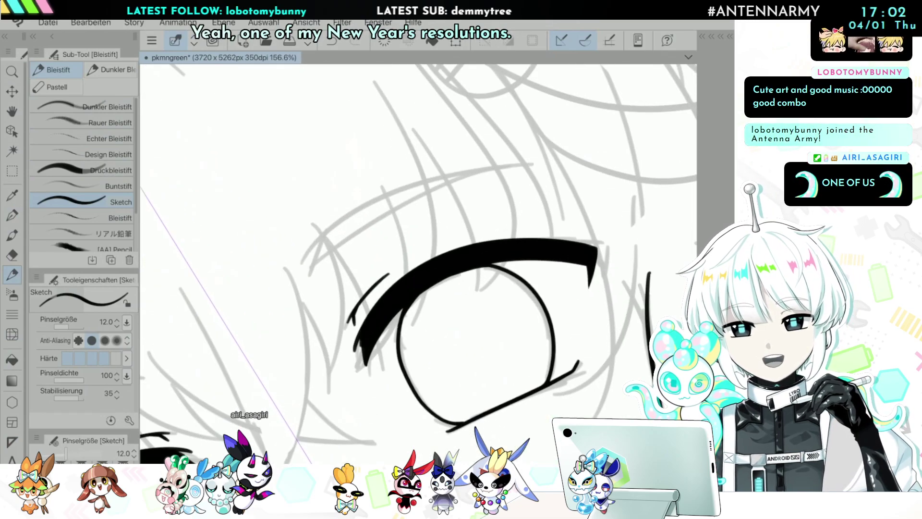
pyautogui.scroll(2, 288, 269)
pyautogui.moveTo(363, 207); pyautogui.dragTo(630, 111)
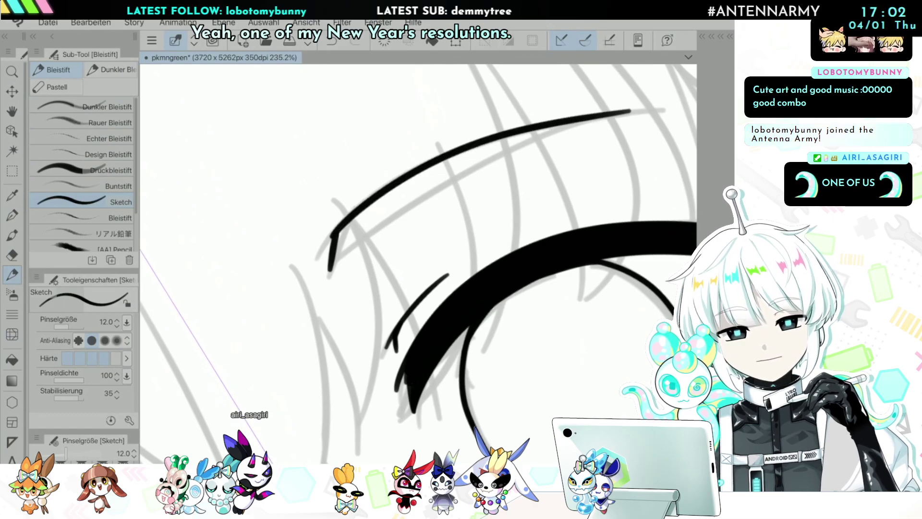
pyautogui.moveTo(330, 270)
pyautogui.mouseDown()
pyautogui.moveTo(521, 142)
pyautogui.moveTo(639, 111)
pyautogui.mouseUp()
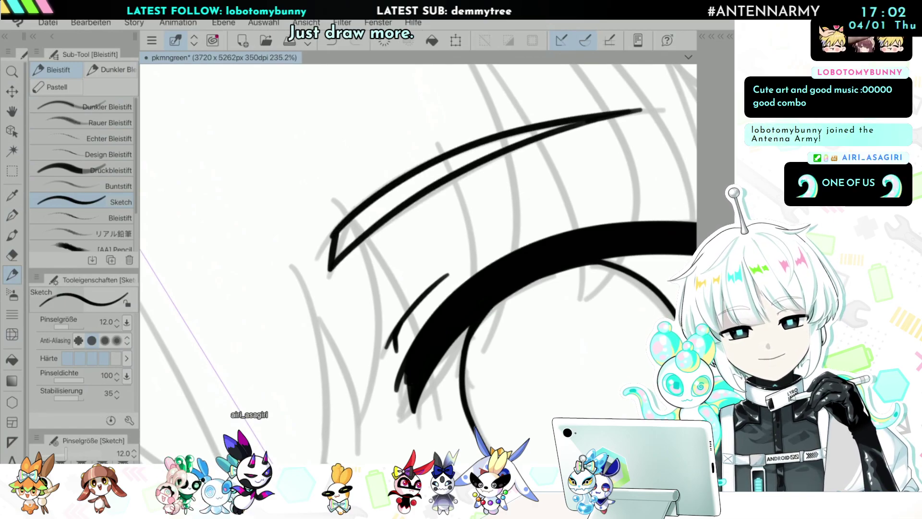
pyautogui.scroll(-4, 285, 322)
pyautogui.scroll(-5, 417, 264)
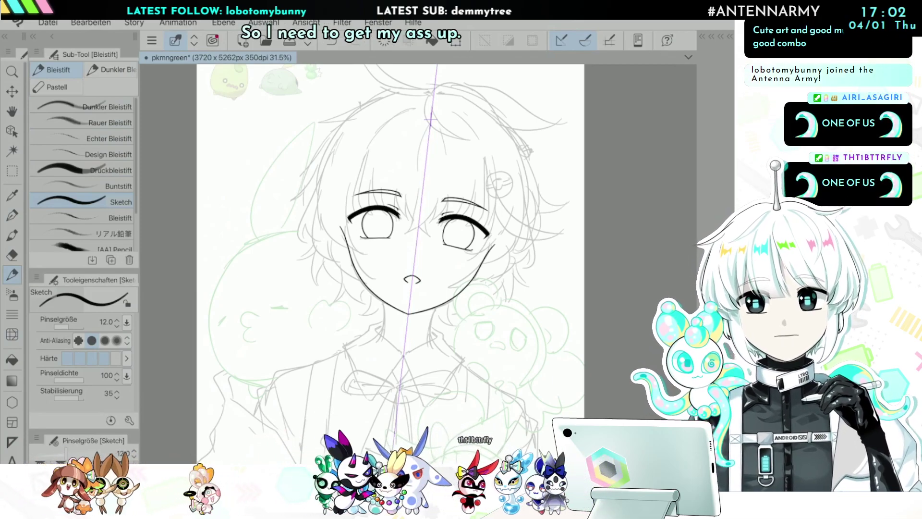
pyautogui.scroll(1, 535, 288)
pyautogui.scroll(3, 524, 271)
pyautogui.scroll(-2, 538, 279)
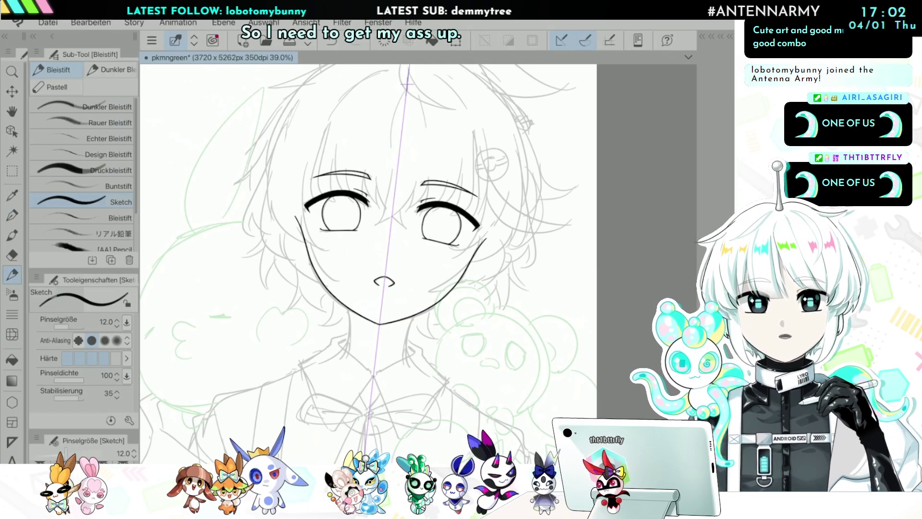
pyautogui.scroll(-2, 681, 259)
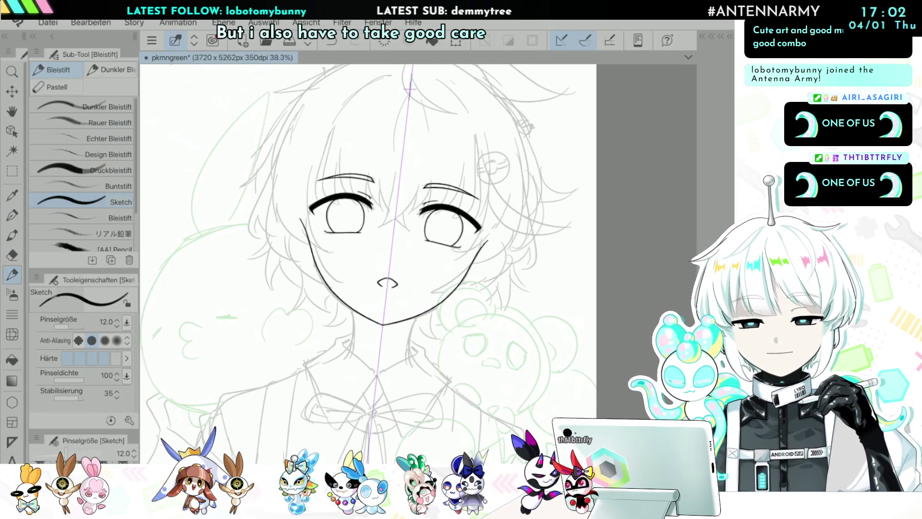
pyautogui.scroll(-1, 201, 260)
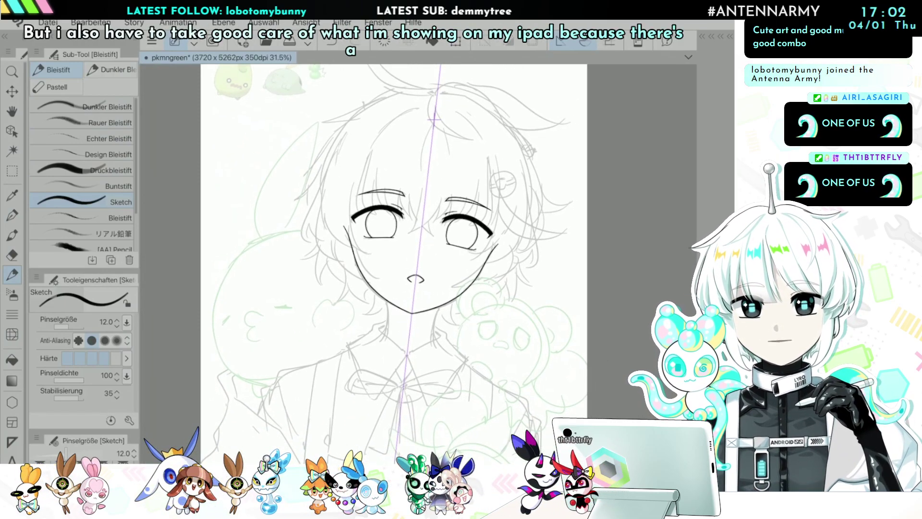
pyautogui.scroll(3, 418, 263)
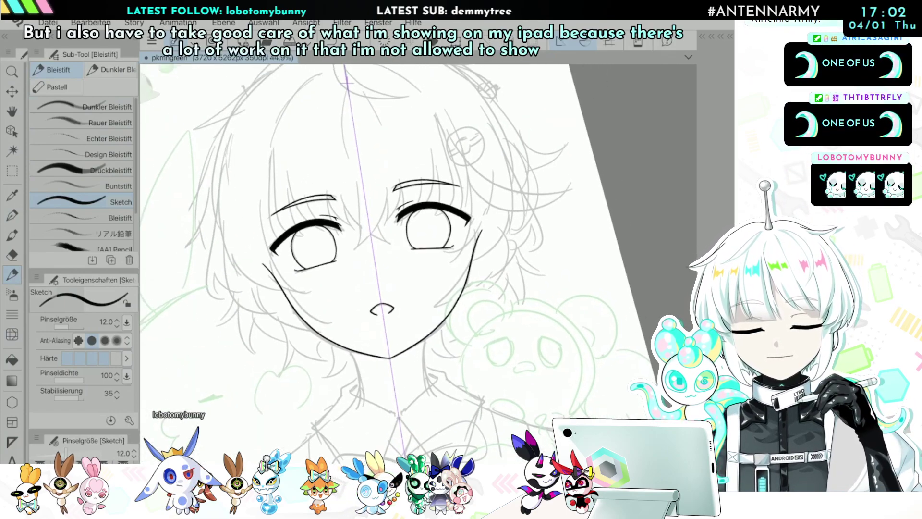
pyautogui.scroll(-4, 418, 263)
pyautogui.scroll(5, 418, 263)
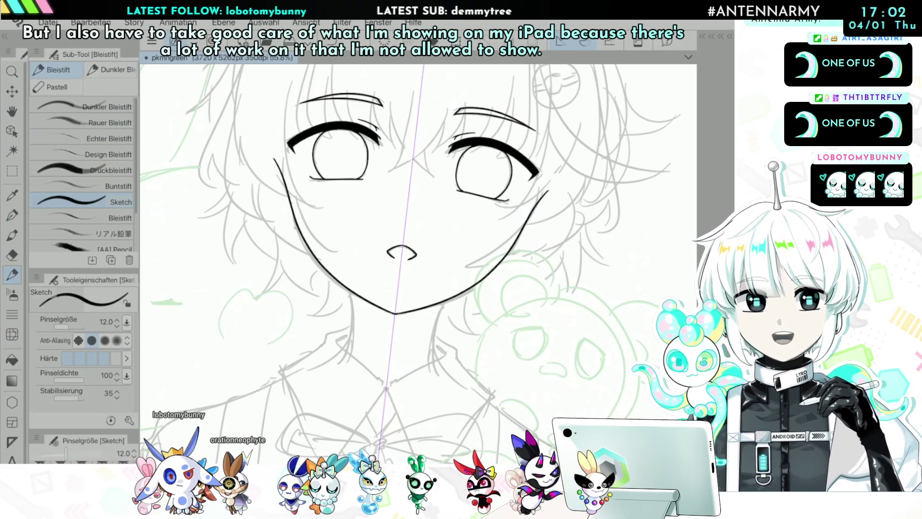
# Step: Draw the mirrored neck lines curving down from the jaw over the sketch, using the Sketch pencil at size 12
pyautogui.scroll(3, 418, 240)
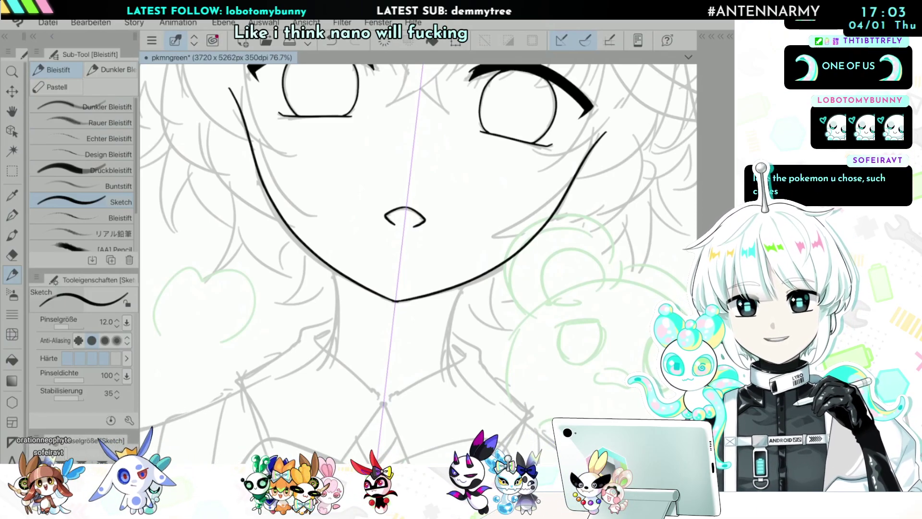
pyautogui.scroll(5, 352, 329)
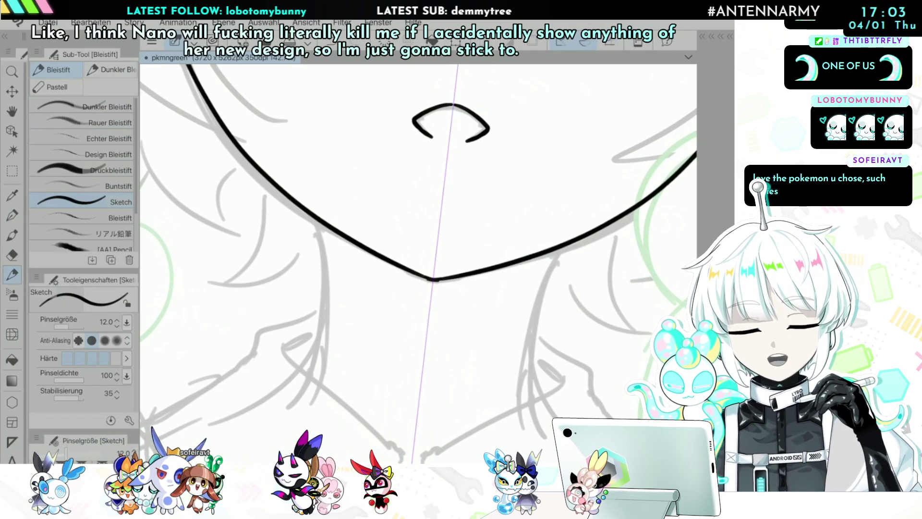
pyautogui.moveTo(320, 222)
pyautogui.mouseDown()
pyautogui.moveTo(326, 332)
pyautogui.moveTo(318, 369)
pyautogui.mouseUp()
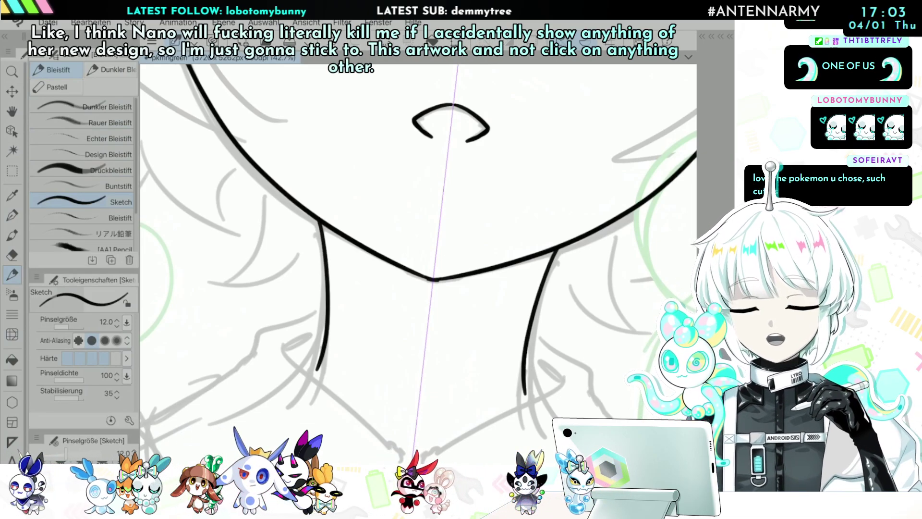
# Step: Examine the line art so far and the rest of the sketch, from the face down to the round green creature
pyautogui.scroll(-1, 418, 263)
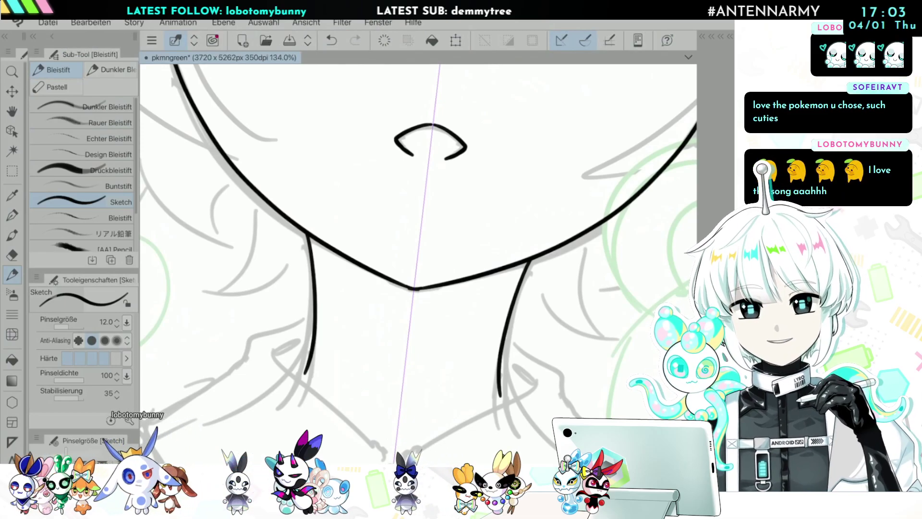
pyautogui.scroll(3, 584, 245)
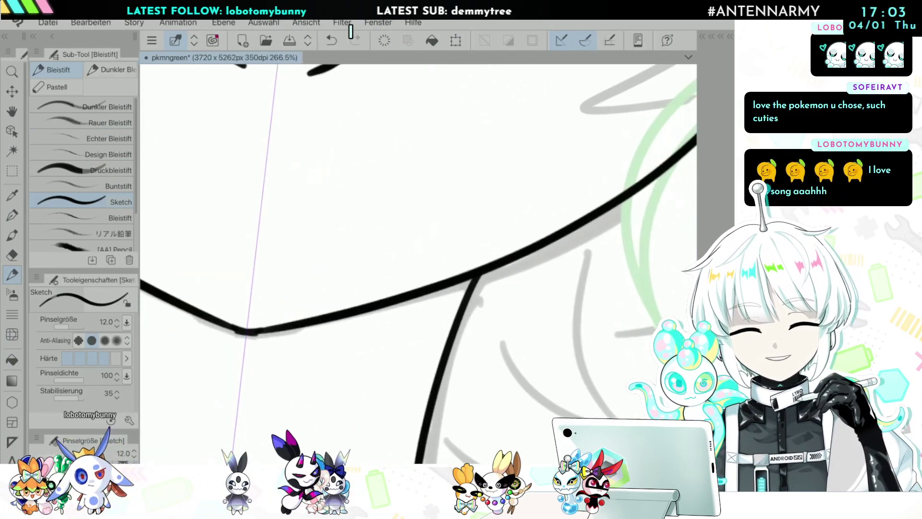
pyautogui.scroll(-7, 434, 289)
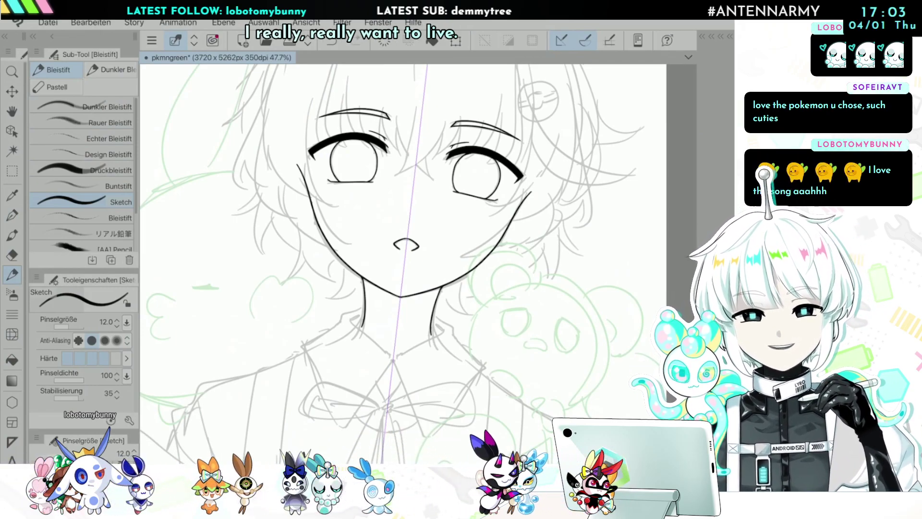
pyautogui.scroll(-2, 475, 143)
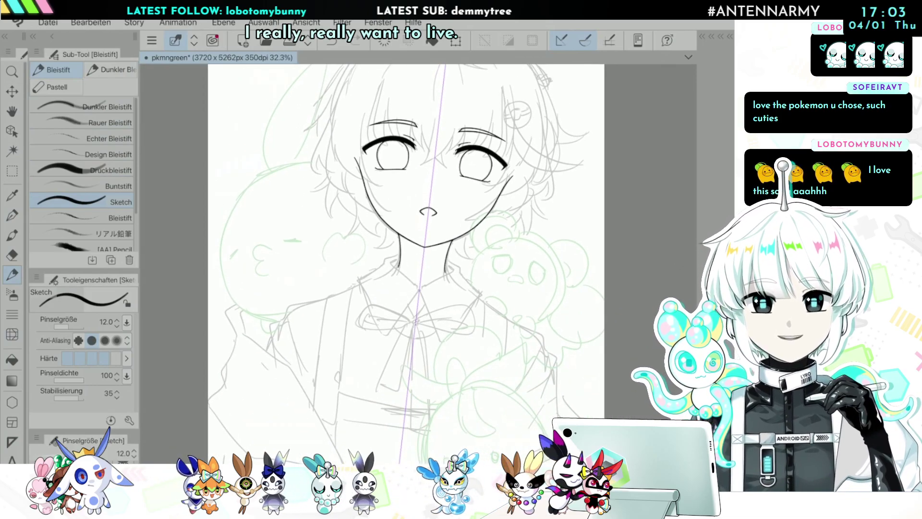
pyautogui.scroll(3, 420, 263)
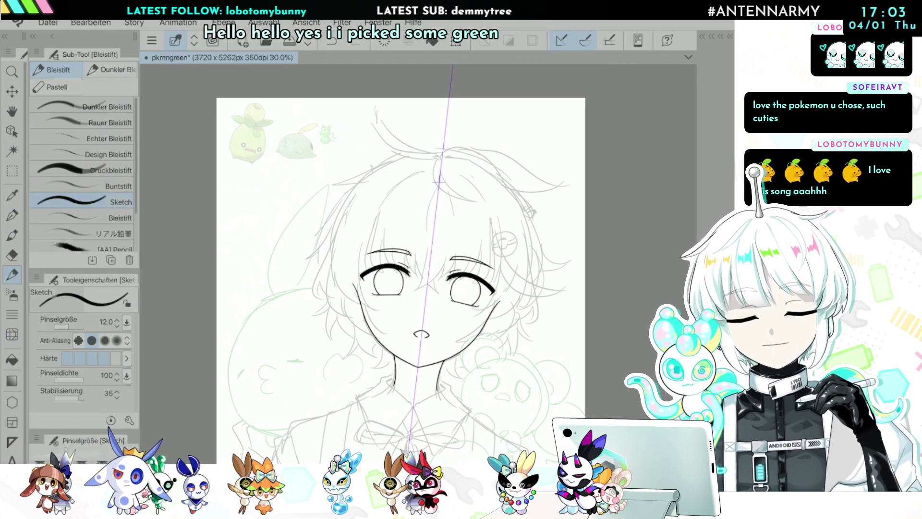
pyautogui.scroll(-2, 418, 263)
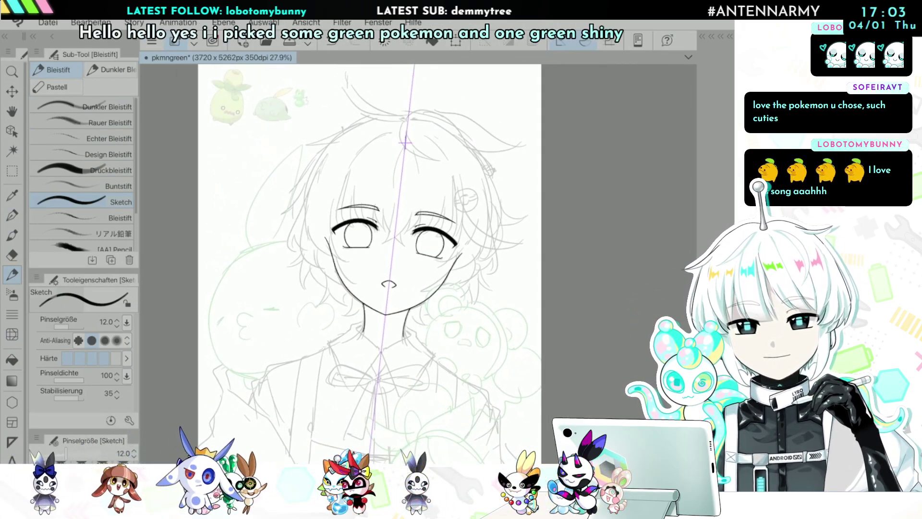
pyautogui.scroll(-1, 417, 263)
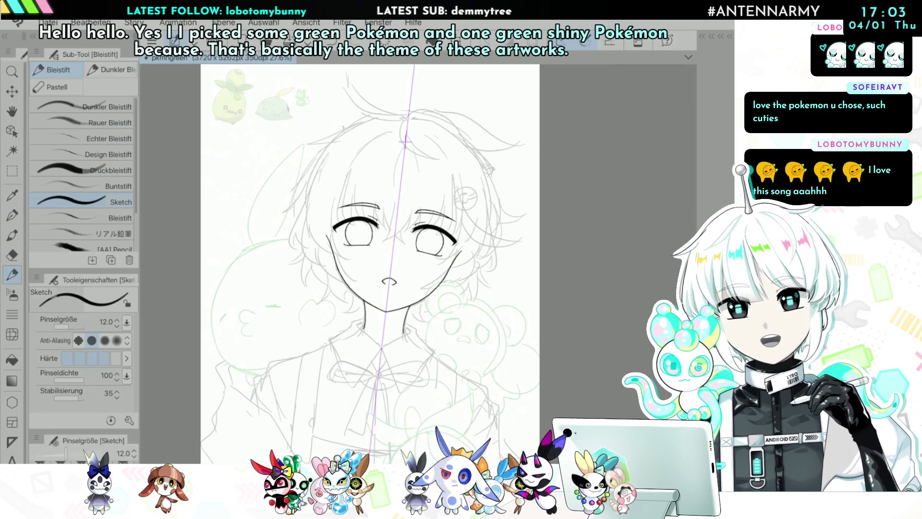
pyautogui.scroll(3, 395, 263)
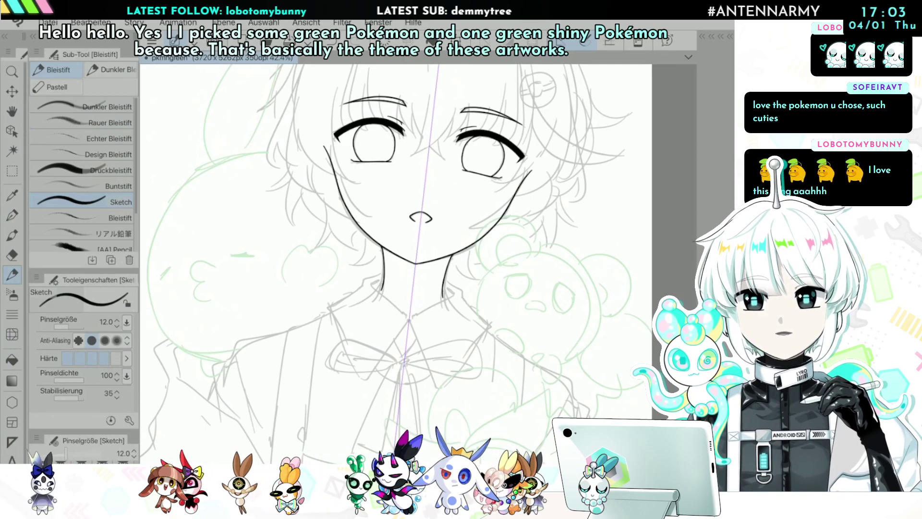
pyautogui.moveTo(413, 361); pyautogui.dragTo(383, 151)
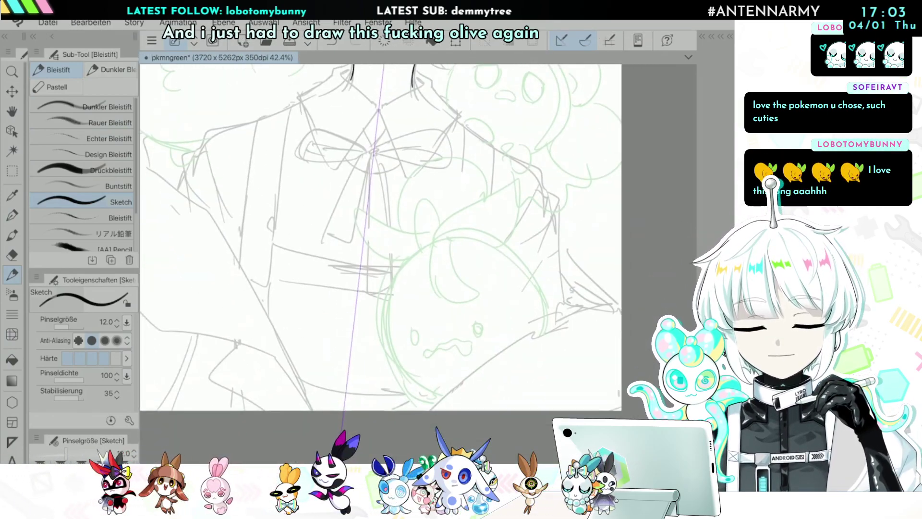
pyautogui.scroll(3, 480, 331)
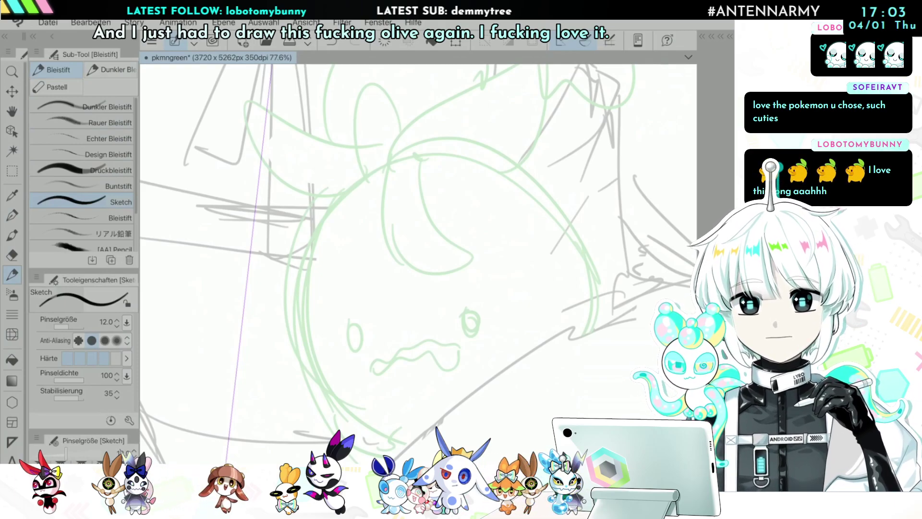
pyautogui.scroll(-4, 384, 336)
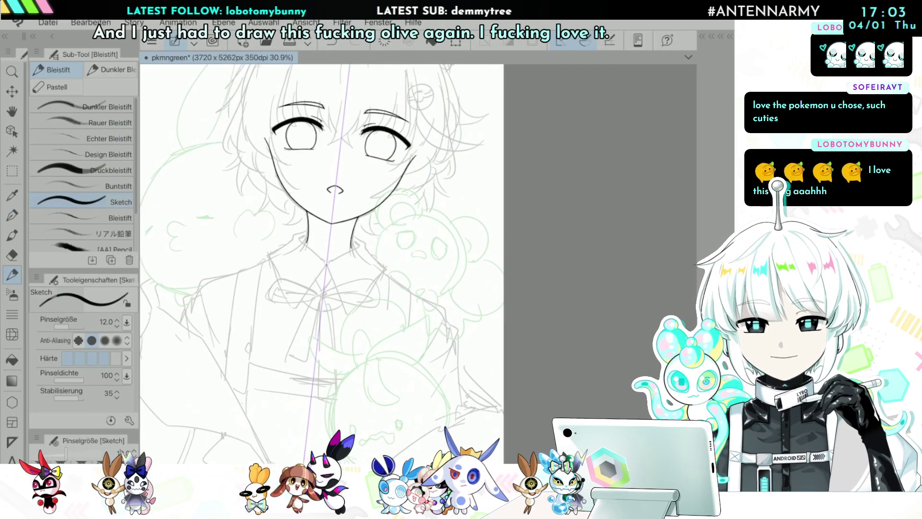
pyautogui.scroll(1, 345, 250)
pyautogui.scroll(2, 295, 245)
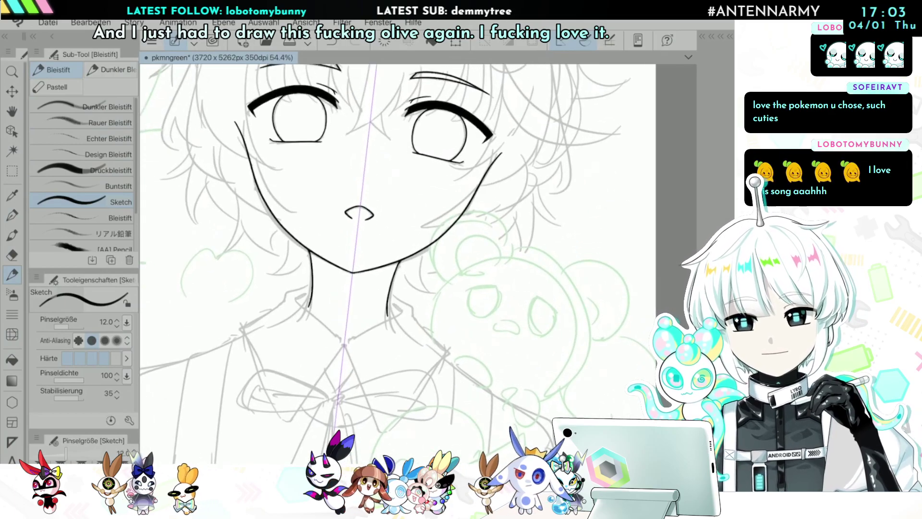
pyautogui.scroll(-2, 480, 207)
# Step: Draw the mirrored upper collar edge from the neck to the shoulders, plus the folded inner neckline meeting at the symmetry axis
pyautogui.scroll(5, 393, 272)
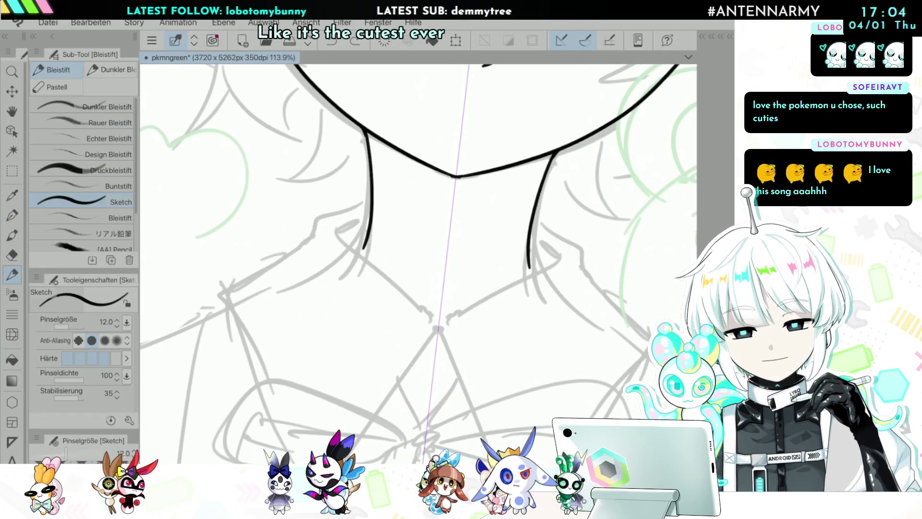
pyautogui.moveTo(371, 198)
pyautogui.mouseDown()
pyautogui.moveTo(321, 213)
pyautogui.moveTo(308, 237)
pyautogui.moveTo(212, 311)
pyautogui.mouseUp()
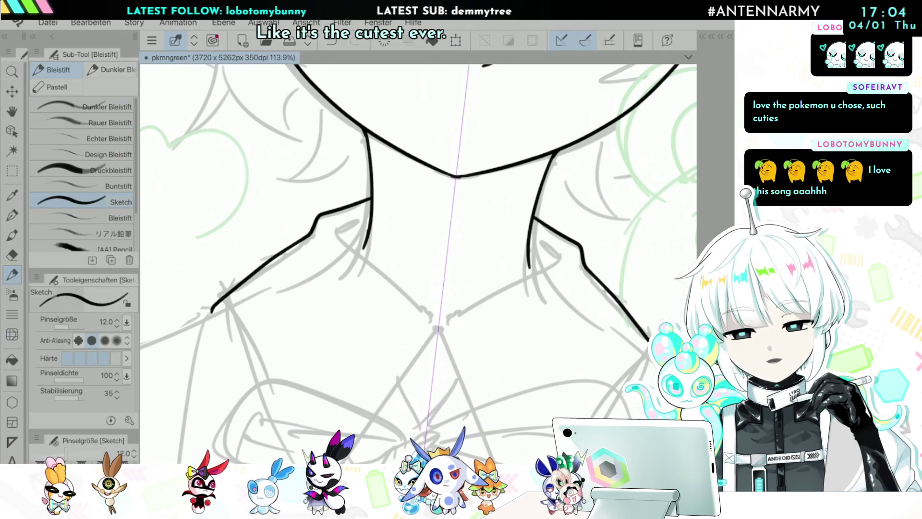
pyautogui.moveTo(371, 214)
pyautogui.mouseDown()
pyautogui.moveTo(339, 230)
pyautogui.moveTo(360, 251)
pyautogui.mouseUp()
pyautogui.hotkey('ctrl', 'z')
pyautogui.moveTo(372, 213)
pyautogui.mouseDown()
pyautogui.moveTo(334, 228)
pyautogui.moveTo(340, 224)
pyautogui.mouseUp()
pyautogui.hotkey('ctrl', 'z')
pyautogui.moveTo(392, 276); pyautogui.dragTo(420, 298)
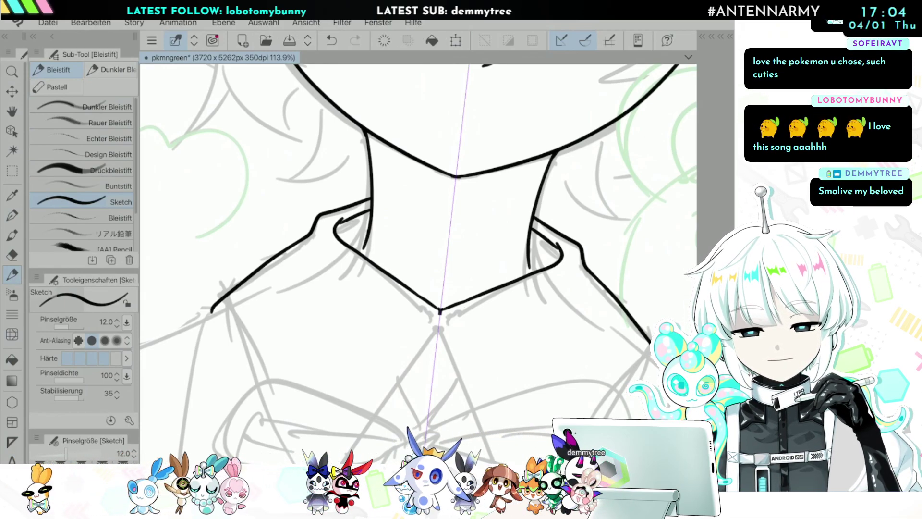
# Step: Outline the mirrored collar flaps with front edges diverging from the neckline tip, trimmed outer corners and side edges running down to the points
pyautogui.scroll(-2, 415, 226)
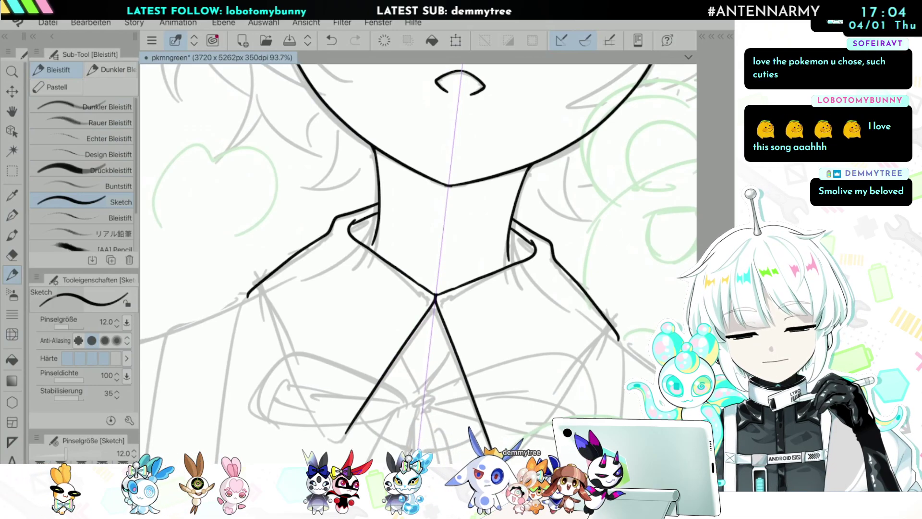
pyautogui.press('e')
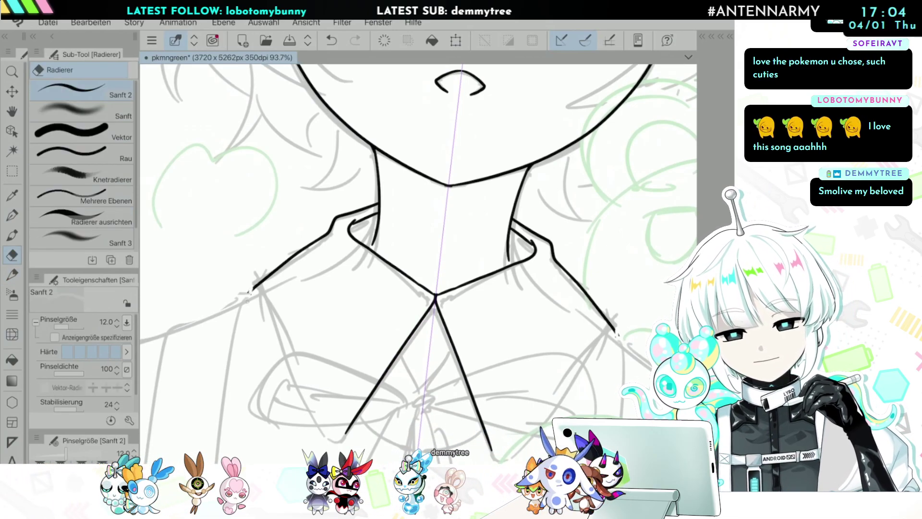
pyautogui.press('p')
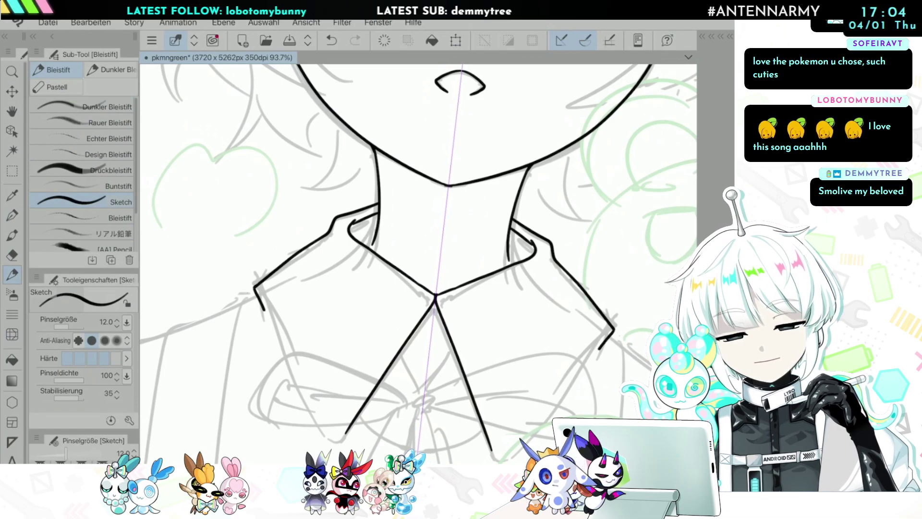
pyautogui.scroll(3, 418, 263)
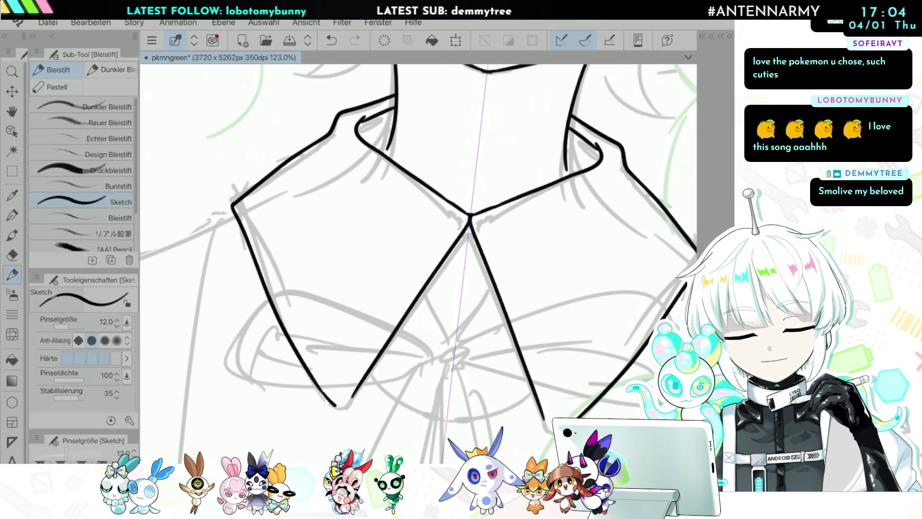
pyautogui.scroll(-5, 417, 249)
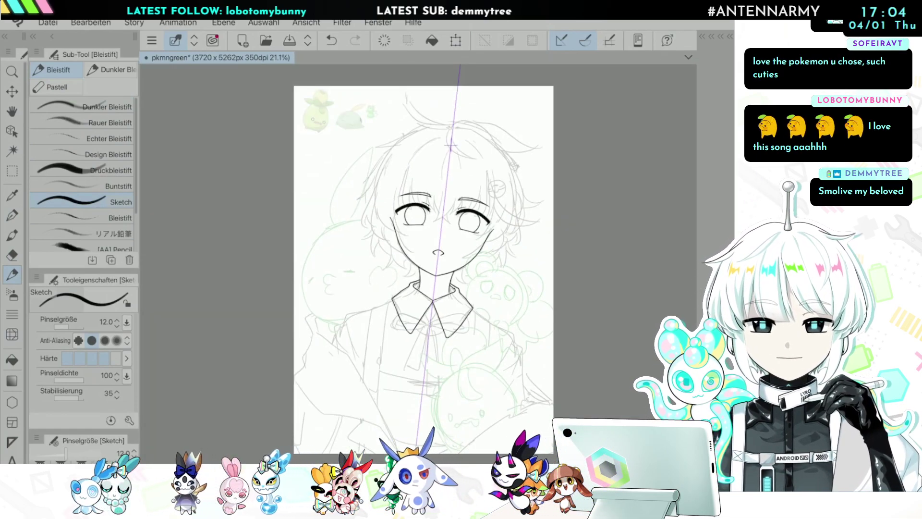
# Step: Erase the upper ends of the collar's front edges with the Sanft 2 eraser at size 70 and bend the neckline tips downward at the axis
pyautogui.scroll(2, 417, 249)
pyautogui.scroll(4, 417, 250)
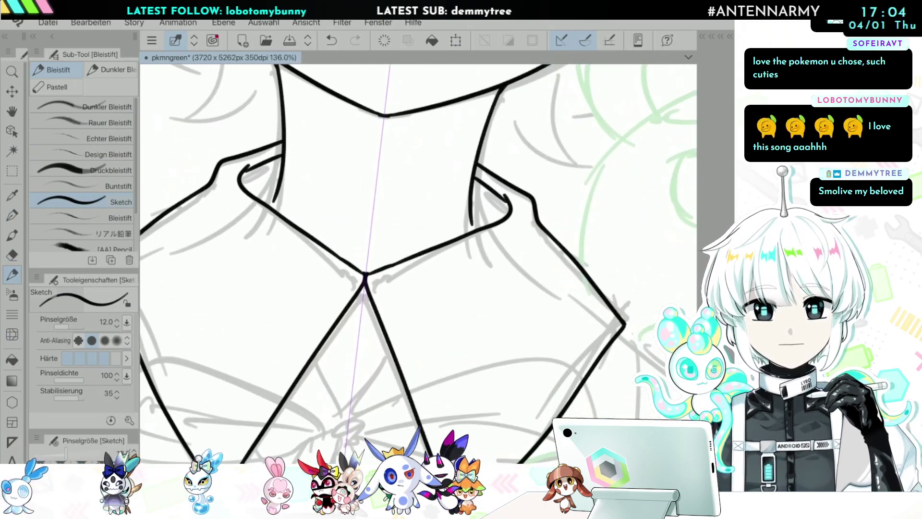
pyautogui.press('e')
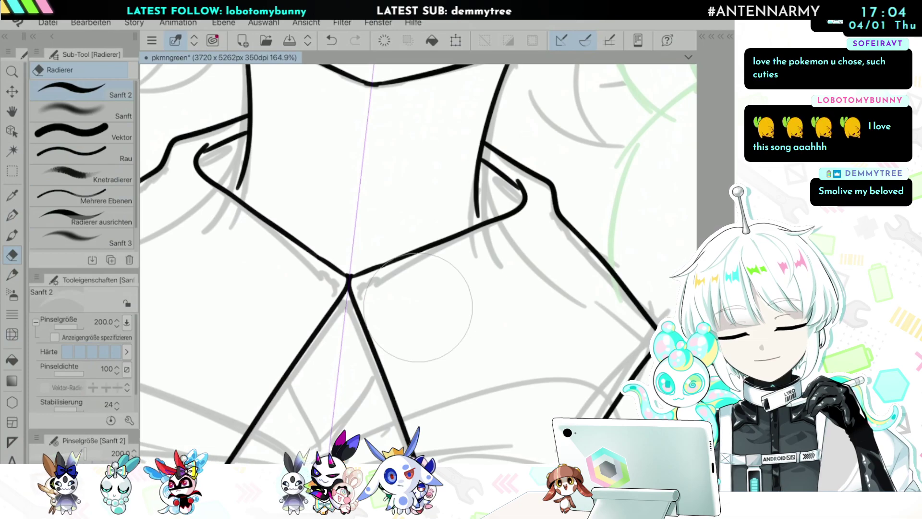
pyautogui.moveTo(344, 300); pyautogui.dragTo(348, 283)
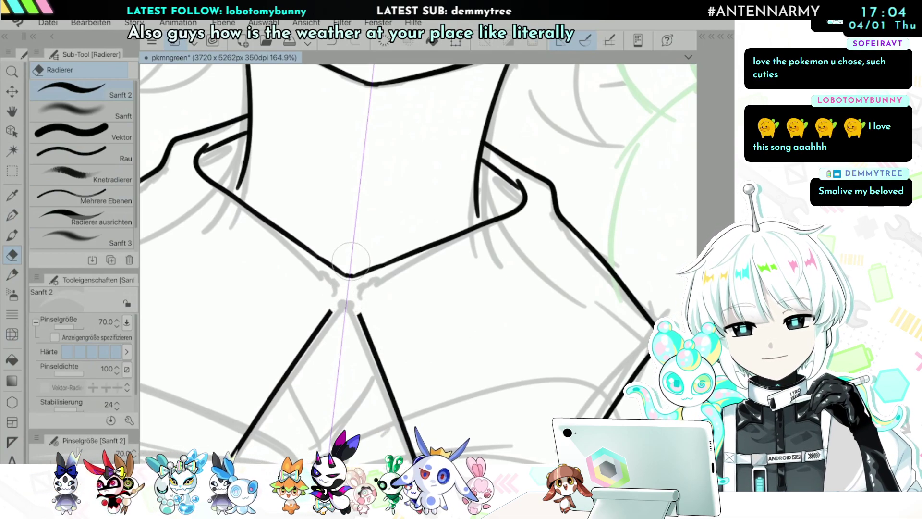
pyautogui.press('p')
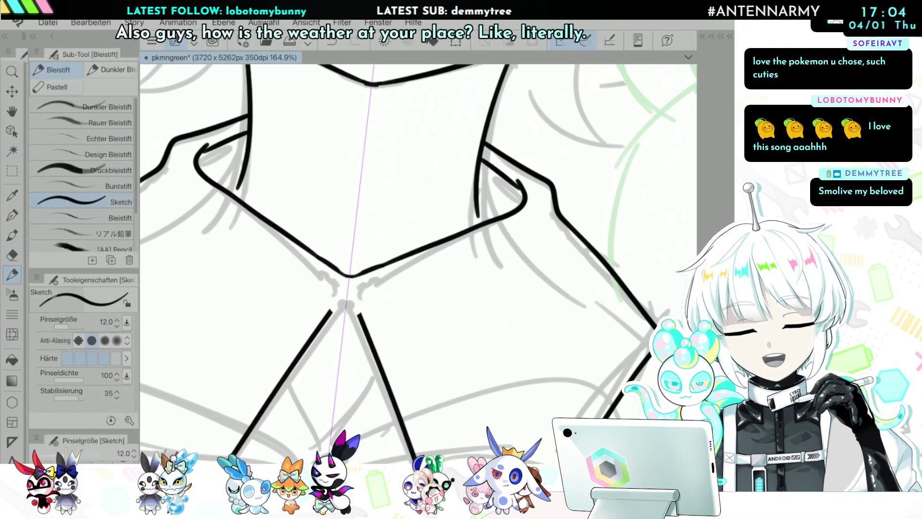
pyautogui.press('e')
pyautogui.moveTo(367, 269)
pyautogui.mouseDown()
pyautogui.moveTo(338, 271)
pyautogui.moveTo(355, 276)
pyautogui.mouseUp()
pyautogui.press('p')
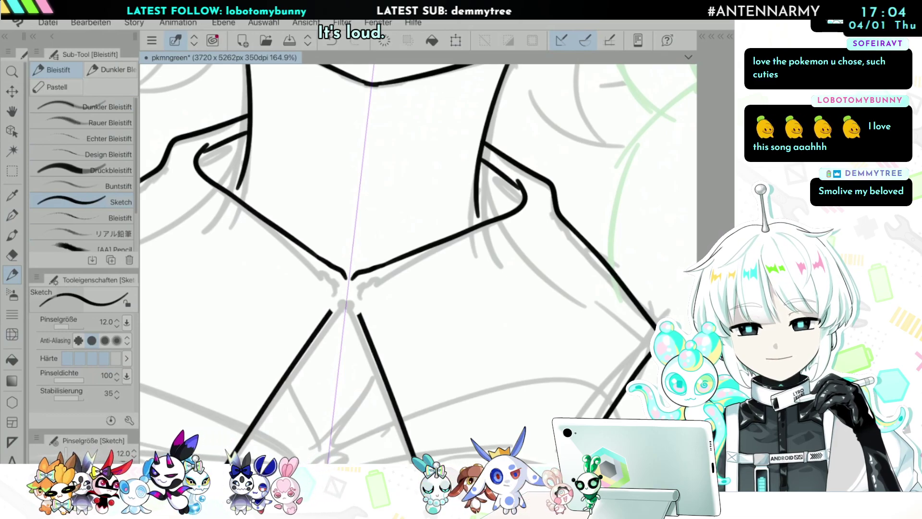
# Step: Erase the remaining collar front edges, redraw them with rounded tops just below the neckline, and join the neckline tips at the axis
pyautogui.press('e')
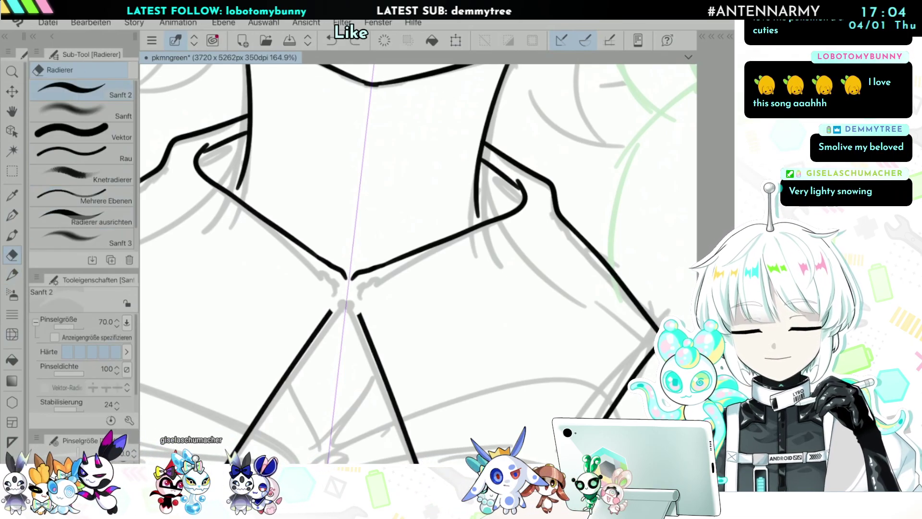
pyautogui.moveTo(330, 314); pyautogui.dragTo(265, 424)
pyautogui.press('p')
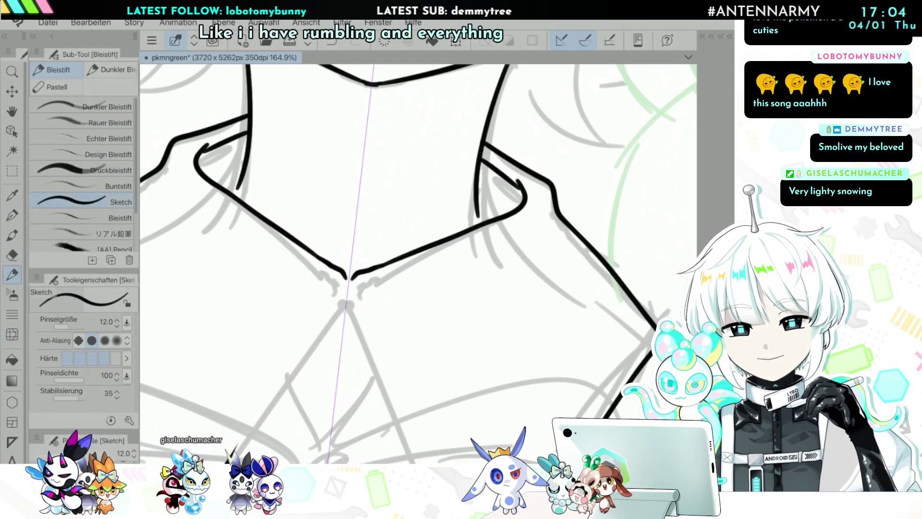
pyautogui.moveTo(345, 280); pyautogui.dragTo(247, 426)
pyautogui.moveTo(358, 283); pyautogui.dragTo(414, 446)
pyautogui.moveTo(248, 426); pyautogui.dragTo(229, 460)
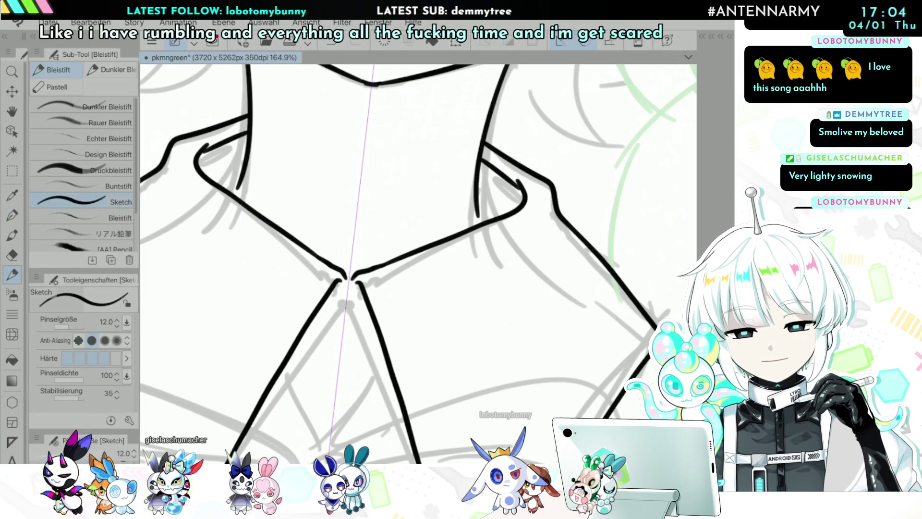
pyautogui.moveTo(344, 275); pyautogui.dragTo(349, 282)
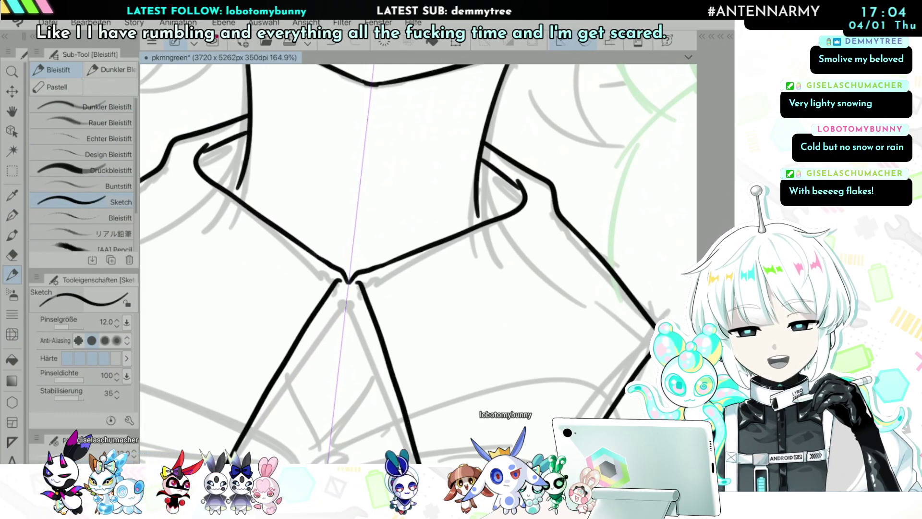
# Step: Add short mirrored strokes below the neckline tip, between the tops of the collar's front edges
pyautogui.scroll(-5, 384, 259)
pyautogui.scroll(5, 385, 260)
pyautogui.moveTo(389, 221); pyautogui.dragTo(389, 241)
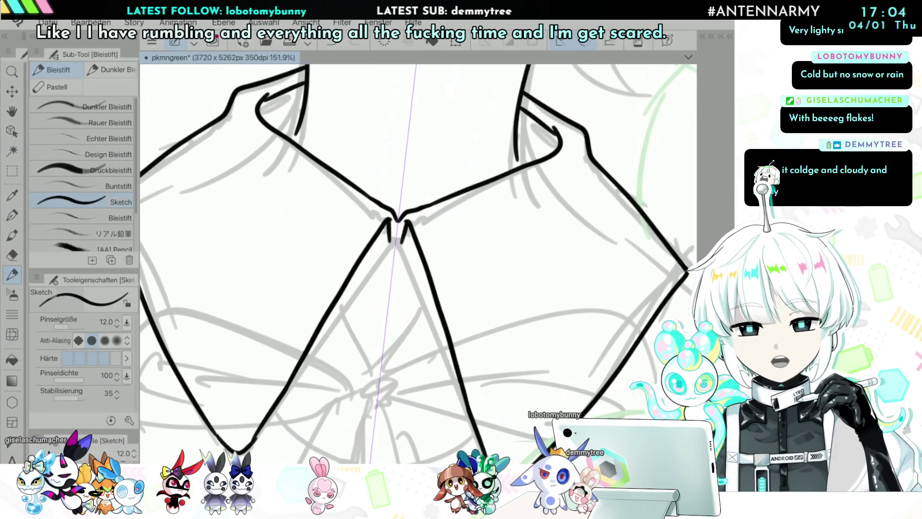
pyautogui.scroll(-5, 418, 263)
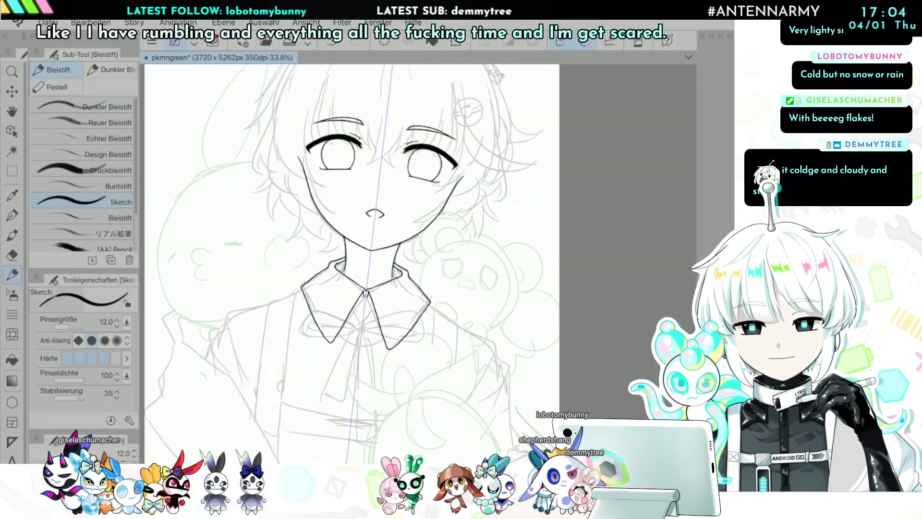
pyautogui.scroll(3, 418, 263)
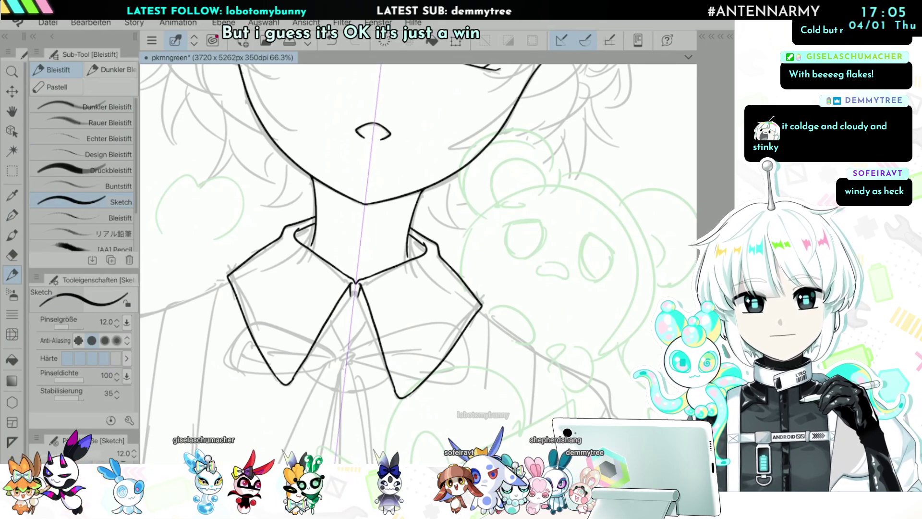
# Step: Erase the neckline tip and the tops of the collar's front edges with the Sanft 2 eraser at size 25
pyautogui.scroll(5, 346, 295)
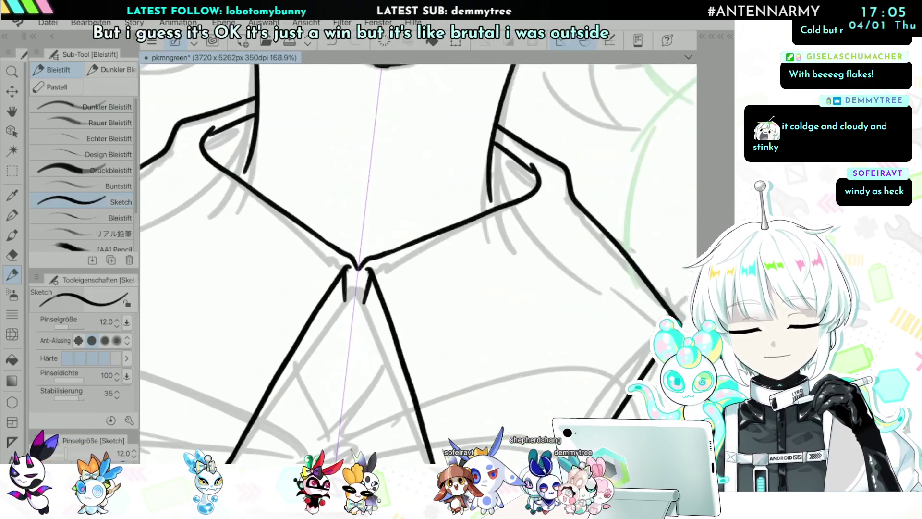
pyautogui.press('e')
pyautogui.moveTo(381, 302)
pyautogui.mouseDown()
pyautogui.moveTo(388, 268)
pyautogui.moveTo(350, 235)
pyautogui.mouseUp()
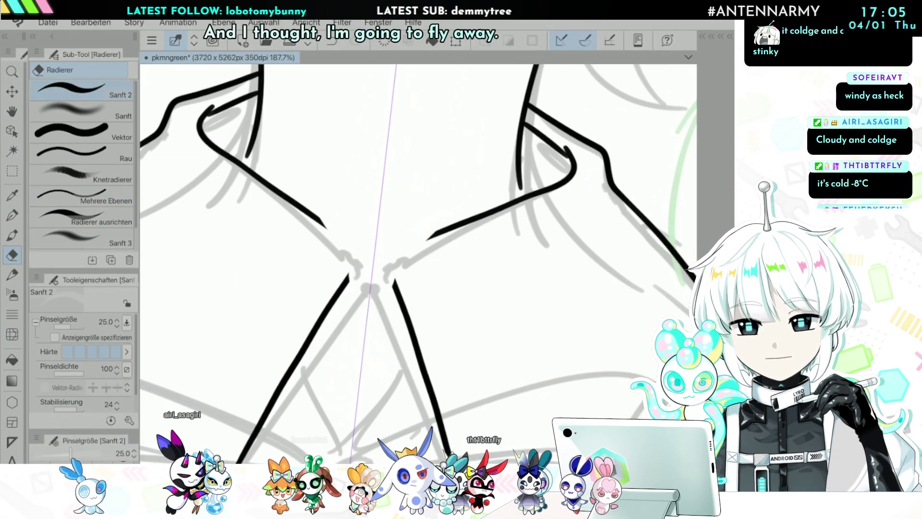
pyautogui.press('p')
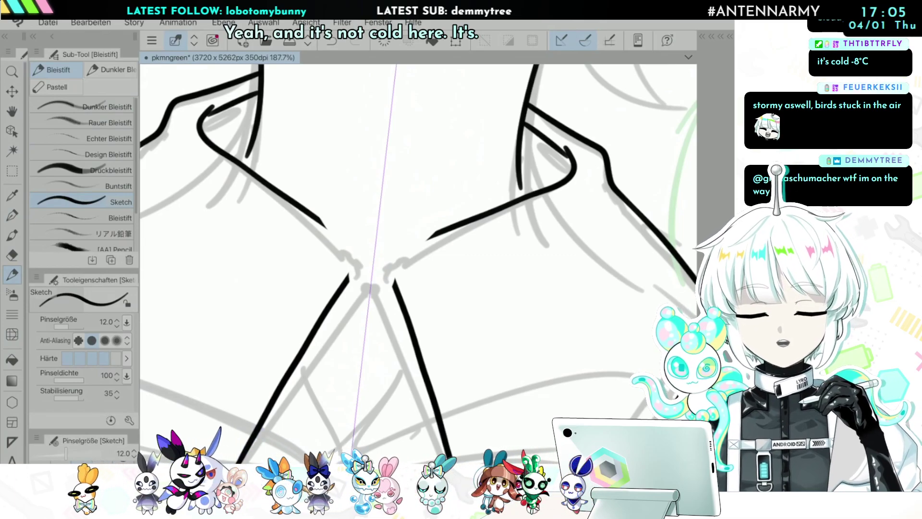
# Step: Taper the cut neckline ends and redraw them toward the axis with the Sketch pencil, bending sharply downward beside it
pyautogui.scroll(1, 333, 230)
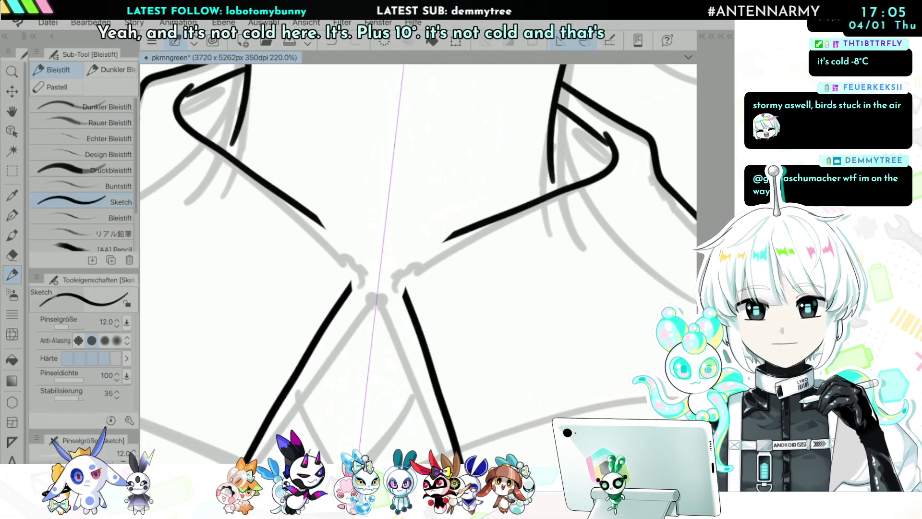
pyautogui.moveTo(317, 219); pyautogui.dragTo(339, 240)
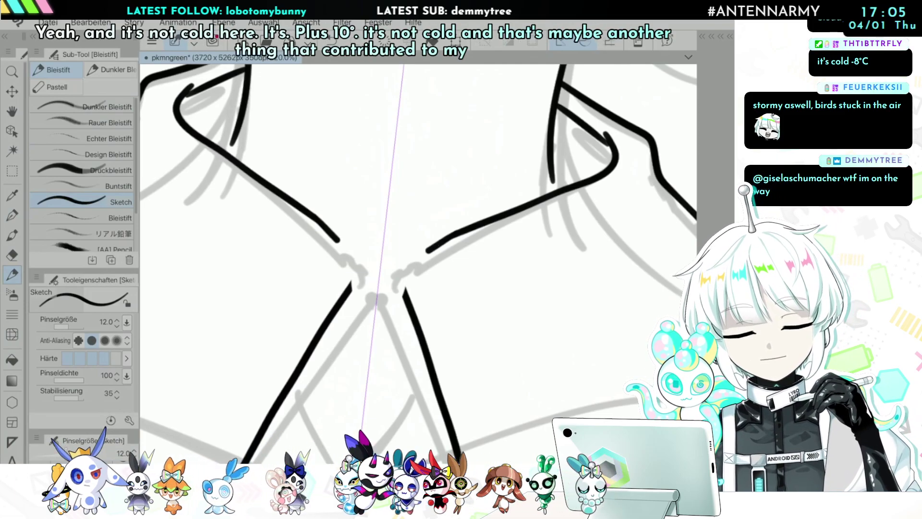
pyautogui.hotkey('ctrl', 'z')
pyautogui.press('e')
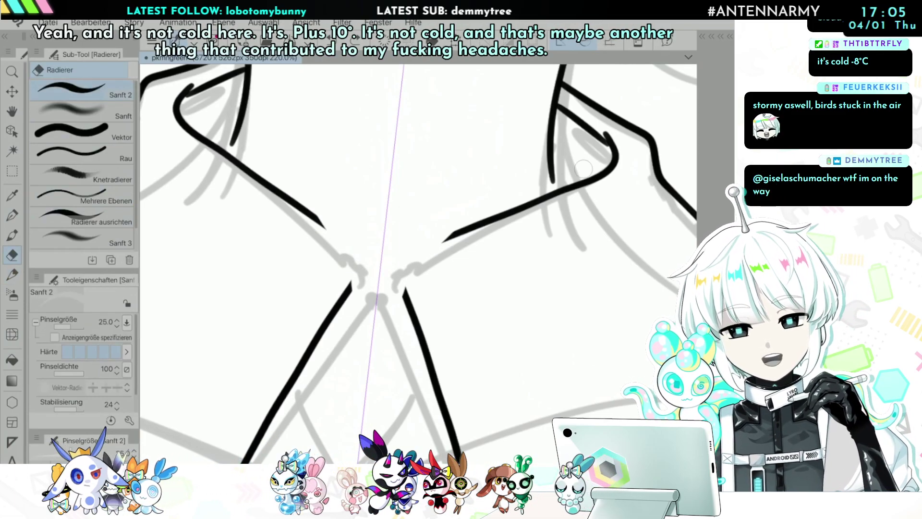
pyautogui.press('p')
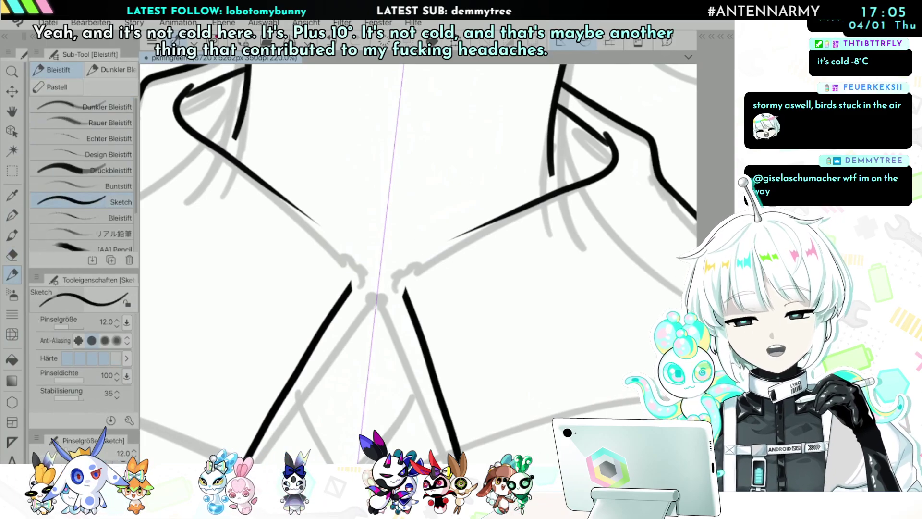
pyautogui.moveTo(507, 215); pyautogui.dragTo(397, 258)
pyautogui.hotkey('ctrl', 'z')
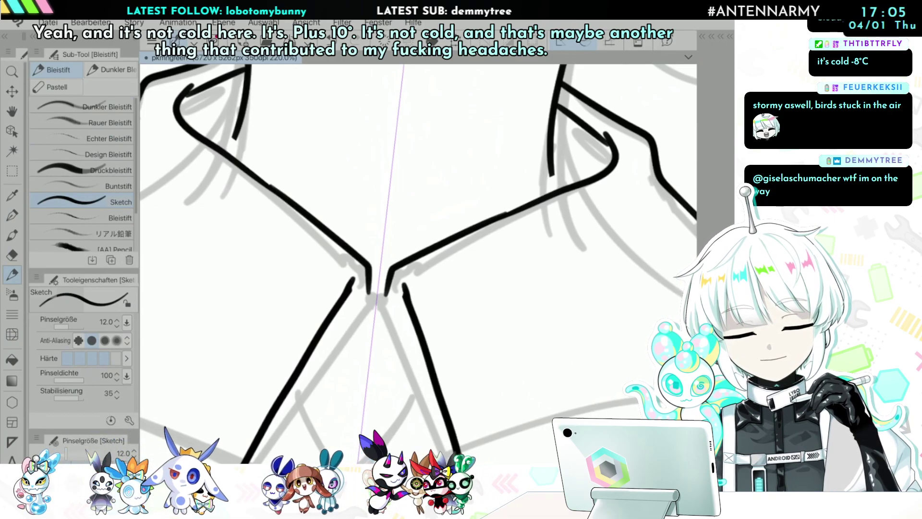
# Step: Join the neckline ends in a narrow V at the axis and add short inner strokes at the tops of the collar's front edges
pyautogui.moveTo(405, 289); pyautogui.dragTo(393, 331)
pyautogui.scroll(-10, 386, 268)
pyautogui.scroll(9, 379, 278)
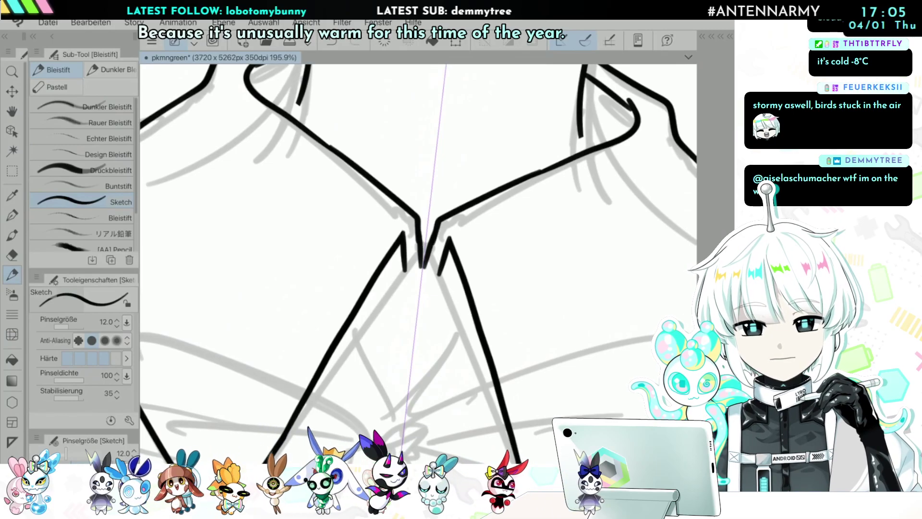
pyautogui.scroll(-6, 387, 311)
pyautogui.scroll(-3, 439, 311)
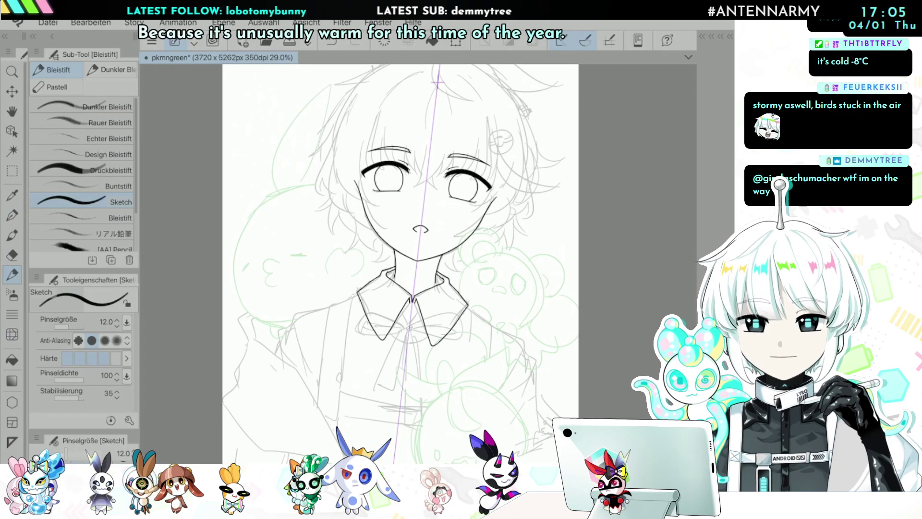
# Step: Erase the collar's upper outer edges and outer corners with the Sanft 2 eraser at sizes 40 and 80
pyautogui.scroll(3, 423, 262)
pyautogui.press('e')
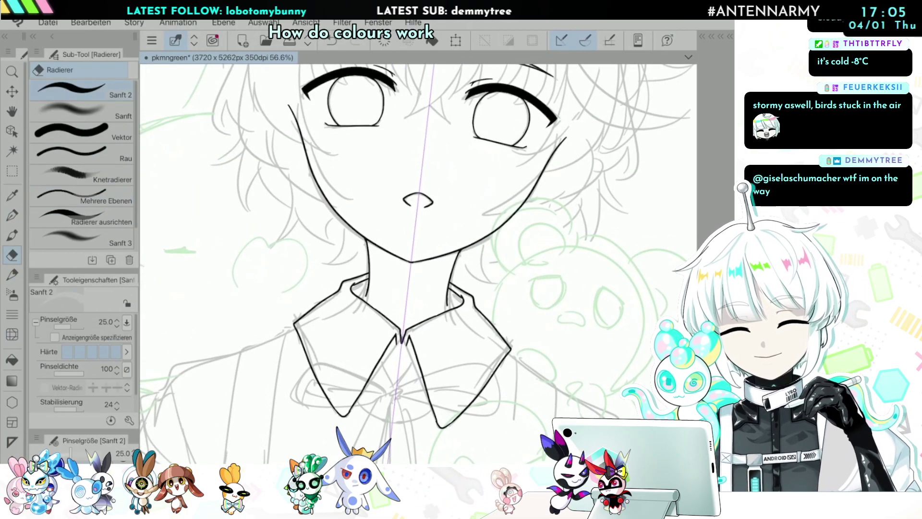
pyautogui.scroll(2, 418, 307)
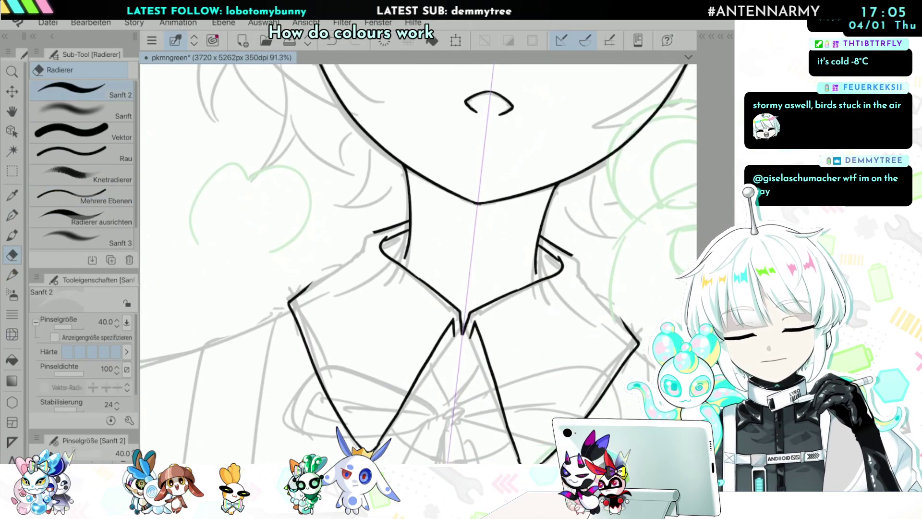
pyautogui.press(']')
pyautogui.press(']')
pyautogui.press(']')
pyautogui.press(']')
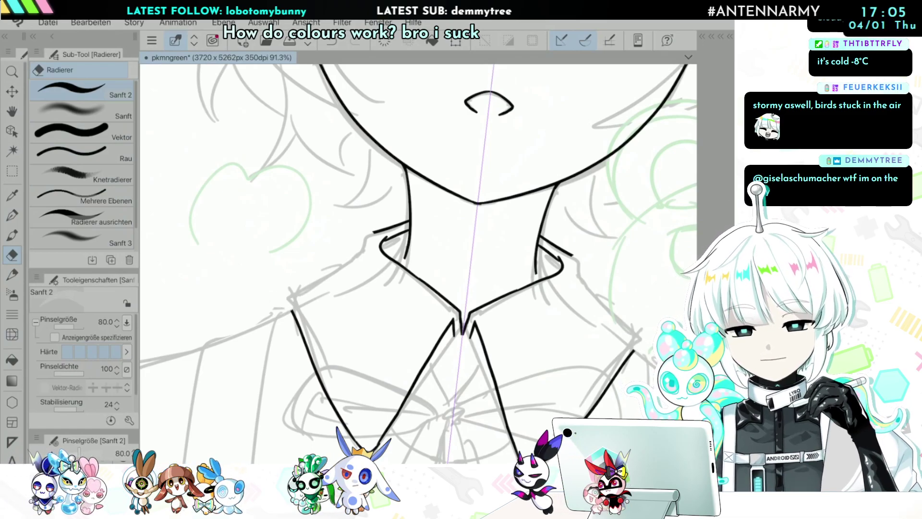
# Step: Redraw the collar's upper outer edges with a small stepped notch near the neck, running down to the outer corners
pyautogui.press('p')
pyautogui.moveTo(374, 232); pyautogui.dragTo(360, 267)
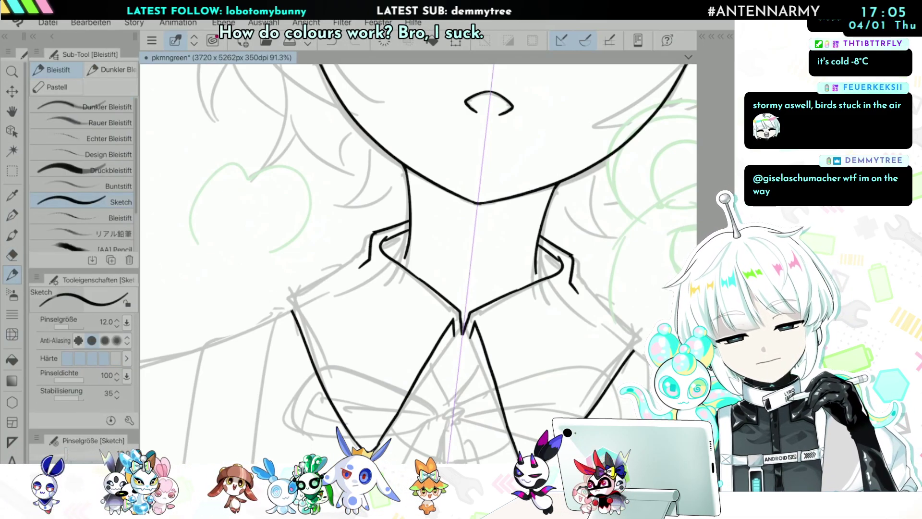
pyautogui.moveTo(342, 263); pyautogui.dragTo(292, 310)
pyautogui.scroll(-8, 418, 263)
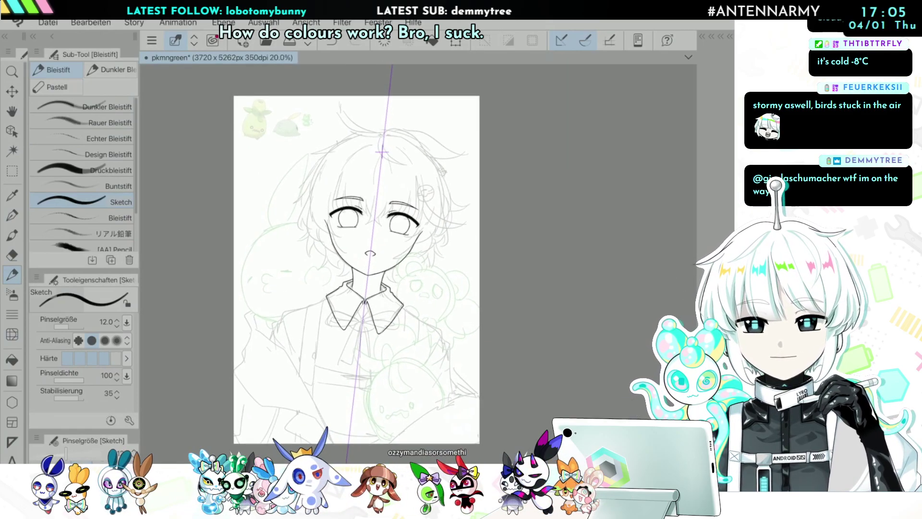
pyautogui.scroll(1, 453, 298)
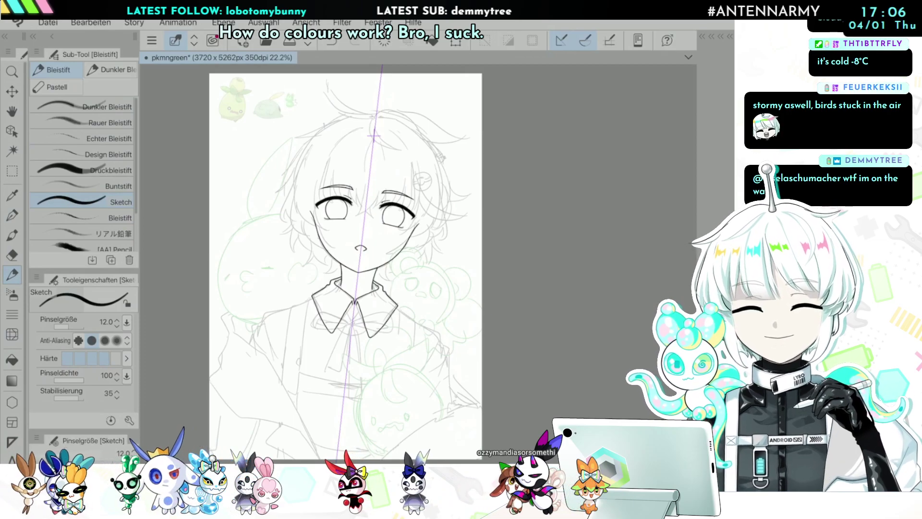
pyautogui.scroll(4, 320, 312)
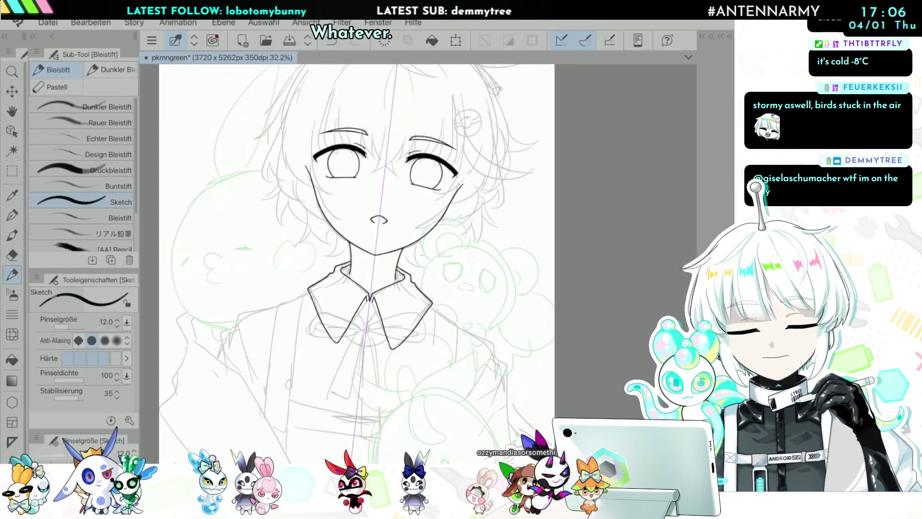
pyautogui.scroll(5, 377, 298)
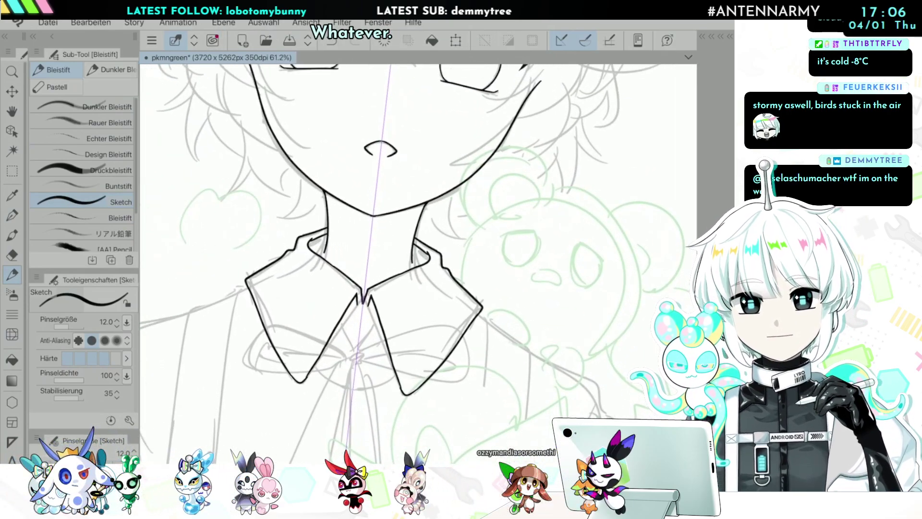
# Step: Try to draw mirrored strokes from the tops of the collar's front edges converging at the axis below the neckline tip
pyautogui.hotkey('ctrl', 'z')
pyautogui.scroll(3, 313, 310)
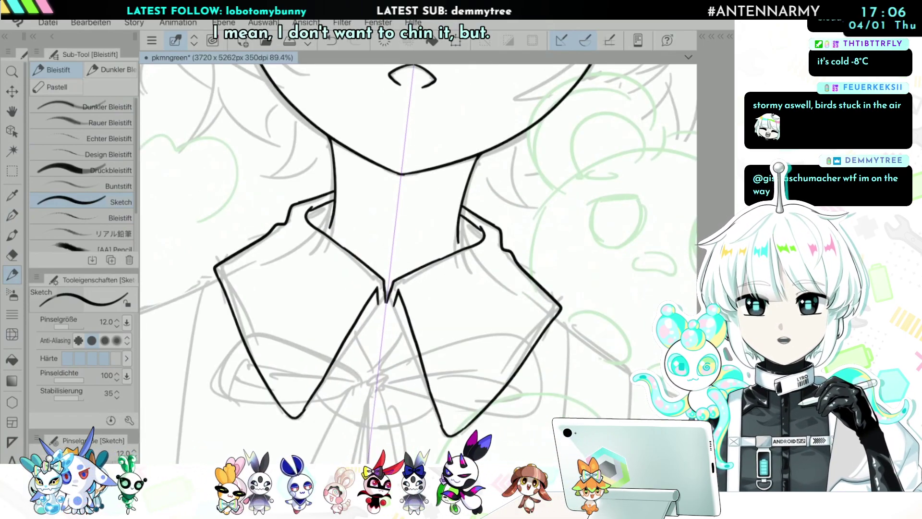
pyautogui.scroll(3, 344, 368)
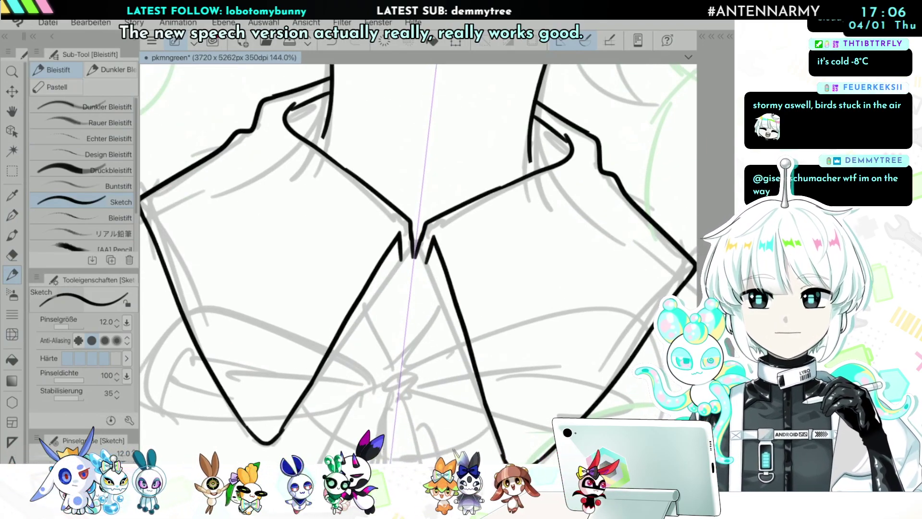
pyautogui.scroll(1, 326, 370)
pyautogui.scroll(1, 427, 336)
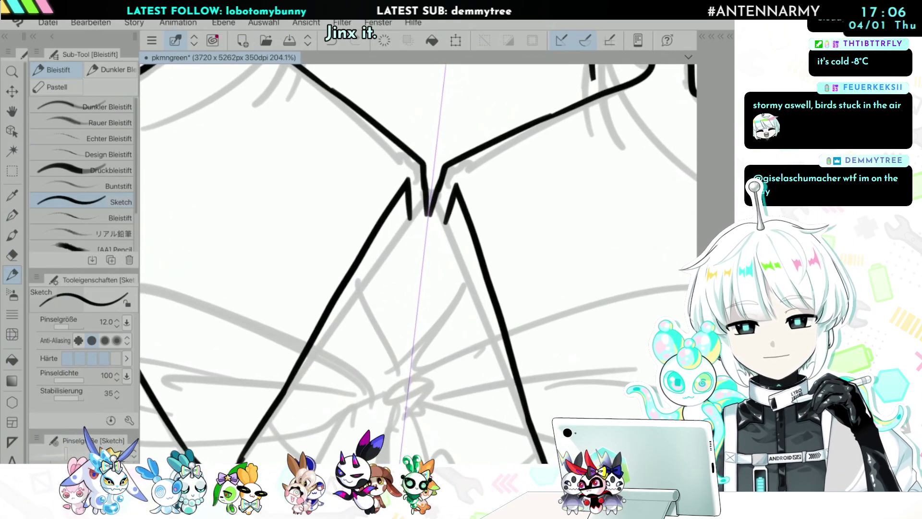
pyautogui.scroll(-2, 265, 401)
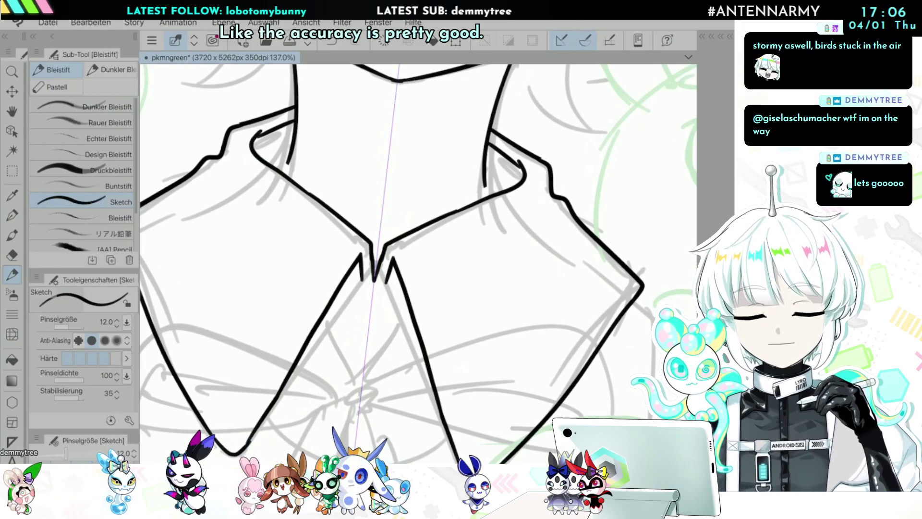
pyautogui.scroll(1, 281, 350)
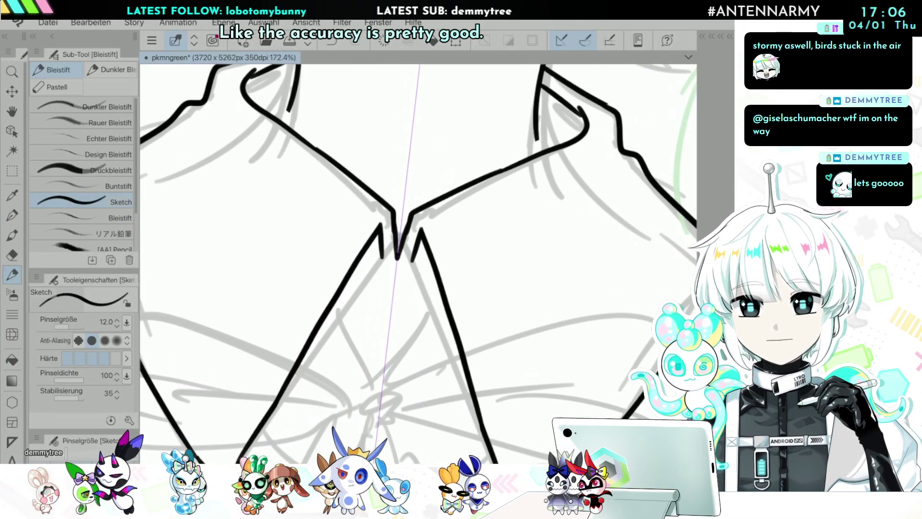
pyautogui.scroll(1, 310, 346)
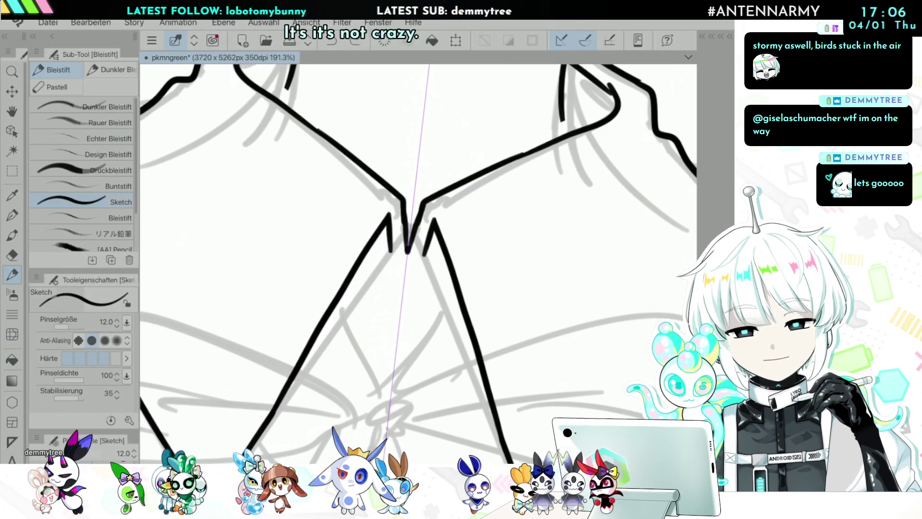
pyautogui.moveTo(383, 231)
pyautogui.mouseDown()
pyautogui.moveTo(399, 293)
pyautogui.moveTo(369, 317)
pyautogui.mouseUp()
pyautogui.hotkey('ctrl', 'z')
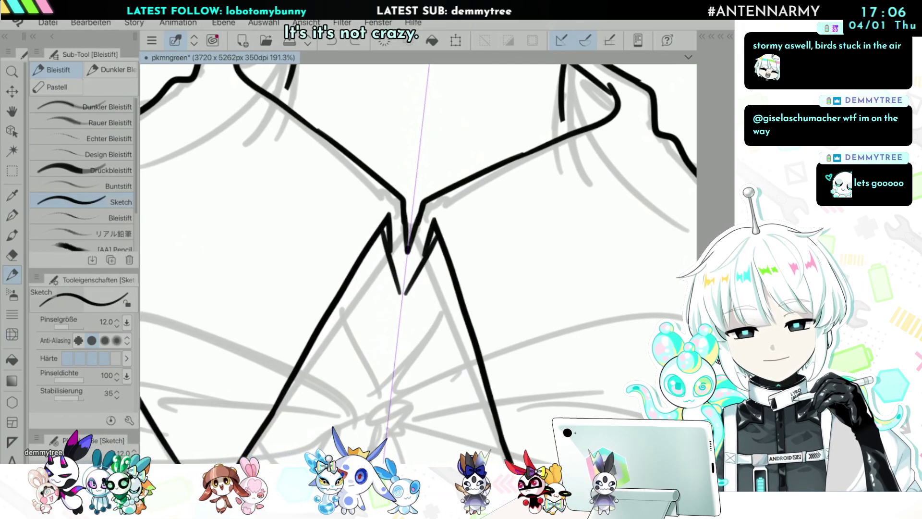
pyautogui.hotkey('ctrl', 'z')
pyautogui.scroll(-5, 418, 270)
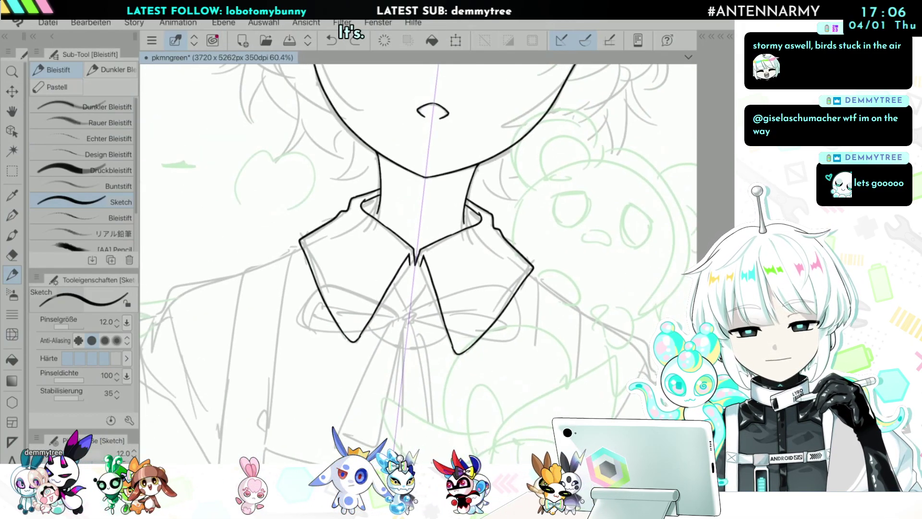
pyautogui.scroll(-1, 417, 264)
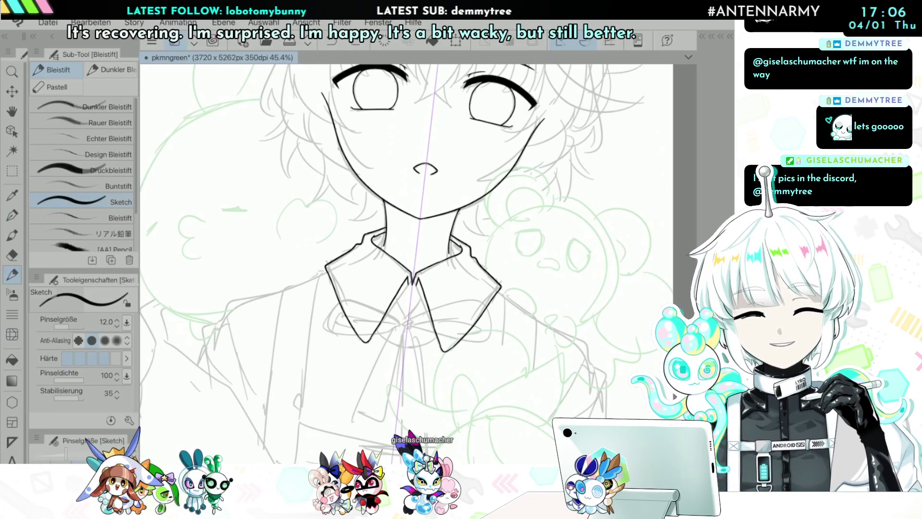
# Step: Extend the neck lines down to the neckline and fill the enclosed inner collar areas on both sides with black
pyautogui.scroll(8, 392, 231)
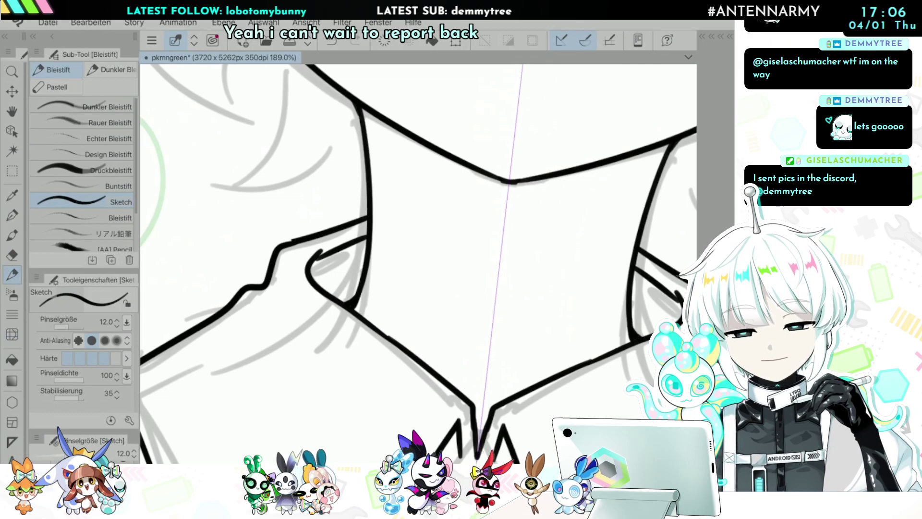
pyautogui.scroll(-5, 417, 263)
pyautogui.scroll(3, 418, 263)
pyautogui.press('g')
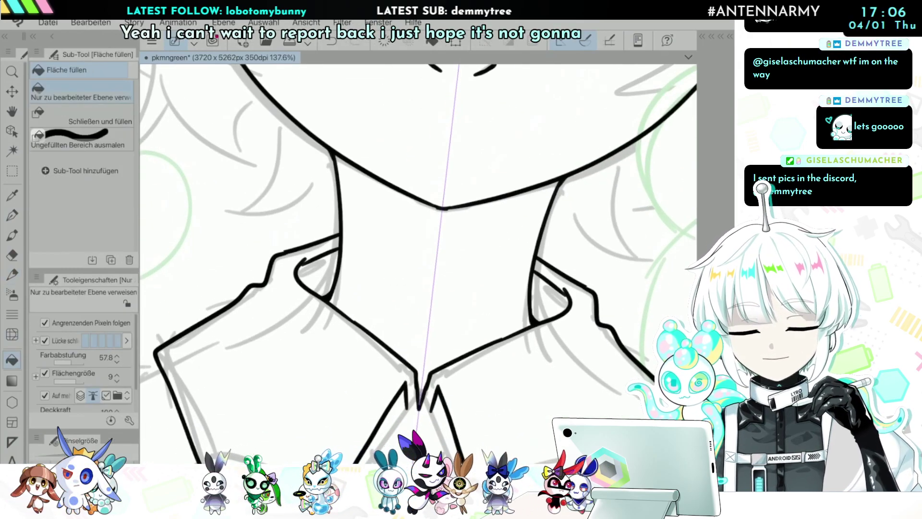
pyautogui.click(314, 276)
pyautogui.click(550, 300)
pyautogui.scroll(-5, 417, 262)
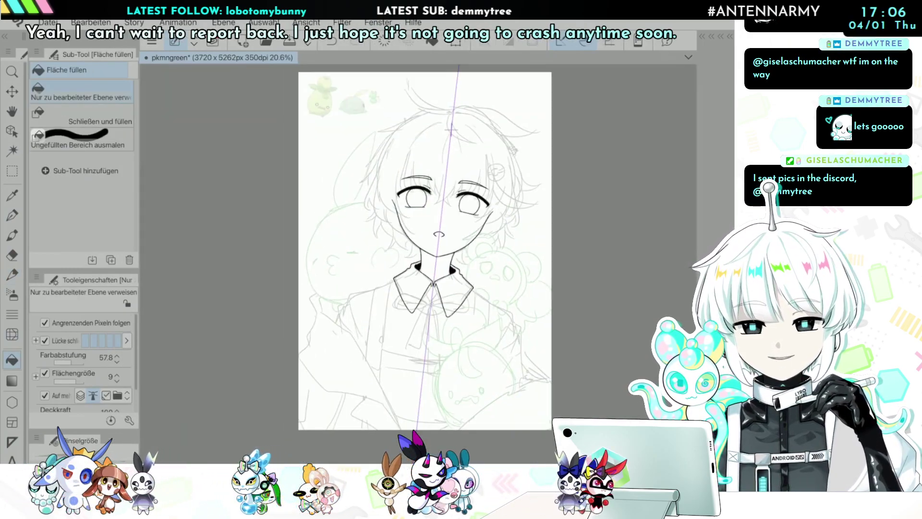
pyautogui.scroll(4, 454, 285)
# Step: Delete the symmetry ruler from the line art layer Ebene 7 and keep that layer selected with the Sketch pencil active
pyautogui.press('p')
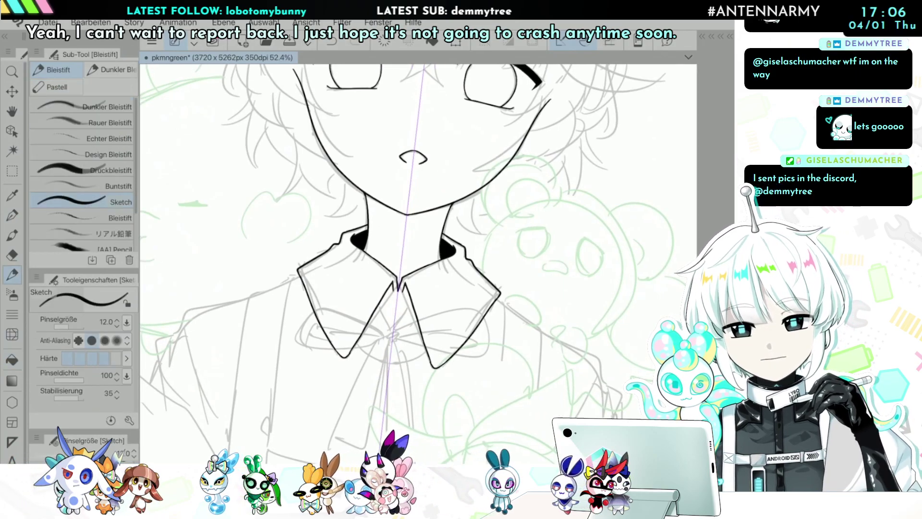
pyautogui.scroll(3, 404, 338)
pyautogui.click(720, 36)
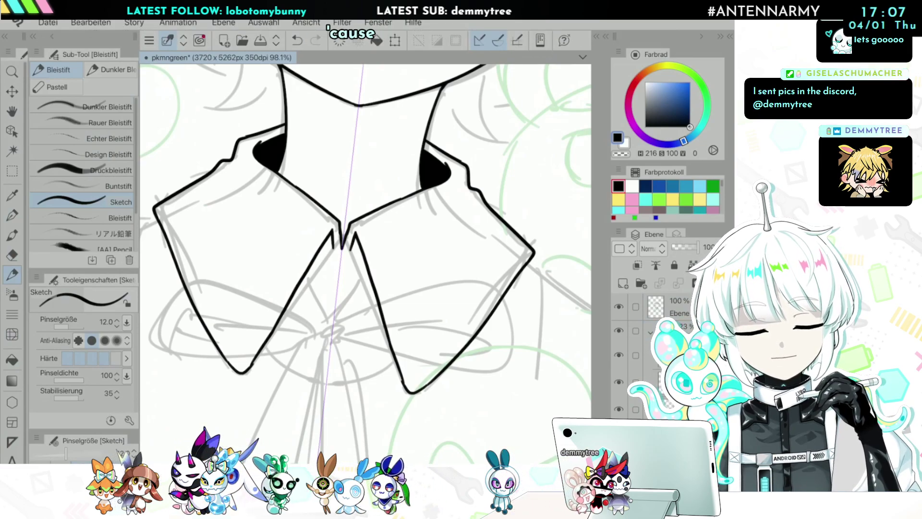
pyautogui.rightClick(708, 328)
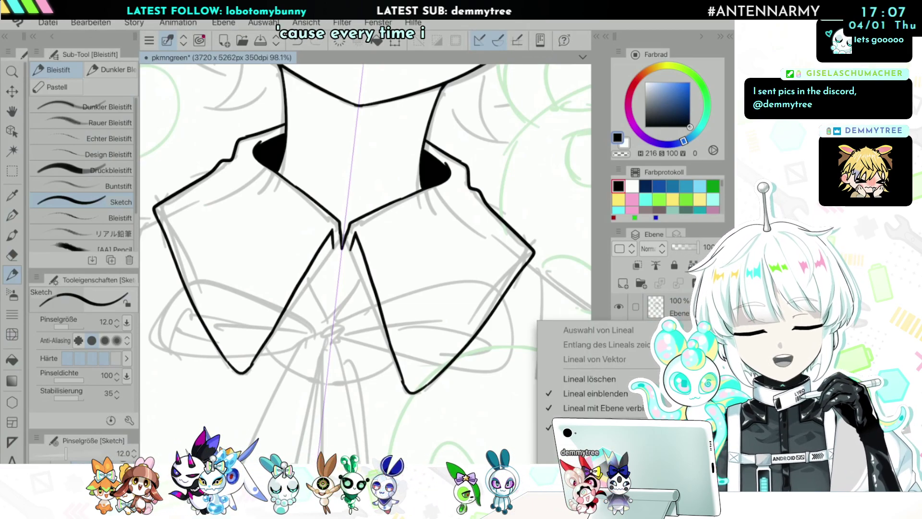
pyautogui.click(589, 379)
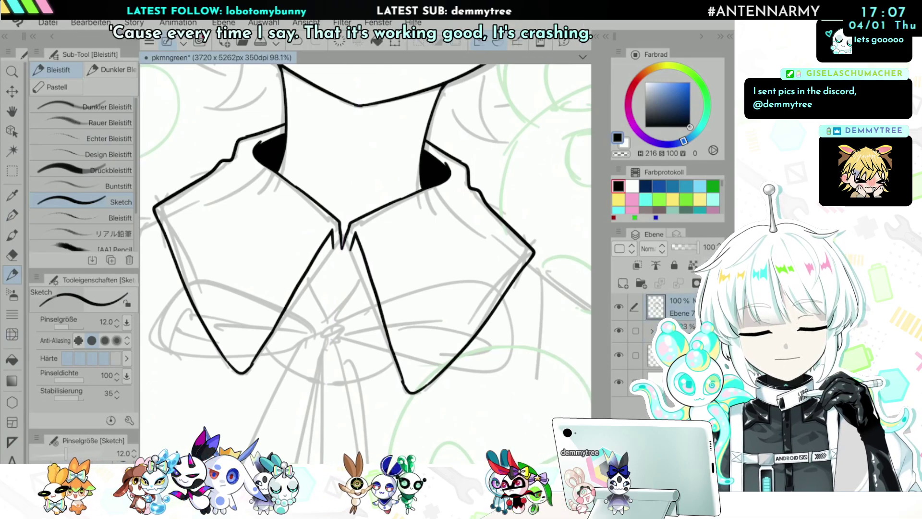
pyautogui.click(679, 308)
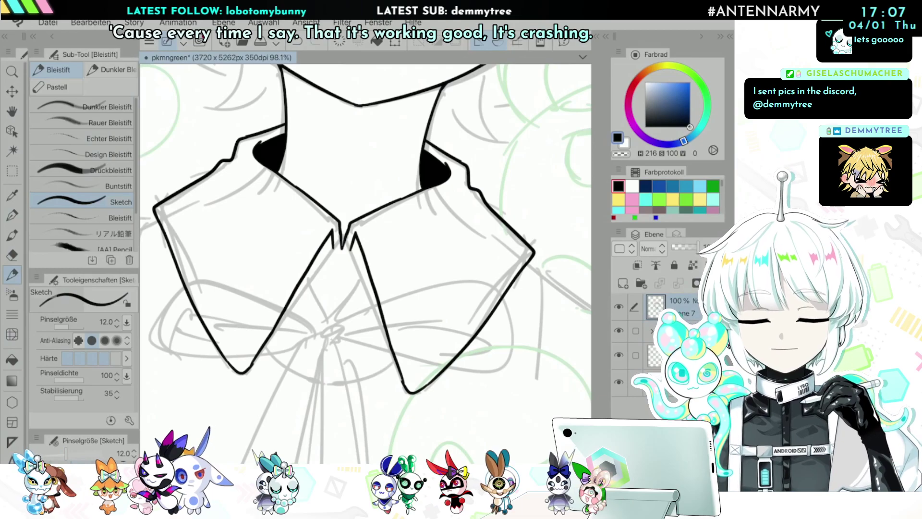
# Step: Hide the colour and layer palettes to enlarge the canvas and outline the small trapezoid bow knot below the collar
pyautogui.scroll(3, 297, 333)
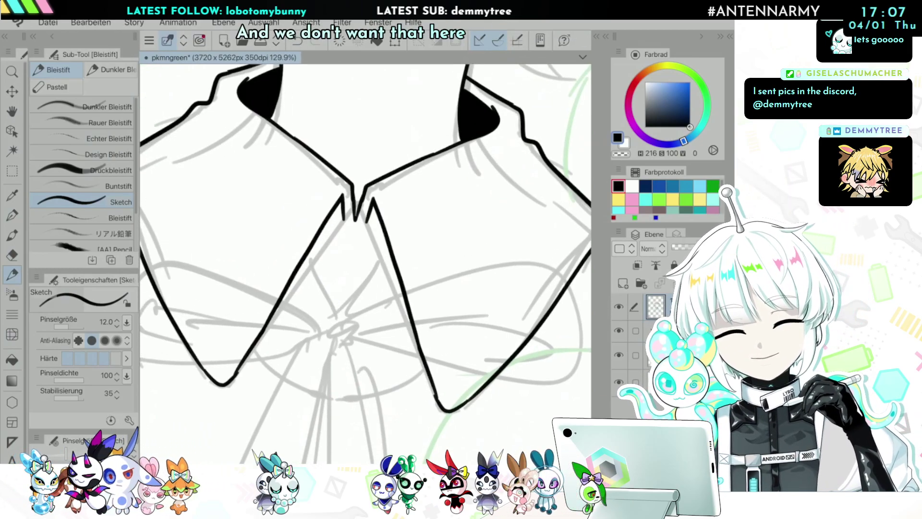
pyautogui.click(720, 36)
pyautogui.scroll(2, 322, 357)
pyautogui.moveTo(399, 305)
pyautogui.mouseDown()
pyautogui.moveTo(451, 311)
pyautogui.moveTo(437, 339)
pyautogui.moveTo(405, 339)
pyautogui.moveTo(434, 342)
pyautogui.mouseUp()
pyautogui.scroll(-6, 406, 314)
pyautogui.scroll(5, 384, 330)
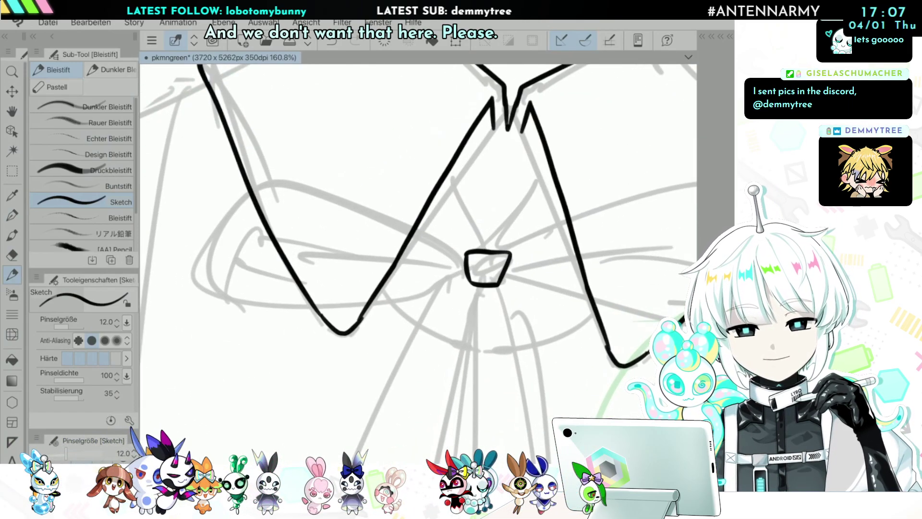
# Step: Try to outline wide bow loops extending from the knot to both sides across the collar points
pyautogui.moveTo(233, 313); pyautogui.dragTo(465, 290)
pyautogui.hotkey('ctrl', 'z')
pyautogui.moveTo(467, 253)
pyautogui.mouseDown()
pyautogui.moveTo(262, 200)
pyautogui.moveTo(266, 317)
pyautogui.mouseUp()
pyautogui.moveTo(376, 301); pyautogui.dragTo(470, 284)
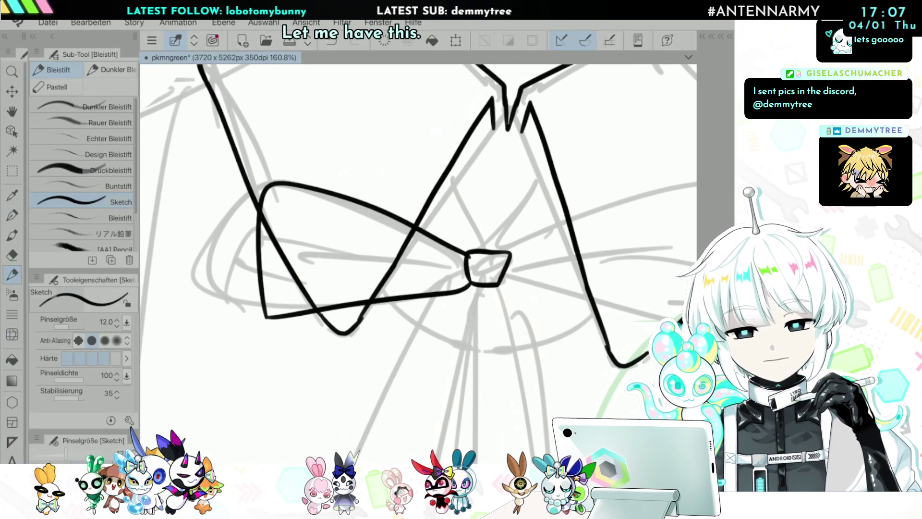
pyautogui.scroll(-3, 418, 264)
pyautogui.scroll(1, 418, 264)
pyautogui.moveTo(369, 277)
pyautogui.mouseDown()
pyautogui.moveTo(526, 254)
pyautogui.moveTo(514, 358)
pyautogui.mouseUp()
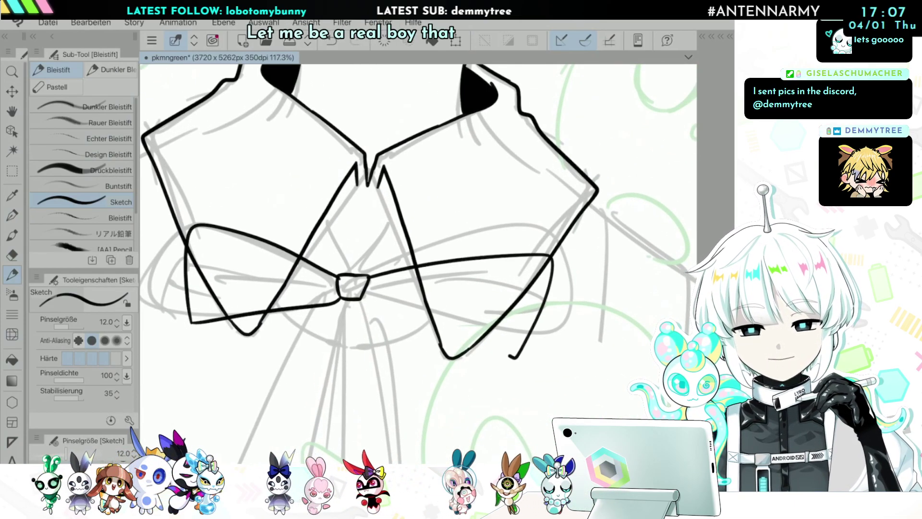
pyautogui.scroll(-5, 417, 264)
pyautogui.scroll(3, 418, 264)
pyautogui.hotkey('ctrl', 'z')
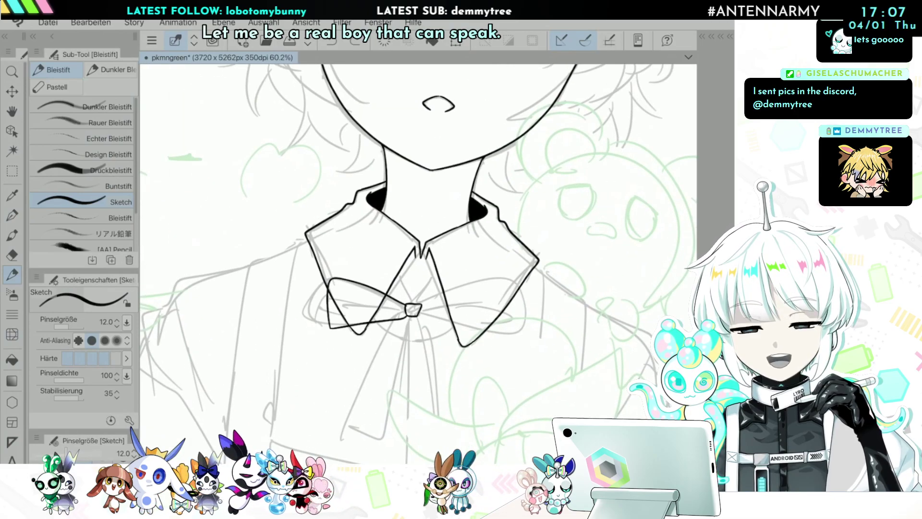
pyautogui.hotkey('ctrl', 'z')
# Step: Redraw the trapezoid bow knot and outline the left bow loop as a flared shape with a nearly vertical outer end
pyautogui.scroll(1, 417, 250)
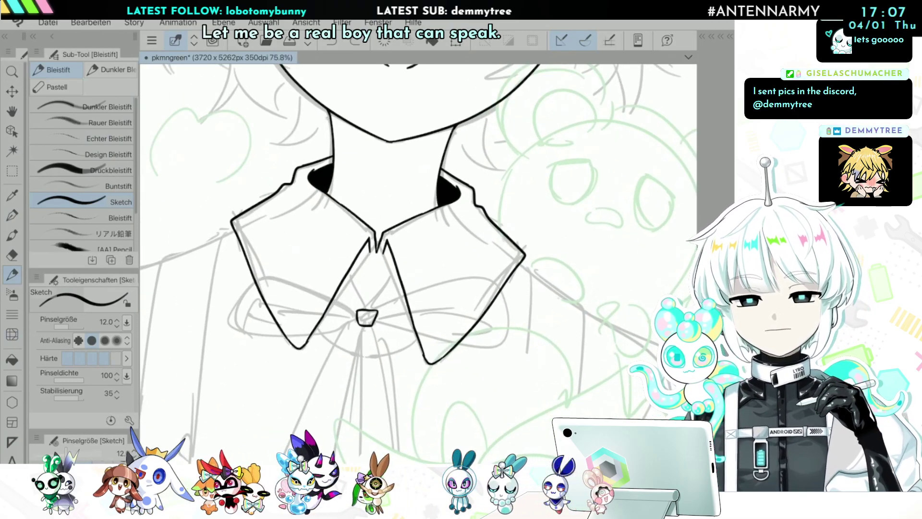
pyautogui.scroll(2, 230, 366)
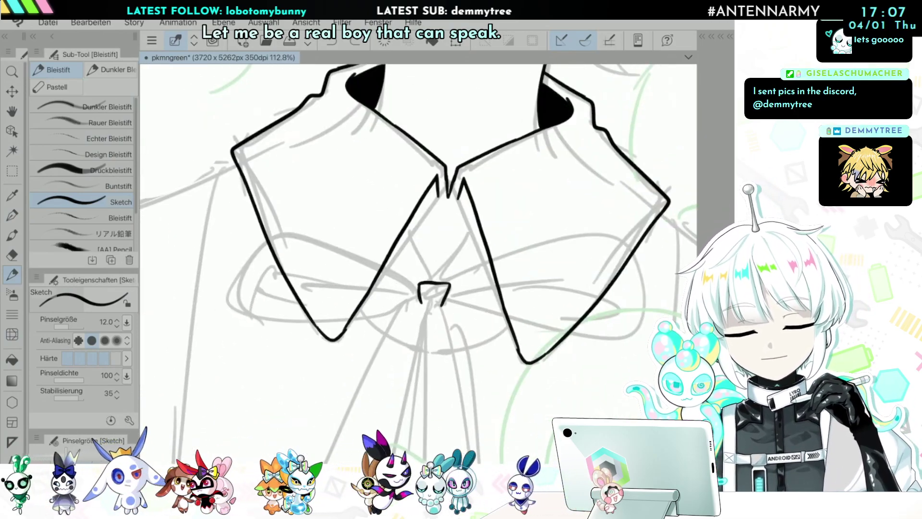
pyautogui.scroll(1, 221, 377)
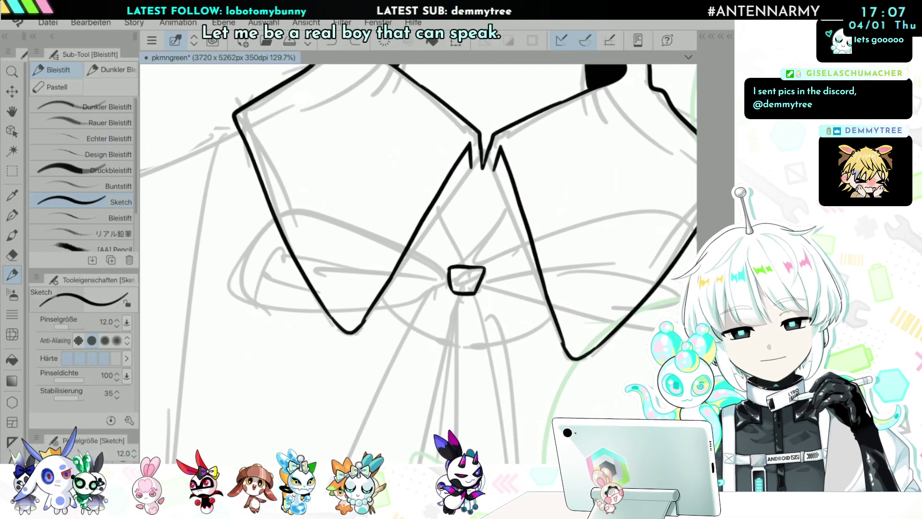
pyautogui.moveTo(304, 231)
pyautogui.mouseDown()
pyautogui.moveTo(273, 325)
pyautogui.moveTo(450, 293)
pyautogui.mouseUp()
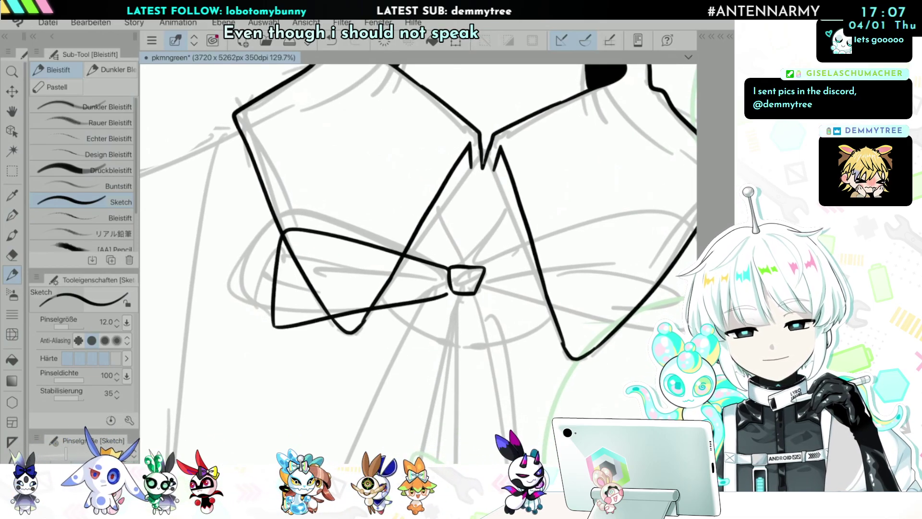
# Step: Outline the right bow loop from the knot past the collar point, closing it with a slanted outer edge
pyautogui.scroll(-2, 151, 312)
pyautogui.scroll(3, 365, 374)
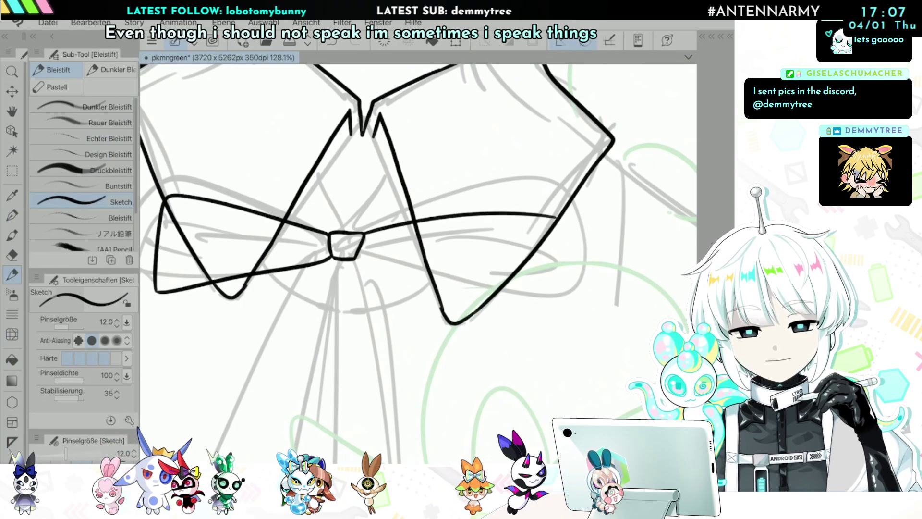
pyautogui.moveTo(364, 233); pyautogui.dragTo(522, 222)
pyautogui.moveTo(355, 259); pyautogui.dragTo(518, 306)
pyautogui.moveTo(531, 225); pyautogui.dragTo(519, 307)
pyautogui.scroll(-4, 320, 406)
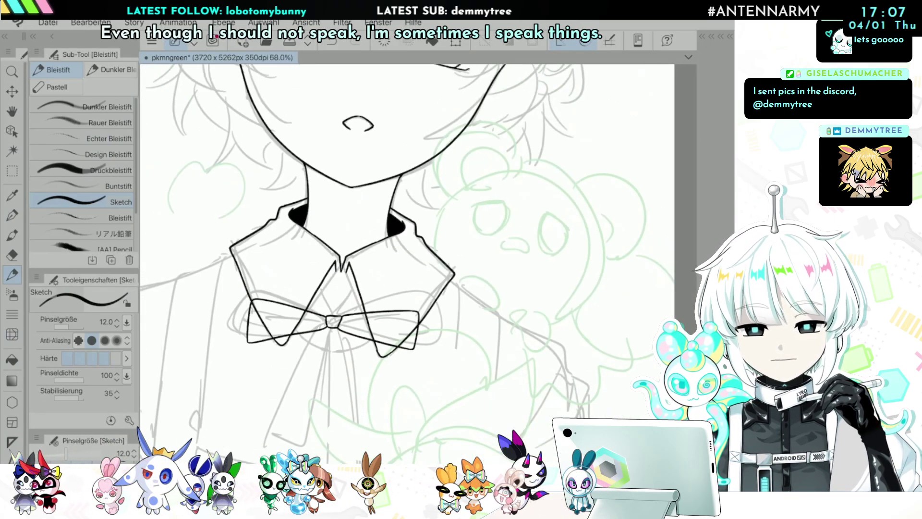
# Step: Draw the inner loop opening of the left bow half with two lines from the knot and a short closing stroke
pyautogui.scroll(4, 231, 371)
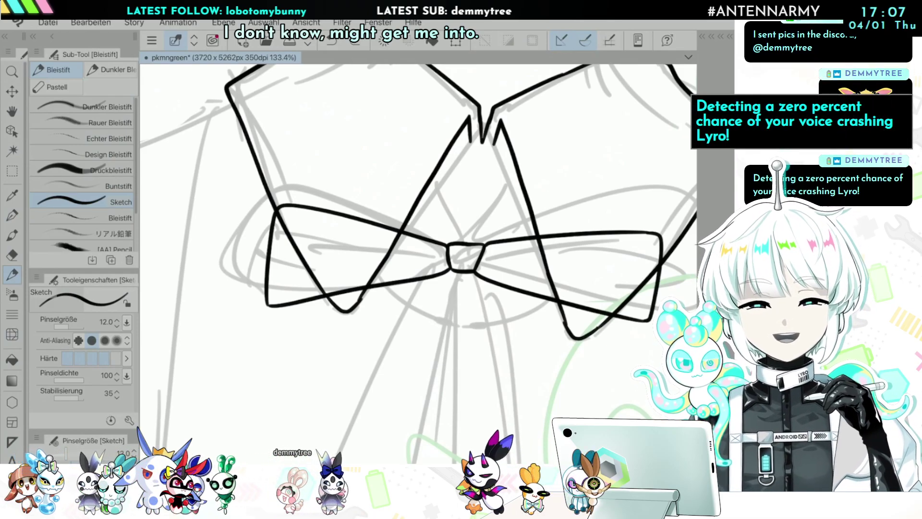
pyautogui.scroll(2, 375, 207)
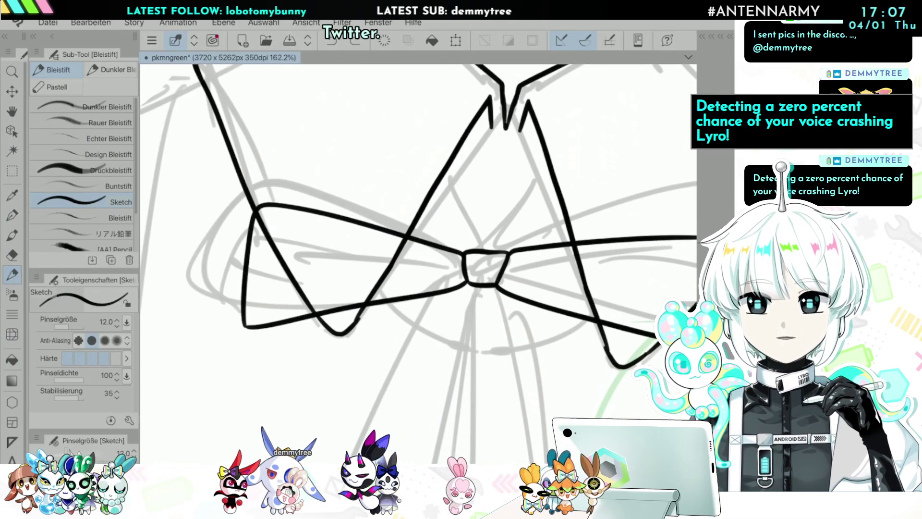
pyautogui.scroll(1, 274, 269)
pyautogui.moveTo(488, 269)
pyautogui.mouseDown()
pyautogui.moveTo(363, 243)
pyautogui.moveTo(293, 238)
pyautogui.moveTo(252, 247)
pyautogui.mouseUp()
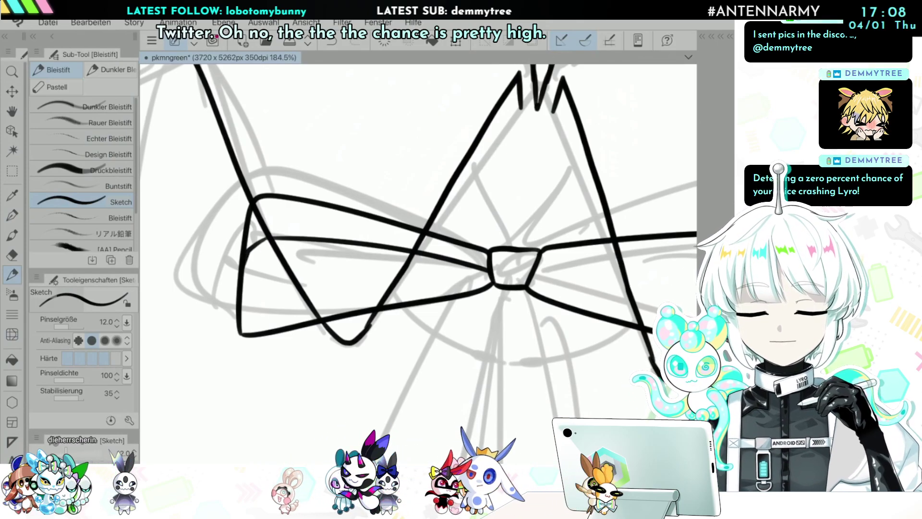
pyautogui.moveTo(474, 274)
pyautogui.mouseDown()
pyautogui.moveTo(260, 295)
pyautogui.moveTo(243, 286)
pyautogui.mouseUp()
pyautogui.moveTo(283, 239); pyautogui.dragTo(275, 294)
pyautogui.scroll(-5, 418, 263)
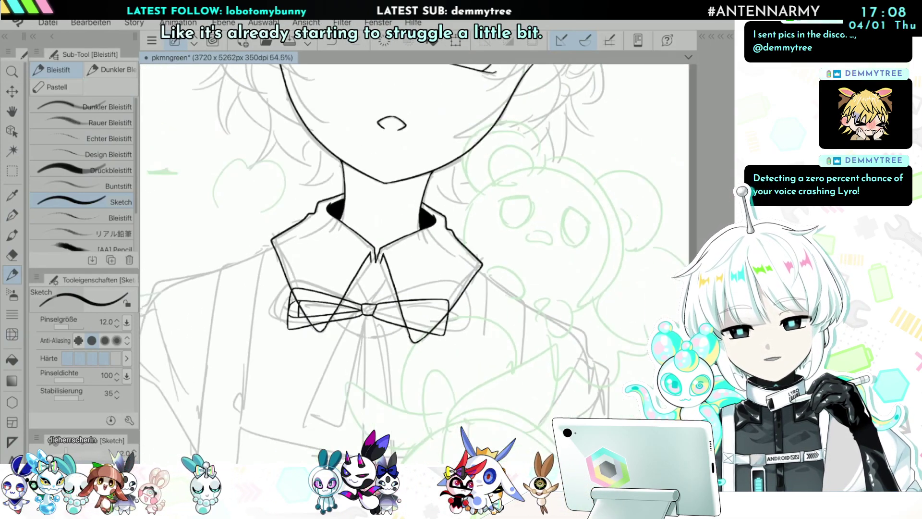
# Step: Draw the inner loop opening of the right bow half with two lines from the knot and a short closing stroke
pyautogui.scroll(4, 418, 263)
pyautogui.scroll(5, 235, 370)
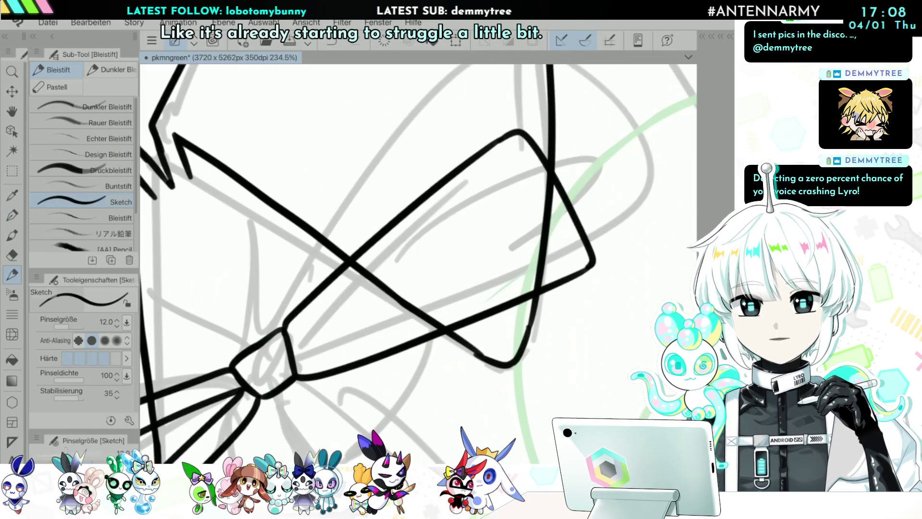
pyautogui.moveTo(291, 340); pyautogui.dragTo(546, 177)
pyautogui.hotkey('ctrl', 'z')
pyautogui.moveTo(291, 341)
pyautogui.mouseDown()
pyautogui.moveTo(499, 197)
pyautogui.moveTo(550, 173)
pyautogui.mouseUp()
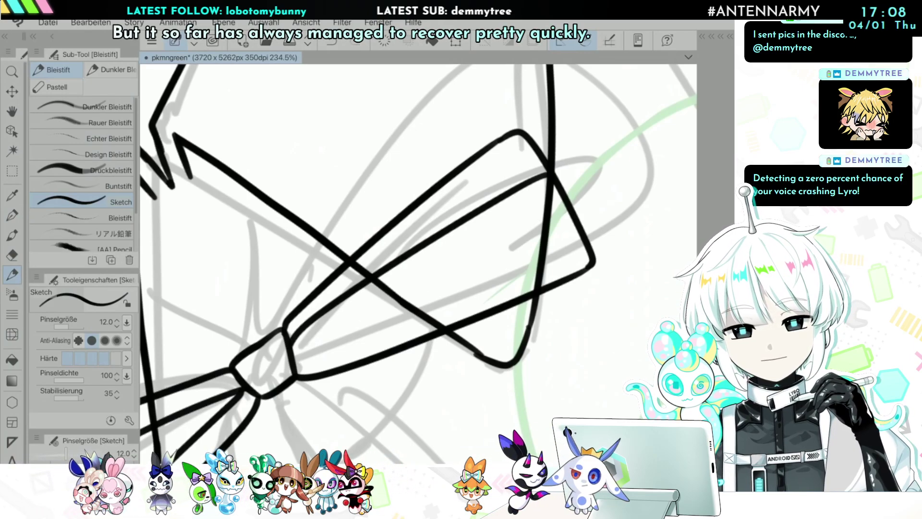
pyautogui.moveTo(294, 348); pyautogui.dragTo(542, 240)
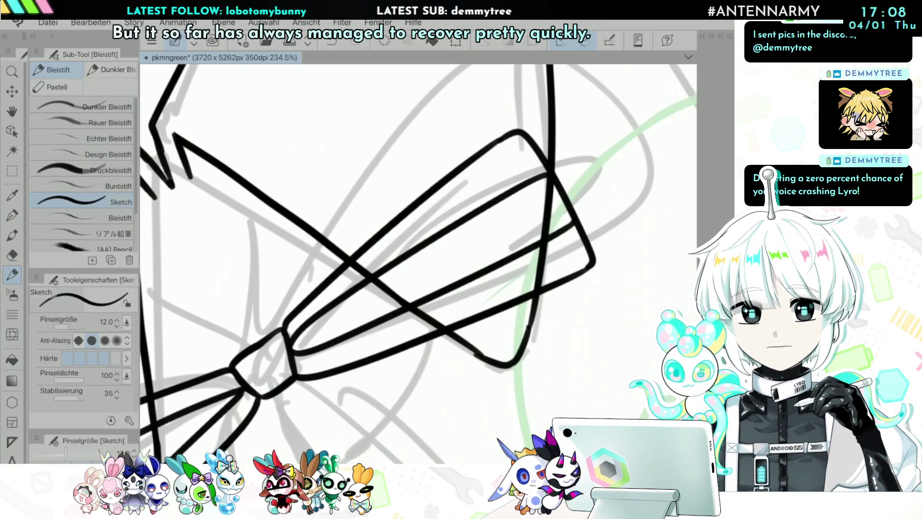
pyautogui.scroll(2, 492, 244)
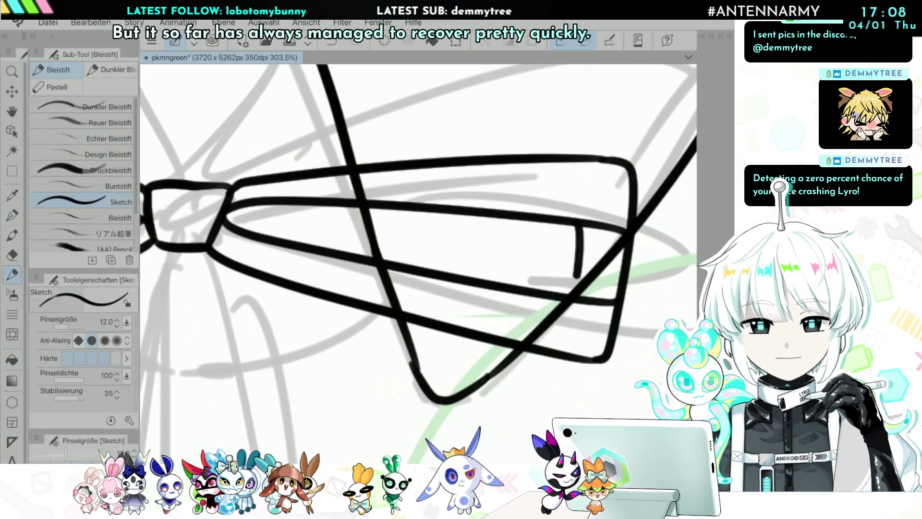
pyautogui.scroll(-10, 461, 323)
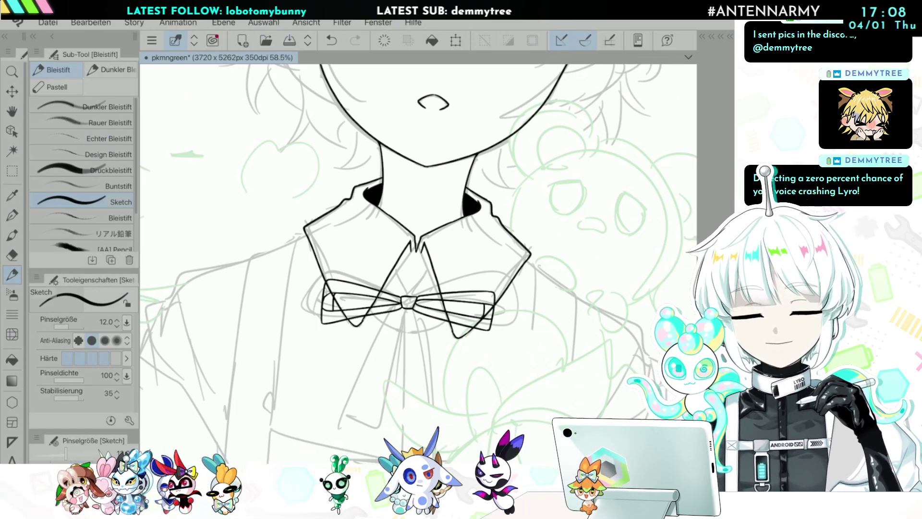
# Step: Draw the long, narrow ribbon tail hanging from the knot, close its slanted end and bridge the gap in its right edge
pyautogui.scroll(3, 421, 346)
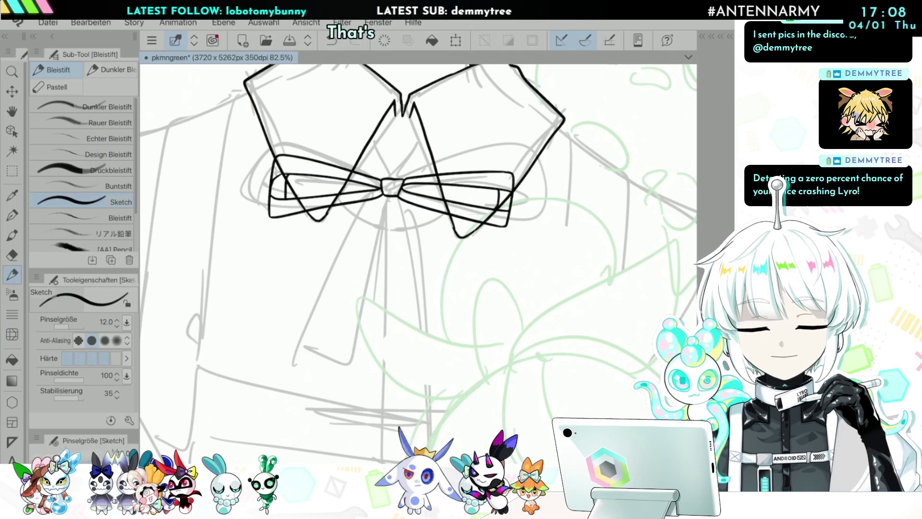
pyautogui.scroll(4, 400, 115)
pyautogui.scroll(-10, 509, 267)
pyautogui.scroll(5, 482, 259)
pyautogui.scroll(1, 483, 259)
pyautogui.scroll(-1, 482, 260)
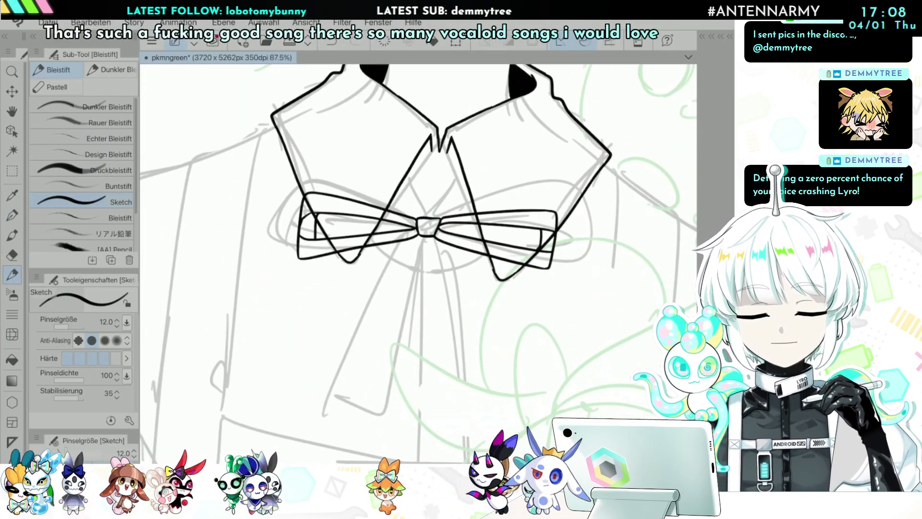
pyautogui.scroll(2, 418, 263)
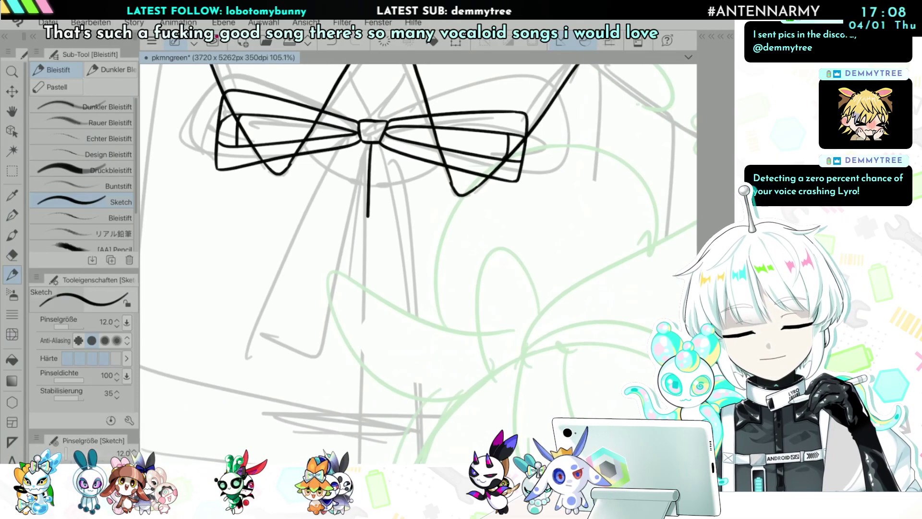
pyautogui.moveTo(368, 216); pyautogui.dragTo(358, 459)
pyautogui.hotkey('ctrl', 'z')
pyautogui.moveTo(370, 142); pyautogui.dragTo(371, 461)
pyautogui.hotkey('ctrl', 'z')
pyautogui.moveTo(383, 144); pyautogui.dragTo(405, 437)
pyautogui.scroll(5, 418, 263)
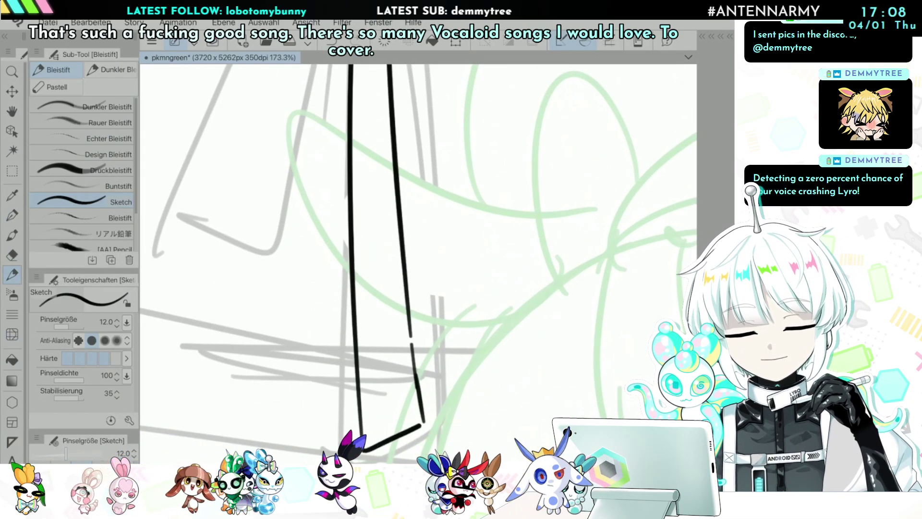
pyautogui.moveTo(410, 335); pyautogui.dragTo(412, 347)
pyautogui.scroll(-2, 412, 340)
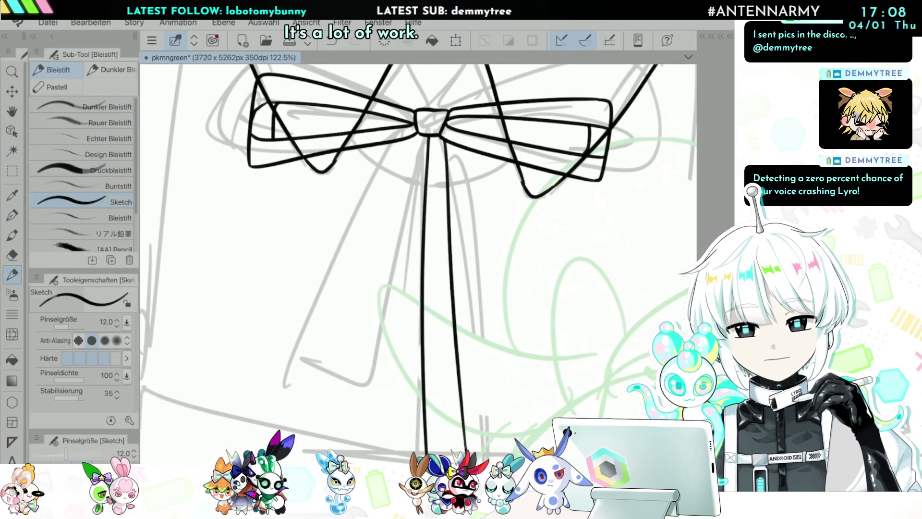
# Step: Draw the shorter ribbon tail curving down and to the left from the bow knot
pyautogui.moveTo(414, 136); pyautogui.dragTo(317, 412)
pyautogui.hotkey('ctrl', 'z')
pyautogui.moveTo(414, 136); pyautogui.dragTo(322, 358)
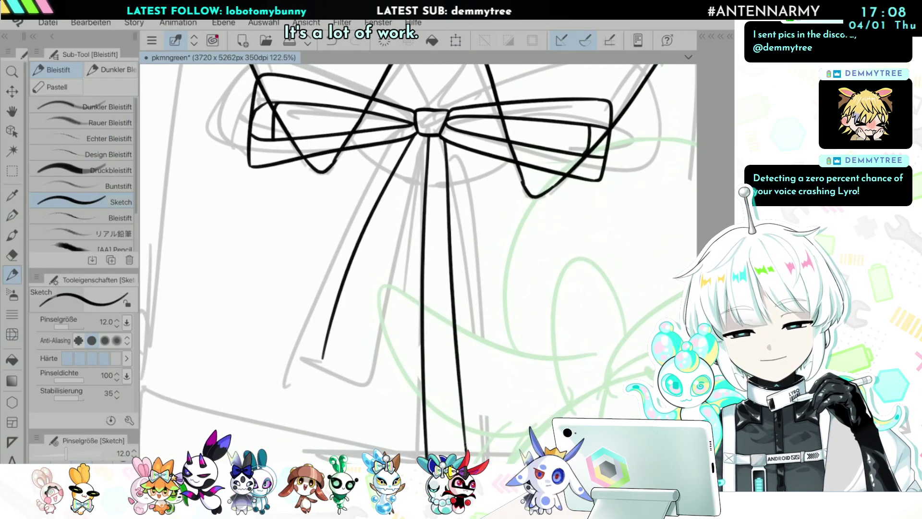
pyautogui.moveTo(425, 138)
pyautogui.mouseDown()
pyautogui.moveTo(364, 372)
pyautogui.moveTo(323, 359)
pyautogui.moveTo(363, 371)
pyautogui.mouseUp()
pyautogui.hotkey('ctrl', 'z')
pyautogui.scroll(-8, 408, 318)
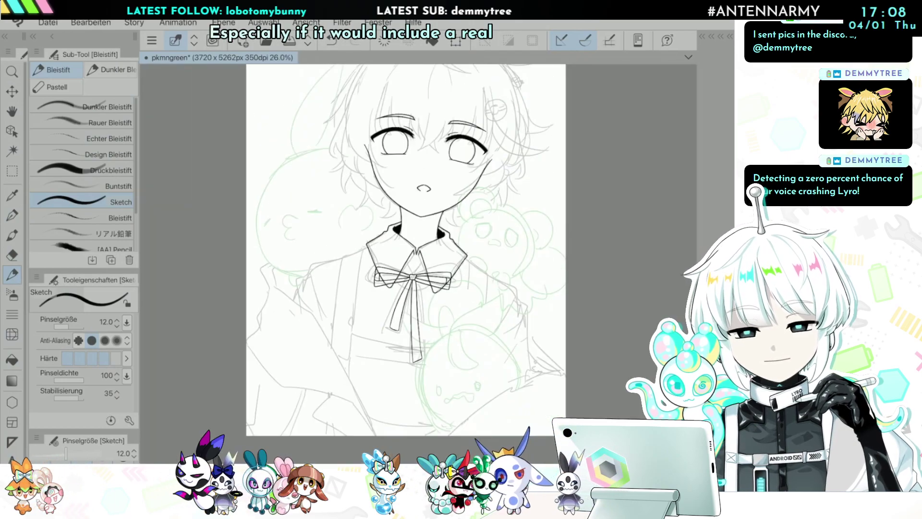
# Step: Try to draw lines from the inner collar edges down to the bow knot to fill the gap between the collar halves
pyautogui.scroll(7, 436, 260)
pyautogui.scroll(2, 344, 329)
pyautogui.scroll(-2, 424, 300)
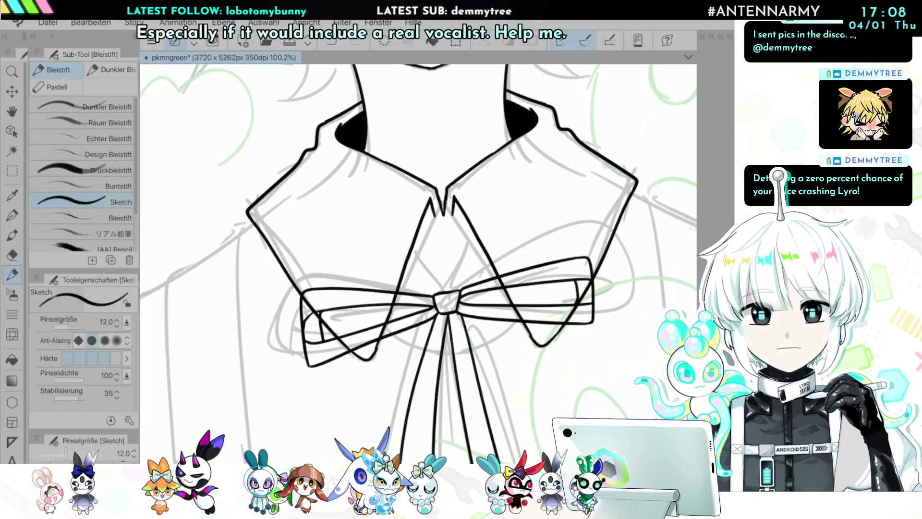
pyautogui.scroll(3, 418, 259)
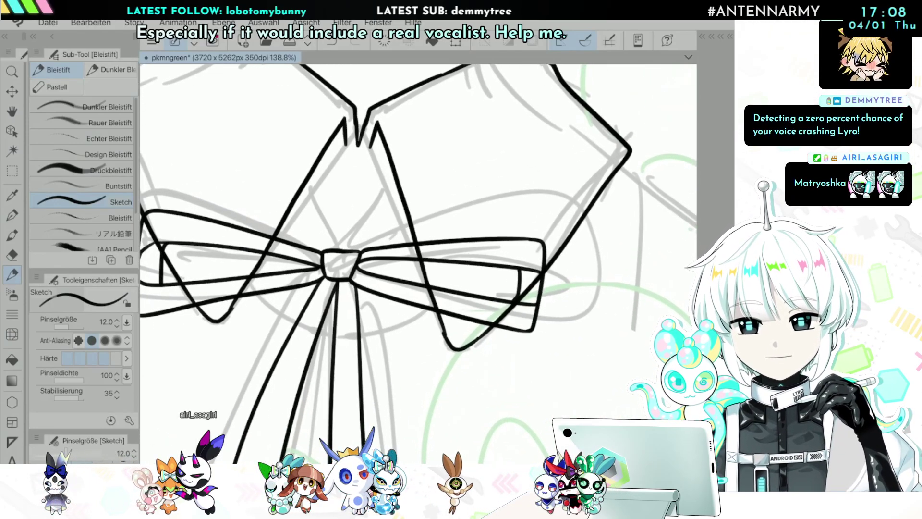
pyautogui.scroll(2, 418, 259)
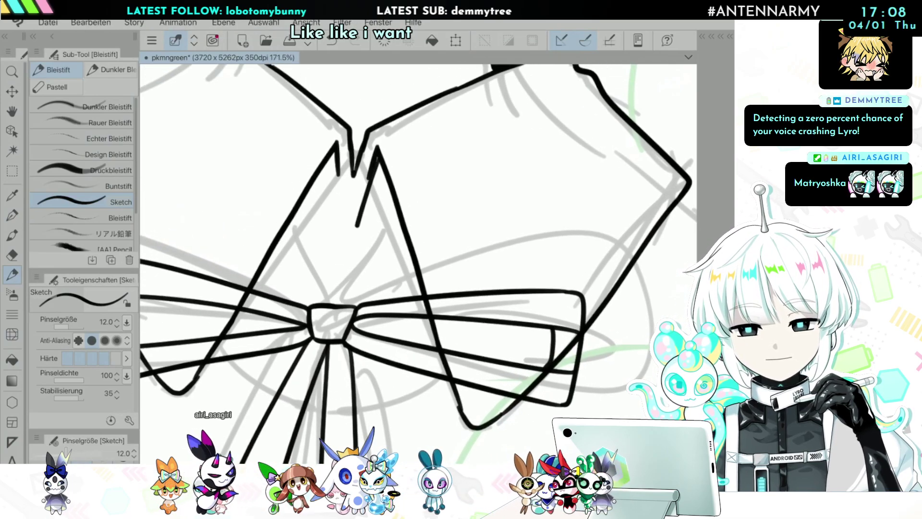
pyautogui.moveTo(359, 214); pyautogui.dragTo(342, 294)
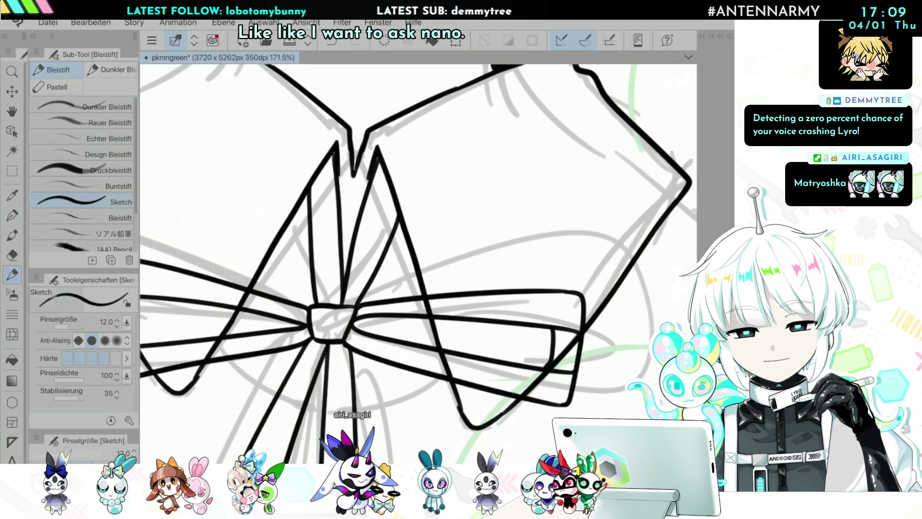
pyautogui.hotkey('ctrl', 'z')
pyautogui.hotkey('ctrl', 'z')
pyautogui.hotkey('ctrl', 'z')
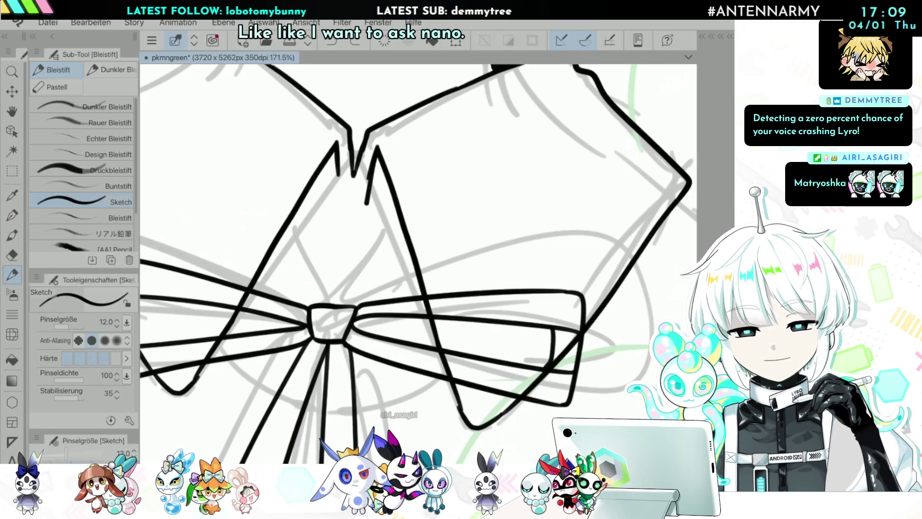
# Step: Draw two converging lines on each side of the collar opening, running from the inner collar edges down to the bow knot
pyautogui.moveTo(359, 304); pyautogui.dragTo(403, 246)
pyautogui.hotkey('ctrl', 'z')
pyautogui.moveTo(372, 174); pyautogui.dragTo(347, 303)
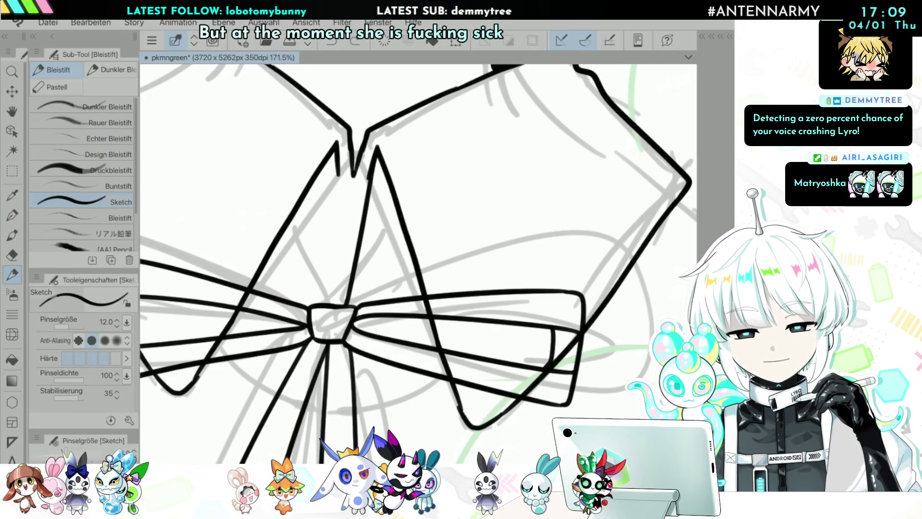
pyautogui.moveTo(339, 164); pyautogui.dragTo(334, 296)
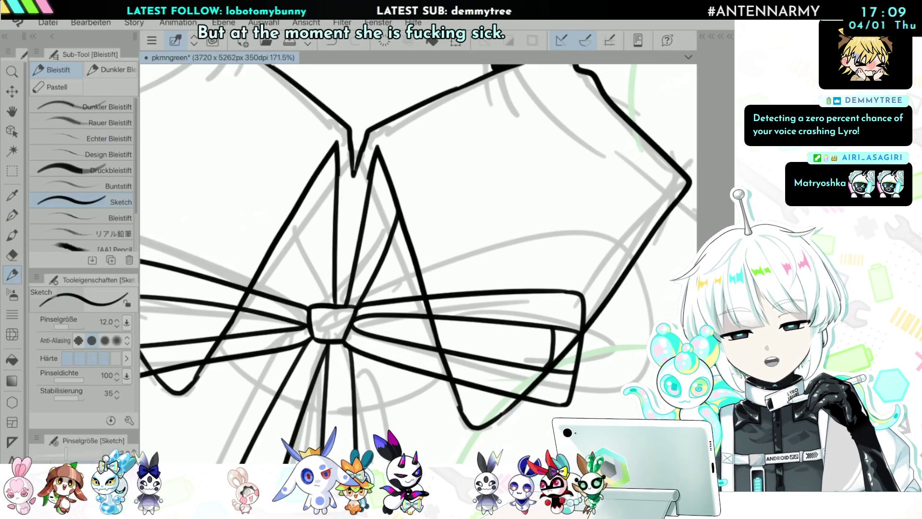
pyautogui.hotkey('ctrl', 'z')
pyautogui.moveTo(334, 165); pyautogui.dragTo(313, 303)
pyautogui.moveTo(295, 211); pyautogui.dragTo(307, 305)
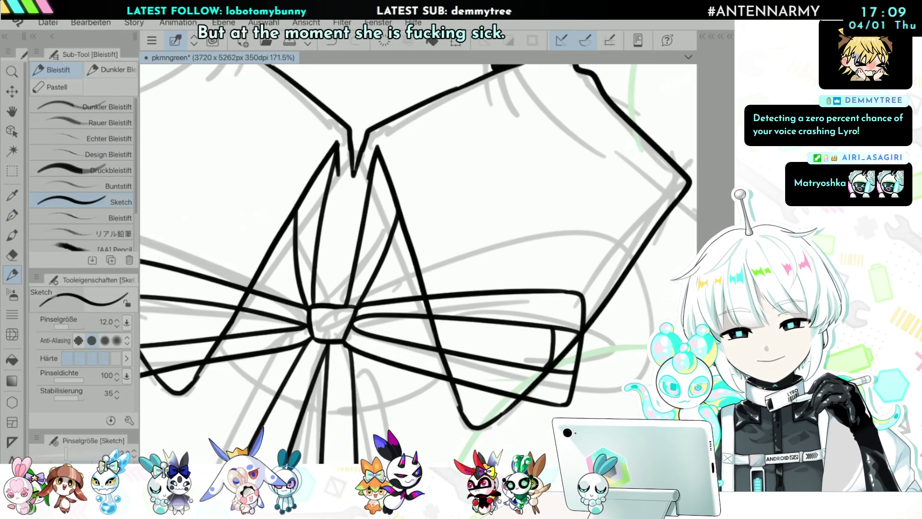
# Step: Undo the converging lines drawn between the inner collar edges and the bow knot
pyautogui.hotkey('ctrl', '0')
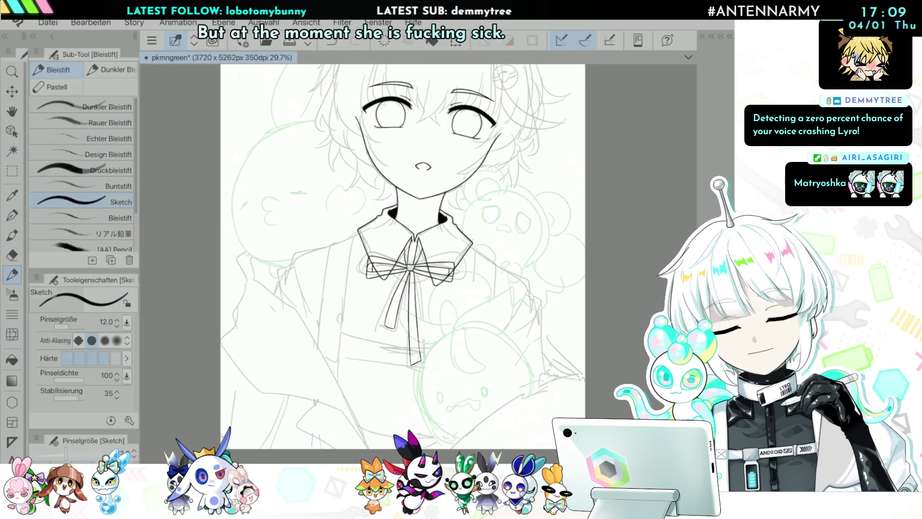
pyautogui.scroll(5, 437, 206)
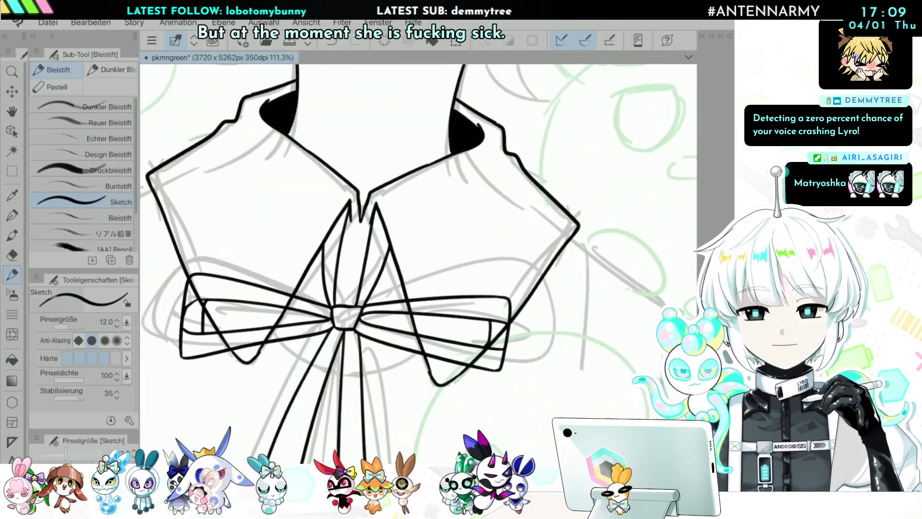
pyautogui.scroll(2, 334, 257)
pyautogui.hotkey('ctrl', 'z')
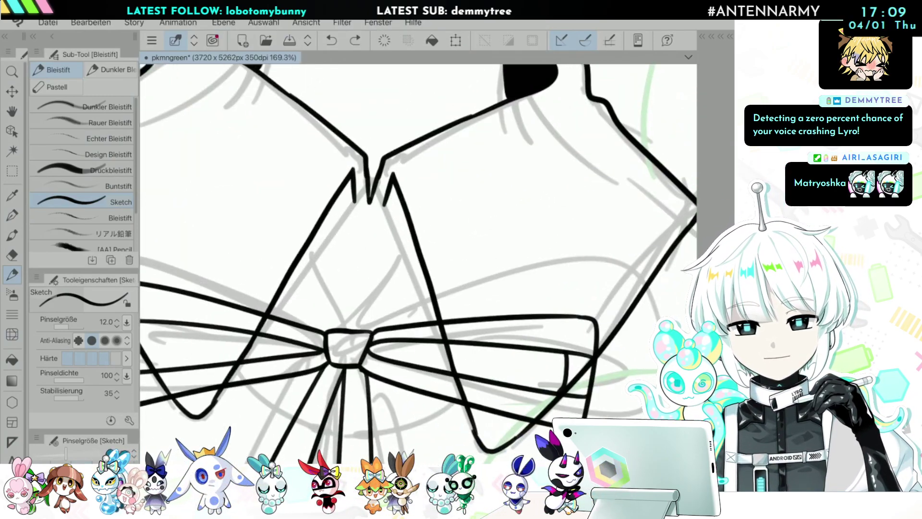
pyautogui.hotkey('ctrl', 'z')
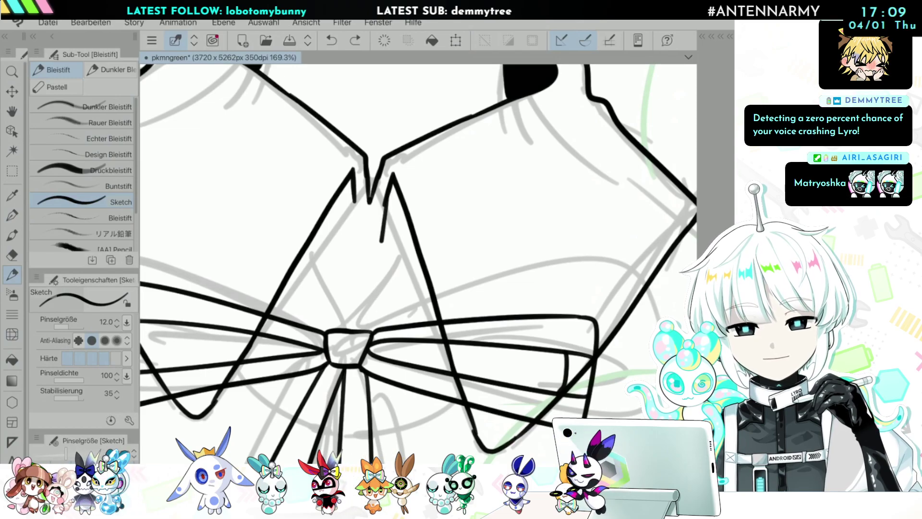
# Step: Try to redraw the lines on both sides of the collar opening, from the inner collar tips down to the bow knot
pyautogui.moveTo(386, 204); pyautogui.dragTo(380, 238)
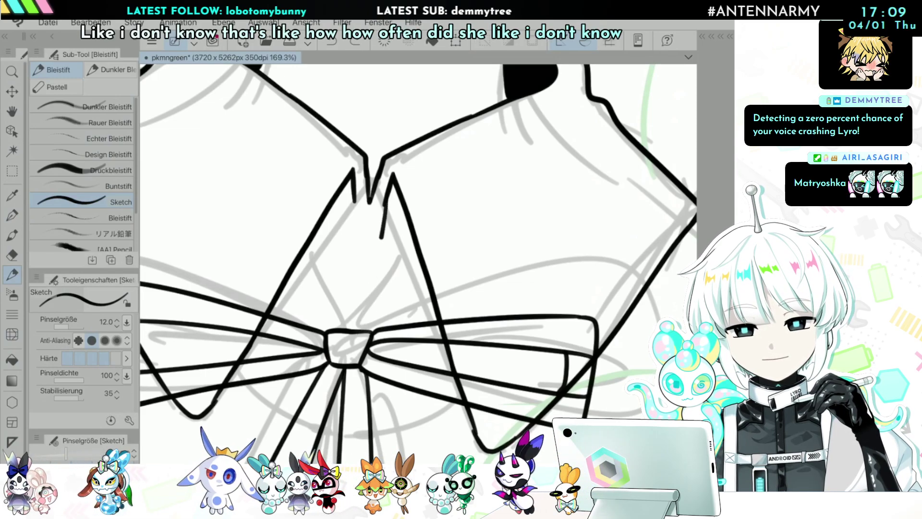
pyautogui.moveTo(375, 326); pyautogui.dragTo(405, 224)
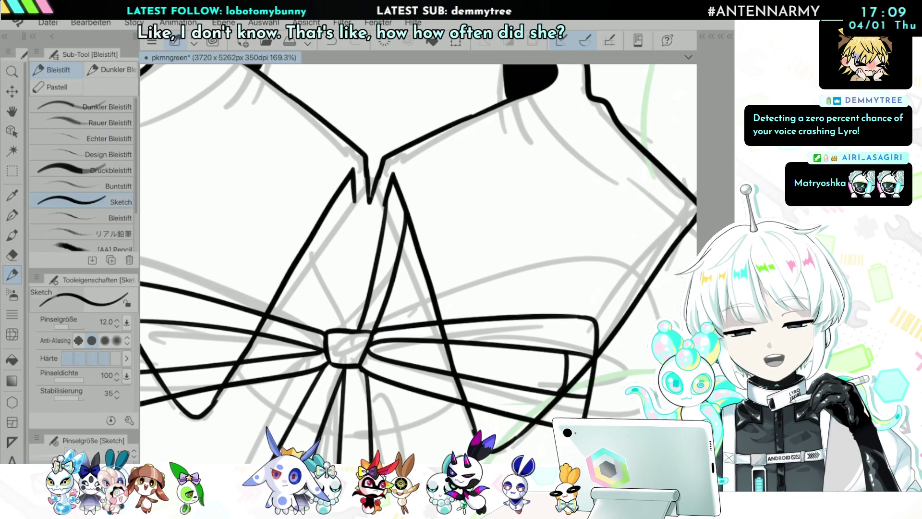
pyautogui.moveTo(348, 211); pyautogui.dragTo(344, 329)
pyautogui.hotkey('ctrl', 'z')
pyautogui.moveTo(353, 185); pyautogui.dragTo(328, 283)
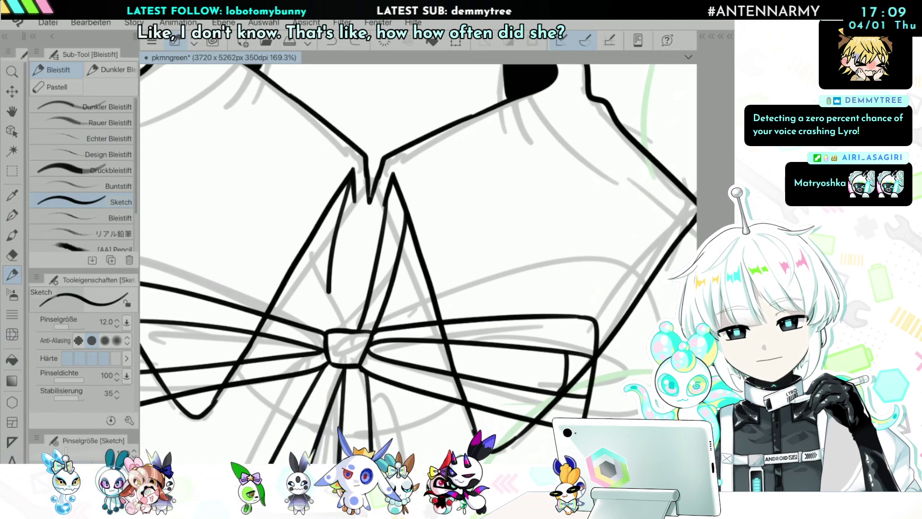
pyautogui.hotkey('ctrl', 'z')
pyautogui.moveTo(354, 191); pyautogui.dragTo(330, 329)
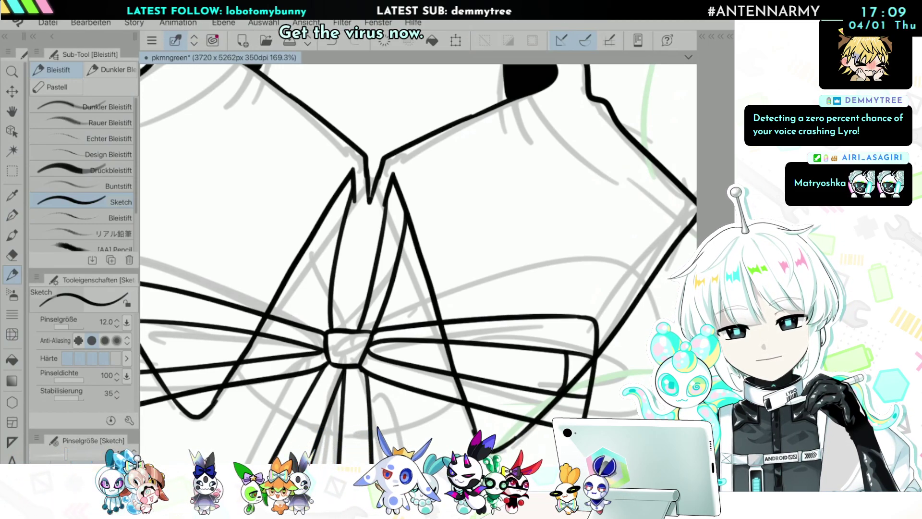
# Step: Draw two fold lines on each side of the collar opening, fanning up from the bow knot past the collar edges
pyautogui.scroll(-6, 375, 288)
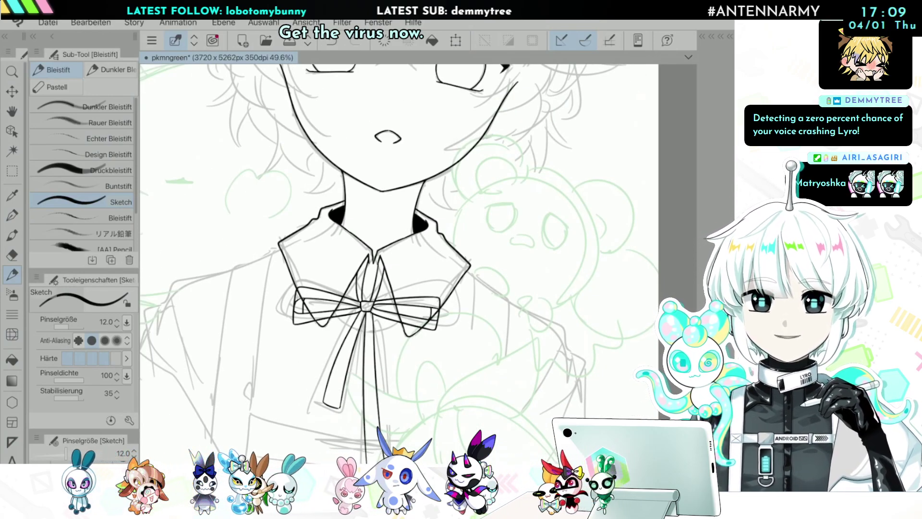
pyautogui.scroll(-2, 399, 249)
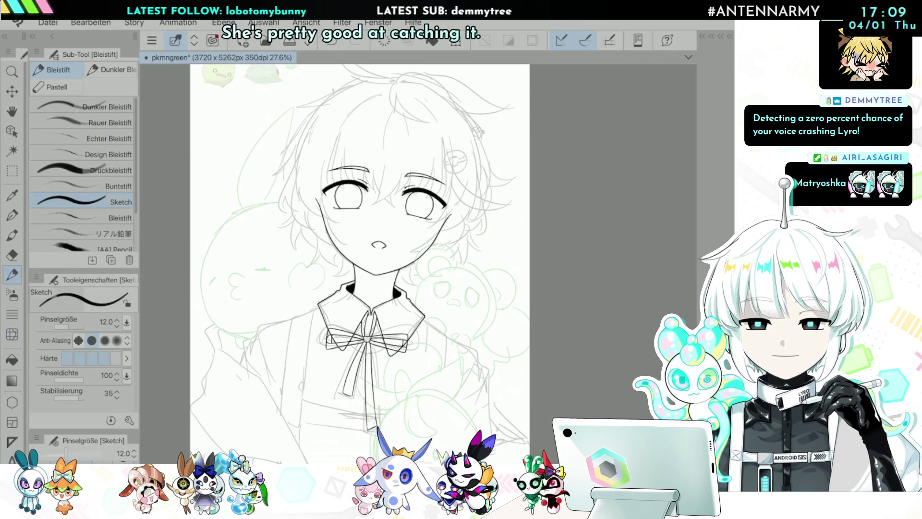
pyautogui.scroll(4, 368, 334)
pyautogui.scroll(3, 367, 312)
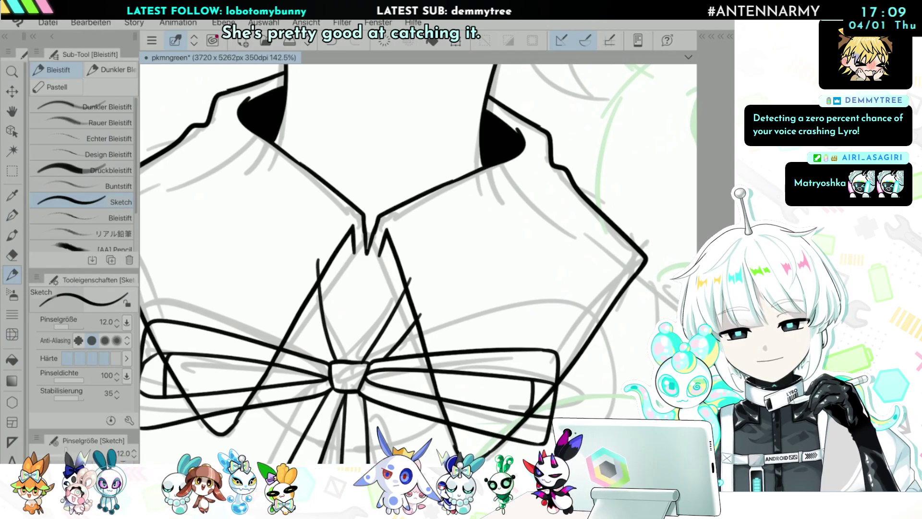
pyautogui.scroll(-3, 367, 312)
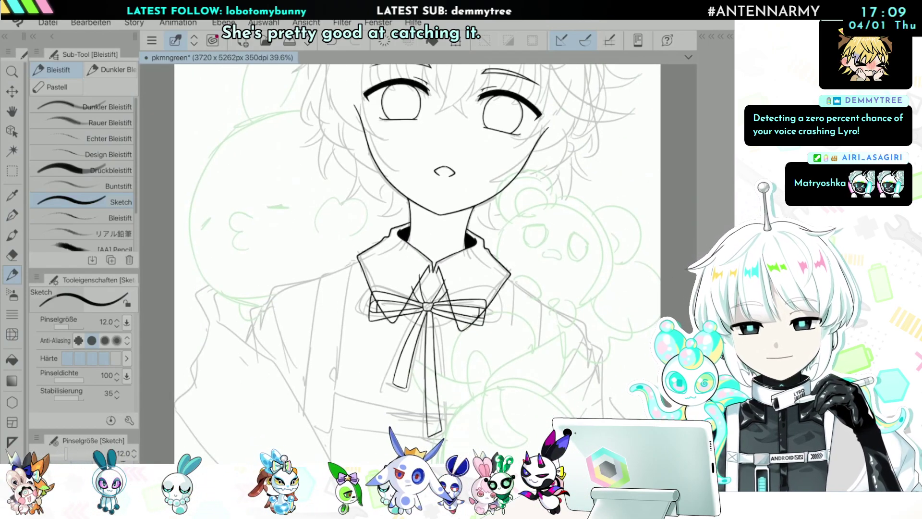
pyautogui.scroll(4, 367, 312)
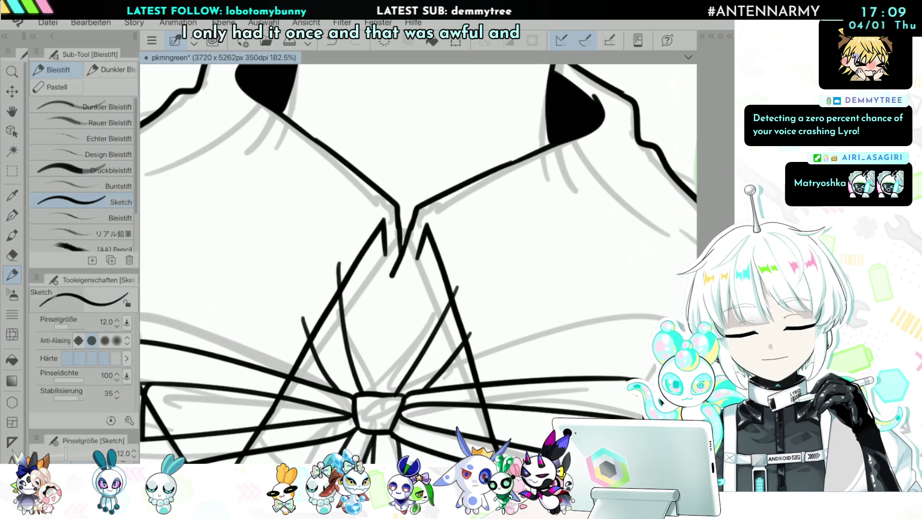
# Step: Draw the shirt's front opening as a line from the collar notch down to the knot, with a shorter line beside it
pyautogui.moveTo(394, 270); pyautogui.dragTo(383, 385)
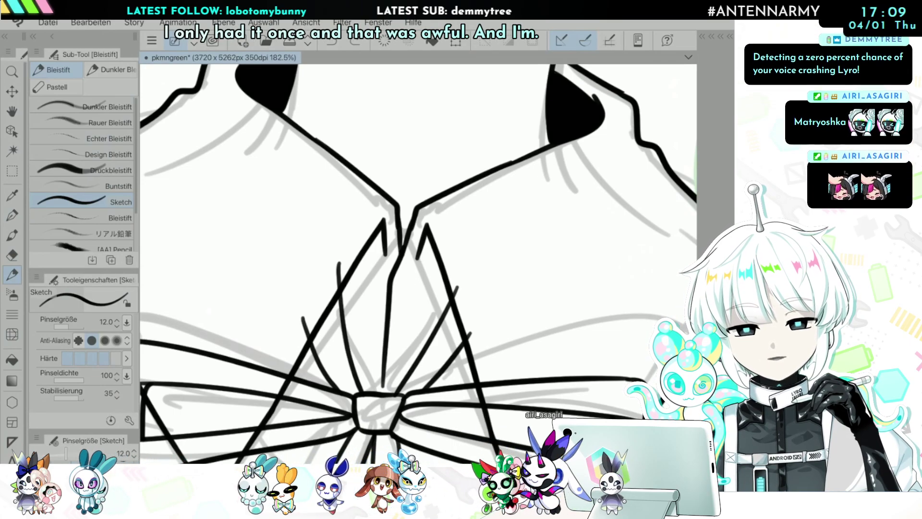
pyautogui.hotkey('ctrl', 'z')
pyautogui.moveTo(411, 288); pyautogui.dragTo(393, 353)
pyautogui.hotkey('ctrl', 'z')
pyautogui.moveTo(401, 257); pyautogui.dragTo(383, 383)
# Step: Erase the ends of the fold lines that stick out past the collar edges
pyautogui.press('e')
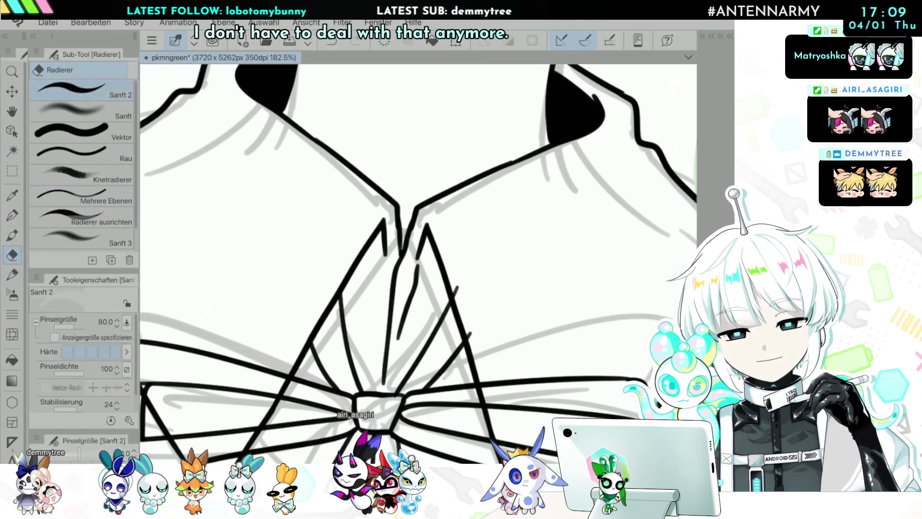
pyautogui.click(463, 270)
pyautogui.scroll(-10, 433, 274)
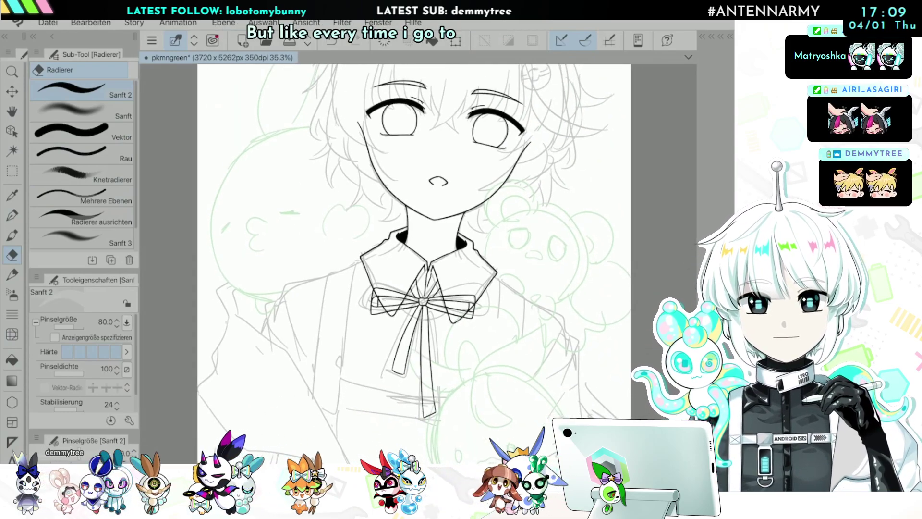
# Step: Draw a small oval button with the Sketch pencil between the shirt-front lines, just below the collar notch
pyautogui.scroll(4, 451, 317)
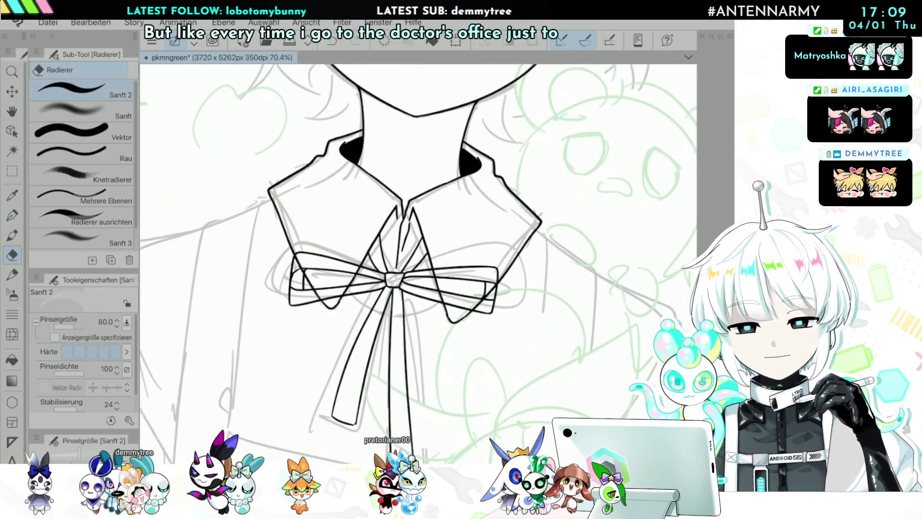
pyautogui.scroll(2, 383, 278)
pyautogui.press('p')
pyautogui.scroll(3, 382, 279)
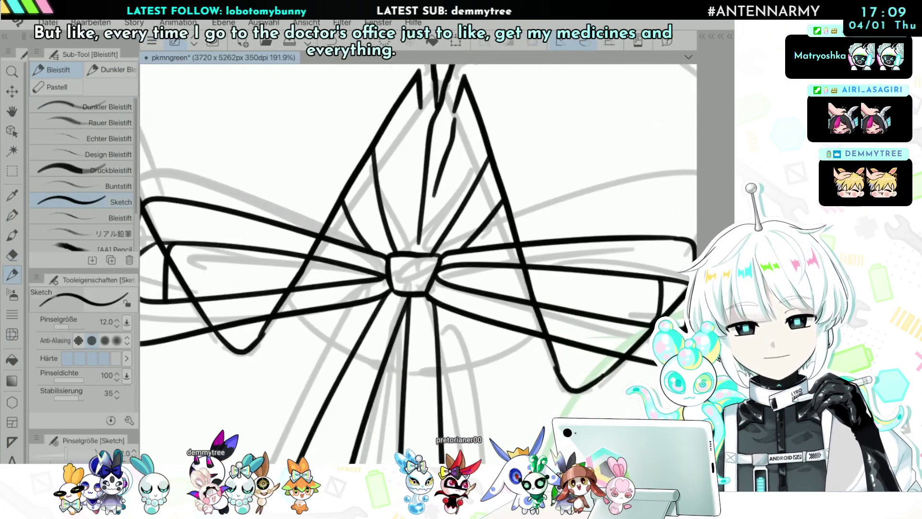
pyautogui.scroll(-3, 413, 274)
pyautogui.scroll(3, 413, 273)
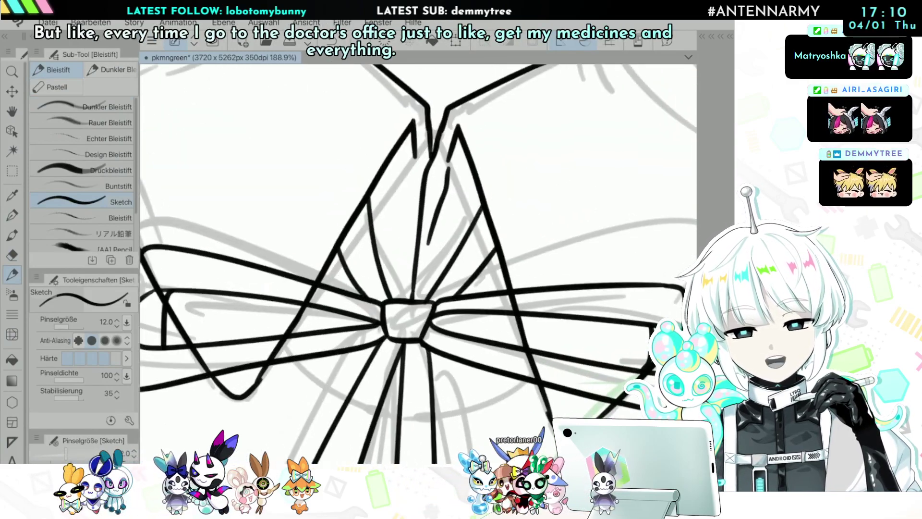
pyautogui.scroll(-4, 413, 274)
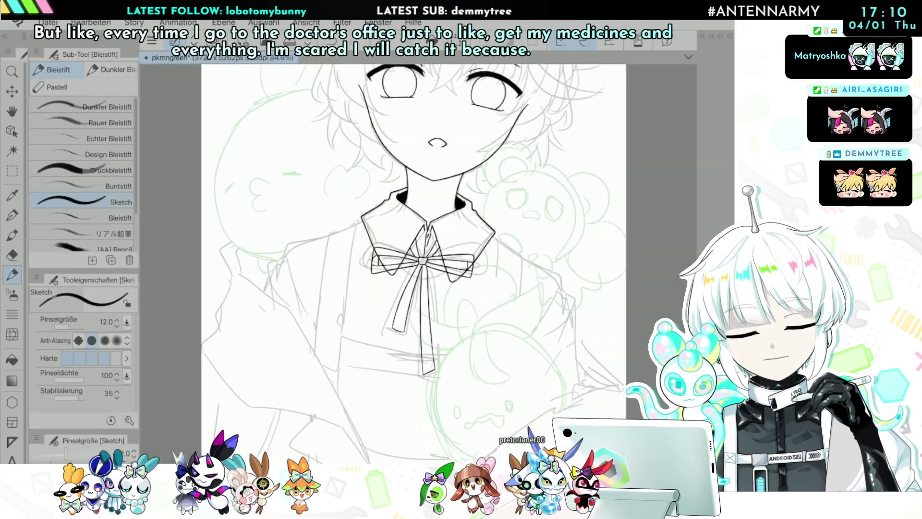
pyautogui.scroll(4, 392, 226)
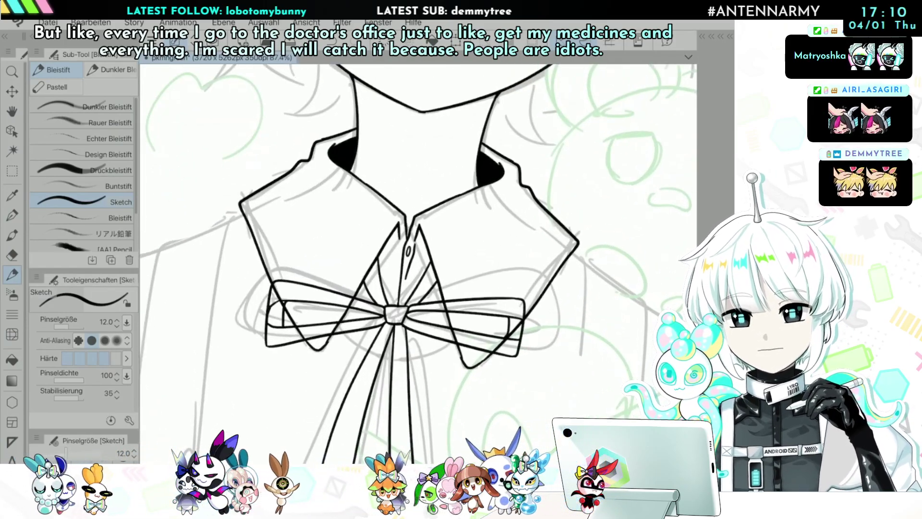
# Step: Try to erase the collar outline where it crosses the left bow loop with the Sanft 2 eraser at size 80
pyautogui.press('e')
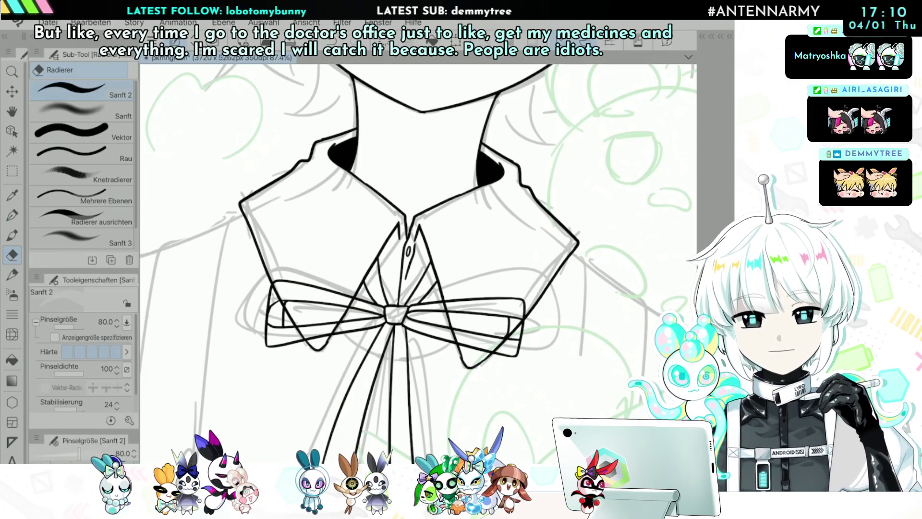
pyautogui.click(720, 37)
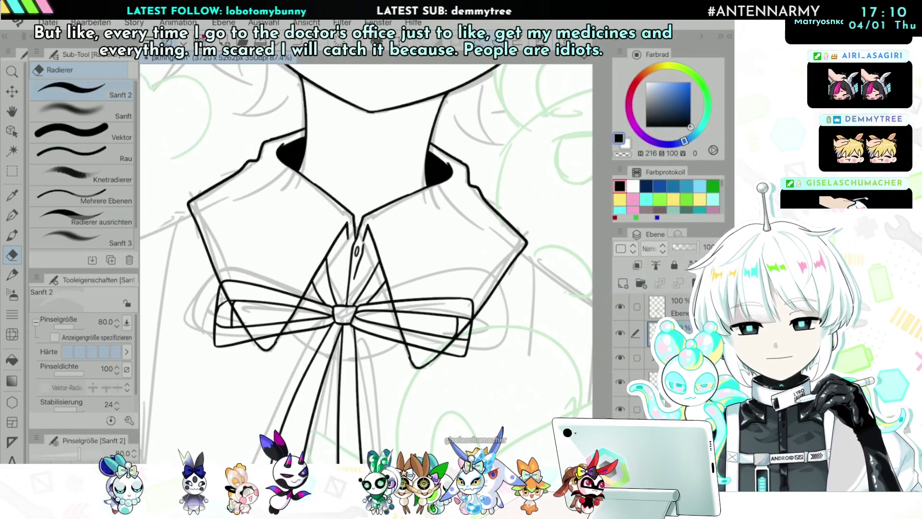
pyautogui.scroll(3, 183, 314)
pyautogui.moveTo(247, 265); pyautogui.dragTo(263, 291)
pyautogui.moveTo(290, 338); pyautogui.dragTo(298, 350)
pyautogui.moveTo(350, 336); pyautogui.dragTo(342, 349)
pyautogui.hotkey('ctrl', 'z')
pyautogui.hotkey('ctrl', 'z')
# Step: Set the eraser size to 30 and erase the collar outline where it overlaps the left bow loop
pyautogui.press('[')
pyautogui.press('[')
pyautogui.press('[')
pyautogui.press('[')
pyautogui.press('[')
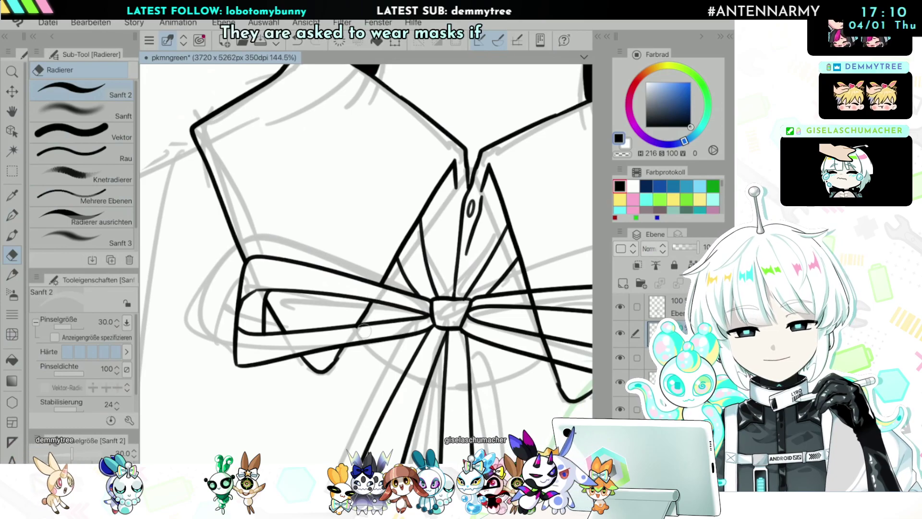
# Step: Erase the collar outline where it overlaps the right bow loop
pyautogui.scroll(-5, 262, 387)
pyautogui.scroll(7, 421, 372)
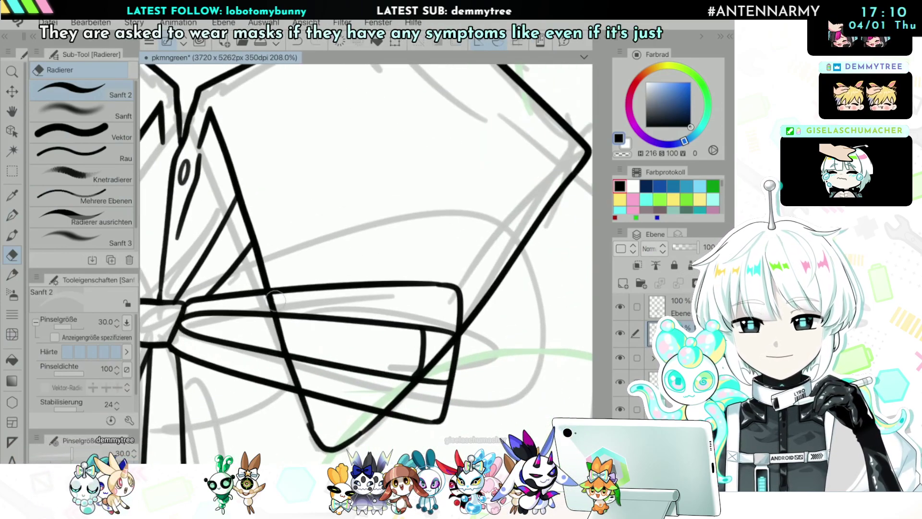
pyautogui.moveTo(393, 404)
pyautogui.mouseDown()
pyautogui.moveTo(414, 386)
pyautogui.moveTo(403, 392)
pyautogui.mouseUp()
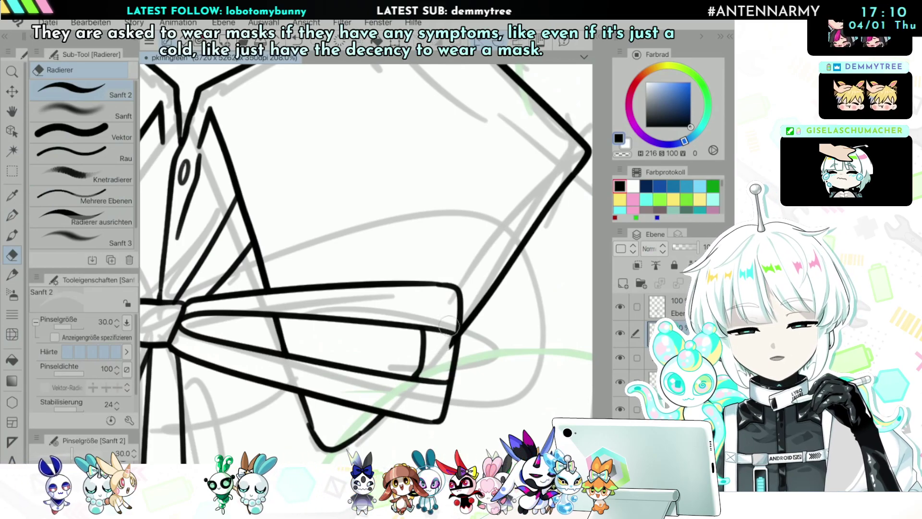
pyautogui.scroll(-5, 444, 331)
pyautogui.scroll(-3, 483, 344)
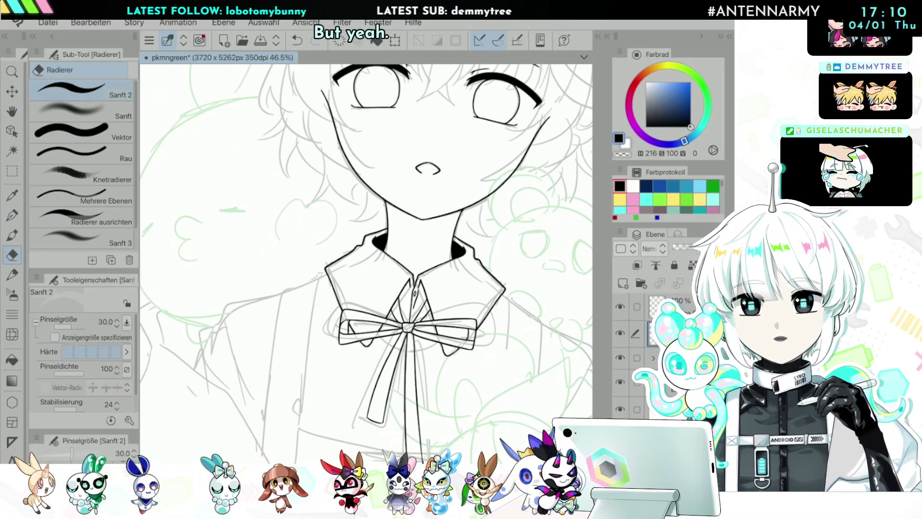
pyautogui.scroll(2, 506, 309)
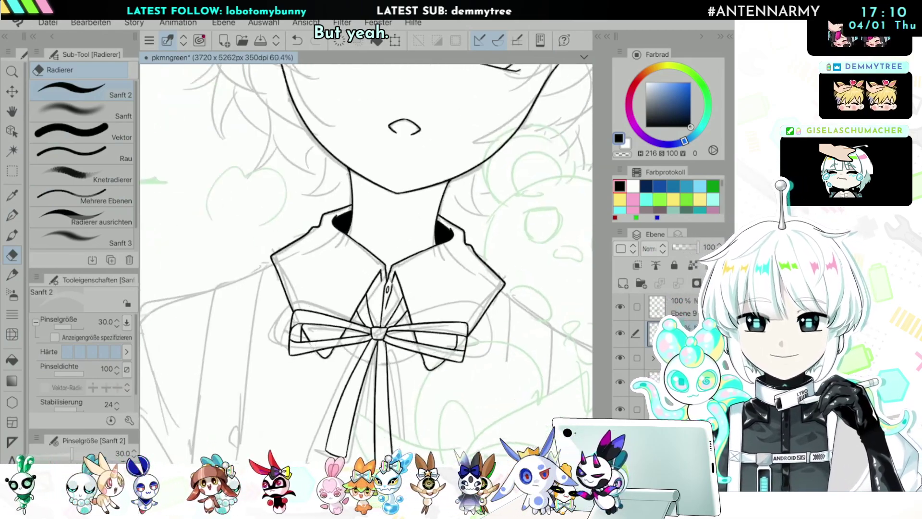
pyautogui.scroll(-5, 434, 279)
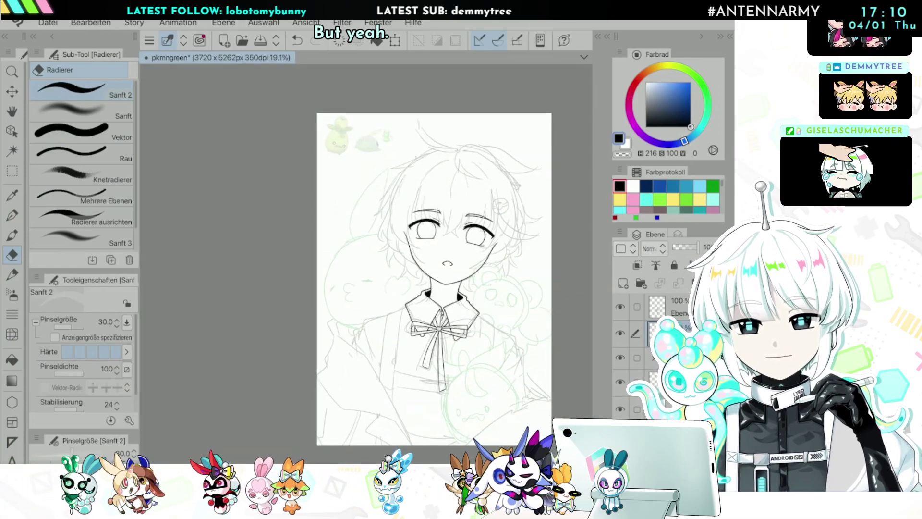
pyautogui.scroll(3, 434, 278)
pyautogui.scroll(-2, 434, 279)
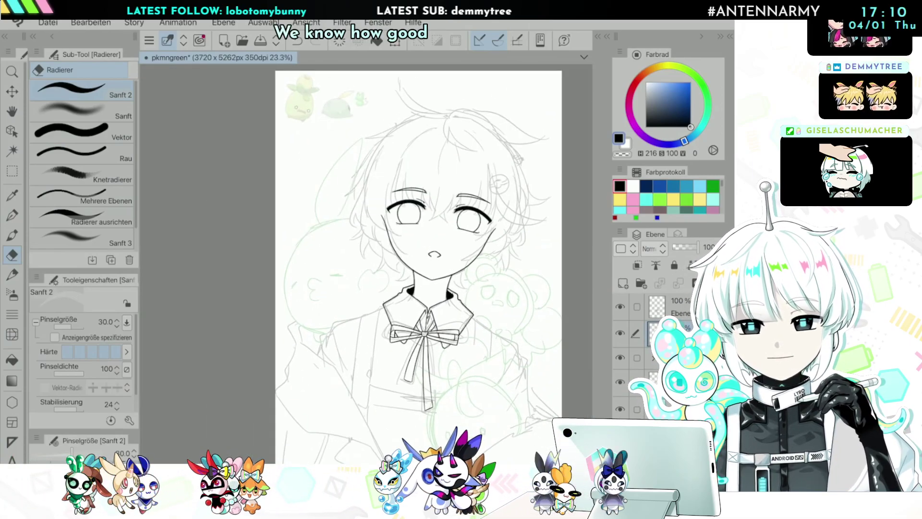
pyautogui.scroll(4, 434, 278)
# Step: Switch back to the Sketch pencil and hide the colour and layer palettes to enlarge the canvas area
pyautogui.click(680, 307)
pyautogui.press('p')
pyautogui.scroll(-1, 366, 264)
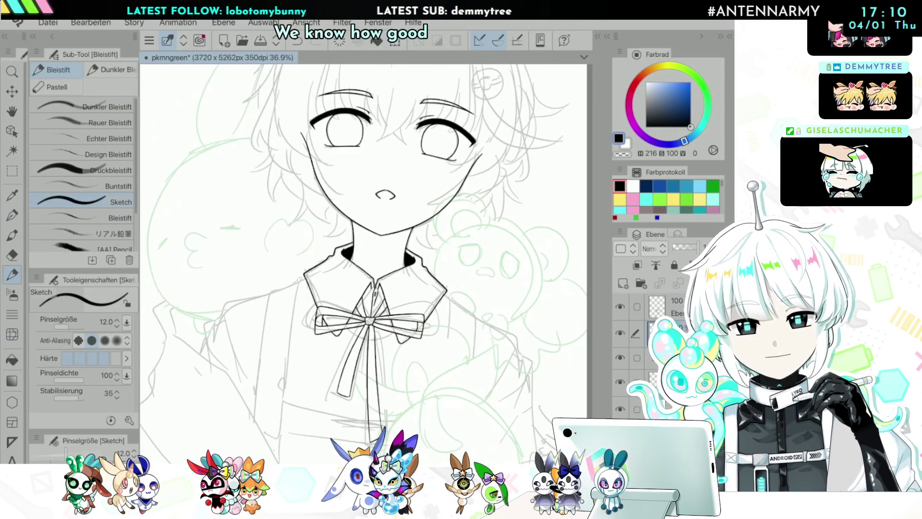
pyautogui.scroll(2, 366, 264)
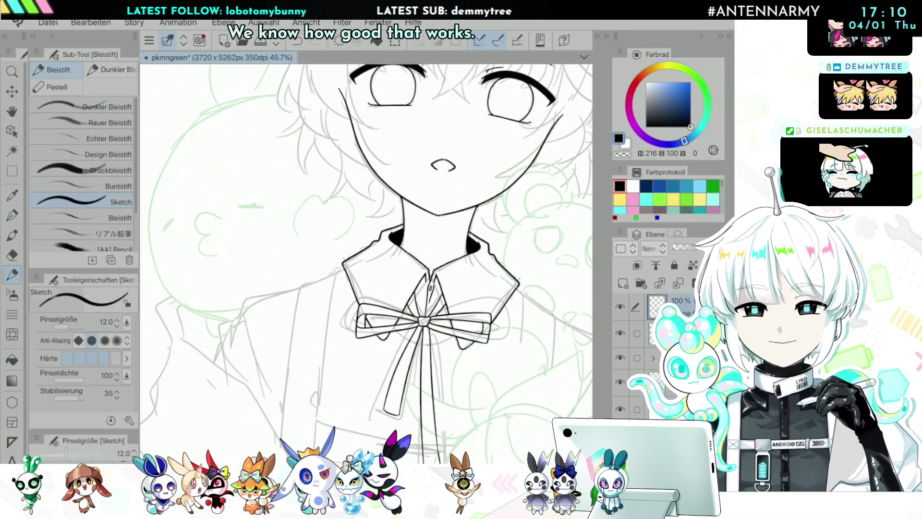
pyautogui.scroll(-3, 341, 364)
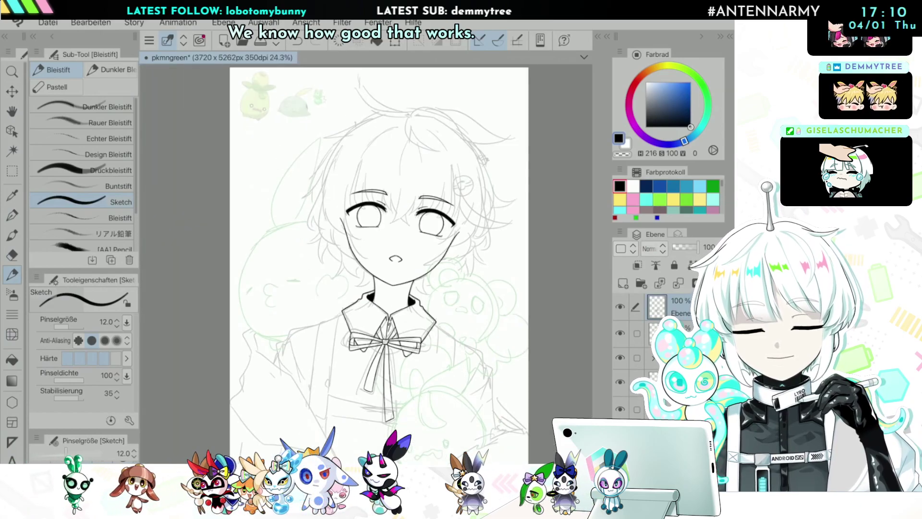
pyautogui.scroll(2, 379, 355)
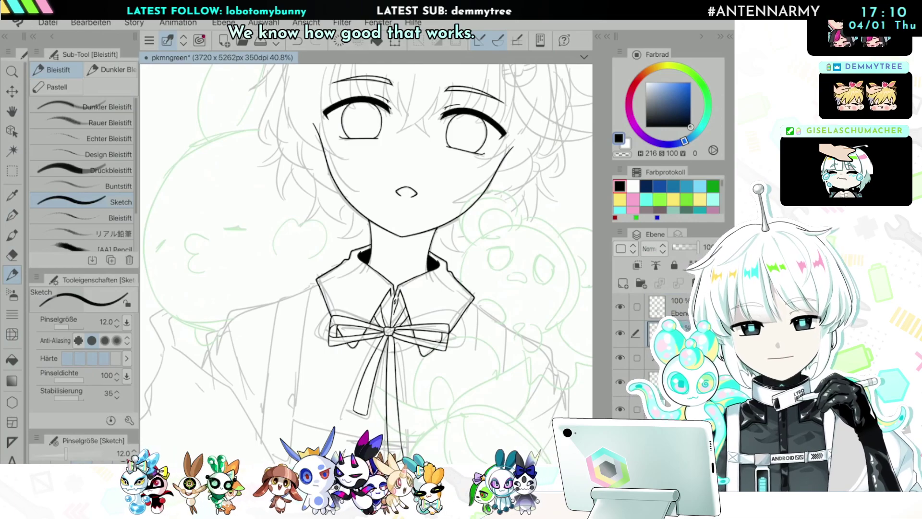
pyautogui.click(720, 37)
pyautogui.scroll(1, 590, 480)
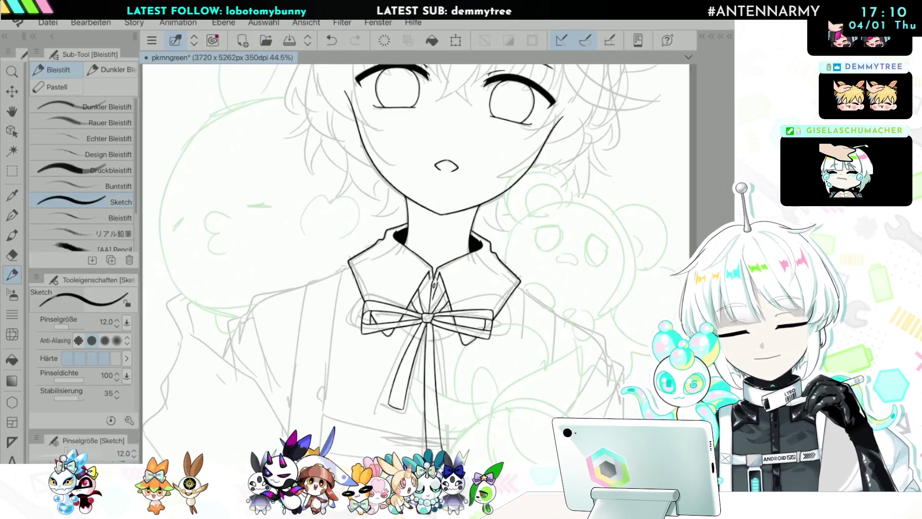
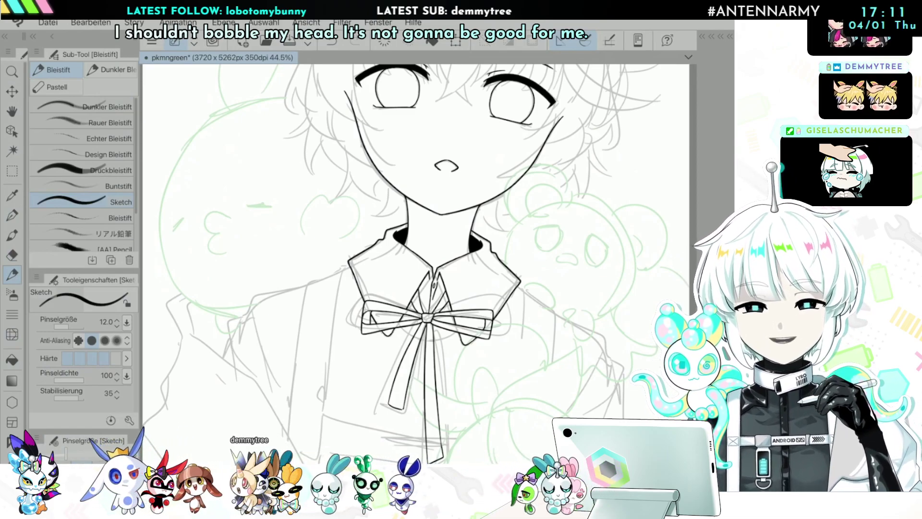
# Step: Ink the left shoulder and upper-arm outline from the collar's outer corner down to the sleeve
pyautogui.scroll(2, 359, 380)
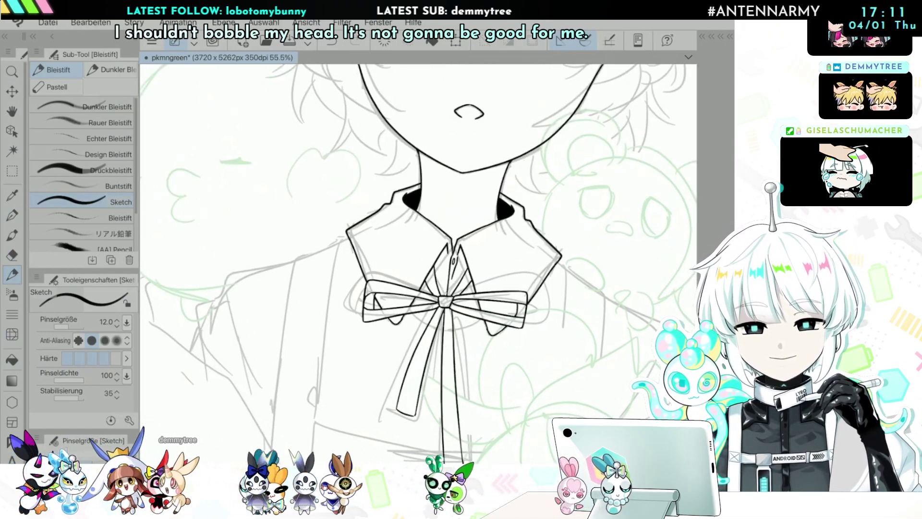
pyautogui.scroll(1, 285, 310)
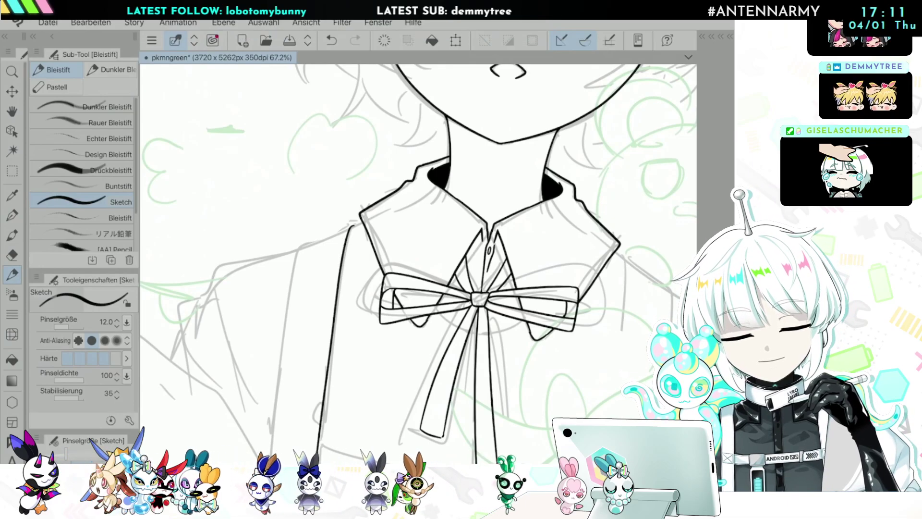
pyautogui.moveTo(361, 222)
pyautogui.mouseDown()
pyautogui.moveTo(269, 253)
pyautogui.moveTo(187, 308)
pyautogui.moveTo(172, 359)
pyautogui.mouseUp()
# Step: Ink the right shoulder and upper-arm outline from the collar corner down the sleeve, following the sketch
pyautogui.scroll(-4, 417, 288)
pyautogui.scroll(4, 409, 336)
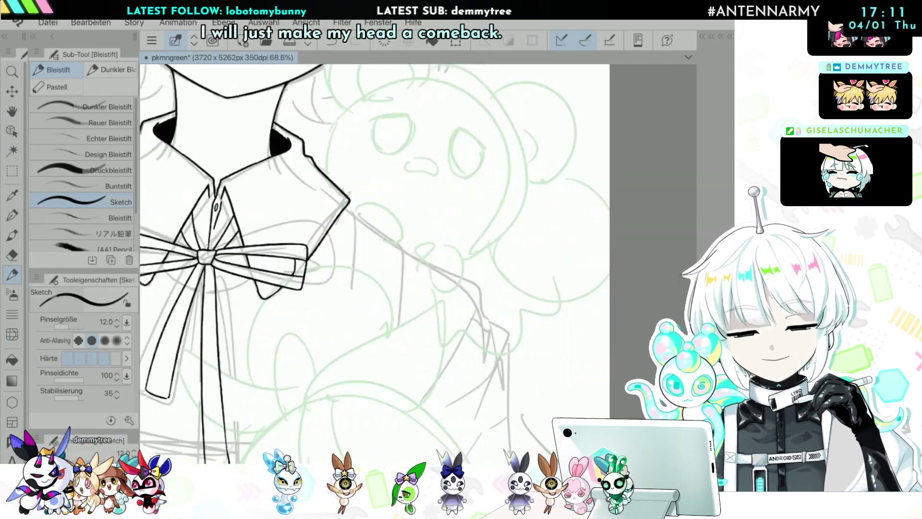
pyautogui.moveTo(345, 206)
pyautogui.mouseDown()
pyautogui.moveTo(458, 276)
pyautogui.moveTo(362, 222)
pyautogui.mouseUp()
pyautogui.hotkey('ctrl', 'z')
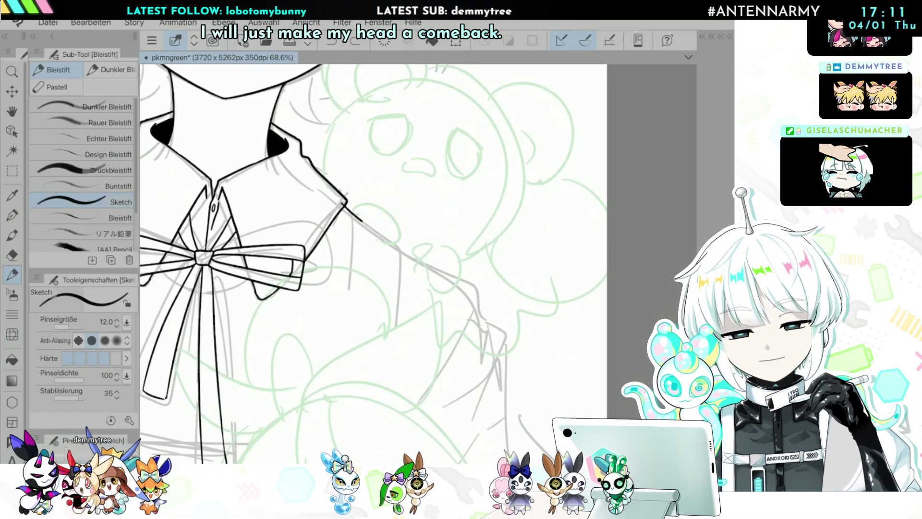
pyautogui.moveTo(482, 302)
pyautogui.mouseDown()
pyautogui.moveTo(499, 339)
pyautogui.moveTo(504, 399)
pyautogui.mouseUp()
pyautogui.hotkey('ctrl', '0')
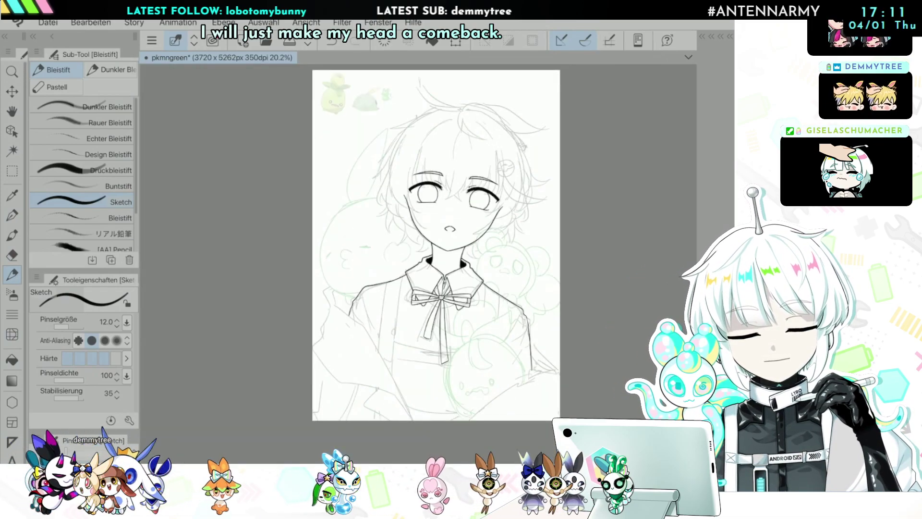
pyautogui.scroll(6, 441, 298)
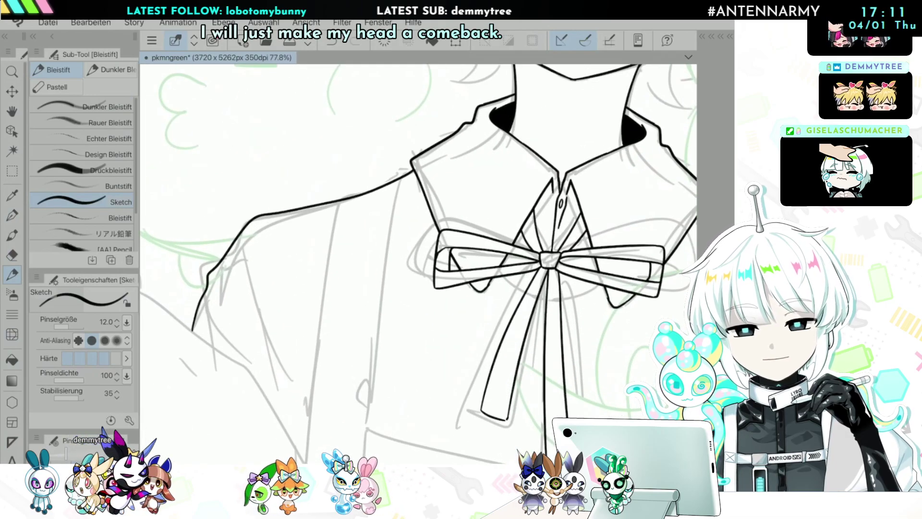
pyautogui.moveTo(352, 194)
pyautogui.mouseDown()
pyautogui.moveTo(328, 249)
pyautogui.moveTo(308, 413)
pyautogui.mouseUp()
pyautogui.hotkey('ctrl', 'z')
pyautogui.moveTo(342, 198); pyautogui.dragTo(302, 460)
pyautogui.moveTo(400, 176); pyautogui.dragTo(364, 461)
pyautogui.scroll(-3, 418, 259)
pyautogui.scroll(2, 418, 259)
pyautogui.hotkey('ctrl', 'z')
pyautogui.scroll(3, 418, 259)
pyautogui.hotkey('ctrl', 'z')
pyautogui.scroll(-2, 418, 259)
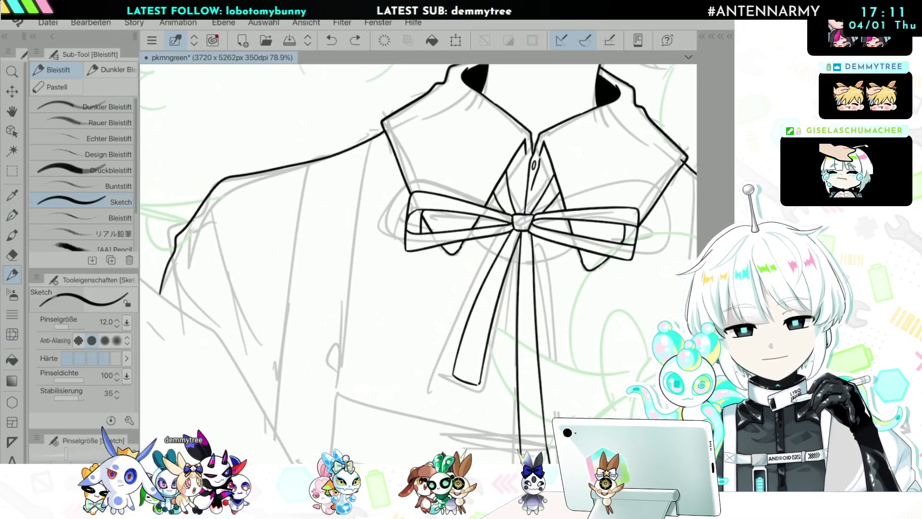
# Step: Ink the left suspender strap with a raised edge on the shoulder and two long side lines down the chest
pyautogui.moveTo(369, 138); pyautogui.dragTo(313, 157)
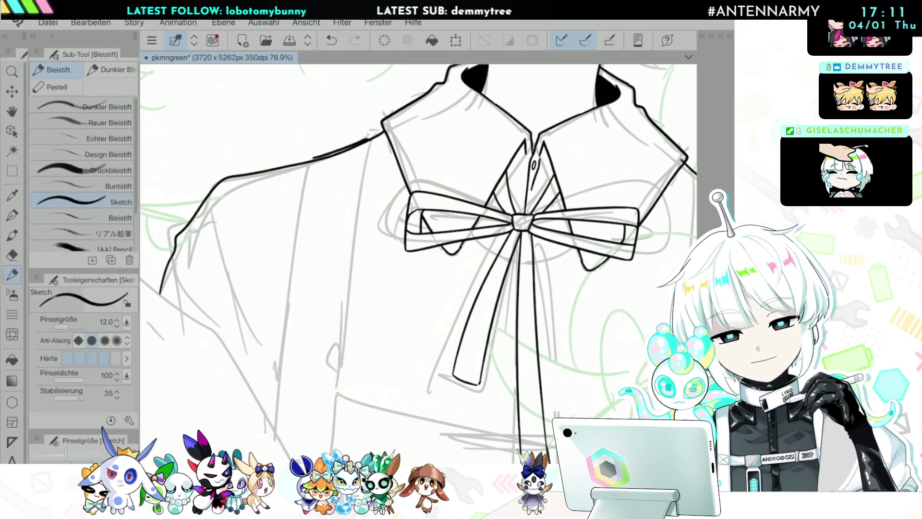
pyautogui.hotkey('ctrl', 'z')
pyautogui.moveTo(370, 139); pyautogui.dragTo(312, 157)
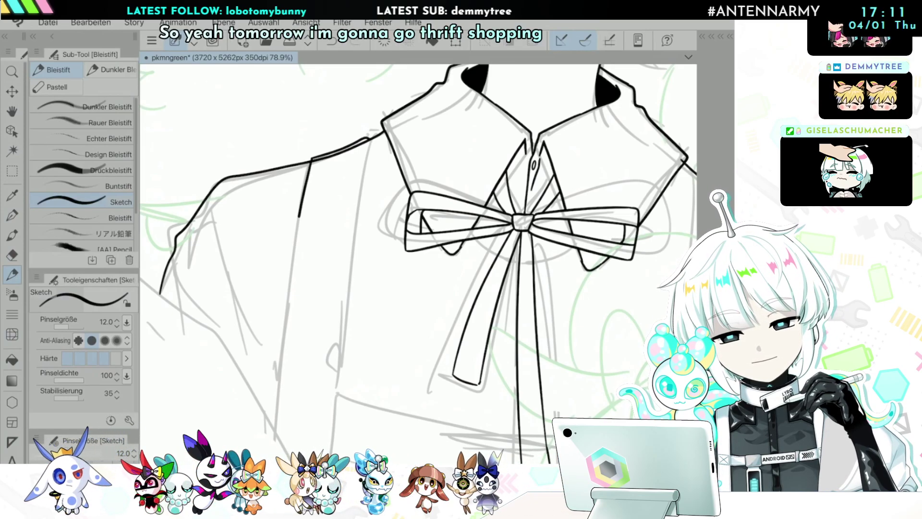
pyautogui.moveTo(367, 138)
pyautogui.mouseDown()
pyautogui.moveTo(338, 295)
pyautogui.moveTo(323, 452)
pyautogui.mouseUp()
pyautogui.scroll(-4, 418, 264)
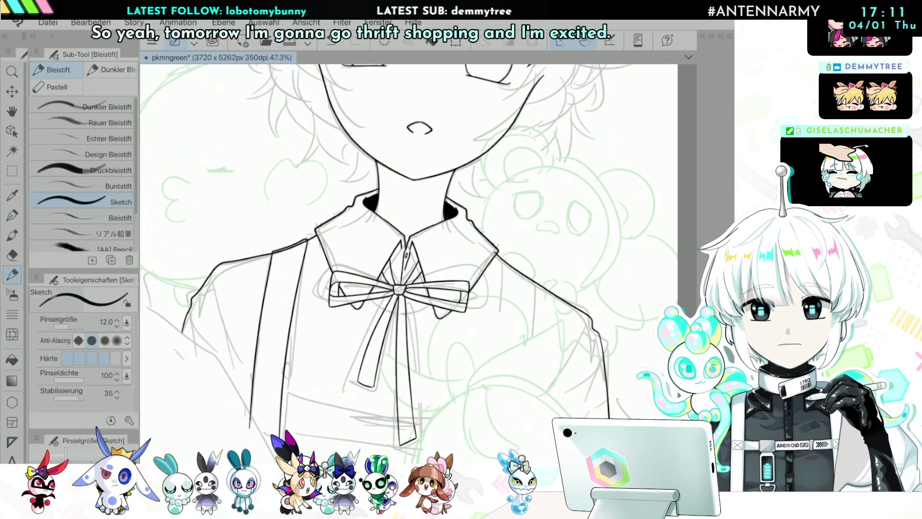
pyautogui.scroll(2, 418, 264)
pyautogui.scroll(2, 418, 264)
pyautogui.hotkey('ctrl', 'z')
pyautogui.scroll(-1, 418, 264)
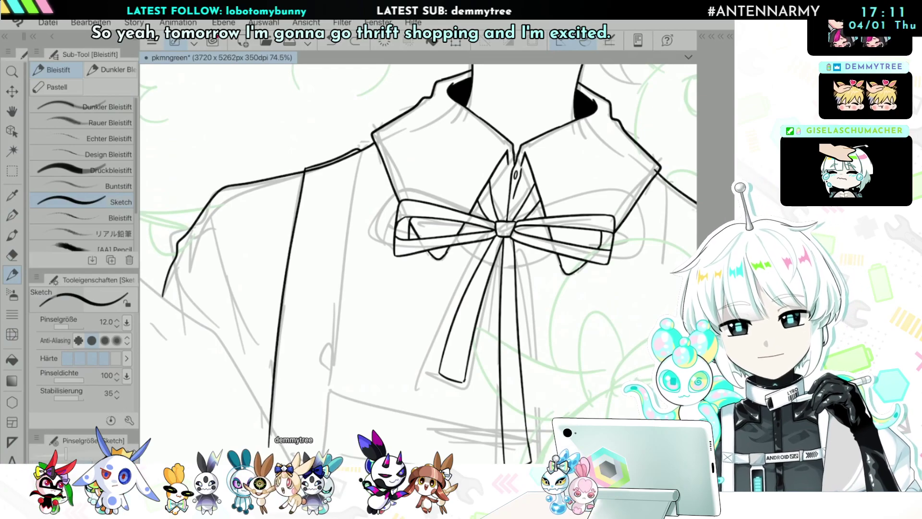
pyautogui.scroll(-2, 418, 264)
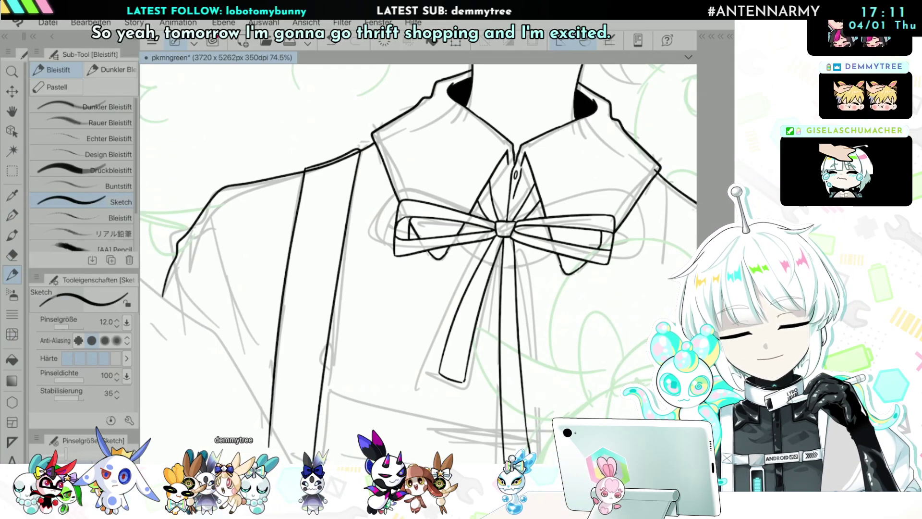
pyautogui.scroll(-1, 418, 265)
# Step: Ink the right suspender strap with a raised shoulder edge and two side lines running down the chest
pyautogui.scroll(5, 417, 264)
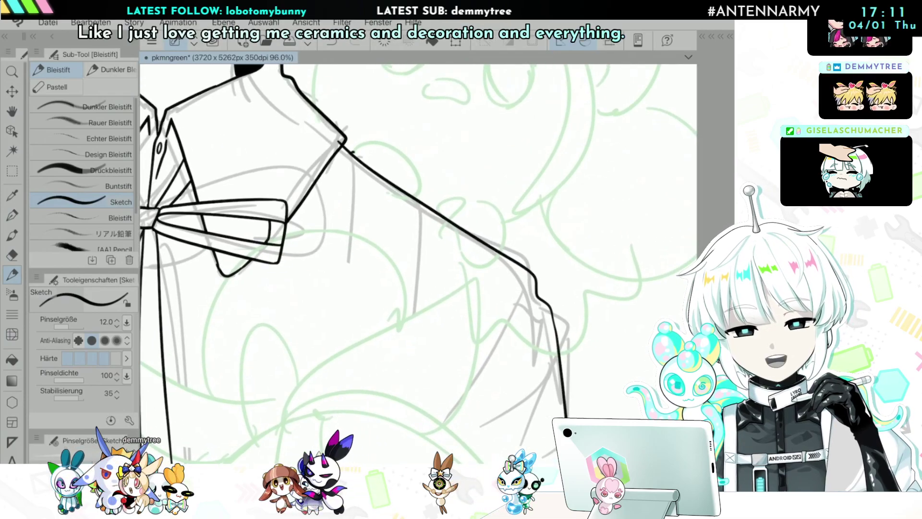
pyautogui.moveTo(354, 153); pyautogui.dragTo(346, 415)
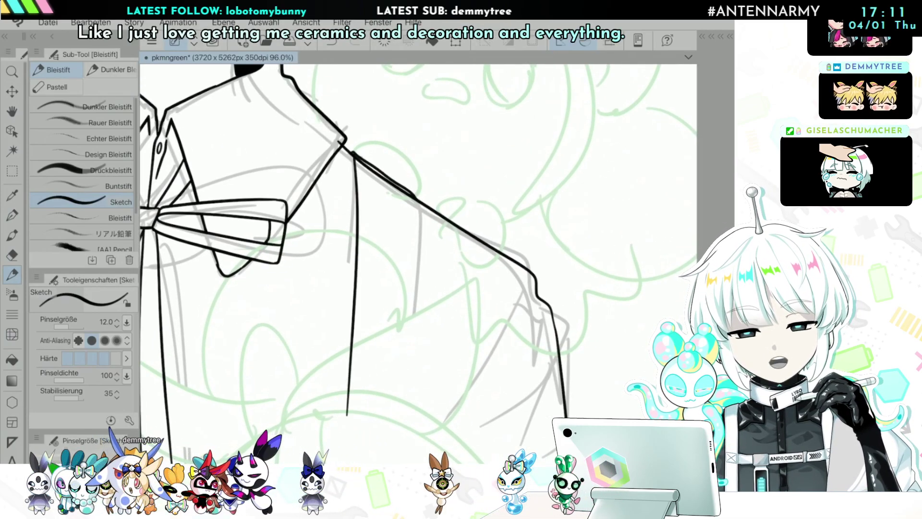
pyautogui.moveTo(415, 199); pyautogui.dragTo(413, 341)
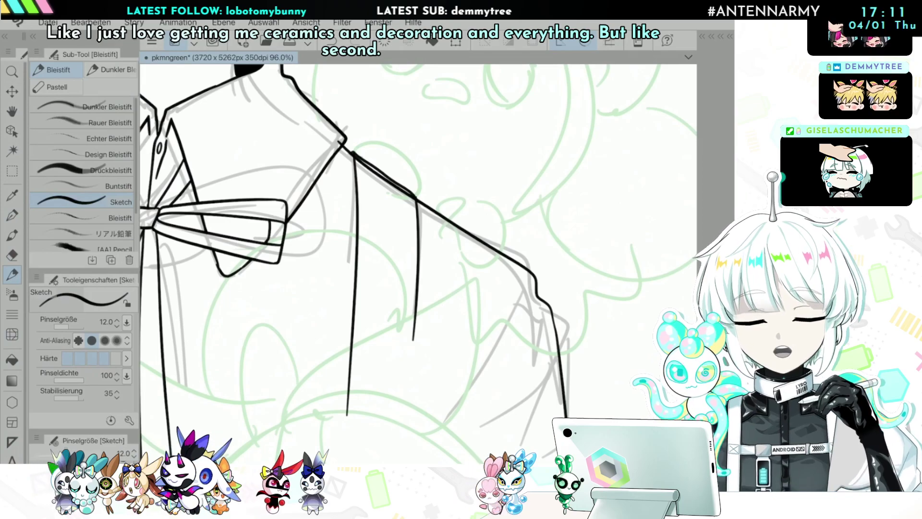
pyautogui.scroll(-5, 418, 264)
pyautogui.scroll(-2, 379, 240)
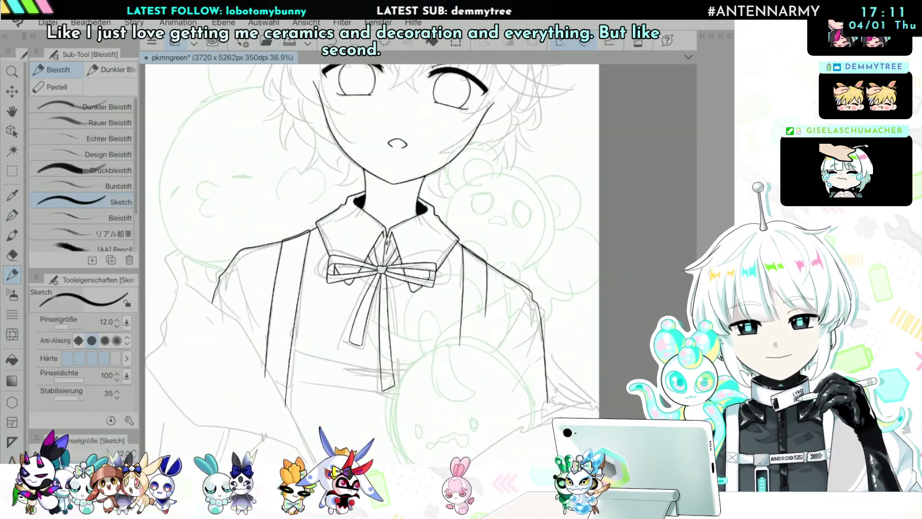
pyautogui.scroll(-3, 418, 264)
pyautogui.scroll(5, 417, 264)
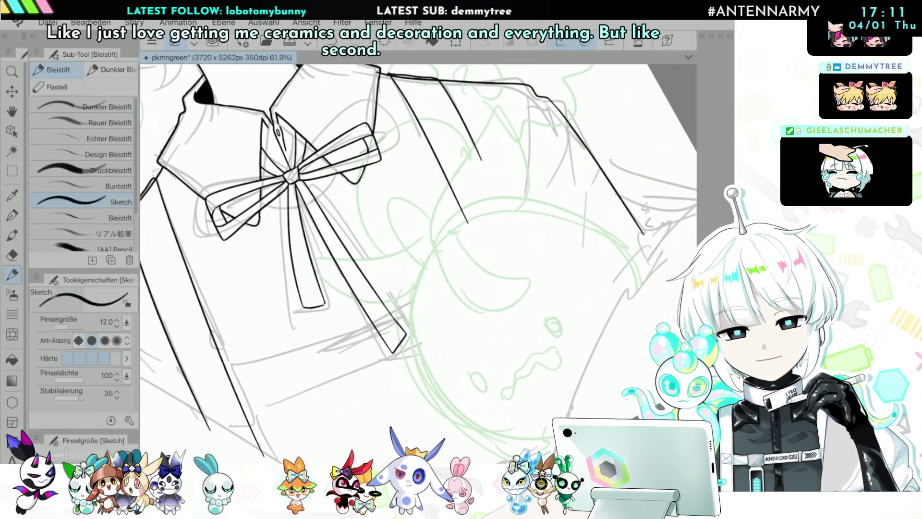
pyautogui.press('-')
pyautogui.press('-')
pyautogui.scroll(-3, 418, 264)
pyautogui.scroll(3, 417, 264)
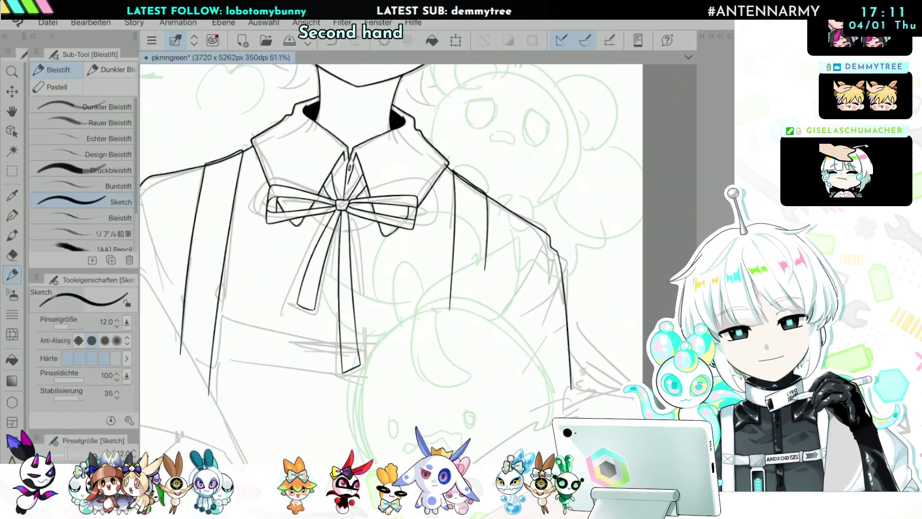
pyautogui.scroll(2, 418, 264)
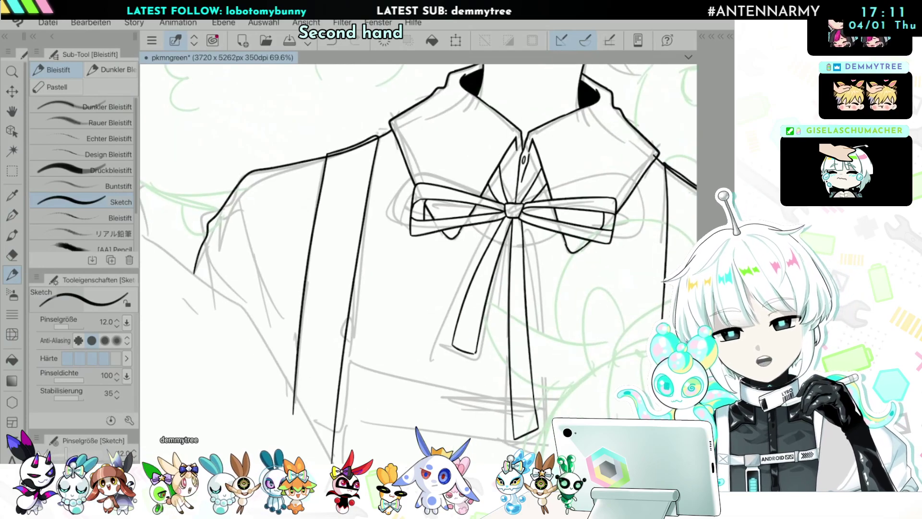
pyautogui.hotkey('ctrl', '0')
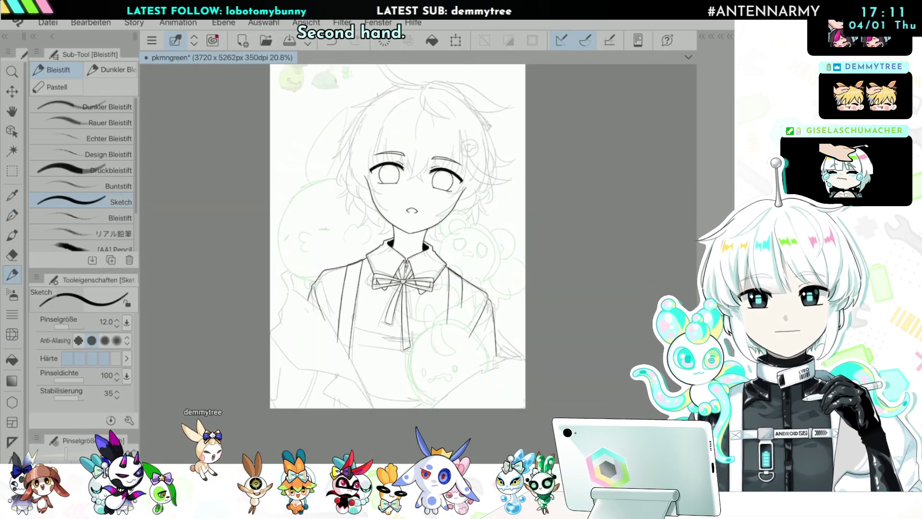
# Step: Ink one inner fold line on each shirt sleeve, running diagonally down from the shoulder
pyautogui.scroll(5, 446, 235)
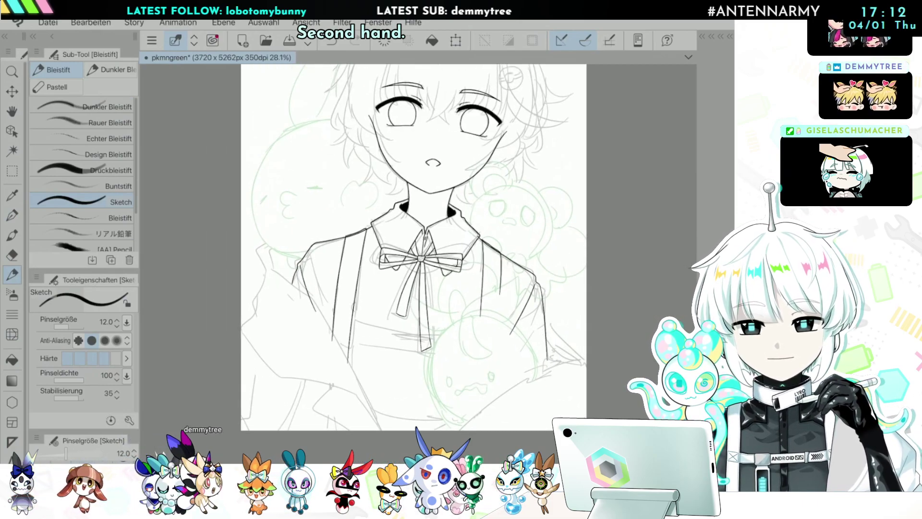
pyautogui.scroll(-2, 418, 264)
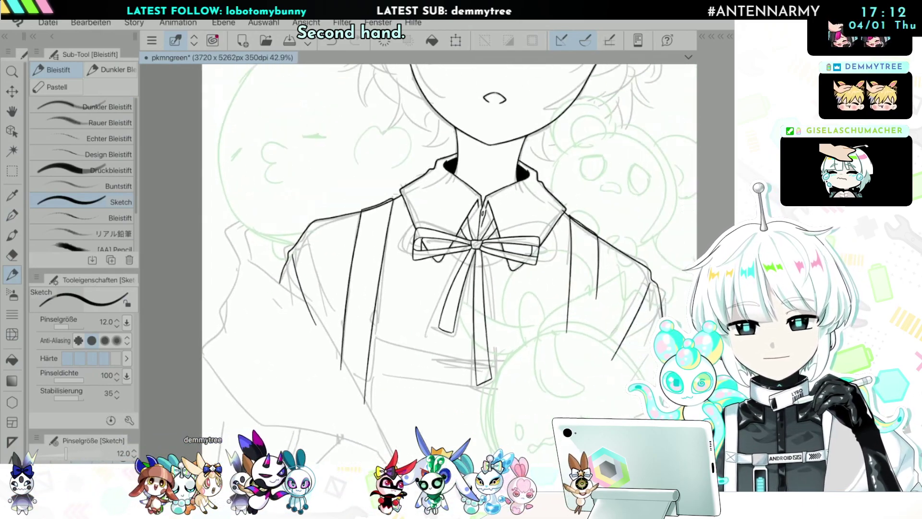
pyautogui.scroll(2, 418, 264)
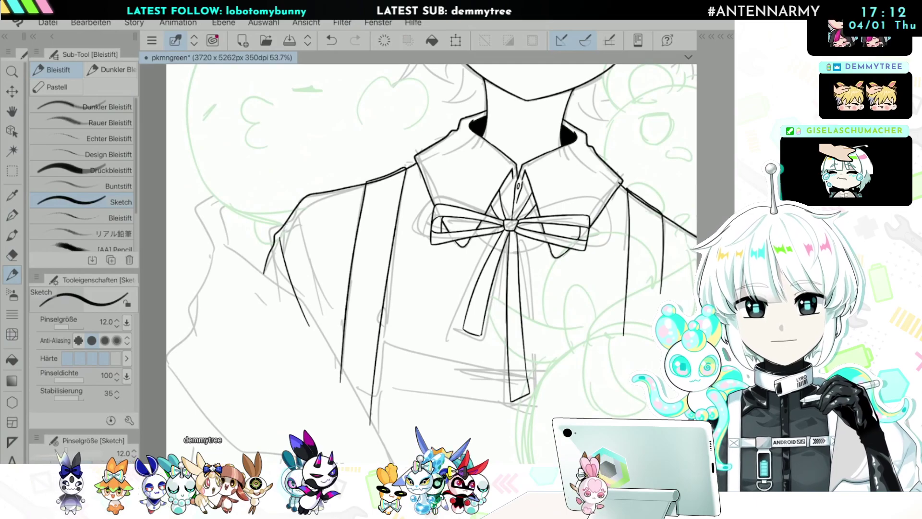
# Step: Ink the inner edge of the slipped-down jacket on the left, from its raised tip diagonally across the strap
pyautogui.scroll(1, 446, 235)
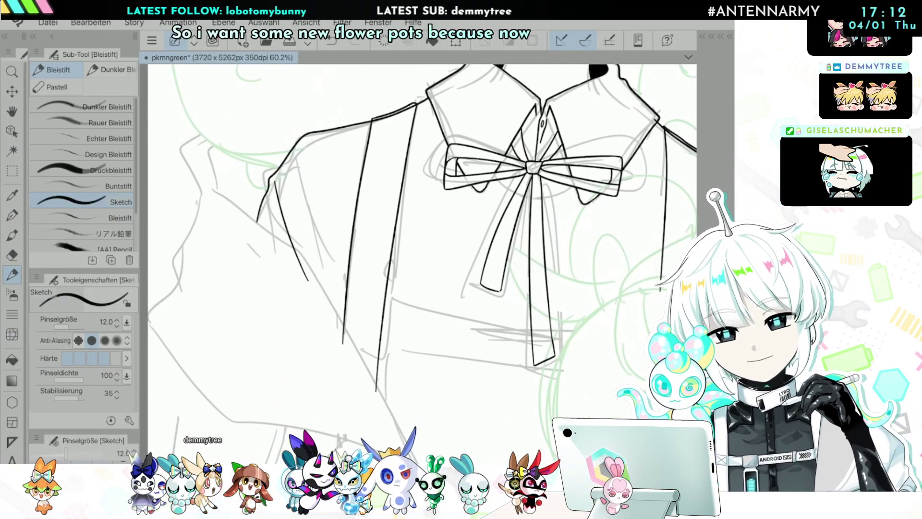
pyautogui.moveTo(222, 135); pyautogui.dragTo(210, 176)
pyautogui.scroll(-1, 447, 236)
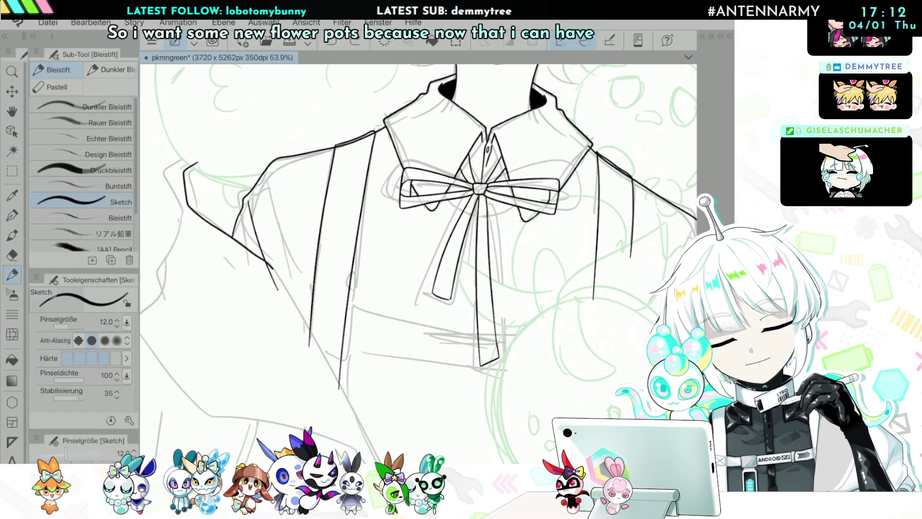
pyautogui.scroll(2, 447, 235)
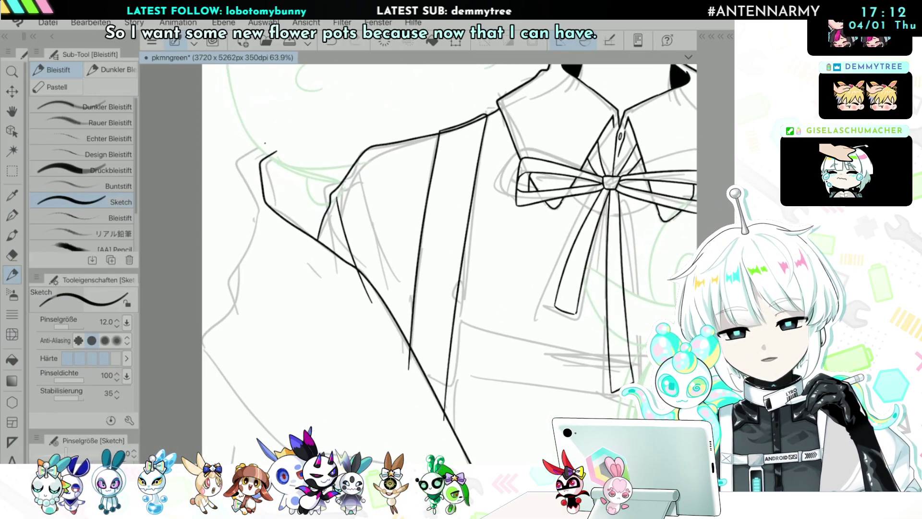
pyautogui.moveTo(260, 213)
pyautogui.mouseDown()
pyautogui.moveTo(207, 356)
pyautogui.moveTo(268, 431)
pyautogui.mouseUp()
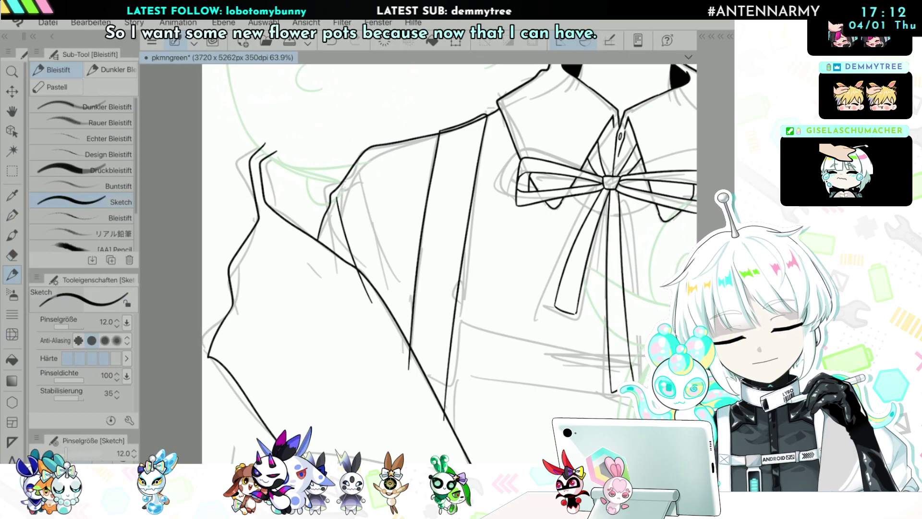
pyautogui.scroll(-3, 447, 264)
pyautogui.moveTo(250, 344); pyautogui.dragTo(339, 350)
pyautogui.scroll(3, 447, 264)
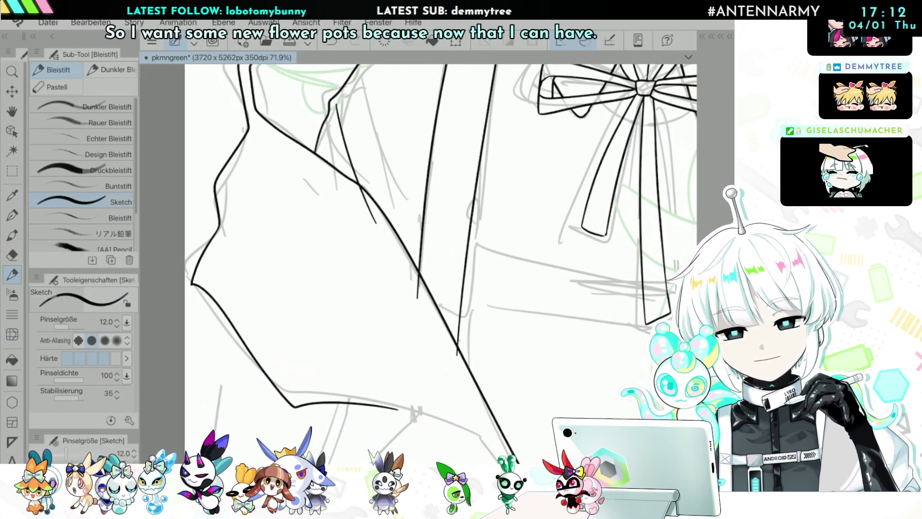
pyautogui.scroll(-1, 449, 240)
pyautogui.hotkey('ctrl', 'z')
# Step: Ink the left jacket sleeve's outer outline down to the elbow and its lower edge to the jacket front
pyautogui.moveTo(274, 151)
pyautogui.mouseDown()
pyautogui.moveTo(259, 164)
pyautogui.moveTo(265, 209)
pyautogui.mouseUp()
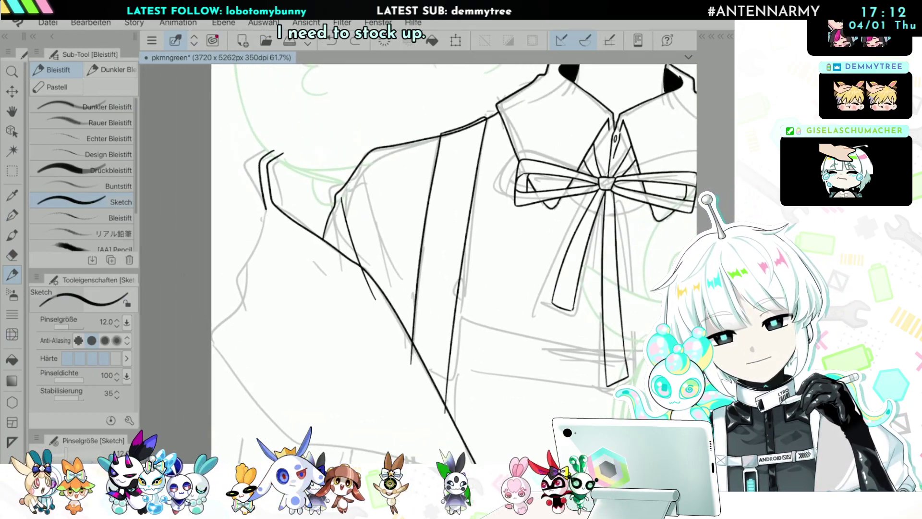
pyautogui.moveTo(268, 419); pyautogui.dragTo(312, 449)
pyautogui.scroll(-2, 449, 264)
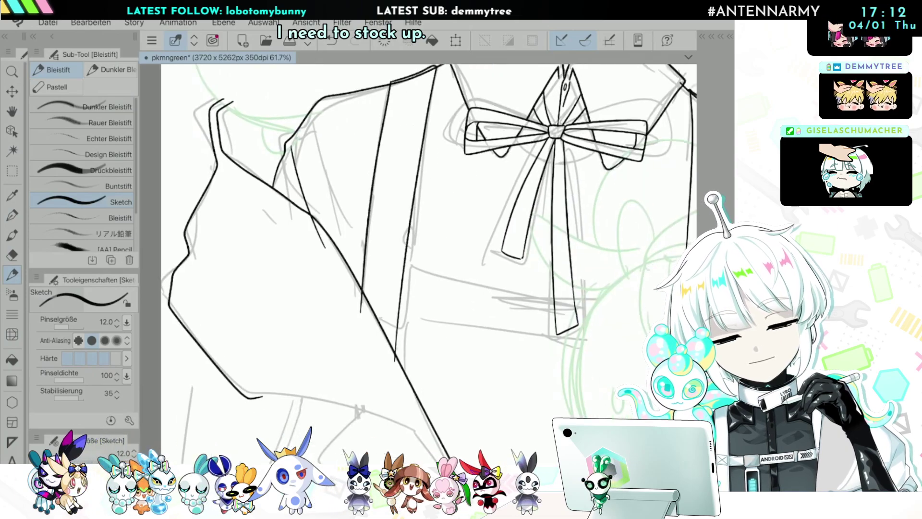
pyautogui.hscroll(2, 449, 264)
pyautogui.moveTo(199, 364); pyautogui.dragTo(254, 361)
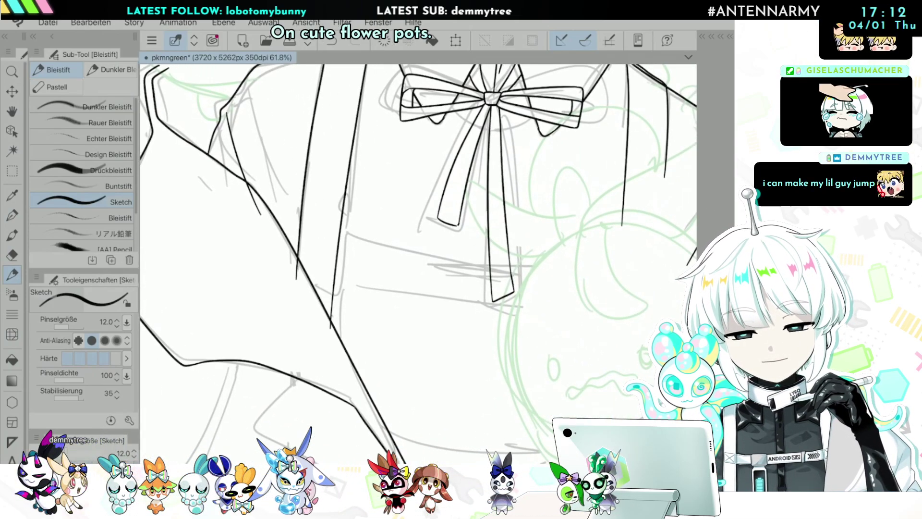
# Step: Ink the right side of the jacket with a long curved front edge and a double upper edge beside the arm
pyautogui.scroll(-4, 417, 264)
pyautogui.scroll(3, 418, 264)
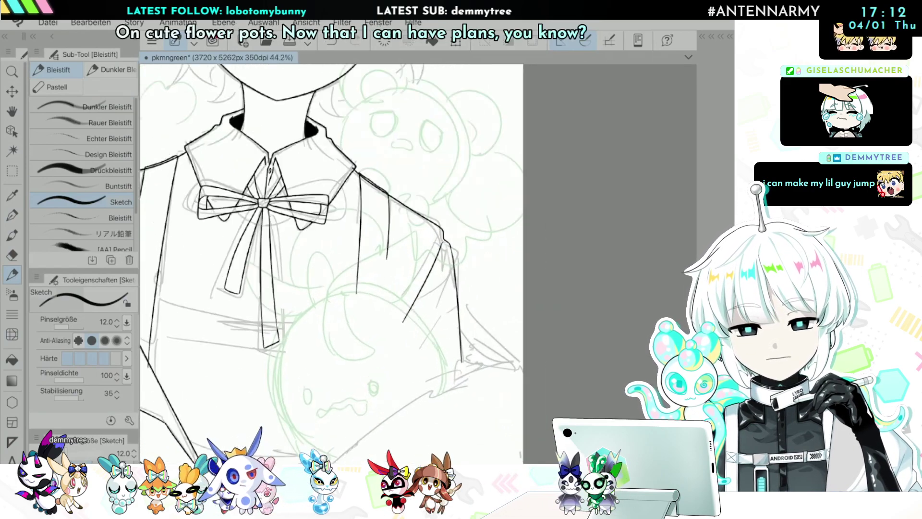
pyautogui.scroll(1, 331, 401)
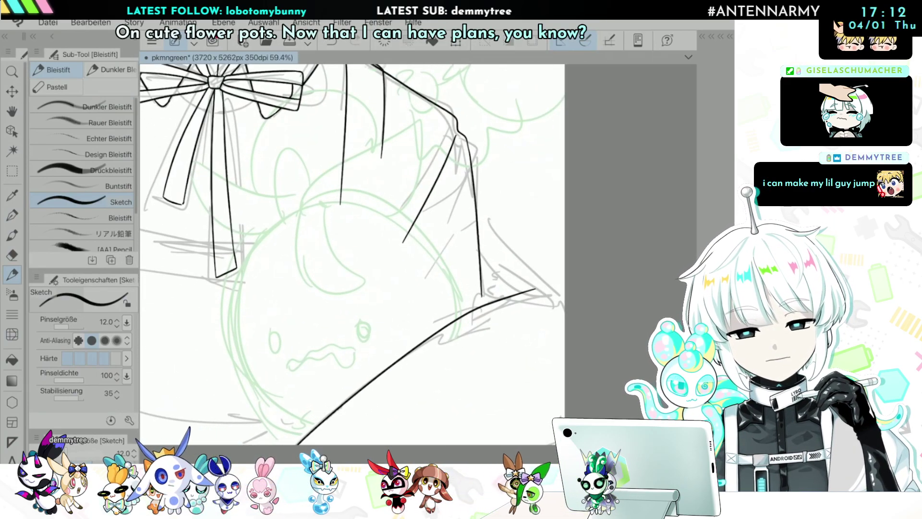
pyautogui.scroll(2, 418, 255)
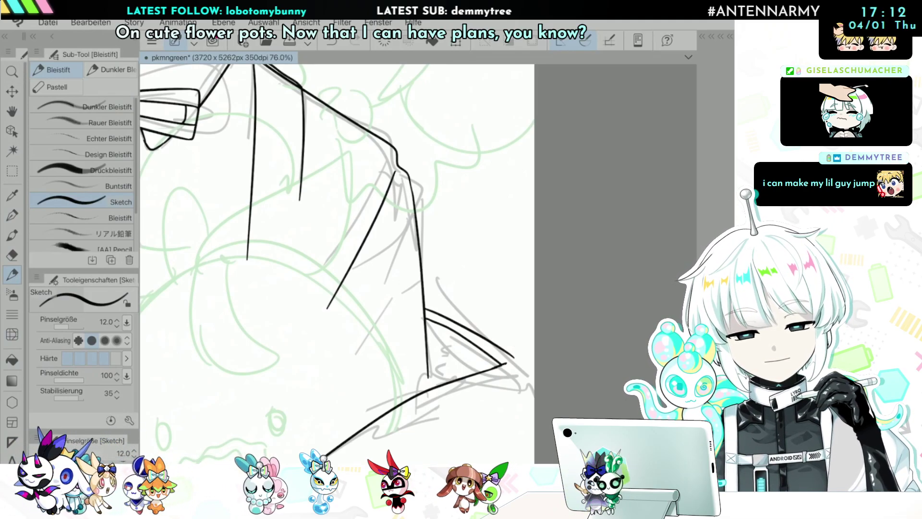
# Step: Ink the right jacket's outer edge from its pointed corner down to the canvas border
pyautogui.moveTo(526, 374); pyautogui.dragTo(504, 414)
pyautogui.hotkey('ctrl', 'z')
pyautogui.moveTo(511, 359); pyautogui.dragTo(534, 397)
pyautogui.moveTo(417, 288); pyautogui.dragTo(455, 193)
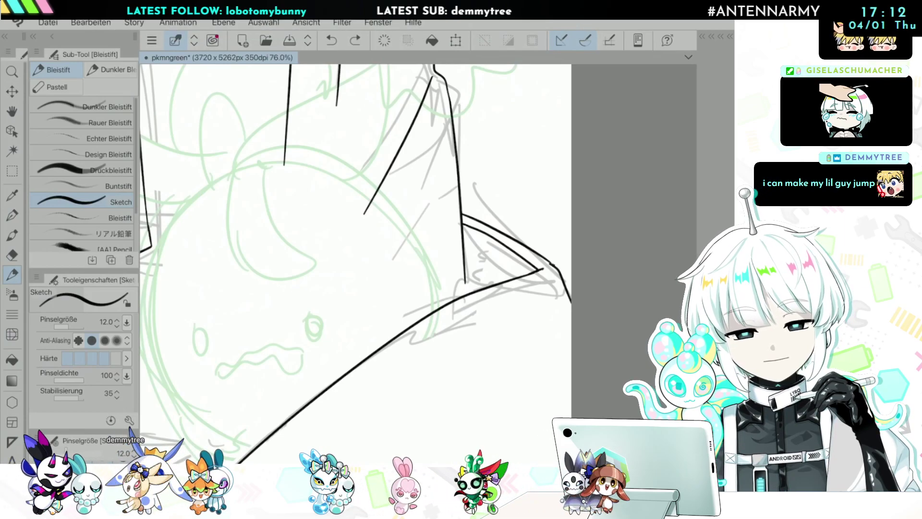
# Step: Switch to the Sanft 2 eraser at the crossing lines of the left sleeve, strap and jacket edge
pyautogui.scroll(-8, 418, 254)
pyautogui.scroll(3, 418, 254)
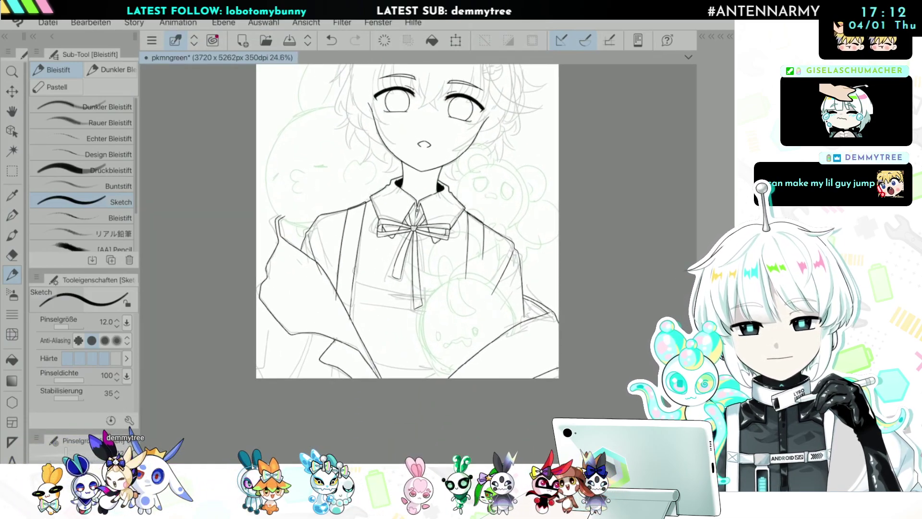
pyautogui.scroll(6, 336, 269)
pyautogui.press('e')
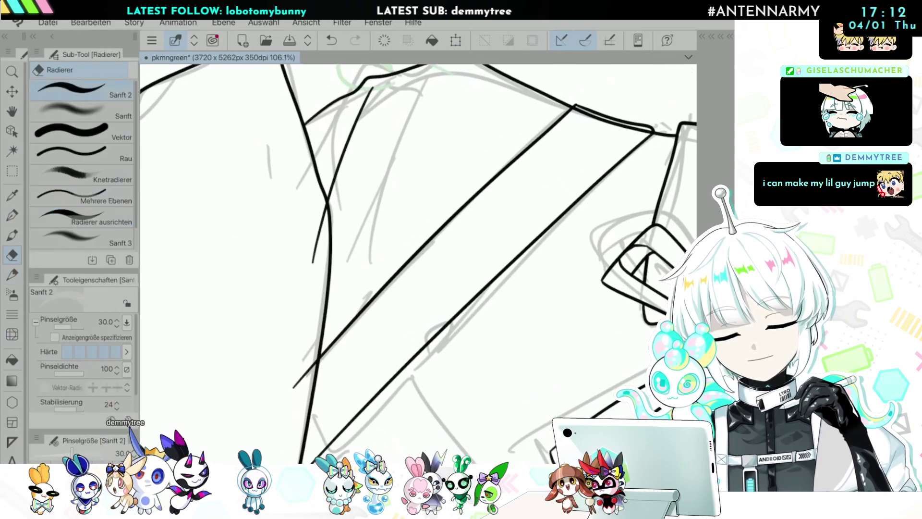
# Step: Erase the strap and sleeve fold line ends that overshoot the jacket edge, using the Sanft 2 eraser at size 25
pyautogui.moveTo(321, 213)
pyautogui.mouseDown()
pyautogui.moveTo(327, 206)
pyautogui.moveTo(313, 262)
pyautogui.mouseUp()
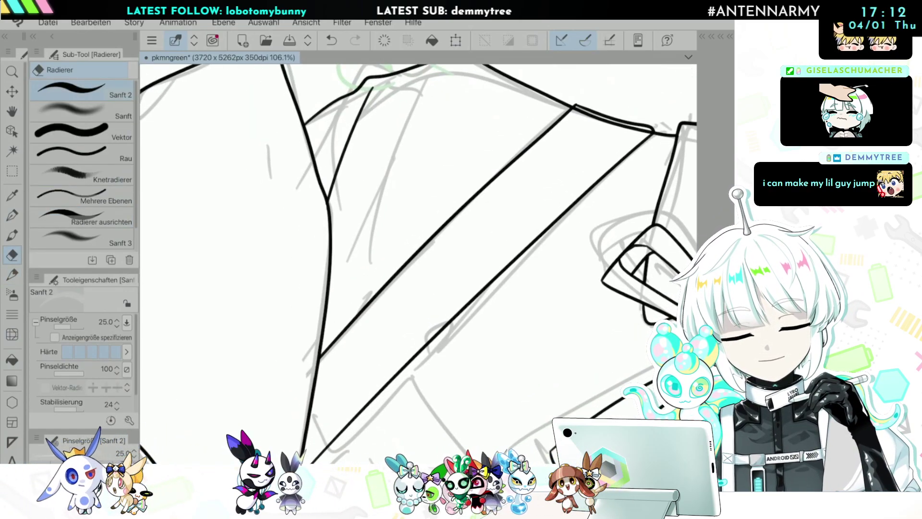
pyautogui.scroll(-7, 418, 263)
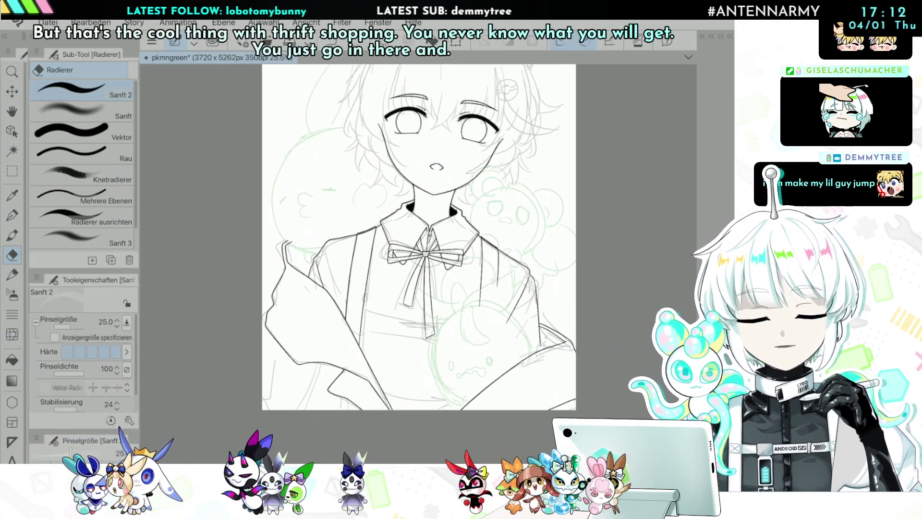
# Step: Switch from the eraser to the Sketch pencil and check the inked sleeves, jacket and bow across the figure
pyautogui.scroll(4, 569, 381)
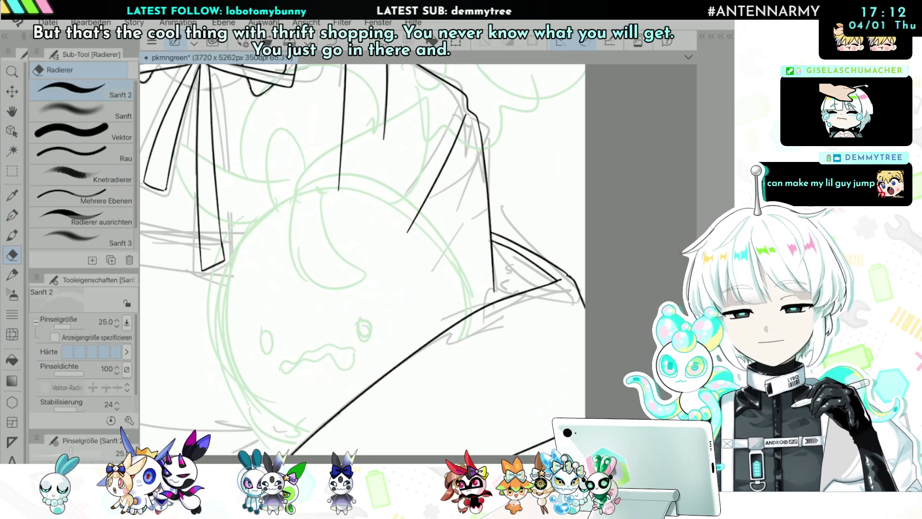
pyautogui.press('p')
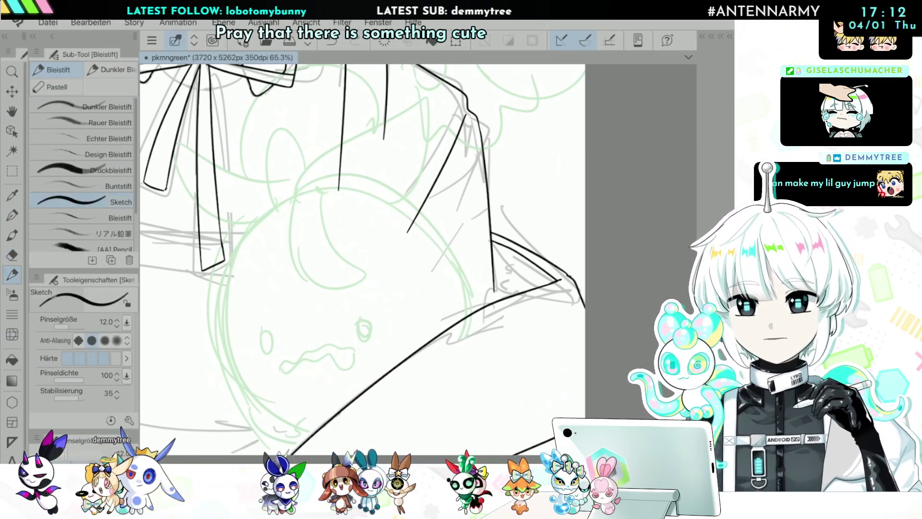
pyautogui.scroll(5, 456, 273)
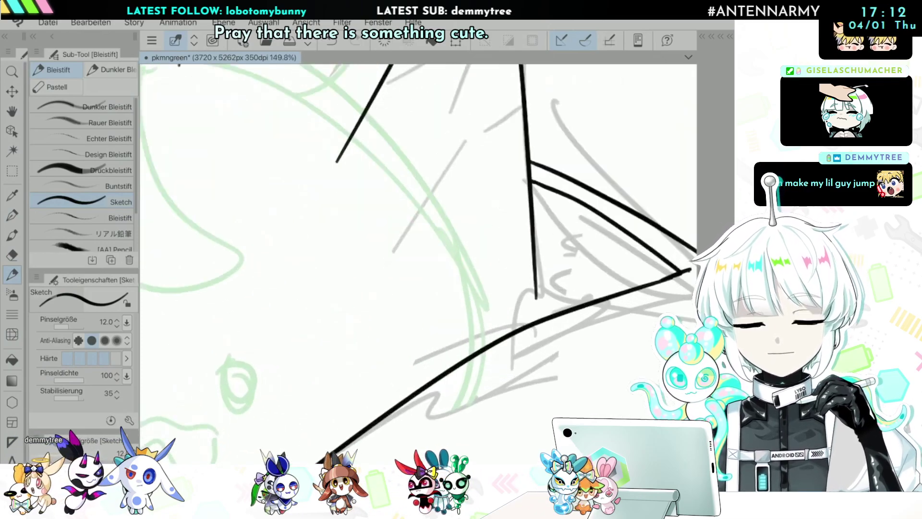
pyautogui.scroll(-8, 418, 264)
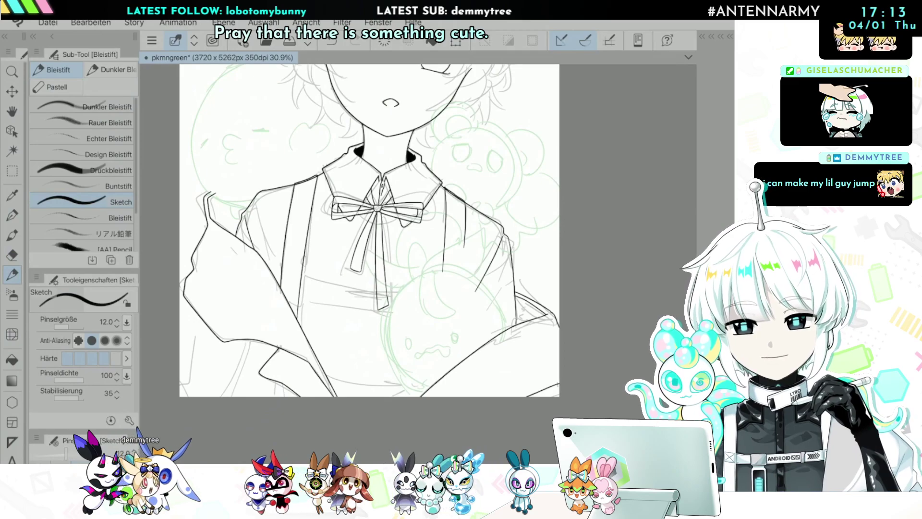
pyautogui.scroll(-3, 370, 249)
pyautogui.scroll(3, 369, 264)
pyautogui.scroll(-1, 417, 264)
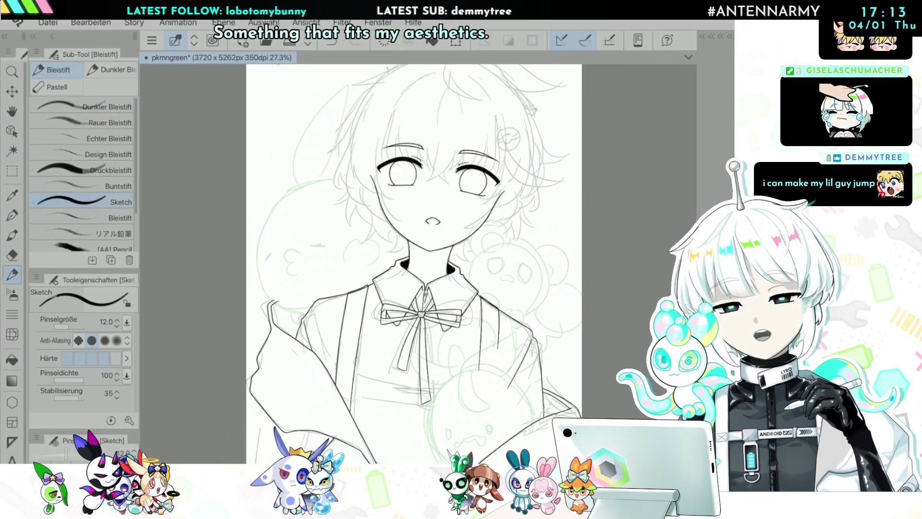
pyautogui.scroll(4, 423, 317)
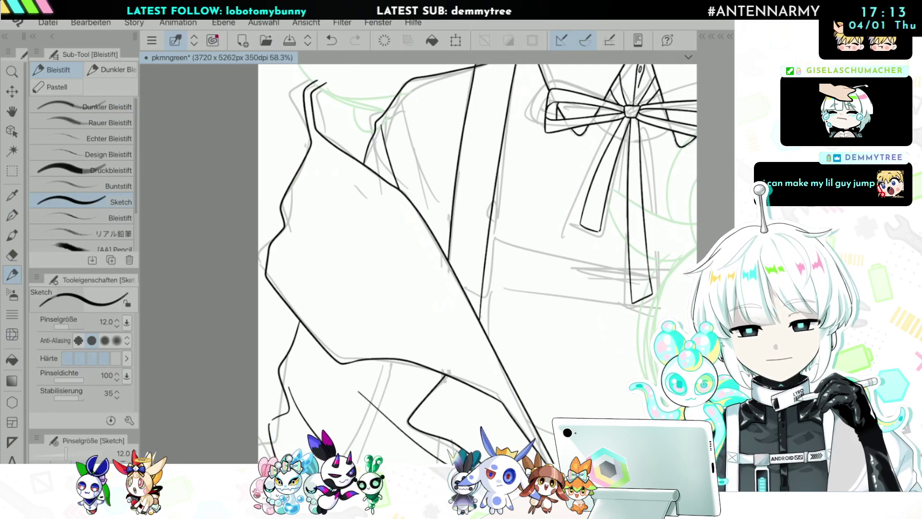
pyautogui.scroll(-5, 422, 260)
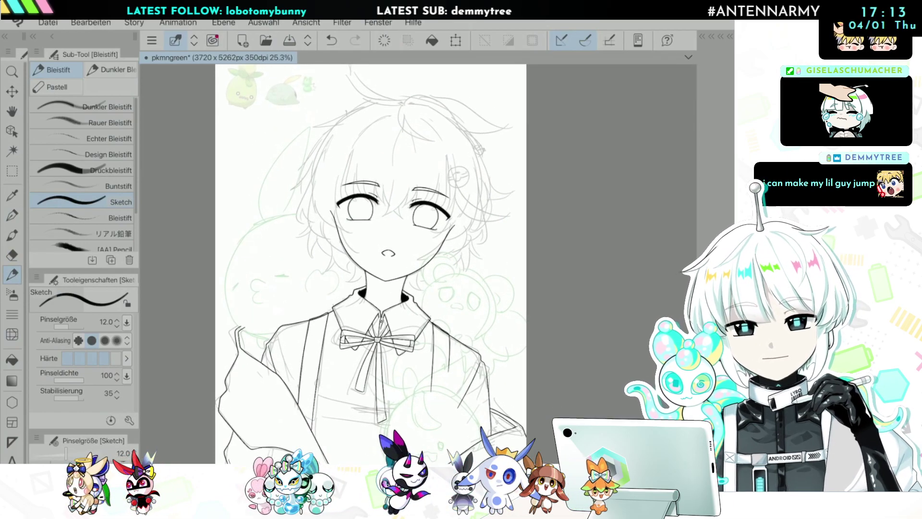
pyautogui.scroll(5, 417, 264)
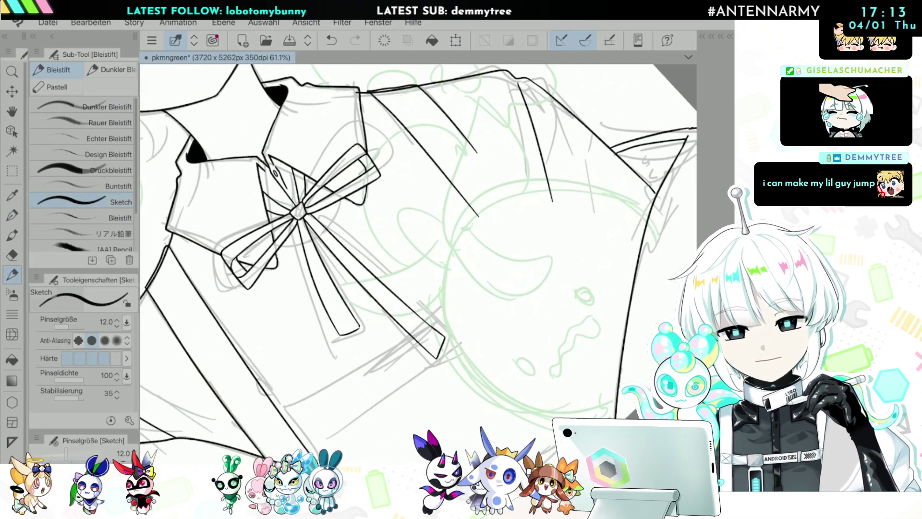
# Step: Try to ink the upper and lower edges of the chest band from the strap past the hanging bow ribbon
pyautogui.moveTo(279, 410); pyautogui.dragTo(460, 283)
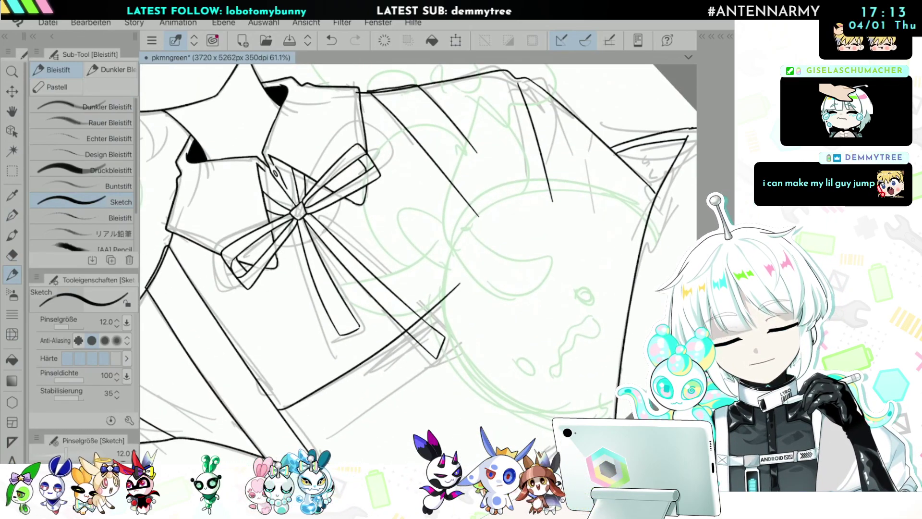
pyautogui.scroll(2, 417, 264)
pyautogui.moveTo(291, 399)
pyautogui.mouseDown()
pyautogui.moveTo(437, 316)
pyautogui.moveTo(519, 251)
pyautogui.mouseUp()
pyautogui.scroll(-4, 418, 264)
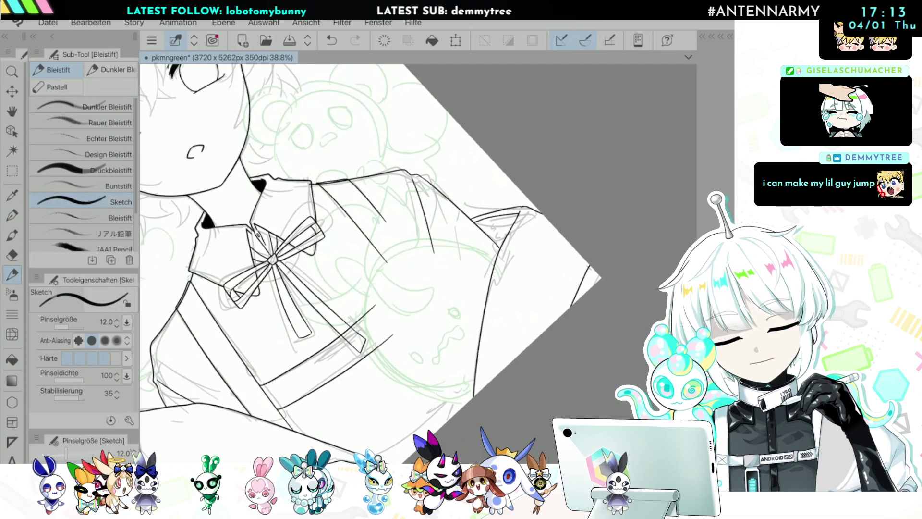
pyautogui.scroll(-4, 417, 264)
pyautogui.scroll(3, 418, 264)
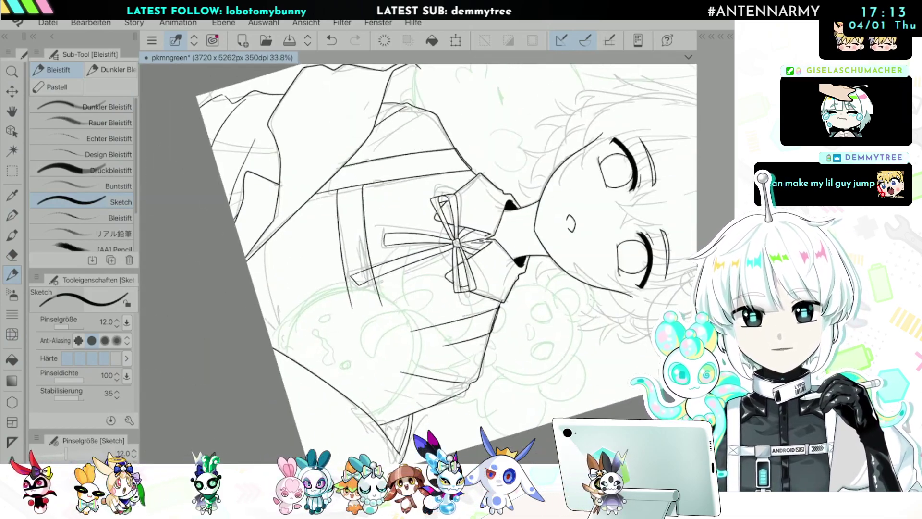
pyautogui.scroll(5, 417, 264)
# Step: Undo both chest band strokes and try inking the band's two edges again from a rotated view
pyautogui.hotkey('ctrl', 'z')
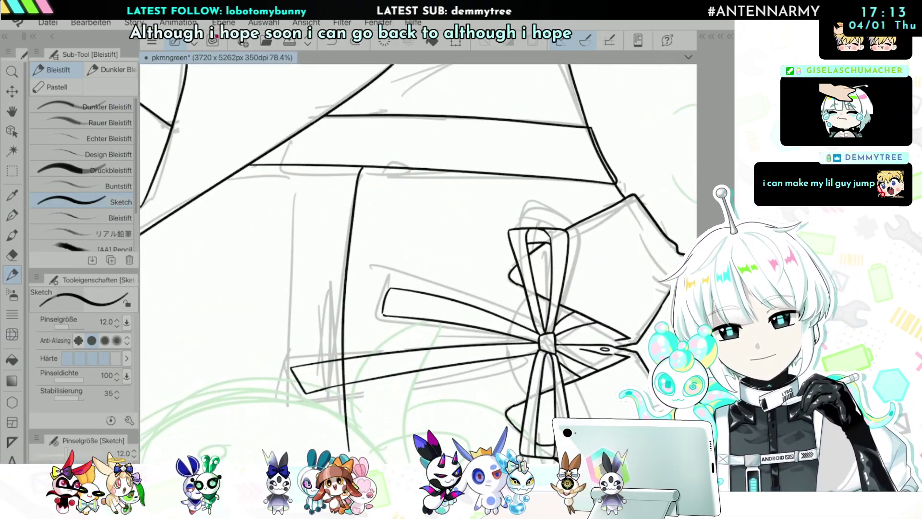
pyautogui.hotkey('ctrl', 'z')
pyautogui.moveTo(302, 166)
pyautogui.mouseDown()
pyautogui.moveTo(289, 308)
pyautogui.moveTo(292, 426)
pyautogui.mouseUp()
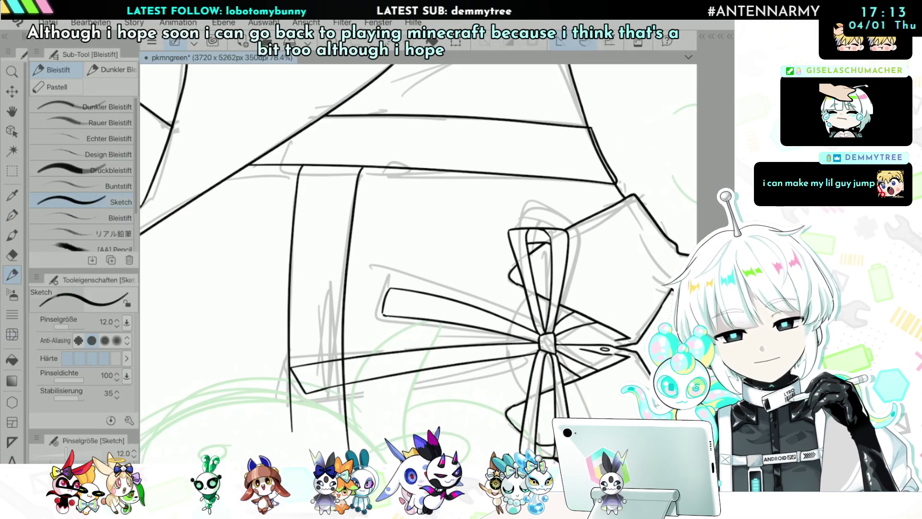
pyautogui.scroll(-5, 418, 264)
pyautogui.scroll(2, 417, 264)
pyautogui.scroll(2, 417, 264)
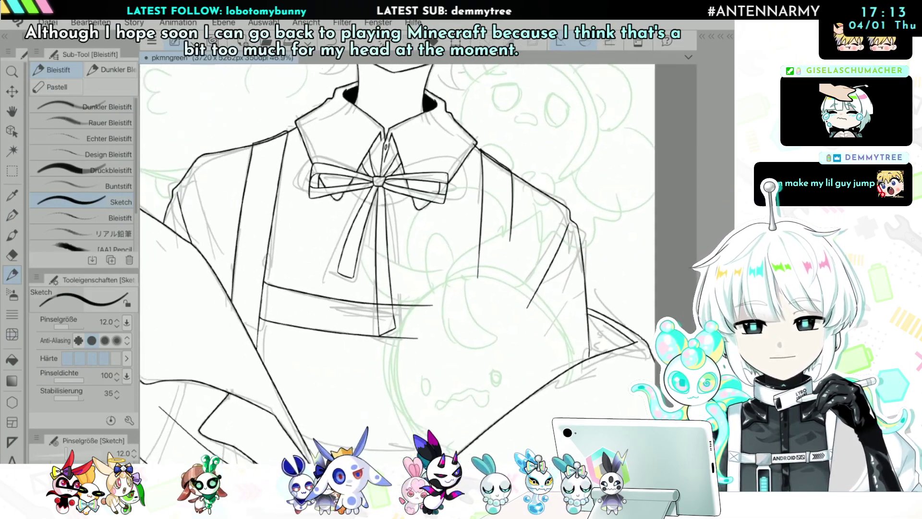
# Step: Undo the redrawn chest band edges and try a fresh stroke for the upper edge across the ribbon
pyautogui.scroll(-3, 418, 264)
pyautogui.scroll(5, 418, 264)
pyautogui.hotkey('ctrl', 'z')
pyautogui.hscroll(-1, 418, 264)
pyautogui.hotkey('ctrl', 'z')
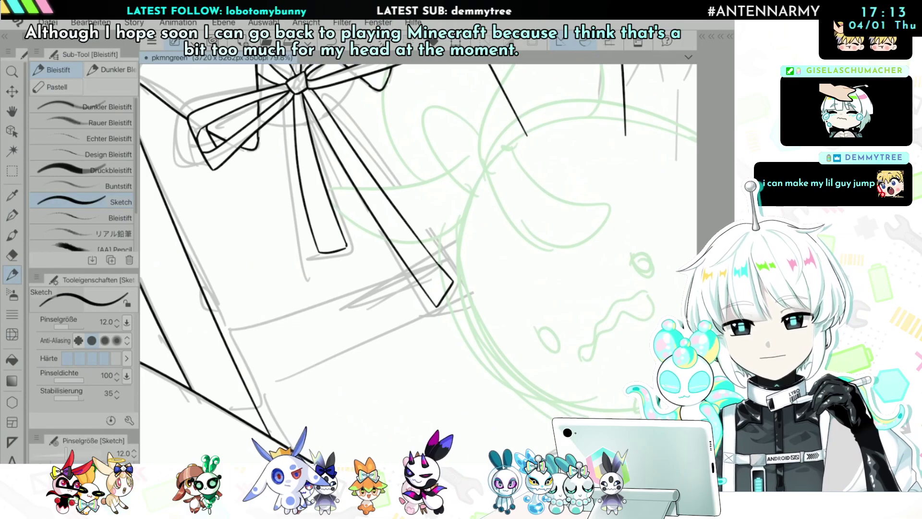
pyautogui.moveTo(225, 335)
pyautogui.mouseDown()
pyautogui.moveTo(428, 264)
pyautogui.moveTo(524, 212)
pyautogui.mouseUp()
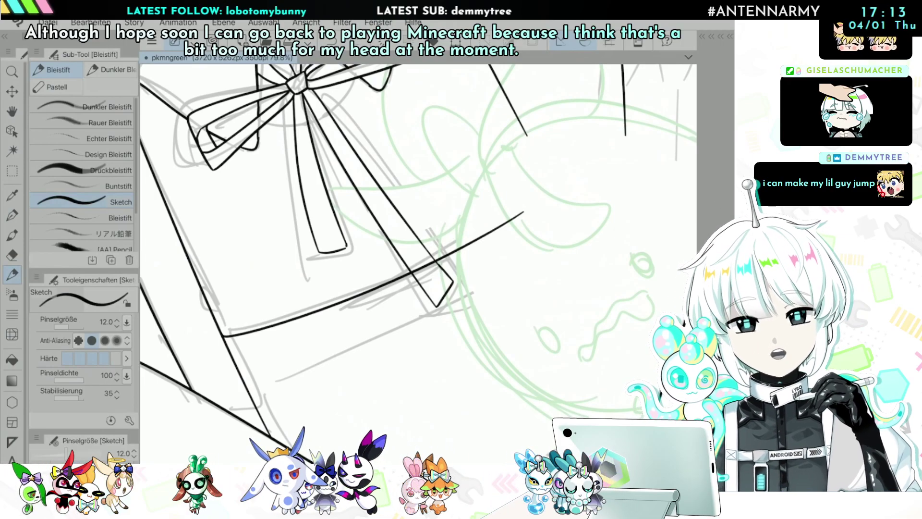
pyautogui.scroll(-3, 418, 264)
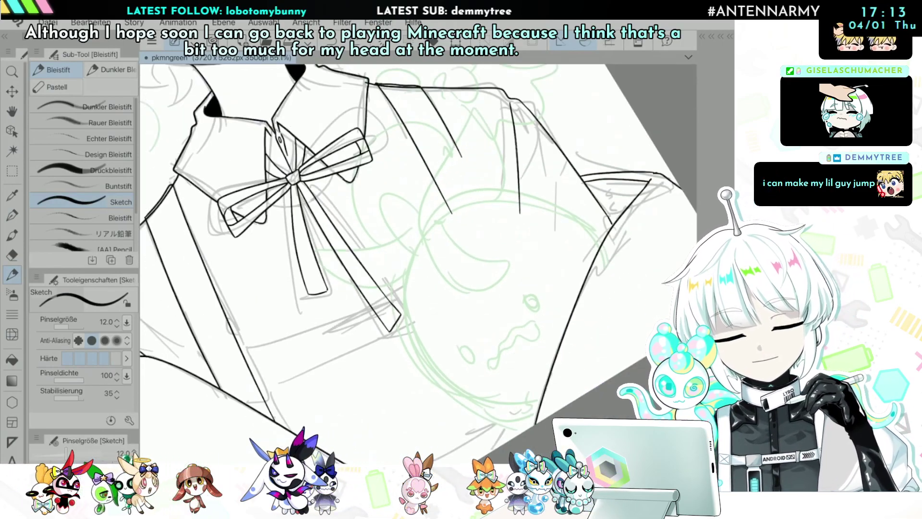
pyautogui.scroll(2, 246, 365)
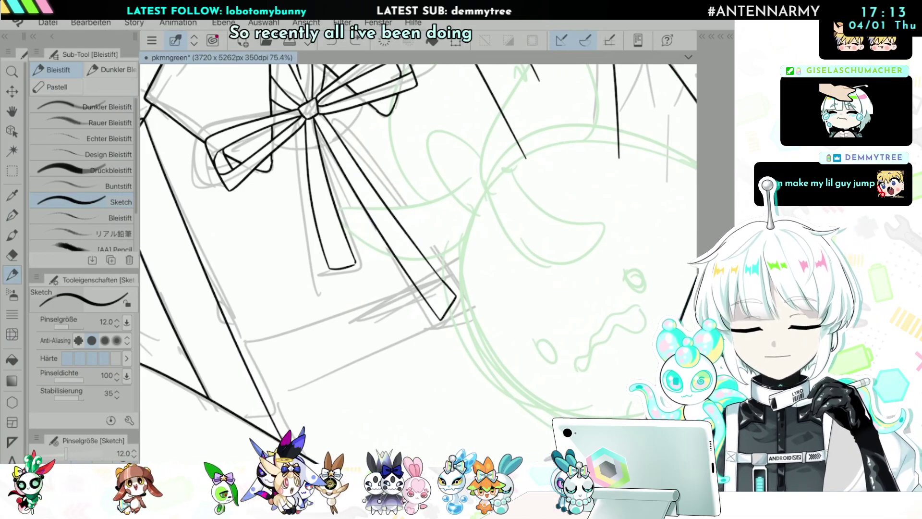
# Step: Ink the chest band's upper and lower edges as two parallel lines from the strap to just past the ribbon
pyautogui.scroll(2, 365, 372)
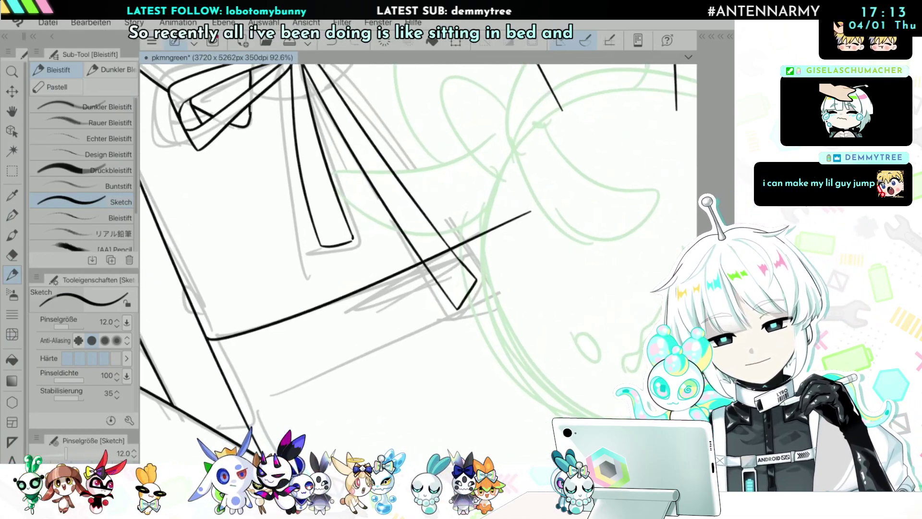
pyautogui.moveTo(296, 312); pyautogui.dragTo(519, 206)
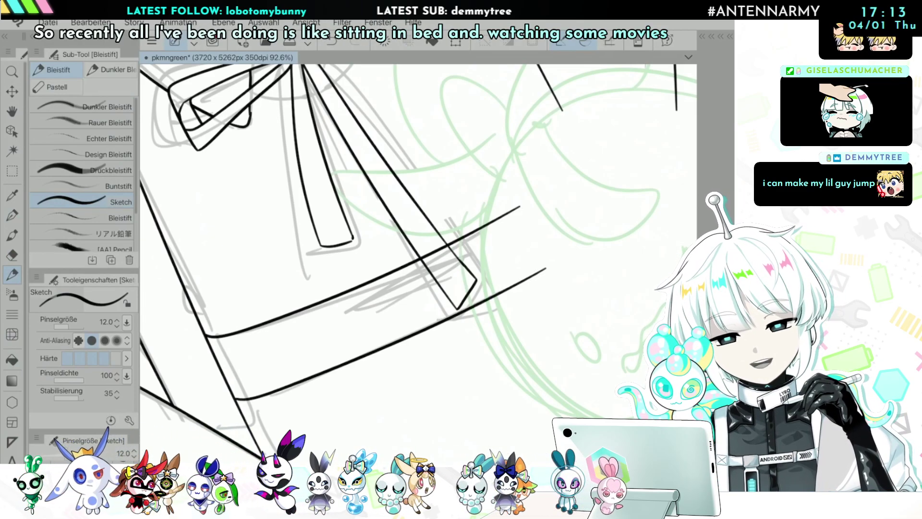
pyautogui.scroll(-6, 418, 263)
pyautogui.scroll(3, 418, 263)
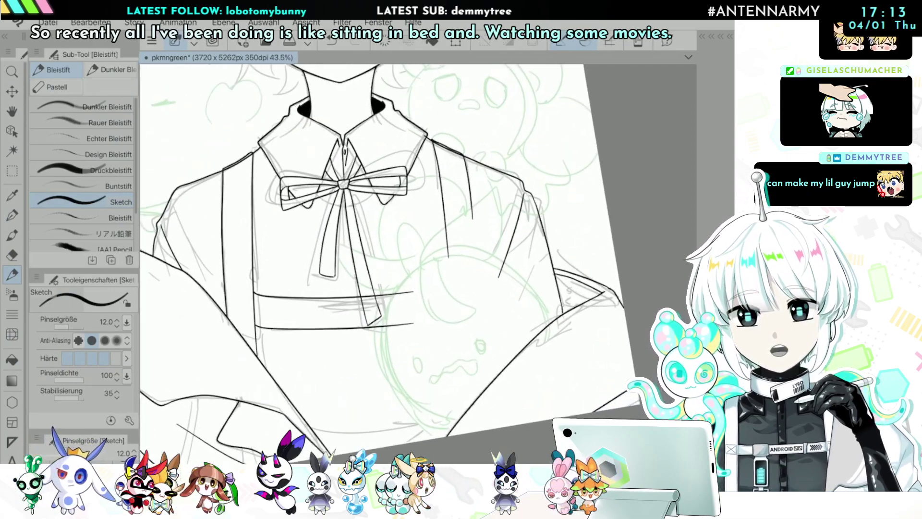
# Step: Erase the part of the chest band's upper edge that crosses the hanging bow ribbon
pyautogui.scroll(5, 406, 300)
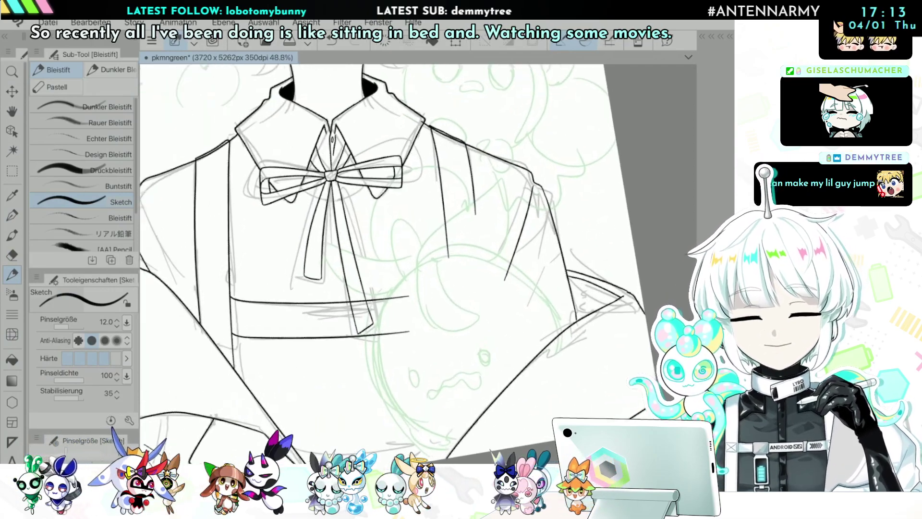
pyautogui.press('e')
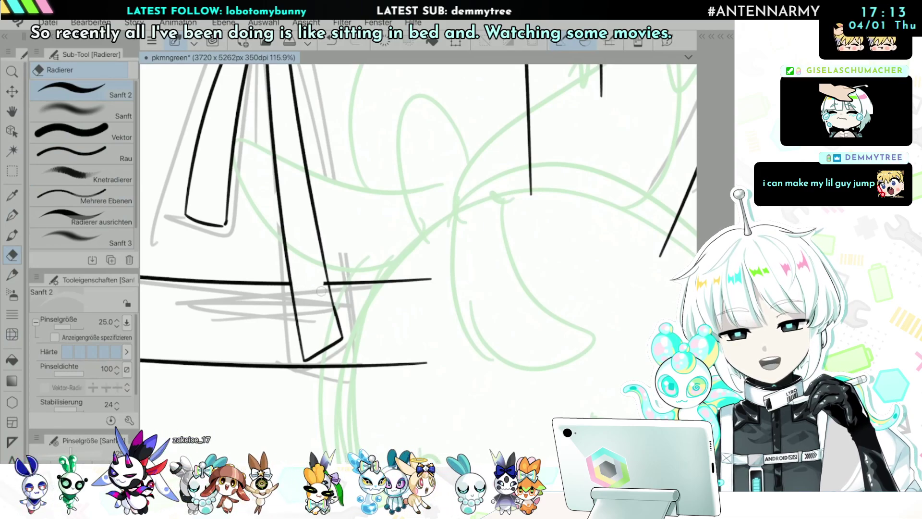
pyautogui.scroll(-3, 446, 308)
pyautogui.scroll(-2, 446, 288)
pyautogui.scroll(5, 418, 240)
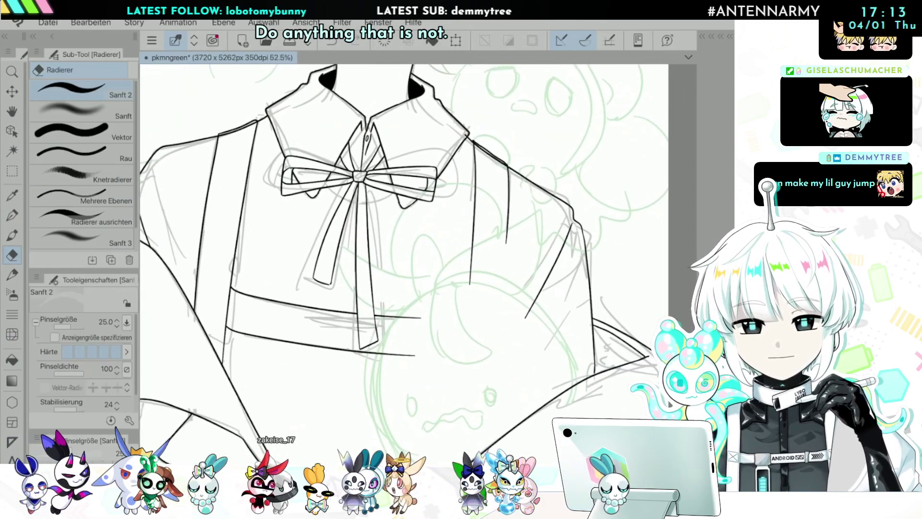
# Step: Set the eraser size to 12 and remove the doubled shoulder line beneath the top end of the strap
pyautogui.scroll(5, 418, 308)
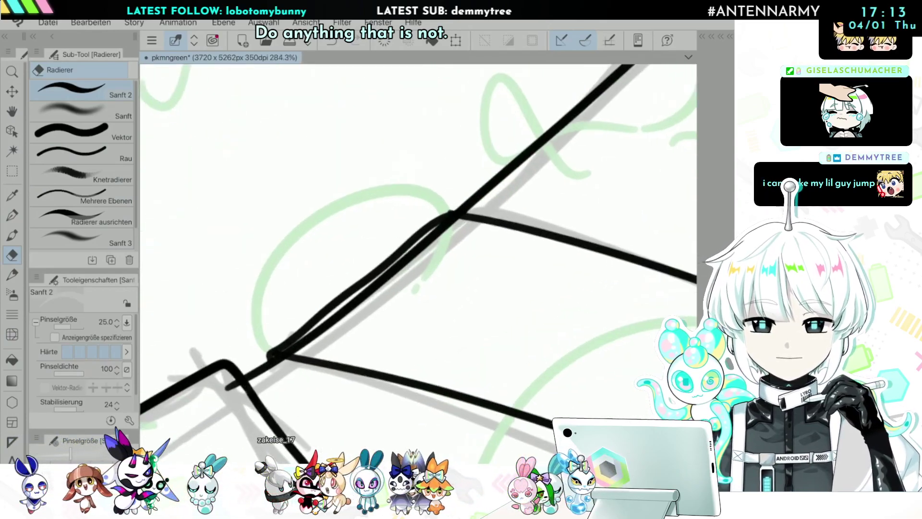
pyautogui.press('[')
pyautogui.press('[')
pyautogui.press('[')
pyautogui.press('[')
pyautogui.moveTo(309, 344)
pyautogui.mouseDown()
pyautogui.moveTo(331, 344)
pyautogui.moveTo(349, 317)
pyautogui.moveTo(489, 206)
pyautogui.mouseUp()
pyautogui.moveTo(330, 335)
pyautogui.mouseDown()
pyautogui.moveTo(510, 185)
pyautogui.moveTo(536, 175)
pyautogui.moveTo(326, 339)
pyautogui.mouseUp()
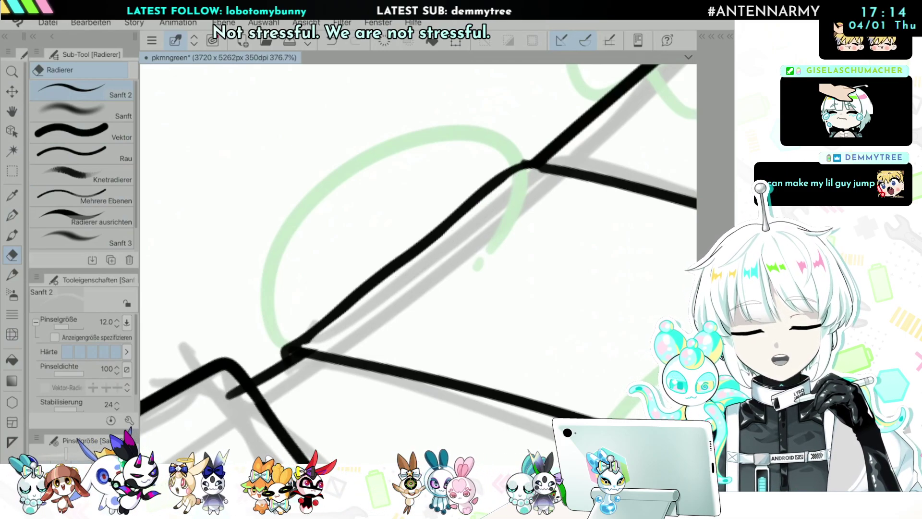
# Step: Examine the strap's joint with the shoulder and collar up close, and the line art of the whole figure
pyautogui.scroll(-6, 418, 263)
pyautogui.scroll(2, 417, 263)
pyautogui.scroll(-4, 417, 263)
pyautogui.scroll(5, 418, 263)
pyautogui.scroll(4, 331, 356)
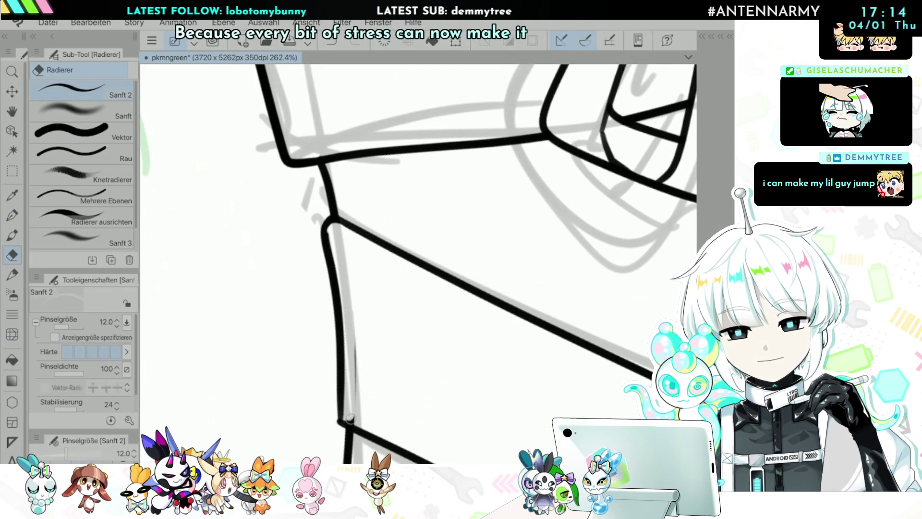
pyautogui.scroll(-6, 418, 240)
pyautogui.scroll(-3, 418, 240)
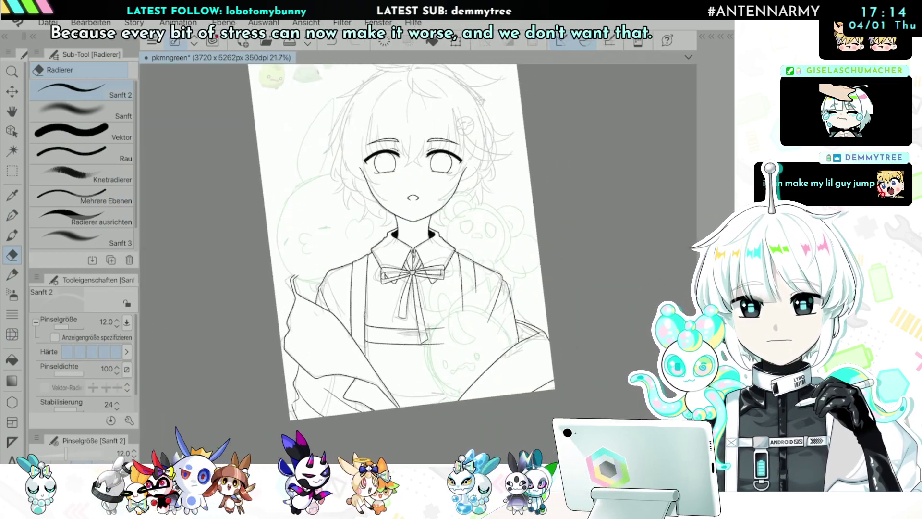
pyautogui.scroll(1, 509, 202)
pyautogui.scroll(1, 379, 240)
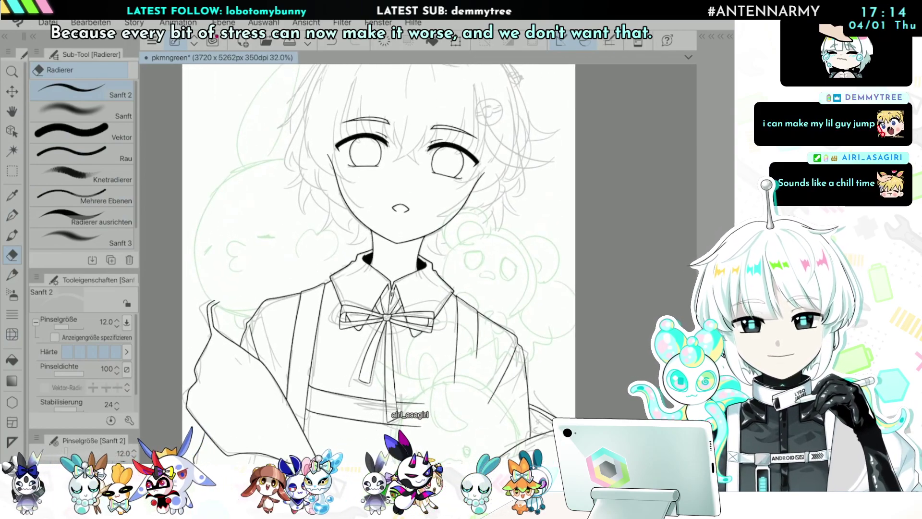
# Step: Set the eraser size to 40 and erase the notched section of the collar's outer edge on the figure's left-hand side
pyautogui.scroll(7, 370, 253)
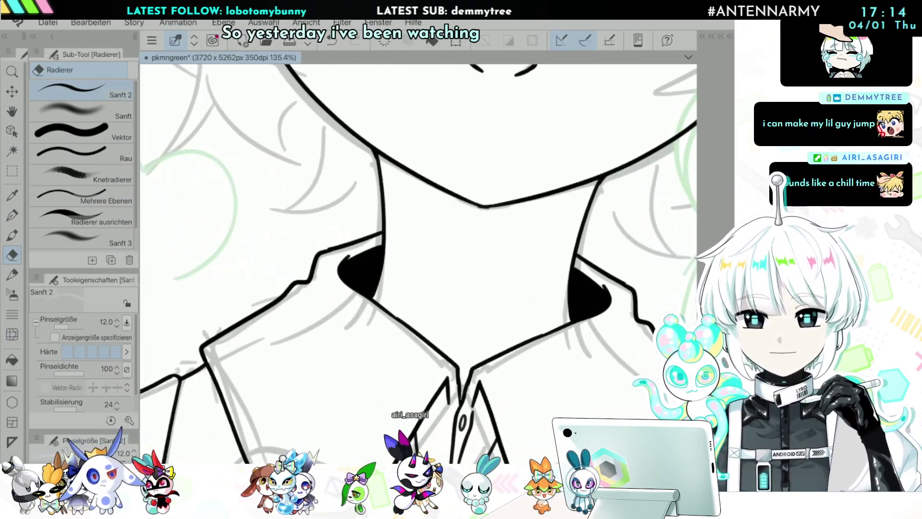
pyautogui.press(']')
pyautogui.press(']')
pyautogui.press(']')
pyautogui.press(']')
pyautogui.press(']')
pyautogui.press(']')
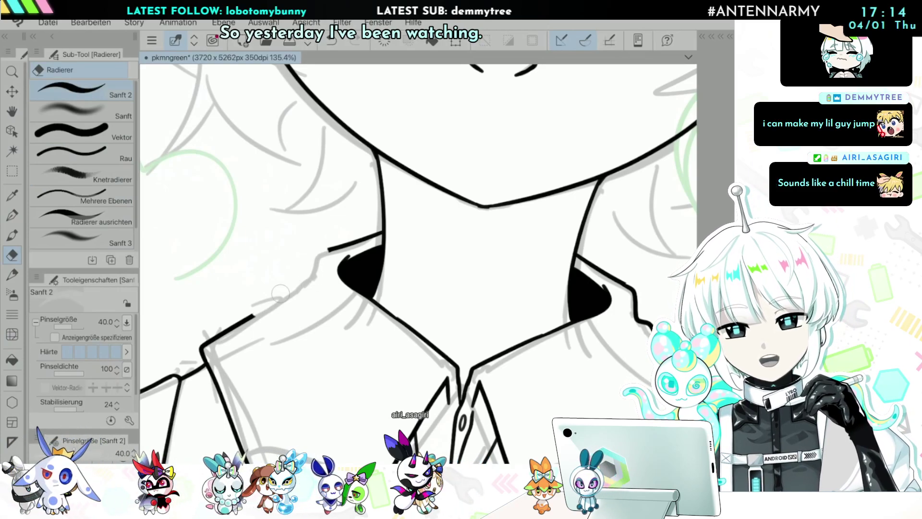
# Step: Redraw the erased collar edge with the Sketch pencil, forming a cleaner fold notch and a straight line to the tip
pyautogui.press('p')
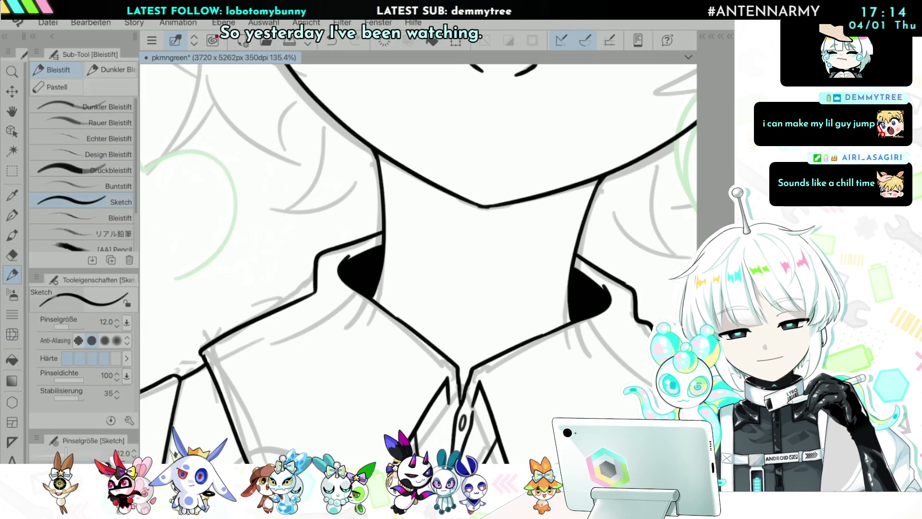
pyautogui.scroll(-6, 384, 288)
pyautogui.scroll(7, 471, 307)
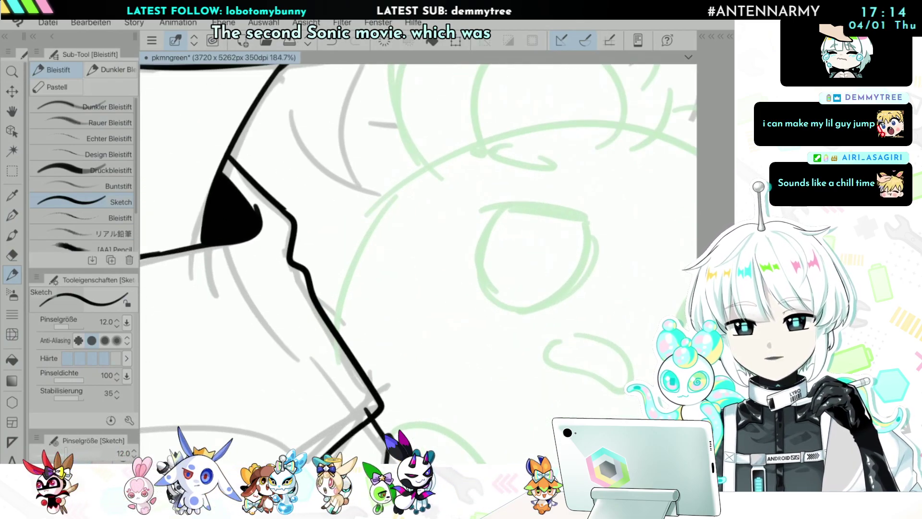
# Step: Erase the collar's notched outer edge on the figure's left-hand side again and redraw it with a sharper notch and straight line
pyautogui.press('e')
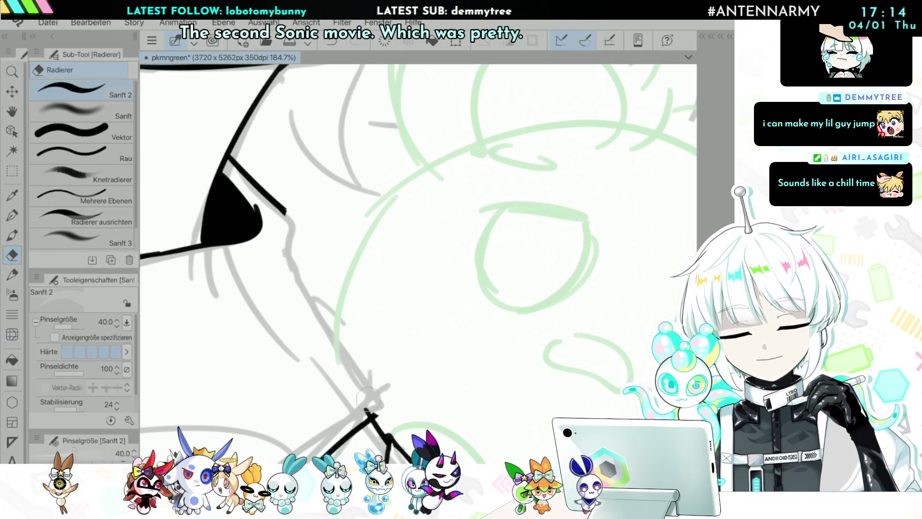
pyautogui.press('p')
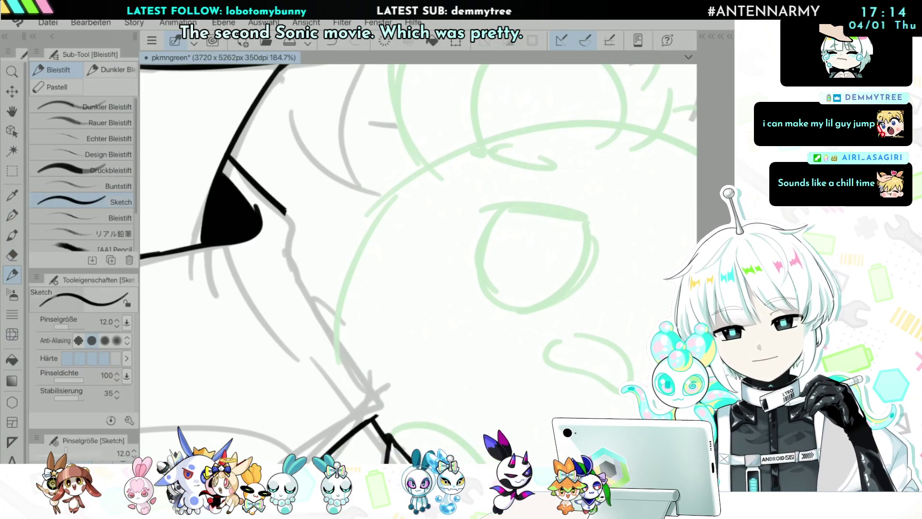
pyautogui.moveTo(279, 250); pyautogui.dragTo(384, 412)
pyautogui.scroll(-10, 419, 263)
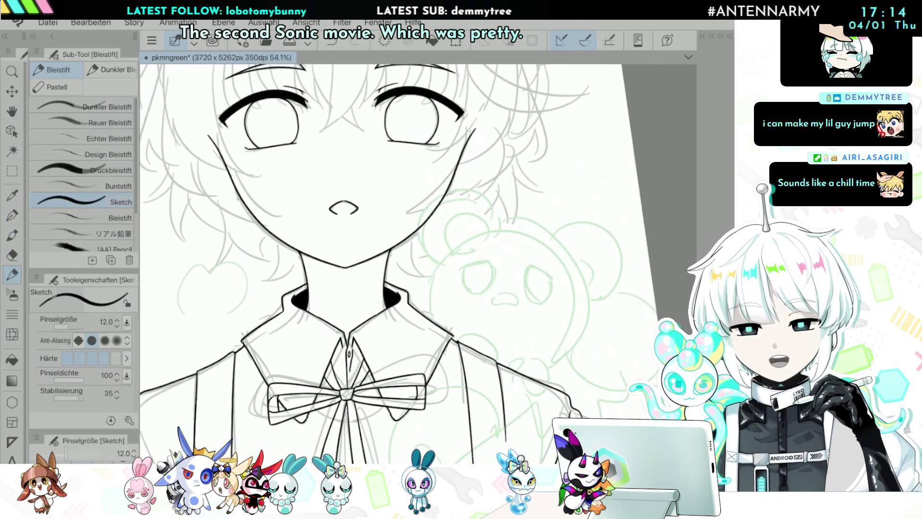
pyautogui.scroll(9, 423, 349)
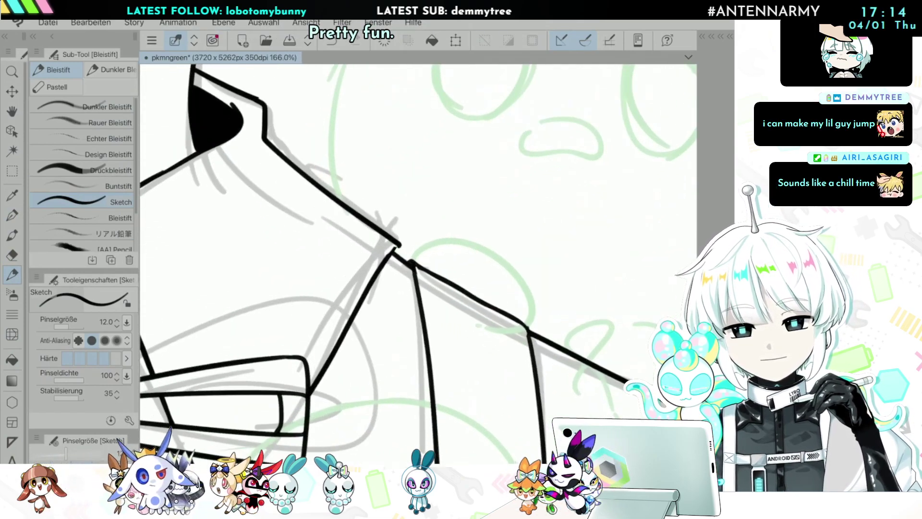
pyautogui.scroll(-8, 418, 249)
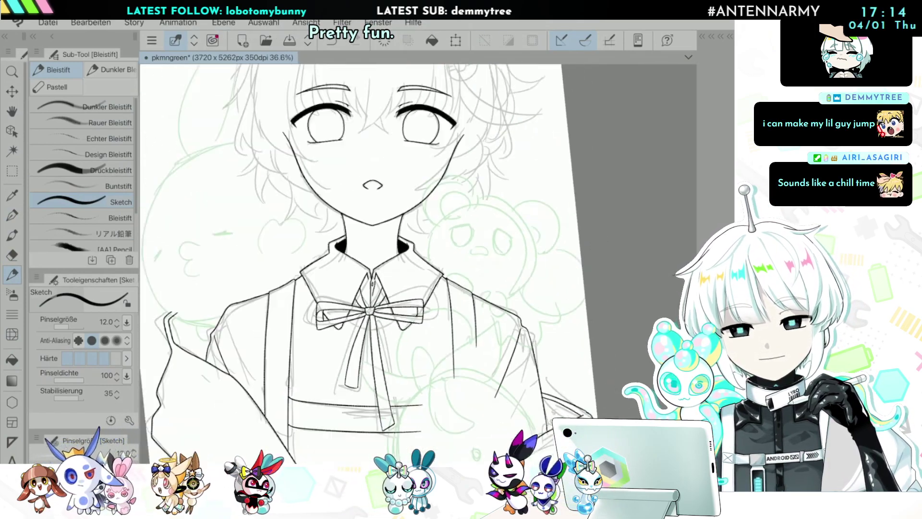
# Step: Fill the closed triangular area between the torso's edge and the jacket fold on the figure's left-hand side
pyautogui.scroll(-2, 418, 250)
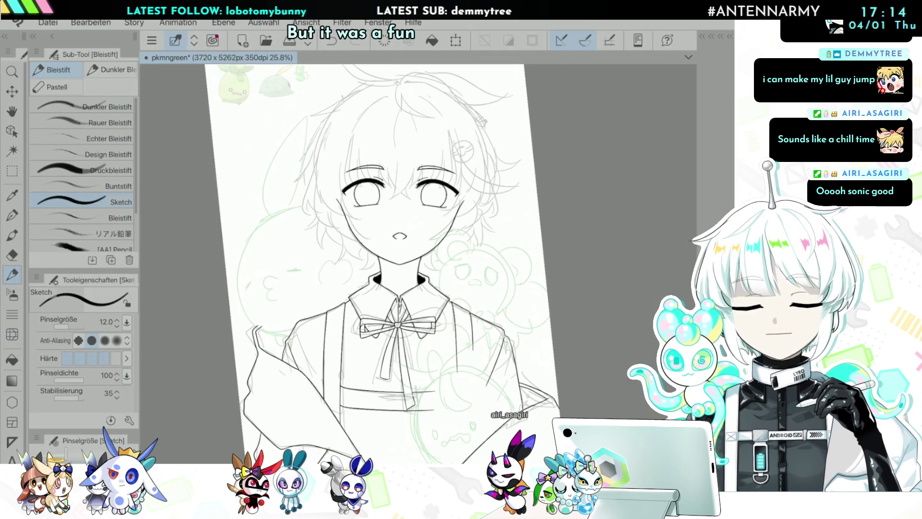
pyautogui.scroll(1, 496, 393)
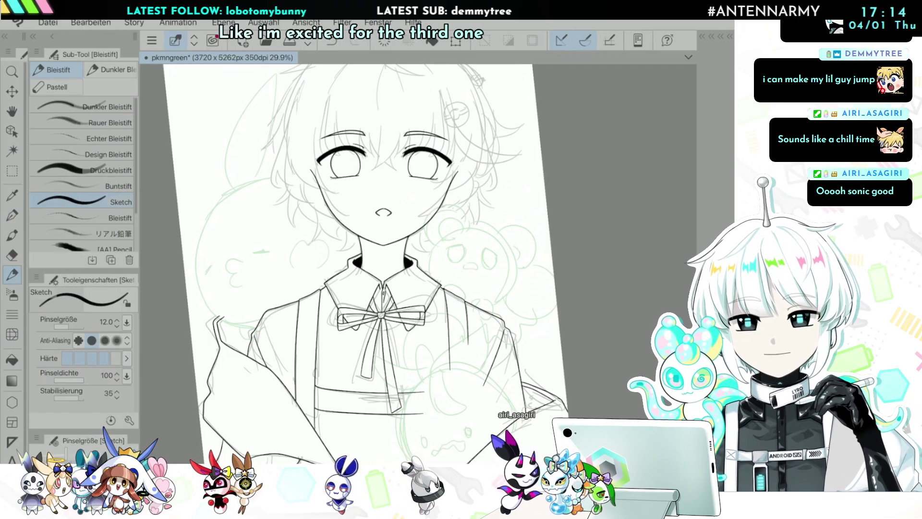
pyautogui.moveTo(381, 315); pyautogui.dragTo(319, 278)
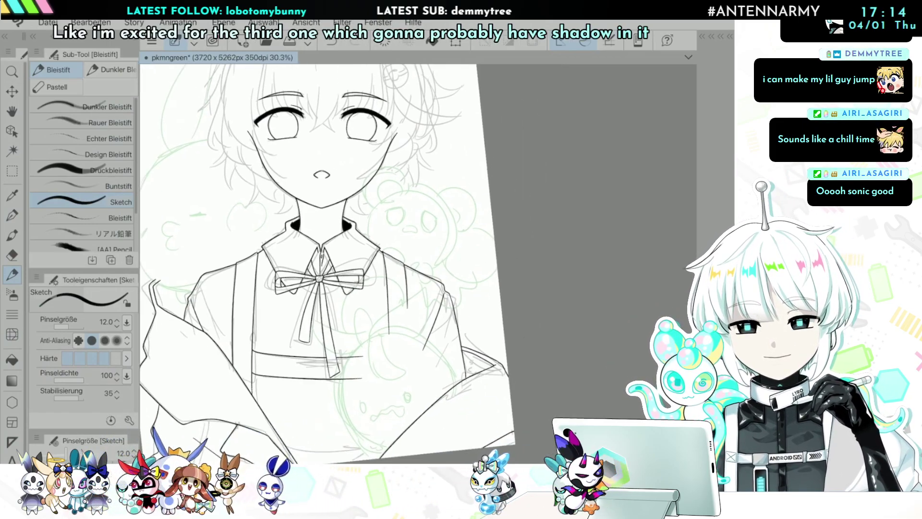
pyautogui.scroll(10, 475, 370)
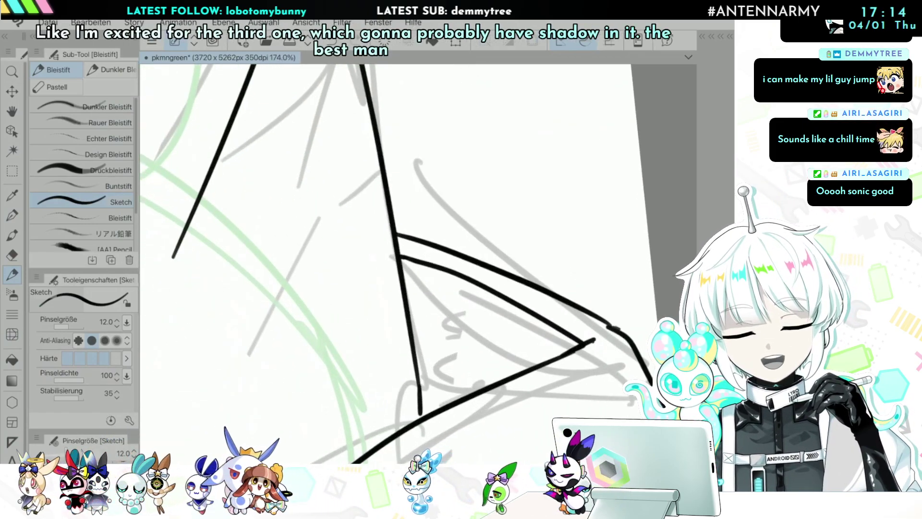
pyautogui.click(12, 359)
pyautogui.click(469, 336)
pyautogui.scroll(-10, 418, 264)
pyautogui.scroll(2, 417, 264)
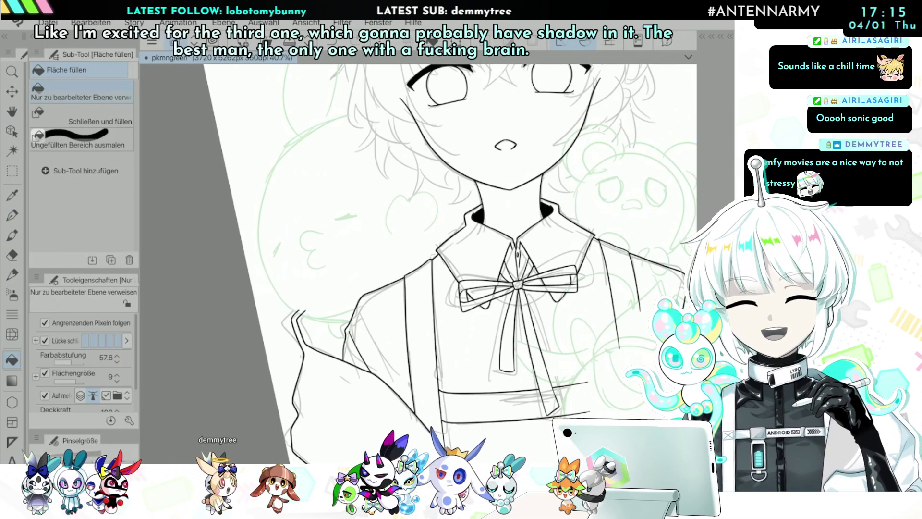
pyautogui.scroll(4, 418, 264)
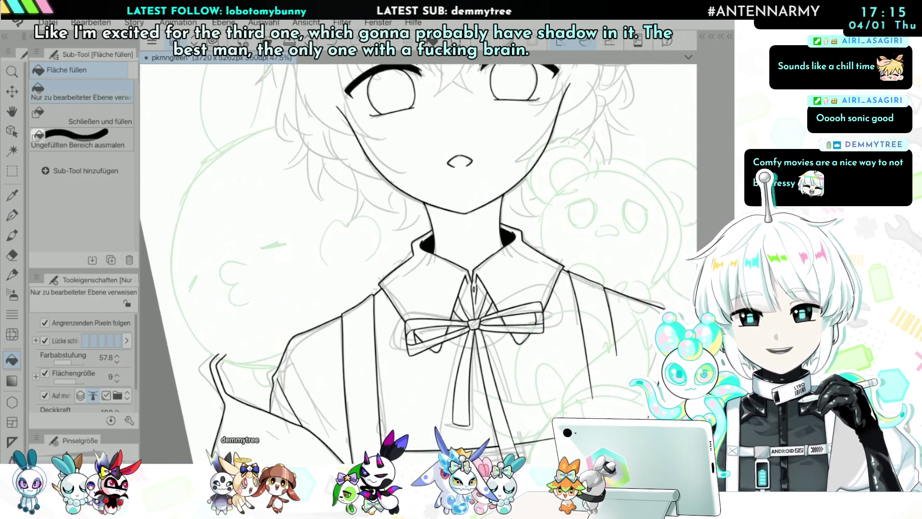
# Step: Ink the central bangs with the Sketch pencil as long pointed strands that cross between the eyes
pyautogui.press('p')
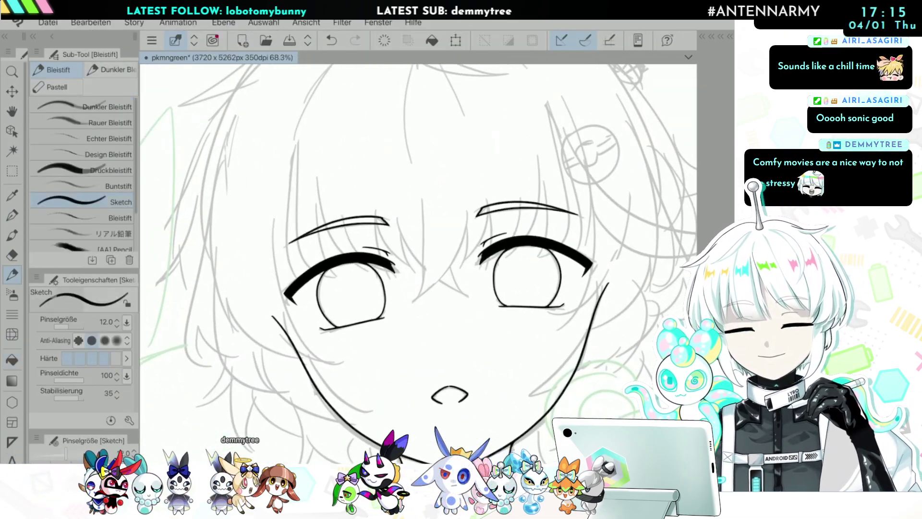
pyautogui.press('Tab')
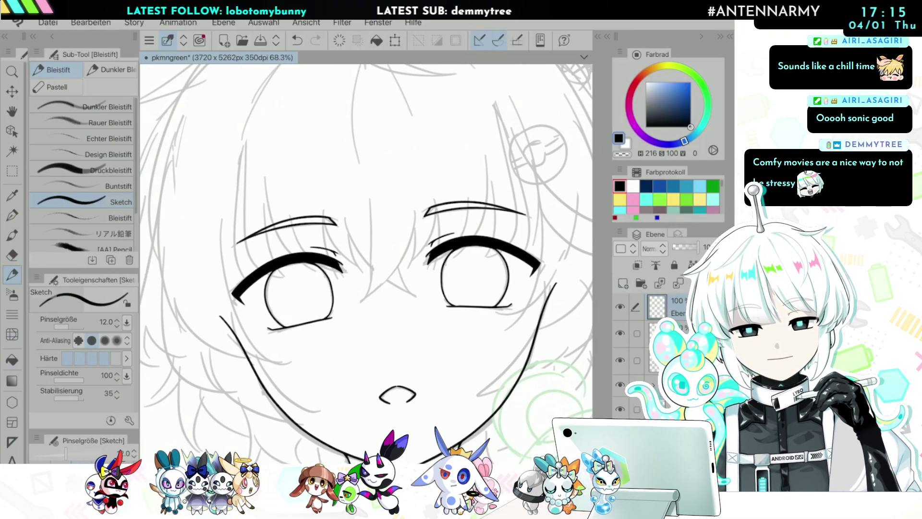
pyautogui.press('Tab')
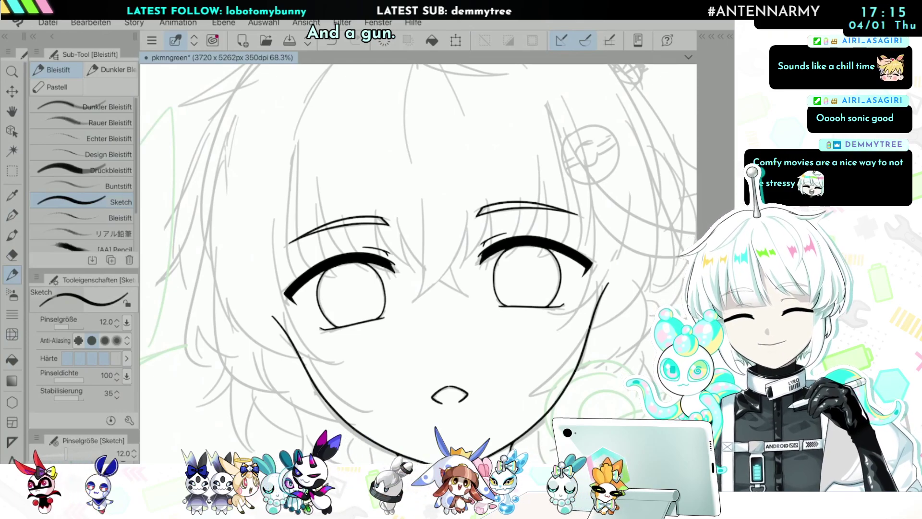
pyautogui.scroll(5, 495, 215)
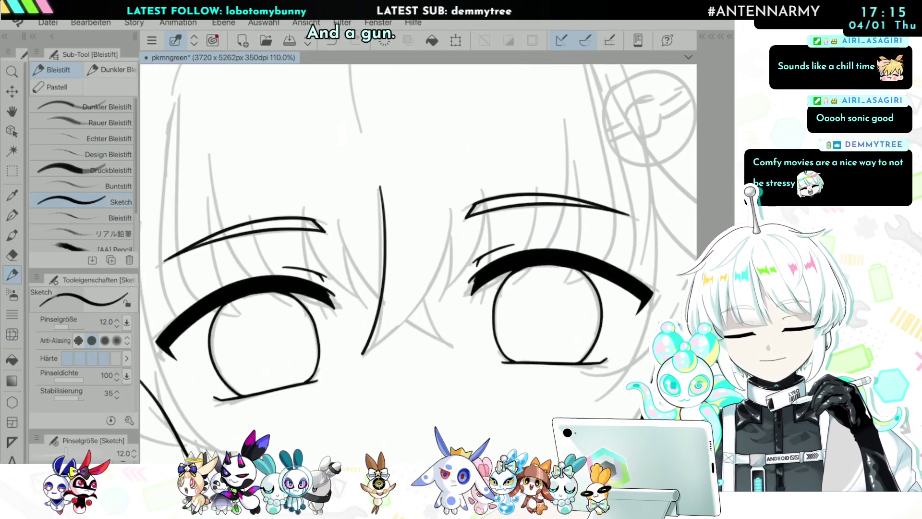
pyautogui.scroll(-2, 418, 240)
pyautogui.hotkey('ctrl', 'z')
pyautogui.hotkey('ctrl', 'z')
pyautogui.hotkey('ctrl', 'z')
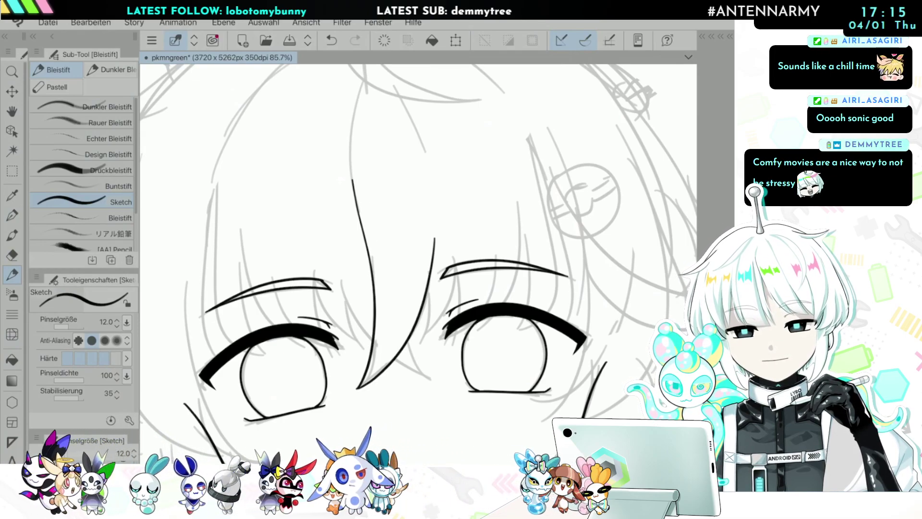
pyautogui.scroll(-6, 406, 285)
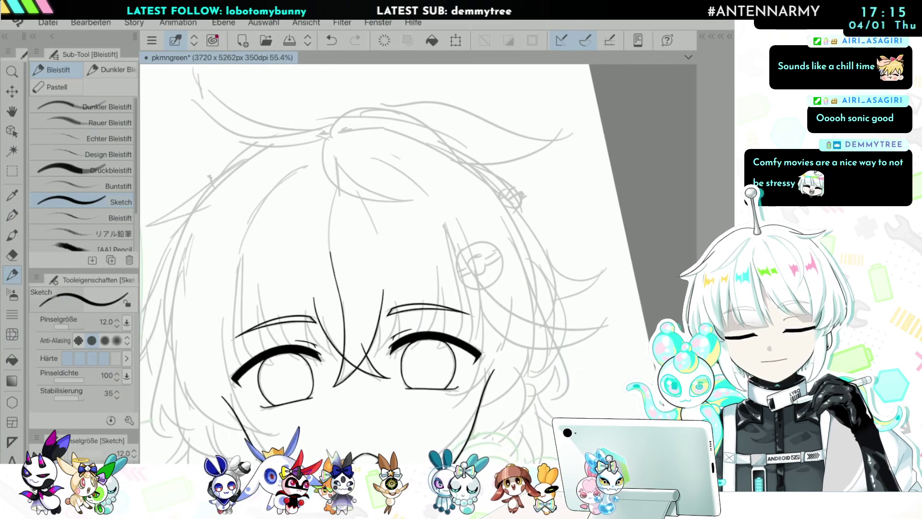
# Step: Ink the fringe strands over the figure's right brow and eye, plus a curved strand beside the eye's outer corner
pyautogui.scroll(7, 363, 286)
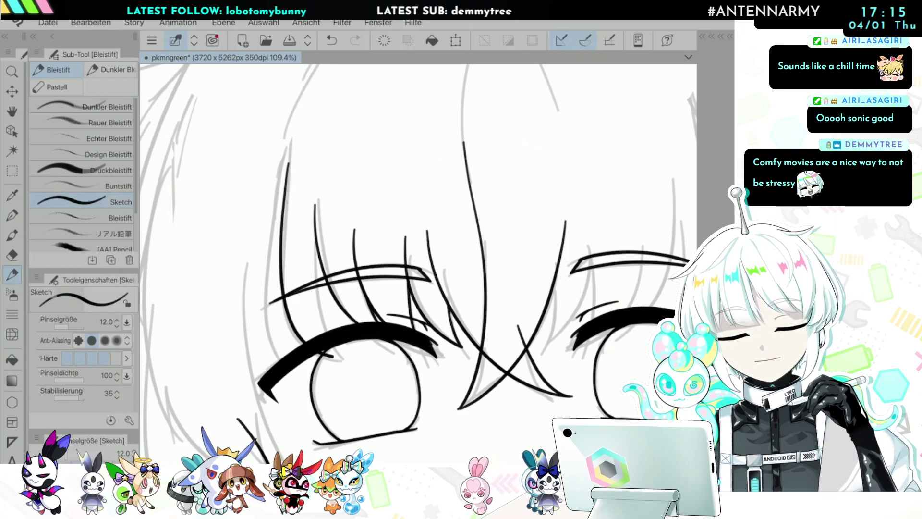
pyautogui.scroll(-6, 418, 264)
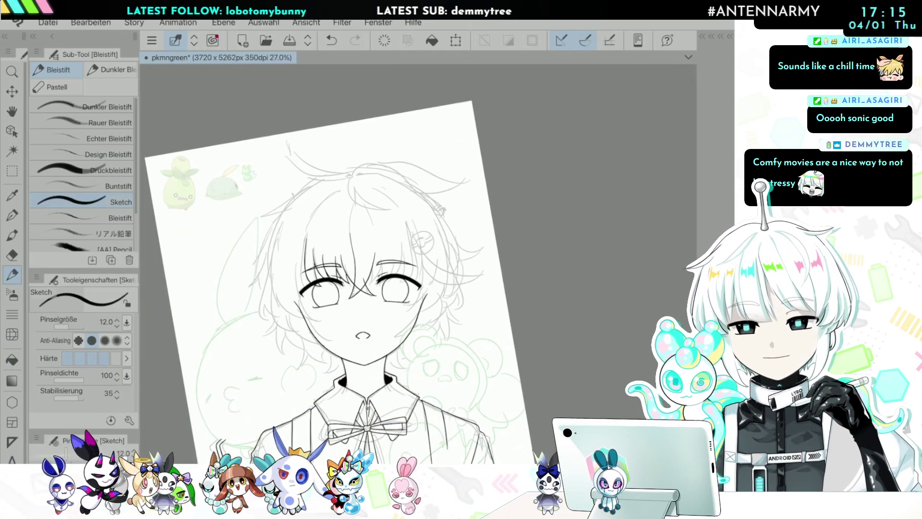
pyautogui.scroll(2, 370, 264)
pyautogui.scroll(5, 417, 264)
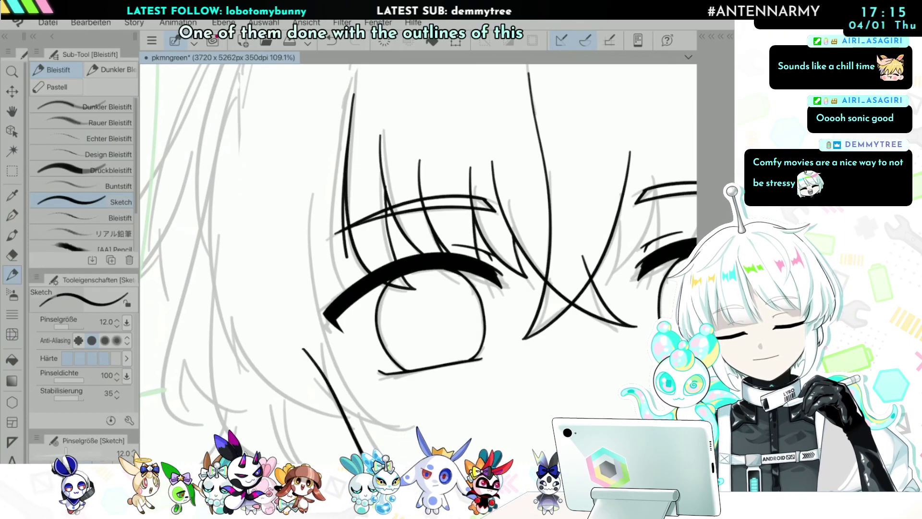
pyautogui.moveTo(297, 189); pyautogui.dragTo(294, 237)
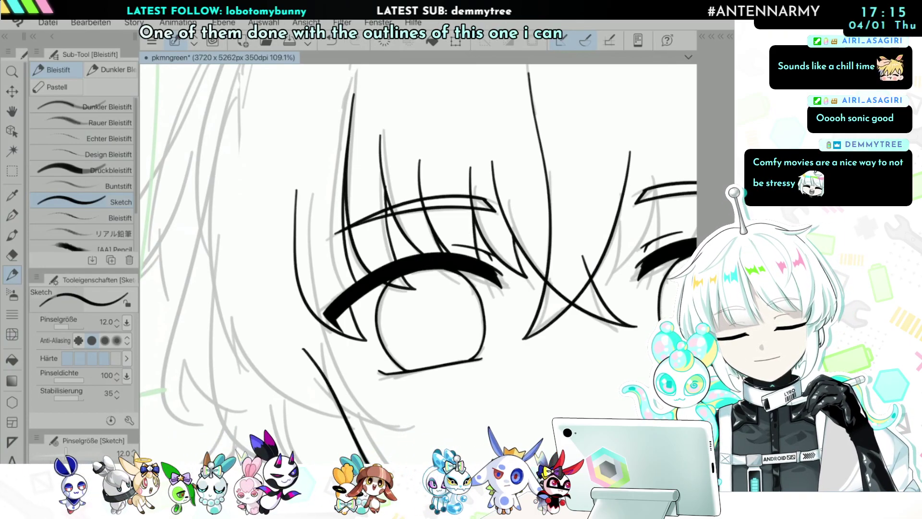
pyautogui.hotkey('ctrl', 'z')
pyautogui.scroll(-5, 418, 263)
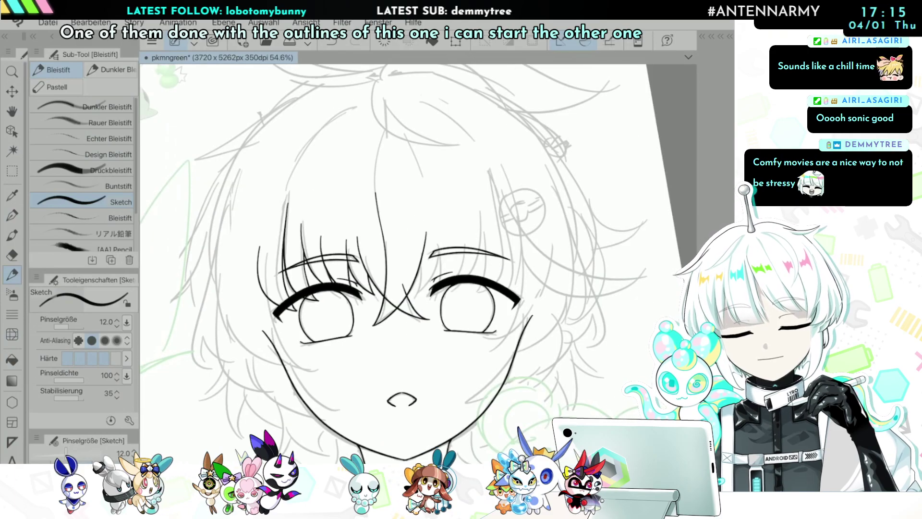
# Step: Ink the short fringe strands over the inner half of the figure's left eye and a long strand across the brow
pyautogui.scroll(3, 418, 263)
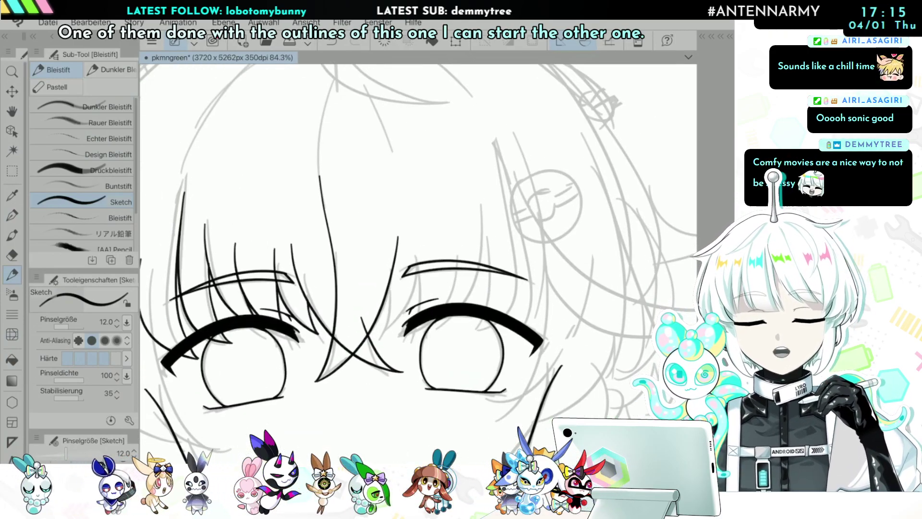
pyautogui.scroll(3, 363, 342)
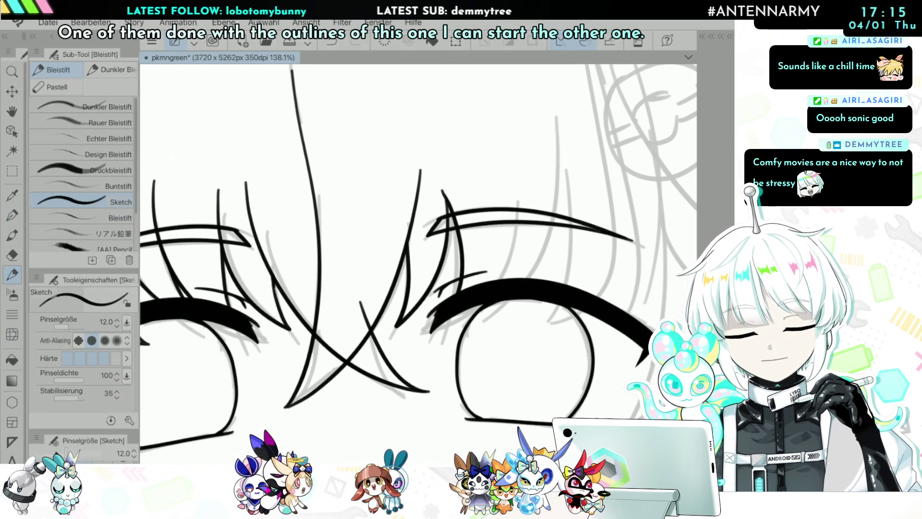
pyautogui.scroll(-3, 319, 375)
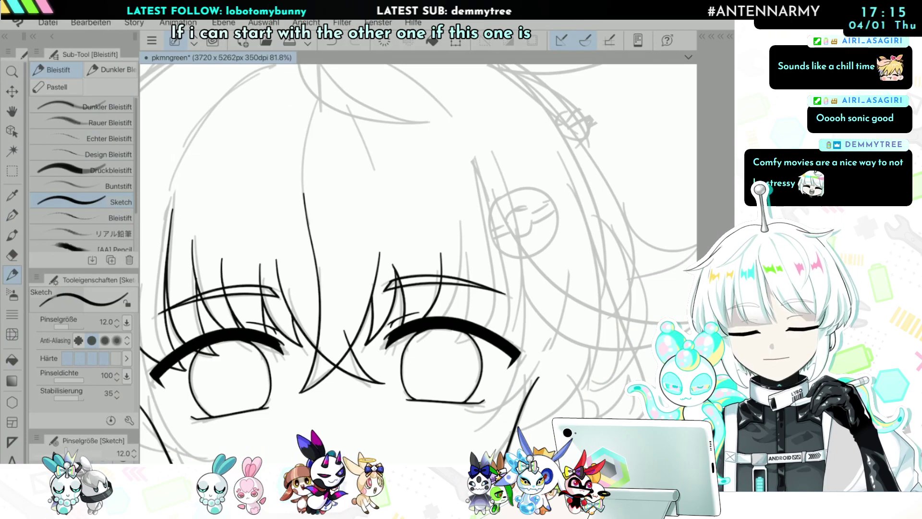
pyautogui.scroll(3, 431, 366)
pyautogui.moveTo(490, 96)
pyautogui.mouseDown()
pyautogui.moveTo(499, 139)
pyautogui.moveTo(463, 295)
pyautogui.mouseUp()
pyautogui.scroll(-7, 432, 298)
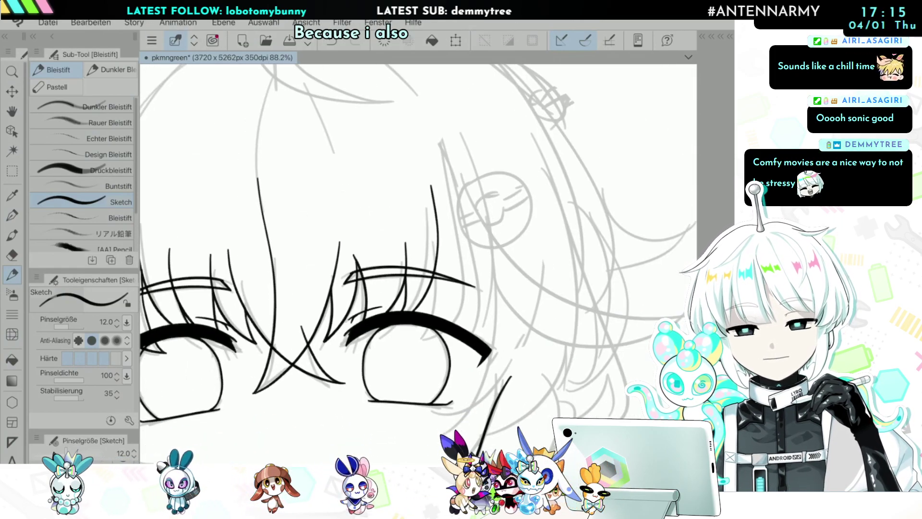
# Step: Complete the pointed strand over the figure's left eye and ink a second long strand beside it, crossing the brow's tail
pyautogui.scroll(4, 492, 257)
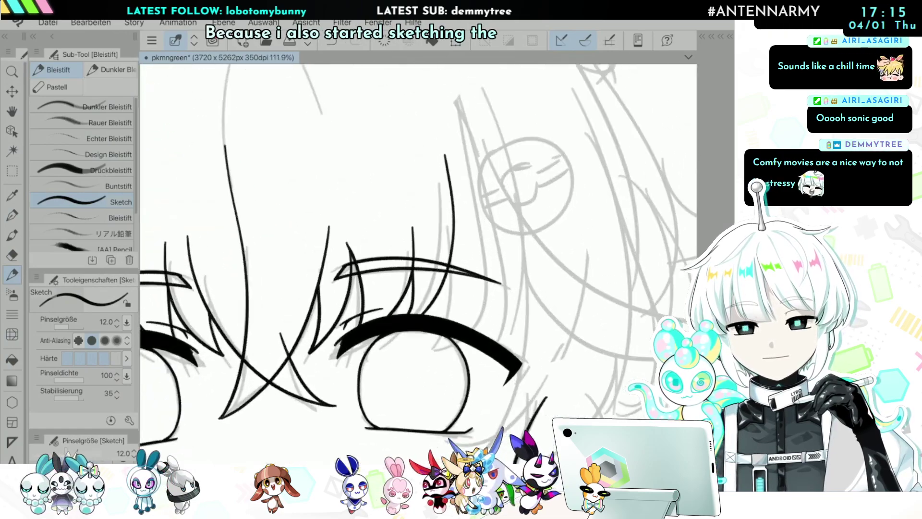
pyautogui.moveTo(456, 267); pyautogui.dragTo(449, 320)
pyautogui.moveTo(479, 140)
pyautogui.mouseDown()
pyautogui.moveTo(486, 183)
pyautogui.moveTo(441, 355)
pyautogui.mouseUp()
pyautogui.hotkey('ctrl', 'z')
pyautogui.hotkey('ctrl', 'z')
pyautogui.moveTo(481, 126); pyautogui.dragTo(499, 276)
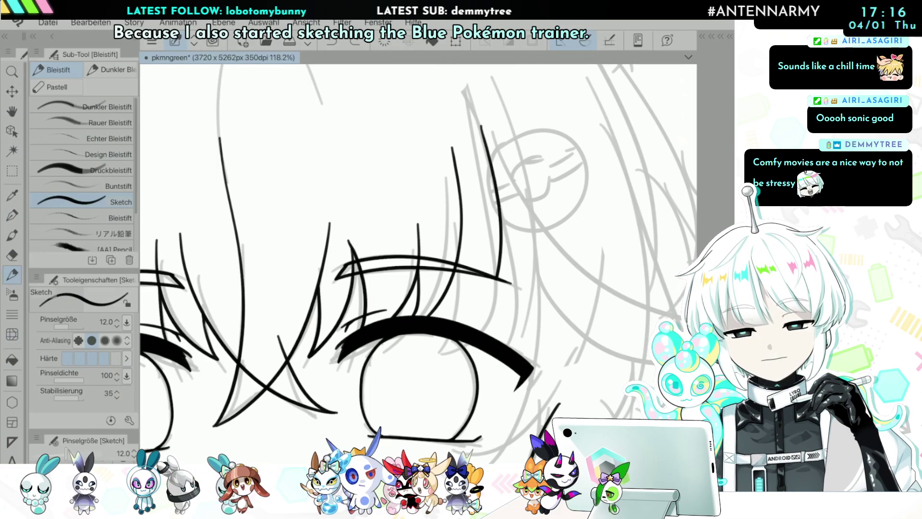
pyautogui.scroll(-4, 493, 240)
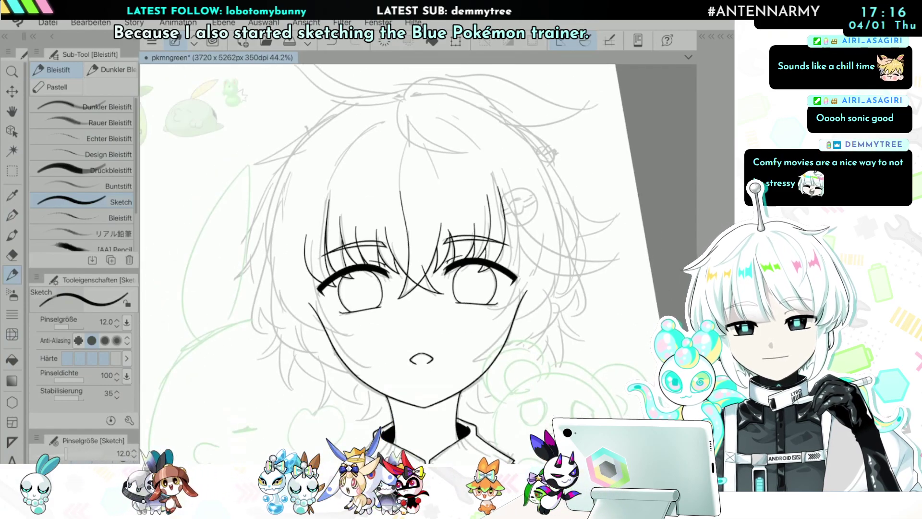
pyautogui.scroll(4, 439, 312)
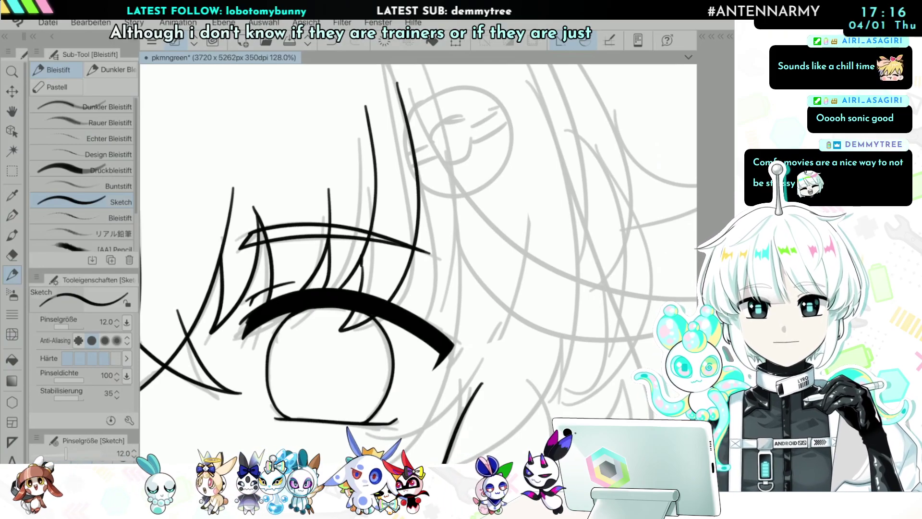
pyautogui.scroll(-2, 432, 250)
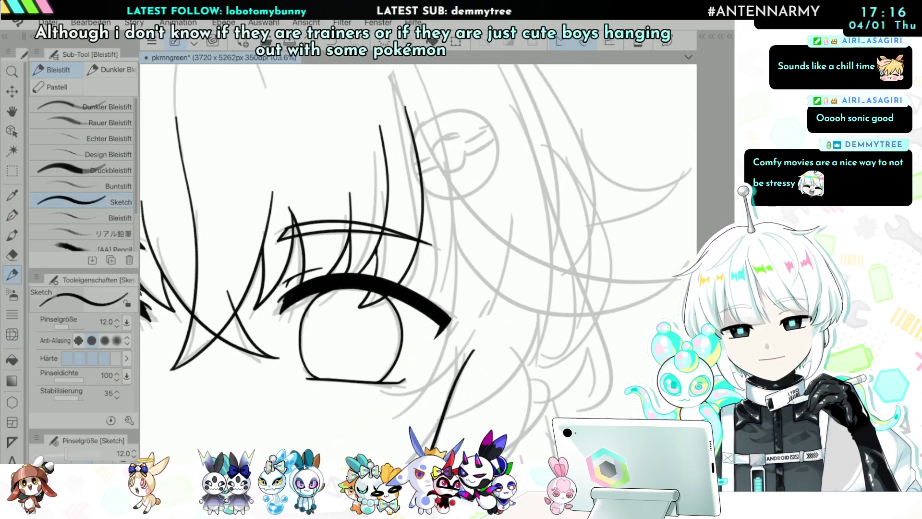
# Step: Ink the side lock curving past the outer corner of the figure's left eye to a tip on the cheek, crossing the jaw line
pyautogui.moveTo(441, 325); pyautogui.dragTo(389, 406)
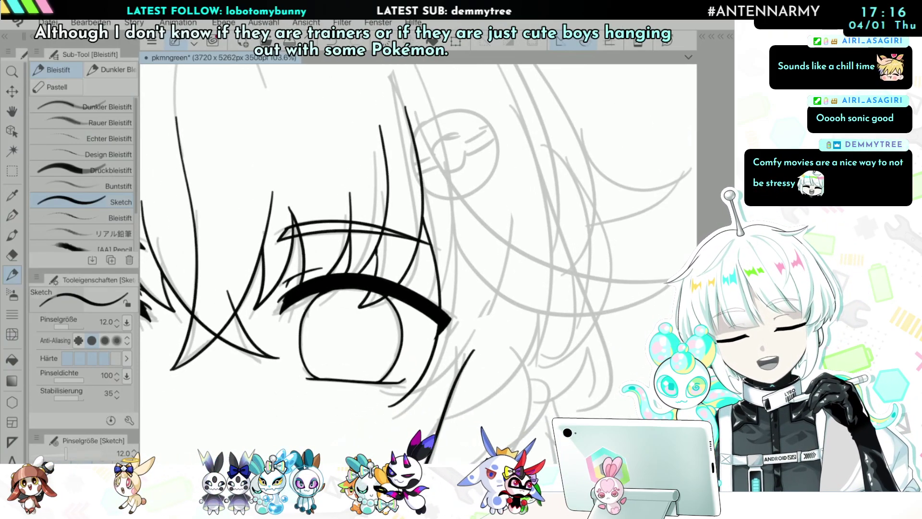
pyautogui.moveTo(416, 203)
pyautogui.mouseDown()
pyautogui.moveTo(443, 293)
pyautogui.moveTo(406, 399)
pyautogui.moveTo(453, 375)
pyautogui.moveTo(489, 321)
pyautogui.mouseUp()
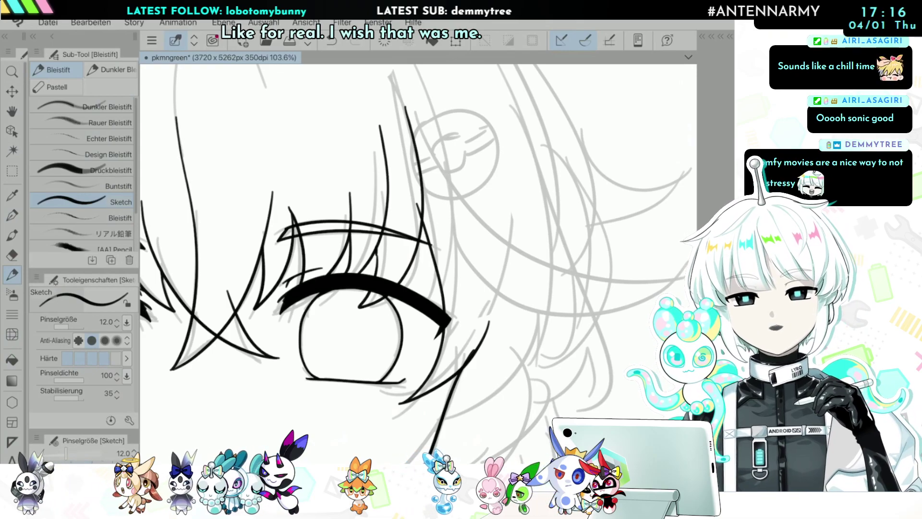
pyautogui.scroll(-3, 417, 264)
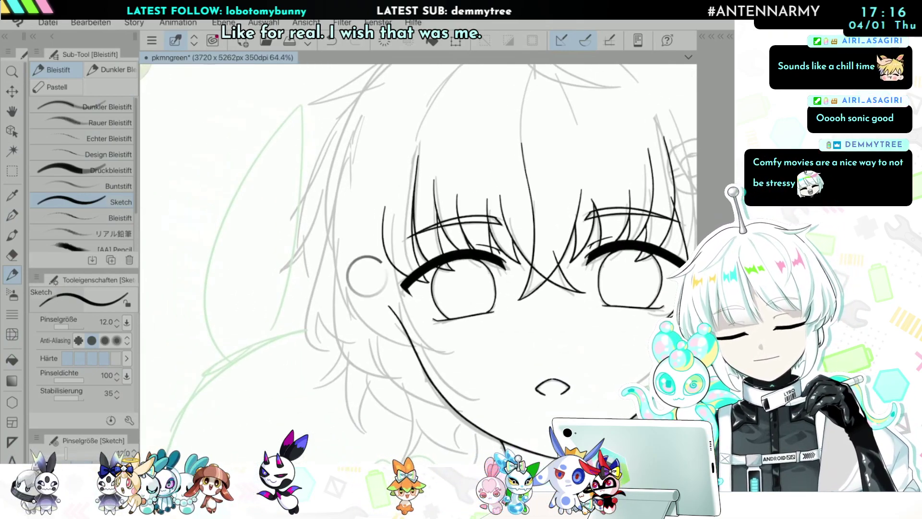
pyautogui.moveTo(367, 276); pyautogui.dragTo(231, 320)
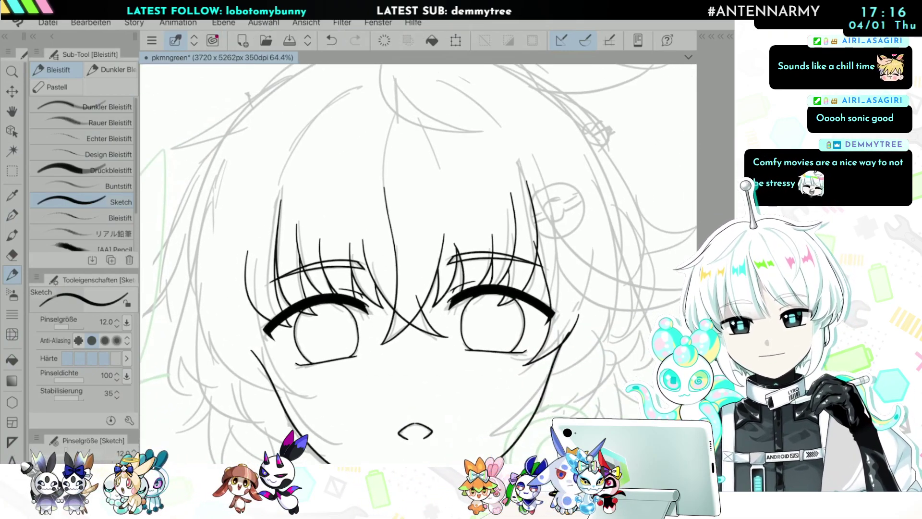
# Step: Ink the outer side lock beside the figure's right eye with a long strand from the temple and a short return stroke forming its pointed tip
pyautogui.scroll(1, 418, 240)
pyautogui.moveTo(274, 110)
pyautogui.mouseDown()
pyautogui.moveTo(205, 293)
pyautogui.moveTo(169, 338)
pyautogui.mouseUp()
pyautogui.moveTo(221, 297); pyautogui.dragTo(172, 337)
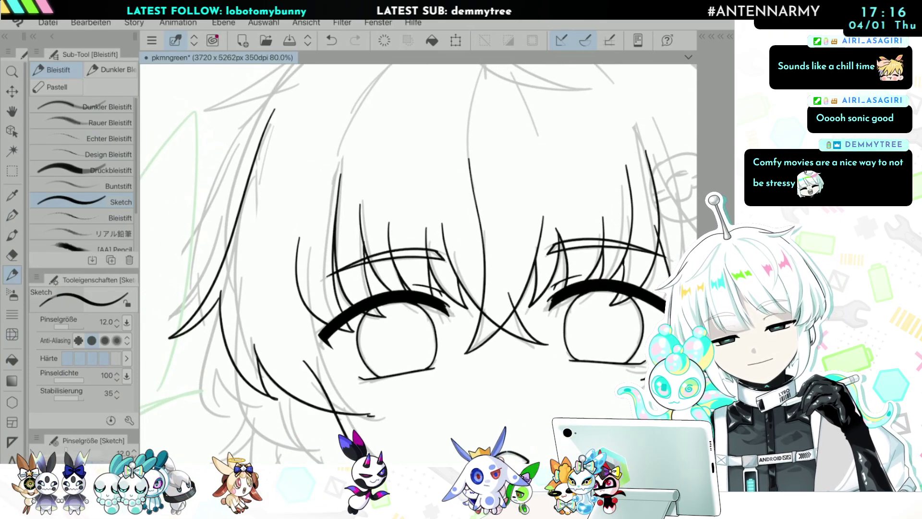
pyautogui.scroll(-5, 399, 331)
pyautogui.scroll(5, 468, 355)
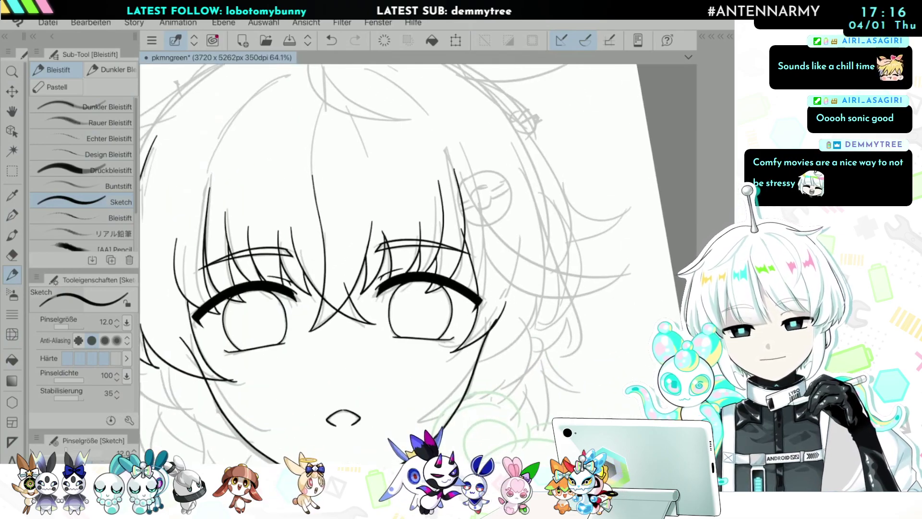
pyautogui.hotkey('ctrl', 'z')
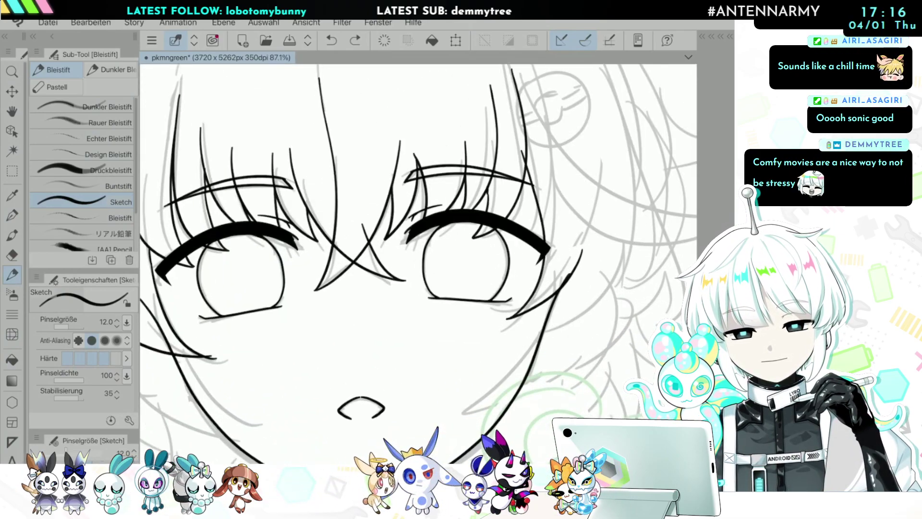
pyautogui.moveTo(528, 315); pyautogui.dragTo(487, 357)
pyautogui.scroll(-4, 417, 240)
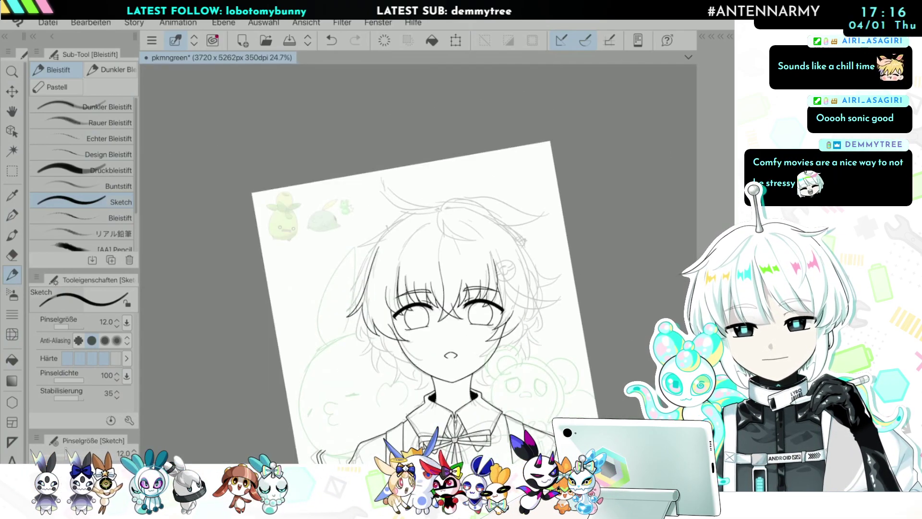
pyautogui.scroll(4, 417, 240)
pyautogui.scroll(2, 417, 240)
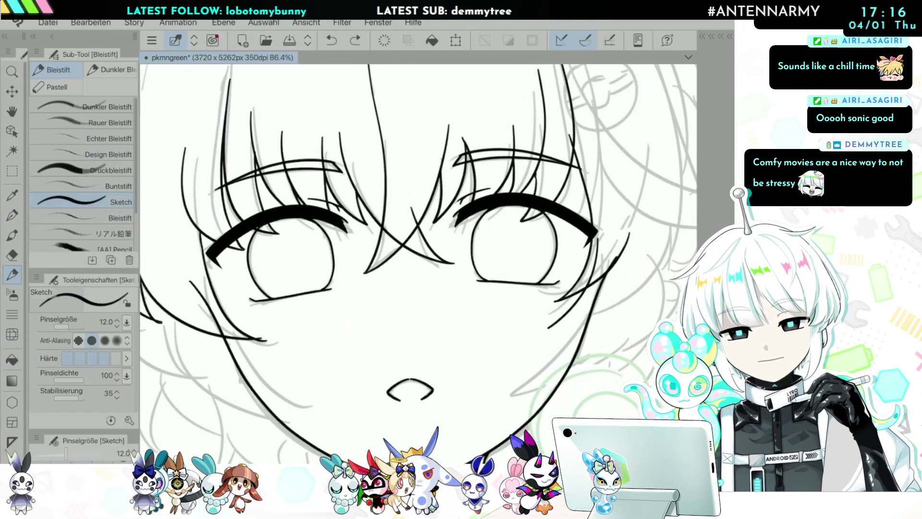
pyautogui.scroll(-5, 417, 240)
pyautogui.scroll(5, 418, 240)
pyautogui.hotkey('ctrl', 'z')
pyautogui.hotkey('ctrl', 'z')
# Step: Ink two curved strokes forming a small pointed lock across the jaw line beneath the outer corner of the figure's left eye
pyautogui.moveTo(541, 290); pyautogui.dragTo(527, 350)
pyautogui.moveTo(569, 302); pyautogui.dragTo(527, 348)
pyautogui.scroll(-5, 417, 240)
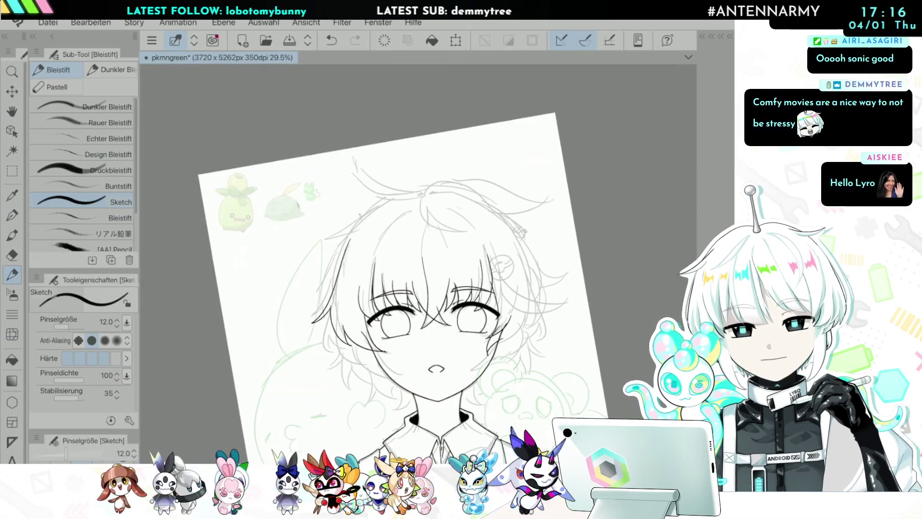
# Step: Erase the overshooting line end at the tip of the side lock on the figure's right cheek
pyautogui.scroll(5, 418, 240)
pyautogui.scroll(4, 418, 307)
pyautogui.press('e')
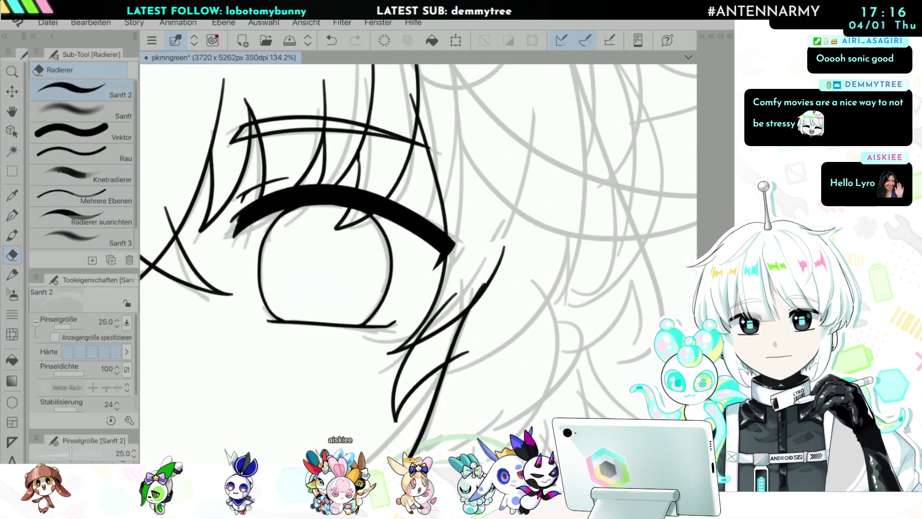
pyautogui.scroll(-4, 418, 240)
pyautogui.scroll(2, 417, 240)
pyautogui.scroll(-2, 418, 240)
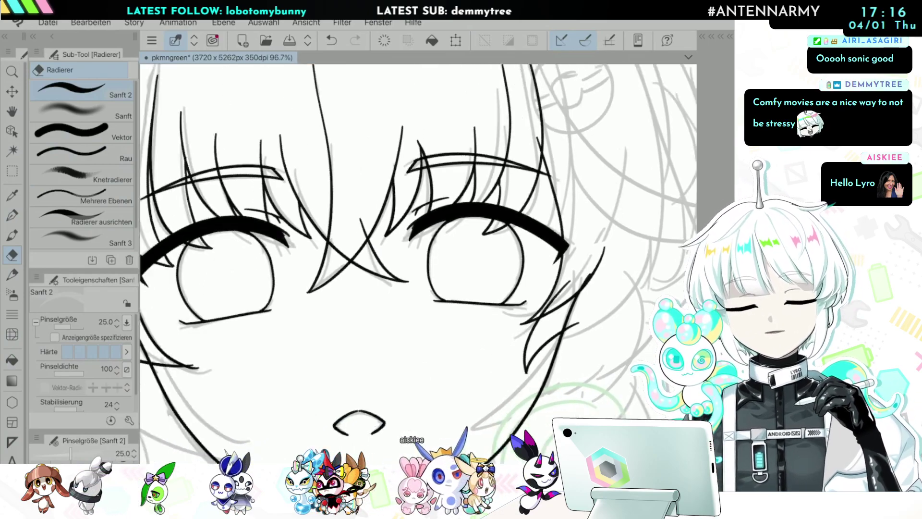
pyautogui.scroll(5, 418, 240)
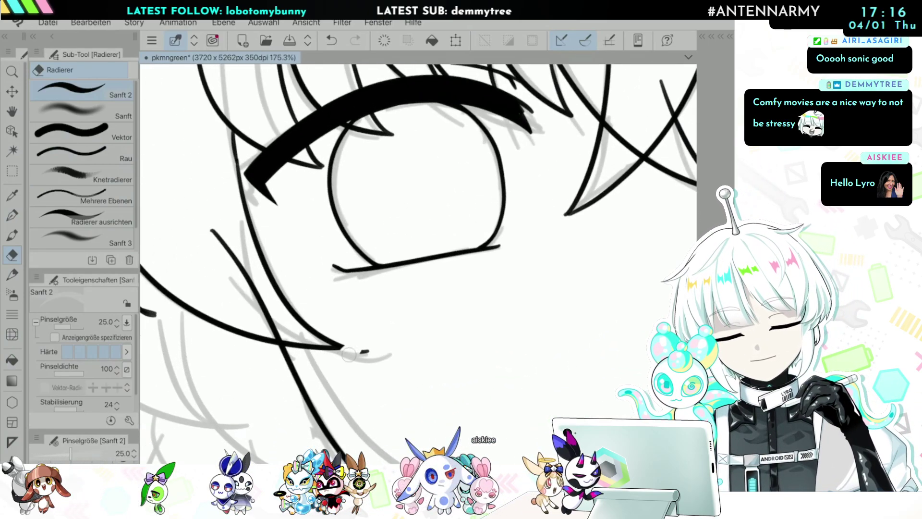
pyautogui.scroll(-10, 355, 346)
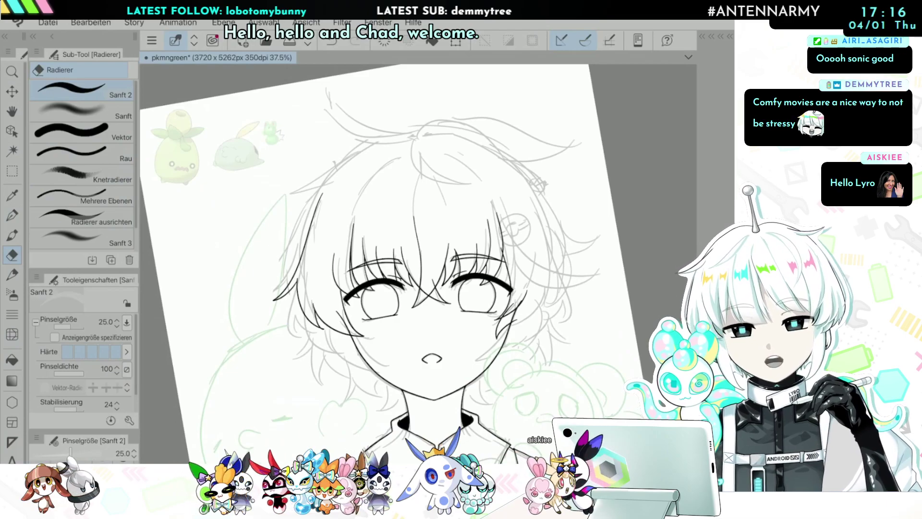
pyautogui.scroll(5, 614, 217)
pyautogui.press('p')
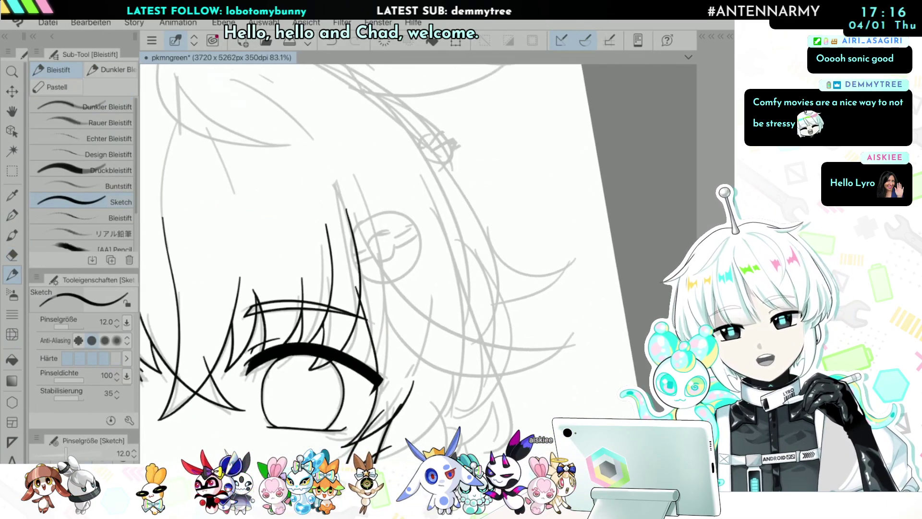
pyautogui.scroll(-2, 379, 240)
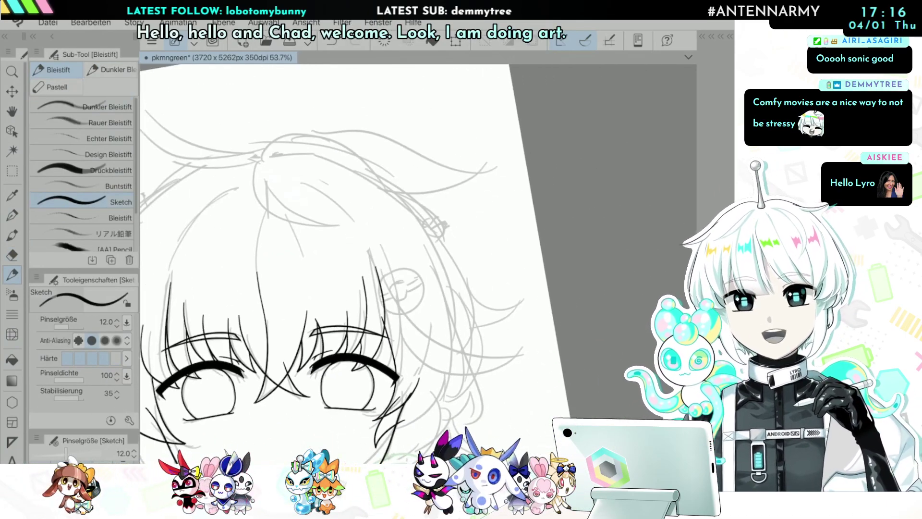
pyautogui.scroll(2, 355, 288)
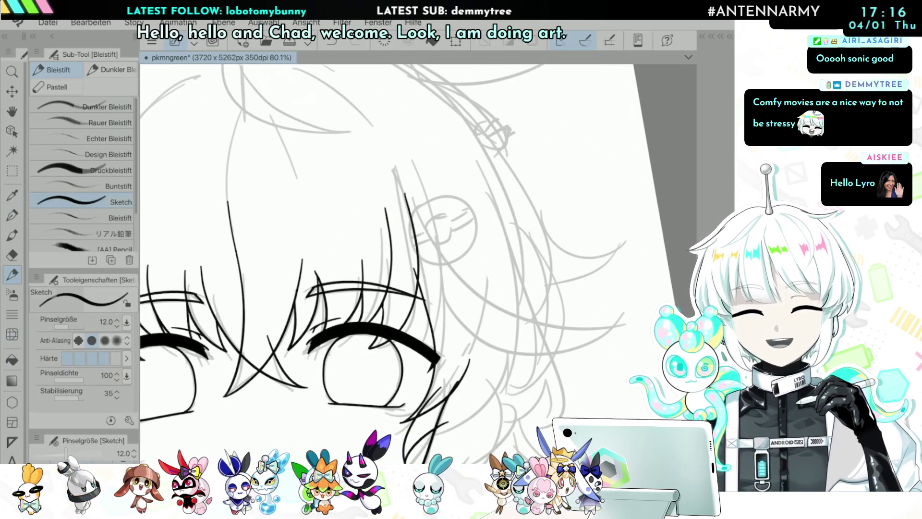
pyautogui.scroll(-1, 418, 264)
pyautogui.scroll(4, 317, 312)
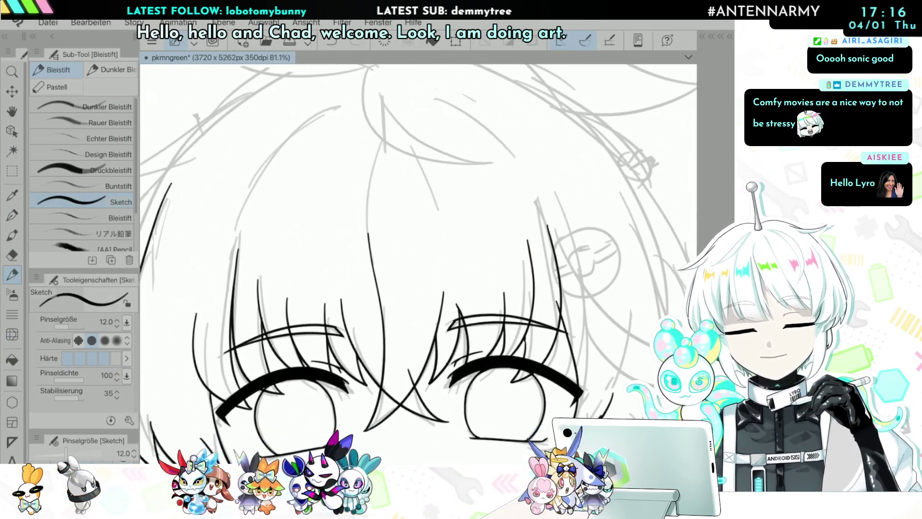
# Step: Erase the crossing line segments inside the pointed centre fringe lock and the stray stub between the eyes
pyautogui.press('e')
pyautogui.scroll(3, 423, 340)
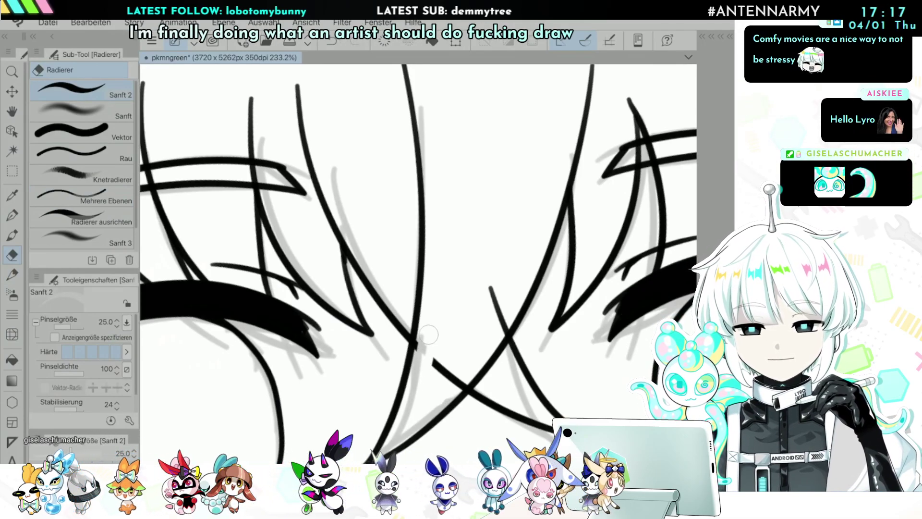
pyautogui.moveTo(423, 339); pyautogui.dragTo(449, 390)
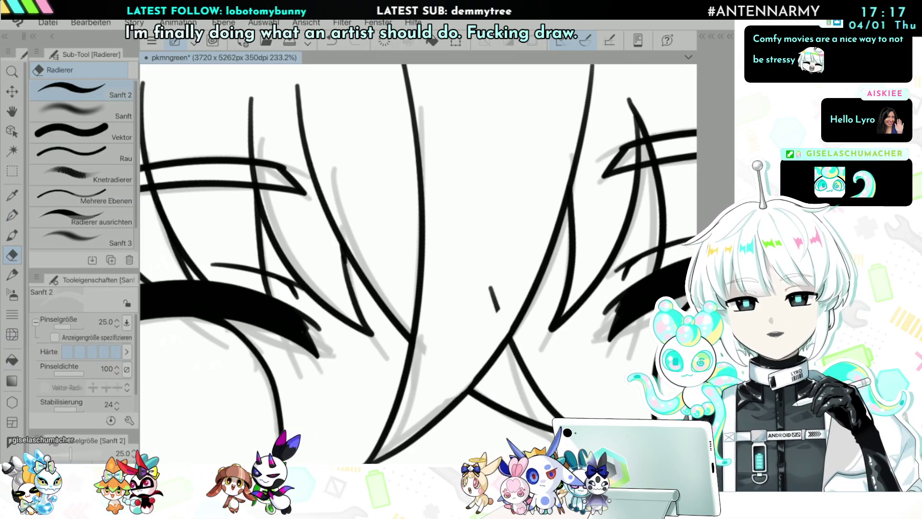
pyautogui.scroll(-3, 418, 240)
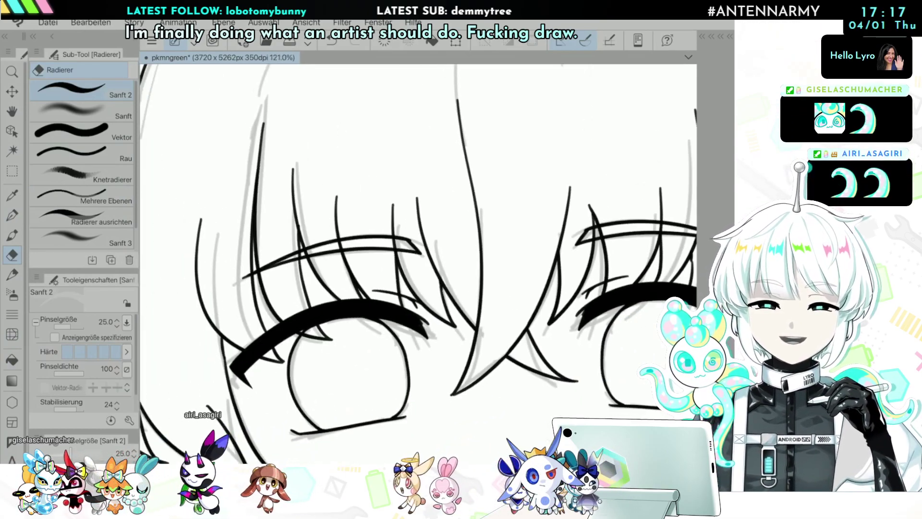
# Step: Ink the hair's outer contour from the crown parting to a flared tip on the figure's right side, with a short return stroke
pyautogui.scroll(-4, 418, 240)
pyautogui.scroll(3, 418, 240)
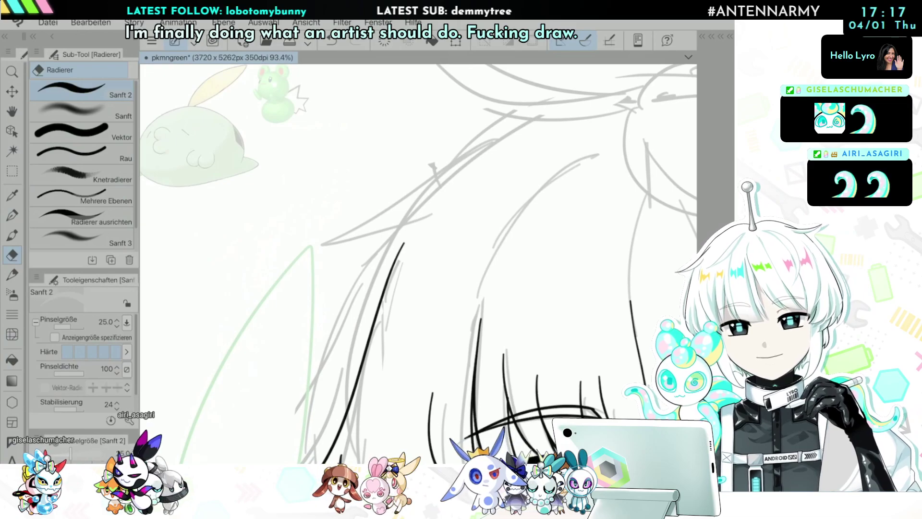
pyautogui.press('p')
pyautogui.scroll(1, 418, 240)
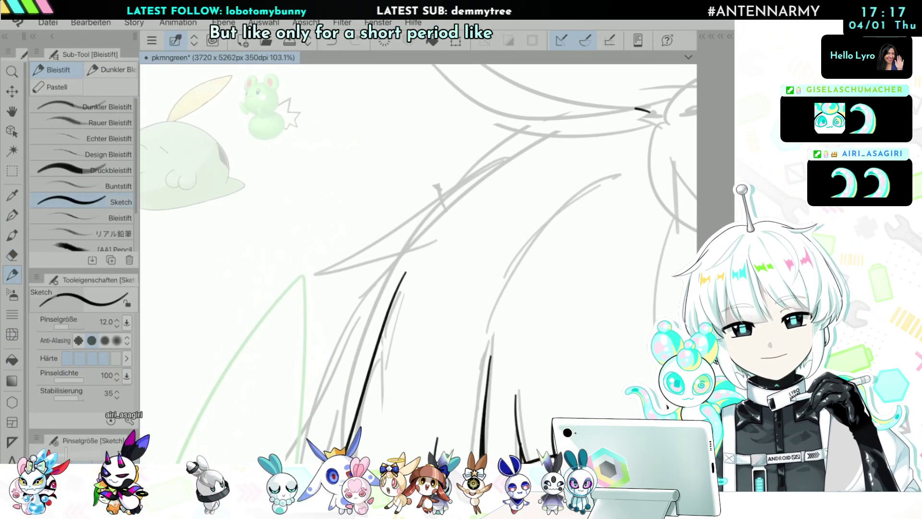
pyautogui.moveTo(650, 111)
pyautogui.mouseDown()
pyautogui.moveTo(524, 133)
pyautogui.moveTo(330, 272)
pyautogui.moveTo(291, 280)
pyautogui.mouseUp()
pyautogui.scroll(-3, 417, 240)
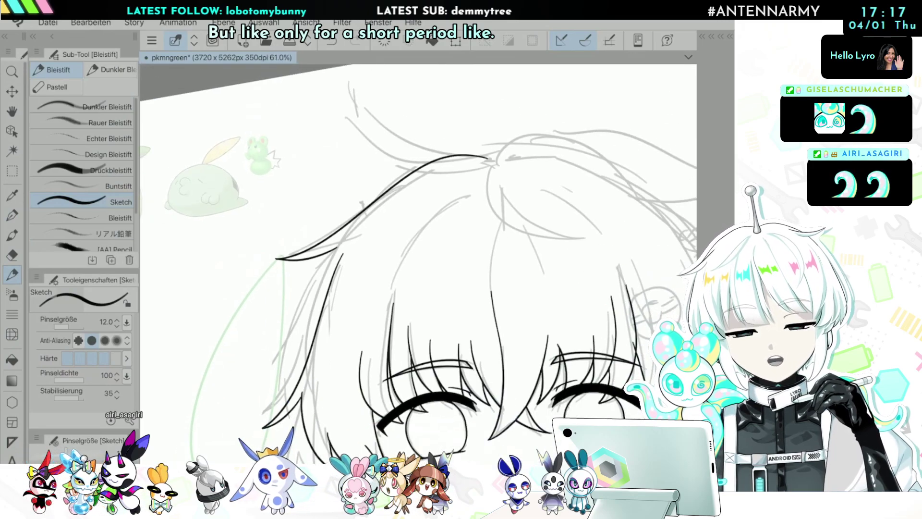
pyautogui.moveTo(337, 319); pyautogui.dragTo(337, 376)
pyautogui.scroll(-3, 418, 240)
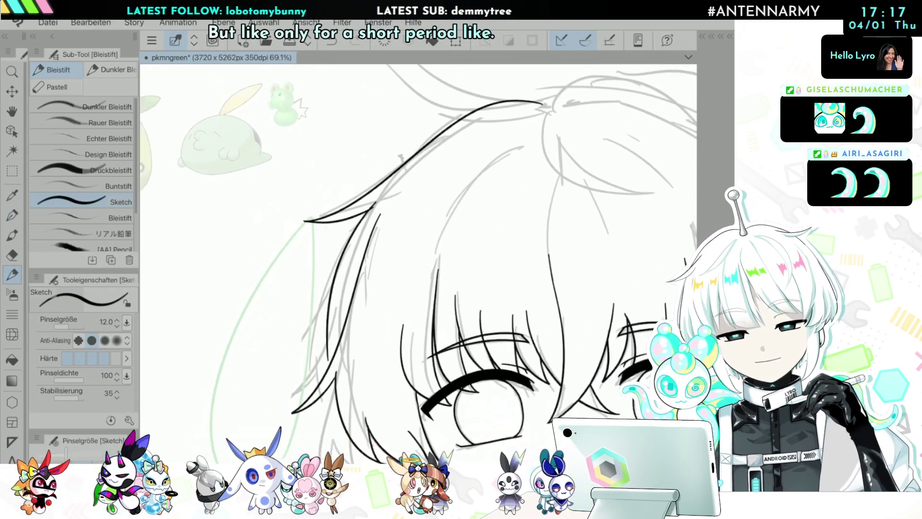
pyautogui.scroll(4, 418, 240)
pyautogui.hotkey('ctrl', 'z')
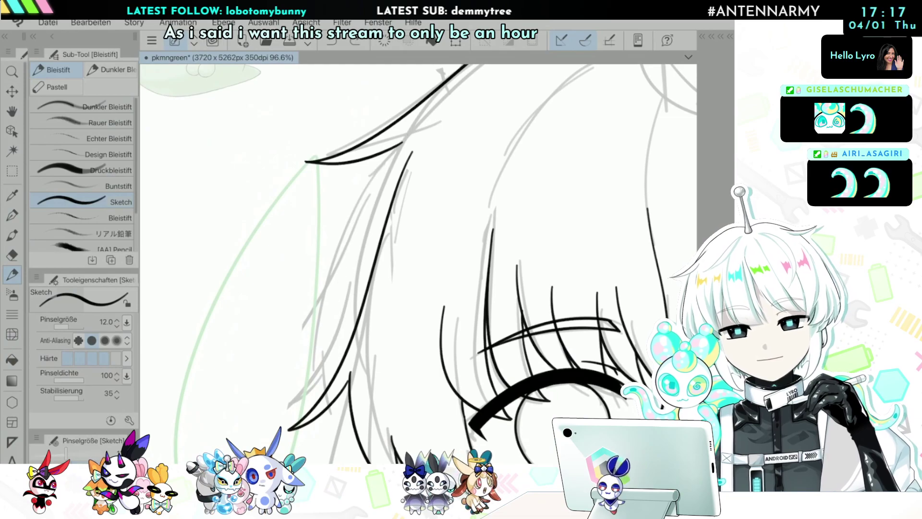
pyautogui.moveTo(392, 149); pyautogui.dragTo(329, 369)
pyautogui.hotkey('ctrl', 'z')
# Step: Ink the outer strand from the flared tip down to the right side lock, plus the curled pointed lock beneath it
pyautogui.moveTo(386, 150); pyautogui.dragTo(331, 372)
pyautogui.scroll(2, 418, 240)
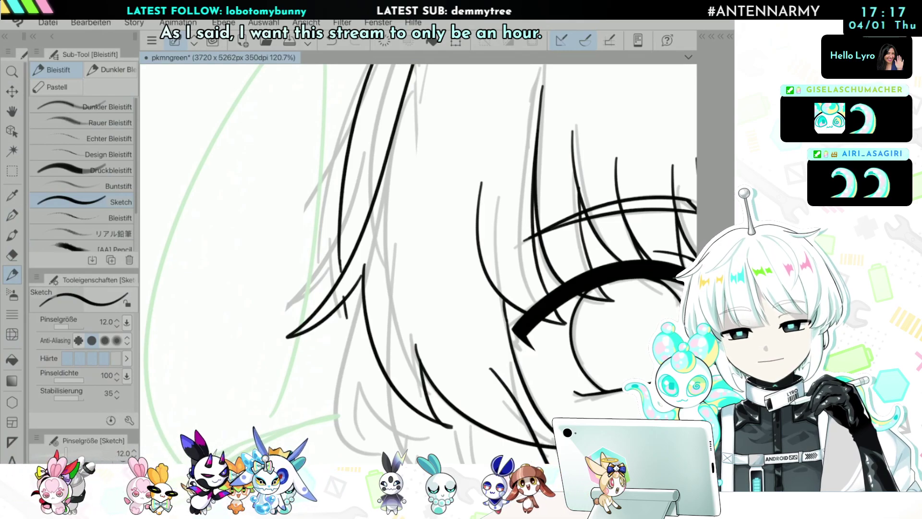
pyautogui.moveTo(358, 403); pyautogui.dragTo(360, 394)
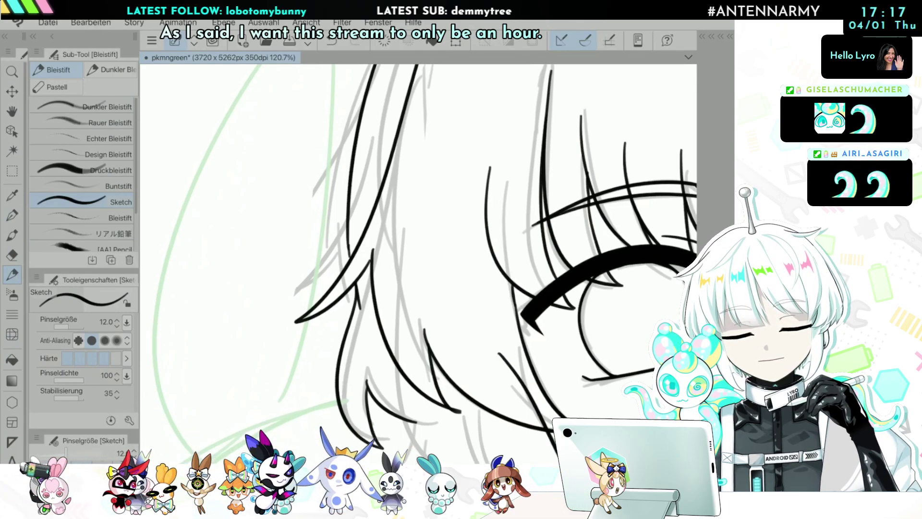
pyautogui.scroll(-6, 418, 240)
pyautogui.scroll(2, 418, 240)
# Step: Ink the flicked-out lock sweeping from the fringe's outer edge past the sketched round hair clip to a tip beyond the figure's left side
pyautogui.scroll(3, 418, 240)
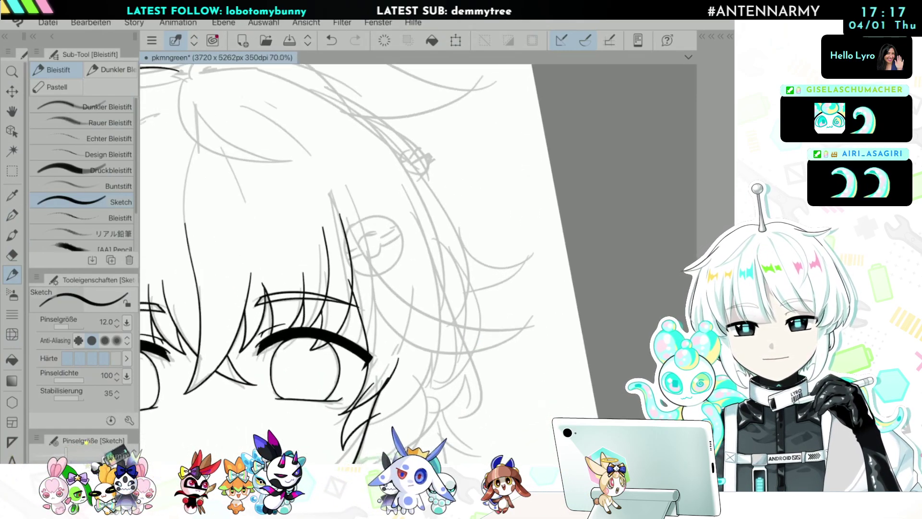
pyautogui.hotkey('ctrl', 'z')
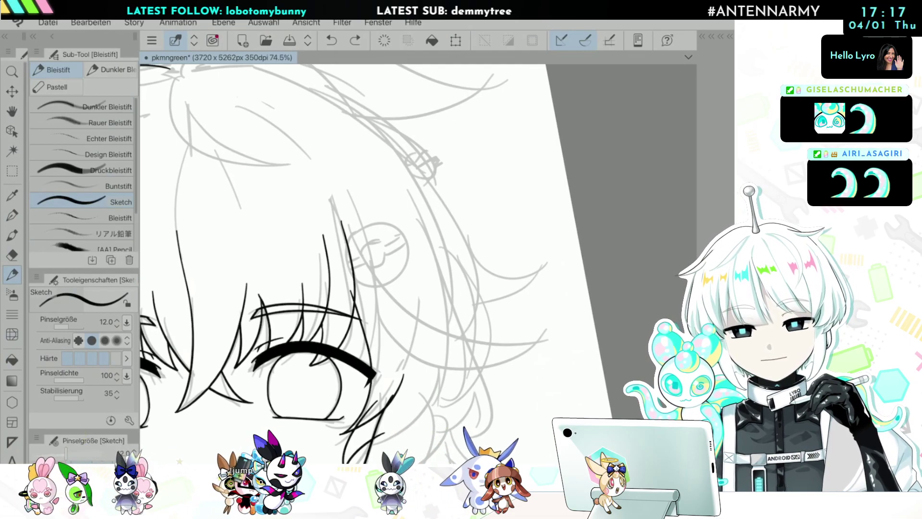
pyautogui.moveTo(349, 225); pyautogui.dragTo(547, 312)
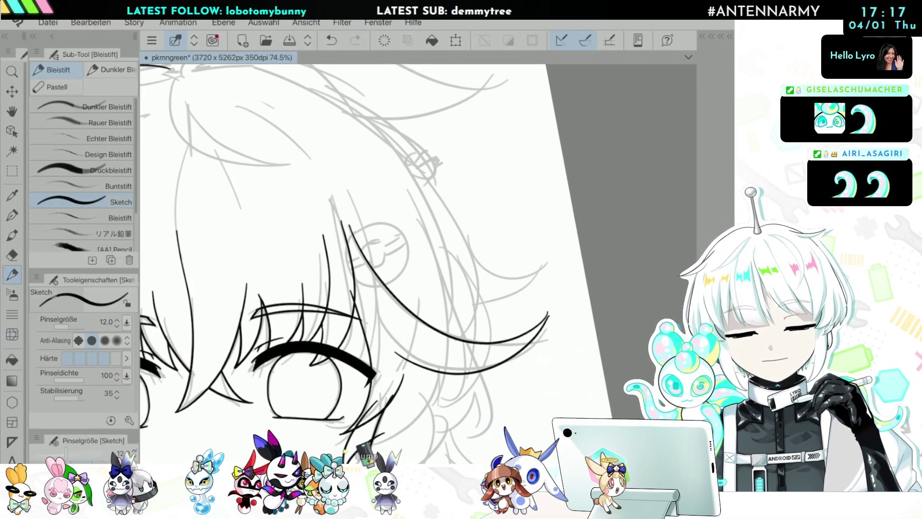
pyautogui.scroll(-5, 418, 240)
pyautogui.scroll(6, 418, 240)
# Step: Redo the strand along the fringe's outer edge beside the round hair clip on the figure's left side
pyautogui.hotkey('ctrl', 'z')
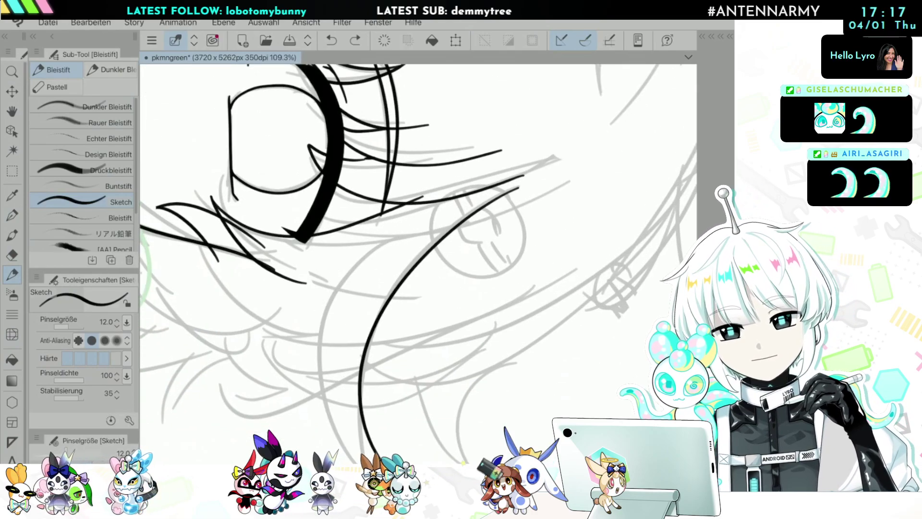
pyautogui.moveTo(418, 240); pyautogui.dragTo(442, 206)
pyautogui.hotkey('ctrl', 'z')
pyautogui.moveTo(542, 154)
pyautogui.mouseDown()
pyautogui.moveTo(387, 404)
pyautogui.moveTo(421, 449)
pyautogui.moveTo(348, 358)
pyautogui.moveTo(419, 197)
pyautogui.mouseUp()
pyautogui.scroll(-6, 418, 240)
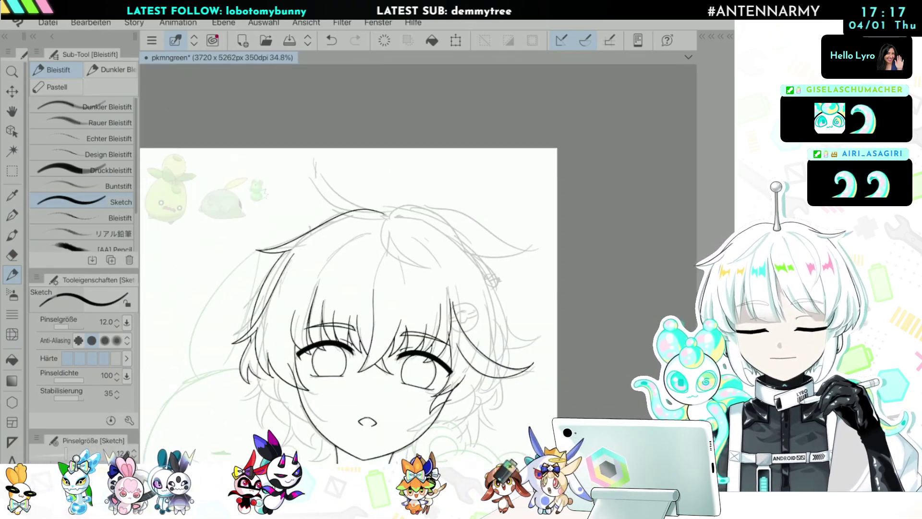
# Step: Ink the curved, pointed lock falling from the crown parting over the top of the forehead
pyautogui.scroll(4, 418, 288)
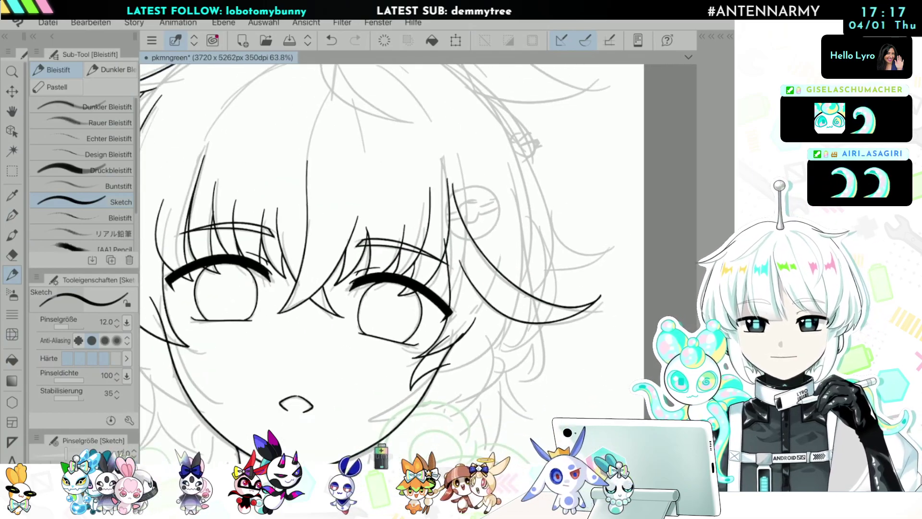
pyautogui.scroll(-2, 648, 280)
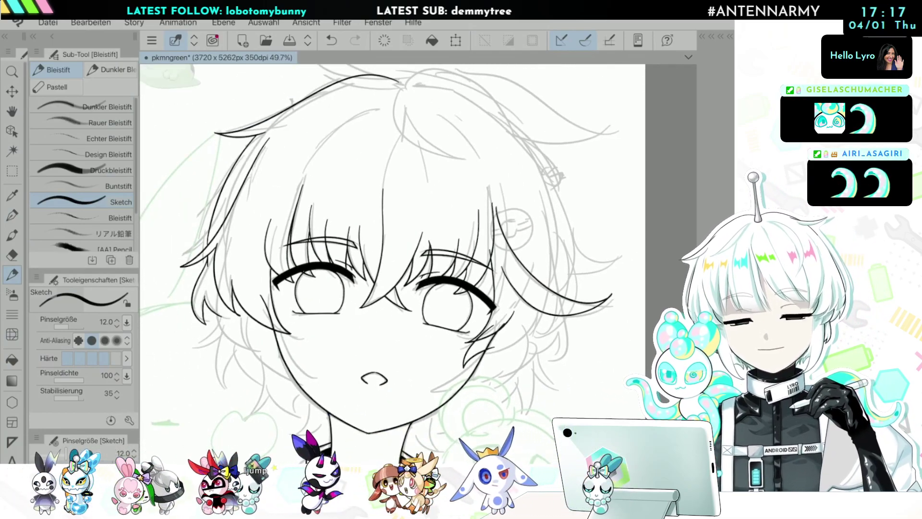
pyautogui.scroll(3, 417, 240)
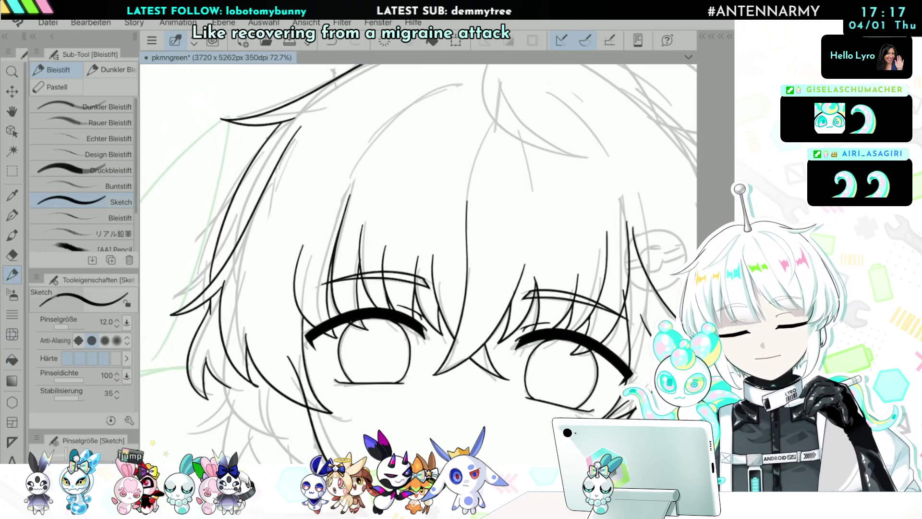
pyautogui.scroll(3, 417, 240)
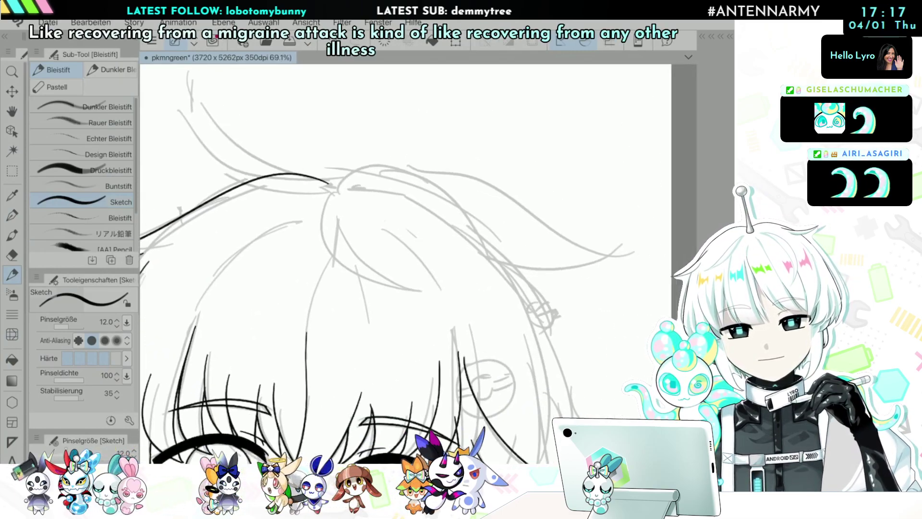
pyautogui.hotkey('ctrl', 'z')
pyautogui.hotkey('ctrl', 'z')
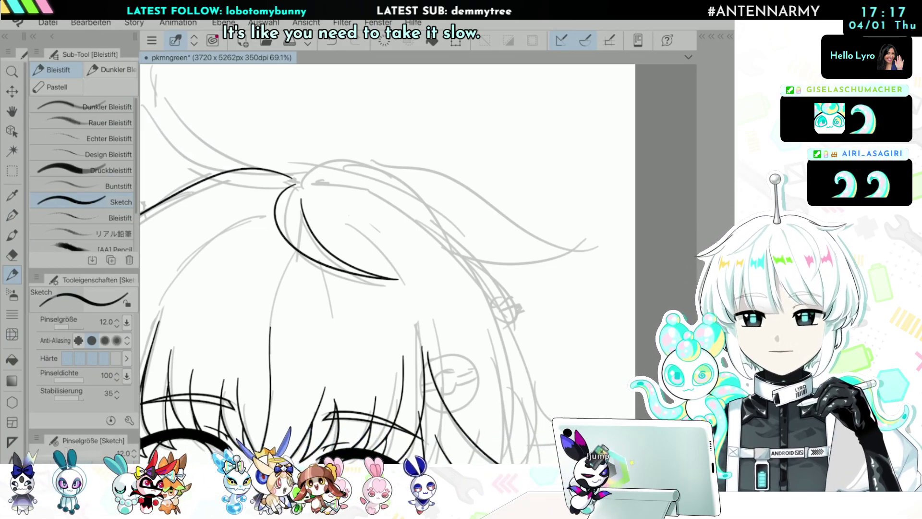
# Step: Ink the head's outer hair contour from beside the crown parting down the figure's left side past the small hair clip
pyautogui.scroll(-5, 418, 264)
pyautogui.scroll(5, 501, 265)
pyautogui.moveTo(318, 86)
pyautogui.mouseDown()
pyautogui.moveTo(378, 108)
pyautogui.moveTo(484, 246)
pyautogui.moveTo(500, 313)
pyautogui.mouseUp()
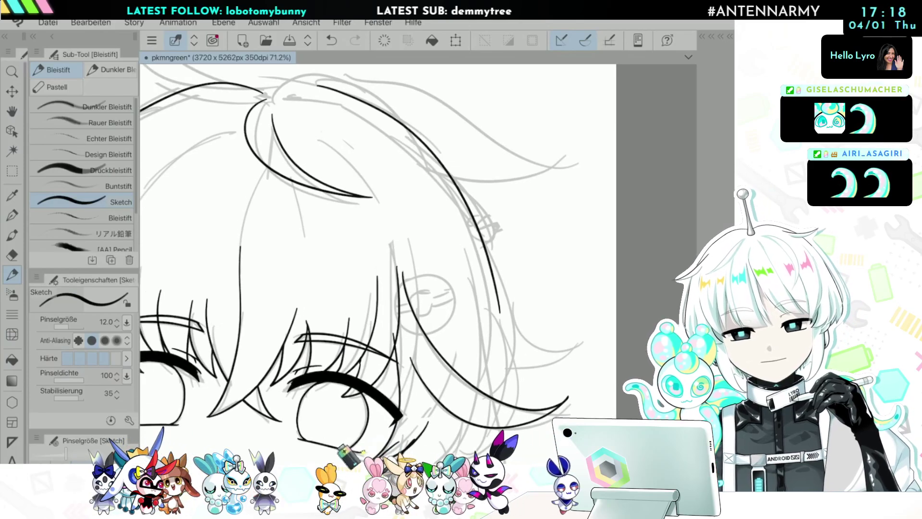
# Step: Try to ink the head's outer hair contour from the crown parting down the figure's left side, ending in an outward-flicked tip
pyautogui.hotkey('ctrl', 'z')
pyautogui.moveTo(306, 83)
pyautogui.mouseDown()
pyautogui.moveTo(454, 182)
pyautogui.moveTo(585, 351)
pyautogui.mouseUp()
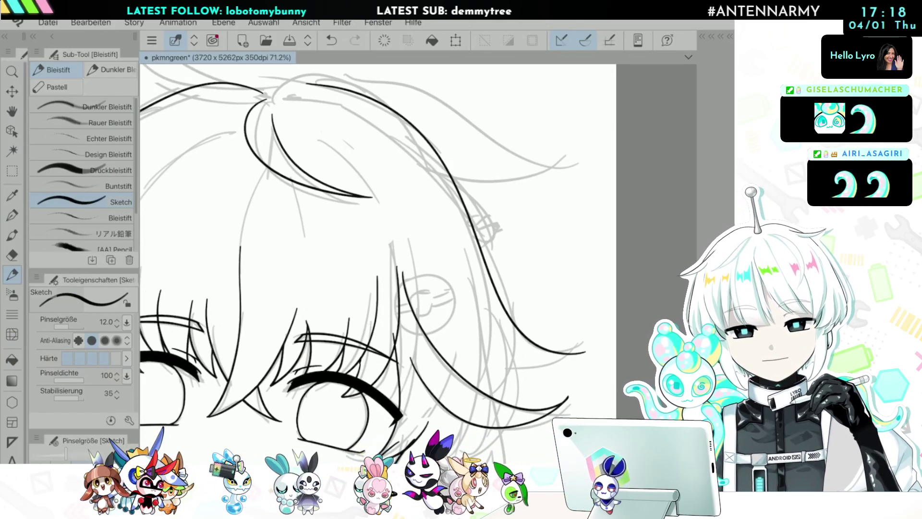
pyautogui.hotkey('ctrl', 'z')
pyautogui.moveTo(278, 85)
pyautogui.mouseDown()
pyautogui.moveTo(394, 113)
pyautogui.moveTo(513, 315)
pyautogui.mouseUp()
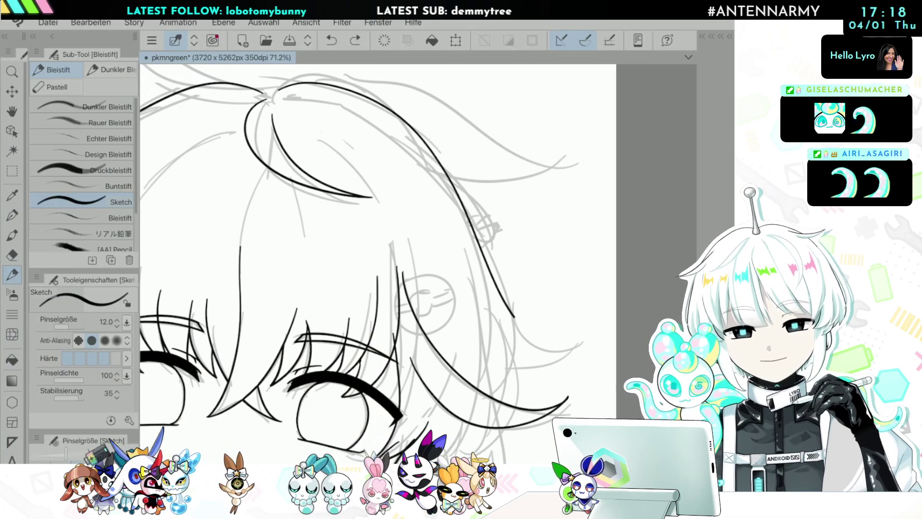
pyautogui.hotkey('ctrl', 'z')
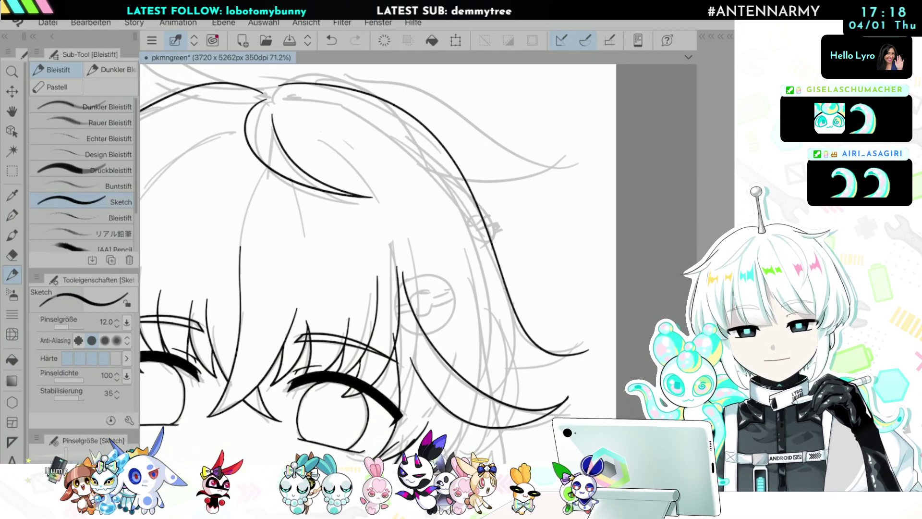
pyautogui.hotkey('ctrl', 'z')
pyautogui.moveTo(487, 249)
pyautogui.mouseDown()
pyautogui.moveTo(548, 341)
pyautogui.moveTo(592, 338)
pyautogui.mouseUp()
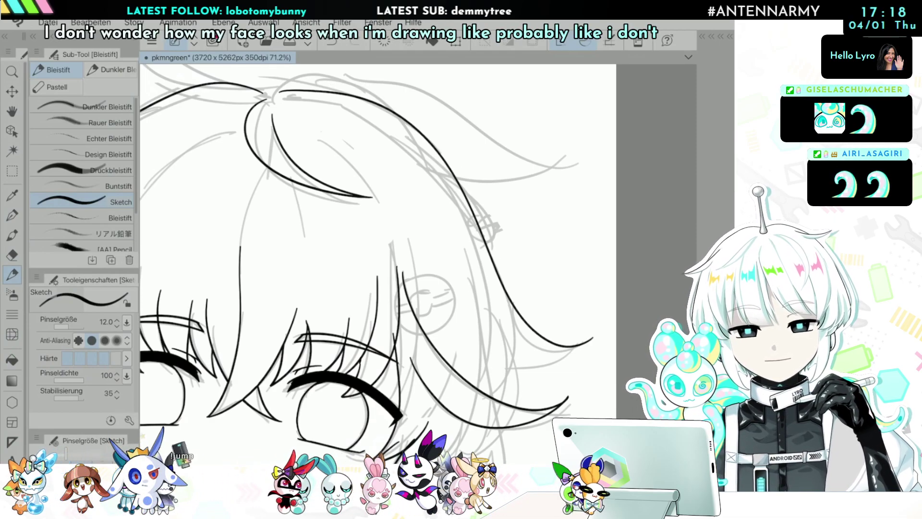
pyautogui.moveTo(495, 346); pyautogui.dragTo(592, 339)
pyautogui.scroll(-5, 562, 267)
pyautogui.scroll(5, 567, 294)
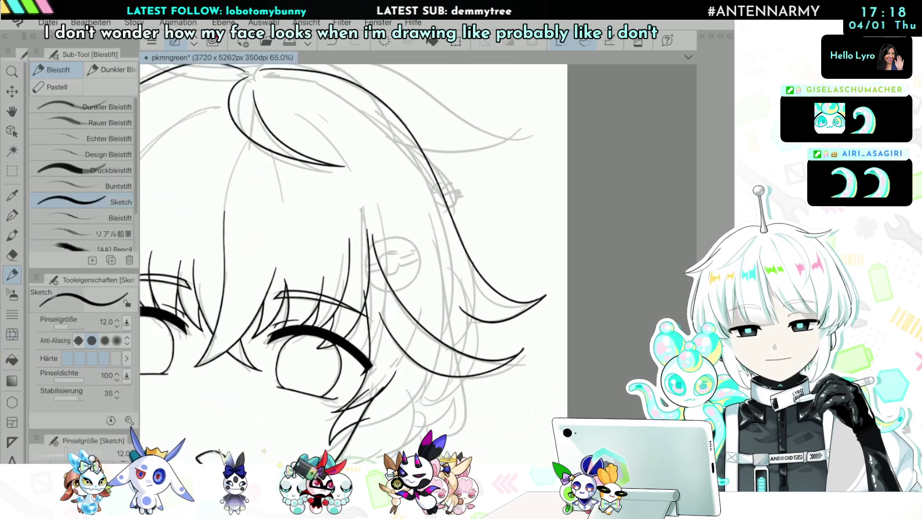
# Step: Try a rounder outer hair contour from the crown parting past the small hair clip, without the outward flick
pyautogui.hotkey('ctrl', 'z')
pyautogui.hotkey('ctrl', 'z')
pyautogui.scroll(2, 418, 240)
pyautogui.moveTo(275, 97)
pyautogui.mouseDown()
pyautogui.moveTo(486, 216)
pyautogui.moveTo(505, 348)
pyautogui.mouseUp()
pyautogui.hotkey('ctrl', 'z')
pyautogui.moveTo(274, 97)
pyautogui.mouseDown()
pyautogui.moveTo(426, 131)
pyautogui.moveTo(503, 223)
pyautogui.mouseUp()
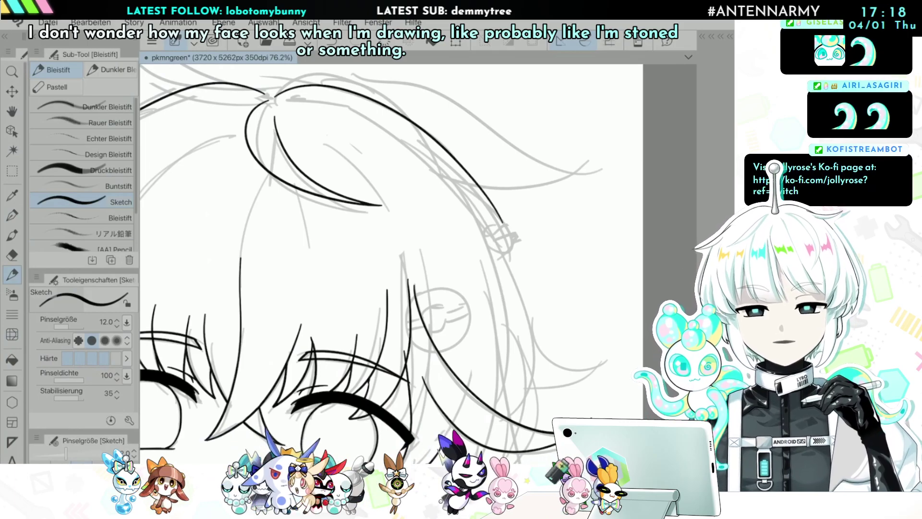
pyautogui.hotkey('ctrl', 'z')
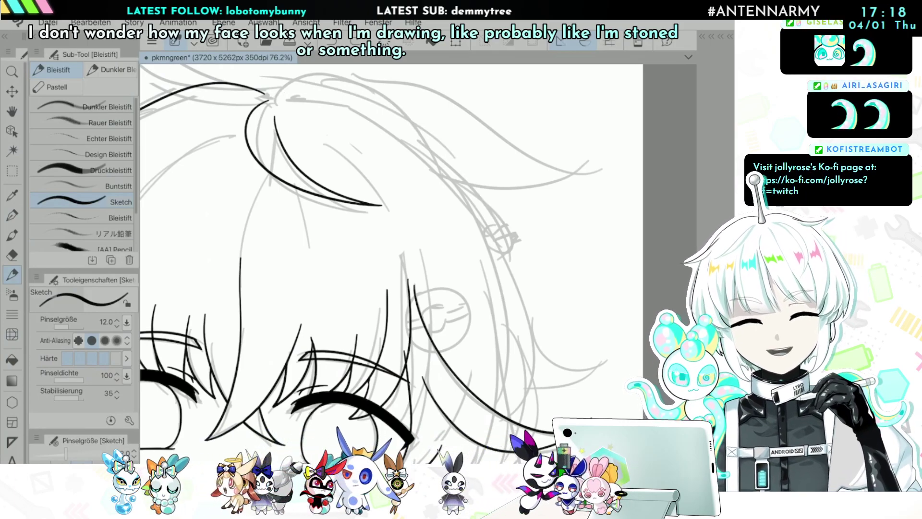
pyautogui.moveTo(285, 96)
pyautogui.mouseDown()
pyautogui.moveTo(474, 199)
pyautogui.moveTo(504, 288)
pyautogui.moveTo(407, 116)
pyautogui.moveTo(528, 337)
pyautogui.mouseUp()
pyautogui.hotkey('ctrl', 'z')
pyautogui.scroll(-5, 485, 285)
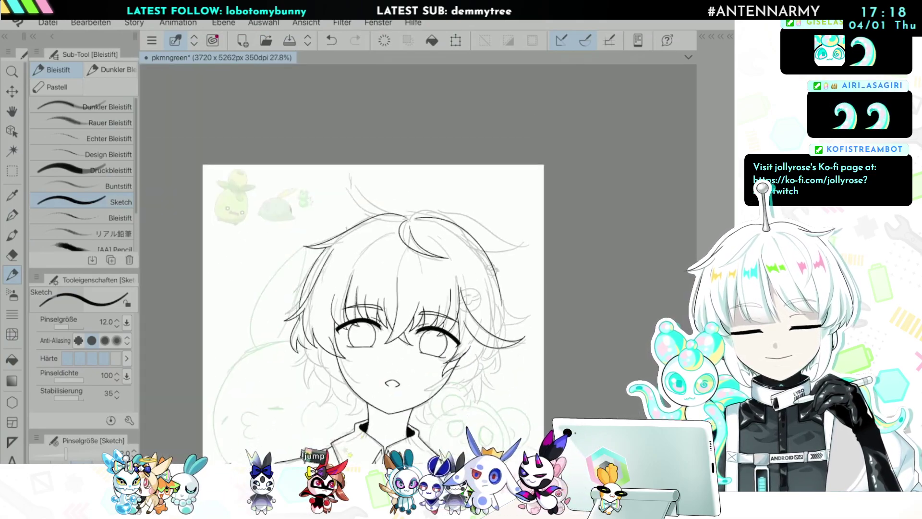
# Step: Try to extend the outer hair contour beside the round clip so it curves inward to meet the flicked-out lock
pyautogui.scroll(6, 520, 348)
pyautogui.moveTo(469, 206); pyautogui.dragTo(465, 308)
pyautogui.moveTo(468, 255); pyautogui.dragTo(464, 307)
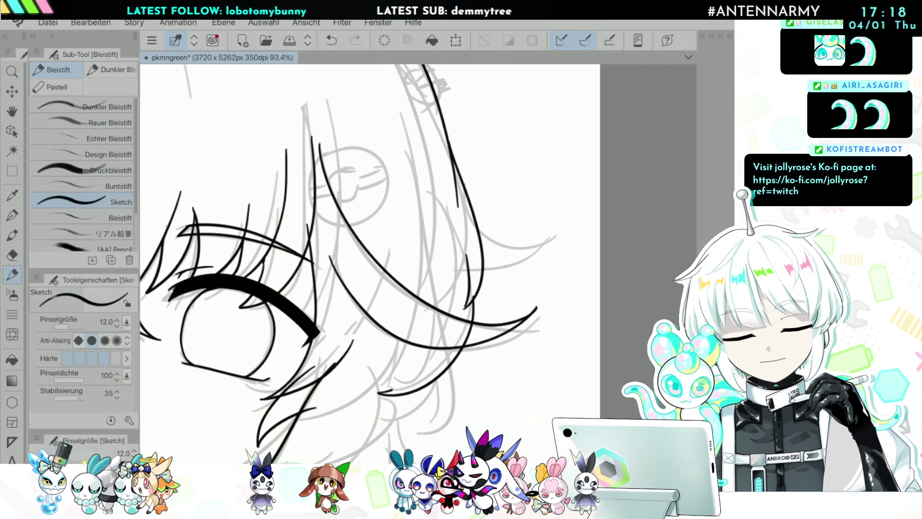
pyautogui.hotkey('ctrl', '-')
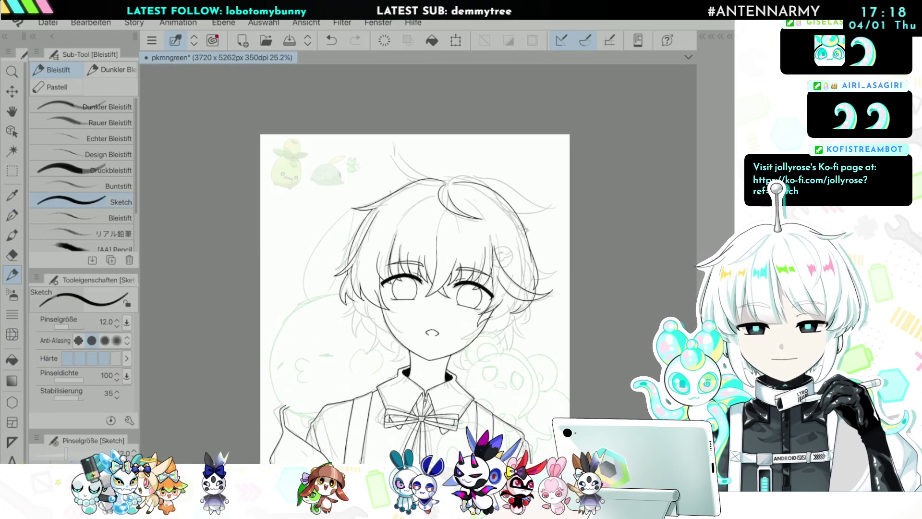
pyautogui.scroll(2, 415, 269)
pyautogui.hotkey('ctrl', 'z')
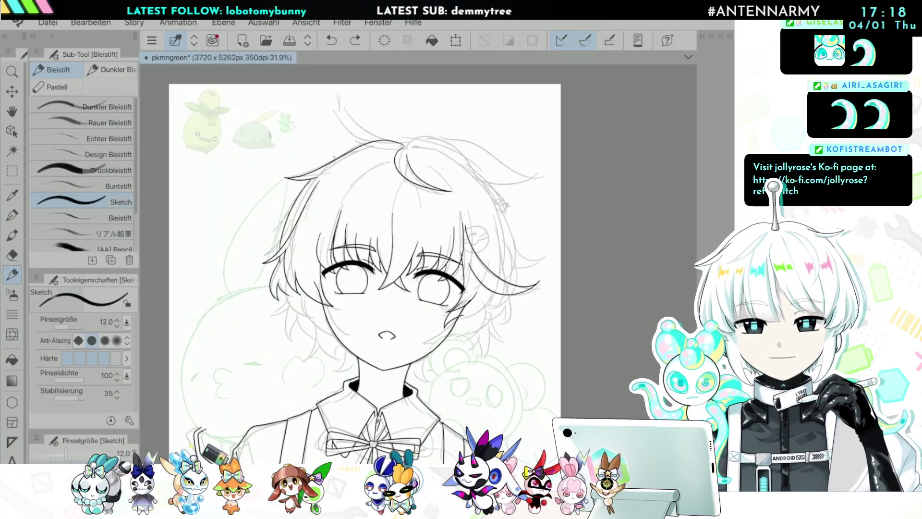
# Step: Ink the outer hair contour on the figure's left side from the crown past the small clip, curving inward above the flicked lock
pyautogui.scroll(2, 473, 183)
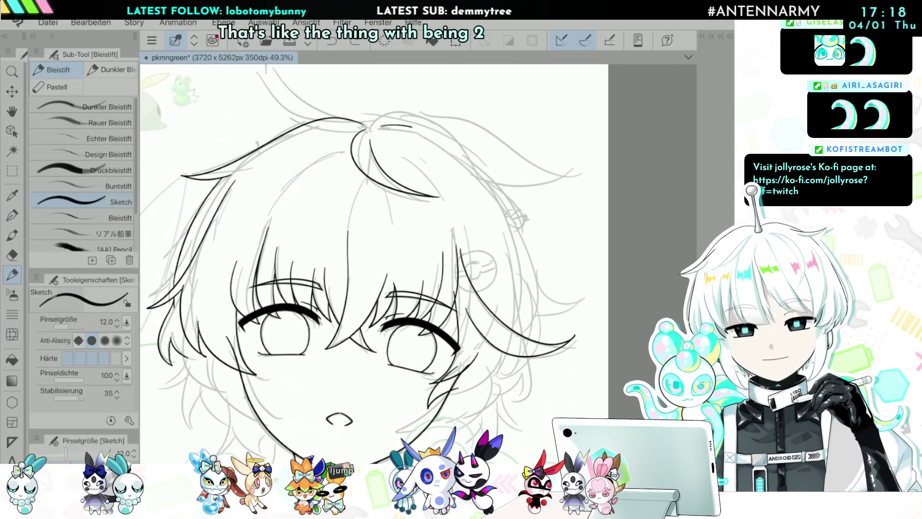
pyautogui.scroll(3, 418, 263)
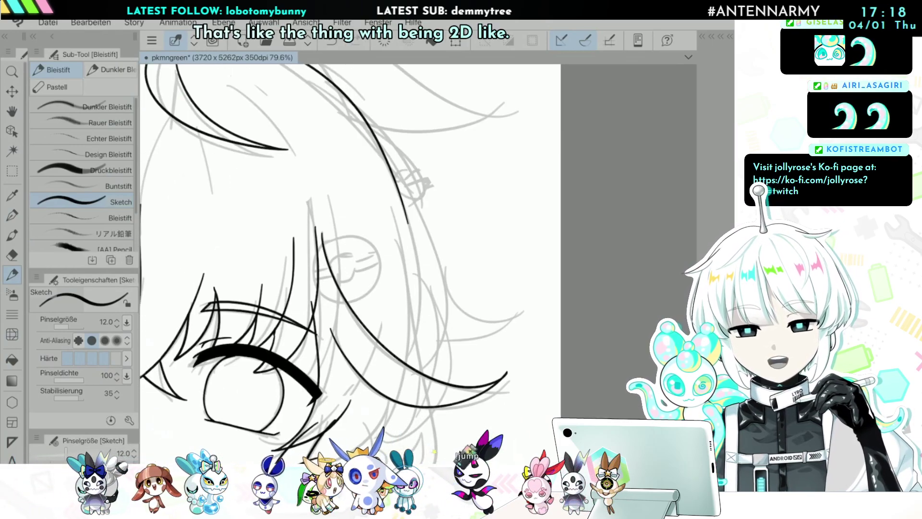
pyautogui.moveTo(392, 160); pyautogui.dragTo(452, 298)
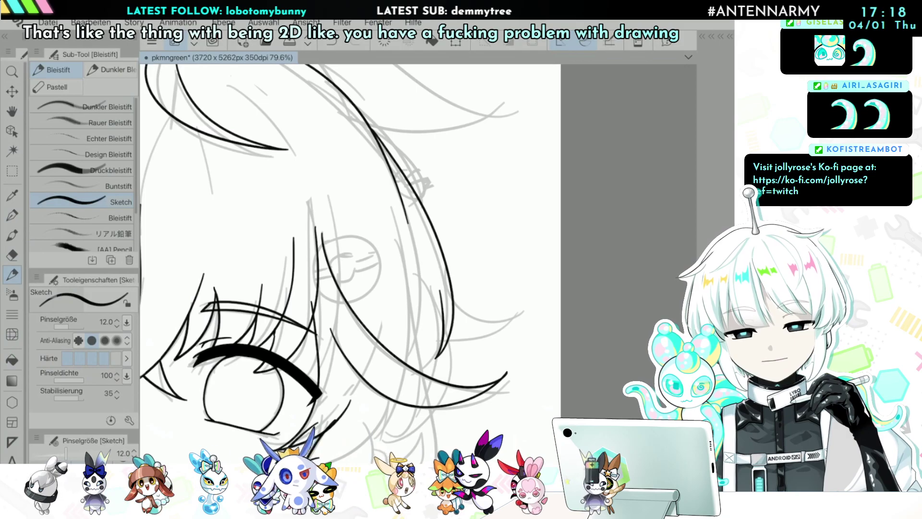
# Step: Mirror the canvas view horizontally to check the symmetry of the hair contour
pyautogui.scroll(-7, 524, 274)
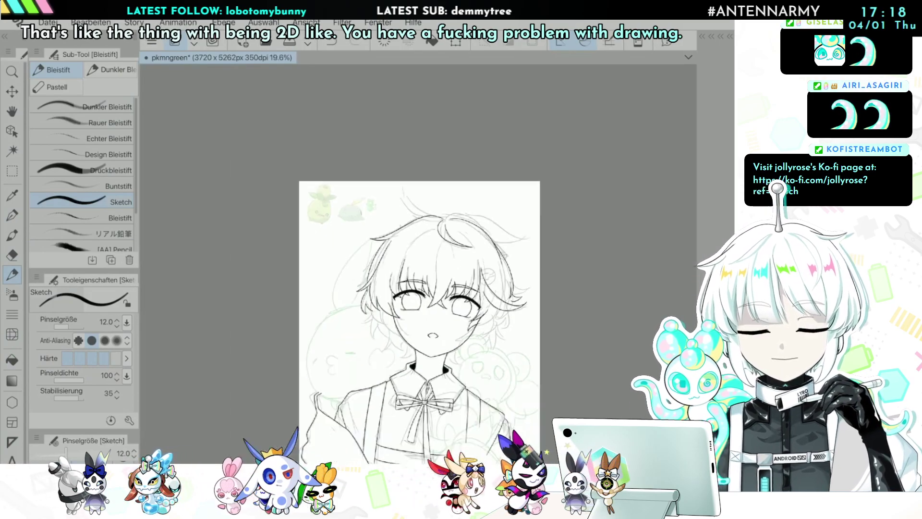
pyautogui.scroll(2, 518, 283)
pyautogui.scroll(1, 312, 183)
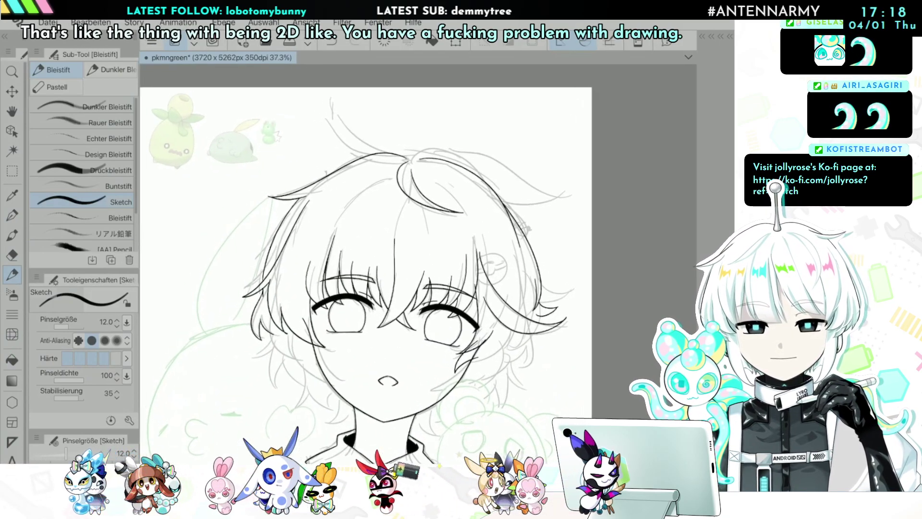
pyautogui.click(729, 36)
pyautogui.scroll(-1, 452, 396)
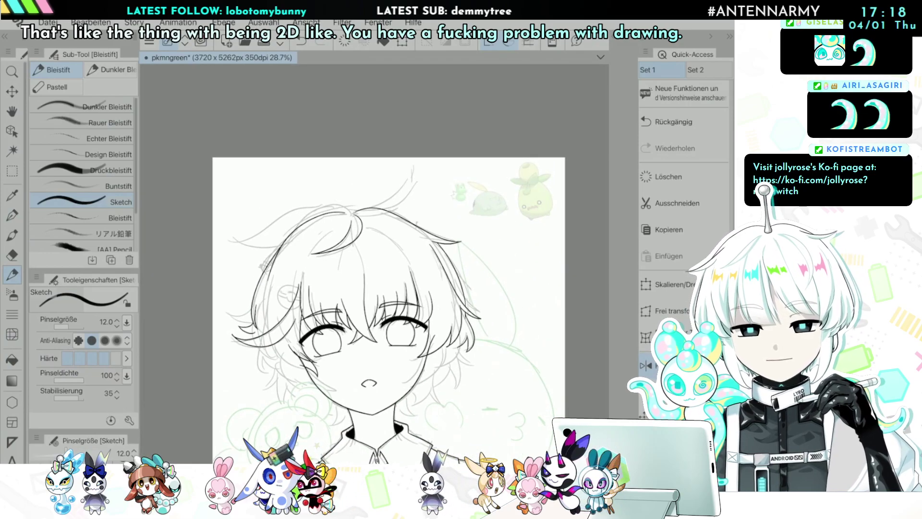
# Step: Ink an outer strand with short pointed tips along the hair contour beside the round hair clip, ending above the flicked-out lock
pyautogui.scroll(3, 293, 308)
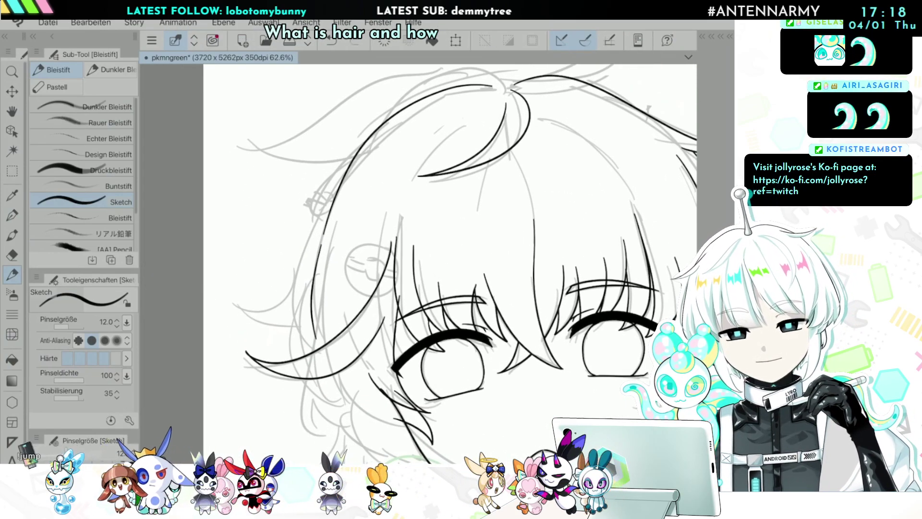
pyautogui.moveTo(295, 308); pyautogui.dragTo(305, 312)
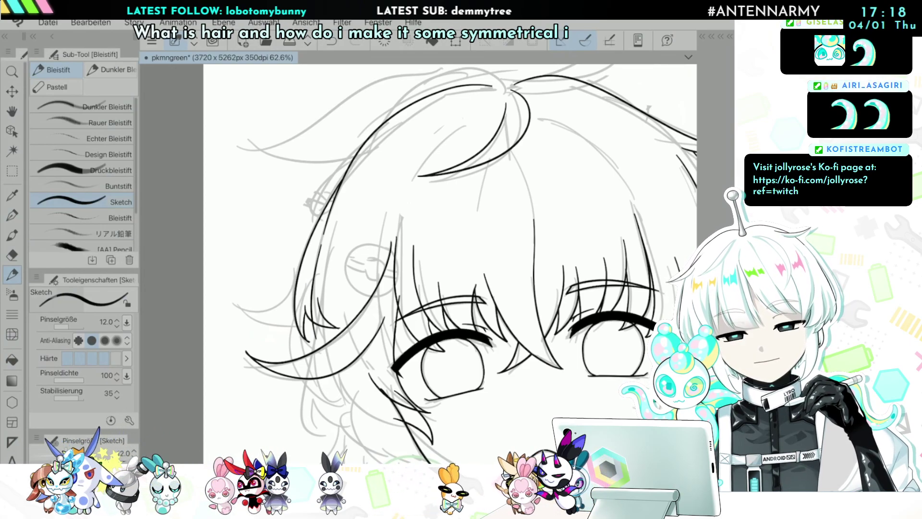
pyautogui.scroll(-3, 232, 362)
pyautogui.scroll(1, 285, 427)
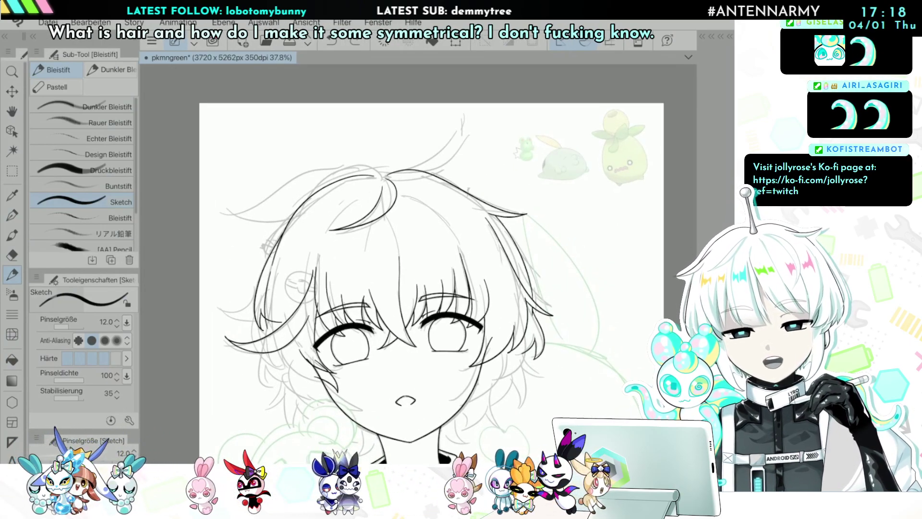
# Step: Erase the outward flick on the outer hair contour at the figure's right side and redraw it as a short, upturned tip
pyautogui.scroll(3, 418, 263)
pyautogui.press('e')
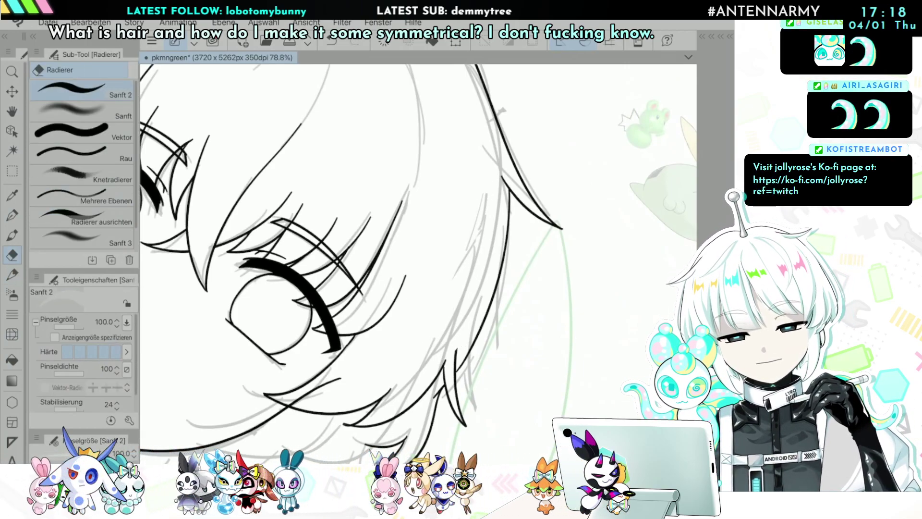
pyautogui.scroll(-4, 417, 264)
pyautogui.scroll(5, 417, 263)
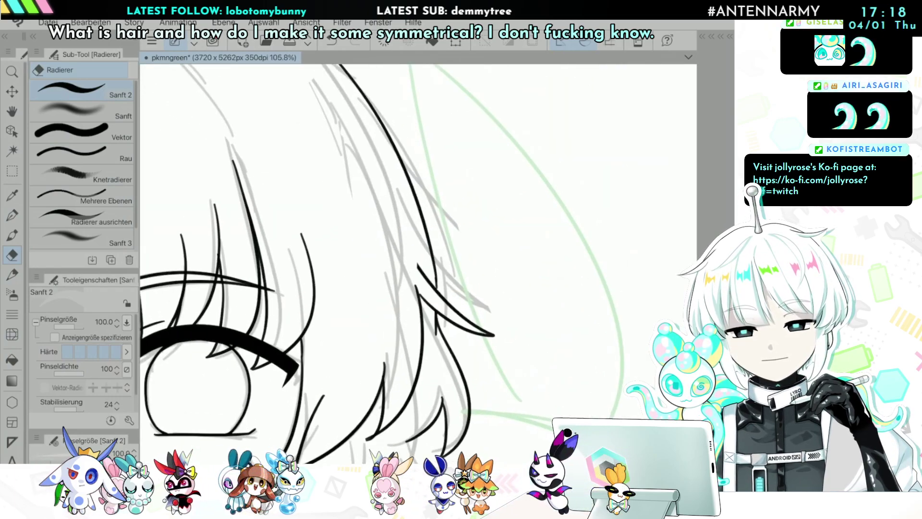
pyautogui.moveTo(485, 330); pyautogui.dragTo(447, 311)
pyautogui.press('p')
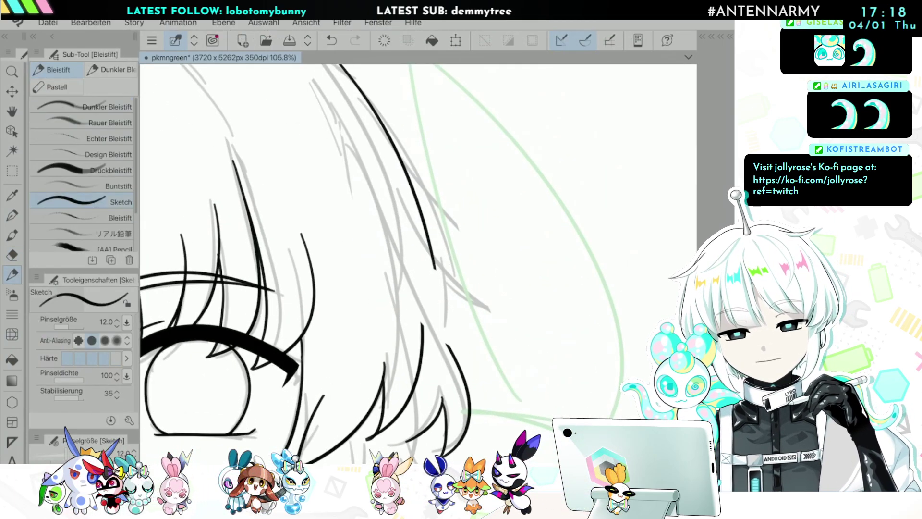
pyautogui.scroll(-5, 417, 269)
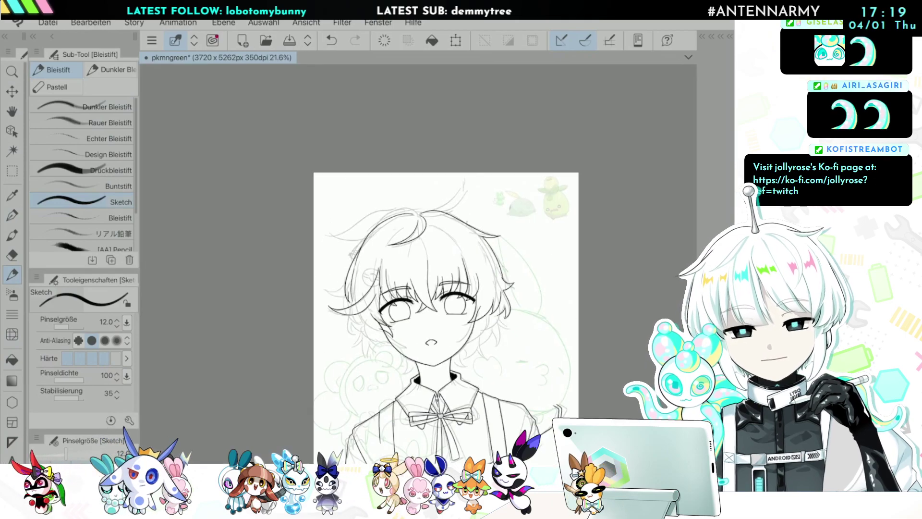
# Step: Ink a second, smaller flick under the figure's left flicked-out lock and the curved side strands below it leading toward the cheek
pyautogui.scroll(5, 350, 321)
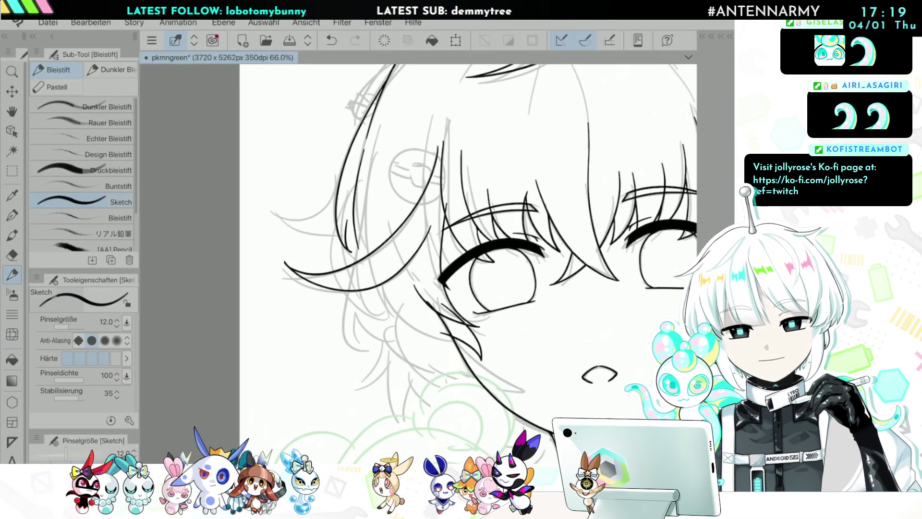
pyautogui.scroll(-3, 258, 381)
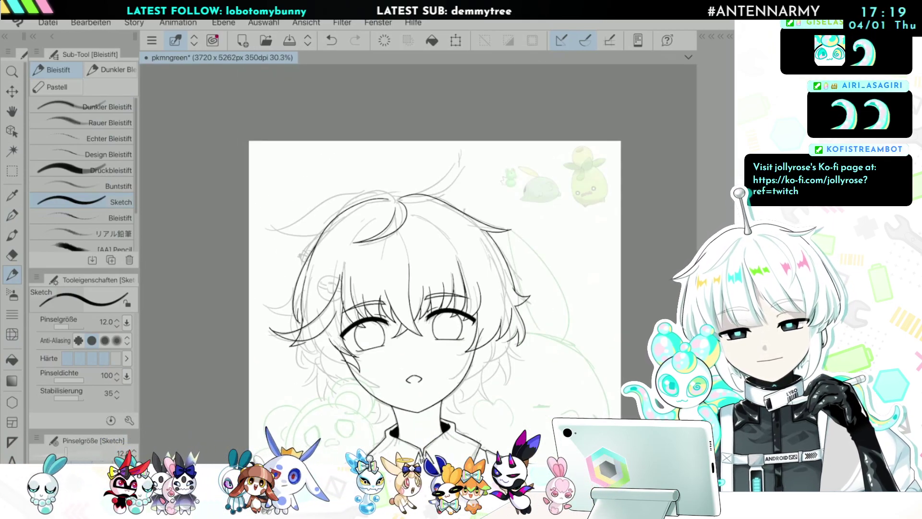
pyautogui.scroll(3, 291, 393)
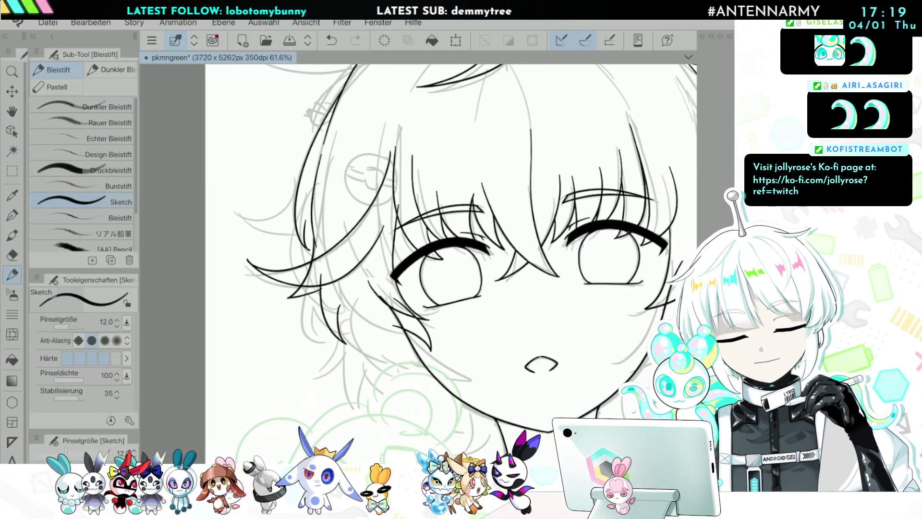
pyautogui.scroll(1, 420, 365)
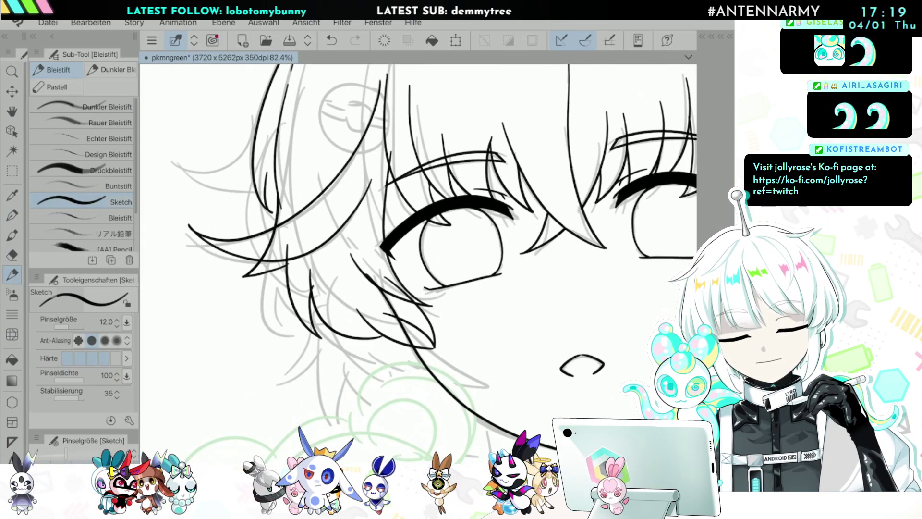
# Step: Try to ink a small lock below the side hair next to the jaw on the figure's right side
pyautogui.scroll(-3, 256, 378)
pyautogui.scroll(2, 480, 354)
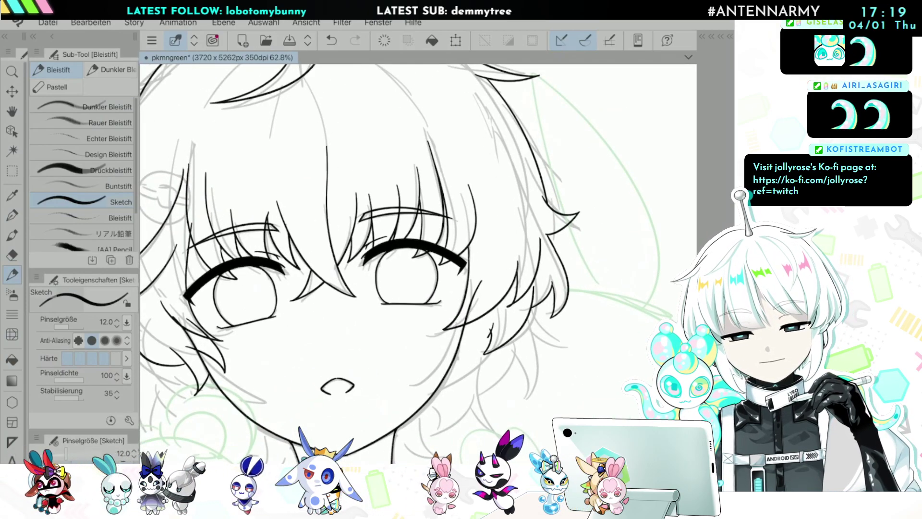
pyautogui.scroll(-1, 492, 315)
pyautogui.scroll(-2, 528, 355)
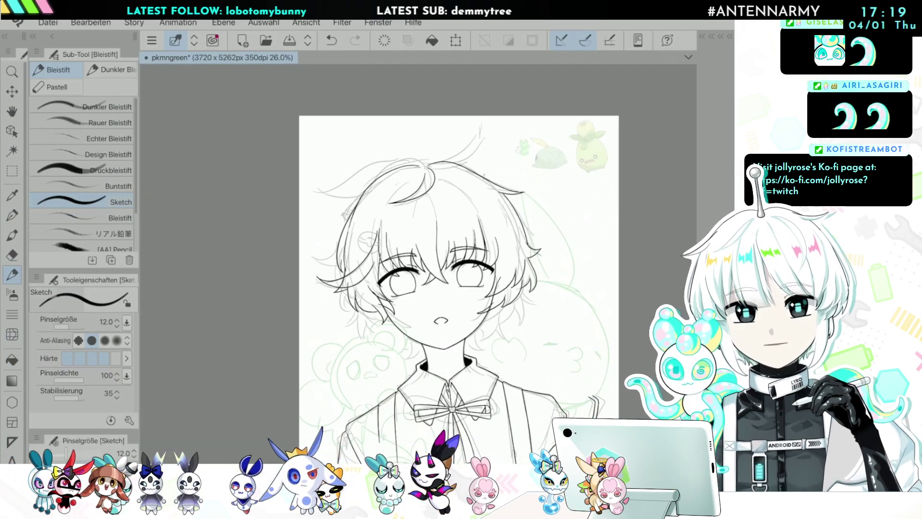
pyautogui.scroll(4, 528, 355)
pyautogui.hotkey('ctrl', 'z')
pyautogui.hotkey('ctrl', 'z')
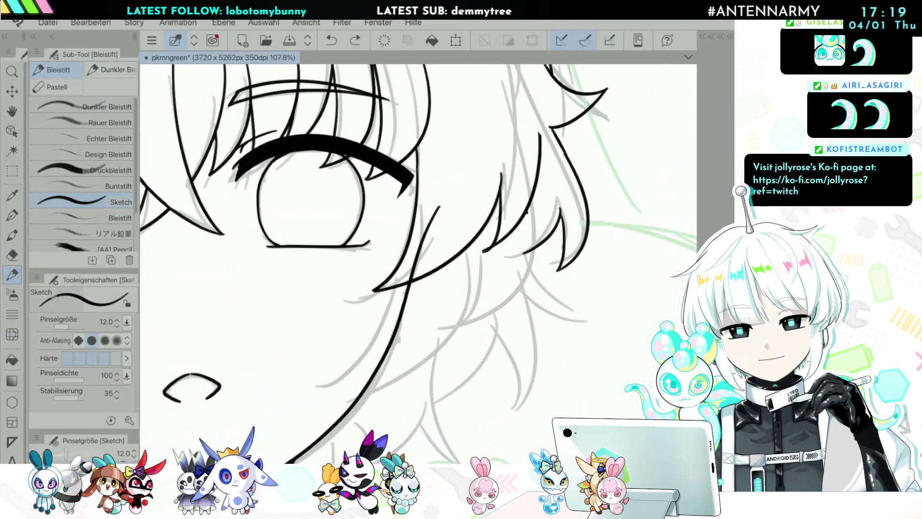
# Step: Ink a curved, pointed lock beside the jaw on the figure's right side and a downward-pointing lock beside the opposite cheek
pyautogui.moveTo(433, 330)
pyautogui.mouseDown()
pyautogui.moveTo(461, 279)
pyautogui.moveTo(405, 382)
pyautogui.mouseUp()
pyautogui.hotkey('ctrl', 'z')
pyautogui.moveTo(460, 283)
pyautogui.mouseDown()
pyautogui.moveTo(427, 365)
pyautogui.moveTo(398, 355)
pyautogui.moveTo(401, 286)
pyautogui.mouseUp()
pyautogui.scroll(-5, 528, 241)
pyautogui.scroll(6, 313, 303)
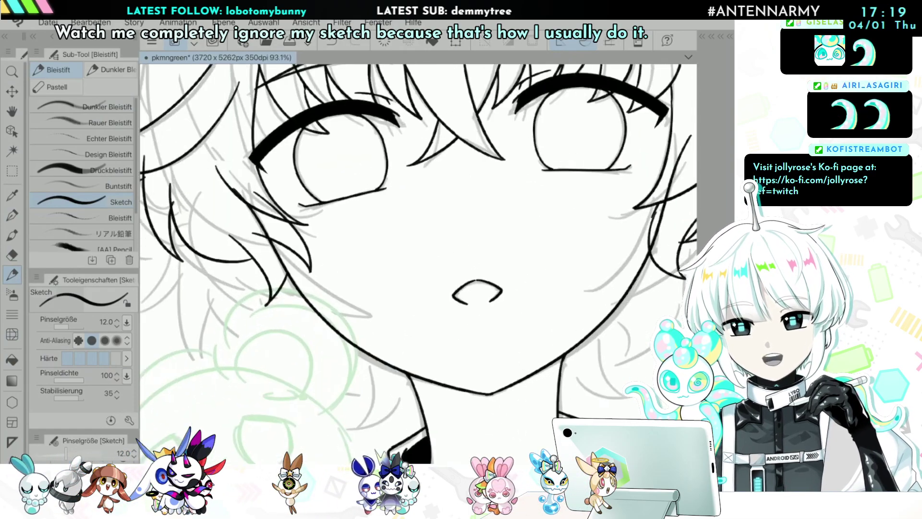
pyautogui.scroll(-1, 288, 384)
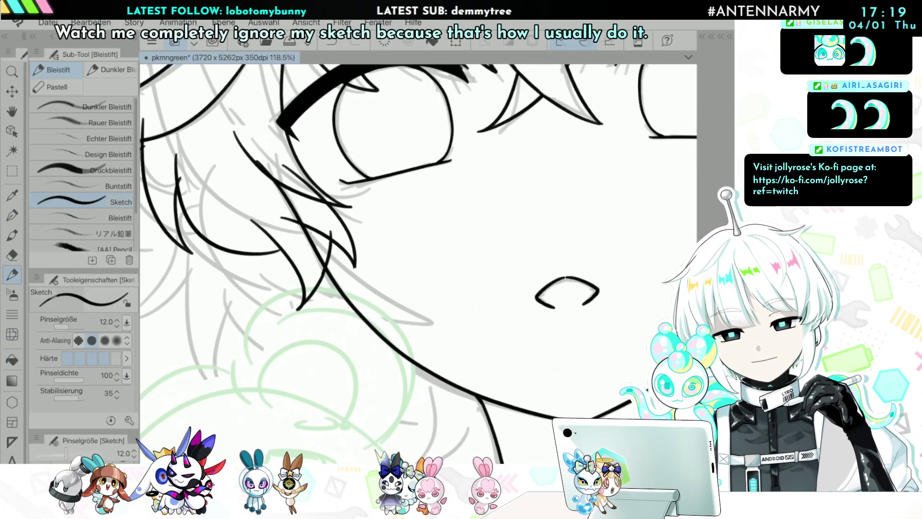
pyautogui.scroll(-7, 373, 332)
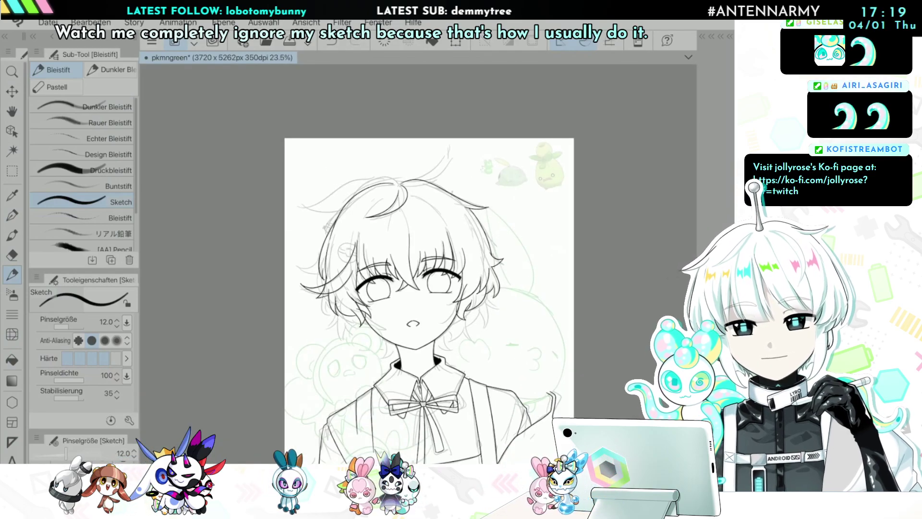
pyautogui.scroll(3, 387, 269)
pyautogui.scroll(-2, 430, 299)
pyautogui.scroll(5, 371, 345)
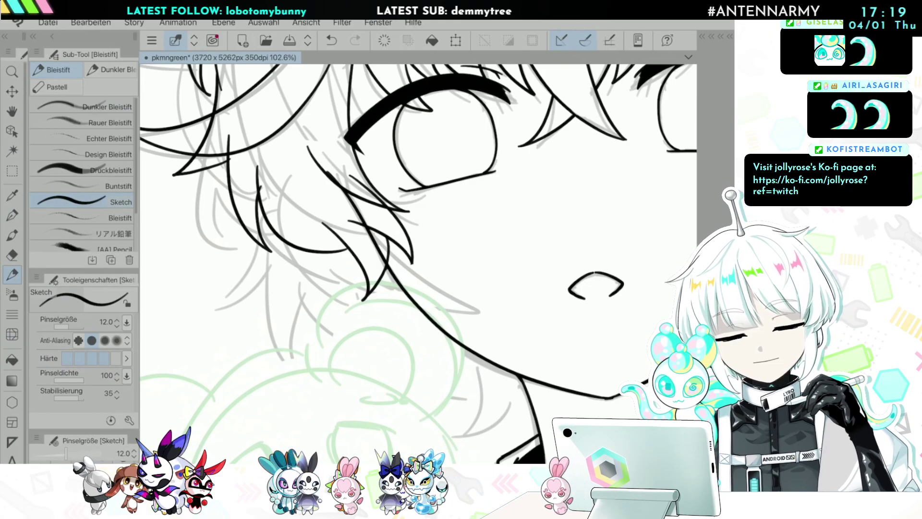
# Step: Ink the lower hair strands beneath the side lock on the figure's left, ending in pointed tips beside the jaw
pyautogui.scroll(-5, 418, 259)
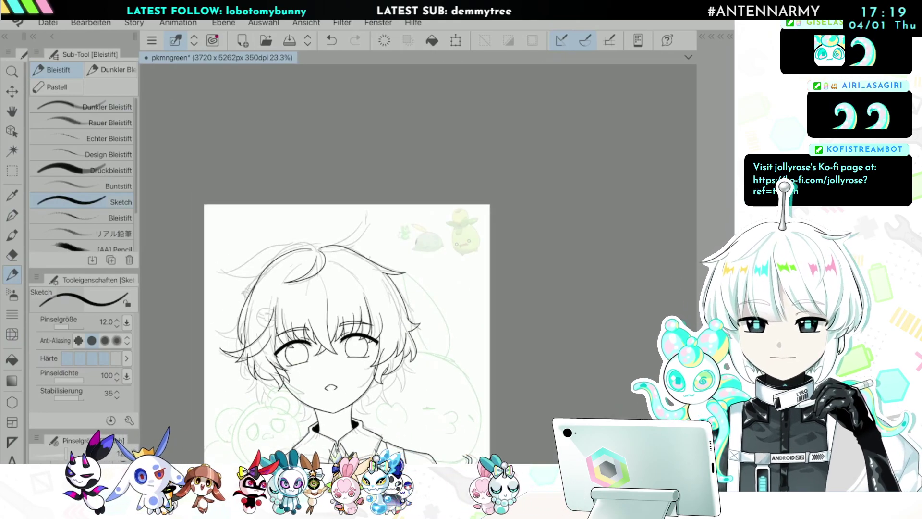
pyautogui.scroll(5, 269, 398)
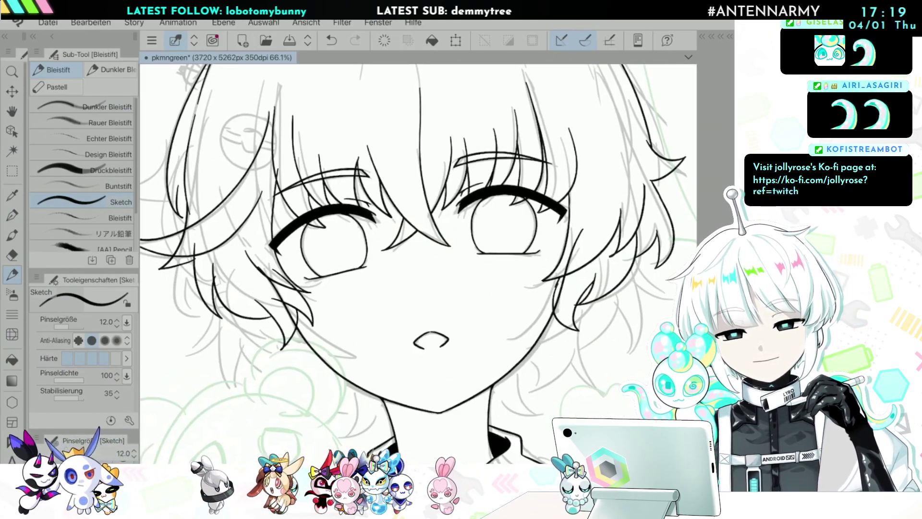
pyautogui.moveTo(231, 247); pyautogui.dragTo(269, 363)
pyautogui.moveTo(260, 327); pyautogui.dragTo(271, 364)
pyautogui.moveTo(259, 322)
pyautogui.mouseDown()
pyautogui.moveTo(290, 354)
pyautogui.moveTo(335, 357)
pyautogui.mouseUp()
pyautogui.moveTo(320, 342); pyautogui.dragTo(343, 371)
pyautogui.scroll(-5, 260, 398)
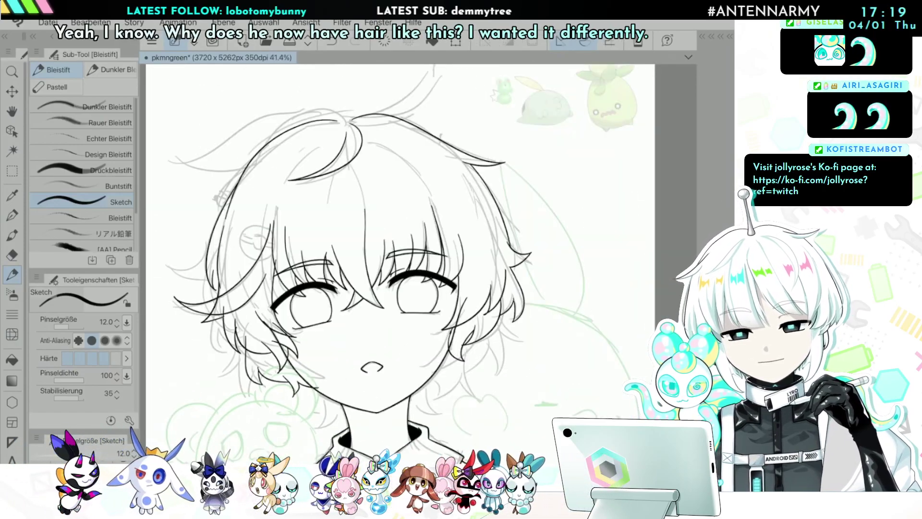
# Step: With the eraser at size 25, clear the crossing lines in the small lock beside the jaw on the figure's right and re-ink its tip
pyautogui.scroll(4, 418, 396)
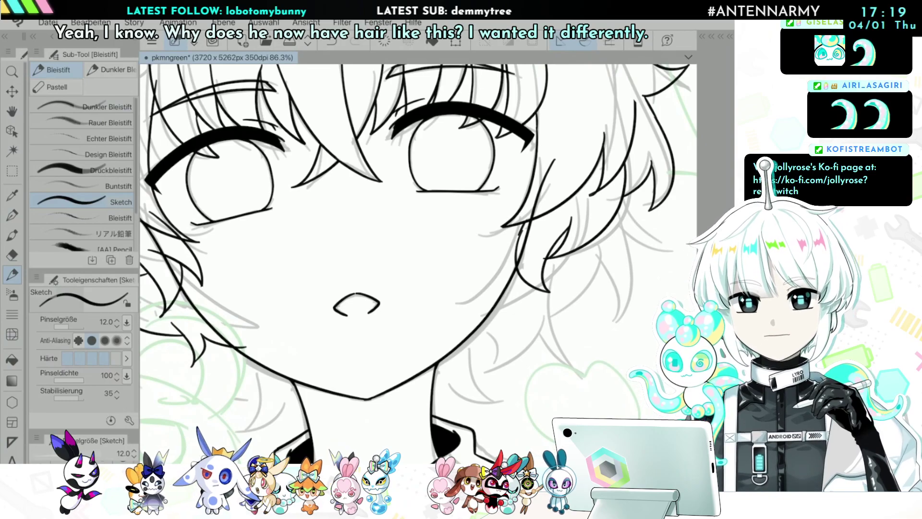
pyautogui.scroll(-1, 417, 240)
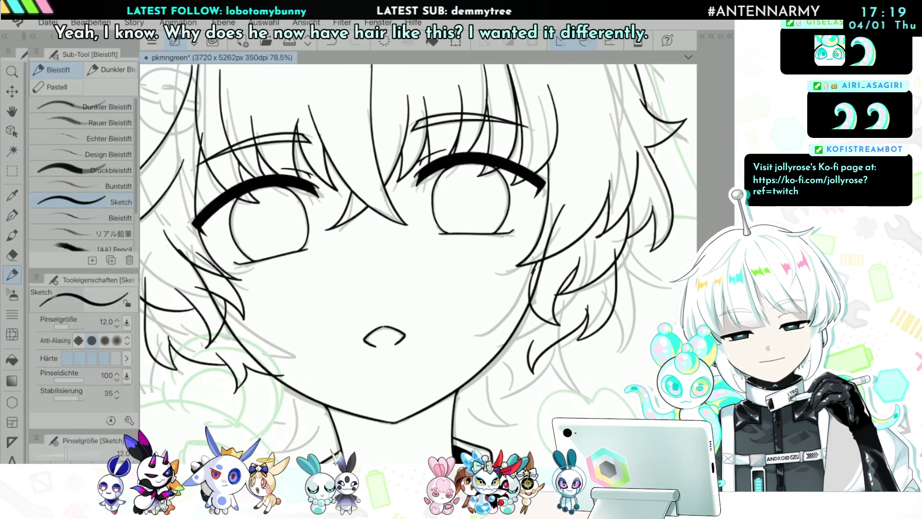
pyautogui.scroll(-5, 417, 240)
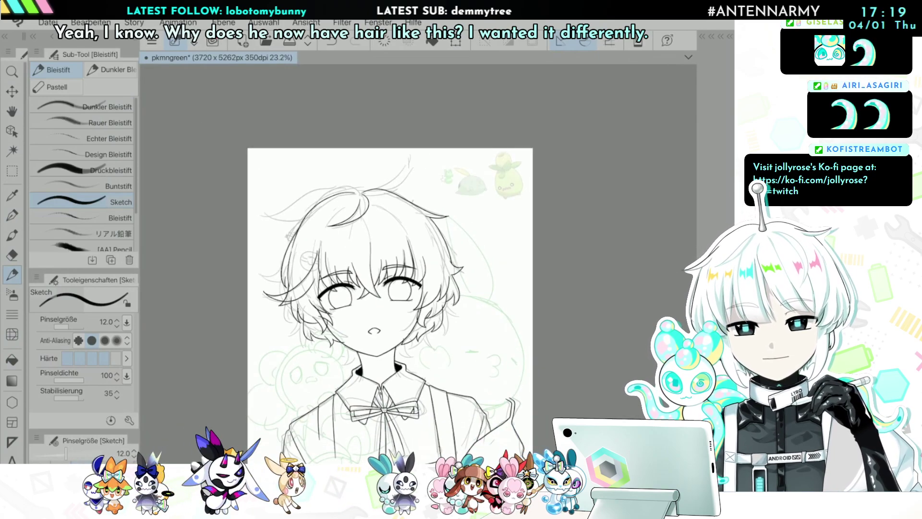
pyautogui.scroll(5, 373, 330)
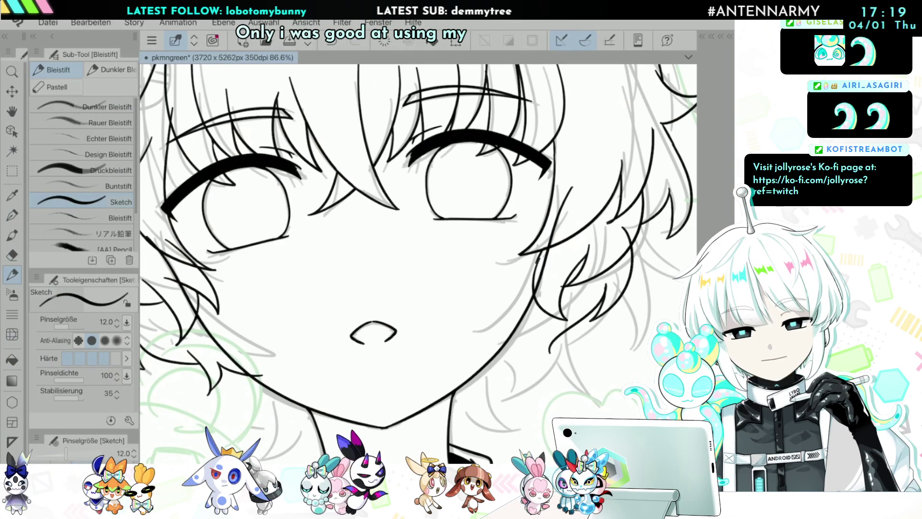
pyautogui.scroll(-5, 434, 329)
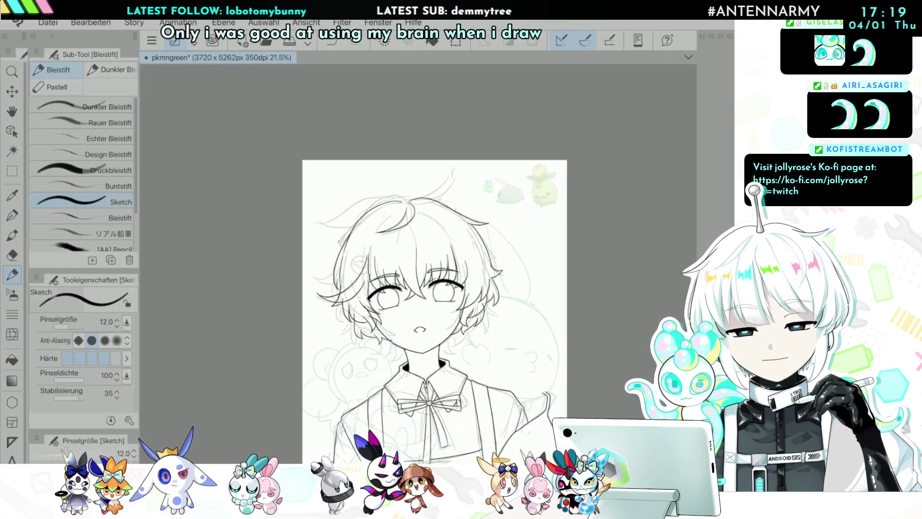
pyautogui.scroll(8, 470, 322)
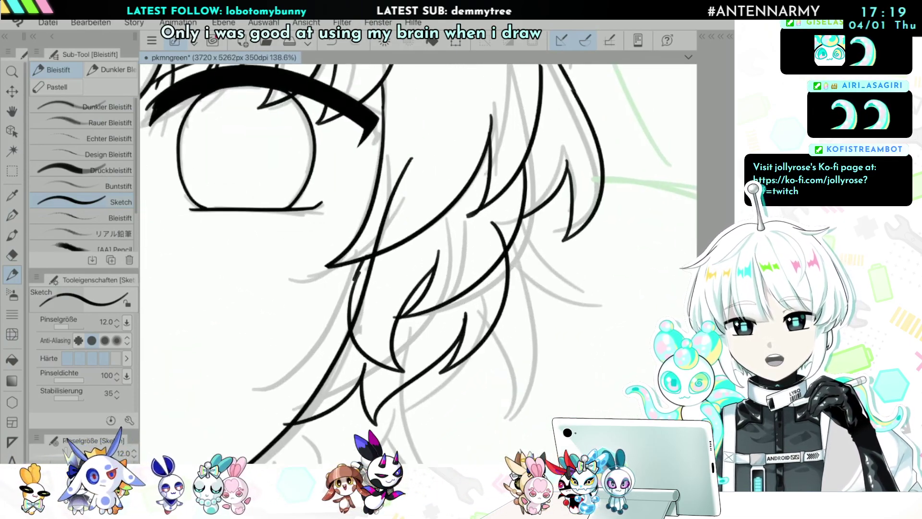
pyautogui.press('e')
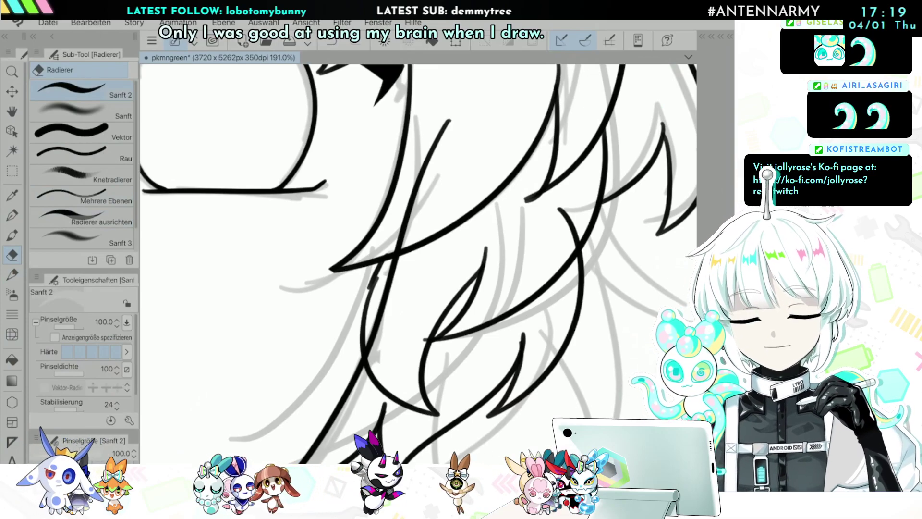
pyautogui.scroll(2, 418, 308)
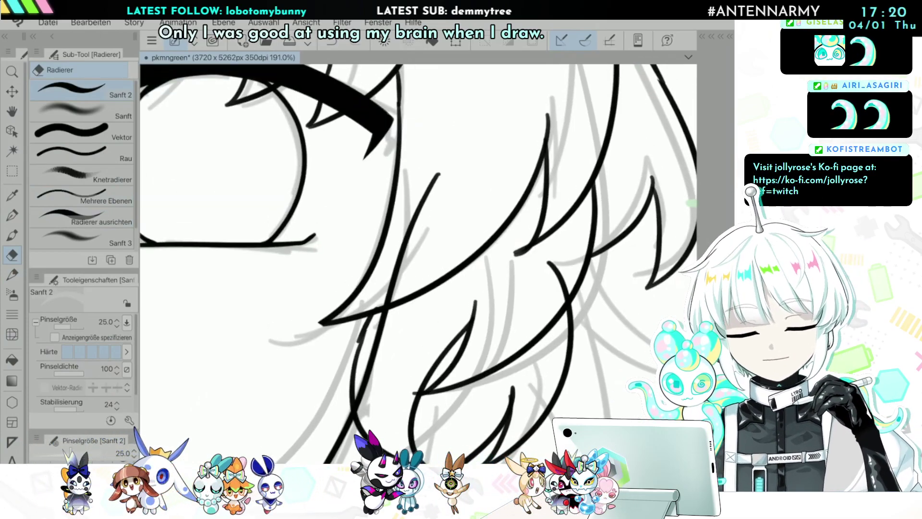
pyautogui.scroll(-2, 418, 264)
pyautogui.moveTo(508, 249); pyautogui.dragTo(418, 349)
pyautogui.press('p')
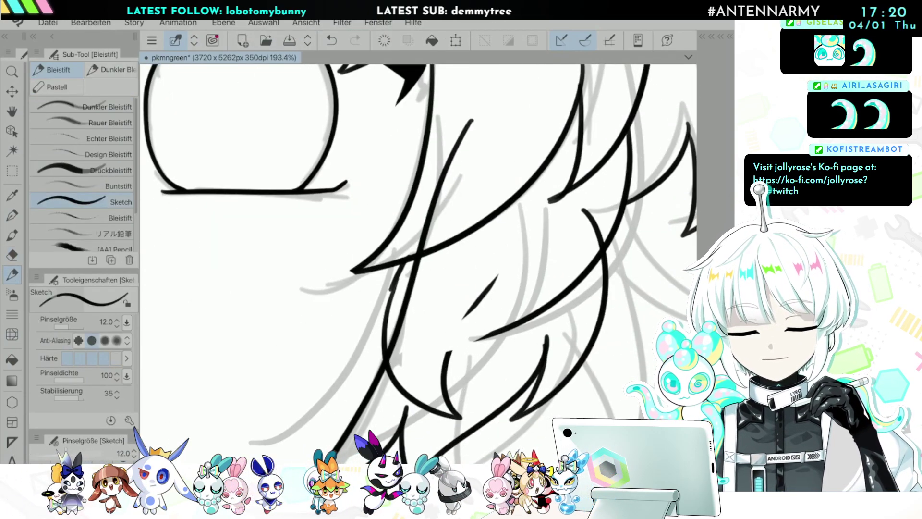
pyautogui.moveTo(450, 353); pyautogui.dragTo(455, 344)
pyautogui.scroll(-10, 448, 336)
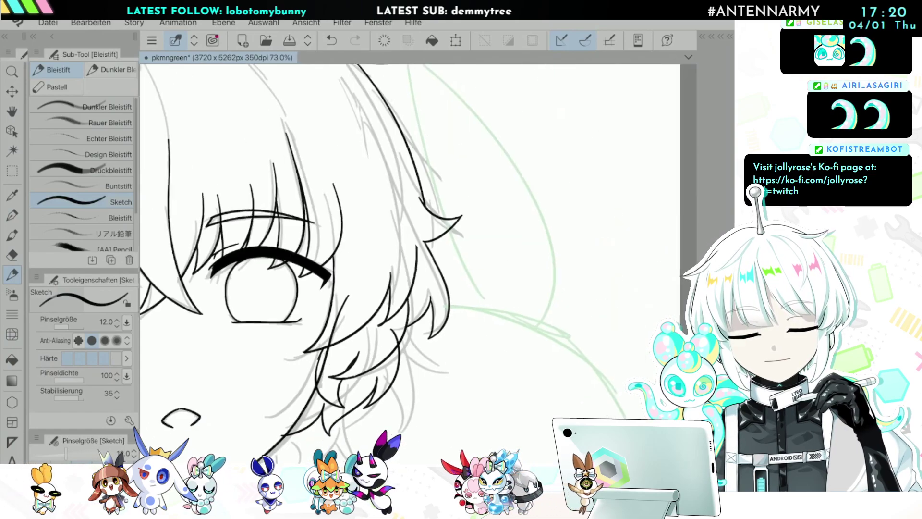
# Step: Erase the overshooting upper end of the outer curved strand in the side hair on the figure's right
pyautogui.scroll(8, 476, 324)
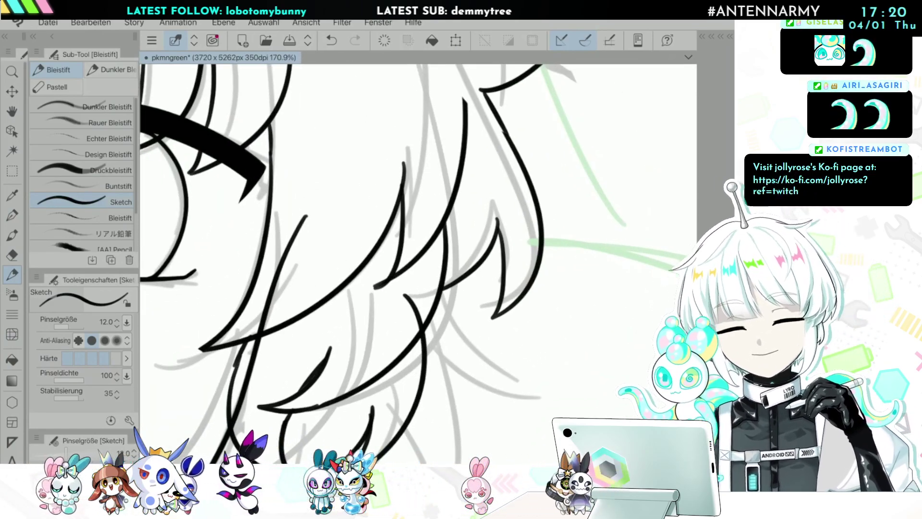
pyautogui.press('e')
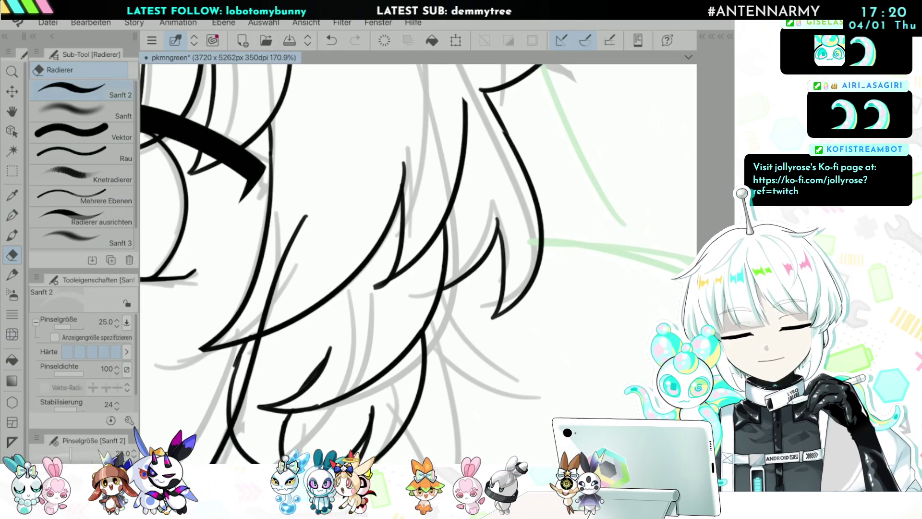
pyautogui.scroll(-6, 418, 264)
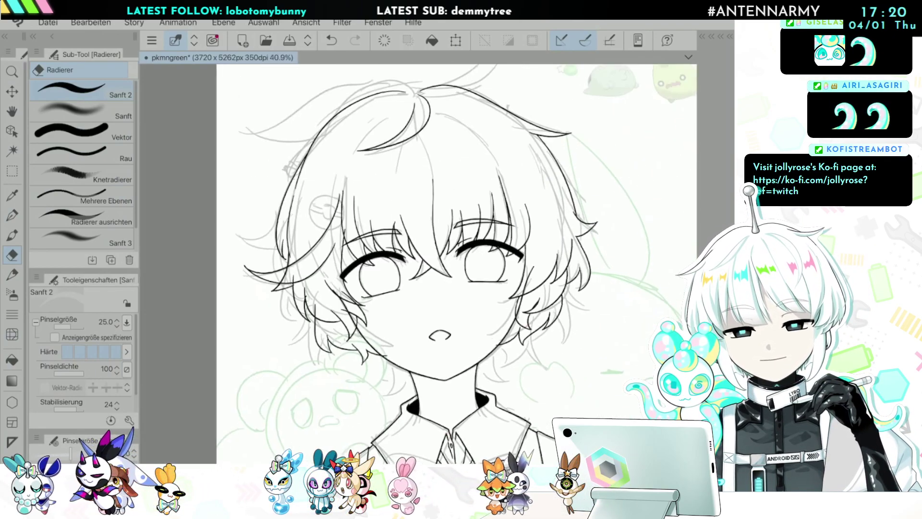
pyautogui.scroll(-1, 418, 264)
pyautogui.scroll(-2, 418, 264)
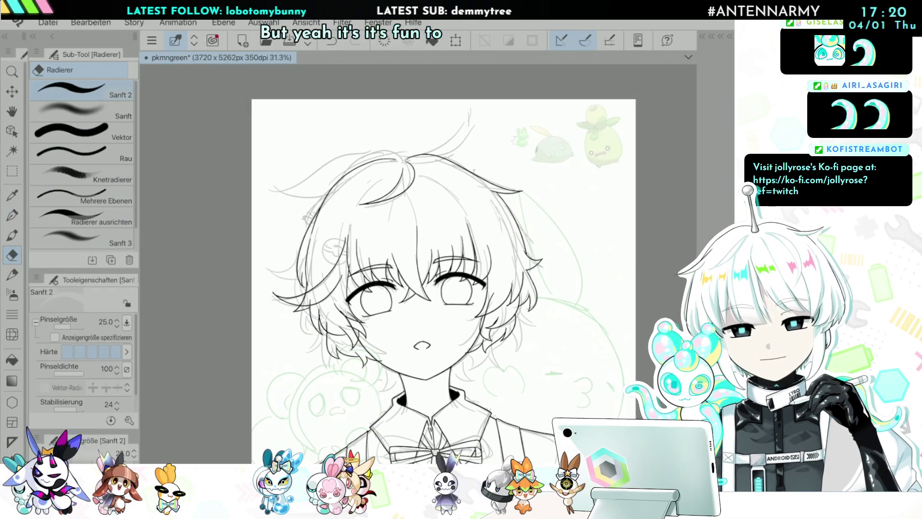
# Step: Ink a small pointed tuft flicking outward from the parting at the crown toward the figure's left
pyautogui.scroll(5, 399, 144)
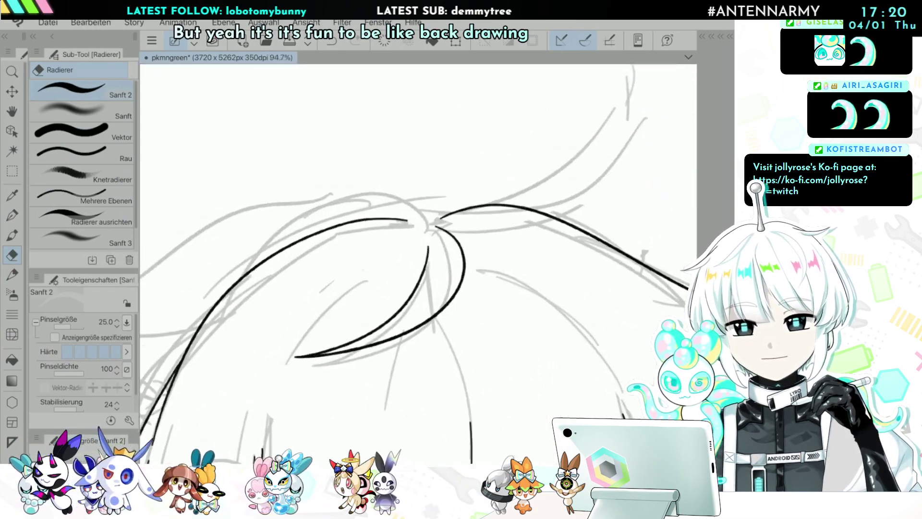
pyautogui.press('p')
pyautogui.moveTo(453, 236)
pyautogui.mouseDown()
pyautogui.moveTo(241, 195)
pyautogui.moveTo(344, 236)
pyautogui.mouseUp()
pyautogui.scroll(-8, 400, 246)
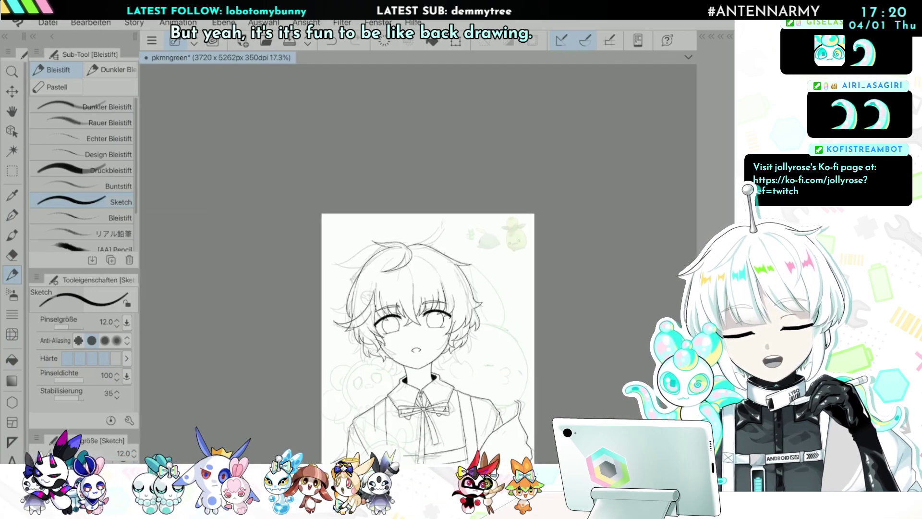
pyautogui.scroll(3, 412, 287)
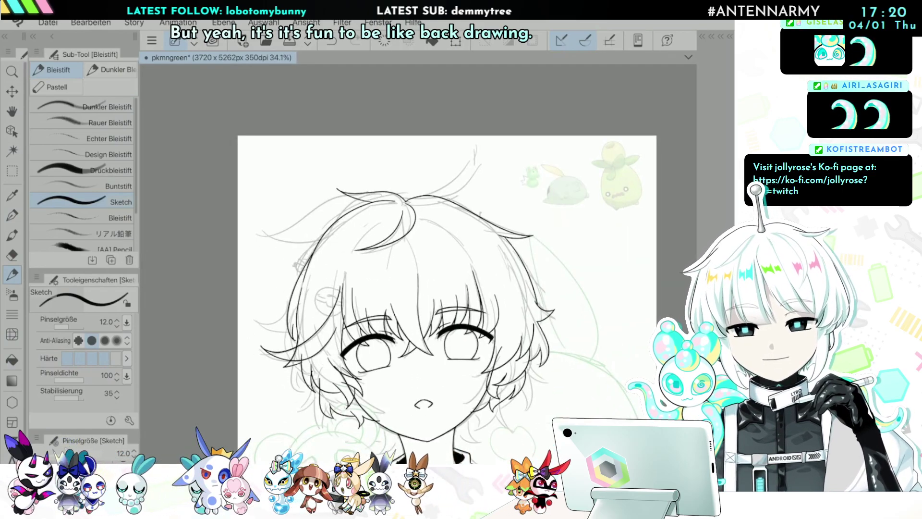
# Step: Erase the overshooting strand ends where the lower side locks cross on the figure's left
pyautogui.scroll(6, 290, 305)
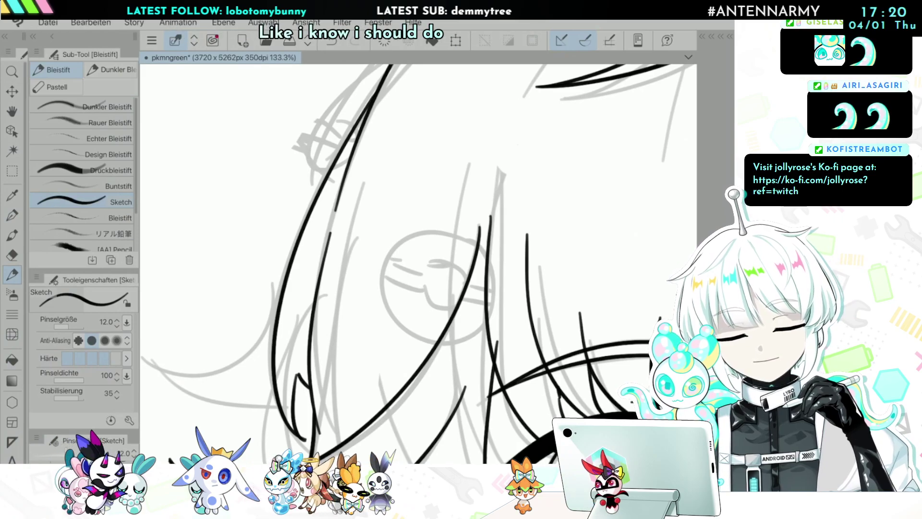
pyautogui.press('e')
pyautogui.scroll(-3, 418, 240)
pyautogui.scroll(3, 322, 294)
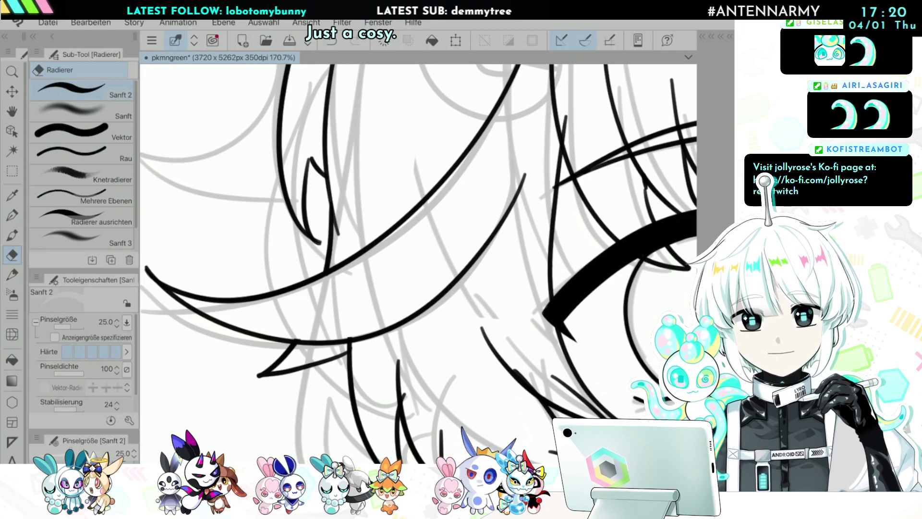
pyautogui.scroll(-5, 417, 263)
pyautogui.scroll(5, 418, 263)
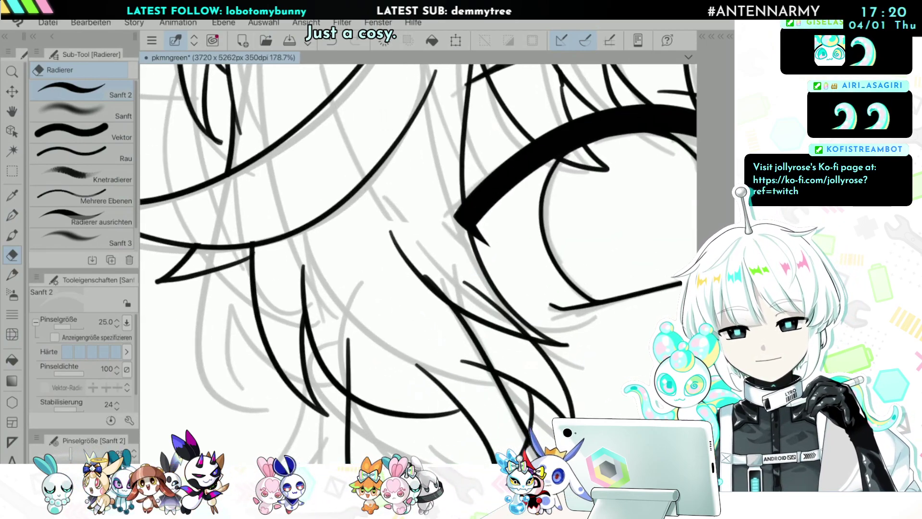
pyautogui.scroll(-3, 356, 385)
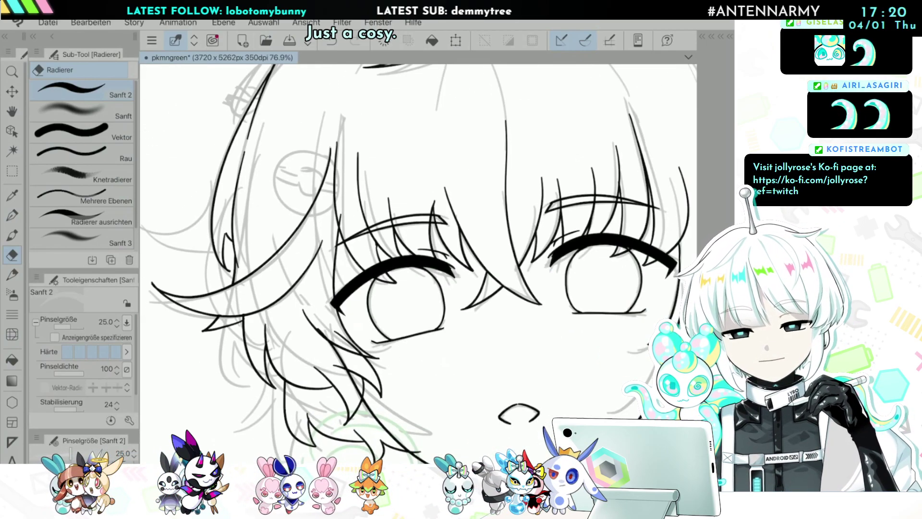
pyautogui.scroll(3, 356, 386)
pyautogui.scroll(-6, 418, 240)
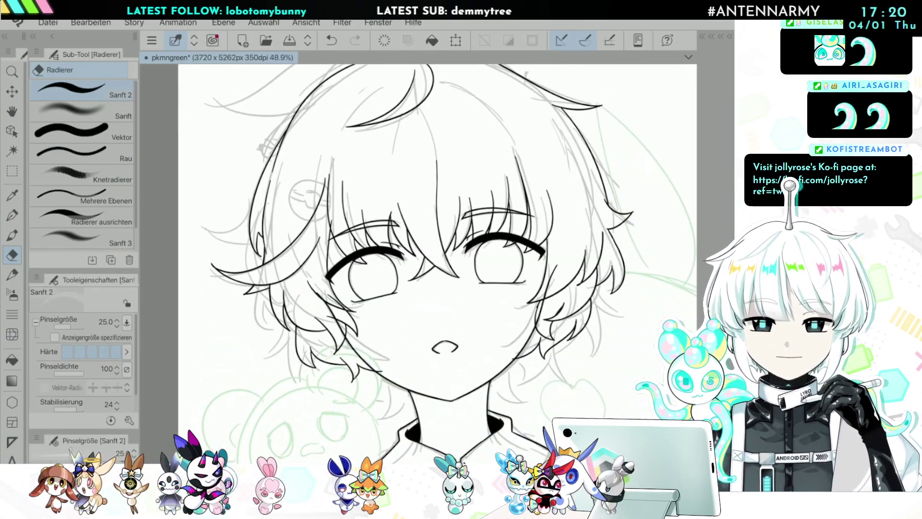
pyautogui.scroll(5, 357, 356)
pyautogui.scroll(-5, 224, 388)
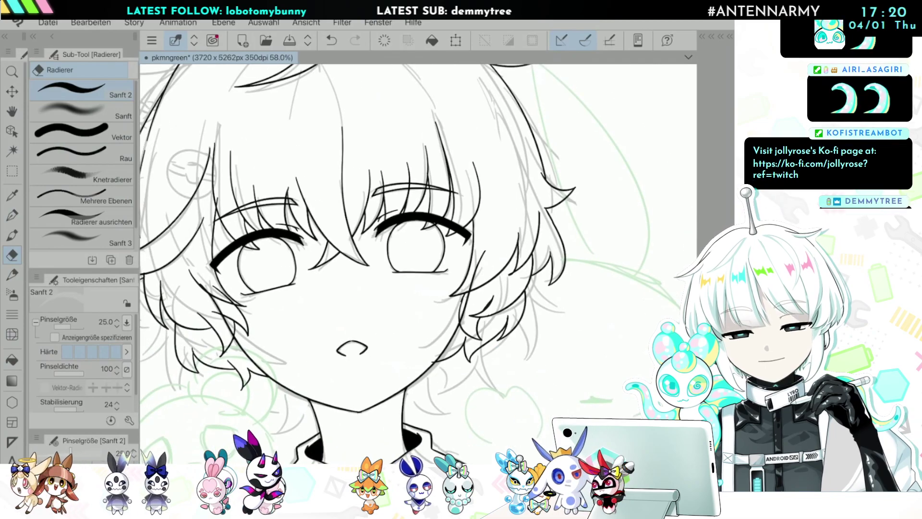
# Step: Switch to the layer holding the face lines and erase the face contour where it overlaps the side locks
pyautogui.scroll(5, 444, 351)
pyautogui.moveTo(408, 381); pyautogui.dragTo(397, 392)
pyautogui.scroll(-1, 288, 418)
pyautogui.scroll(-5, 417, 240)
pyautogui.scroll(3, 369, 283)
pyautogui.click(720, 36)
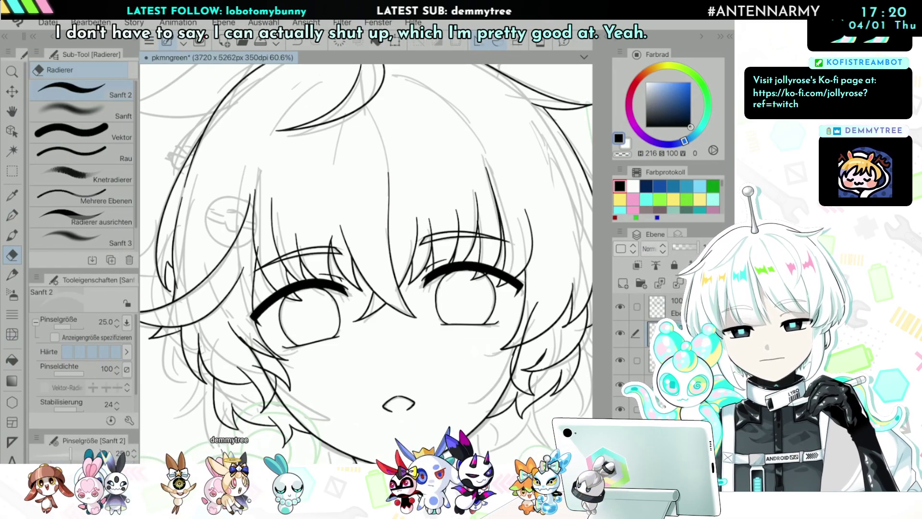
pyautogui.scroll(3, 218, 367)
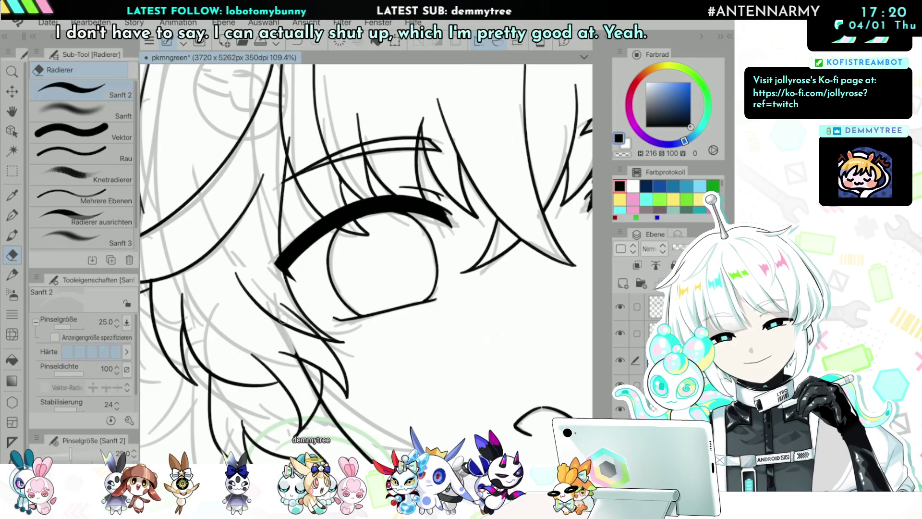
pyautogui.scroll(-5, 366, 263)
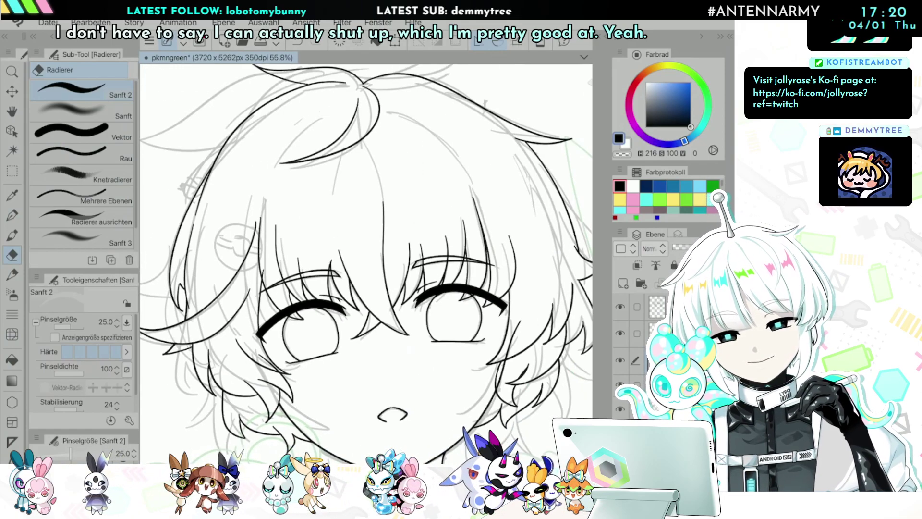
pyautogui.scroll(6, 366, 264)
pyautogui.moveTo(338, 431); pyautogui.dragTo(400, 224)
pyautogui.scroll(-4, 451, 307)
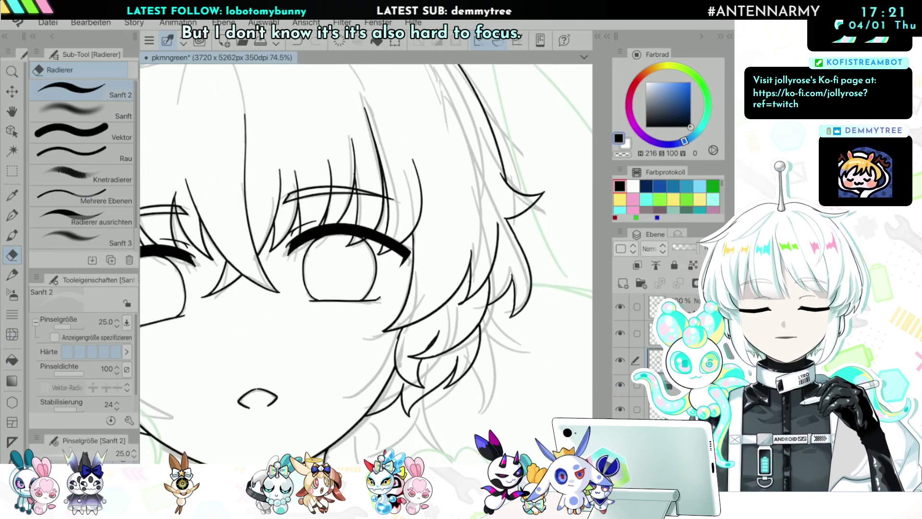
# Step: Switch to the topmost line layer and clean up the crossing strand lines beside the eye on the figure's left
pyautogui.scroll(-3, 538, 336)
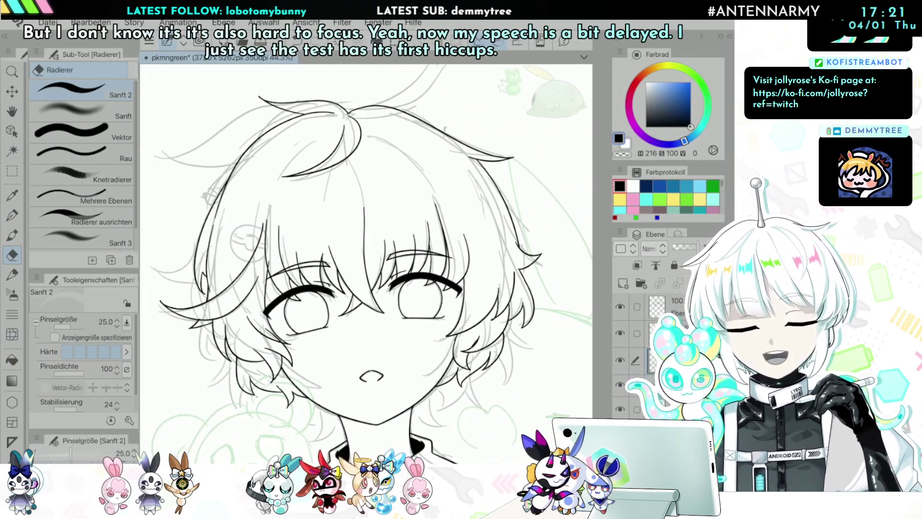
pyautogui.scroll(9, 396, 313)
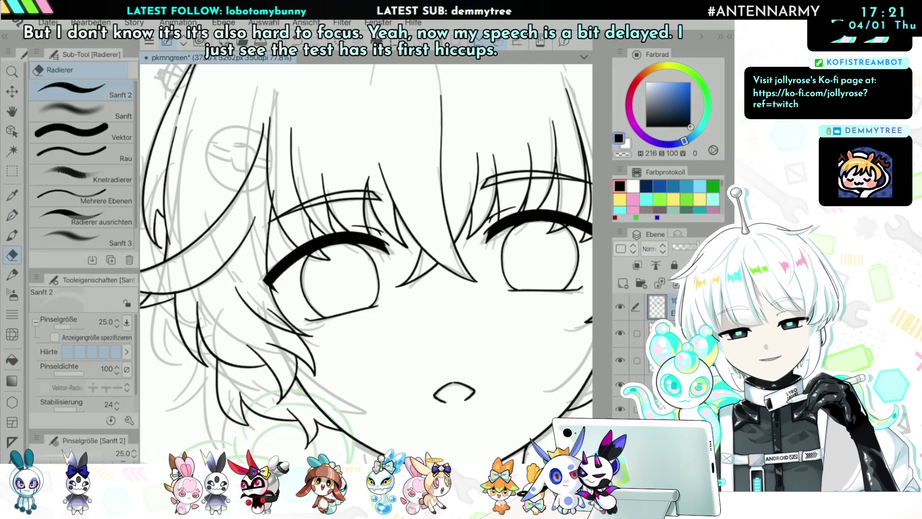
pyautogui.scroll(2, 306, 215)
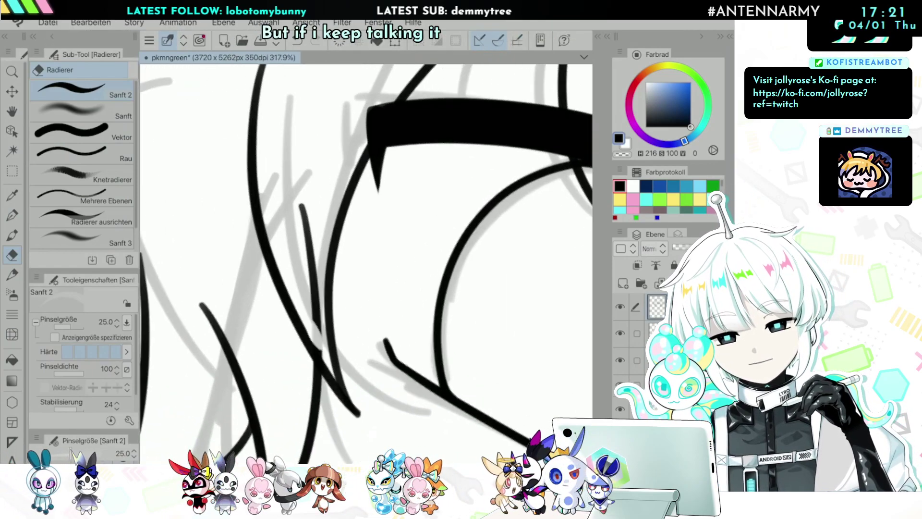
pyautogui.scroll(-12, 306, 215)
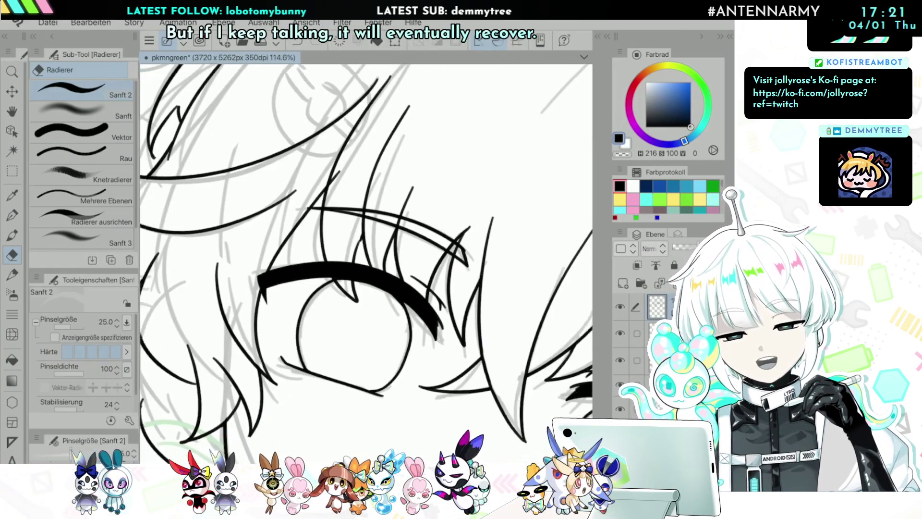
pyautogui.scroll(3, 590, 247)
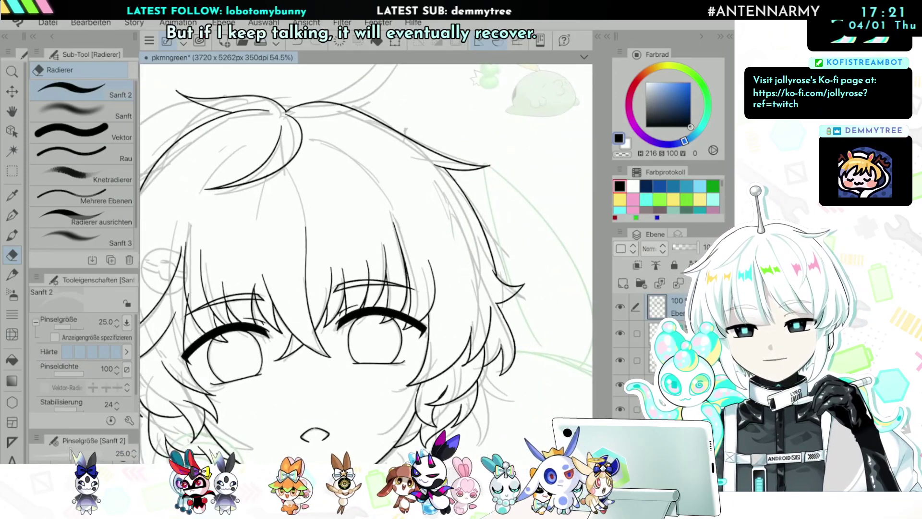
# Step: Ink a short pointed strand tip on the side lock below the outer eye corner on the figure's left and erase the overlapping line
pyautogui.press('p')
pyautogui.scroll(4, 371, 382)
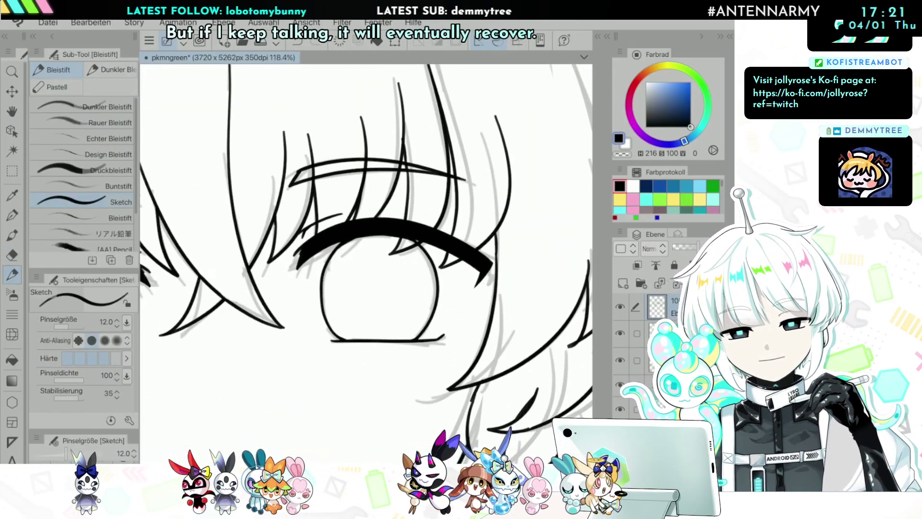
pyautogui.scroll(3, 586, 286)
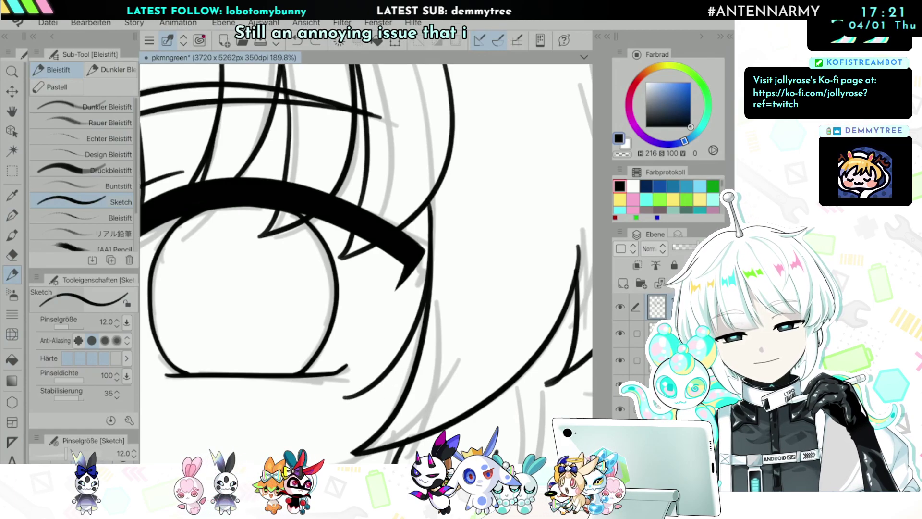
pyautogui.press('e')
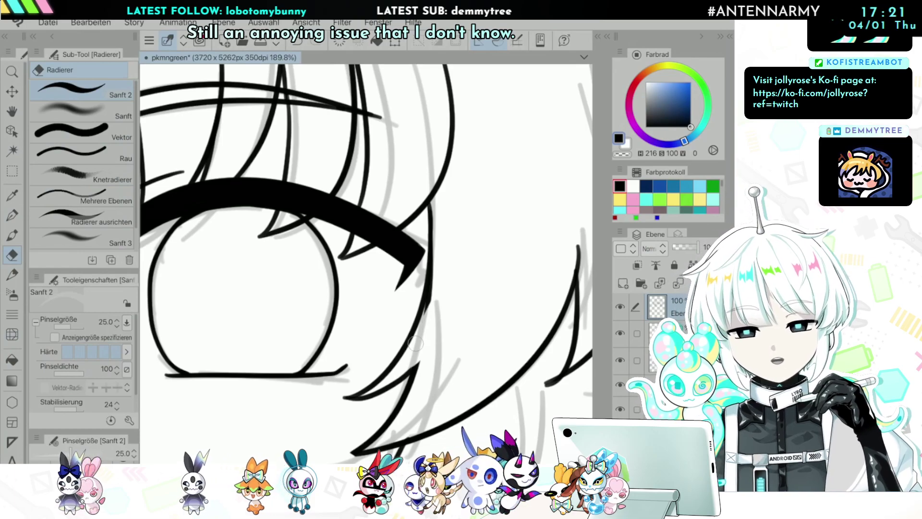
pyautogui.scroll(-10, 464, 294)
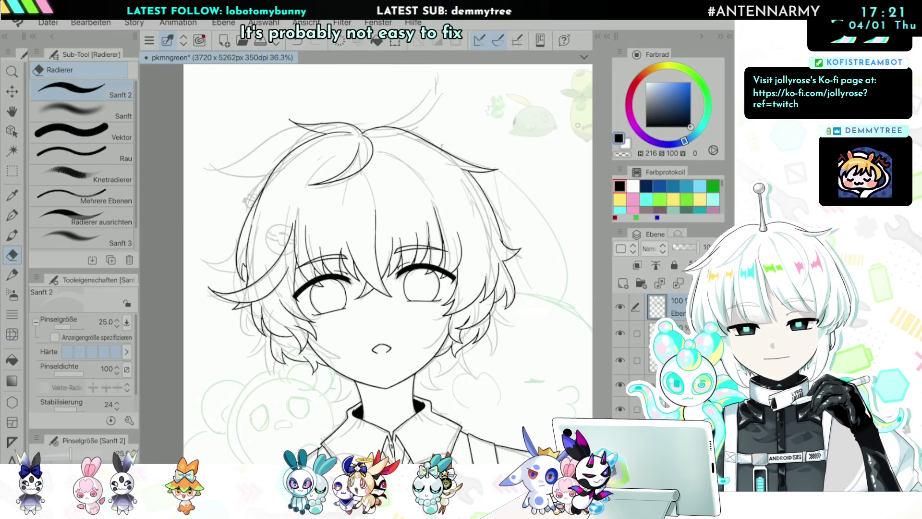
# Step: Flip the canvas horizontally to check the line art mirrored
pyautogui.scroll(2, 491, 268)
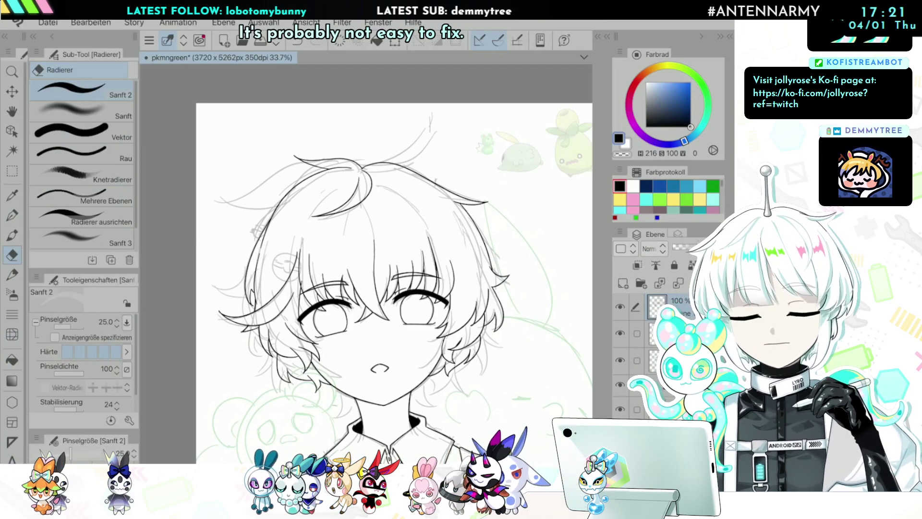
pyautogui.scroll(-1, 393, 268)
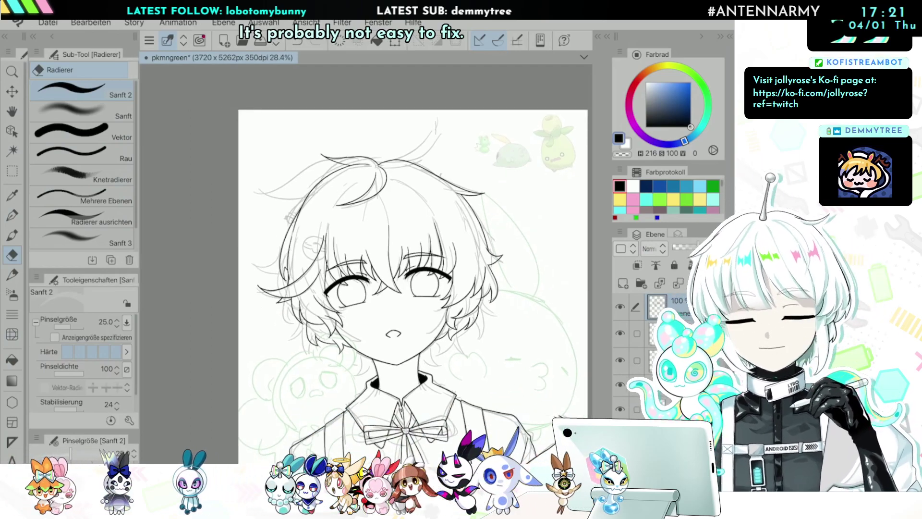
pyautogui.scroll(1, 394, 269)
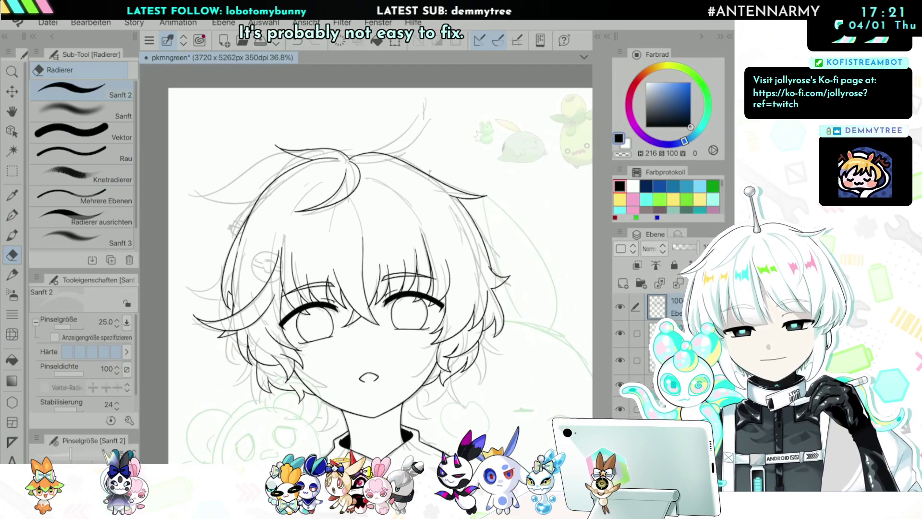
pyautogui.scroll(-1, 394, 268)
pyautogui.click(730, 36)
pyautogui.click(672, 365)
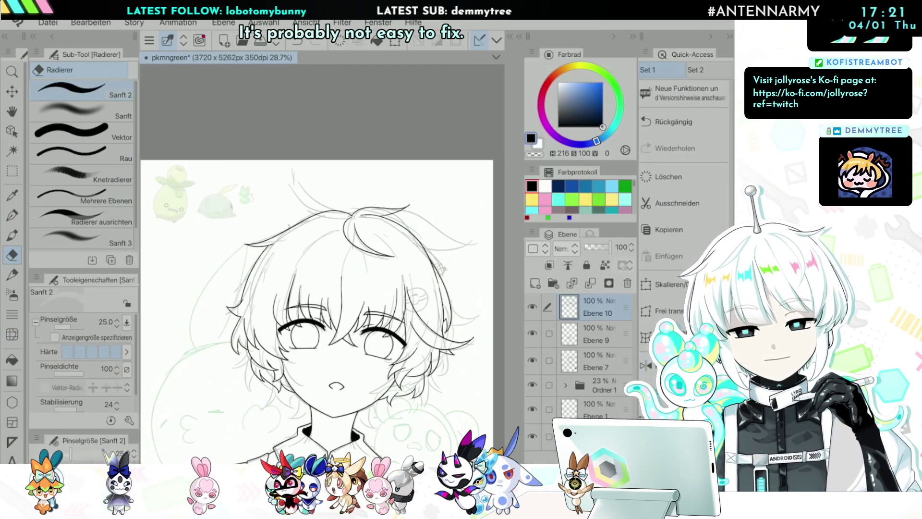
pyautogui.scroll(-1, 307, 288)
pyautogui.click(730, 37)
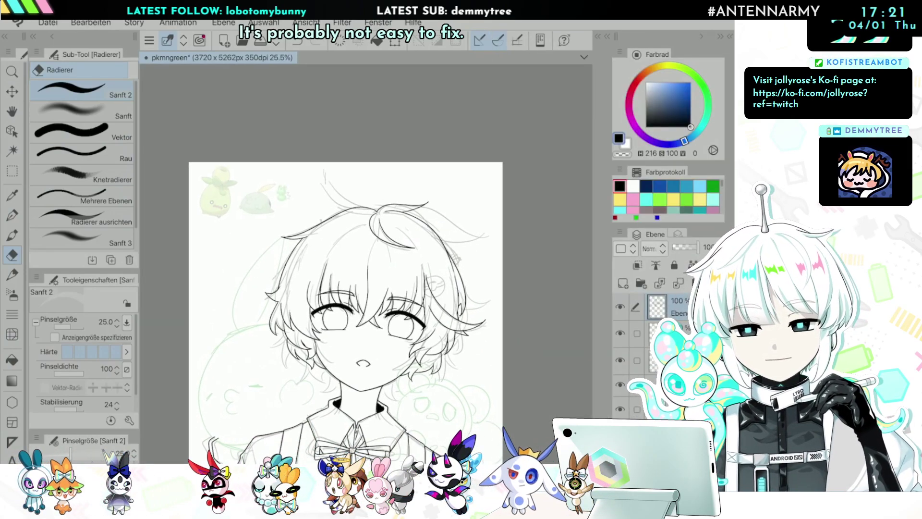
# Step: Ink small pointed nape strands below the jaw on both sides of the neck with the Sketch pencil
pyautogui.scroll(5, 324, 384)
pyautogui.press('p')
pyautogui.scroll(2, 327, 374)
pyautogui.scroll(1, 420, 369)
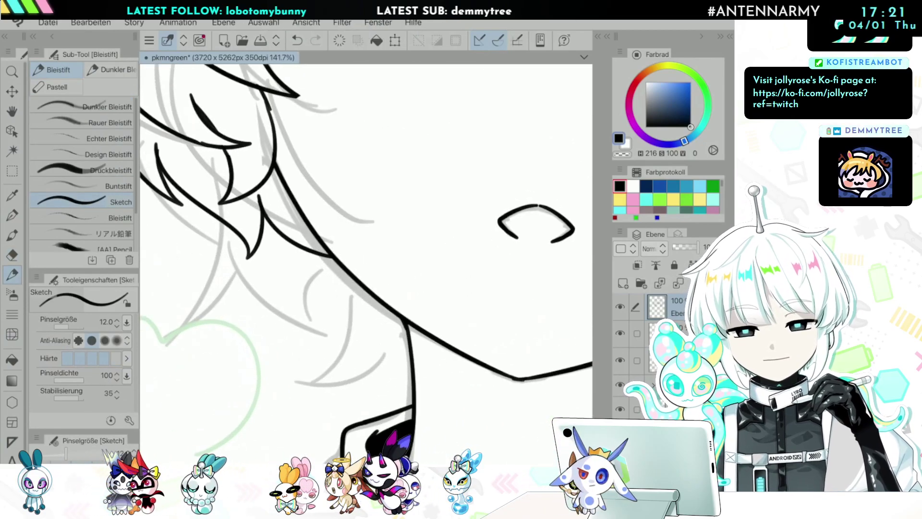
pyautogui.moveTo(401, 372); pyautogui.dragTo(411, 353)
pyautogui.scroll(-3, 366, 265)
pyautogui.scroll(2, 366, 264)
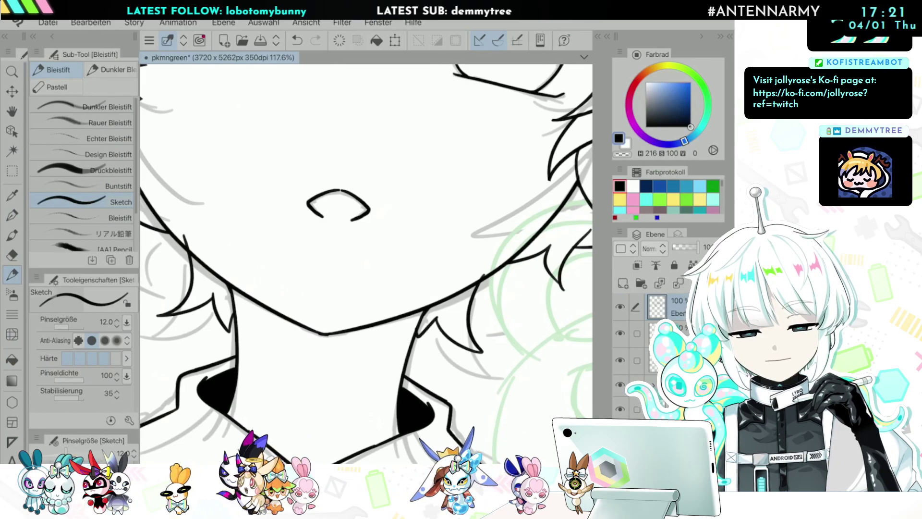
pyautogui.scroll(-6, 360, 264)
pyautogui.scroll(5, 366, 264)
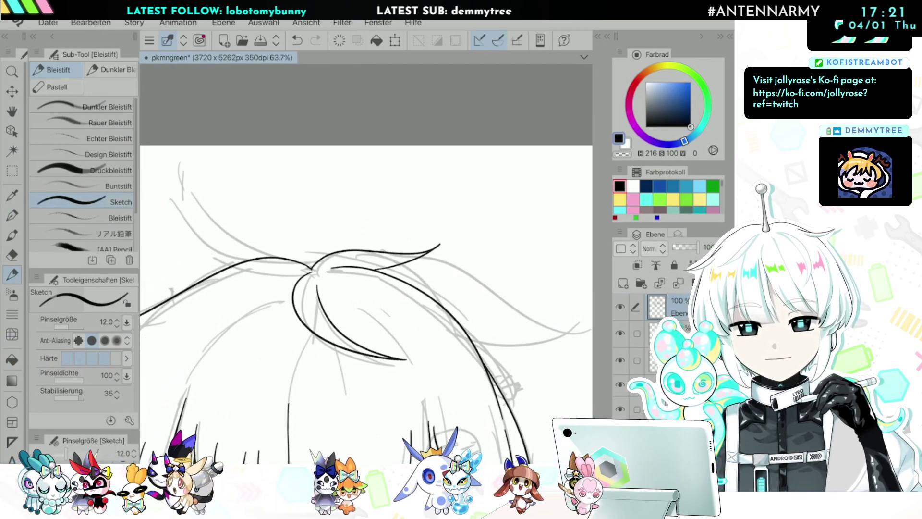
pyautogui.scroll(-2, 366, 264)
pyautogui.scroll(2, 365, 264)
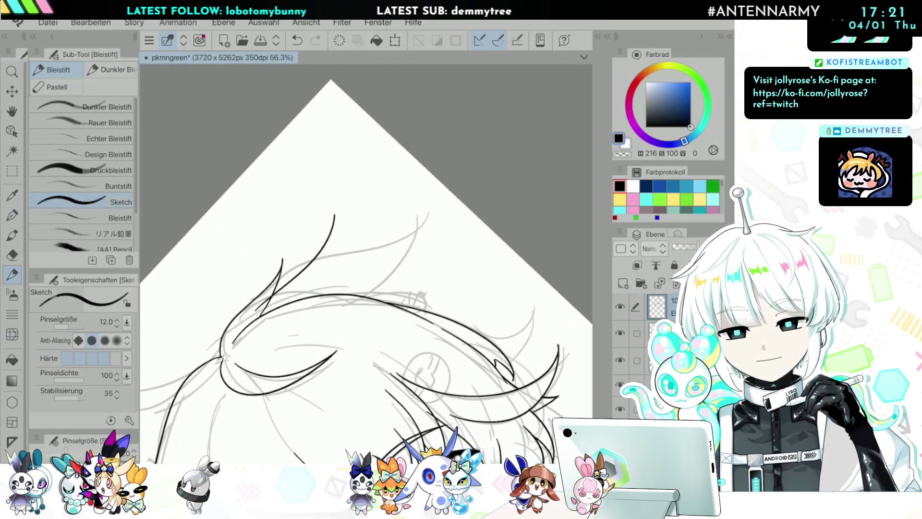
pyautogui.scroll(-4, 366, 264)
pyautogui.hotkey('ctrl', 'z')
pyautogui.hotkey('ctrl', 'z')
pyautogui.scroll(5, 366, 264)
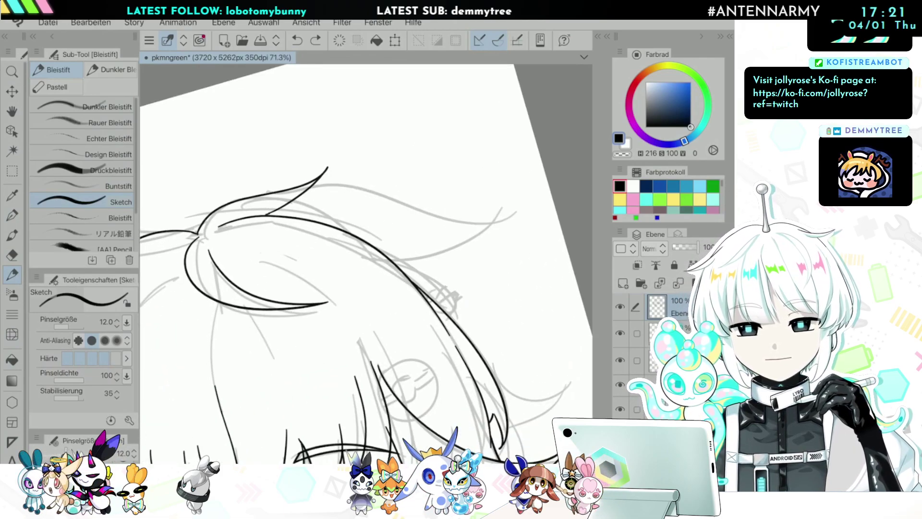
pyautogui.scroll(-5, 365, 264)
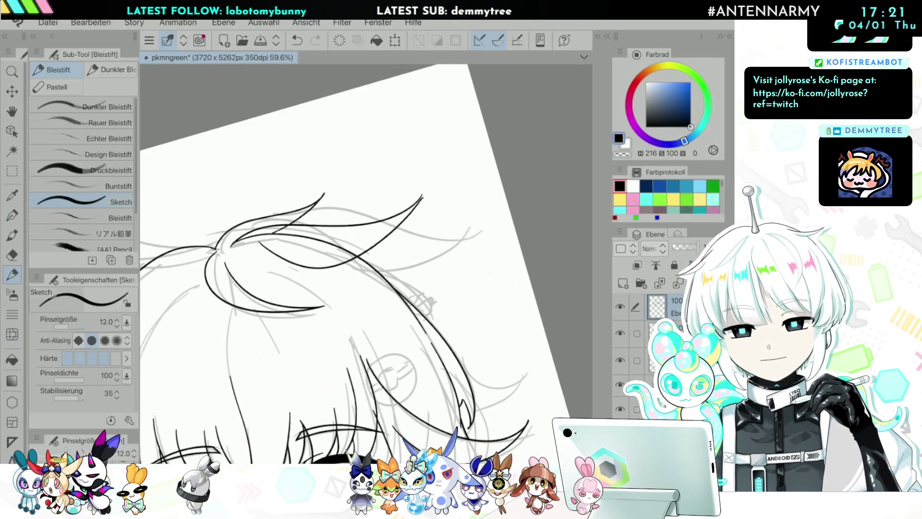
pyautogui.scroll(-1, 366, 264)
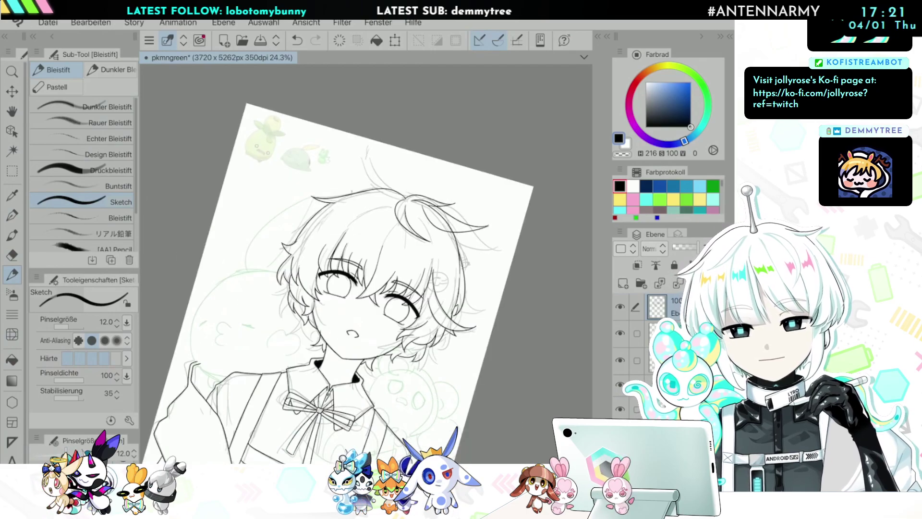
pyautogui.scroll(4, 366, 264)
pyautogui.scroll(-2, 365, 264)
pyautogui.hotkey('ctrl', 'z')
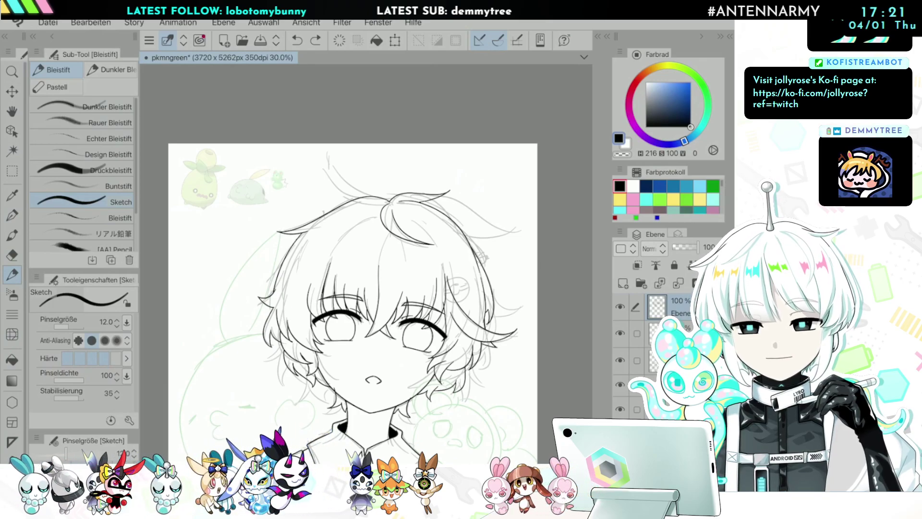
# Step: Ink the curved strand from the crown to the fringe opposite the hair clip and extend the central fringe strand upward toward the parting
pyautogui.scroll(5, 365, 216)
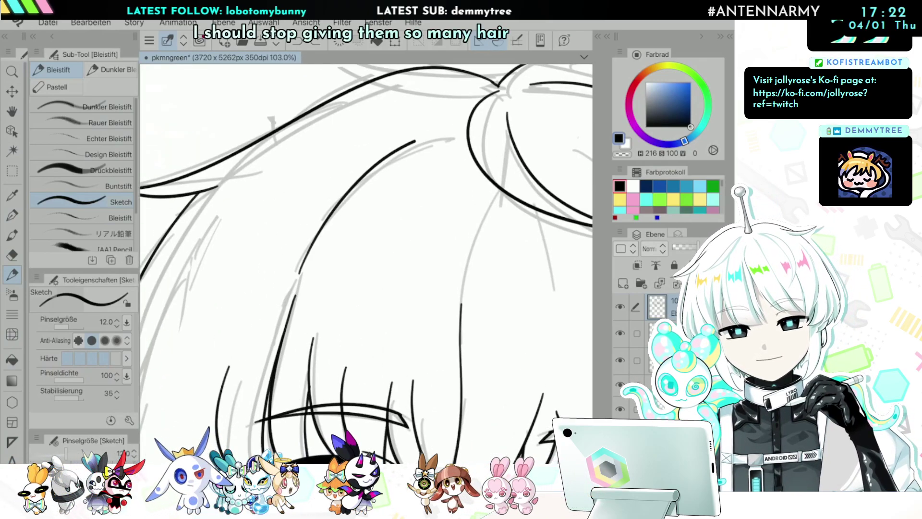
pyautogui.moveTo(397, 150); pyautogui.dragTo(459, 127)
pyautogui.hotkey('ctrl', 'z')
pyautogui.moveTo(343, 190); pyautogui.dragTo(304, 260)
pyautogui.scroll(-4, 298, 312)
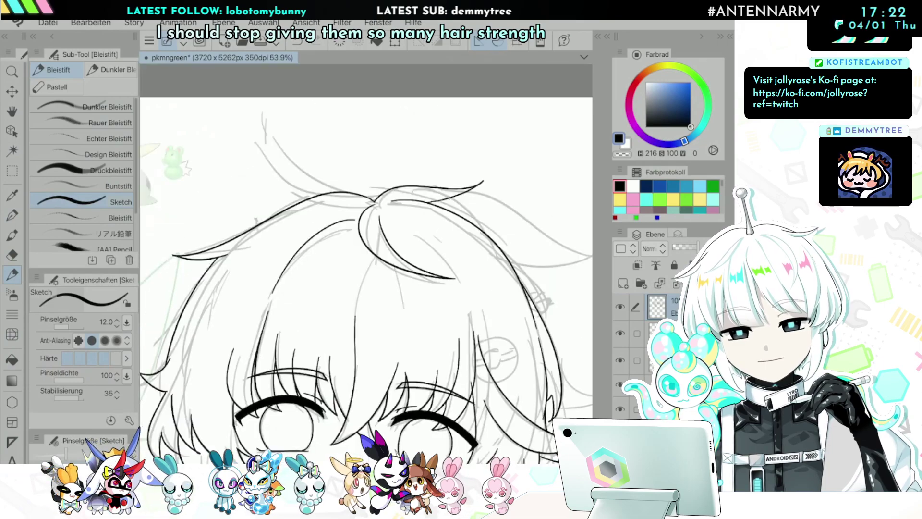
pyautogui.scroll(3, 297, 312)
pyautogui.moveTo(364, 236); pyautogui.dragTo(337, 285)
pyautogui.scroll(-5, 365, 241)
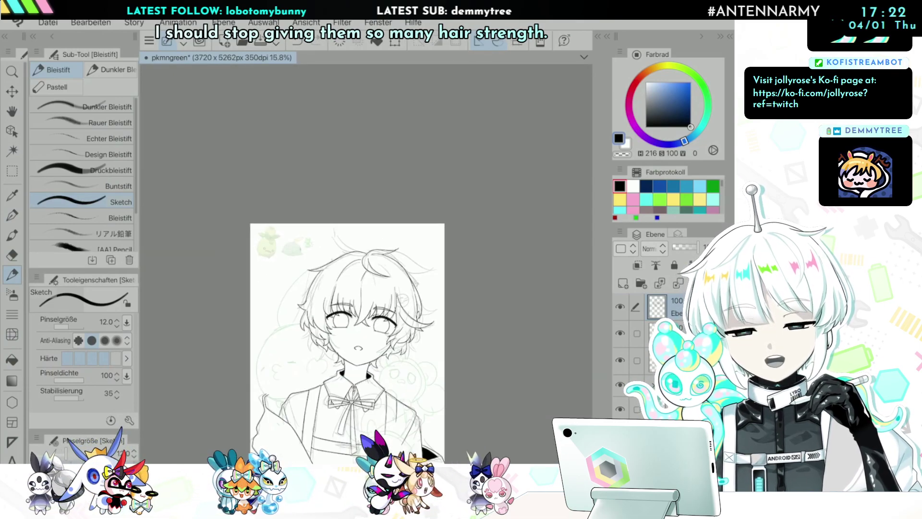
pyautogui.scroll(3, 356, 316)
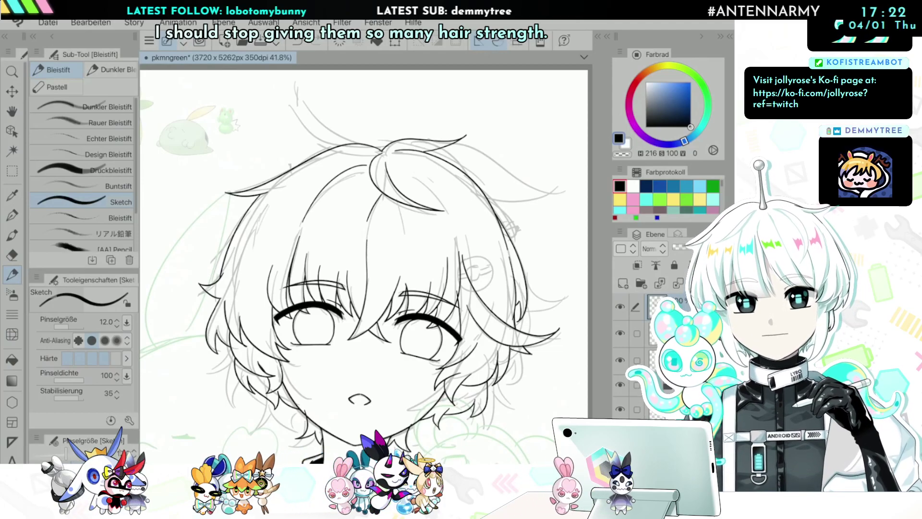
pyautogui.scroll(1, 466, 241)
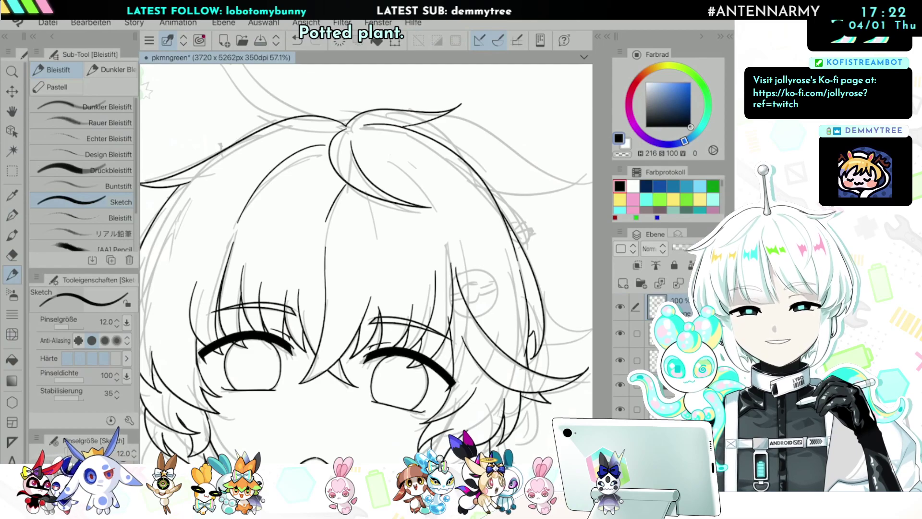
pyautogui.scroll(-1, 366, 250)
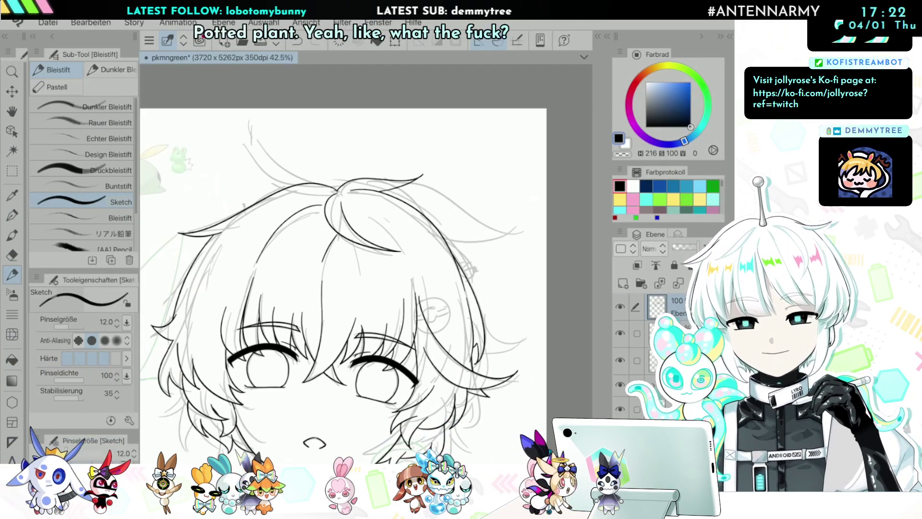
pyautogui.scroll(-1, 367, 263)
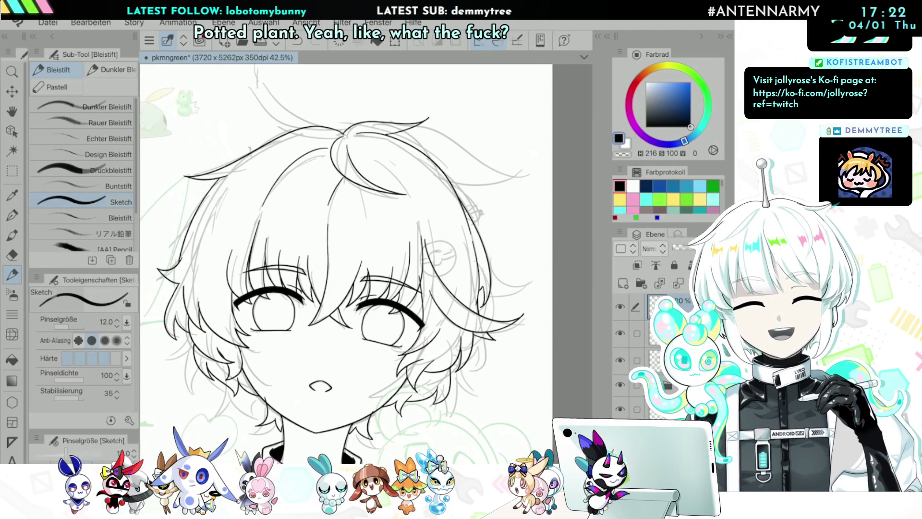
pyautogui.scroll(-2, 350, 240)
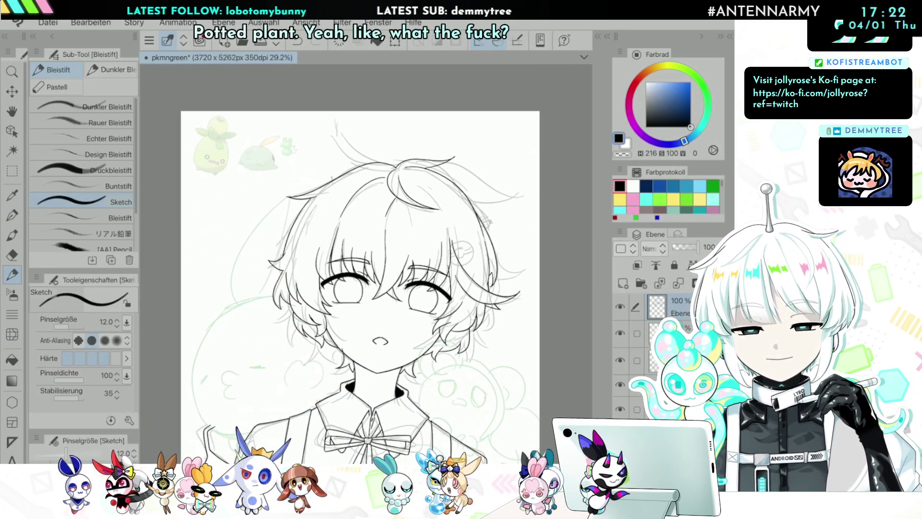
pyautogui.scroll(2, 360, 264)
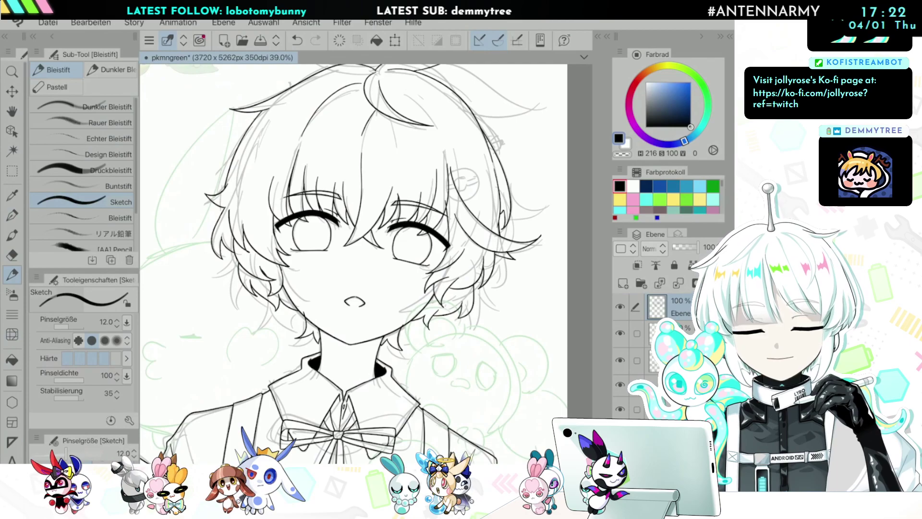
# Step: Erase the nape strands beside the neck and the lower tip of the side lock opposite the hair clip with an 80 px eraser
pyautogui.scroll(4, 285, 289)
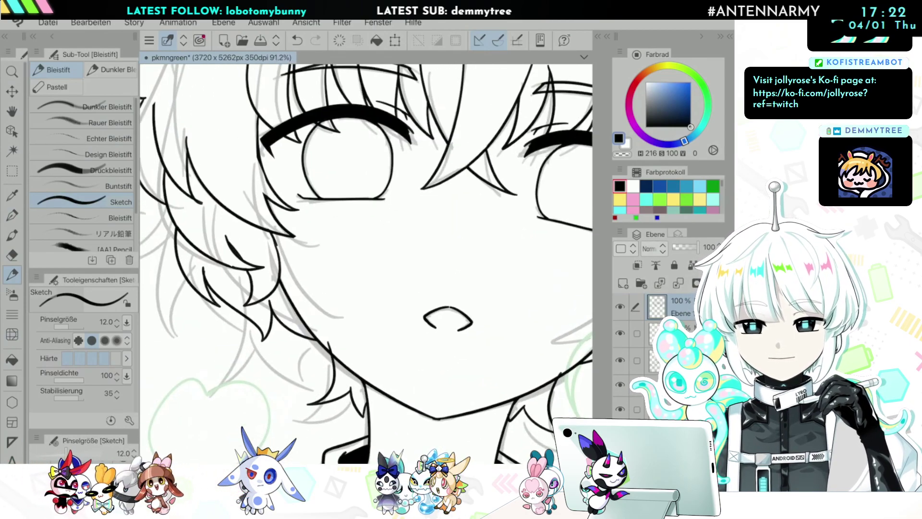
pyautogui.press('e')
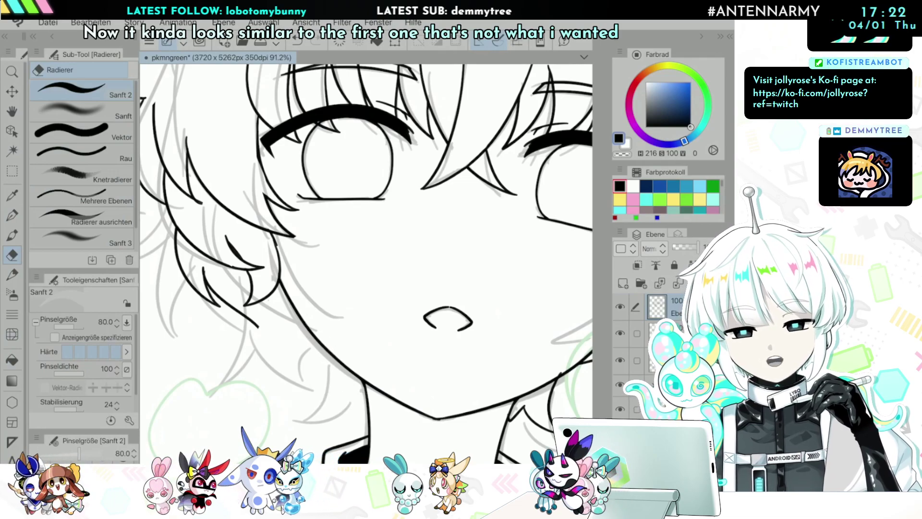
pyautogui.scroll(-1, 366, 263)
pyautogui.moveTo(404, 360); pyautogui.dragTo(412, 354)
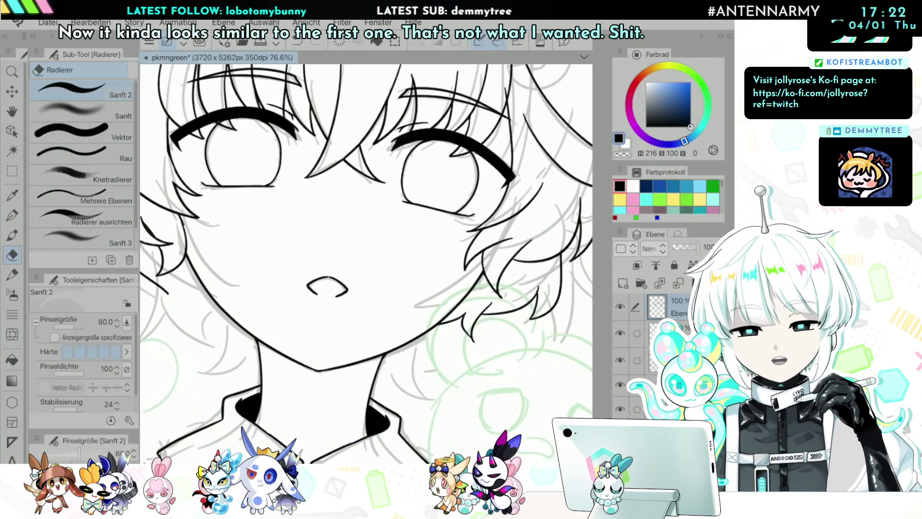
# Step: Ink longer jagged nape strands from the side lock down to the neck on the side opposite the hair clip
pyautogui.scroll(3, 386, 371)
pyautogui.press('p')
pyautogui.moveTo(272, 290)
pyautogui.mouseDown()
pyautogui.moveTo(263, 338)
pyautogui.moveTo(330, 379)
pyautogui.moveTo(379, 369)
pyautogui.moveTo(394, 397)
pyautogui.mouseUp()
pyautogui.scroll(-4, 282, 407)
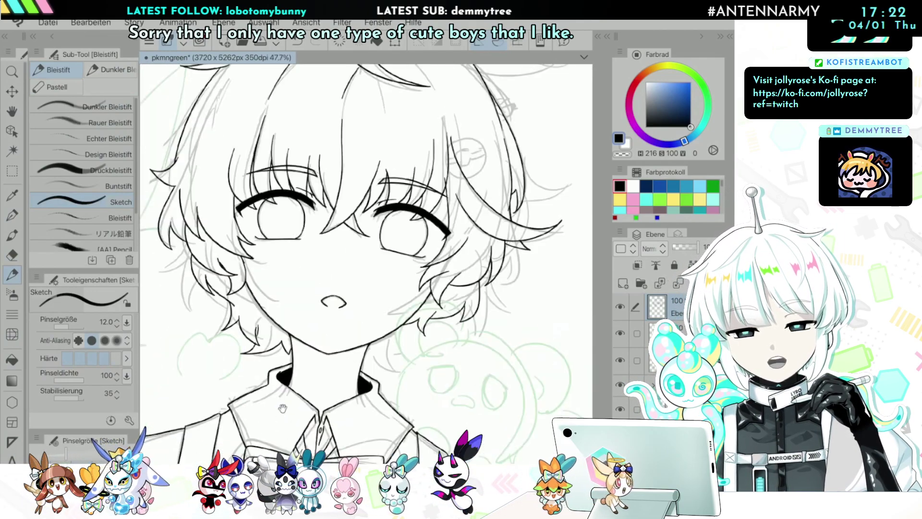
# Step: Ink matching pointed nape strands between the jaw and neck on the side with the hair clip
pyautogui.scroll(4, 282, 407)
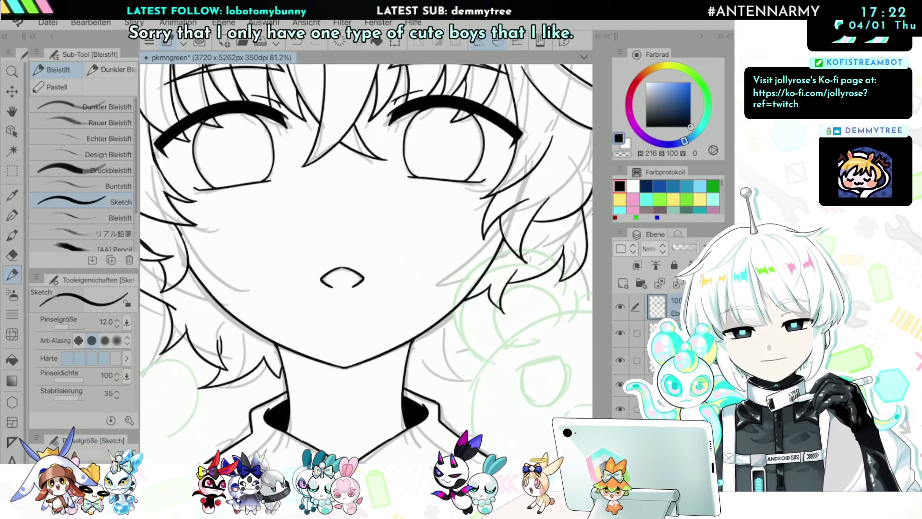
pyautogui.moveTo(494, 304); pyautogui.dragTo(513, 339)
pyautogui.moveTo(513, 339); pyautogui.dragTo(474, 321)
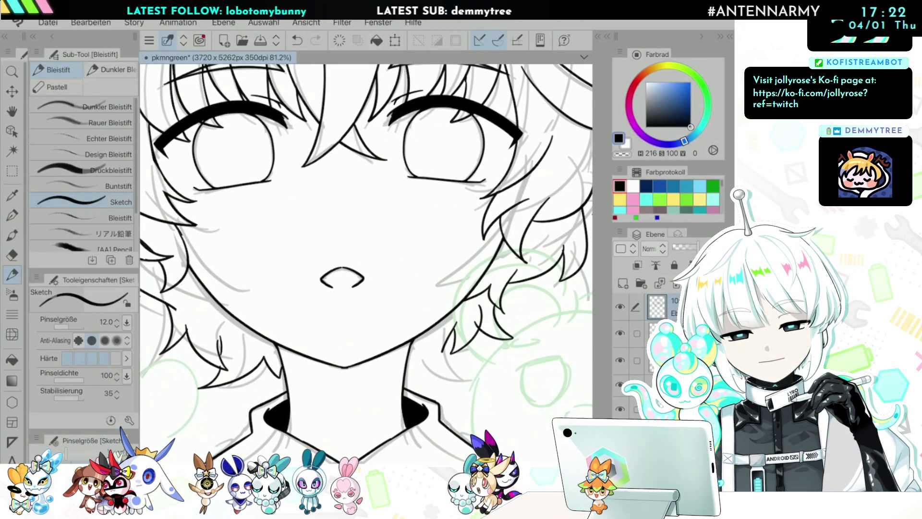
pyautogui.scroll(-6, 317, 403)
# Step: Undo the outer nape strand on the side with the hair clip and ink a new curved strand below the side lock
pyautogui.scroll(4, 481, 334)
pyautogui.scroll(4, 295, 361)
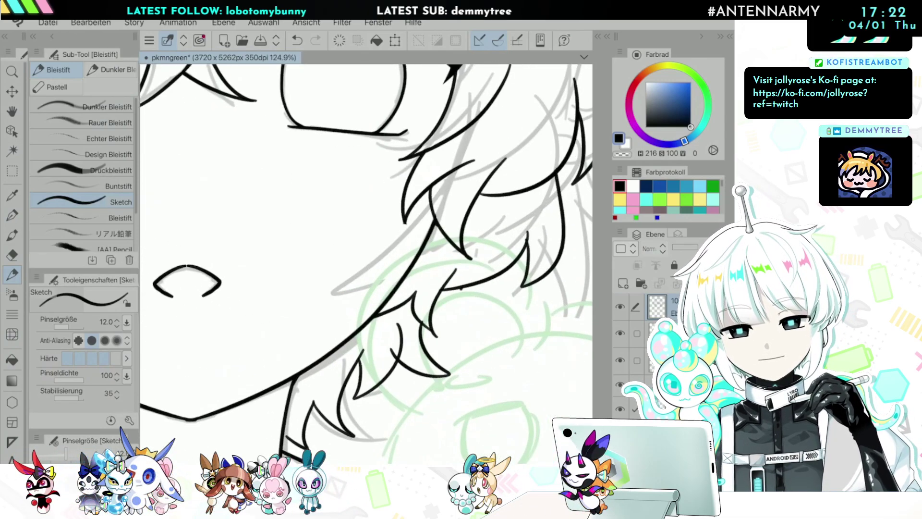
pyautogui.hotkey('ctrl', 'z')
pyautogui.moveTo(463, 277)
pyautogui.mouseDown()
pyautogui.moveTo(465, 308)
pyautogui.moveTo(424, 352)
pyautogui.mouseUp()
pyautogui.hotkey('ctrl', 'z')
pyautogui.moveTo(464, 281)
pyautogui.mouseDown()
pyautogui.moveTo(454, 344)
pyautogui.moveTo(426, 349)
pyautogui.mouseUp()
pyautogui.scroll(-5, 365, 264)
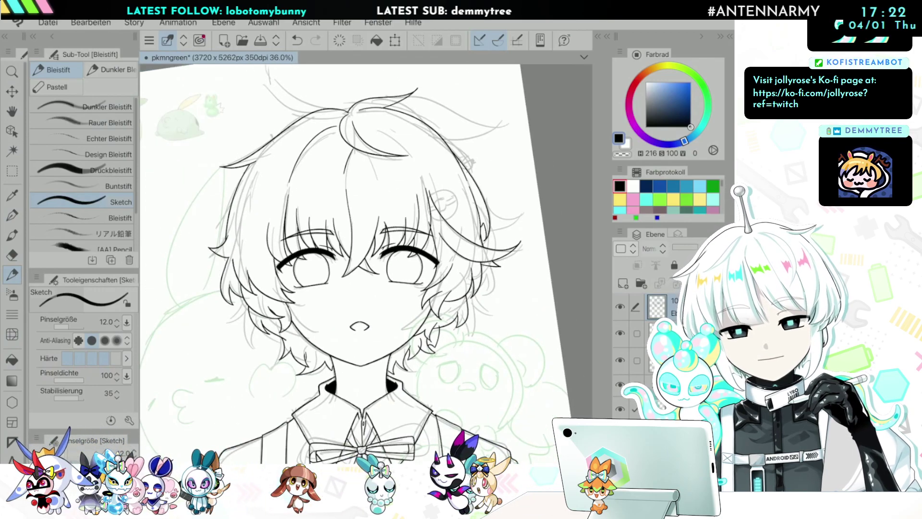
pyautogui.scroll(5, 391, 343)
pyautogui.moveTo(456, 276); pyautogui.dragTo(460, 345)
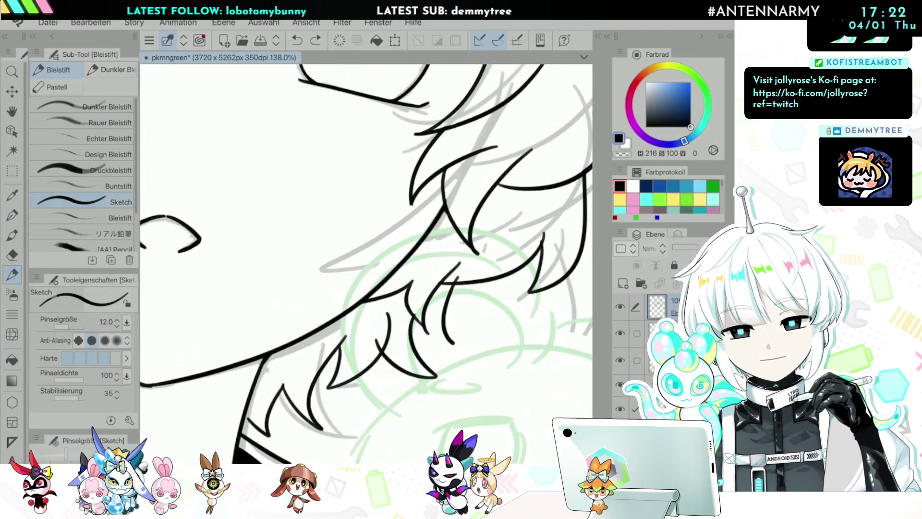
# Step: Erase the surplus overlapping nape strands along the jaw on the side with the hair clip, using an 80 px eraser
pyautogui.press('e')
pyautogui.moveTo(417, 288); pyautogui.dragTo(414, 325)
pyautogui.moveTo(446, 271); pyautogui.dragTo(422, 332)
pyautogui.moveTo(394, 292); pyautogui.dragTo(366, 308)
# Step: Trim the protruding upper tip of the fringe strand above the eye beside the hair clip with a 20 px eraser
pyautogui.press('[')
pyautogui.press('[')
pyautogui.press('[')
pyautogui.press('[')
pyautogui.press('[')
pyautogui.press('[')
pyautogui.press('[')
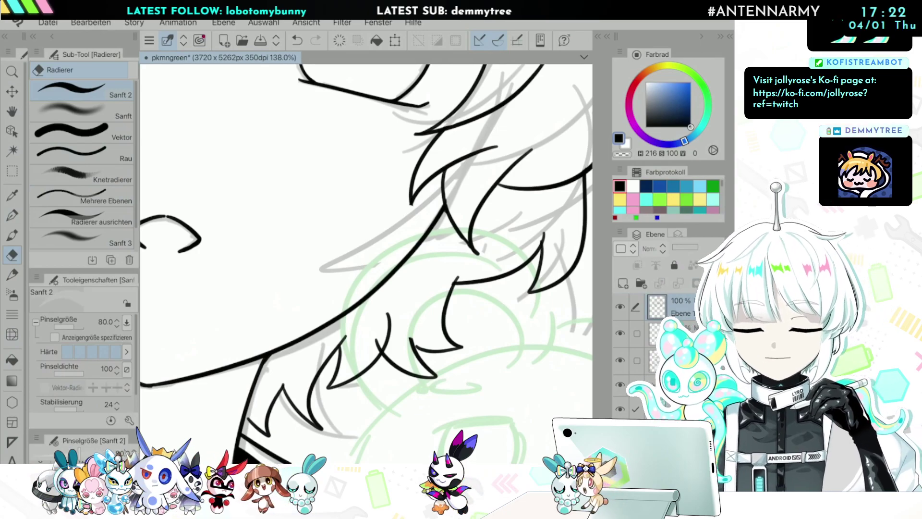
pyautogui.scroll(-8, 379, 347)
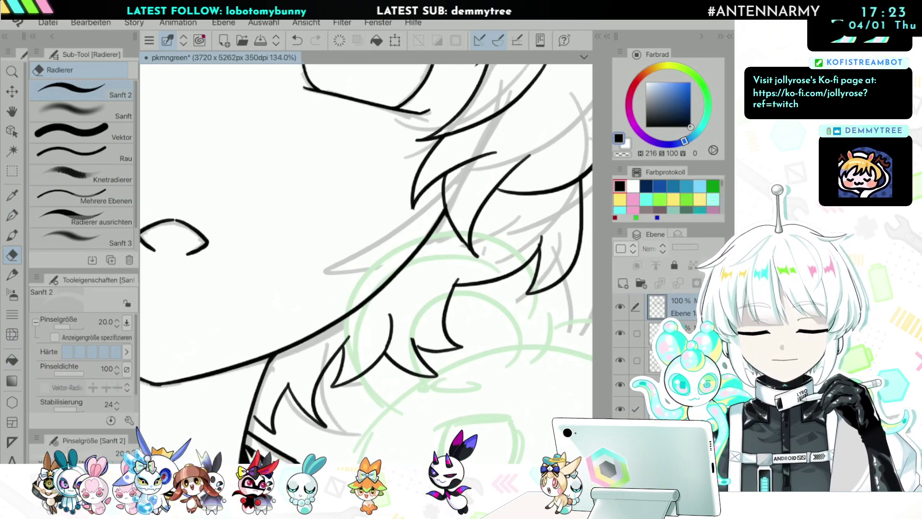
pyautogui.scroll(-2, 438, 288)
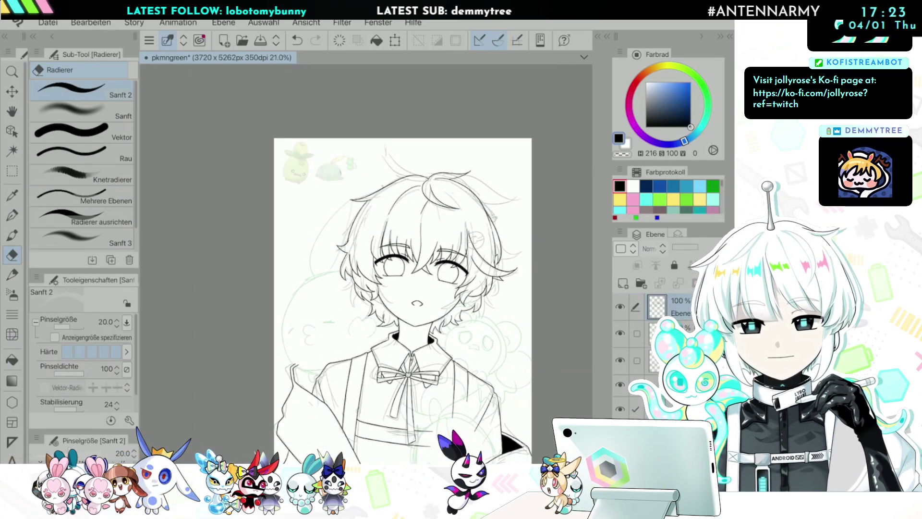
pyautogui.moveTo(403, 288); pyautogui.dragTo(401, 305)
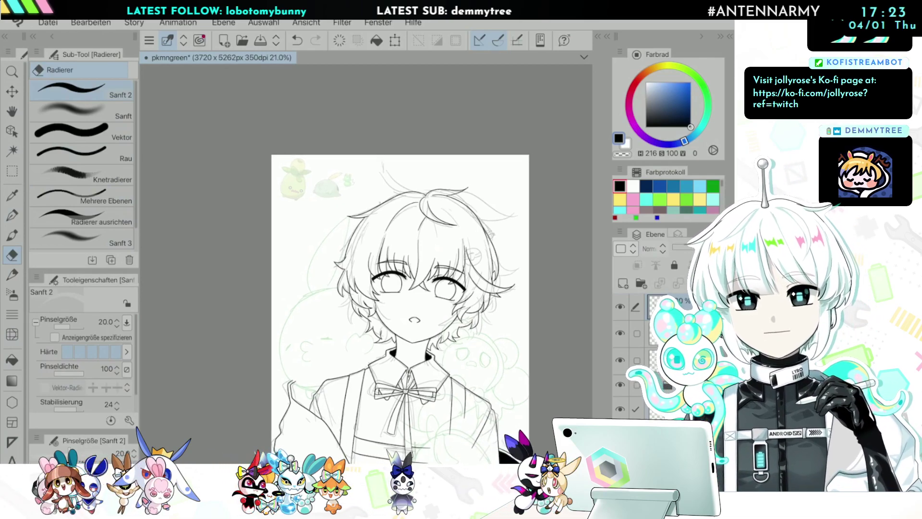
pyautogui.scroll(2, 520, 345)
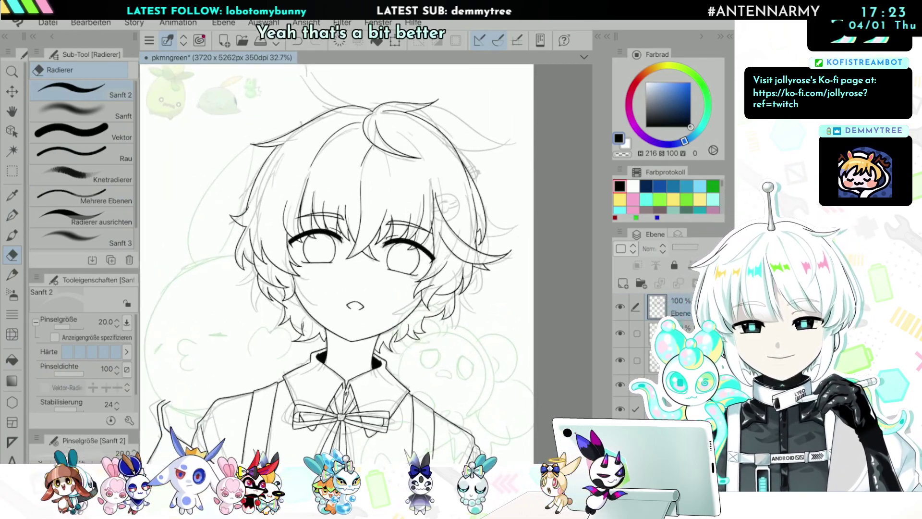
pyautogui.scroll(8, 336, 192)
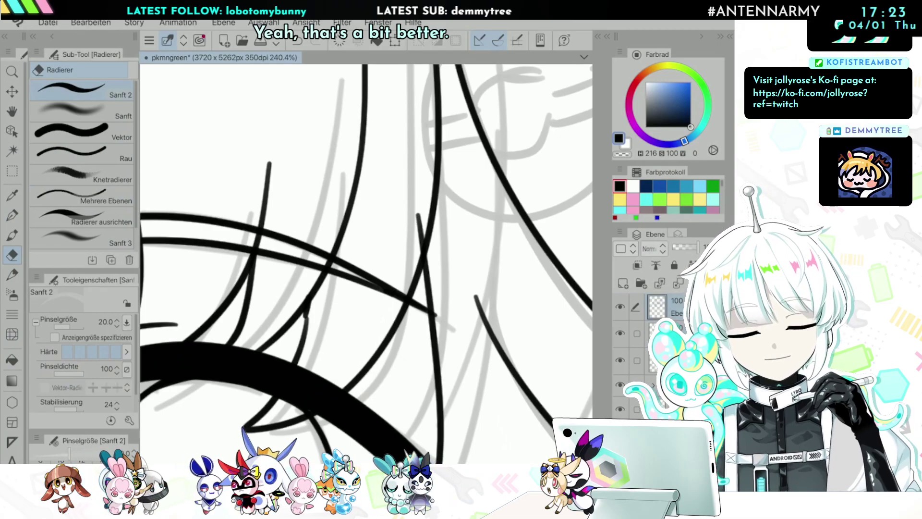
pyautogui.scroll(2, 452, 169)
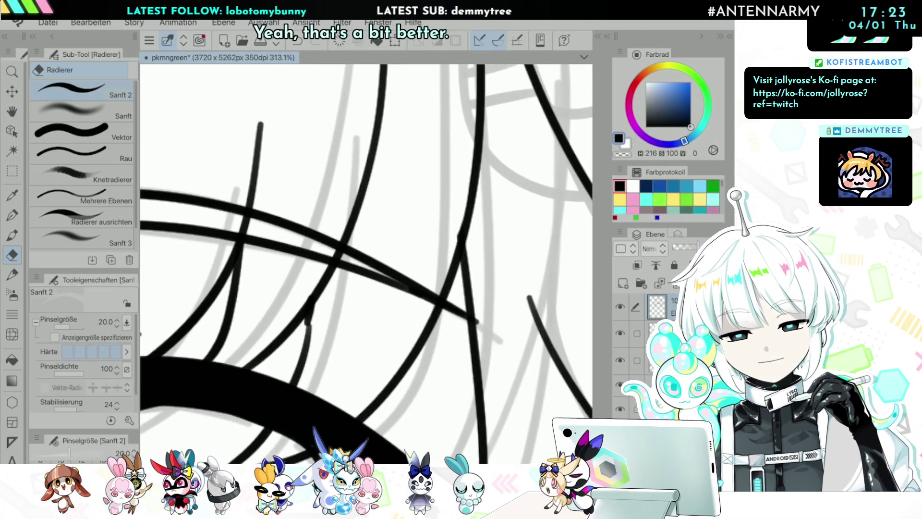
pyautogui.scroll(-8, 458, 209)
pyautogui.scroll(-1, 523, 196)
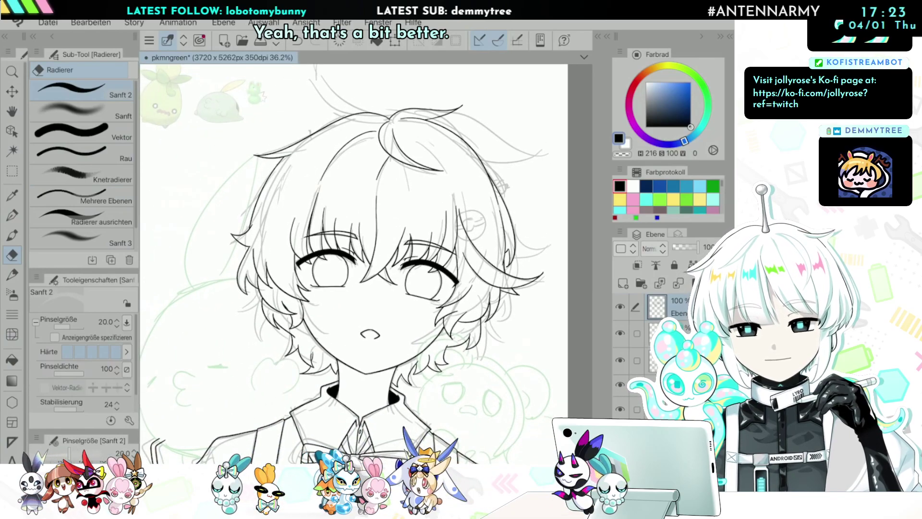
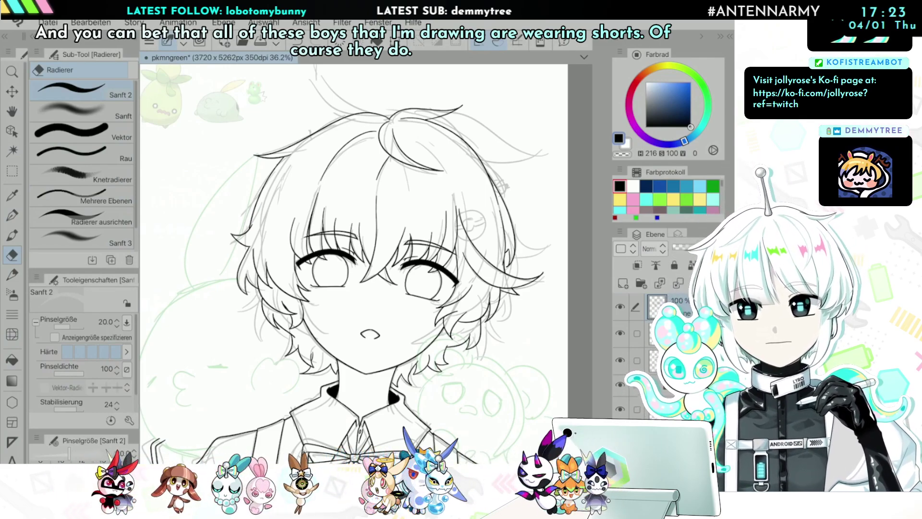
# Step: Examine the inked hair and face together with the collar, bow and clothing for overall balance
pyautogui.scroll(-3, 366, 263)
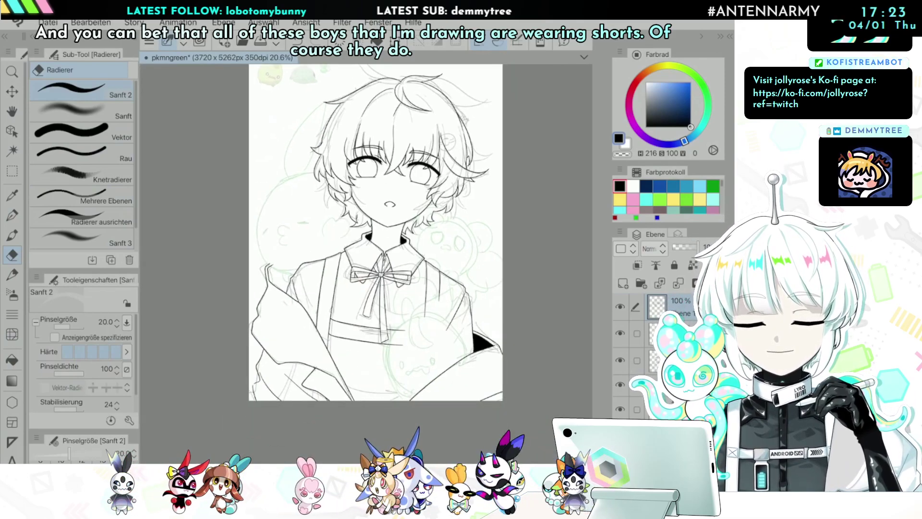
pyautogui.scroll(1, 365, 263)
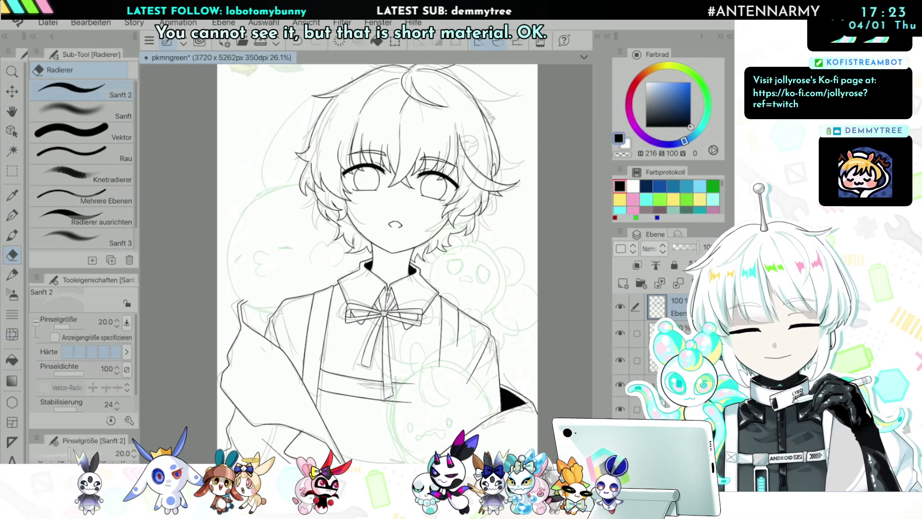
pyautogui.scroll(3, 366, 259)
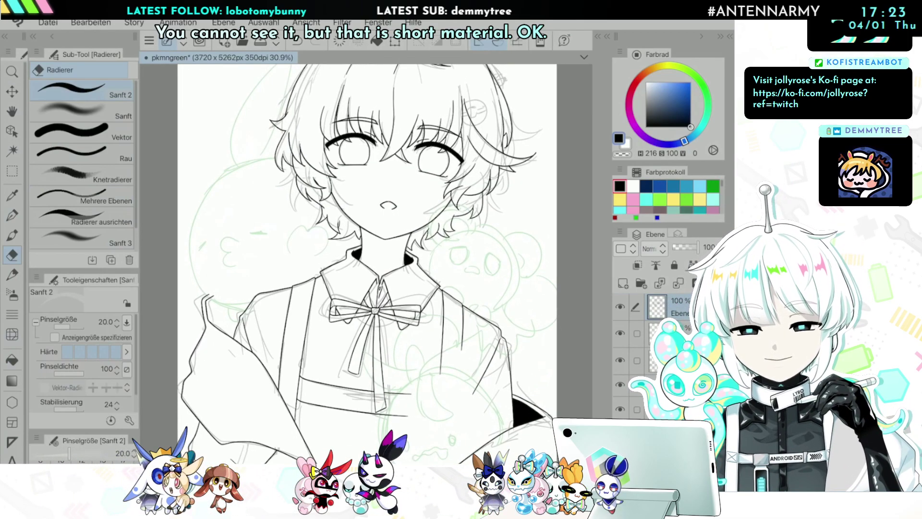
pyautogui.scroll(-2, 309, 178)
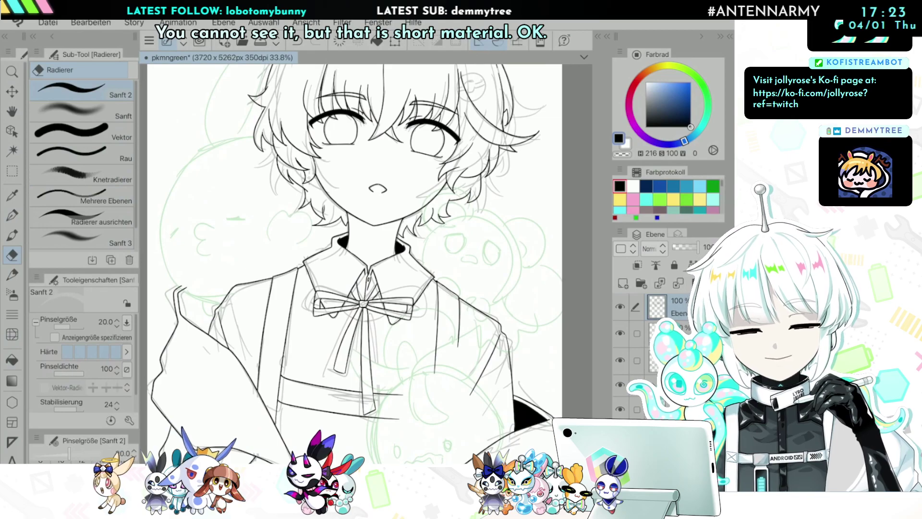
pyautogui.scroll(-1, 309, 178)
pyautogui.moveTo(379, 240); pyautogui.dragTo(364, 287)
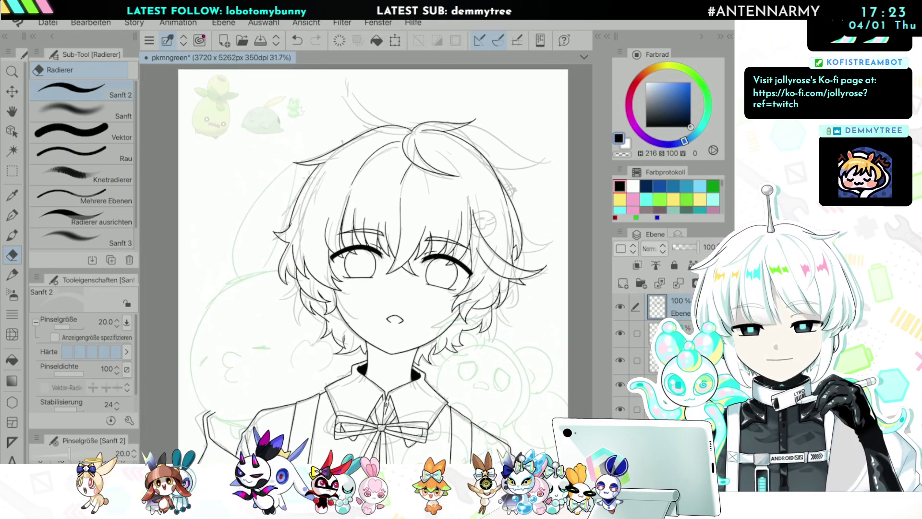
pyautogui.scroll(-1, 379, 240)
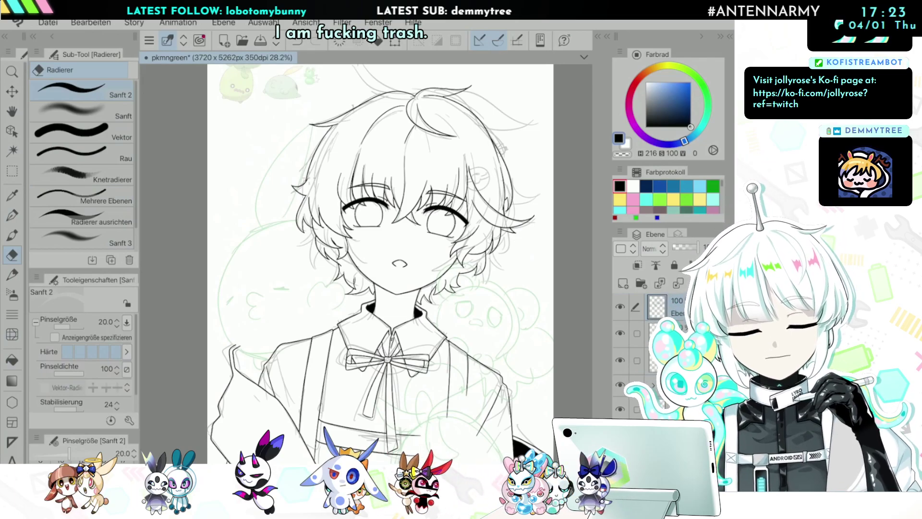
pyautogui.scroll(2, 276, 254)
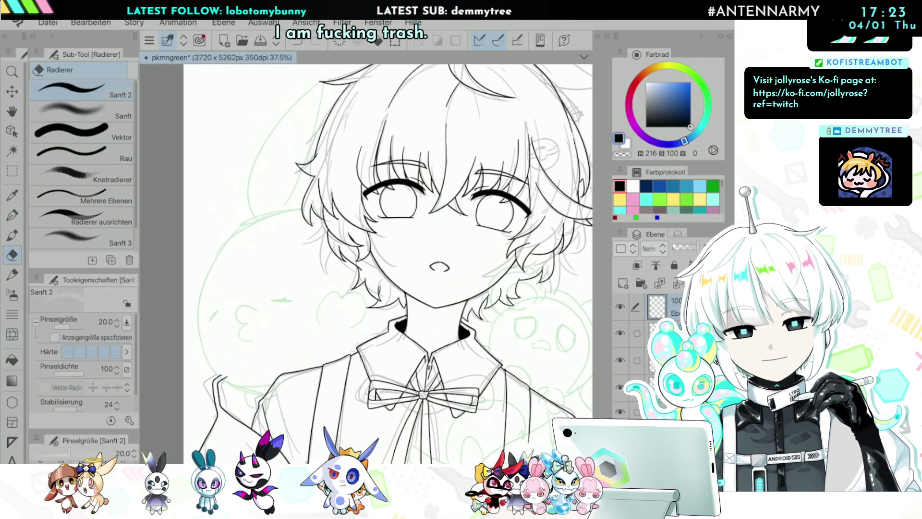
# Step: Collapse the color and layer palettes to widen the canvas, and ink the body outline of the large round creature behind the shoulder
pyautogui.click(720, 36)
pyautogui.scroll(-1, 442, 240)
pyautogui.scroll(2, 441, 240)
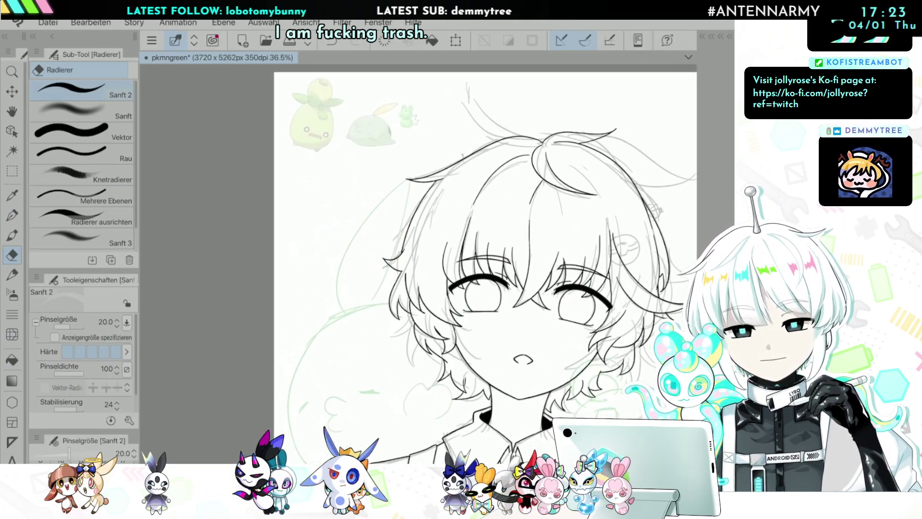
pyautogui.scroll(1, 441, 263)
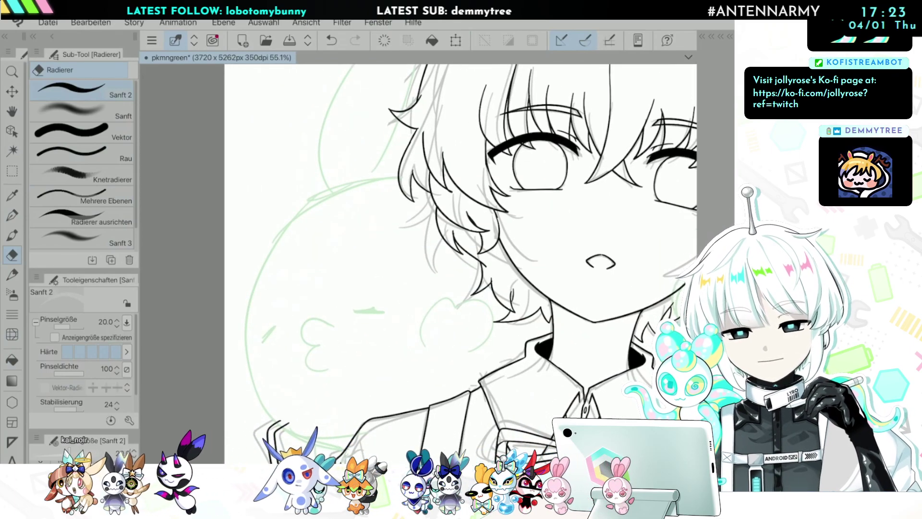
pyautogui.press('p')
pyautogui.moveTo(279, 416)
pyautogui.mouseDown()
pyautogui.moveTo(249, 304)
pyautogui.moveTo(427, 169)
pyautogui.moveTo(313, 200)
pyautogui.moveTo(307, 437)
pyautogui.mouseUp()
pyautogui.hotkey('ctrl', 'z')
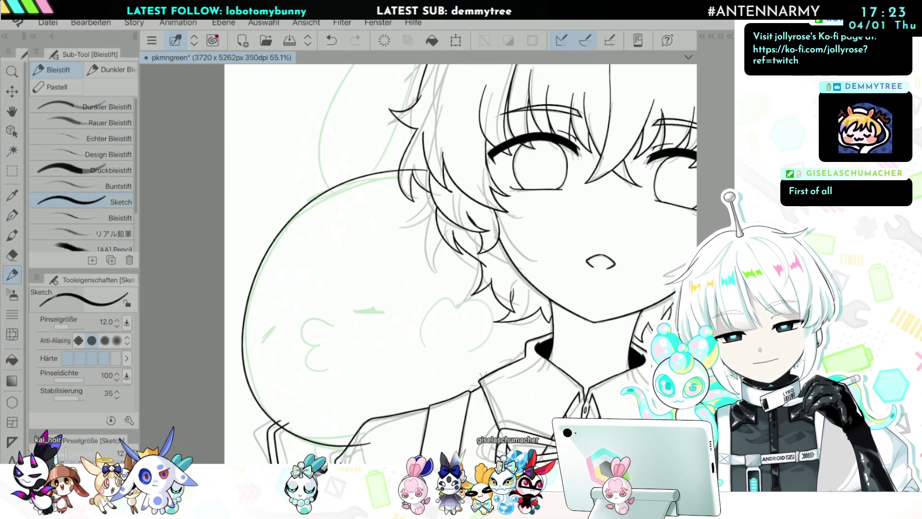
# Step: Try to ink the round creature's two-lobed hand near the nape hair, and undo the strokes
pyautogui.scroll(-3, 269, 413)
pyautogui.scroll(4, 326, 384)
pyautogui.scroll(-3, 413, 346)
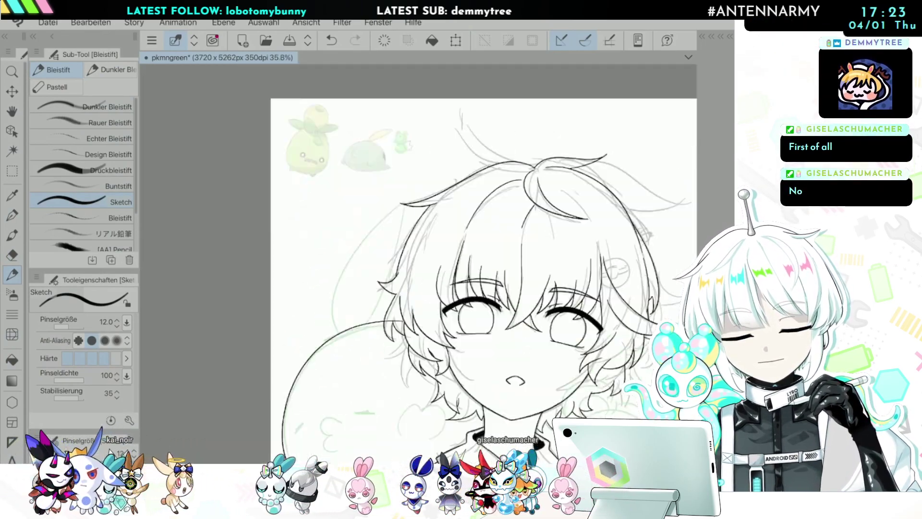
pyautogui.scroll(6, 360, 206)
pyautogui.scroll(-2, 418, 241)
pyautogui.scroll(3, 418, 240)
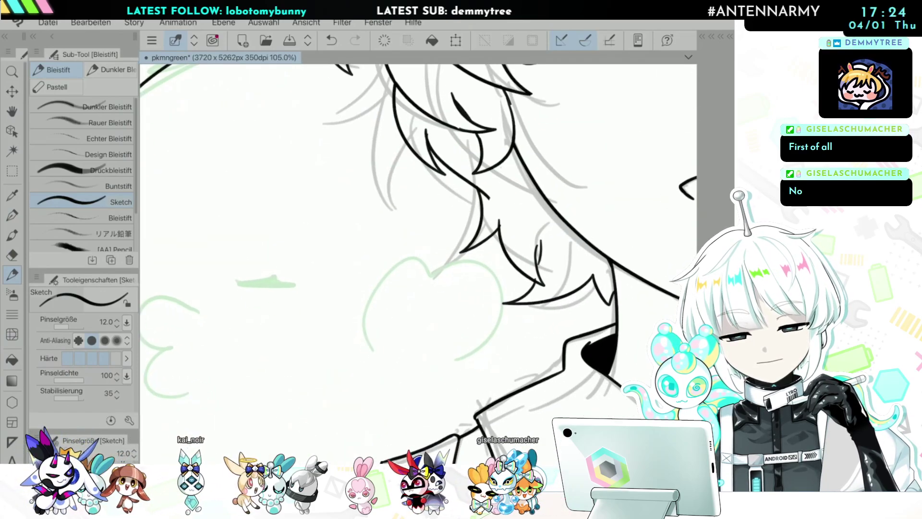
pyautogui.moveTo(437, 246)
pyautogui.mouseDown()
pyautogui.moveTo(455, 304)
pyautogui.moveTo(459, 294)
pyautogui.moveTo(488, 349)
pyautogui.moveTo(452, 367)
pyautogui.mouseUp()
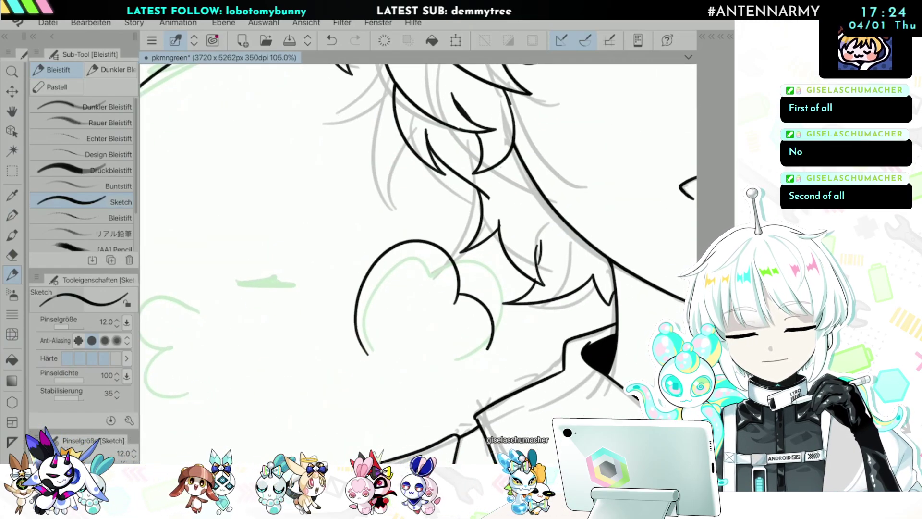
pyautogui.scroll(-2, 418, 240)
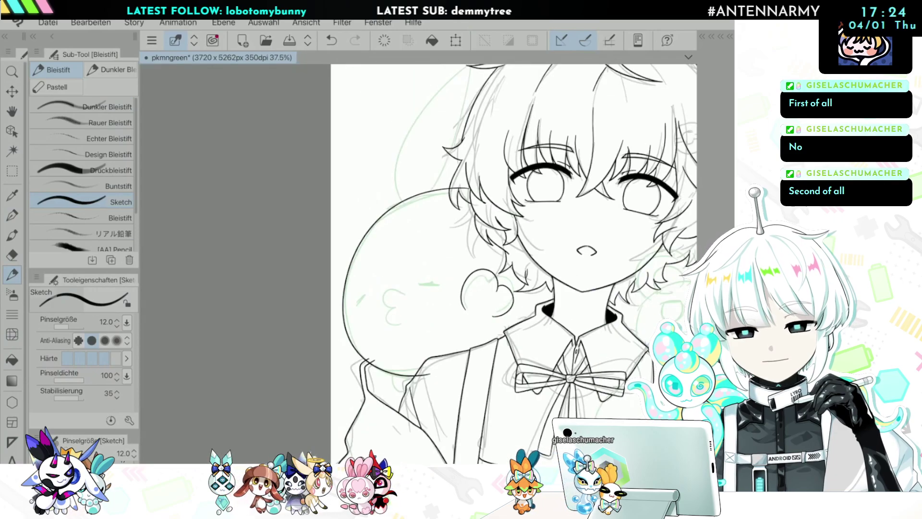
pyautogui.scroll(3, 418, 240)
pyautogui.hotkey('ctrl', 'z')
pyautogui.hotkey('ctrl', 'z')
pyautogui.hotkey('ctrl', 'z')
# Step: Ink the round creature's two-lobed hand closer to the green sketch, with one large arc and a smaller adjoining arc
pyautogui.moveTo(337, 320)
pyautogui.mouseDown()
pyautogui.moveTo(420, 232)
pyautogui.moveTo(443, 291)
pyautogui.mouseUp()
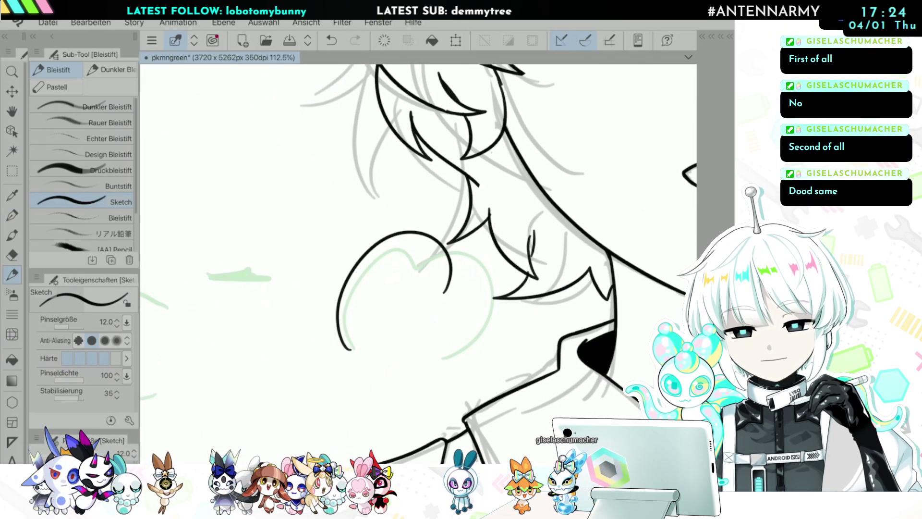
pyautogui.hotkey('ctrl', 'z')
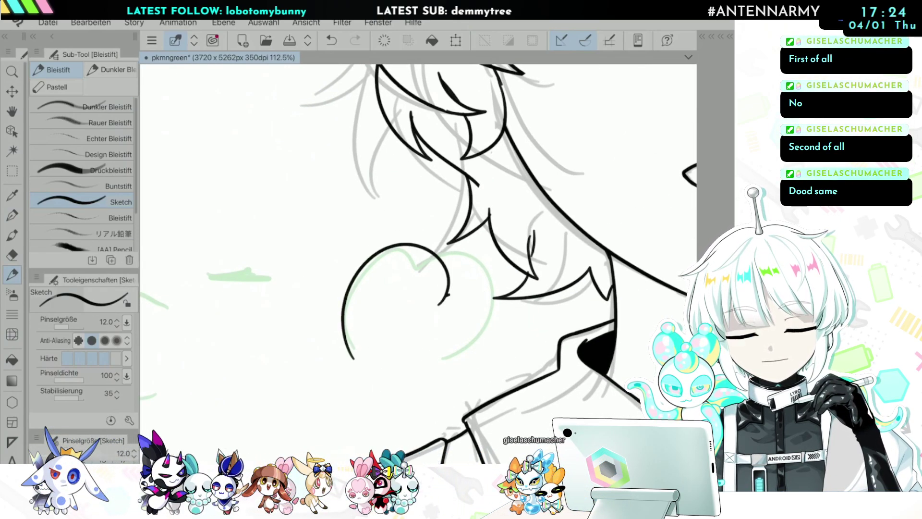
pyautogui.scroll(-5, 418, 240)
pyautogui.scroll(2, 418, 240)
pyautogui.scroll(5, 384, 166)
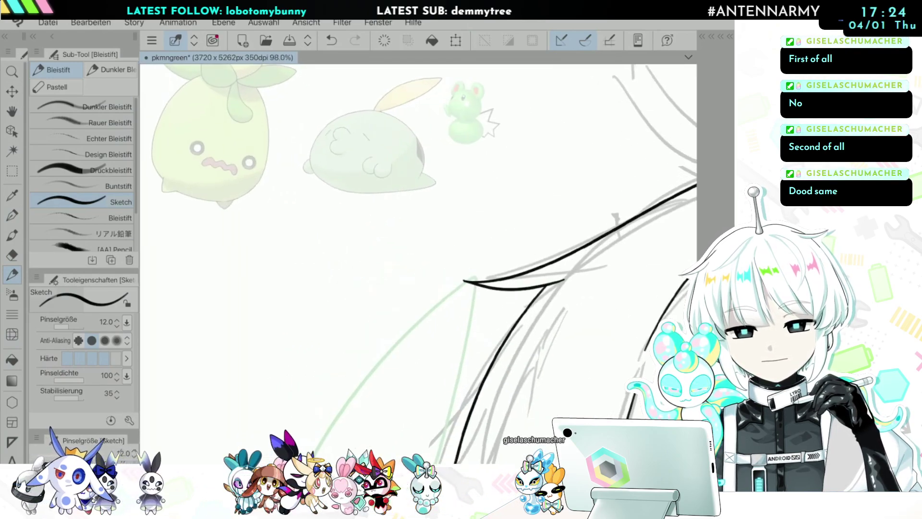
pyautogui.scroll(-6, 405, 125)
pyautogui.scroll(6, 410, 336)
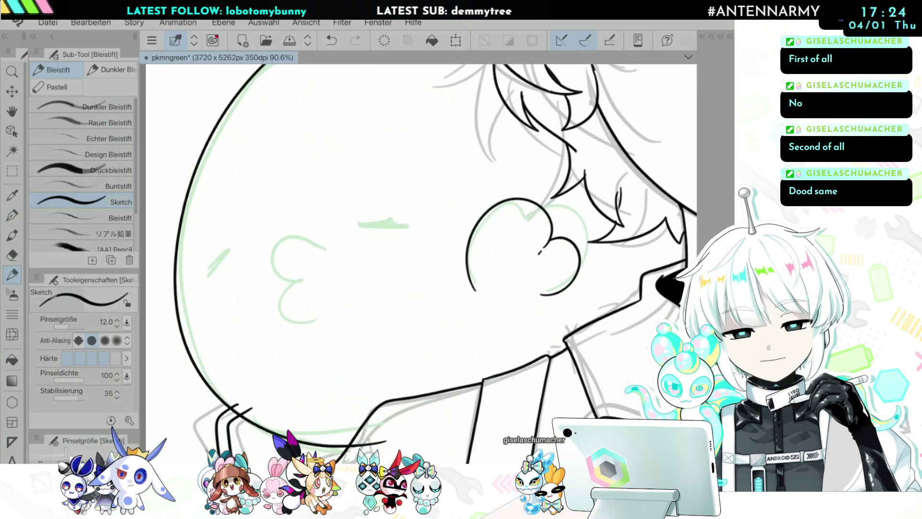
# Step: Ink the crease of the round creature's hand, its two-lobed lips, and the thick dash-shaped eye nearest the hand
pyautogui.scroll(2, 418, 240)
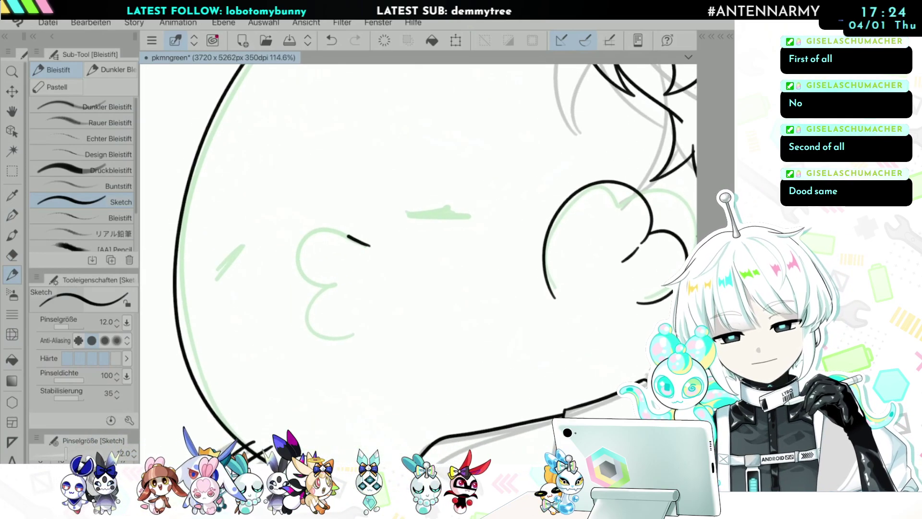
pyautogui.scroll(-8, 417, 240)
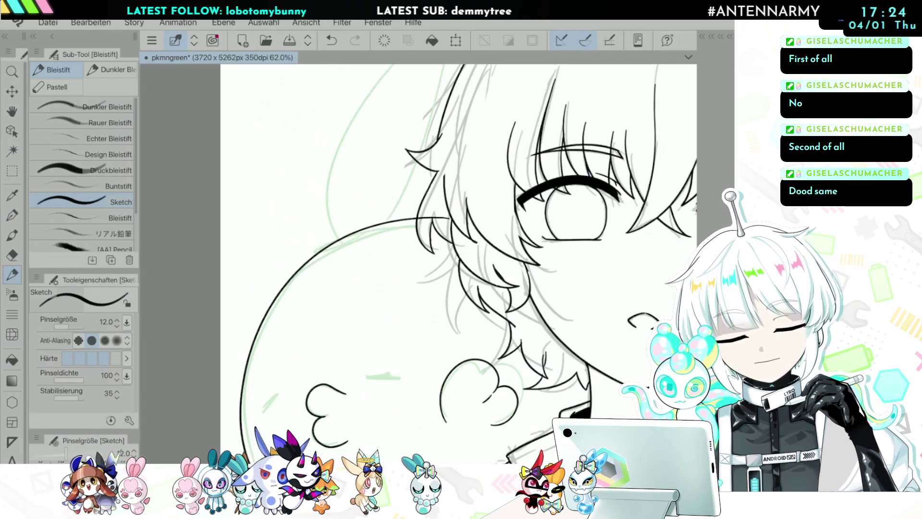
pyautogui.scroll(8, 418, 240)
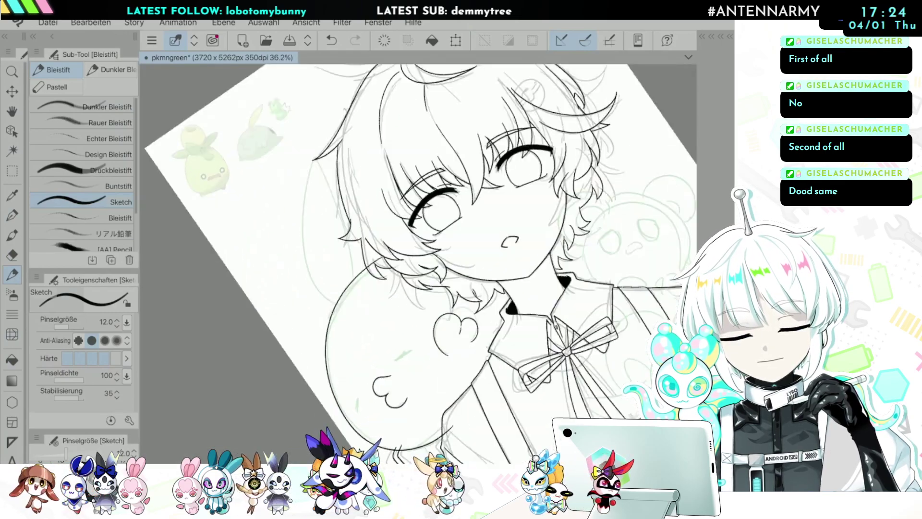
pyautogui.moveTo(281, 264); pyautogui.dragTo(362, 208)
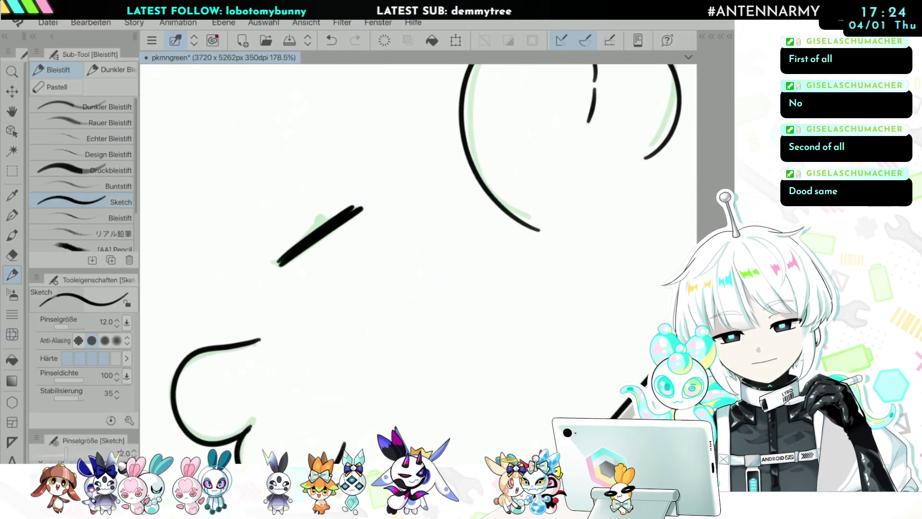
pyautogui.moveTo(327, 235); pyautogui.dragTo(362, 212)
pyautogui.scroll(-2, 418, 240)
pyautogui.moveTo(355, 288); pyautogui.dragTo(470, 189)
pyautogui.scroll(2, 418, 240)
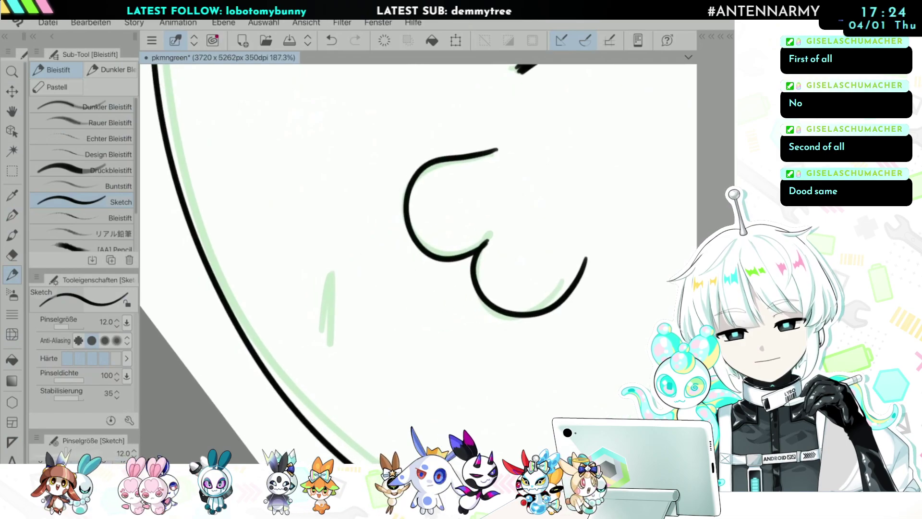
# Step: Ink the round creature's other eye as a short slanted dash near the body outline, and adjust its position with a selection
pyautogui.scroll(-8, 418, 240)
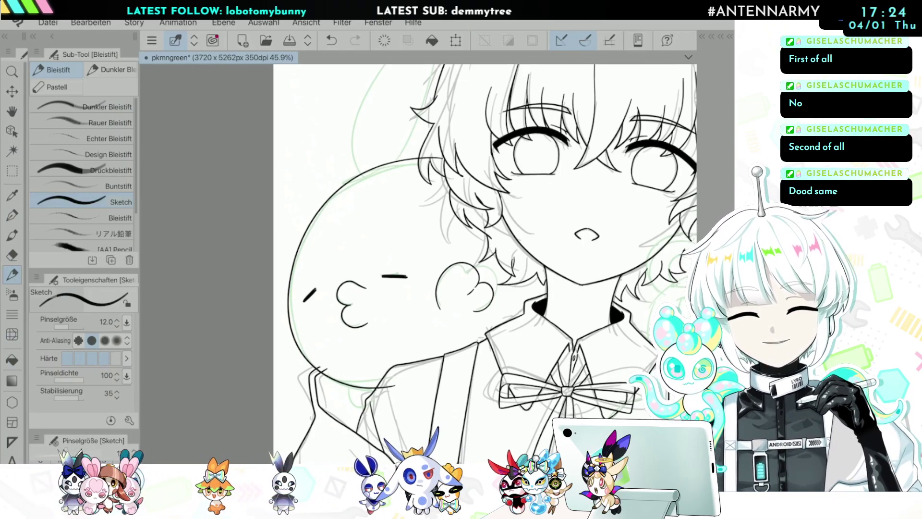
pyautogui.scroll(4, 360, 280)
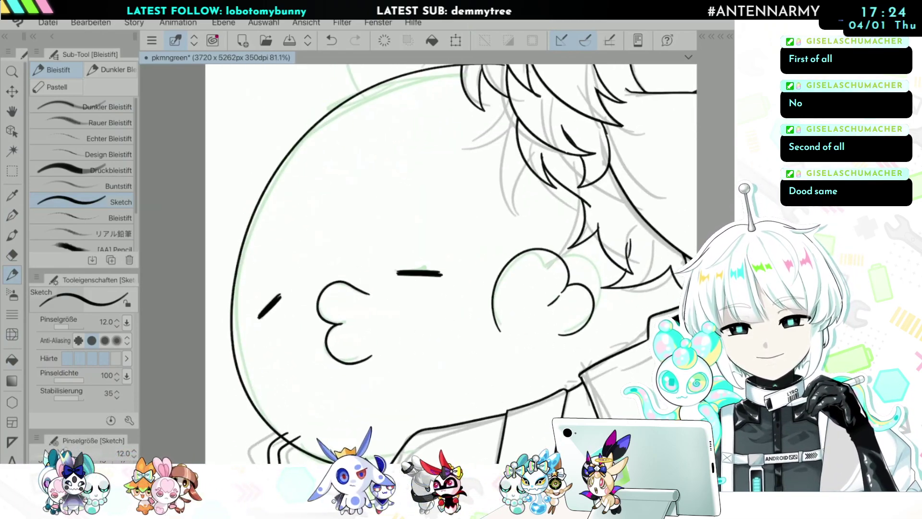
pyautogui.press('m')
pyautogui.moveTo(254, 283); pyautogui.dragTo(297, 338)
pyautogui.click(326, 358)
pyautogui.moveTo(378, 322); pyautogui.dragTo(375, 338)
pyautogui.click(311, 362)
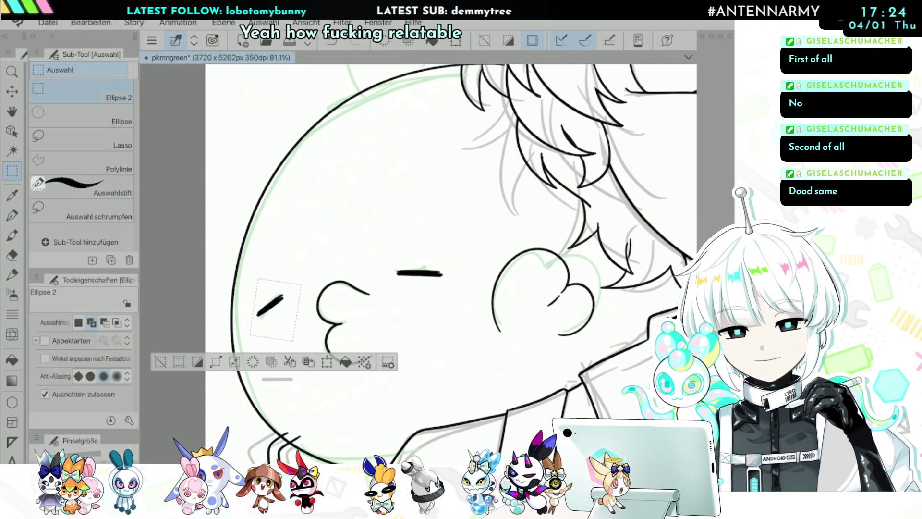
pyautogui.press('p')
pyautogui.hotkey('ctrl', 'd')
# Step: Thicken the slanted dash eye near the round creature's outer outline with additional pencil strokes
pyautogui.scroll(5, 228, 320)
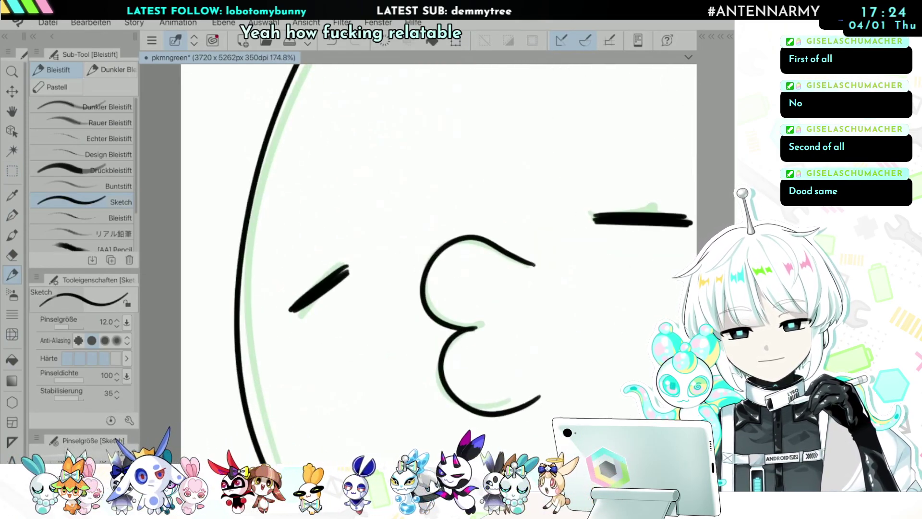
pyautogui.moveTo(295, 308); pyautogui.dragTo(348, 270)
pyautogui.scroll(-5, 227, 374)
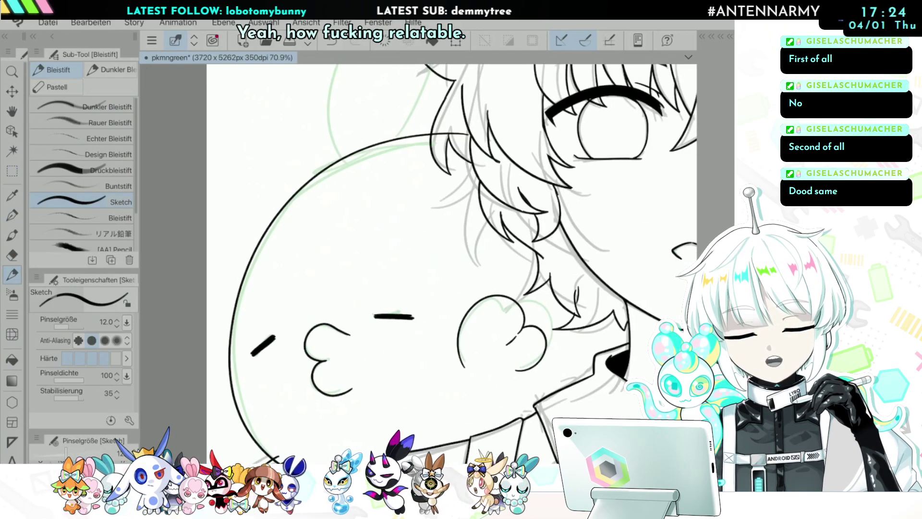
pyautogui.scroll(6, 413, 334)
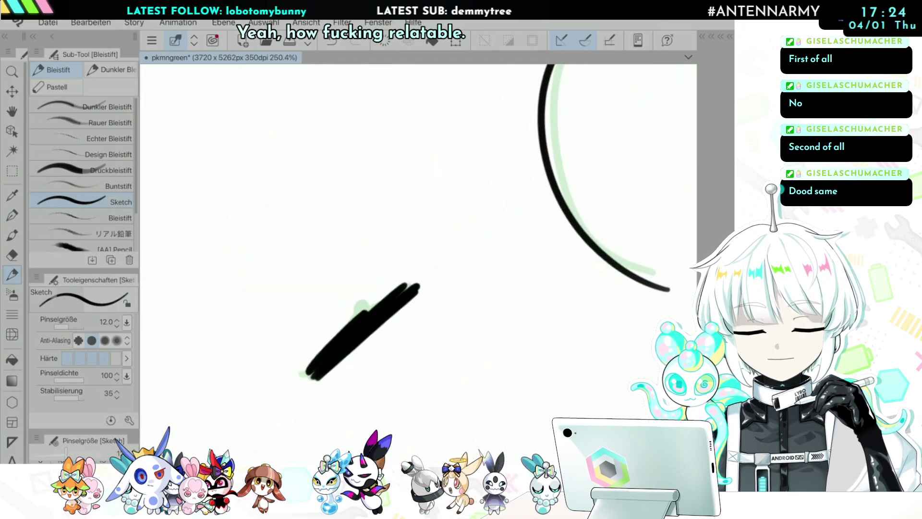
pyautogui.scroll(-6, 279, 287)
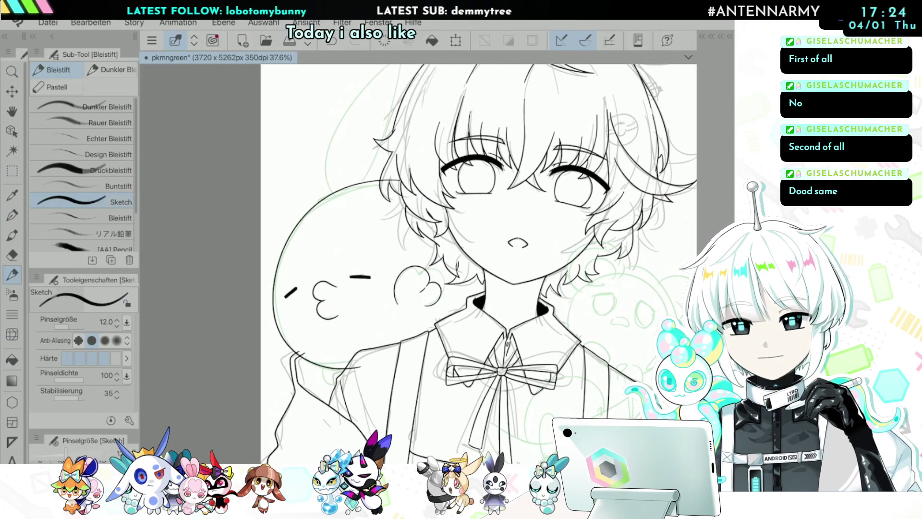
# Step: Ink the tall leaf-shaped feather rising from the round creature's head beside the hair, following the green sketch
pyautogui.scroll(3, 432, 240)
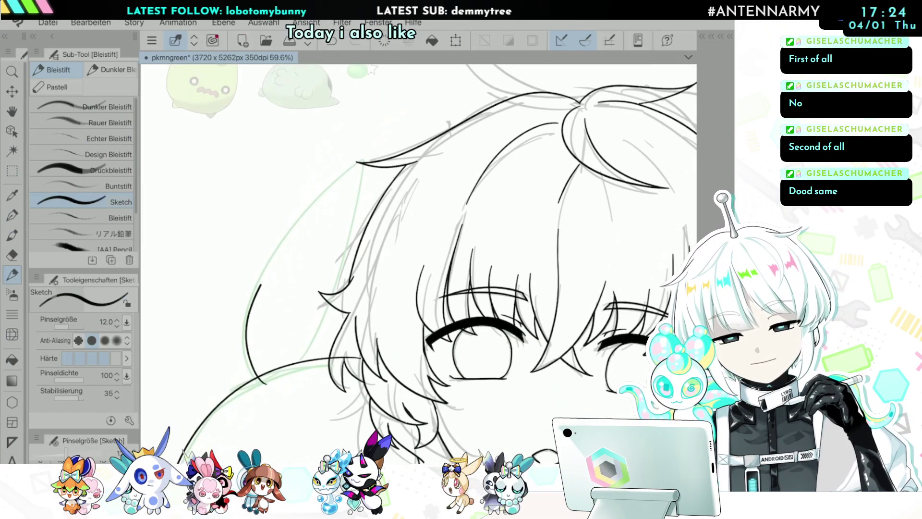
pyautogui.moveTo(309, 339); pyautogui.dragTo(284, 374)
pyautogui.scroll(-5, 348, 293)
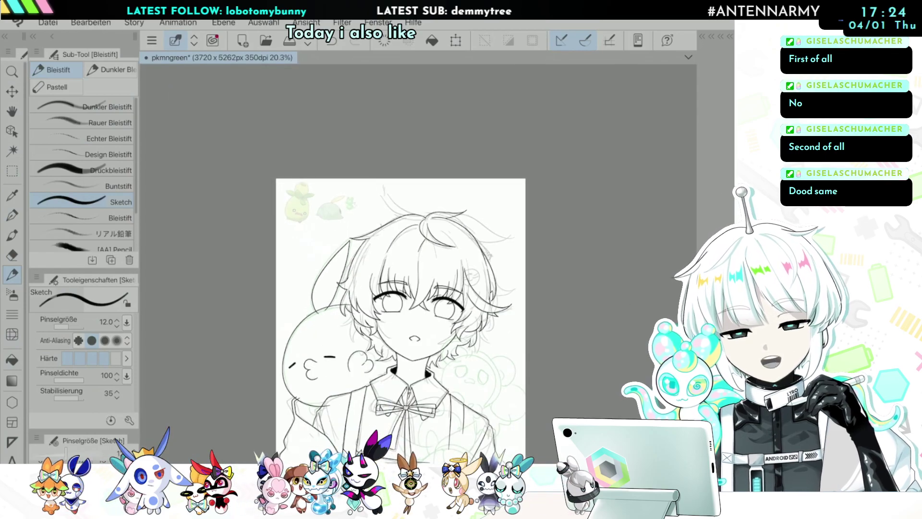
pyautogui.scroll(5, 350, 317)
pyautogui.scroll(5, 365, 312)
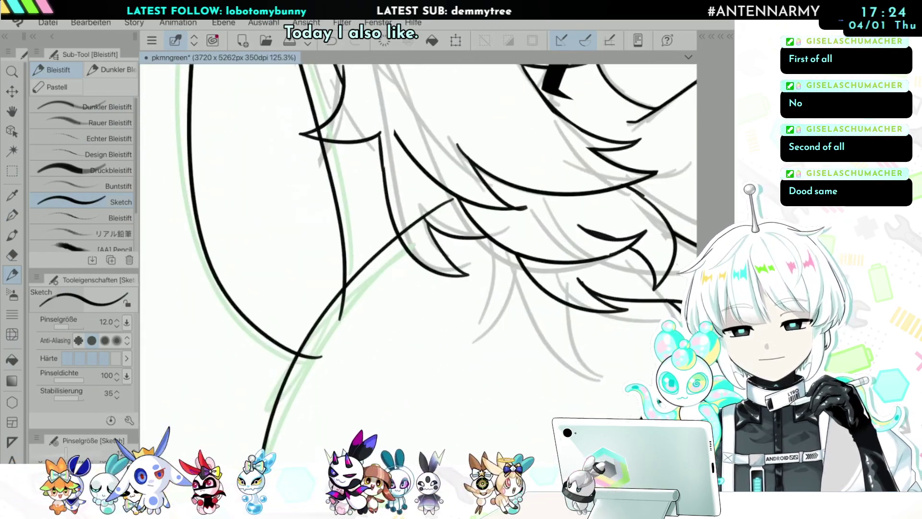
# Step: Erase the feather's line ends that overshoot the creature's body outline and the feather line crossing the hair tip
pyautogui.press('e')
pyautogui.scroll(3, 417, 308)
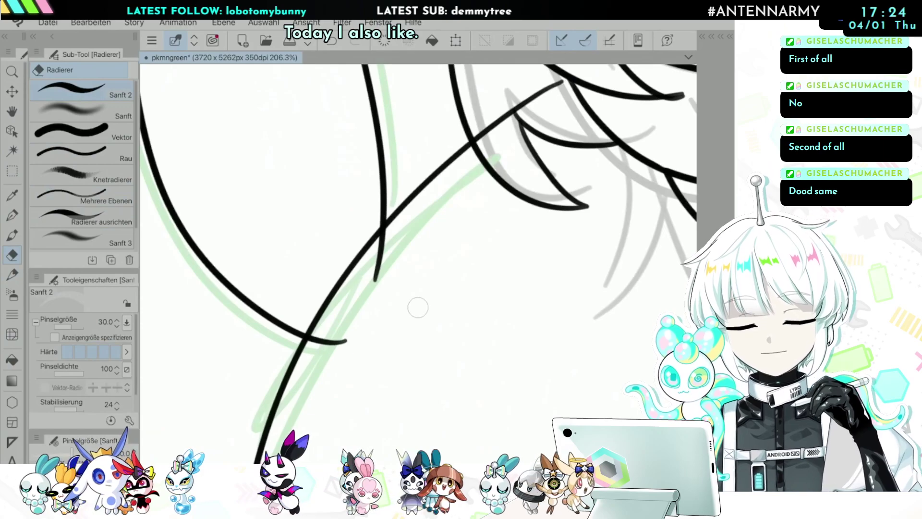
pyautogui.moveTo(374, 282); pyautogui.dragTo(392, 241)
pyautogui.scroll(-7, 418, 264)
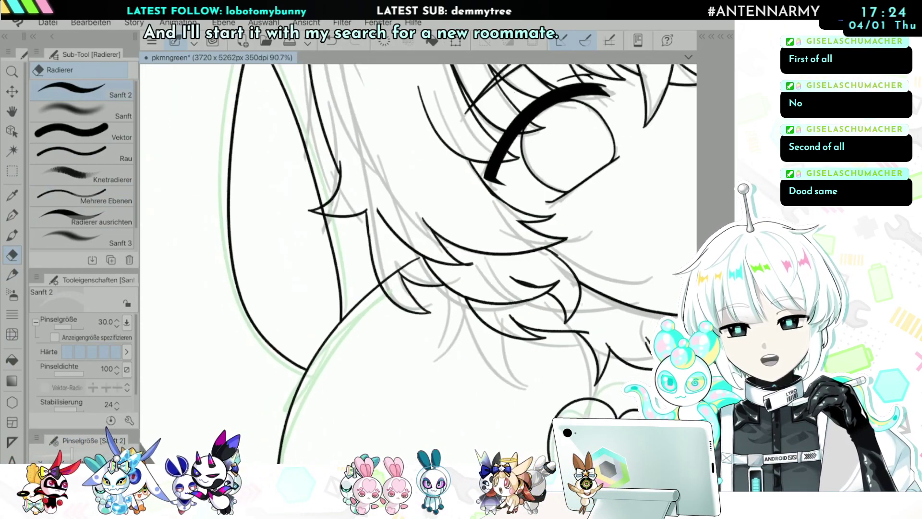
pyautogui.scroll(5, 384, 216)
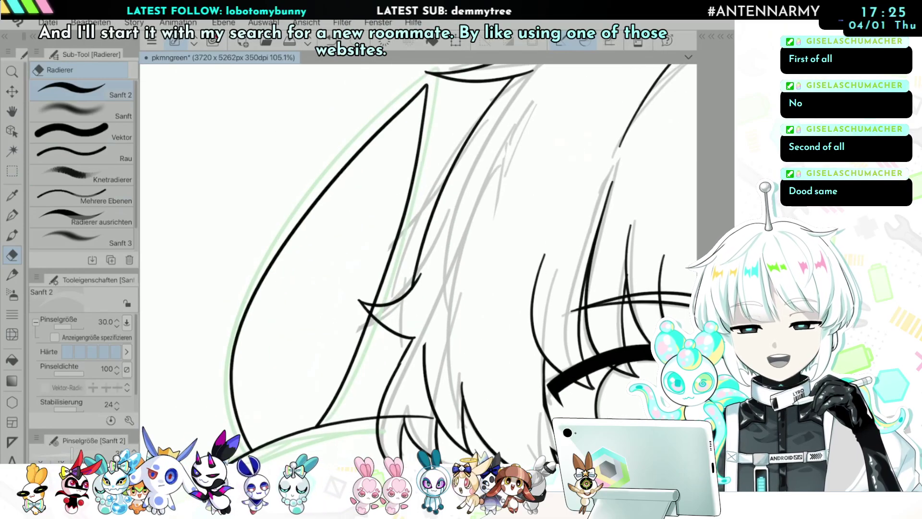
pyautogui.scroll(-3, 370, 307)
pyautogui.scroll(4, 408, 298)
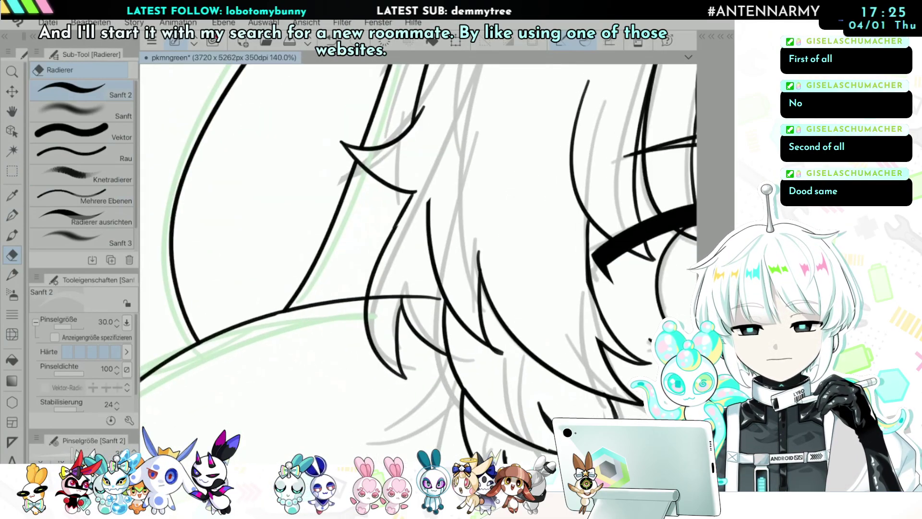
pyautogui.scroll(-5, 439, 292)
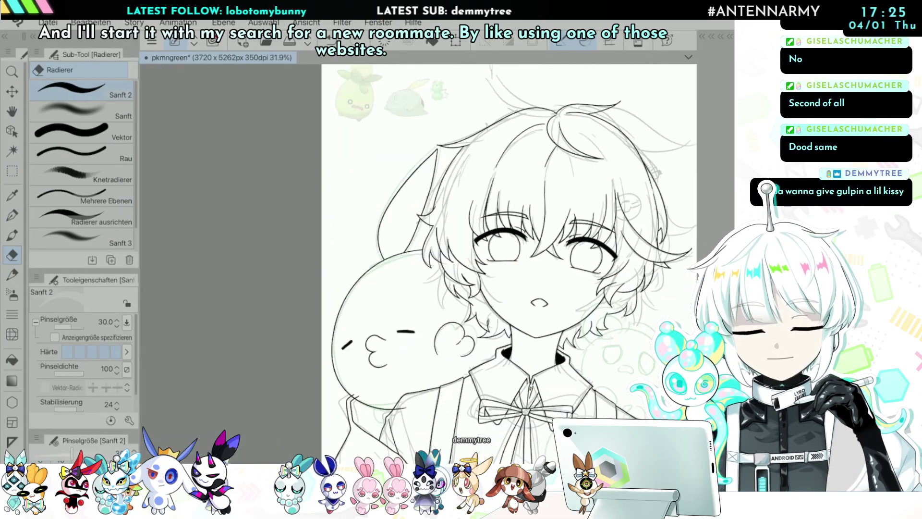
# Step: Erase the end of the creature's lower body outline that extends past the jacket's shoulder line
pyautogui.scroll(5, 307, 384)
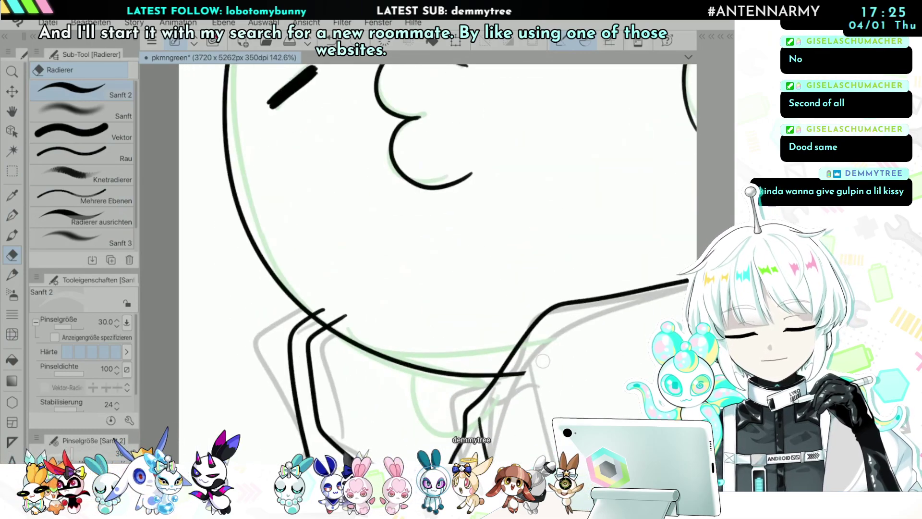
pyautogui.scroll(-3, 517, 372)
pyautogui.scroll(1, 517, 372)
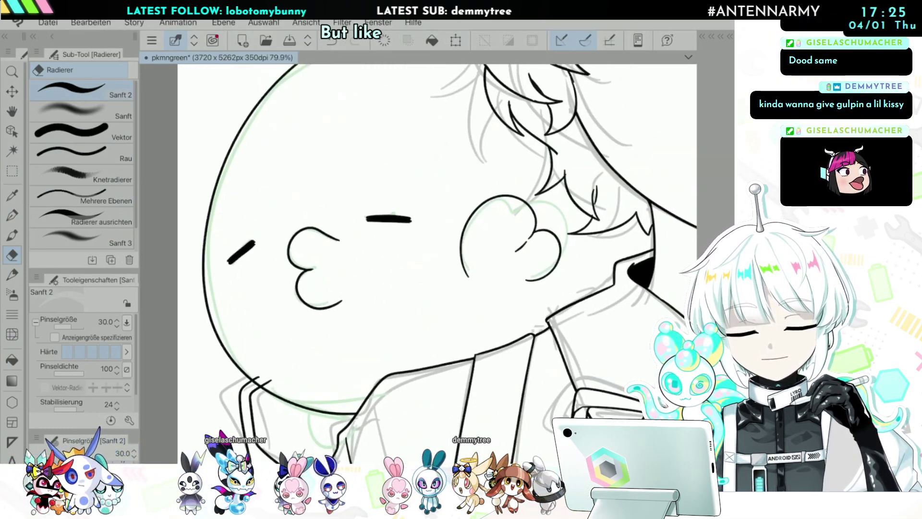
# Step: Try to ink a rounded foot under the creature's body beside the jacket, and undo the strokes
pyautogui.press('p')
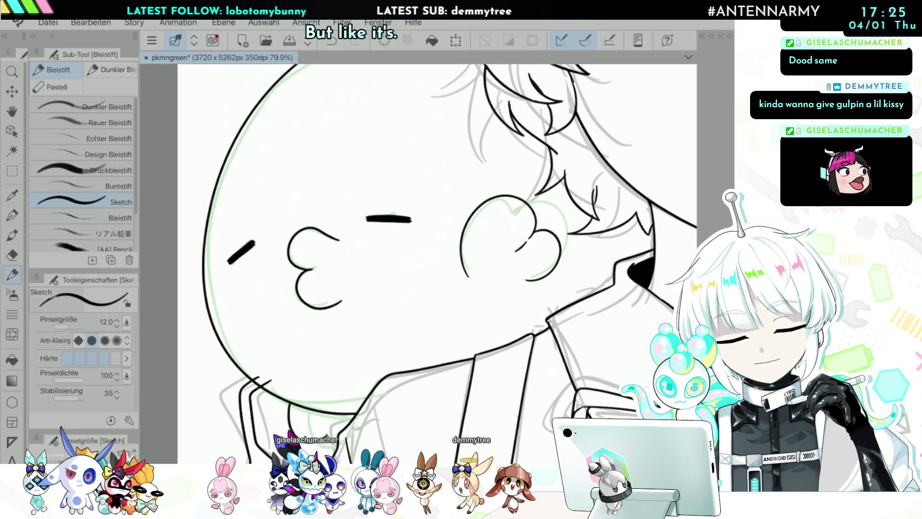
pyautogui.scroll(-3, 261, 415)
pyautogui.scroll(6, 278, 417)
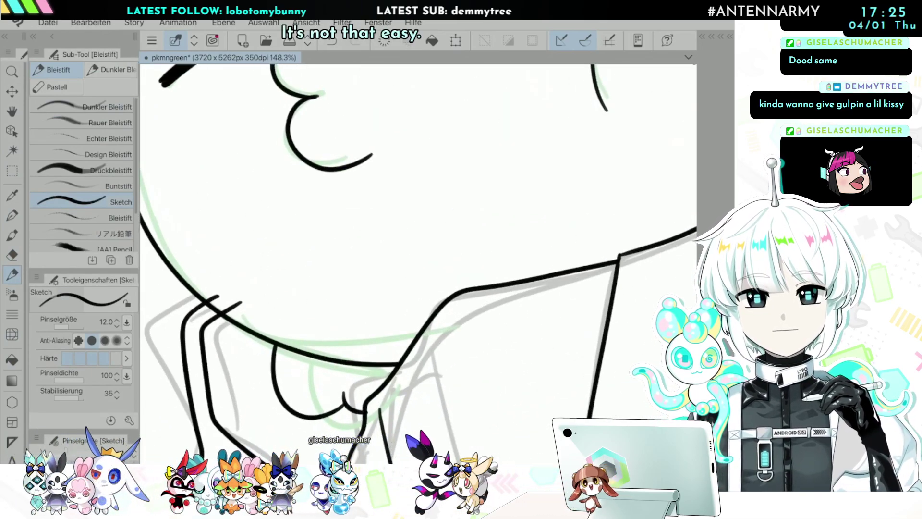
pyautogui.scroll(-6, 278, 418)
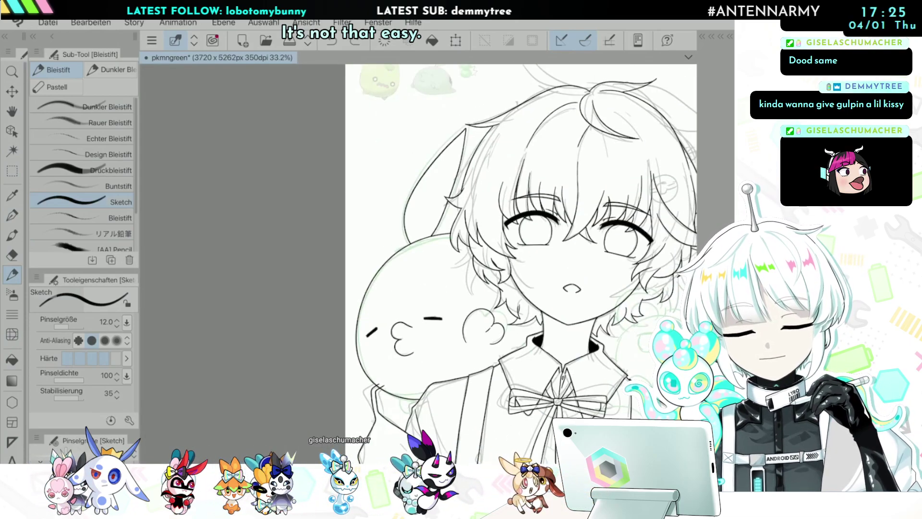
pyautogui.scroll(5, 465, 70)
pyautogui.scroll(-6, 466, 69)
pyautogui.scroll(7, 455, 323)
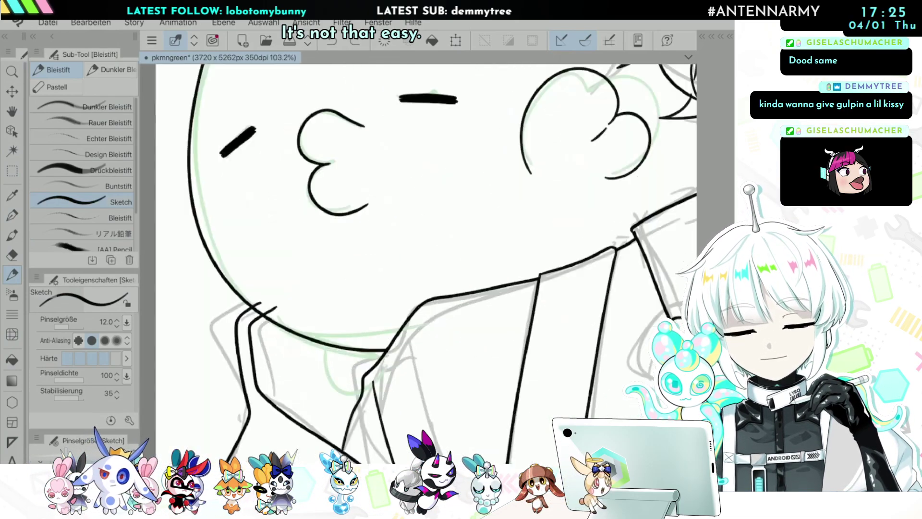
pyautogui.moveTo(325, 398); pyautogui.dragTo(412, 364)
pyautogui.hotkey('ctrl', 'z')
pyautogui.moveTo(316, 293)
pyautogui.mouseDown()
pyautogui.moveTo(297, 358)
pyautogui.moveTo(412, 359)
pyautogui.mouseUp()
pyautogui.hotkey('ctrl', 'z')
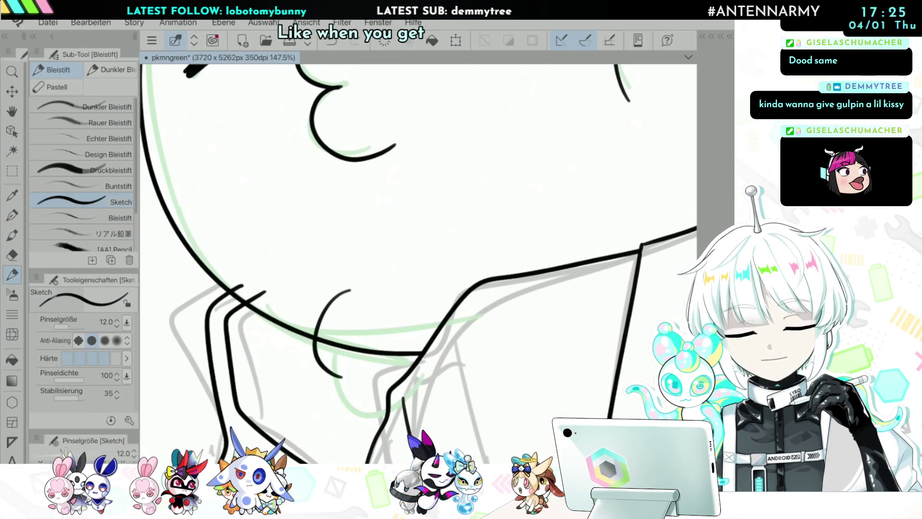
pyautogui.hotkey('ctrl', 'z')
# Step: Ink two rounded lobes under the creature's body, one small and one larger, and erase their ends inside the body outline
pyautogui.moveTo(337, 311)
pyautogui.mouseDown()
pyautogui.moveTo(317, 378)
pyautogui.moveTo(380, 384)
pyautogui.moveTo(408, 366)
pyautogui.moveTo(305, 332)
pyautogui.moveTo(359, 391)
pyautogui.moveTo(398, 386)
pyautogui.mouseUp()
pyautogui.hotkey('ctrl', 'z')
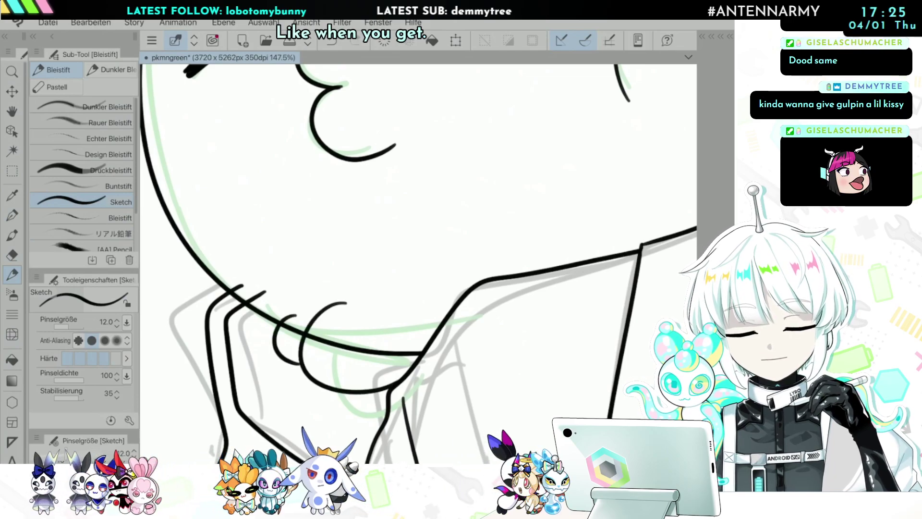
pyautogui.press('e')
pyautogui.moveTo(347, 303); pyautogui.dragTo(296, 319)
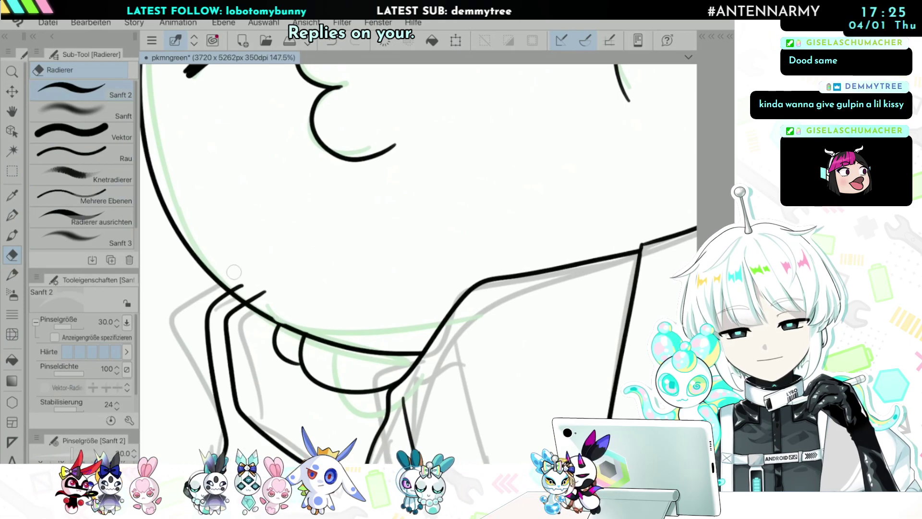
pyautogui.scroll(-10, 376, 307)
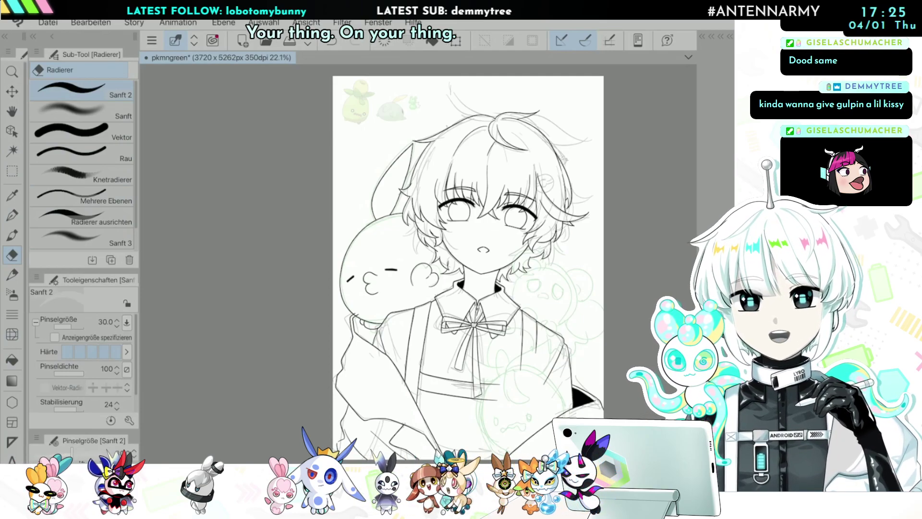
# Step: Reopen the color and layer palettes and toggle layer visibility to find the layer holding the clothing lines
pyautogui.scroll(3, 441, 244)
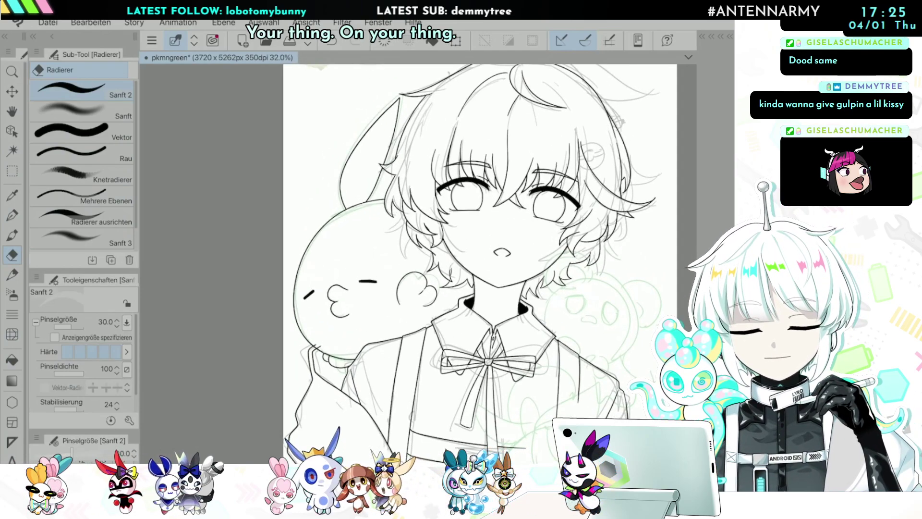
pyautogui.scroll(2, 349, 385)
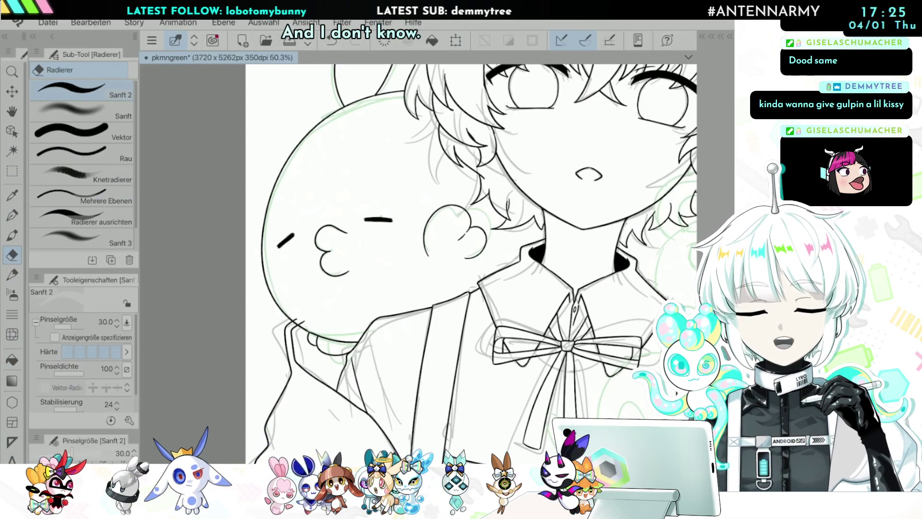
pyautogui.scroll(2, 368, 323)
pyautogui.press('Tab')
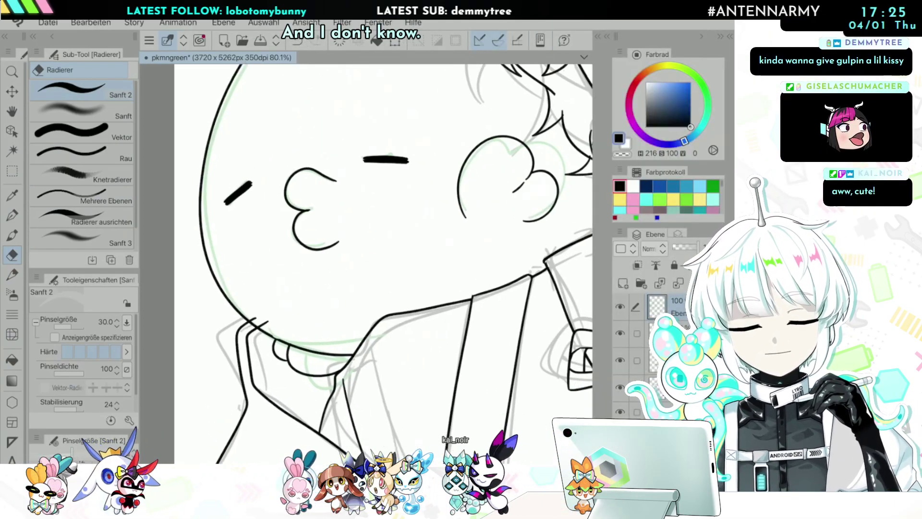
pyautogui.click(620, 333)
pyautogui.click(619, 332)
pyautogui.click(620, 360)
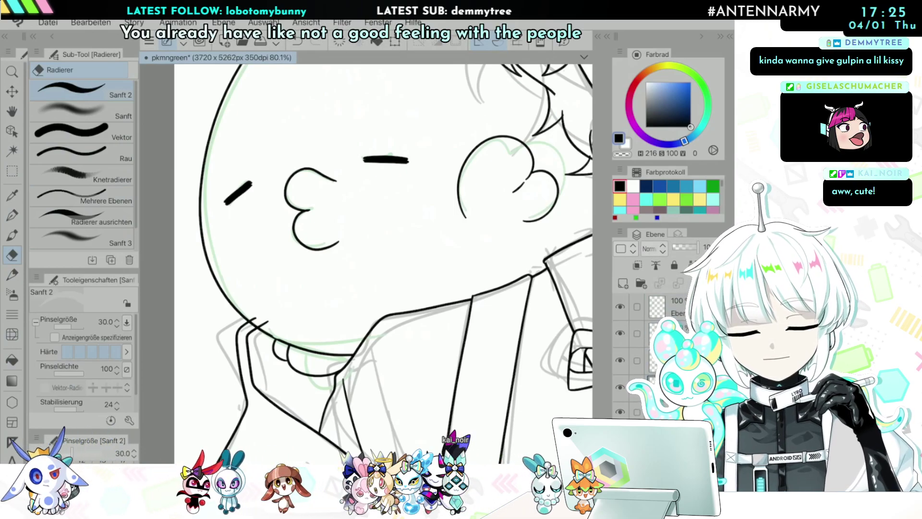
pyautogui.click(619, 360)
pyautogui.click(619, 387)
pyautogui.hotkey('ctrl', 'y')
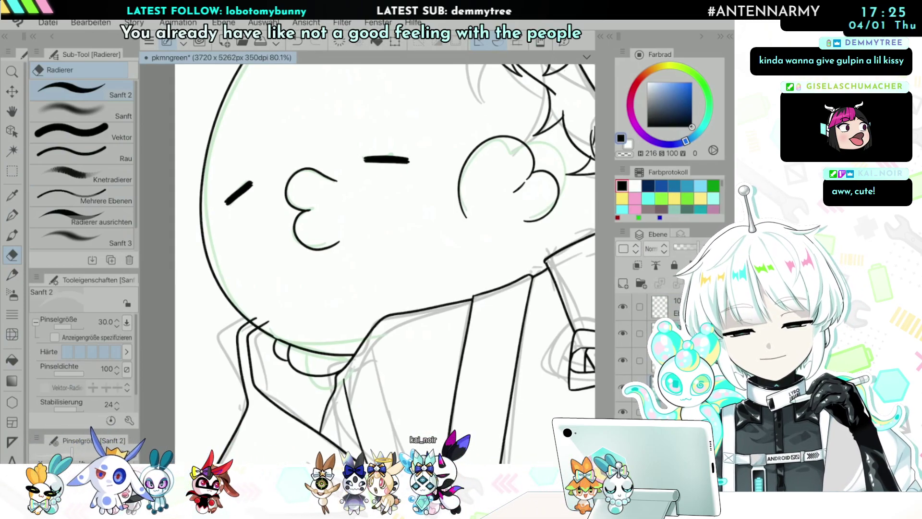
# Step: Erase the ends of the sleeve's double lines that cross over the creature's lower body outline
pyautogui.scroll(3, 288, 314)
pyautogui.moveTo(290, 331); pyautogui.dragTo(315, 330)
pyautogui.scroll(-5, 367, 263)
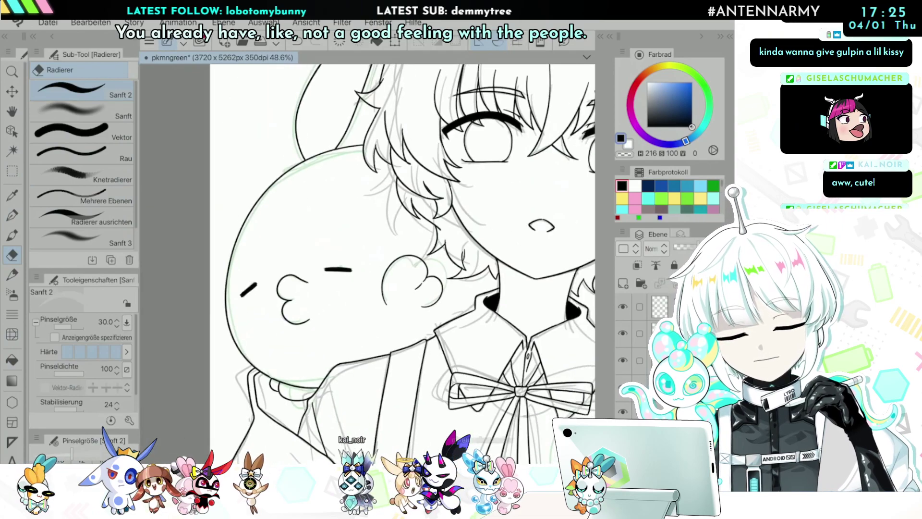
pyautogui.scroll(2, 367, 264)
pyautogui.press('-')
pyautogui.press('-')
pyautogui.scroll(-3, 290, 331)
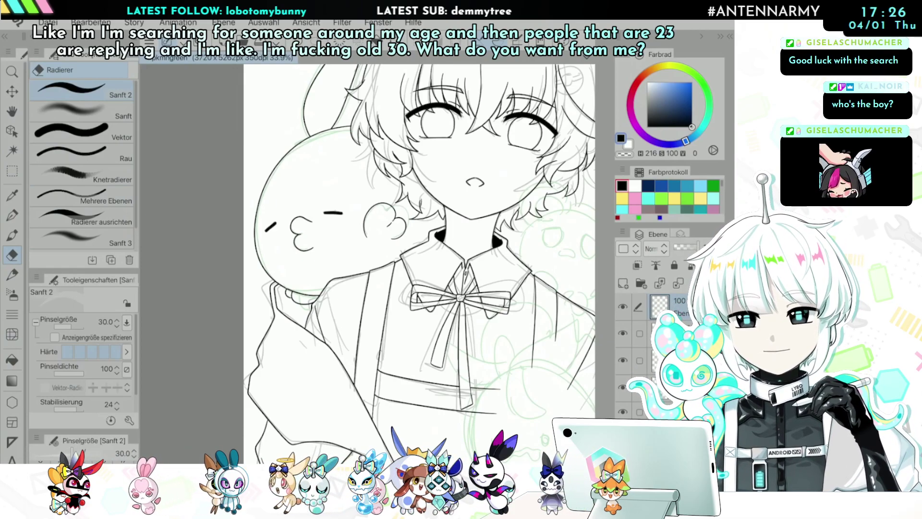
pyautogui.scroll(-3, 367, 263)
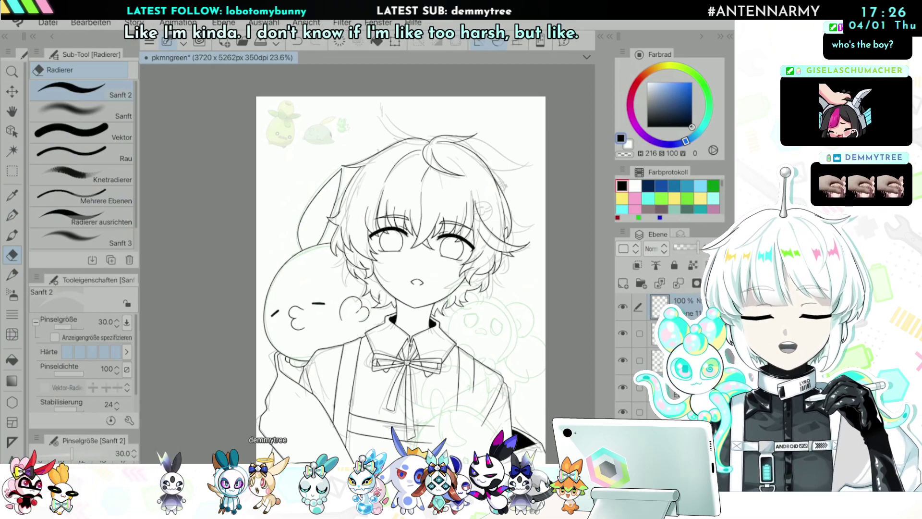
pyautogui.scroll(2, 361, 284)
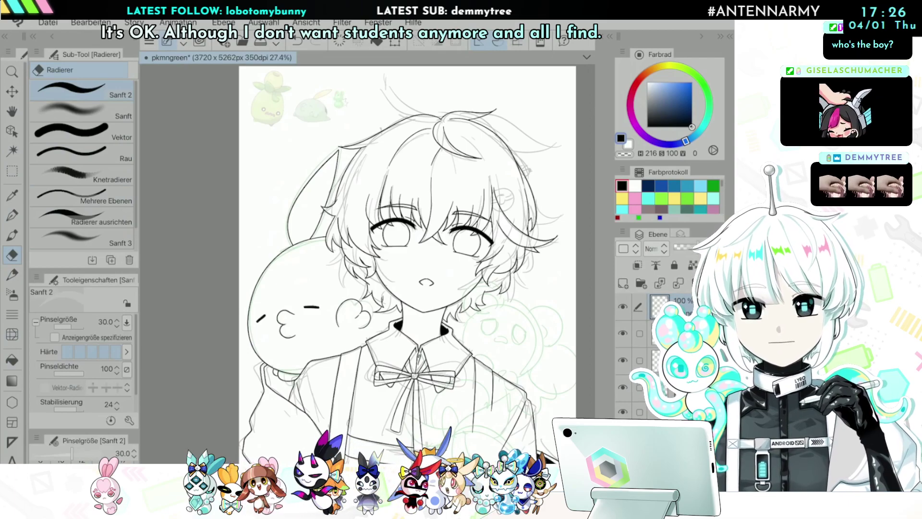
pyautogui.scroll(1, 407, 264)
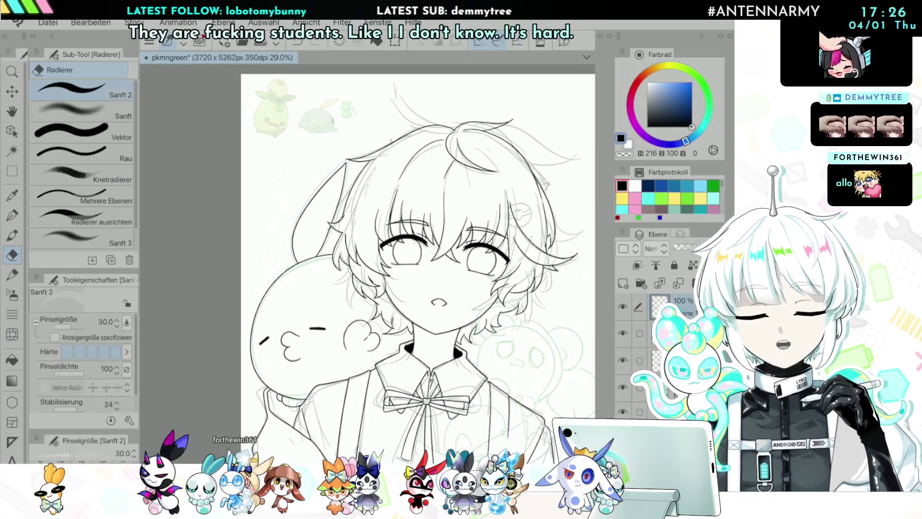
pyautogui.scroll(1, 274, 262)
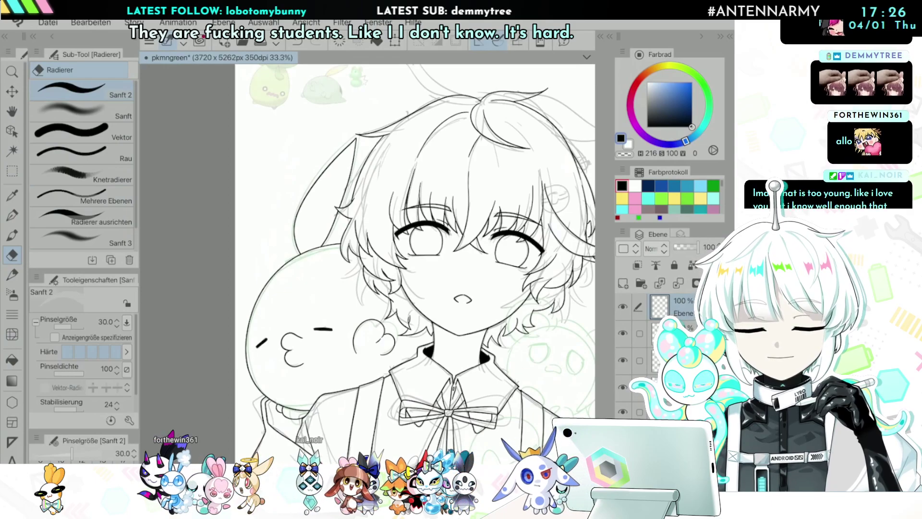
# Step: Switch to the Sketch pencil and select the hair line layer, hiding and showing it to check its contents
pyautogui.scroll(1, 416, 263)
pyautogui.scroll(5, 331, 212)
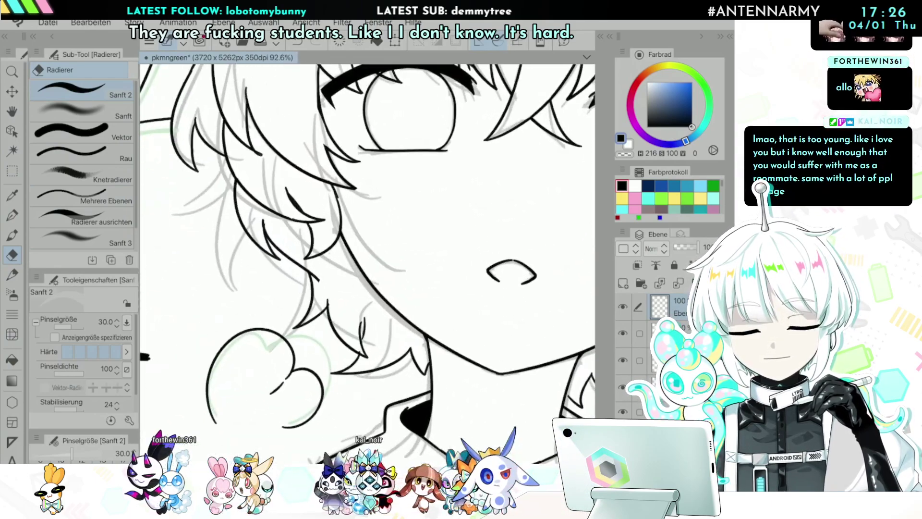
pyautogui.press('p')
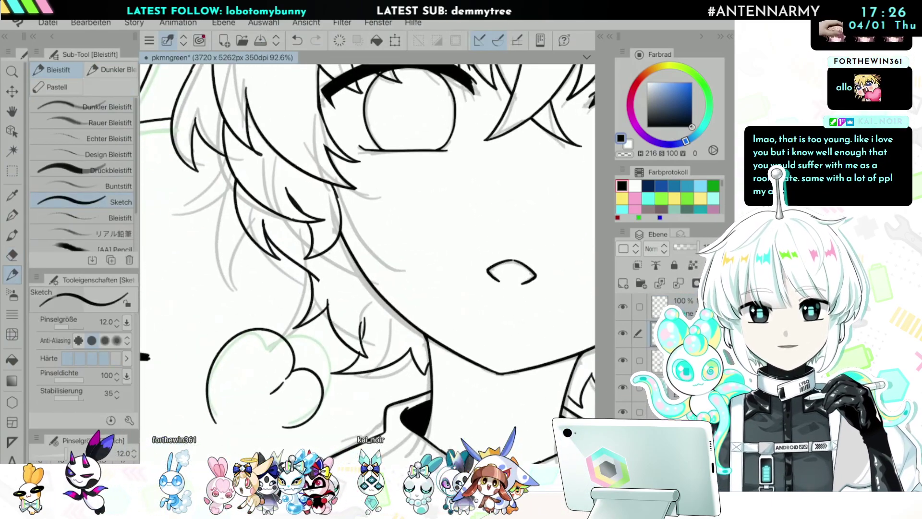
pyautogui.click(684, 307)
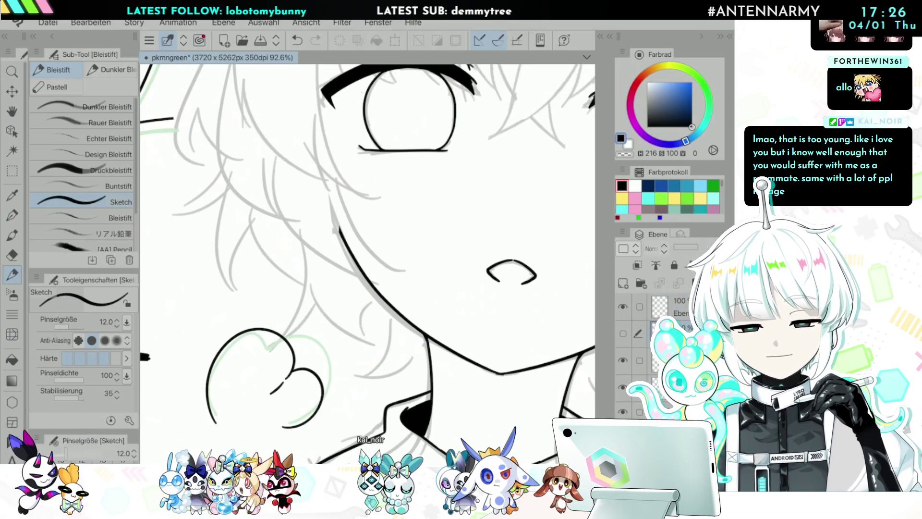
pyautogui.click(684, 334)
pyautogui.scroll(2, 352, 330)
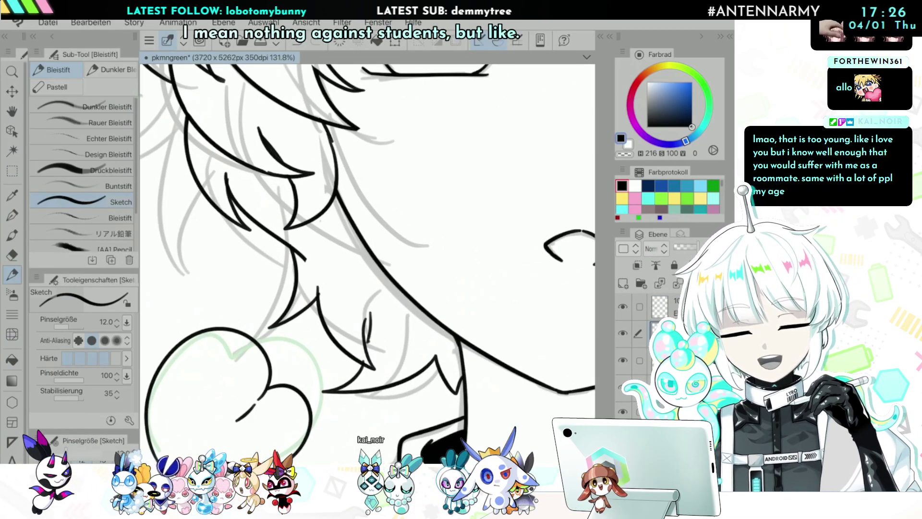
# Step: Ink a small pointed hair sliver beside the neck, fill it black with the Sketch pencil at size 8, and erase the stray dots nearby
pyautogui.moveTo(369, 341); pyautogui.dragTo(368, 349)
pyautogui.scroll(2, 300, 345)
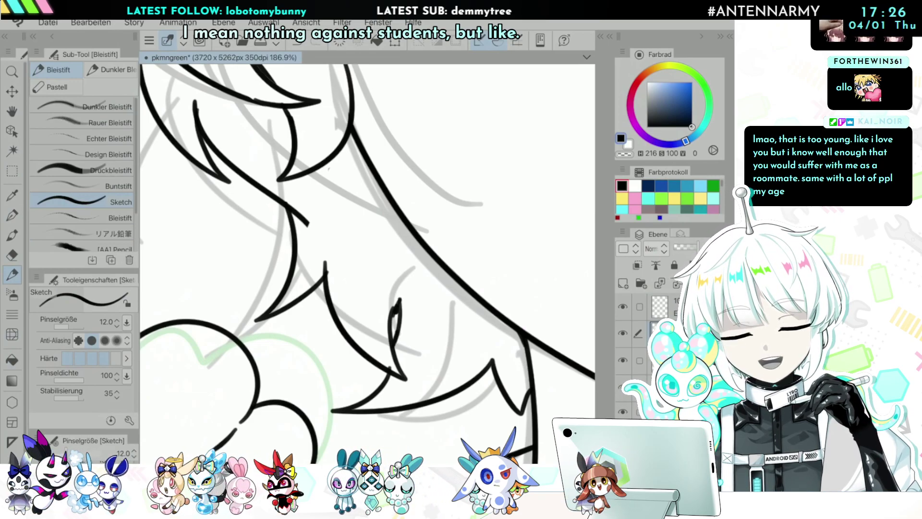
pyautogui.moveTo(399, 302); pyautogui.dragTo(392, 336)
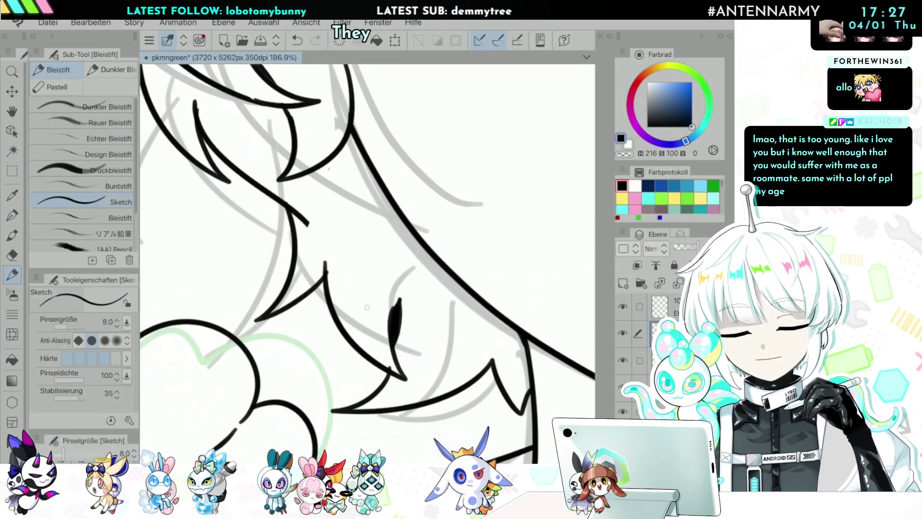
pyautogui.click(623, 333)
pyautogui.click(623, 333)
pyautogui.scroll(2, 342, 379)
pyautogui.press('[')
pyautogui.press('[')
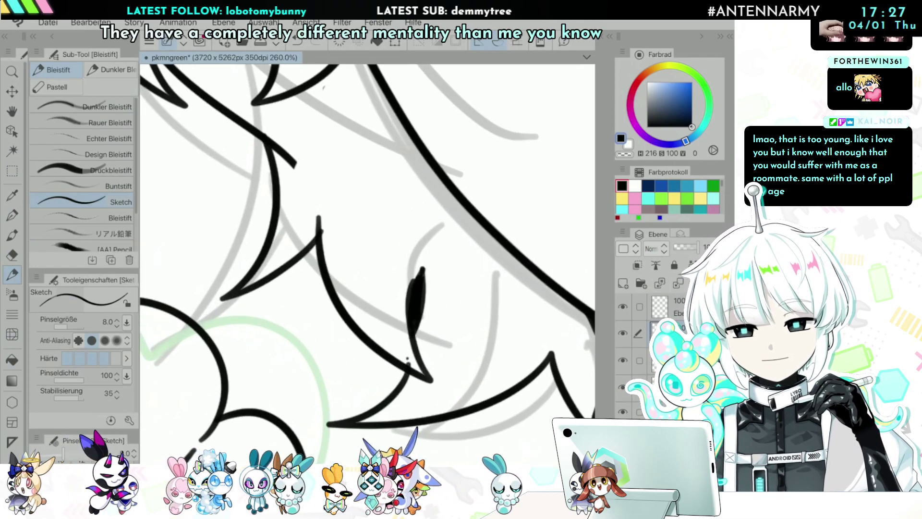
pyautogui.press('e')
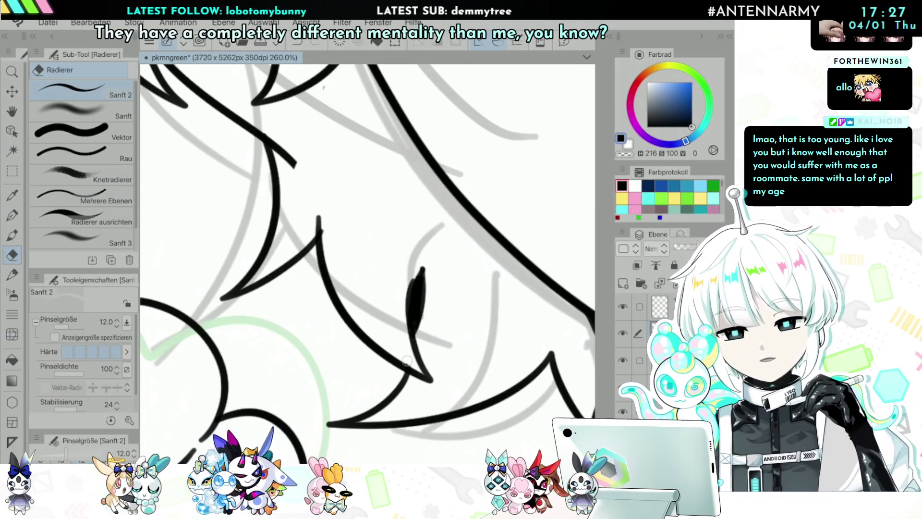
# Step: Set the eraser size to 30 and clean up the inked side hair strands beside the left eye of the drawing
pyautogui.scroll(-10, 375, 314)
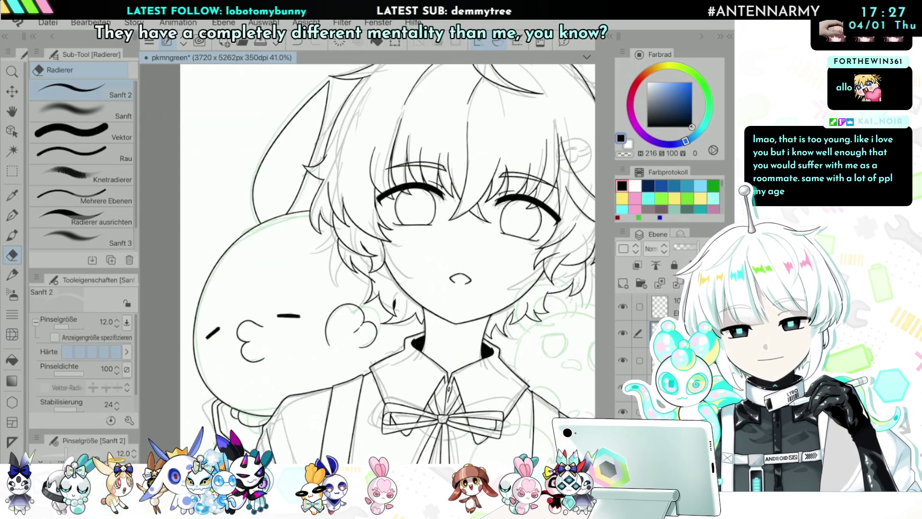
pyautogui.scroll(-2, 438, 269)
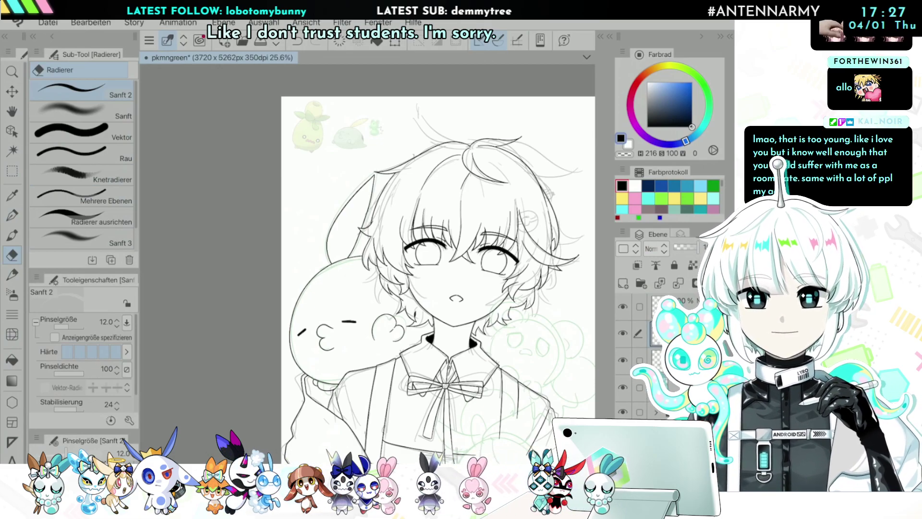
pyautogui.scroll(1, 538, 292)
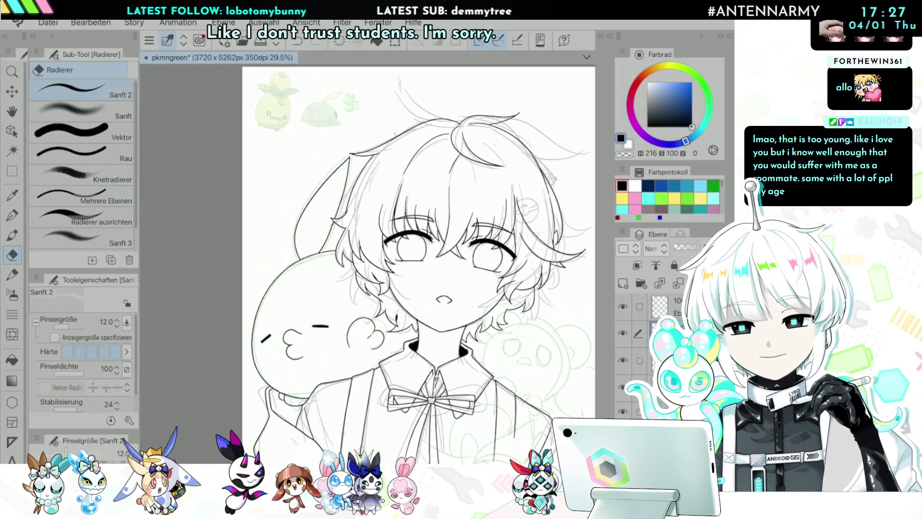
pyautogui.scroll(5, 365, 202)
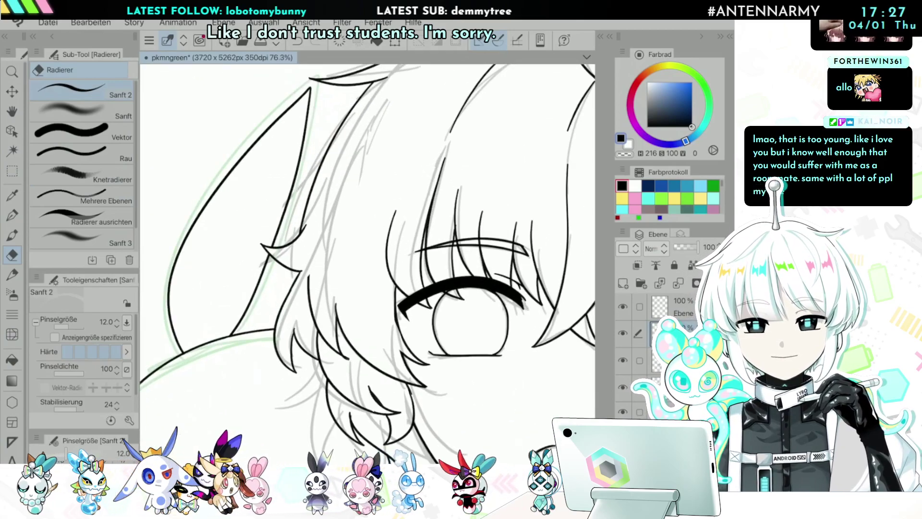
pyautogui.scroll(2, 351, 280)
pyautogui.press(']')
pyautogui.press(']')
pyautogui.press(']')
pyautogui.press(']')
pyautogui.press(']')
pyautogui.moveTo(354, 392); pyautogui.dragTo(343, 399)
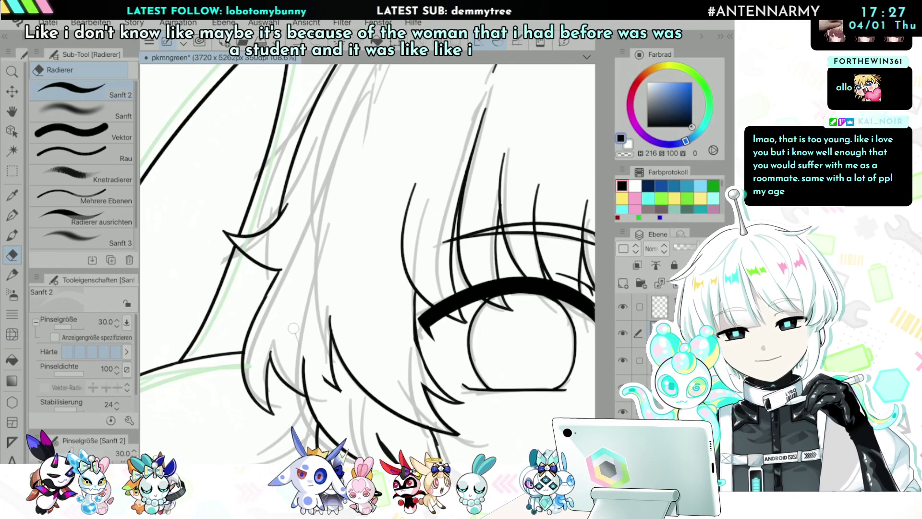
# Step: Examine the inked hair and face as a whole and up close for lines that need cleanup
pyautogui.scroll(-4, 319, 363)
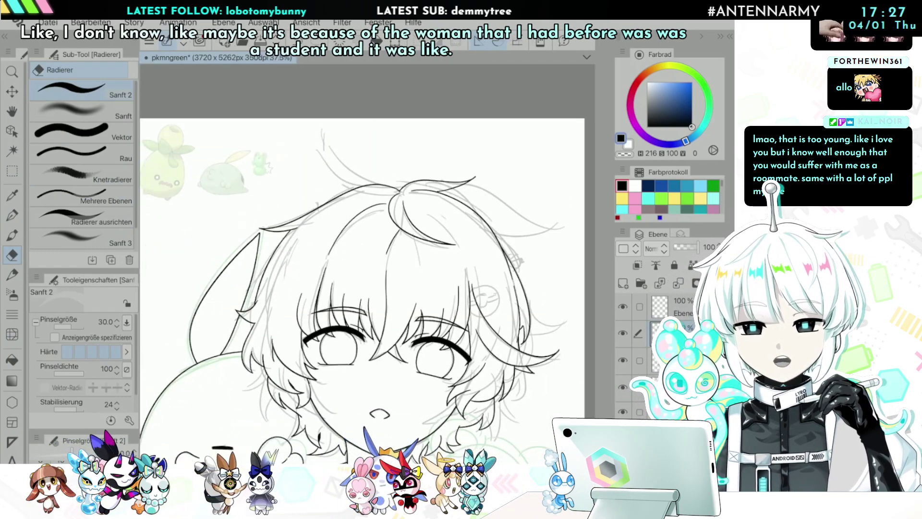
pyautogui.scroll(-2, 368, 268)
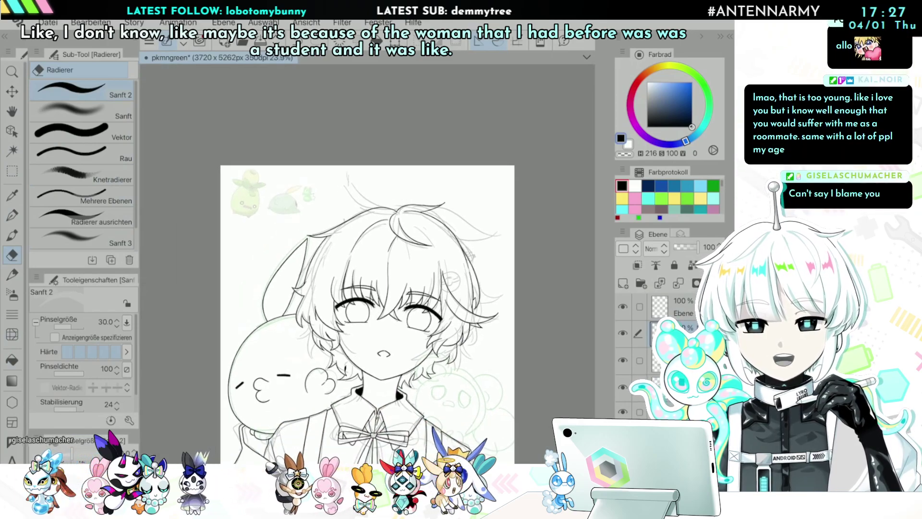
pyautogui.scroll(1, 444, 271)
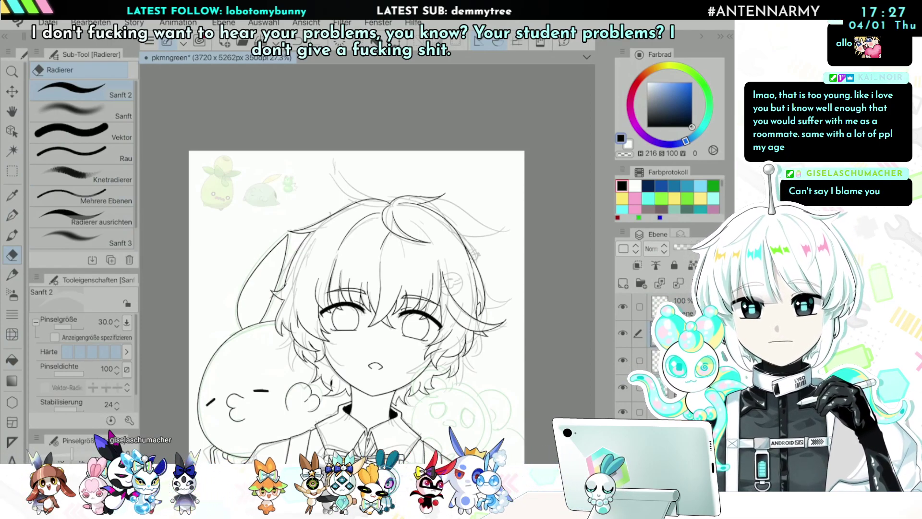
pyautogui.scroll(2, 372, 334)
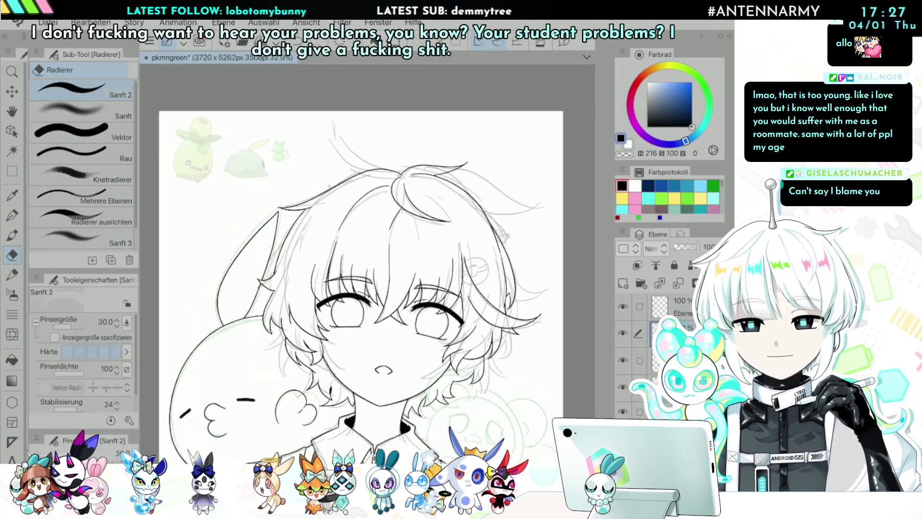
pyautogui.scroll(6, 506, 249)
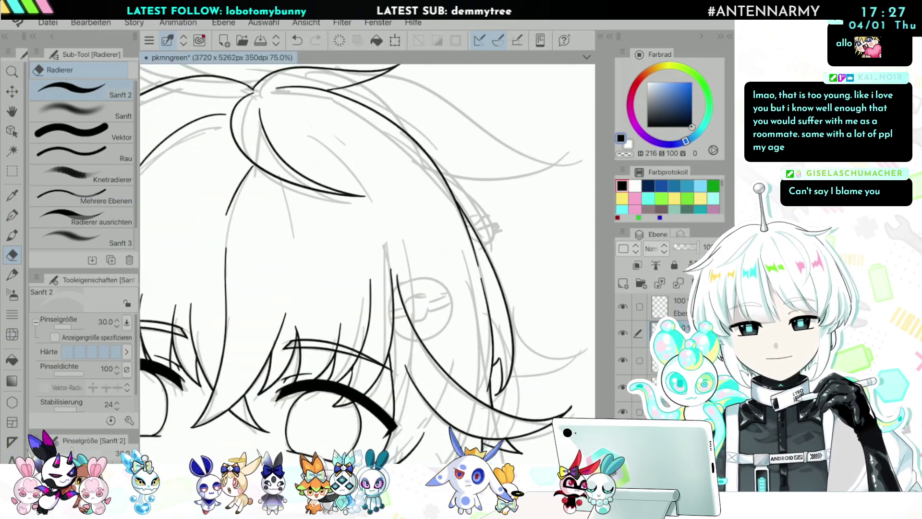
pyautogui.scroll(2, 346, 293)
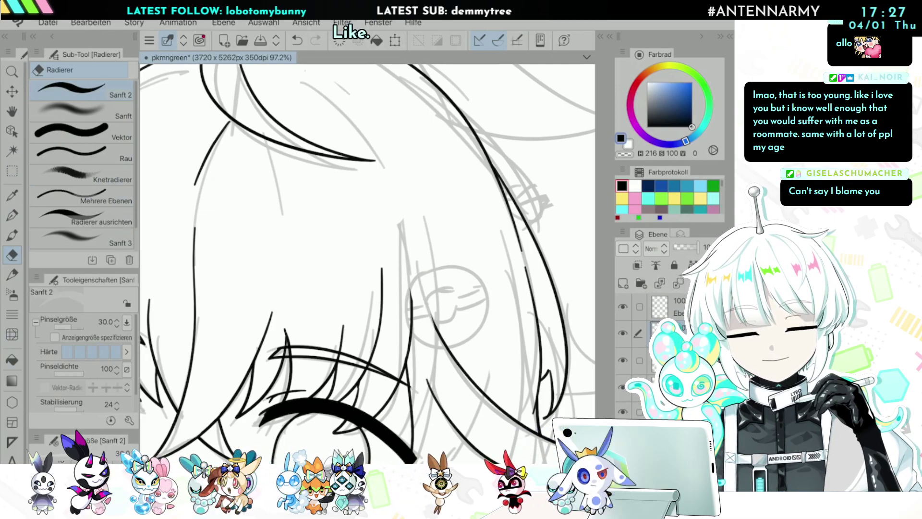
pyautogui.scroll(-5, 495, 281)
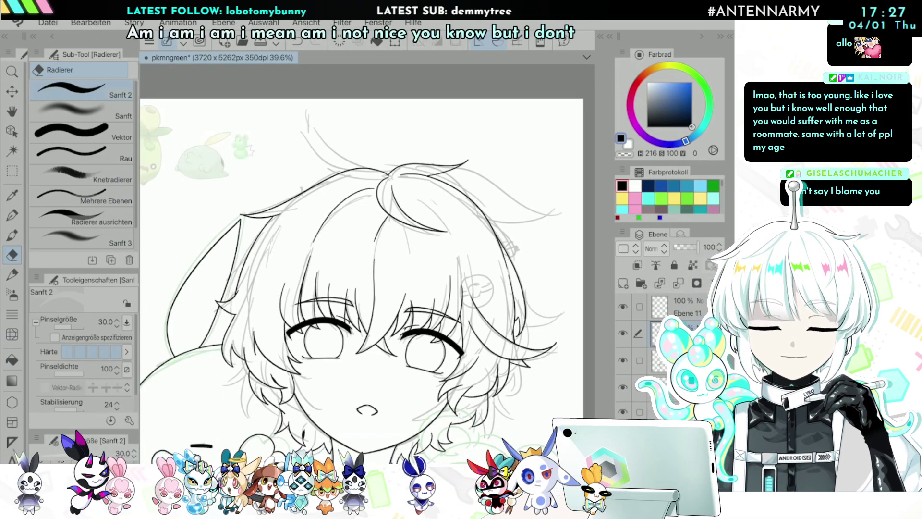
pyautogui.hotkey('ctrl', '-')
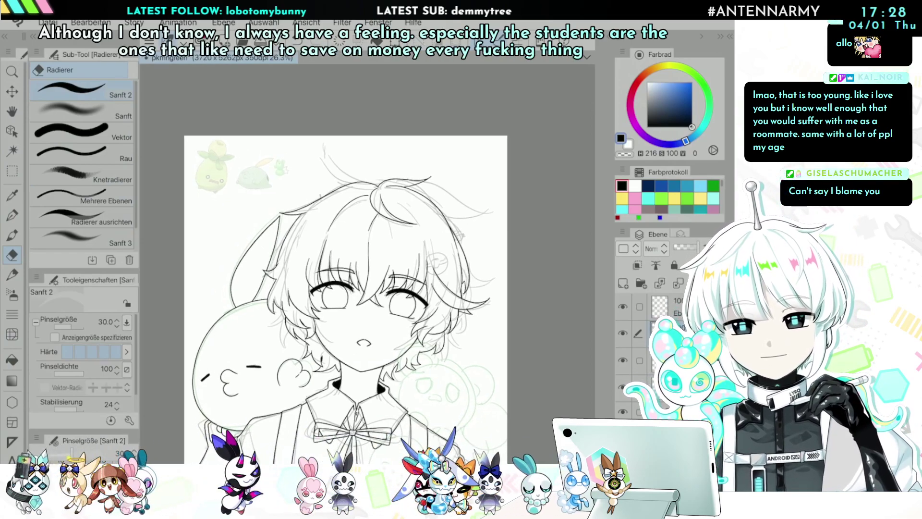
pyautogui.scroll(3, 367, 263)
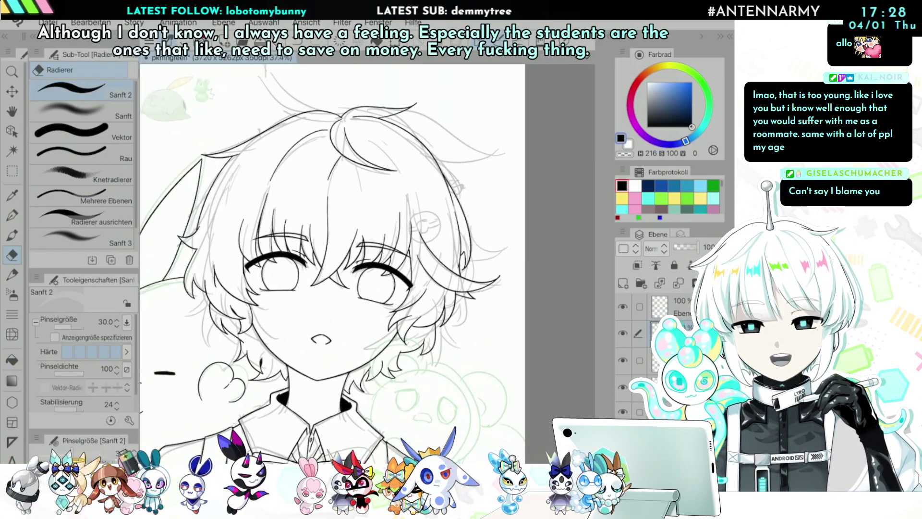
pyautogui.scroll(-6, 367, 264)
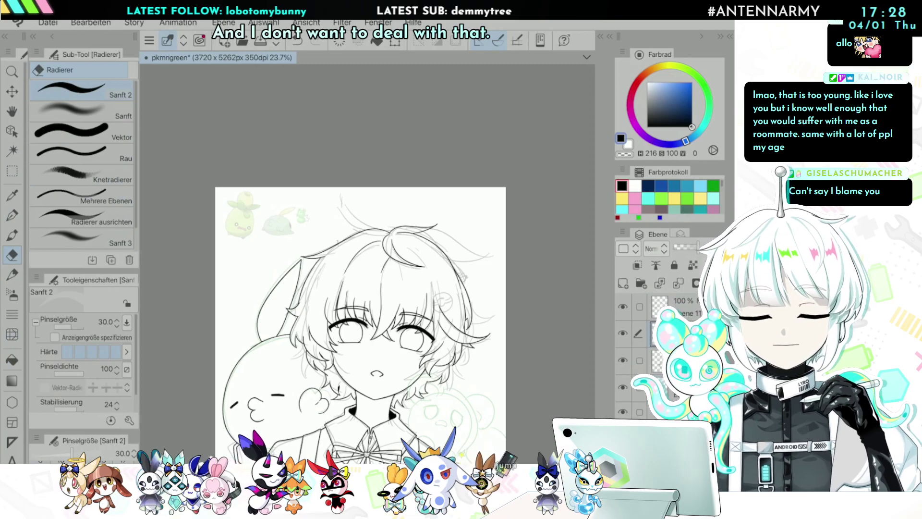
pyautogui.scroll(2, 367, 263)
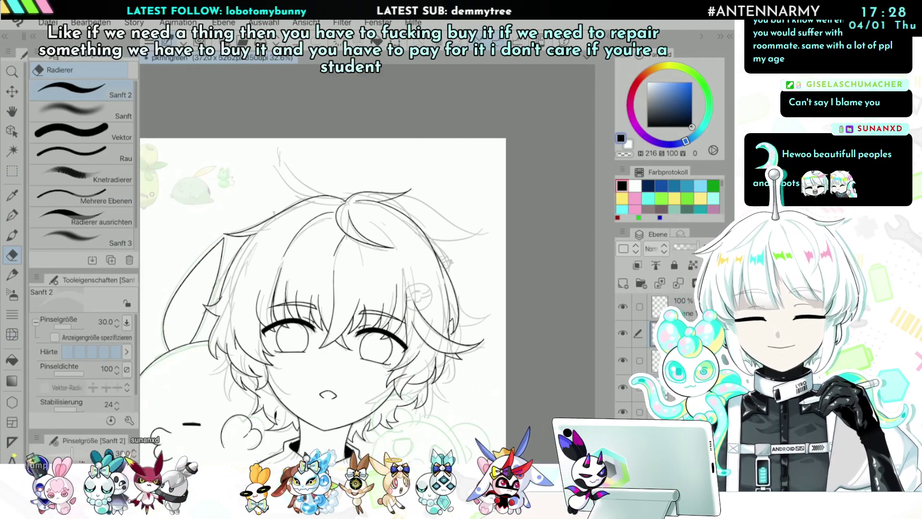
pyautogui.scroll(-1, 367, 264)
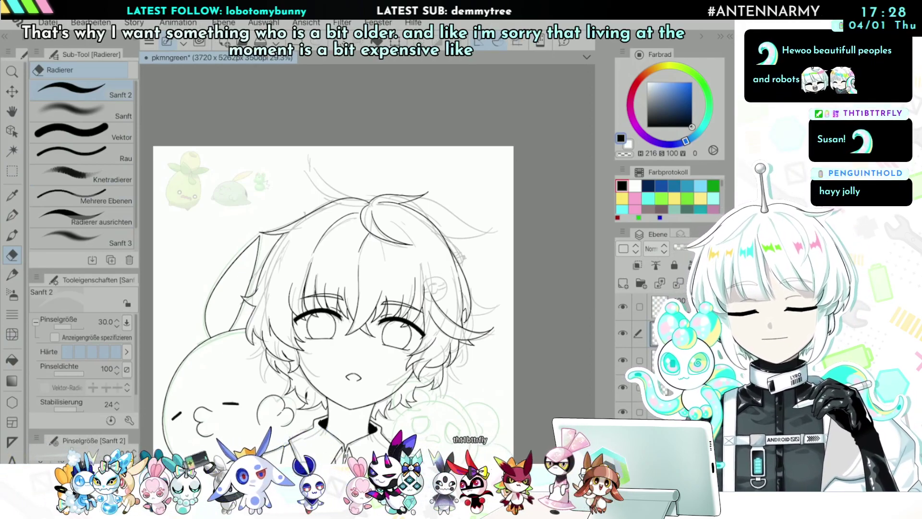
# Step: Erase the lower part of the inner line in the right-hand side hair with the eraser at size 100, and reduce its size to 12
pyautogui.scroll(7, 367, 264)
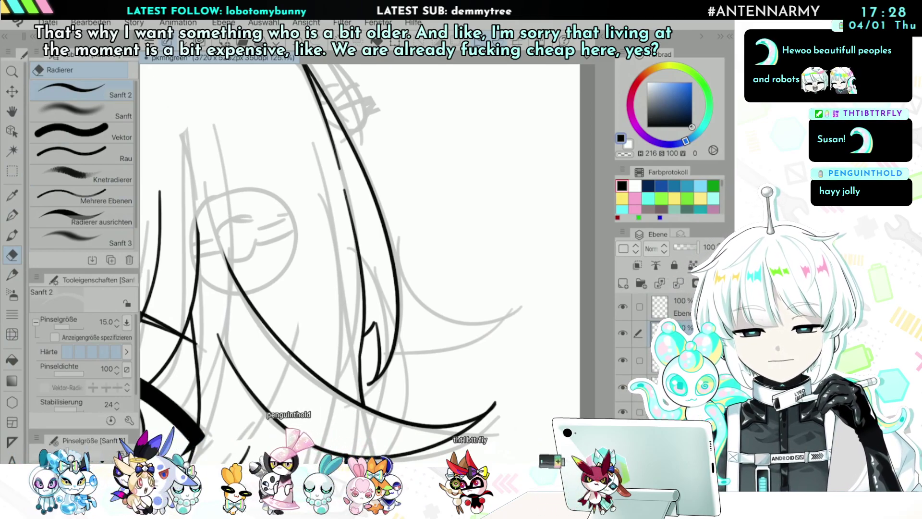
pyautogui.scroll(-7, 504, 250)
pyautogui.scroll(6, 504, 221)
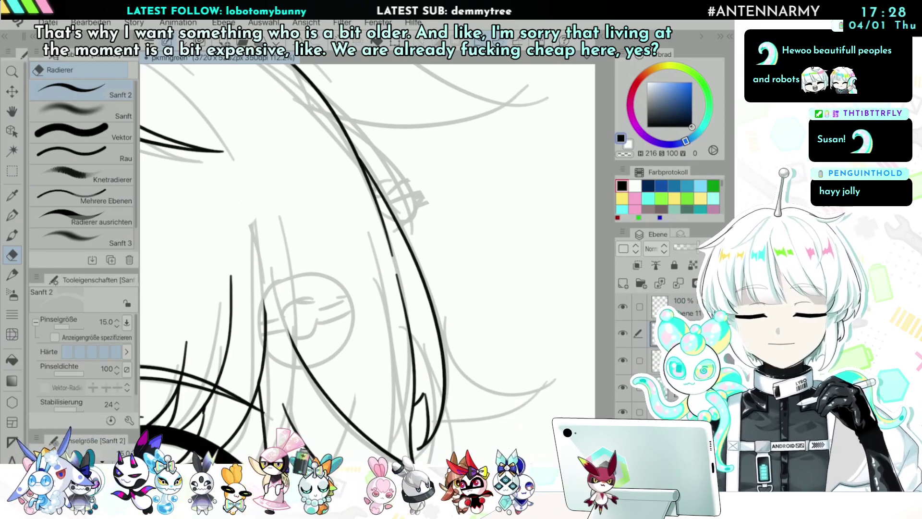
pyautogui.press(']')
pyautogui.press(']')
pyautogui.press(']')
pyautogui.press(']')
pyautogui.press(']')
pyautogui.press(']')
pyautogui.press(']')
pyautogui.press(']')
pyautogui.press(']')
pyautogui.press(']')
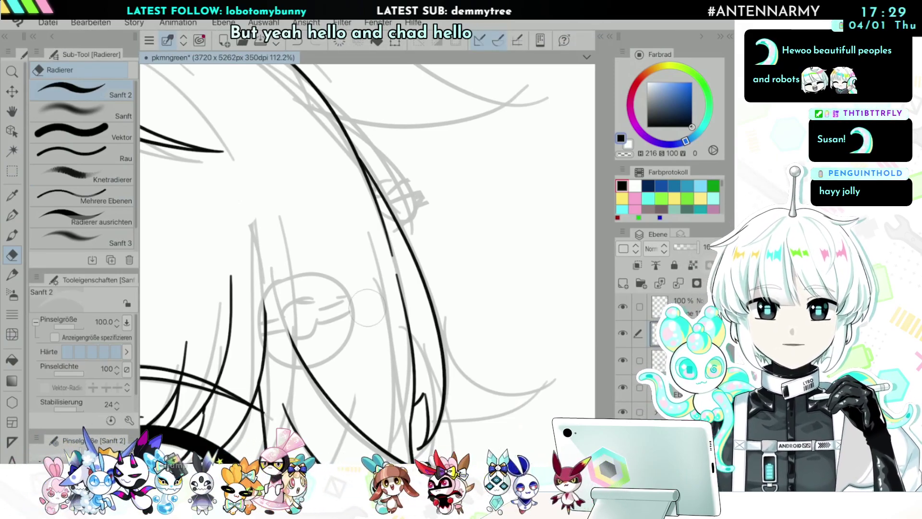
pyautogui.scroll(1, 368, 308)
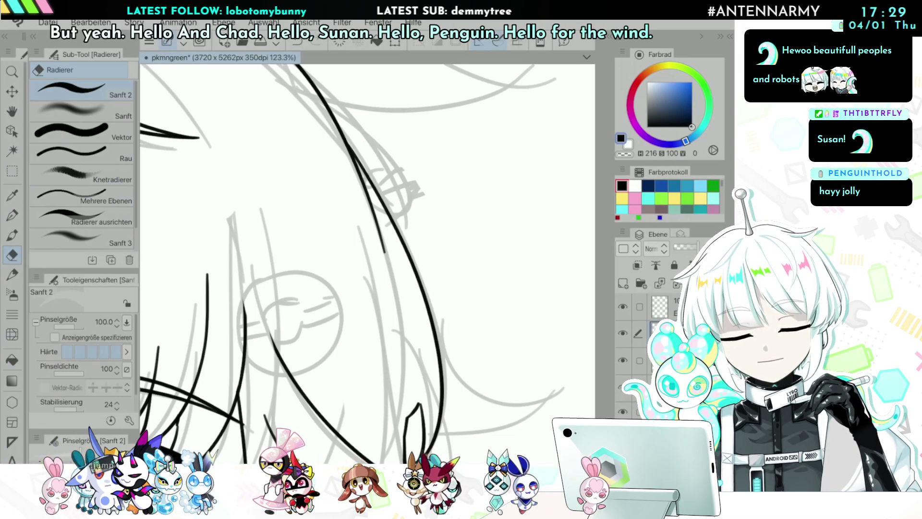
pyautogui.scroll(2, 367, 241)
pyautogui.press('[')
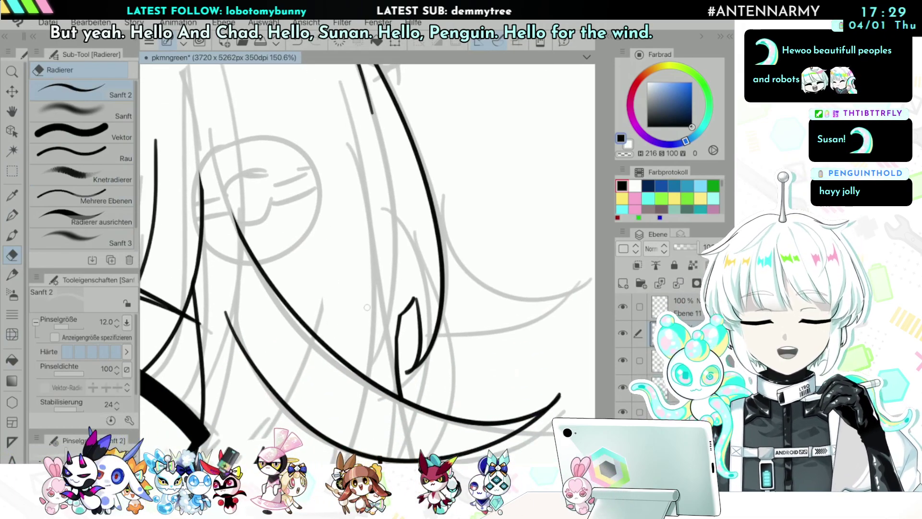
# Step: Switch to the Sketch pencil at size 8 and make the topmost visible layer active for drawing
pyautogui.scroll(-5, 367, 240)
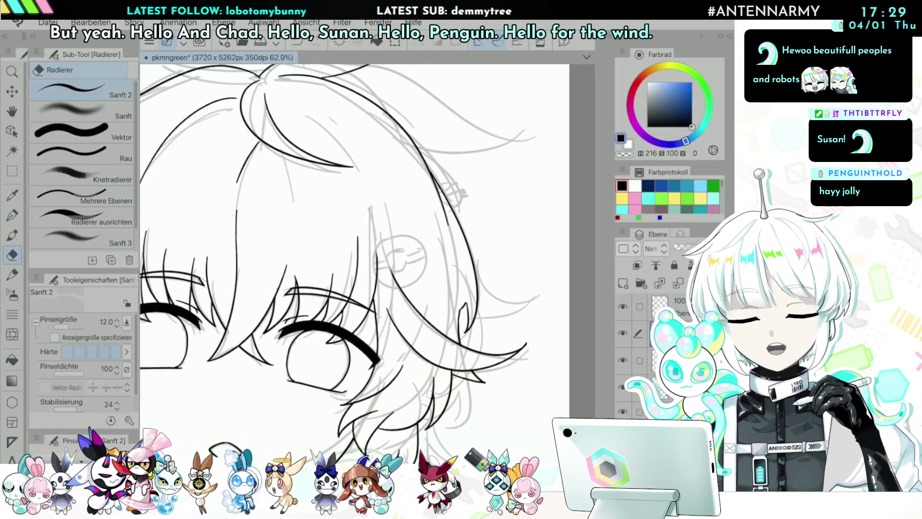
pyautogui.scroll(-3, 356, 240)
pyautogui.scroll(-1, 360, 269)
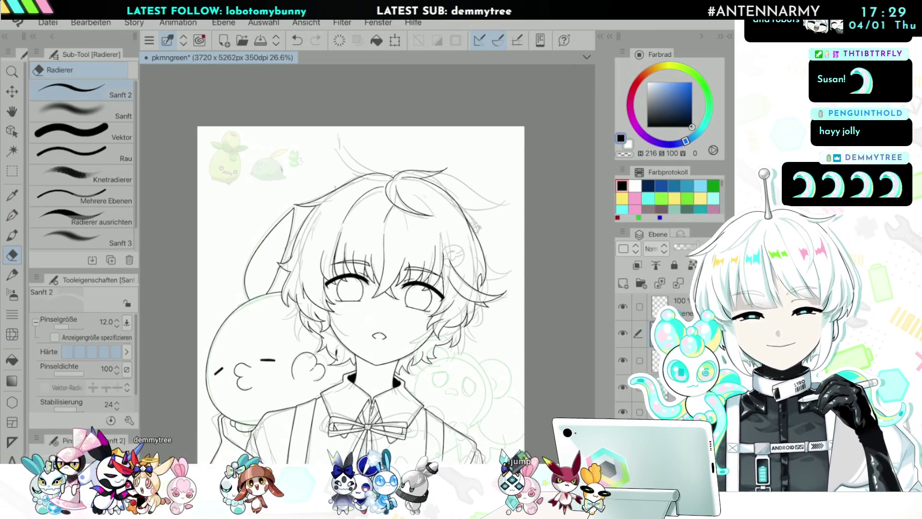
pyautogui.scroll(1, 561, 286)
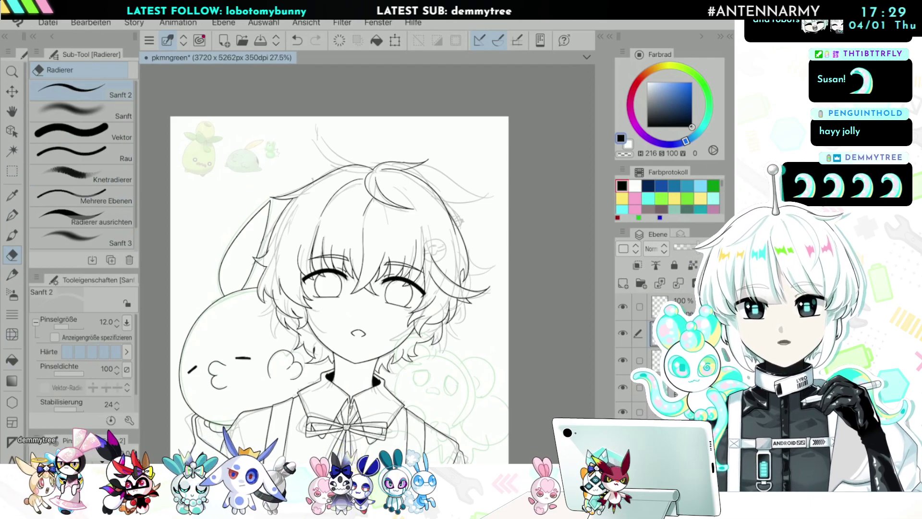
pyautogui.scroll(2, 339, 290)
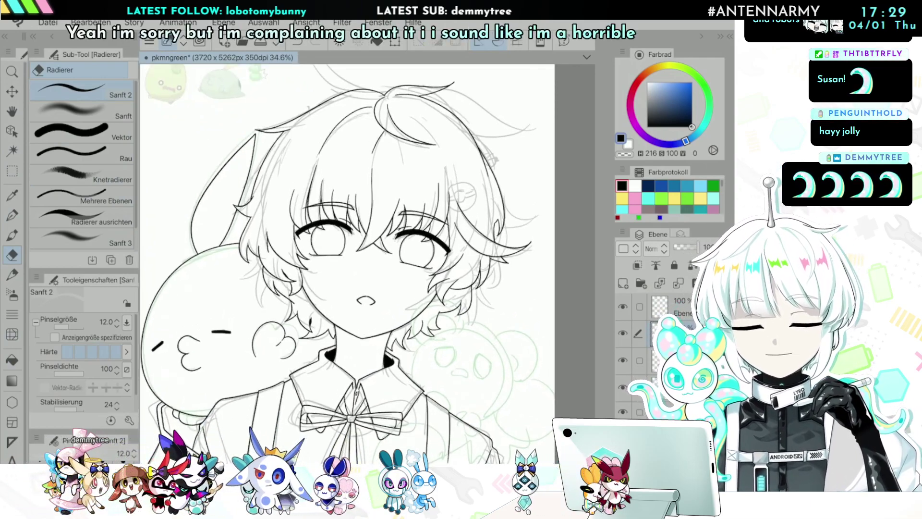
pyautogui.press('p')
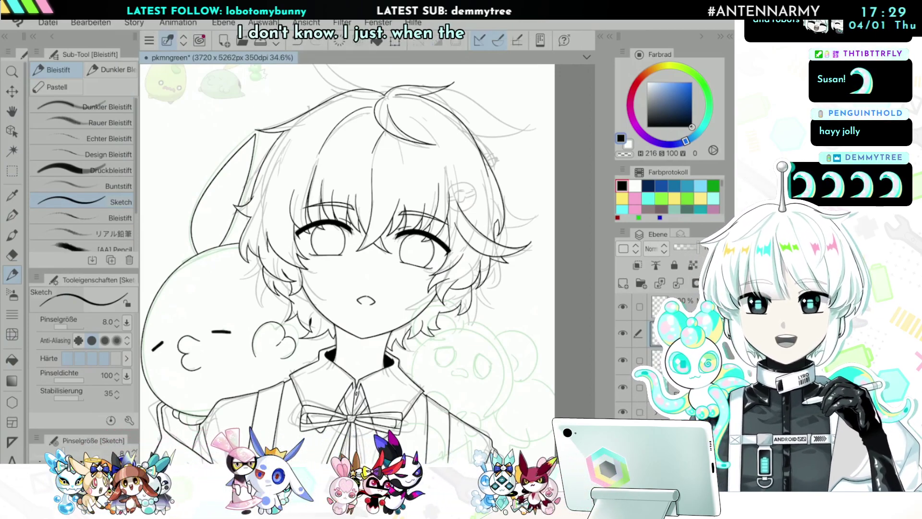
pyautogui.scroll(2, 348, 263)
pyautogui.click(677, 306)
pyautogui.click(622, 306)
pyautogui.scroll(2, 432, 307)
# Step: Collapse the colour and layer palettes and frame the tilted canvas on the green creature sketch above the shoulder
pyautogui.click(720, 37)
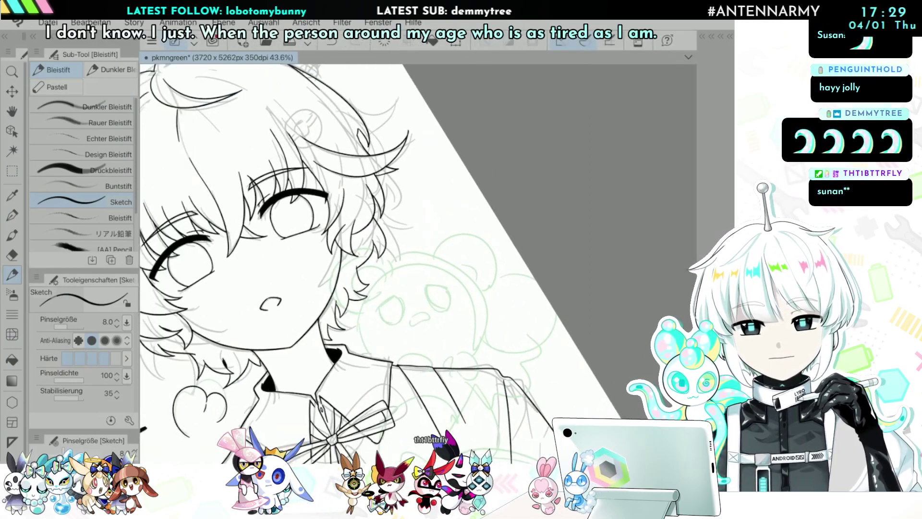
pyautogui.scroll(3, 432, 307)
pyautogui.scroll(2, 365, 240)
pyautogui.press('Tab')
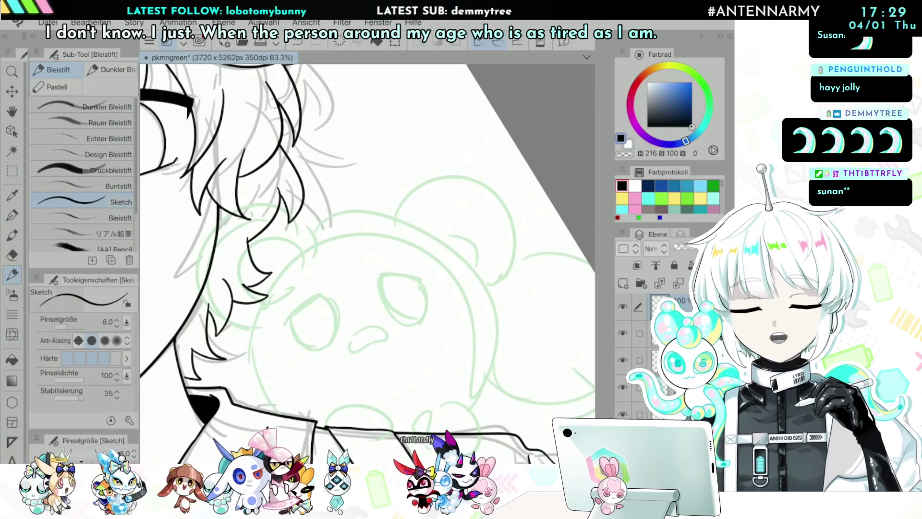
pyautogui.scroll(1, 365, 240)
pyautogui.scroll(-1, 365, 240)
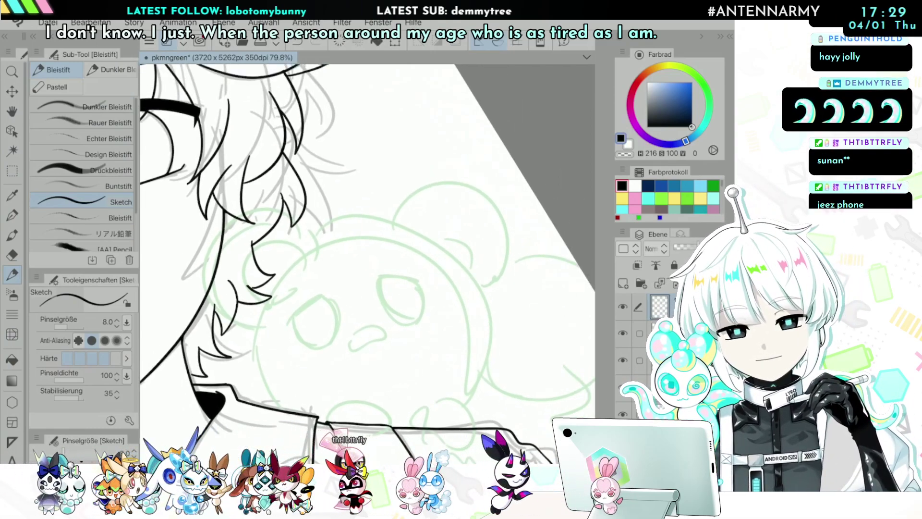
pyautogui.click(720, 37)
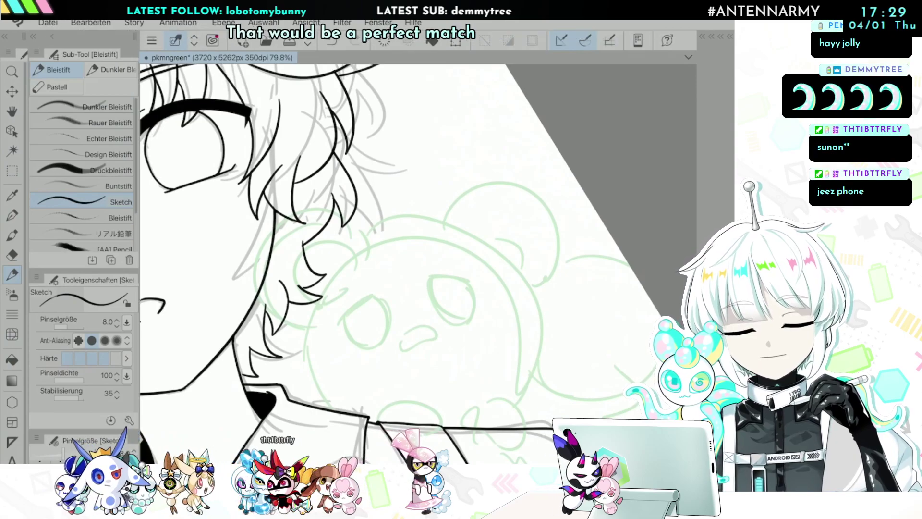
# Step: Undo a trial outline stroke over the green creature sketch and set the Sketch pencil's size to 12
pyautogui.moveTo(326, 408)
pyautogui.mouseDown()
pyautogui.moveTo(325, 275)
pyautogui.moveTo(429, 235)
pyautogui.moveTo(536, 348)
pyautogui.moveTo(512, 414)
pyautogui.mouseUp()
pyautogui.hotkey('ctrl', 'z')
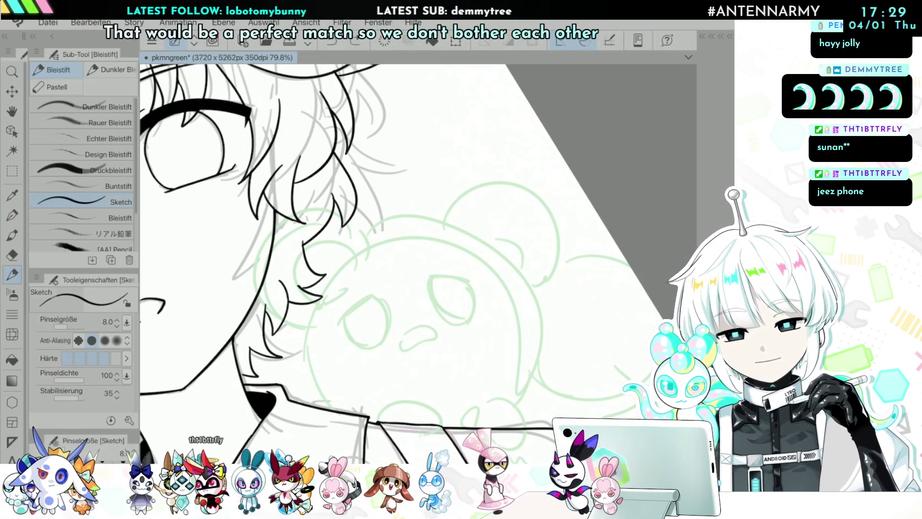
pyautogui.press(']')
pyautogui.press(']')
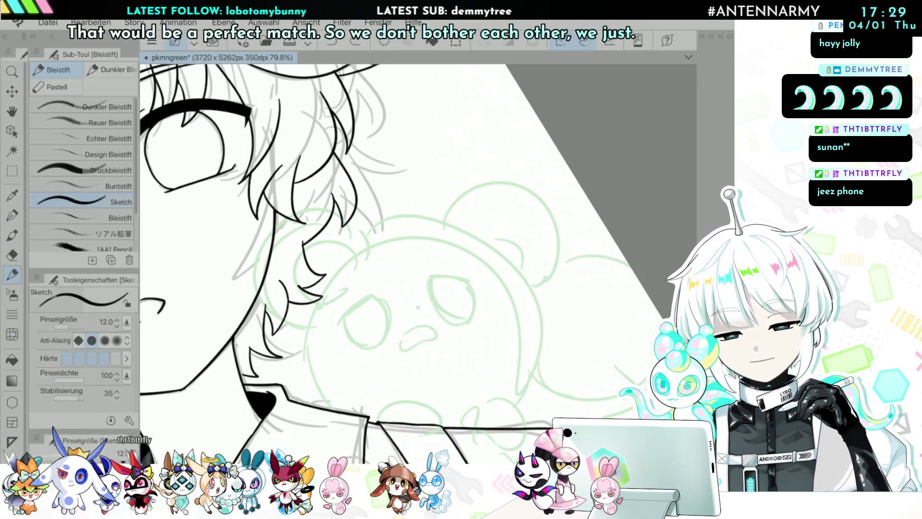
pyautogui.moveTo(300, 326)
pyautogui.mouseDown()
pyautogui.moveTo(442, 221)
pyautogui.moveTo(534, 332)
pyautogui.moveTo(502, 414)
pyautogui.mouseUp()
pyautogui.hotkey('ctrl', 'z')
pyautogui.moveTo(332, 410)
pyautogui.mouseDown()
pyautogui.moveTo(412, 234)
pyautogui.moveTo(507, 414)
pyautogui.mouseUp()
pyautogui.hotkey('ctrl', 'z')
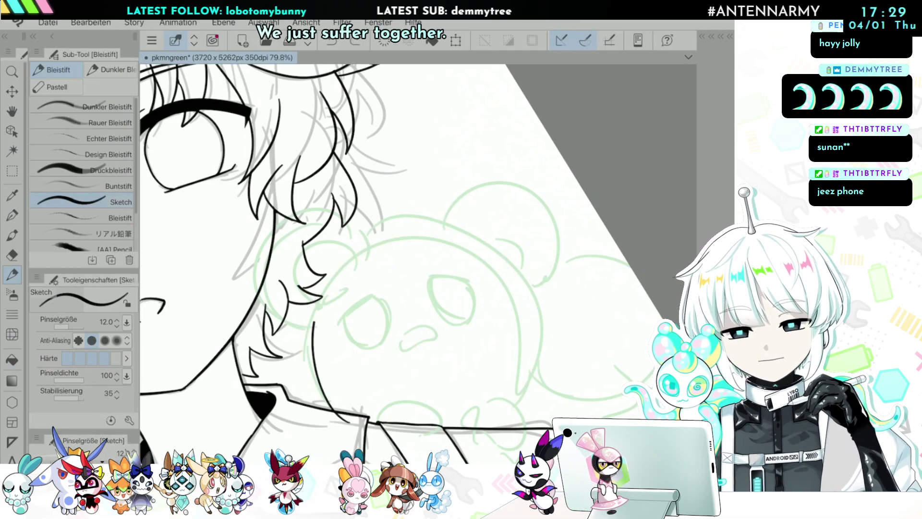
# Step: Ink the shoulder creature's large round head outline and the small rounded feet beneath it along the shoulder line
pyautogui.moveTo(315, 326)
pyautogui.mouseDown()
pyautogui.moveTo(426, 232)
pyautogui.moveTo(528, 319)
pyautogui.mouseUp()
pyautogui.scroll(-5, 461, 298)
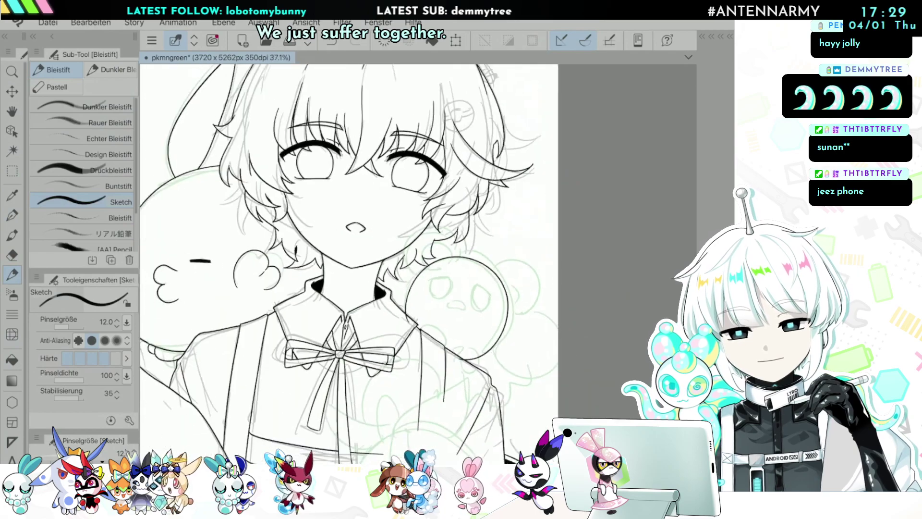
pyautogui.scroll(6, 451, 307)
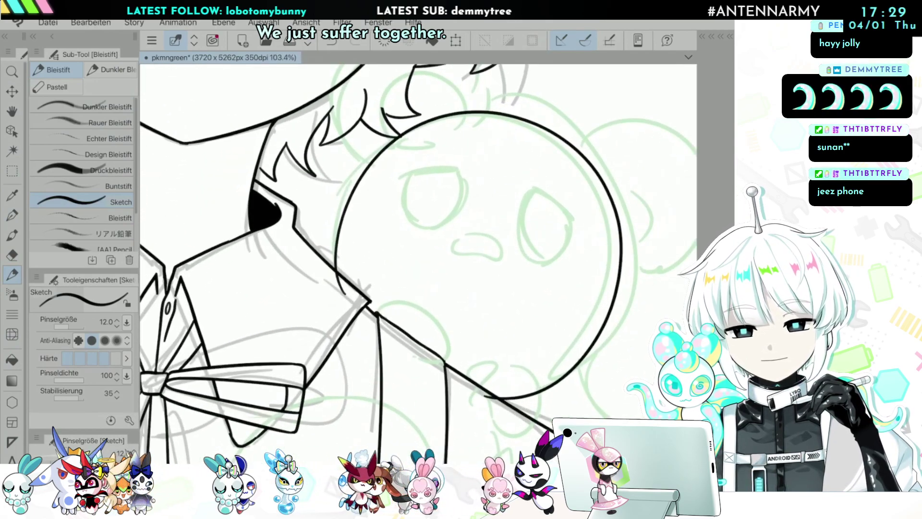
pyautogui.moveTo(382, 328)
pyautogui.mouseDown()
pyautogui.moveTo(399, 307)
pyautogui.moveTo(439, 342)
pyautogui.mouseUp()
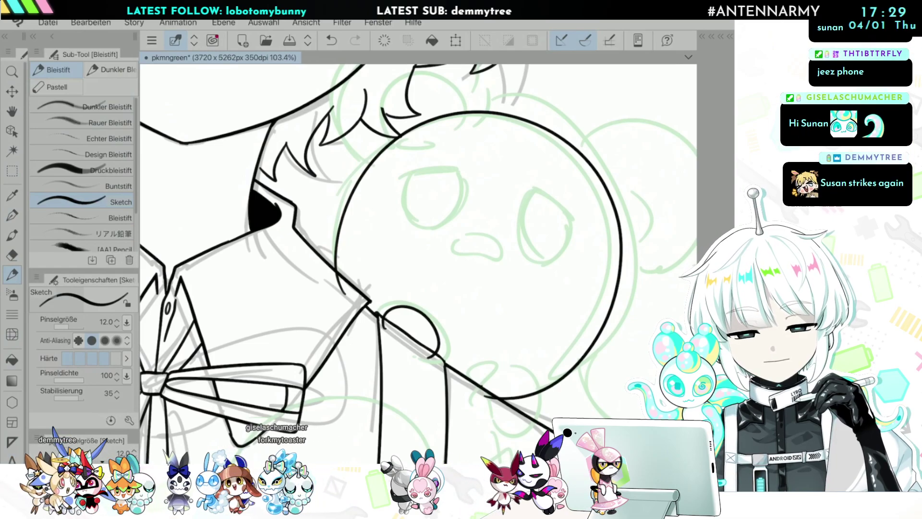
# Step: Examine the inked round head against the whole figure, the character's hair and the creature references in the corner
pyautogui.scroll(-8, 461, 365)
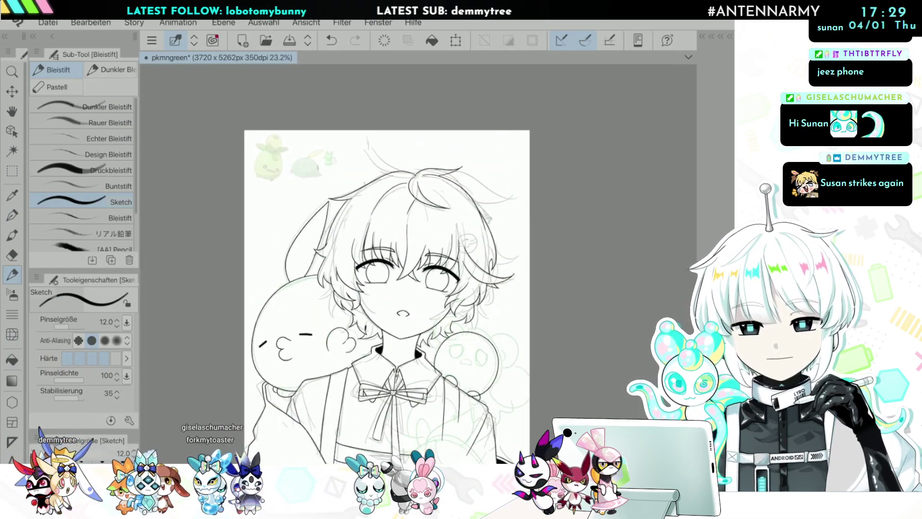
pyautogui.scroll(3, 480, 365)
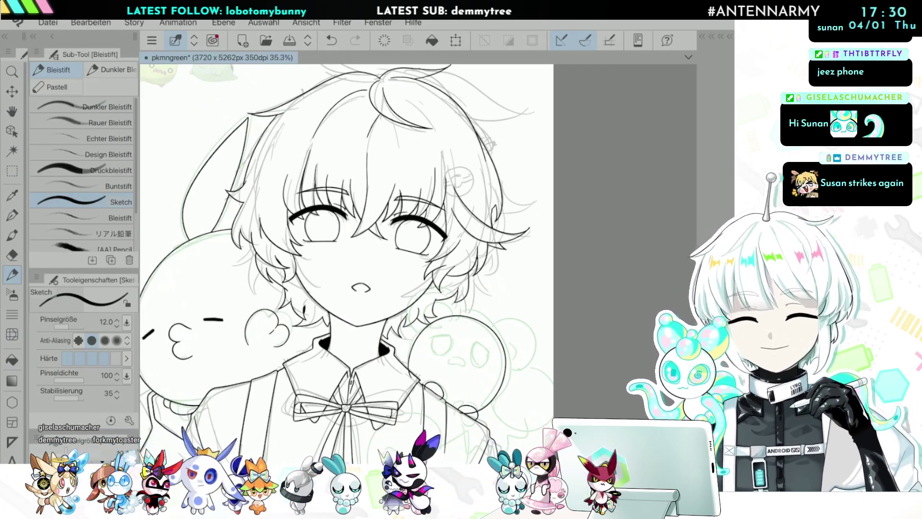
pyautogui.scroll(3, 481, 336)
pyautogui.scroll(-3, 461, 336)
pyautogui.scroll(4, 480, 336)
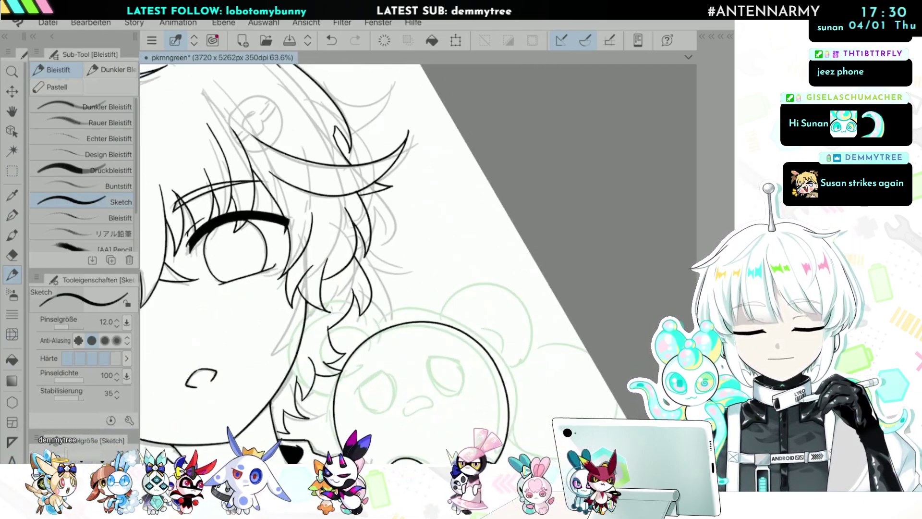
pyautogui.scroll(1, 418, 264)
pyautogui.scroll(-5, 418, 264)
pyautogui.scroll(5, 418, 264)
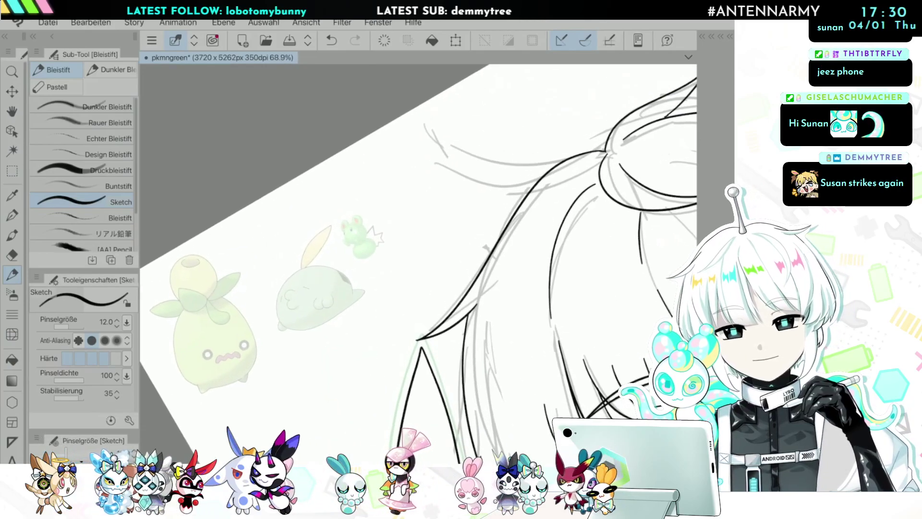
pyautogui.scroll(-5, 417, 264)
pyautogui.scroll(7, 418, 264)
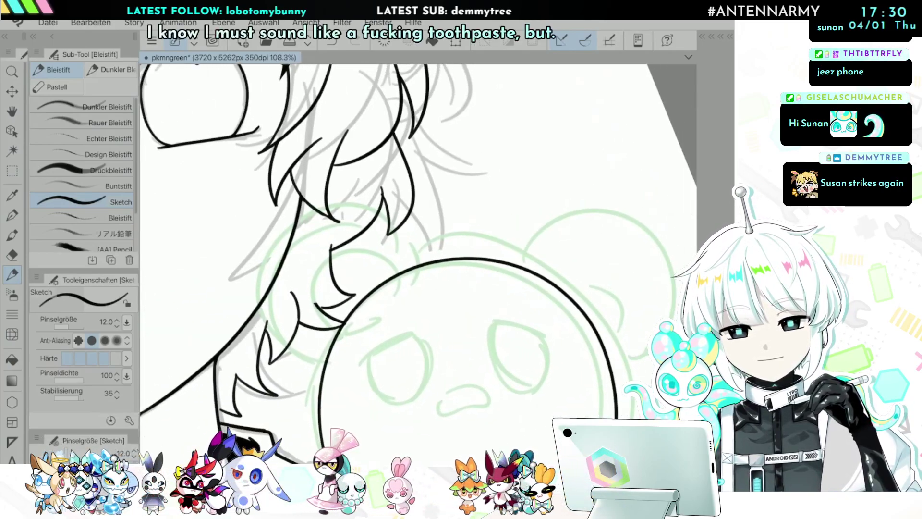
# Step: Ink the outlines of two round ears on top of the shoulder creature's head, following the green sketch
pyautogui.scroll(-1, 418, 240)
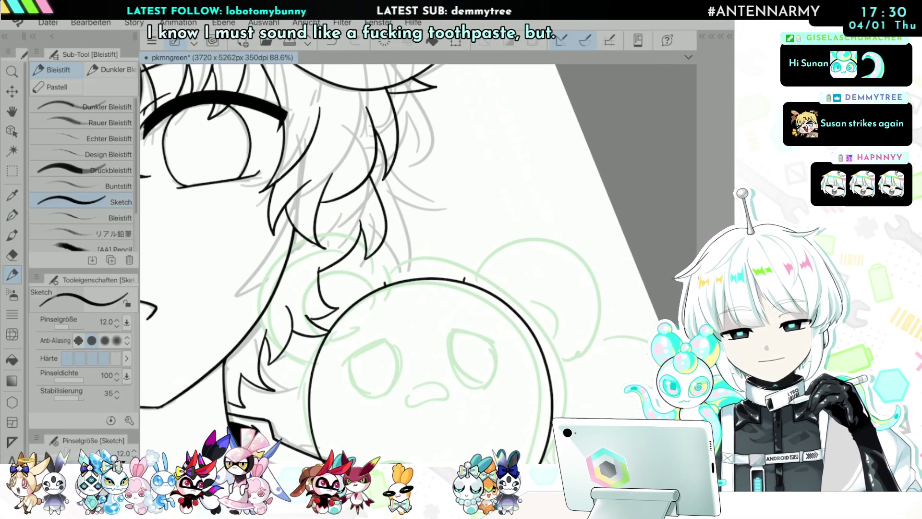
pyautogui.moveTo(385, 285)
pyautogui.mouseDown()
pyautogui.moveTo(266, 296)
pyautogui.moveTo(311, 363)
pyautogui.mouseUp()
pyautogui.moveTo(464, 278)
pyautogui.mouseDown()
pyautogui.moveTo(537, 228)
pyautogui.moveTo(596, 290)
pyautogui.moveTo(583, 347)
pyautogui.moveTo(485, 241)
pyautogui.moveTo(561, 236)
pyautogui.moveTo(596, 317)
pyautogui.moveTo(544, 357)
pyautogui.mouseUp()
pyautogui.hotkey('ctrl', 'z')
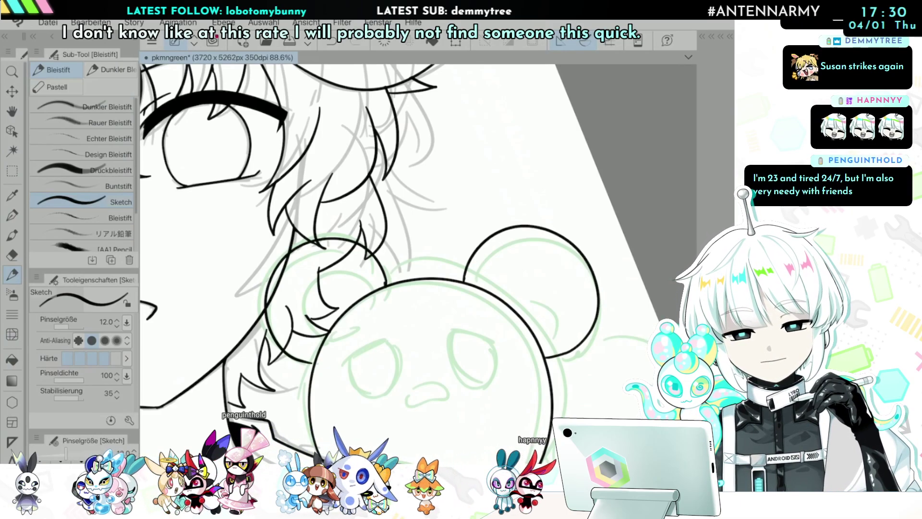
pyautogui.scroll(-3, 326, 296)
pyautogui.scroll(3, 323, 329)
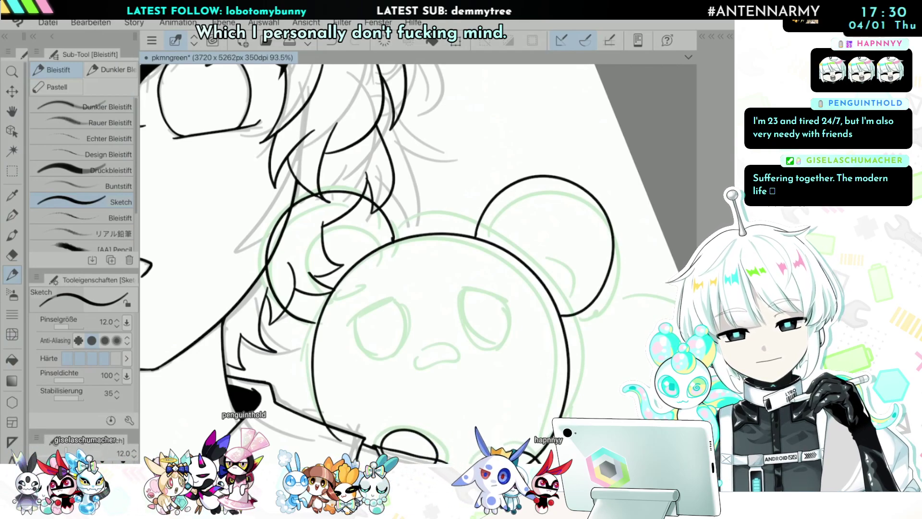
# Step: Try a narrower outline for the creature's right-hand ear and compare it with the whole figure
pyautogui.scroll(-3, 293, 351)
pyautogui.scroll(4, 336, 325)
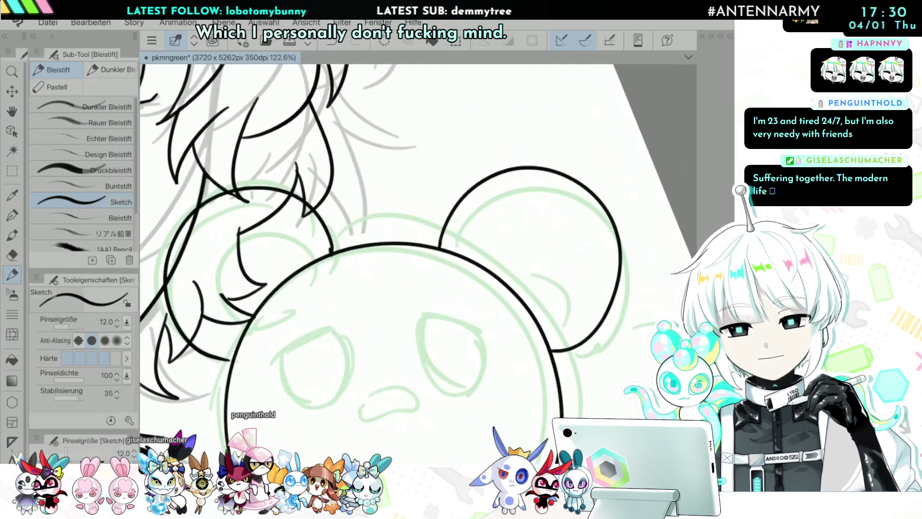
pyautogui.moveTo(439, 246)
pyautogui.mouseDown()
pyautogui.moveTo(465, 193)
pyautogui.moveTo(612, 267)
pyautogui.moveTo(552, 345)
pyautogui.mouseUp()
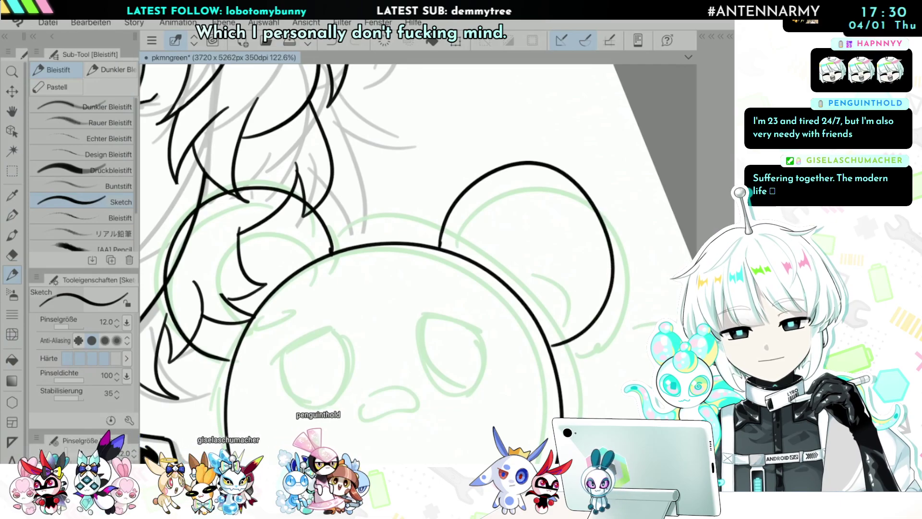
pyautogui.hotkey('ctrl', 'z')
pyautogui.moveTo(439, 246)
pyautogui.mouseDown()
pyautogui.moveTo(540, 171)
pyautogui.moveTo(600, 238)
pyautogui.moveTo(593, 309)
pyautogui.moveTo(547, 338)
pyautogui.mouseUp()
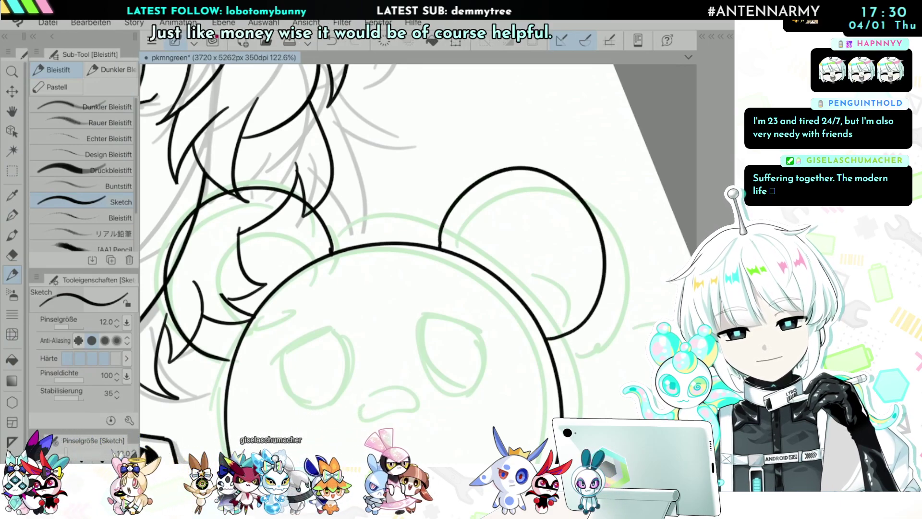
pyautogui.scroll(-5, 440, 336)
pyautogui.moveTo(339, 325); pyautogui.dragTo(363, 287)
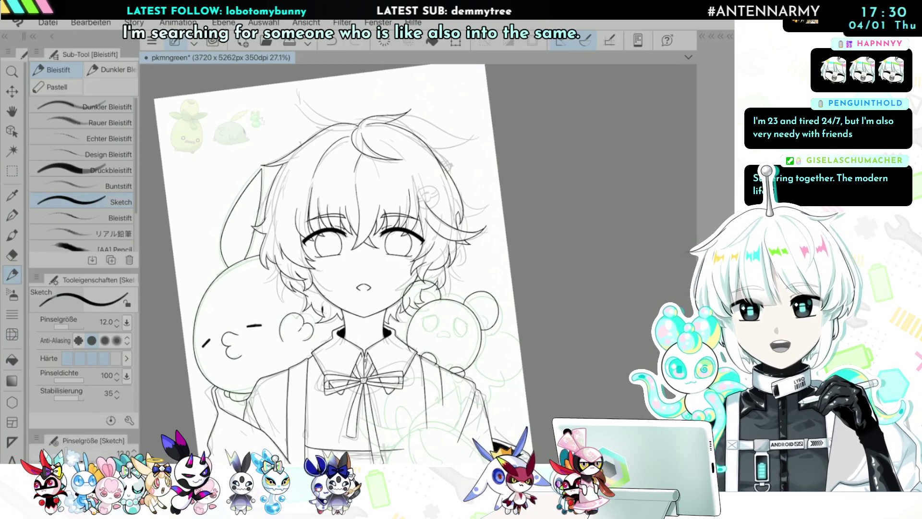
pyautogui.scroll(3, 456, 283)
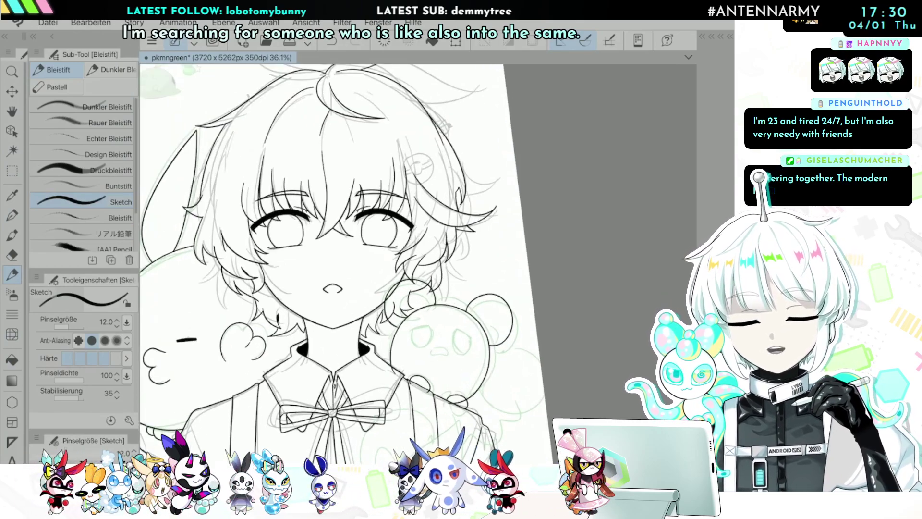
pyautogui.scroll(10, 511, 304)
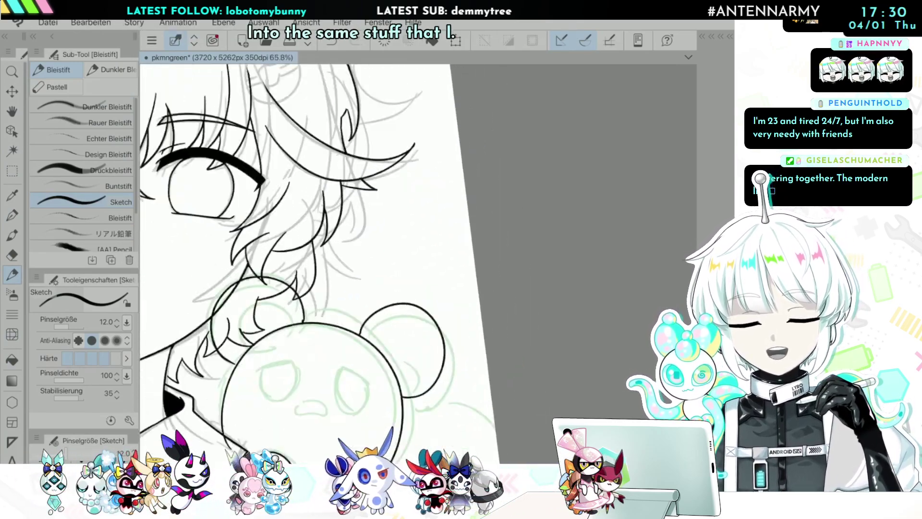
# Step: Undo the right-hand ear outline and ink it again as a round curve rising from the head's edge
pyautogui.hotkey('ctrl', 'z')
pyautogui.moveTo(382, 332); pyautogui.dragTo(470, 286)
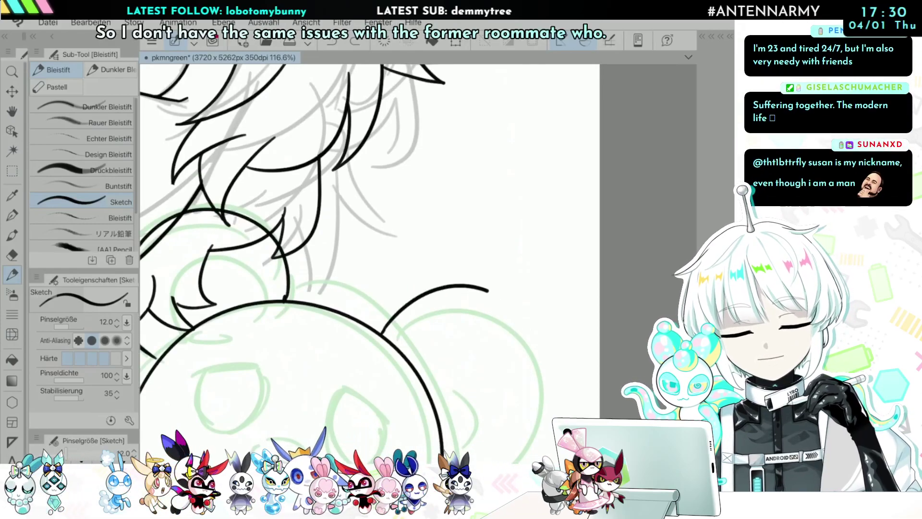
pyautogui.moveTo(523, 430); pyautogui.dragTo(445, 460)
pyautogui.scroll(-10, 504, 340)
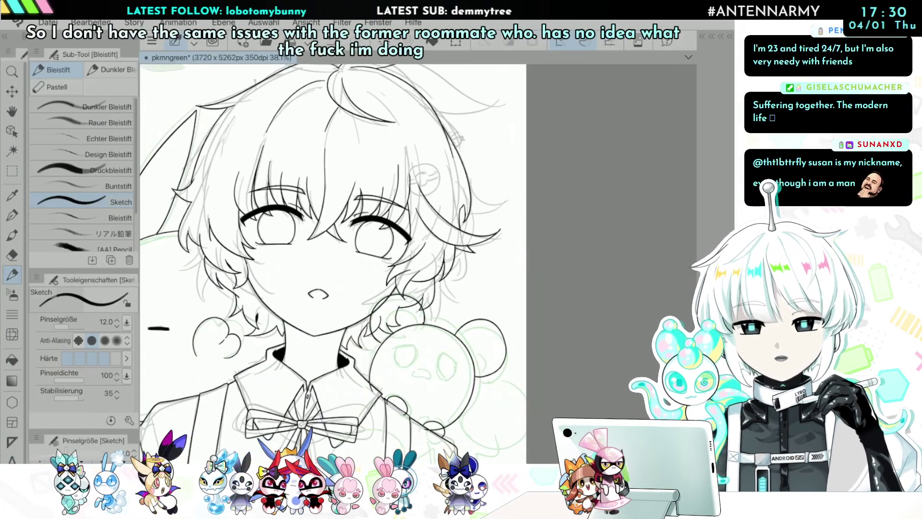
pyautogui.scroll(6, 495, 365)
pyautogui.scroll(2, 435, 357)
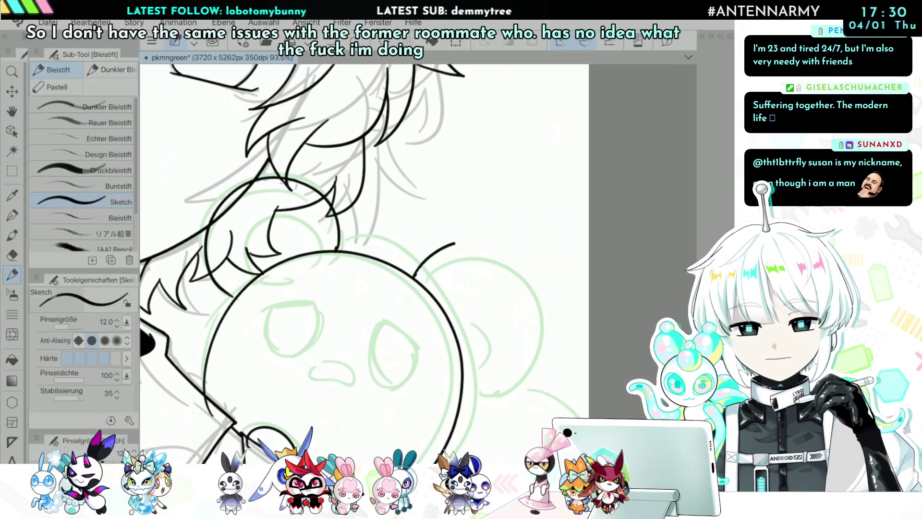
pyautogui.hotkey('ctrl', 'z')
pyautogui.moveTo(414, 276); pyautogui.dragTo(481, 244)
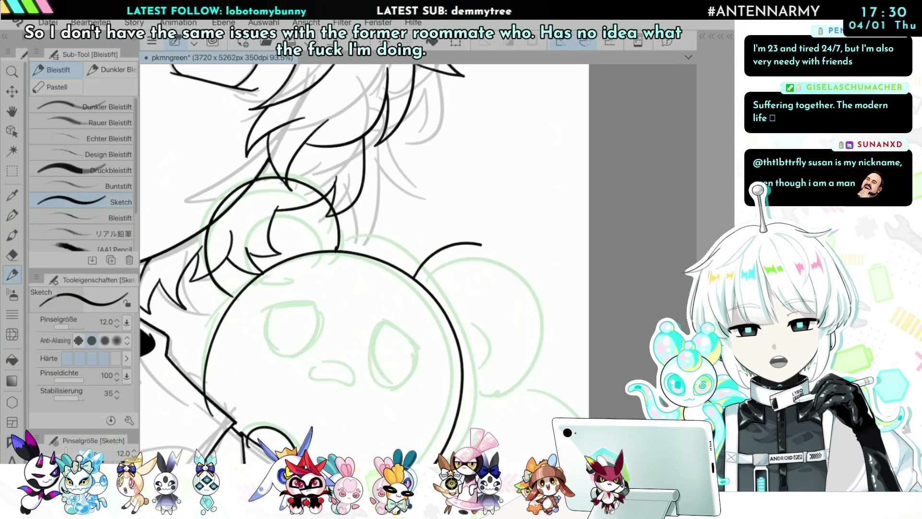
pyautogui.scroll(-8, 509, 357)
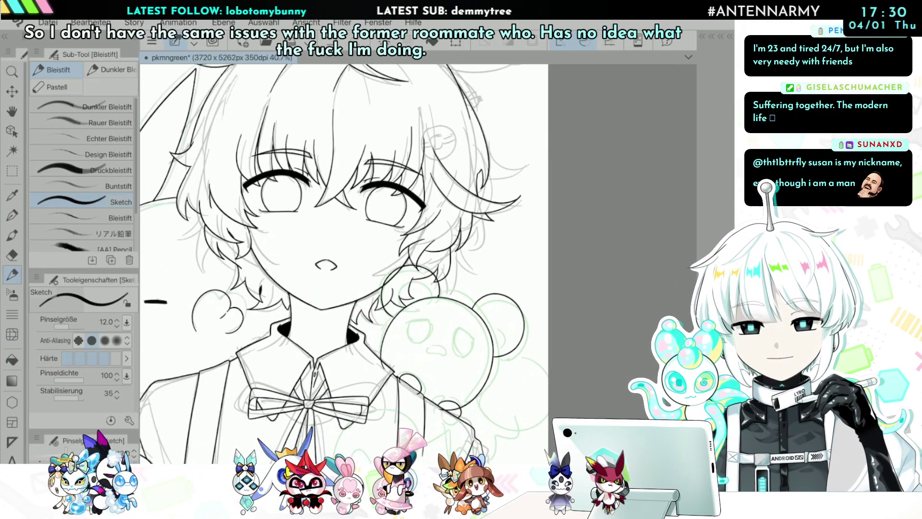
pyautogui.scroll(5, 500, 362)
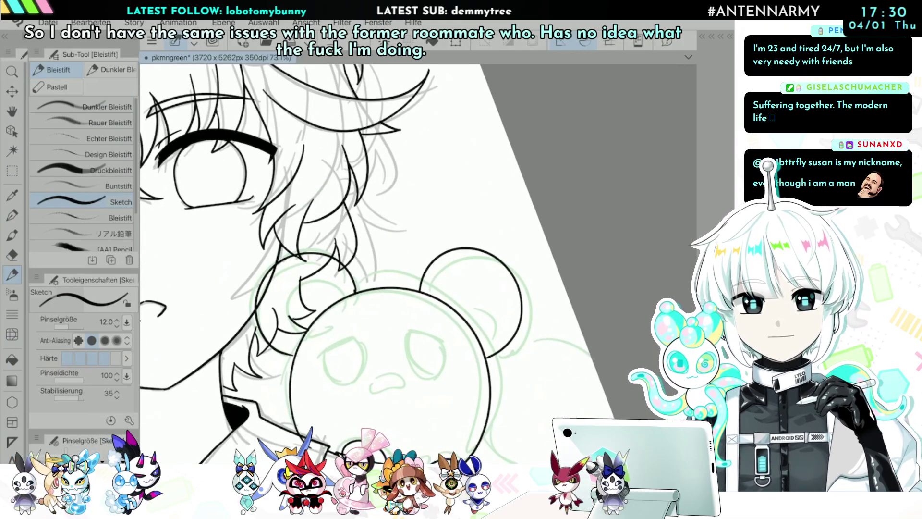
pyautogui.scroll(3, 417, 240)
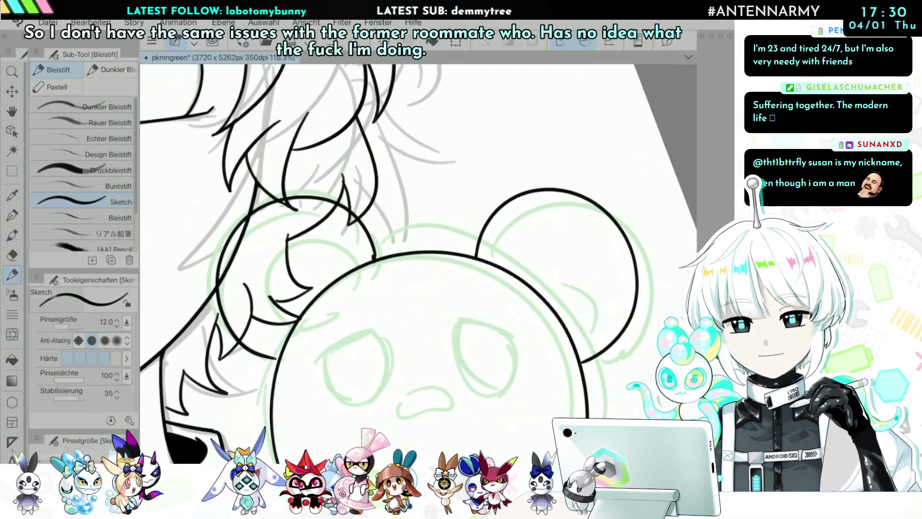
# Step: Reopen the colour and layer palettes and toggle the topmost layer's visibility to compare the creature line art with the drawing
pyautogui.click(721, 36)
pyautogui.click(623, 306)
pyautogui.click(623, 306)
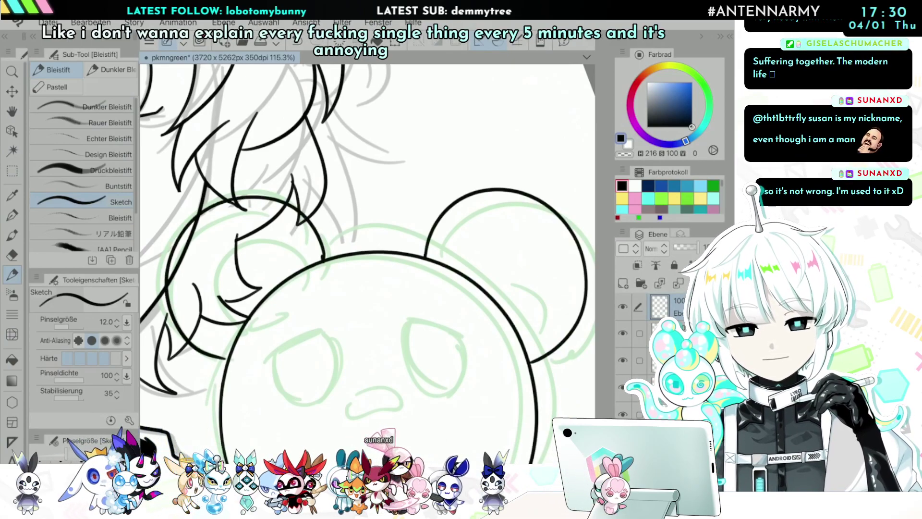
pyautogui.click(622, 306)
pyautogui.click(622, 306)
pyautogui.moveTo(355, 230); pyautogui.dragTo(403, 294)
pyautogui.scroll(-5, 367, 264)
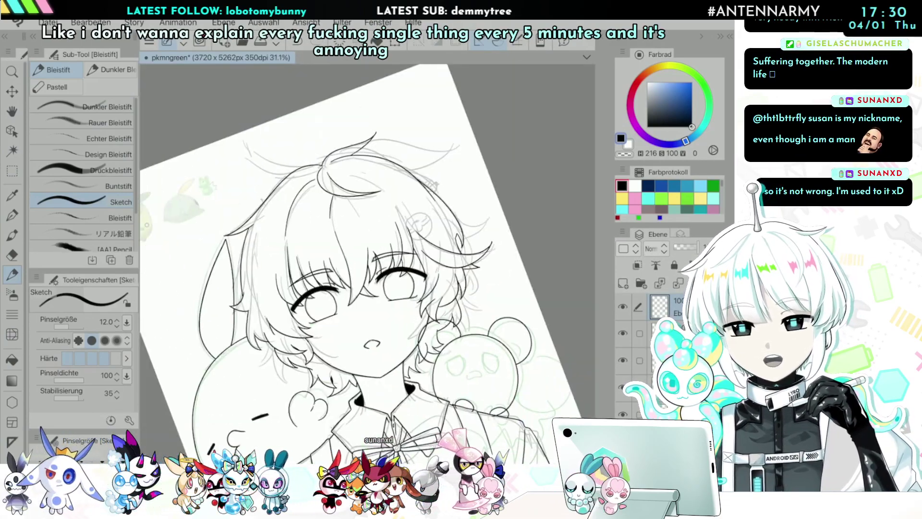
pyautogui.moveTo(336, 269); pyautogui.dragTo(449, 298)
pyautogui.scroll(6, 307, 192)
pyautogui.scroll(-6, 298, 183)
pyautogui.scroll(6, 529, 346)
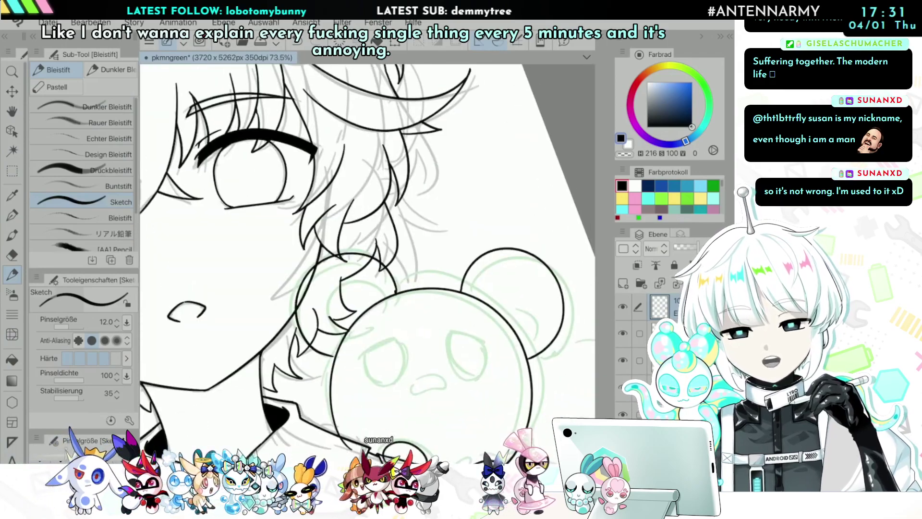
# Step: Ink the rounded inner-ear shape inside the creature's left-hand ear, where it overlaps the hair
pyautogui.scroll(1, 368, 240)
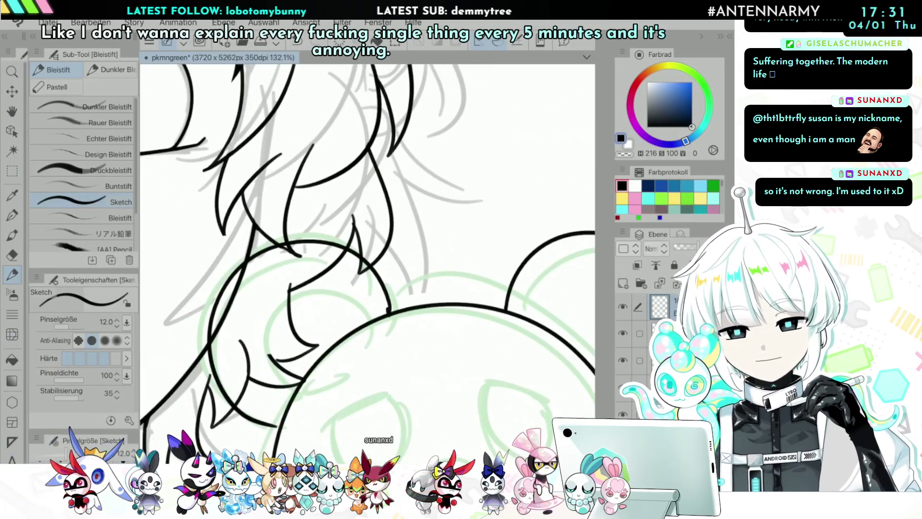
pyautogui.moveTo(335, 324)
pyautogui.mouseDown()
pyautogui.moveTo(304, 292)
pyautogui.moveTo(263, 312)
pyautogui.mouseUp()
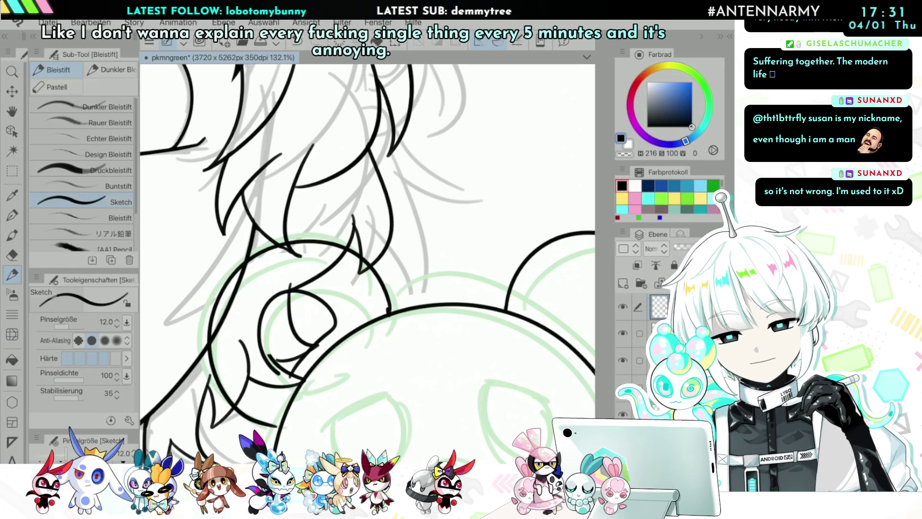
pyautogui.scroll(-3, 367, 264)
# Step: Ink a matching rounded inner-ear shape inside the creature's right-hand ear, undoing the first straight stroke
pyautogui.scroll(2, 367, 264)
pyautogui.moveTo(438, 337); pyautogui.dragTo(477, 373)
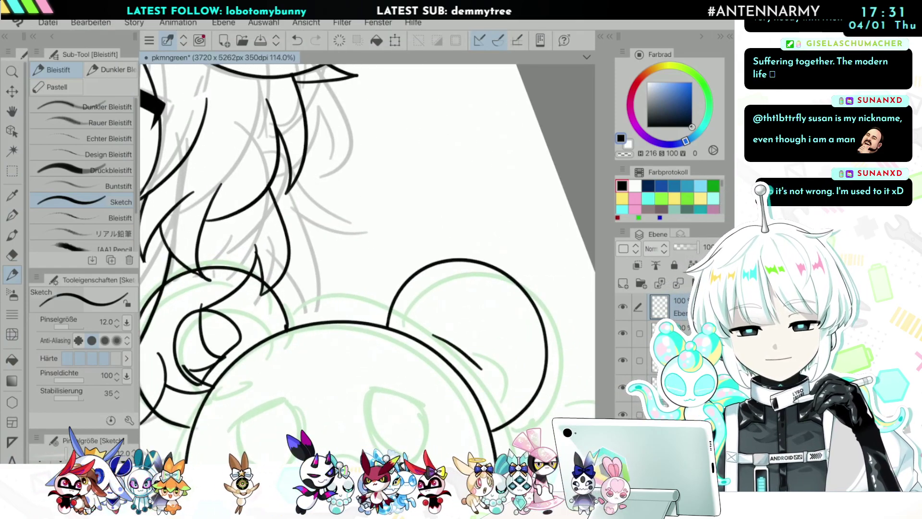
pyautogui.hotkey('ctrl', 'z')
pyautogui.moveTo(431, 335); pyautogui.dragTo(431, 324)
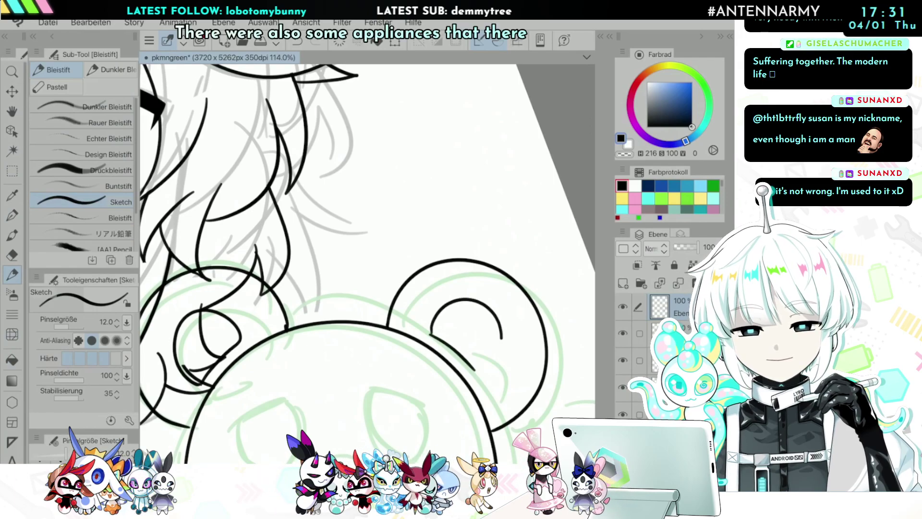
pyautogui.moveTo(500, 328); pyautogui.dragTo(477, 370)
pyautogui.scroll(-3, 368, 264)
pyautogui.scroll(2, 368, 264)
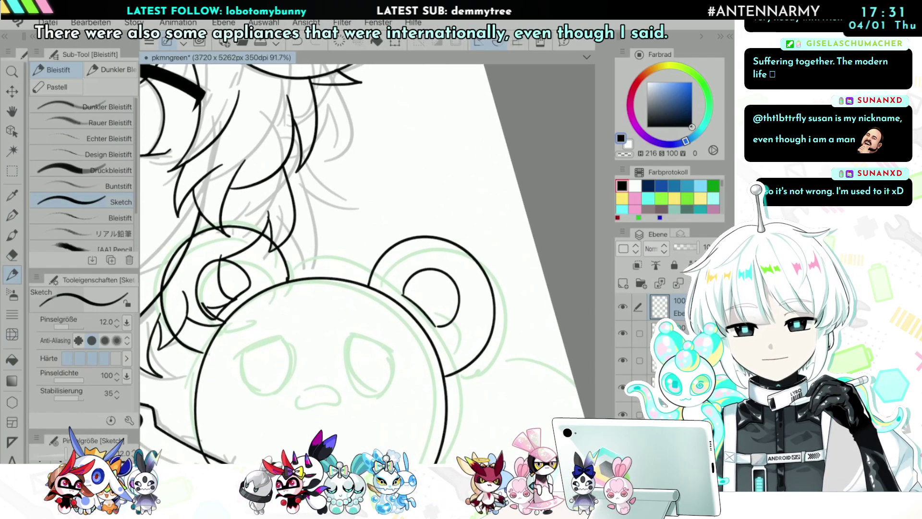
# Step: Ink the creature's right-hand inner ear again as a smaller half-round shape closed by a slanted edge along the head
pyautogui.scroll(3, 336, 240)
pyautogui.moveTo(329, 262); pyautogui.dragTo(399, 333)
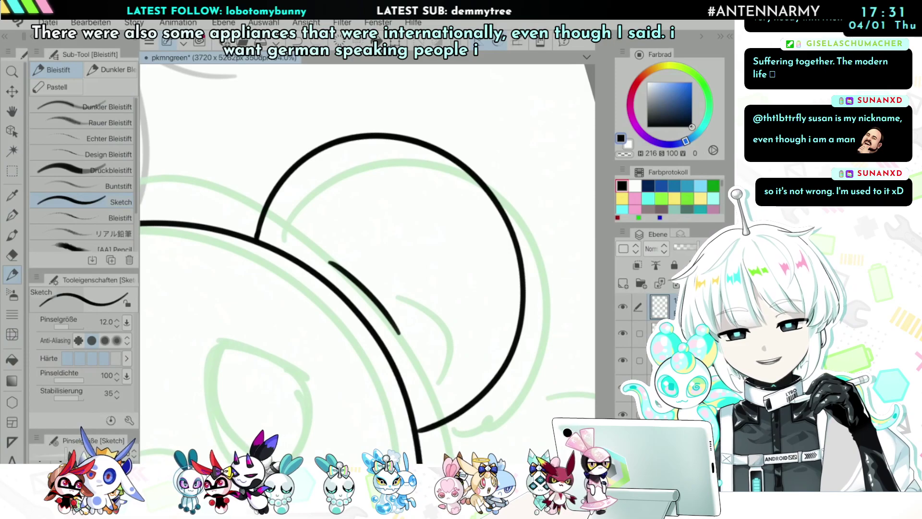
pyautogui.moveTo(329, 261)
pyautogui.mouseDown()
pyautogui.moveTo(401, 213)
pyautogui.moveTo(411, 328)
pyautogui.moveTo(399, 332)
pyautogui.mouseUp()
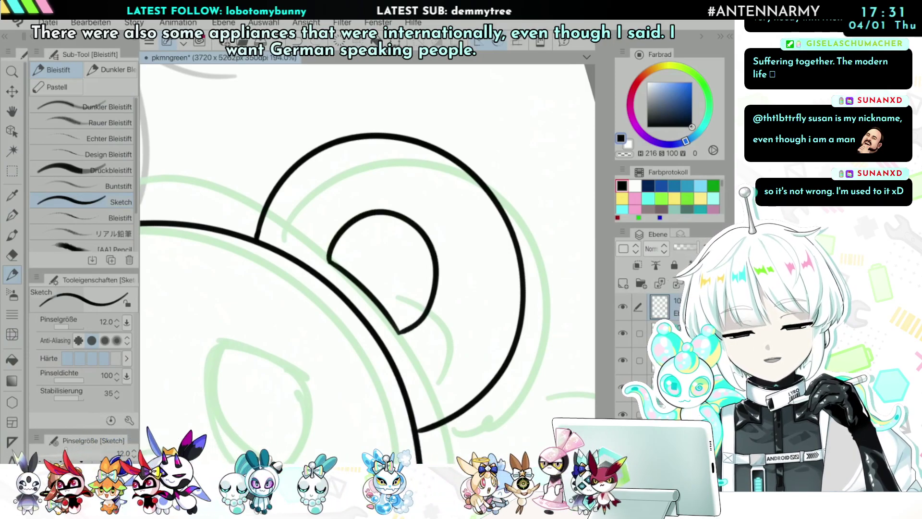
# Step: Examine the creature's outlined head and ears against the whole drawing, at full view and up close
pyautogui.scroll(-6, 367, 240)
pyautogui.scroll(-2, 367, 240)
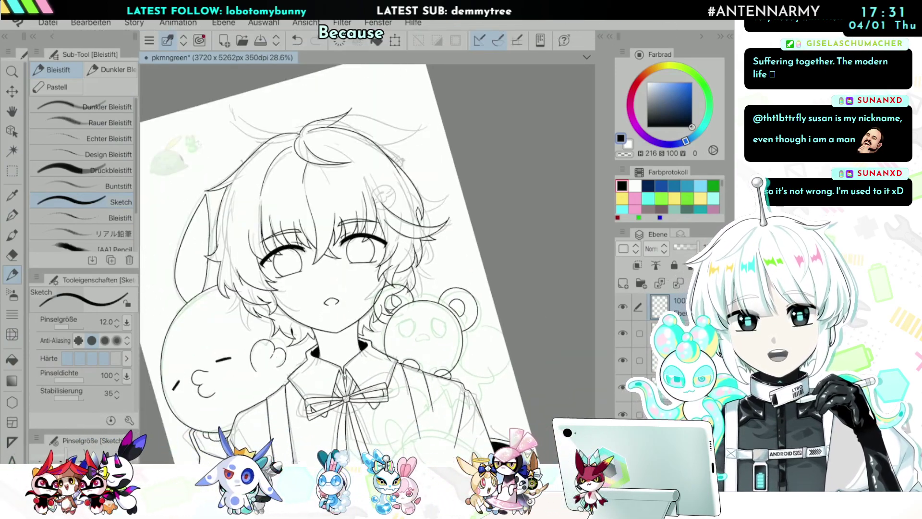
pyautogui.press('@')
pyautogui.scroll(2, 324, 240)
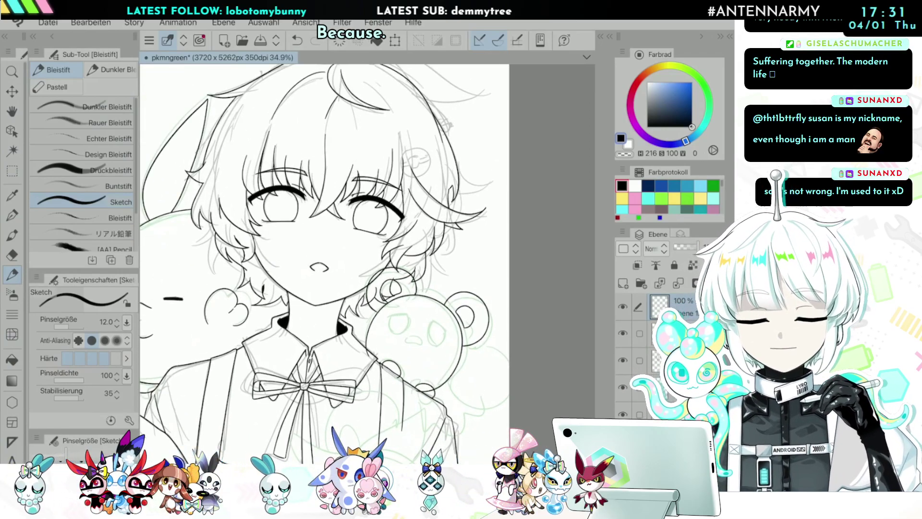
pyautogui.scroll(2, 384, 250)
pyautogui.scroll(-3, 385, 269)
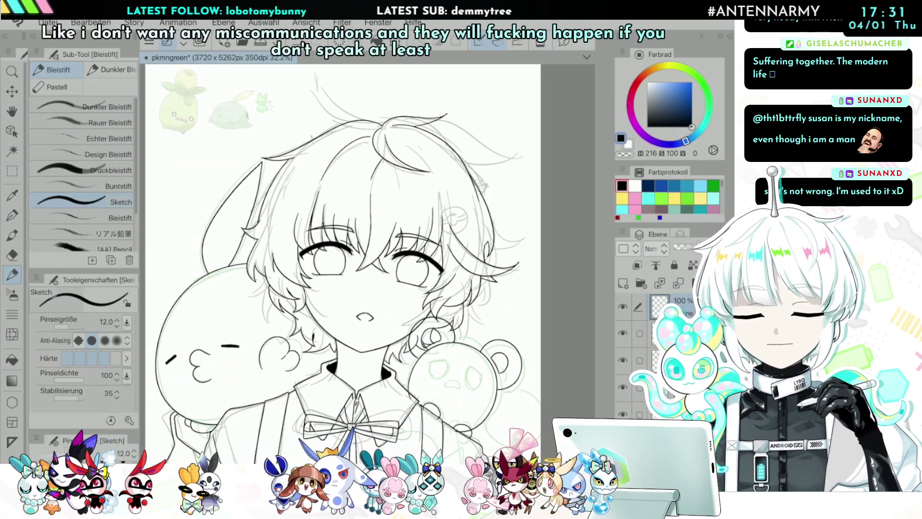
pyautogui.scroll(4, 456, 394)
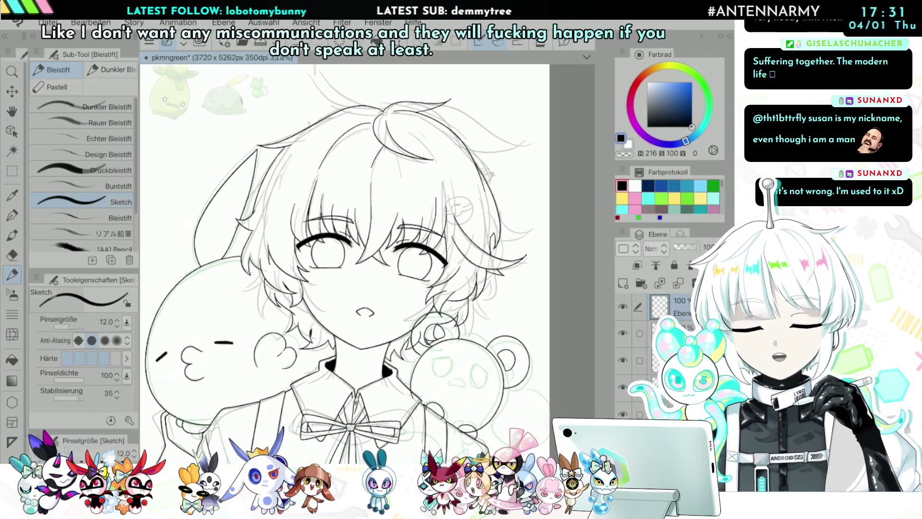
pyautogui.scroll(6, 542, 353)
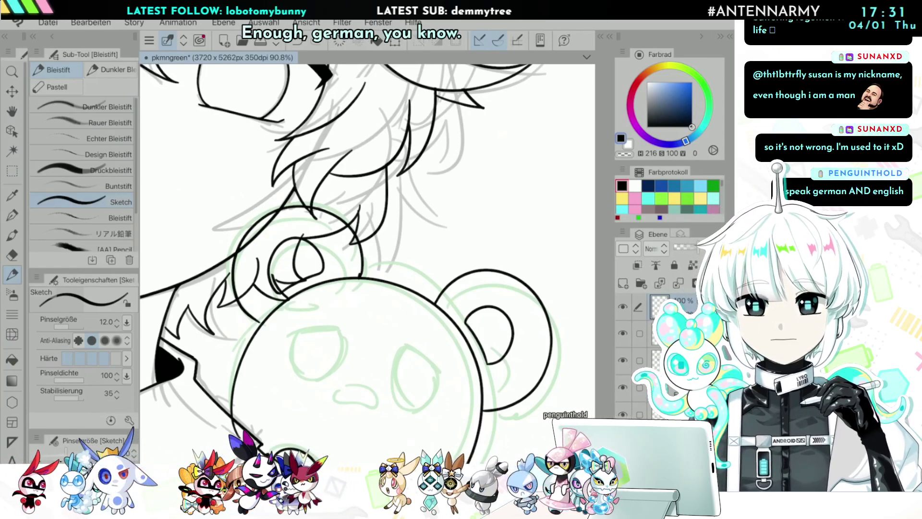
pyautogui.scroll(-5, 300, 381)
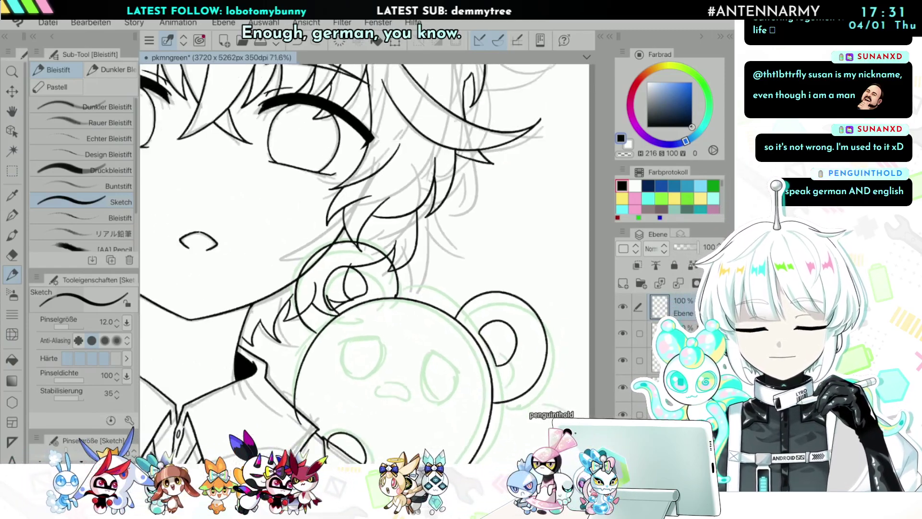
pyautogui.scroll(3, 299, 382)
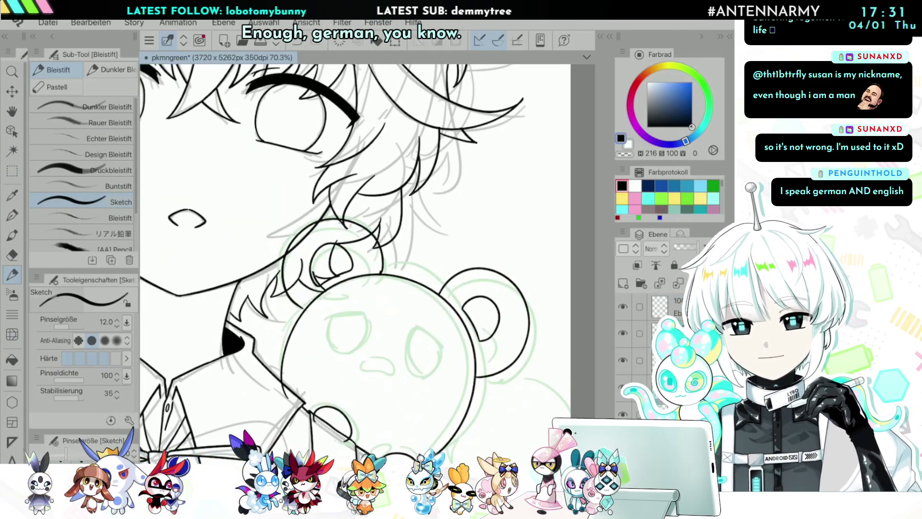
# Step: Select the creature's sketched eyes and mouth, move them slightly to fit inside the inked head, apply the transformation and deselect
pyautogui.press('m')
pyautogui.moveTo(364, 336)
pyautogui.mouseDown()
pyautogui.moveTo(328, 329)
pyautogui.moveTo(396, 329)
pyautogui.moveTo(427, 339)
pyautogui.moveTo(430, 367)
pyautogui.mouseUp()
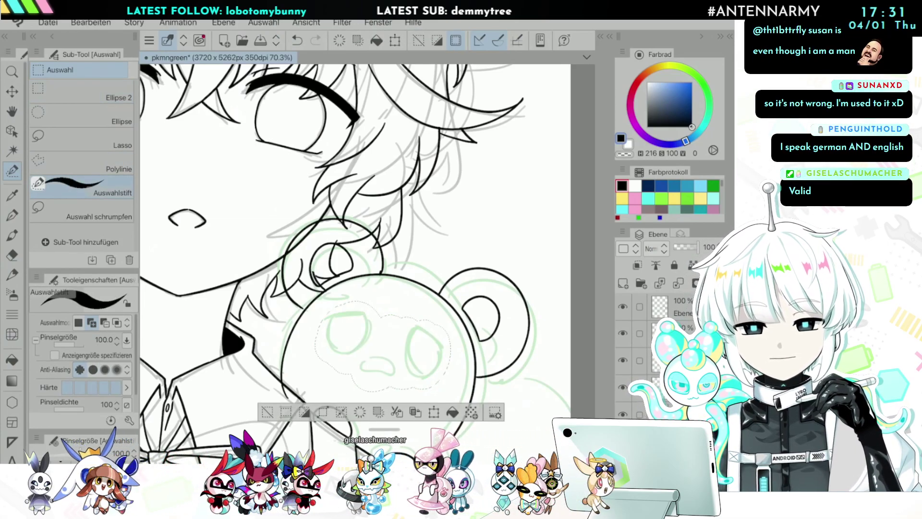
pyautogui.hotkey('ctrl', 't')
pyautogui.moveTo(501, 357)
pyautogui.mouseDown()
pyautogui.moveTo(494, 378)
pyautogui.moveTo(501, 367)
pyautogui.mouseUp()
pyautogui.moveTo(424, 374); pyautogui.dragTo(426, 378)
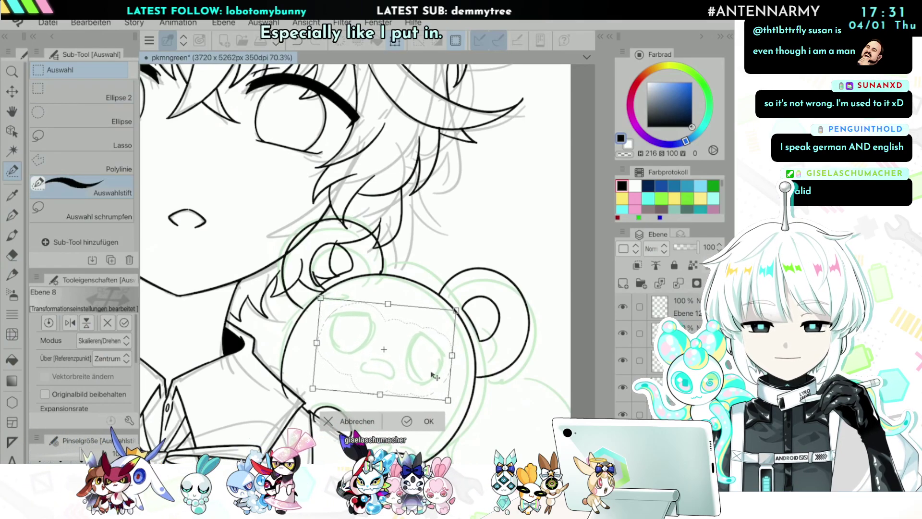
pyautogui.press('Return')
pyautogui.hotkey('ctrl', 'd')
pyautogui.hotkey('ctrl', '0')
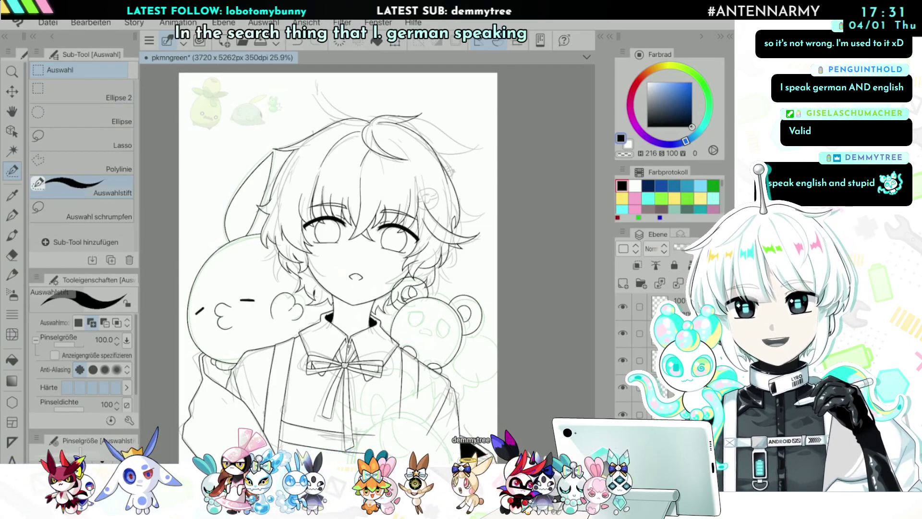
pyautogui.scroll(3, 431, 300)
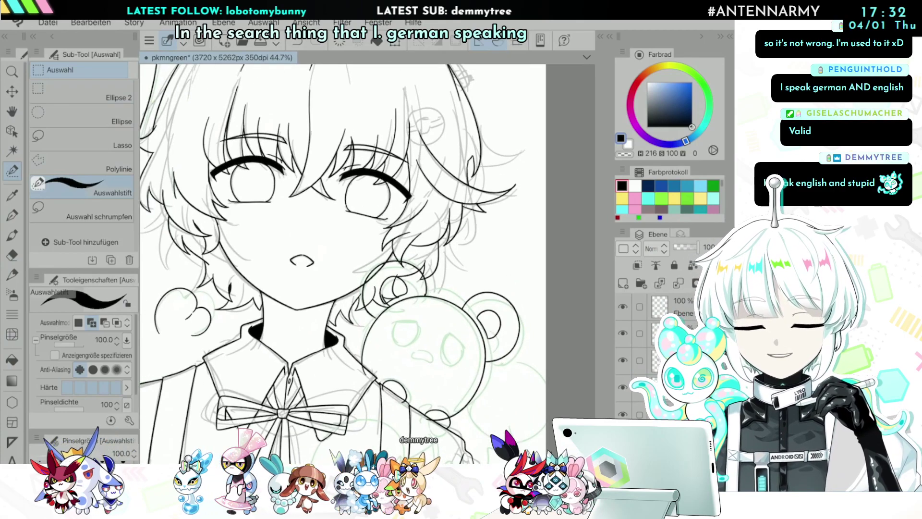
# Step: On layer Ebene 12, ink the slanted upper lid and rounded lower curve of the creature's left-hand eye
pyautogui.press('p')
pyautogui.click(673, 306)
pyautogui.scroll(3, 428, 345)
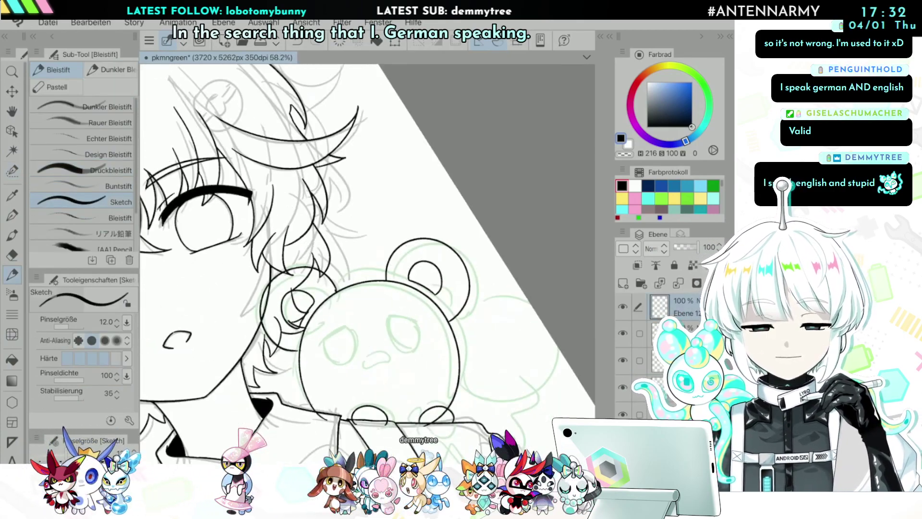
pyautogui.scroll(2, 298, 219)
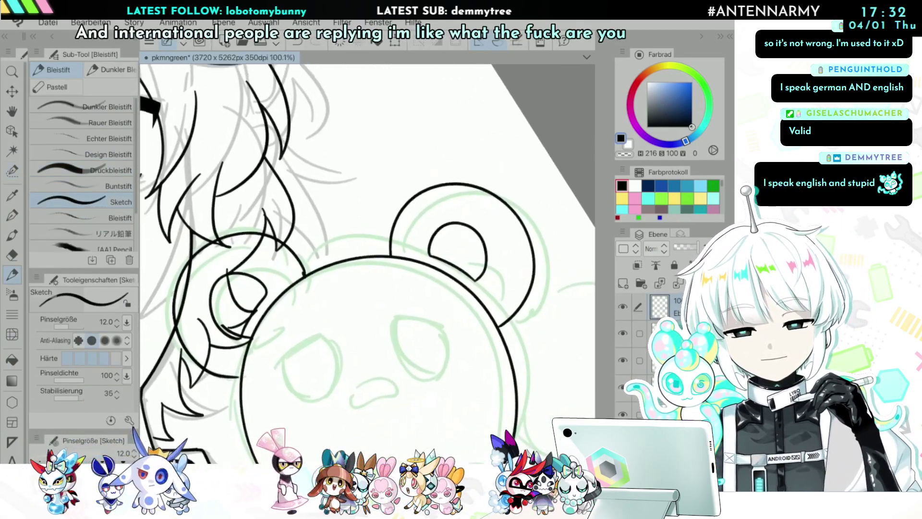
pyautogui.scroll(2, 308, 346)
pyautogui.moveTo(281, 339); pyautogui.dragTo(347, 300)
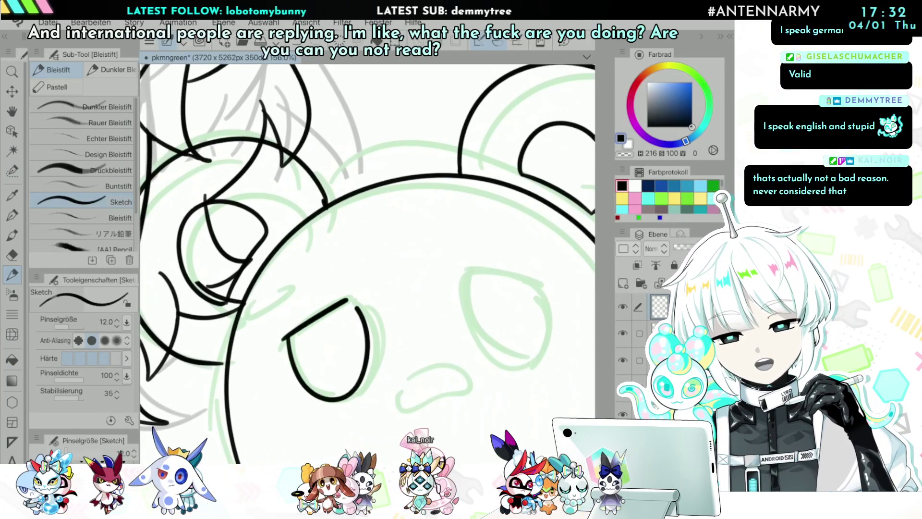
# Step: Check the coloured reference creature and ink the left-hand eye again as a closed, narrower shape with a slanted top
pyautogui.scroll(-5, 368, 307)
pyautogui.scroll(5, 240, 240)
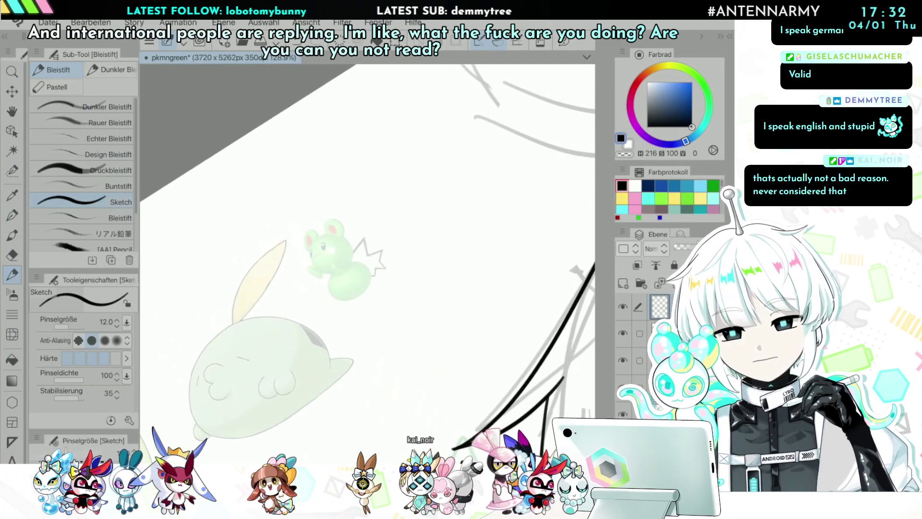
pyautogui.scroll(-5, 367, 263)
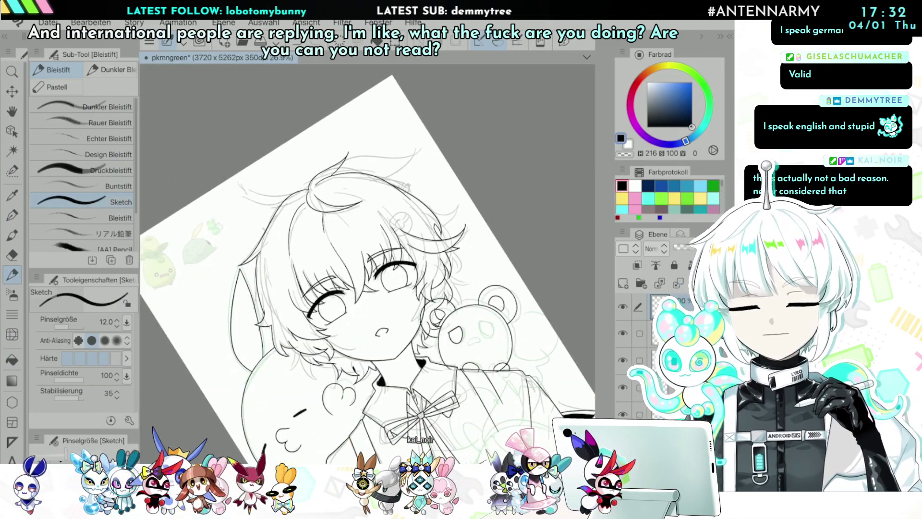
pyautogui.scroll(6, 468, 336)
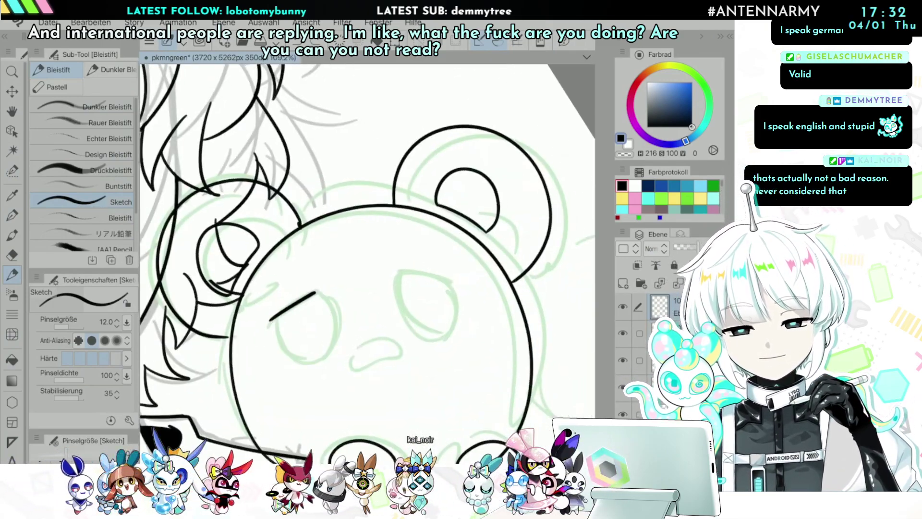
pyautogui.moveTo(263, 330); pyautogui.dragTo(279, 316)
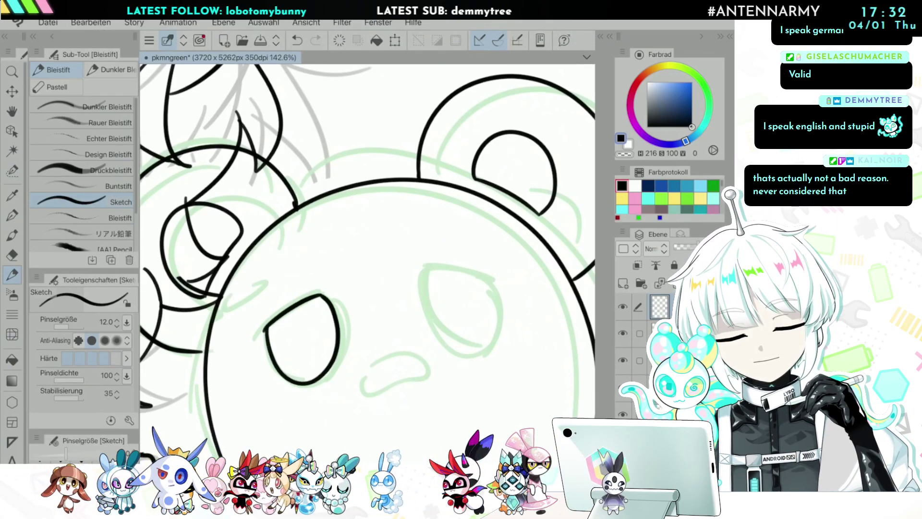
pyautogui.scroll(-3, 367, 263)
pyautogui.scroll(4, 368, 263)
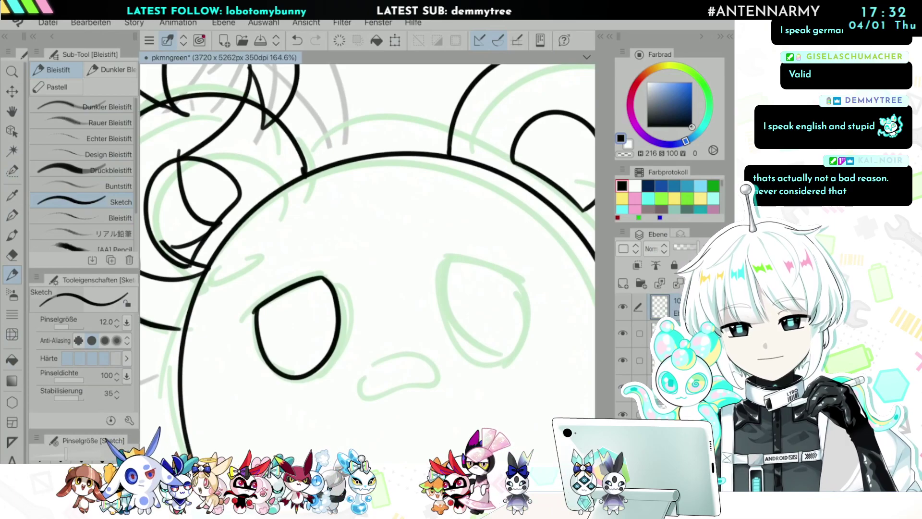
# Step: Fill the creature's left-hand eye with black
pyautogui.press('g')
pyautogui.click(297, 329)
pyautogui.scroll(-4, 367, 263)
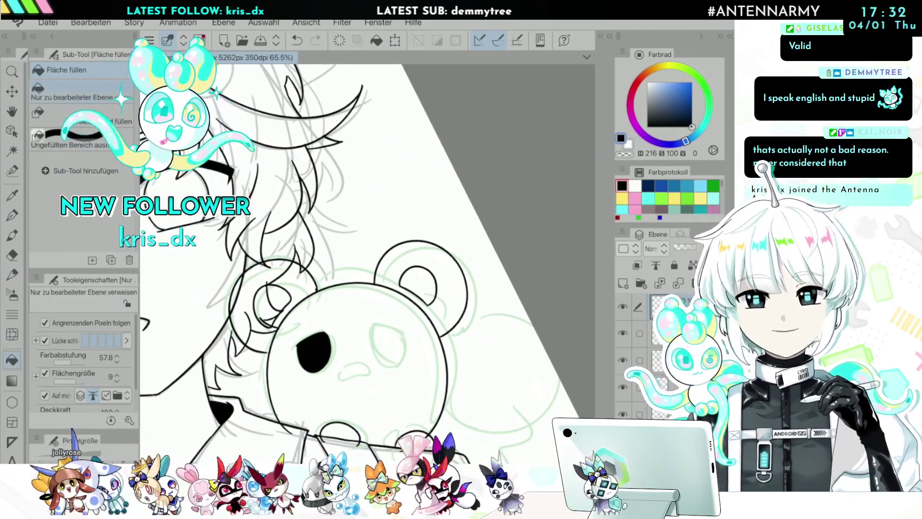
pyautogui.scroll(3, 367, 240)
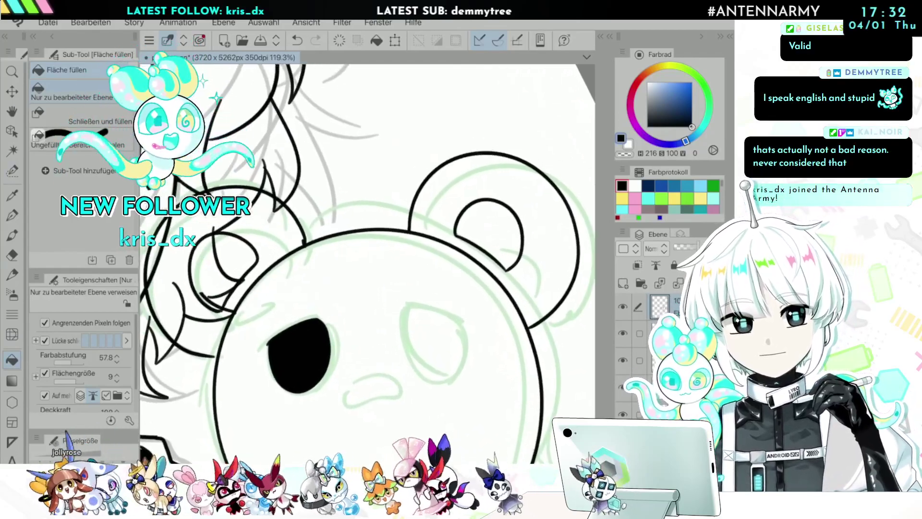
# Step: Select the filled left-hand eye, copy it and paste it as a duplicate on its own layer
pyautogui.press('m')
pyautogui.moveTo(336, 350)
pyautogui.mouseDown()
pyautogui.moveTo(307, 312)
pyautogui.moveTo(262, 365)
pyautogui.moveTo(307, 408)
pyautogui.mouseUp()
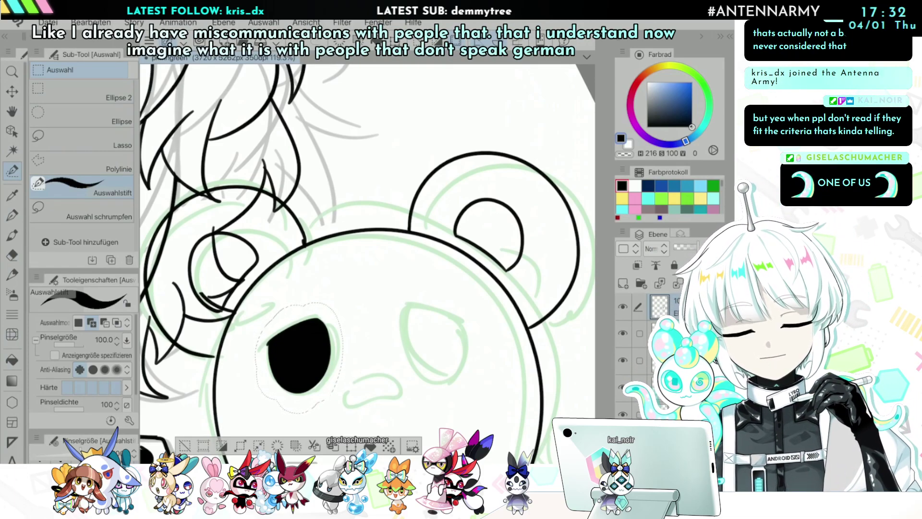
pyautogui.click(623, 306)
pyautogui.click(623, 306)
pyautogui.click(91, 23)
pyautogui.click(107, 87)
pyautogui.click(90, 23)
pyautogui.click(107, 101)
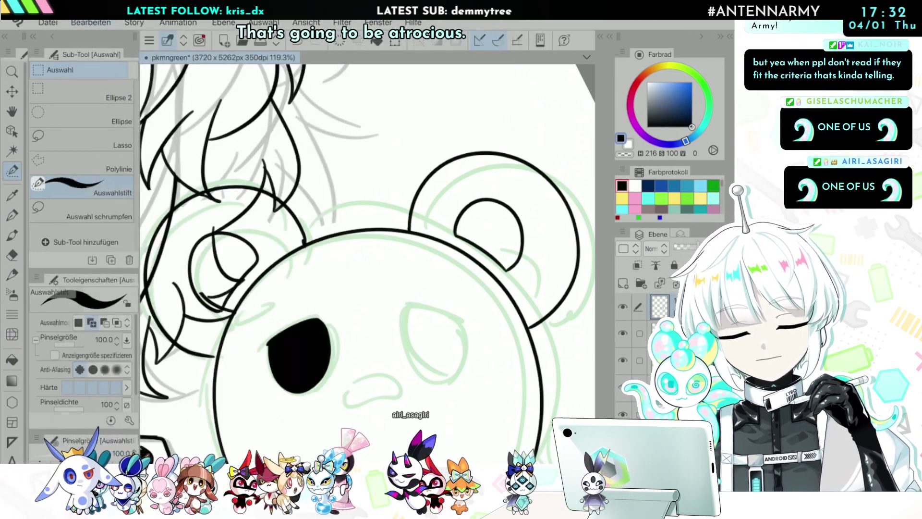
pyautogui.click(394, 41)
pyautogui.click(91, 23)
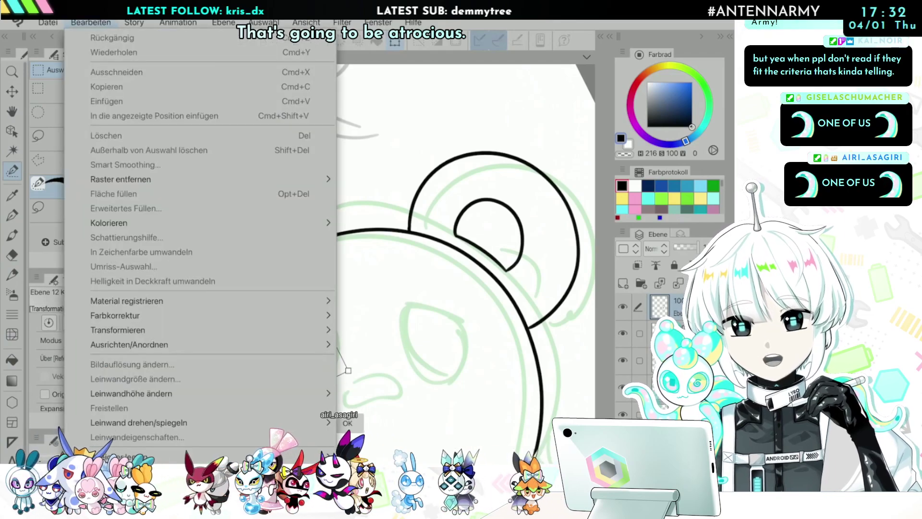
pyautogui.moveTo(116, 315)
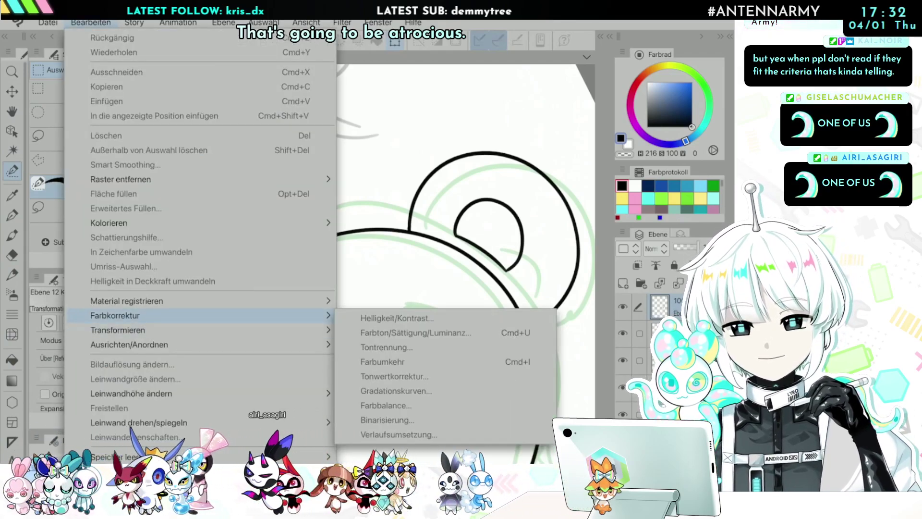
pyautogui.click(91, 23)
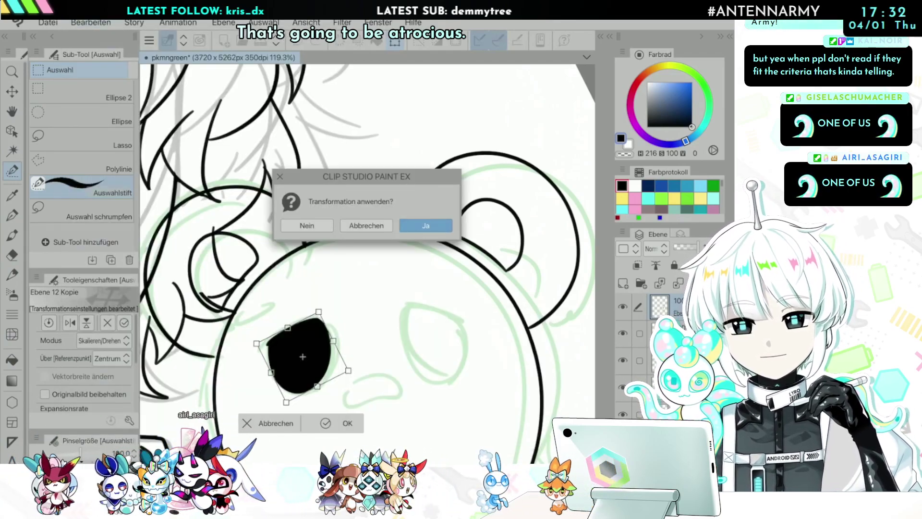
pyautogui.press('Return')
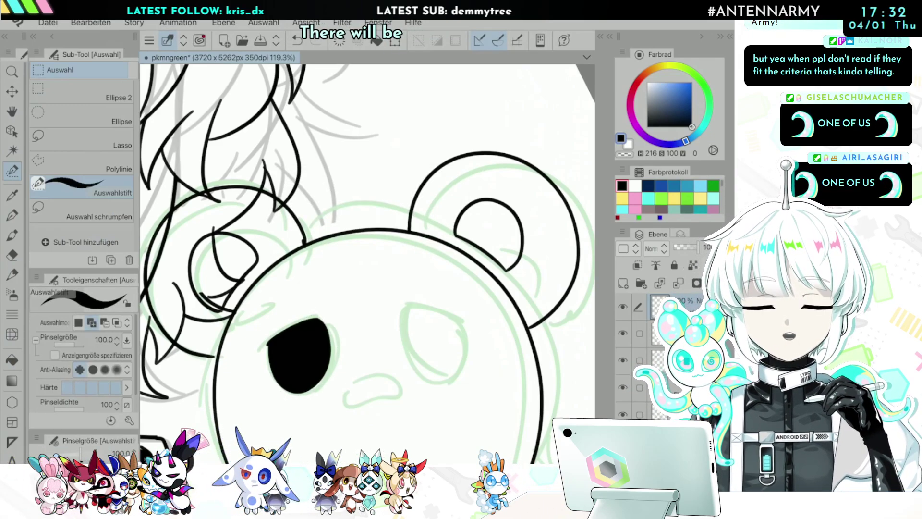
# Step: Flip the copied eye horizontally, move and rotate it onto the right-hand eye sketch, and apply the transformation
pyautogui.click(91, 22)
pyautogui.moveTo(192, 330)
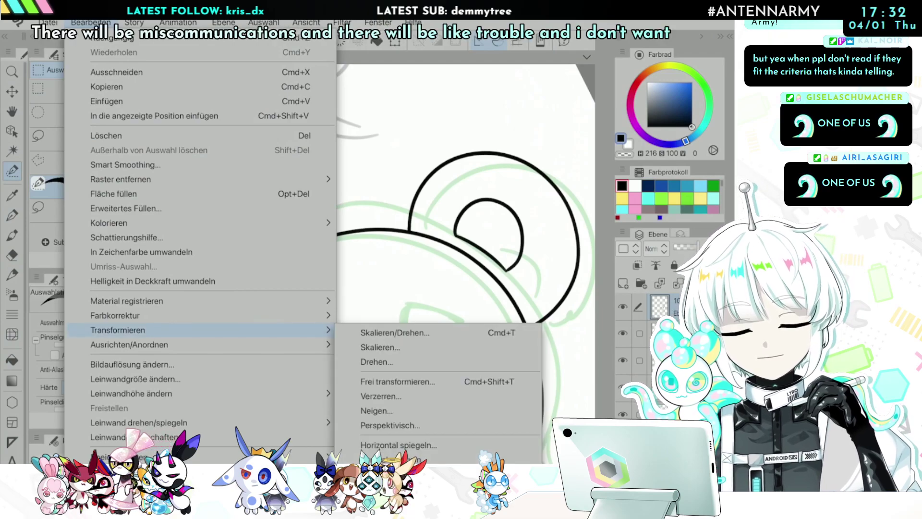
pyautogui.click(389, 388)
pyautogui.moveTo(472, 366); pyautogui.dragTo(456, 360)
pyautogui.moveTo(521, 338)
pyautogui.mouseDown()
pyautogui.moveTo(500, 402)
pyautogui.moveTo(509, 389)
pyautogui.mouseUp()
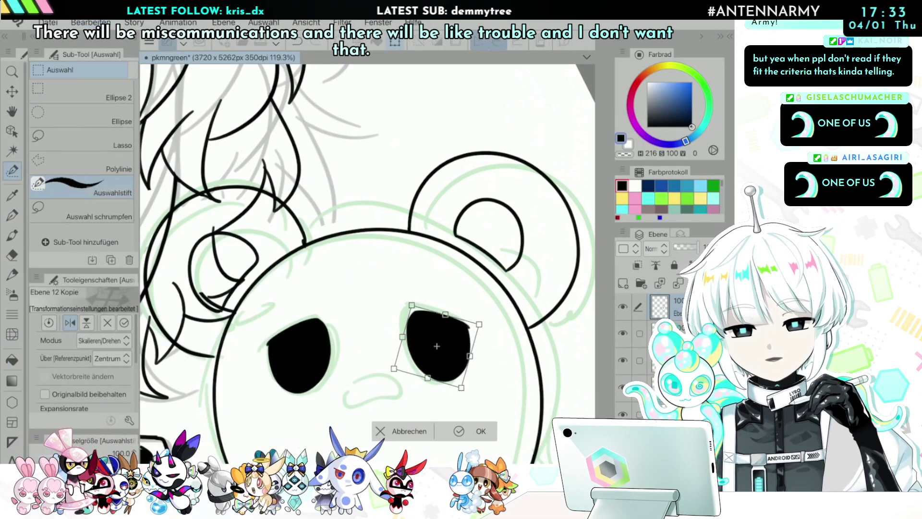
pyautogui.click(471, 431)
# Step: Examine the placement of the creature's two black eyes at full view and up close
pyautogui.scroll(-8, 422, 282)
pyautogui.scroll(-2, 367, 263)
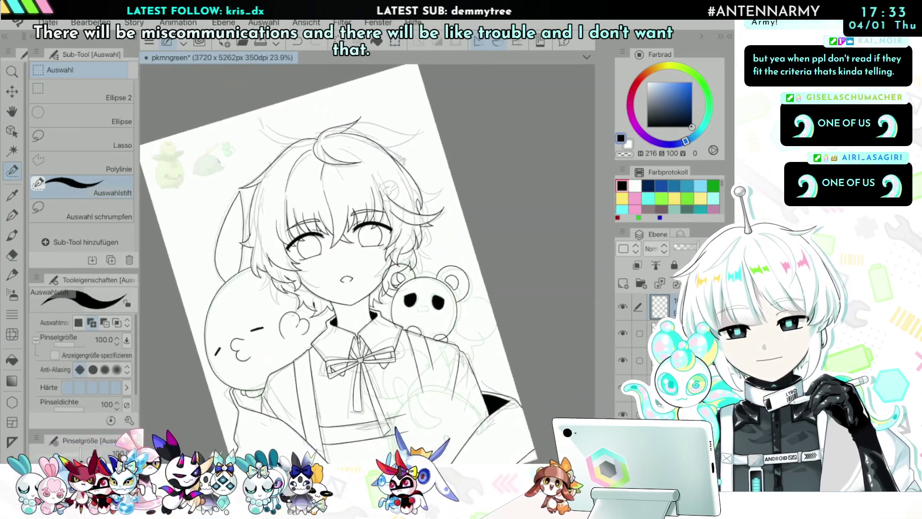
pyautogui.scroll(8, 262, 233)
pyautogui.scroll(-8, 248, 209)
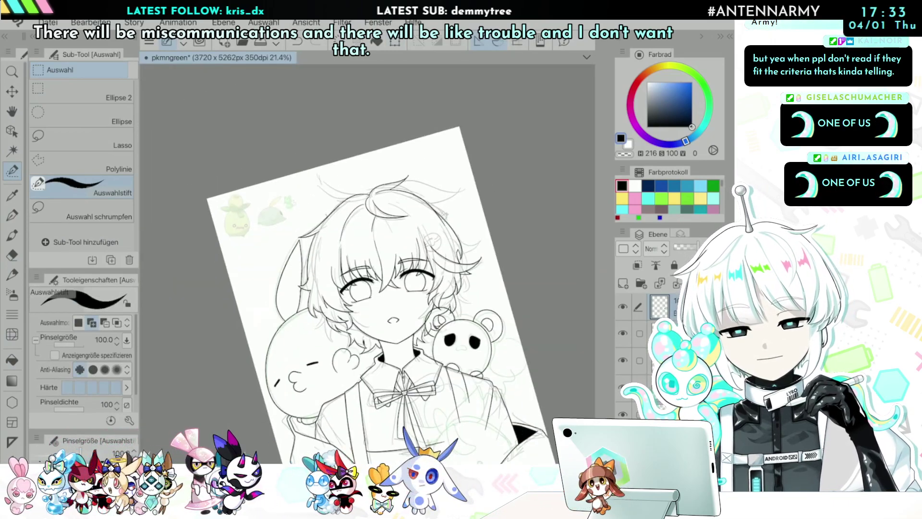
pyautogui.scroll(9, 461, 331)
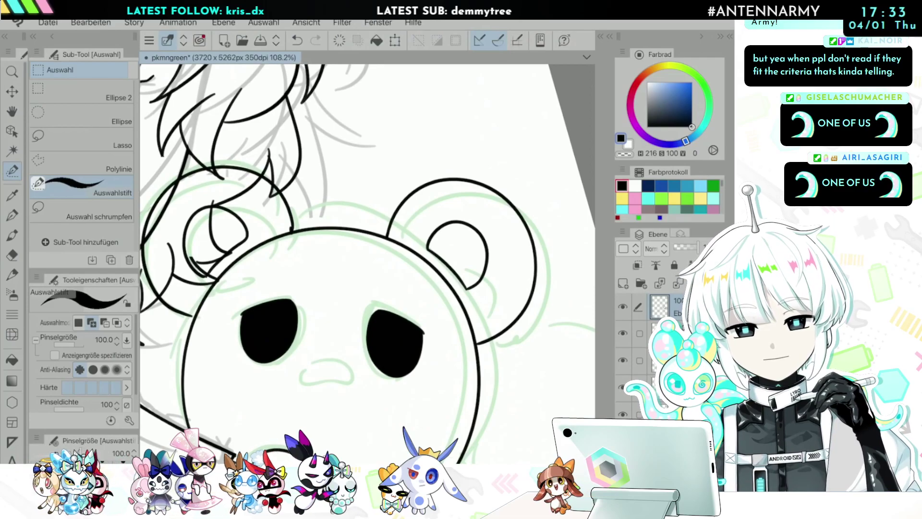
pyautogui.scroll(-5, 367, 263)
pyautogui.scroll(3, 367, 263)
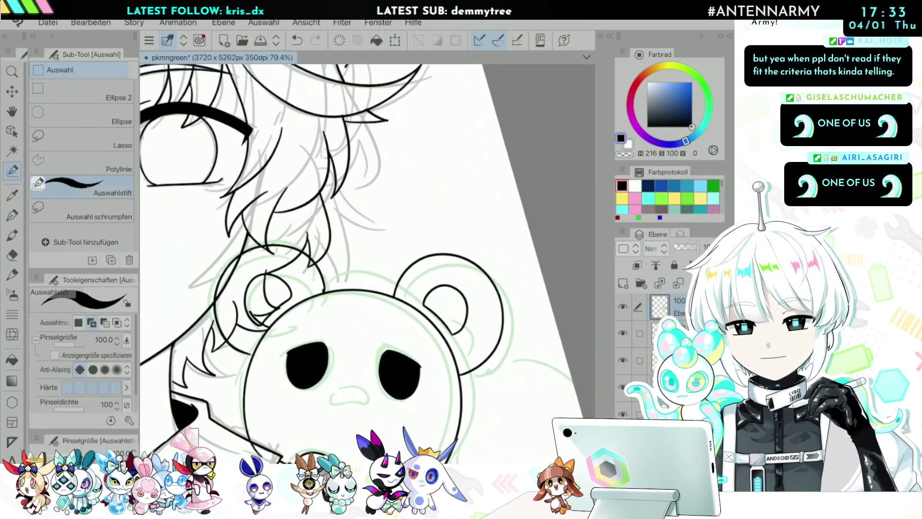
# Step: Select both black eyes of the creature, scale them down slightly, and check their size at full view
pyautogui.moveTo(297, 376)
pyautogui.mouseDown()
pyautogui.moveTo(391, 358)
pyautogui.moveTo(397, 386)
pyautogui.moveTo(435, 394)
pyautogui.moveTo(423, 391)
pyautogui.mouseUp()
pyautogui.hotkey('ctrl', 't')
pyautogui.moveTo(340, 366); pyautogui.dragTo(352, 361)
pyautogui.press('Return')
pyautogui.hotkey('ctrl', '0')
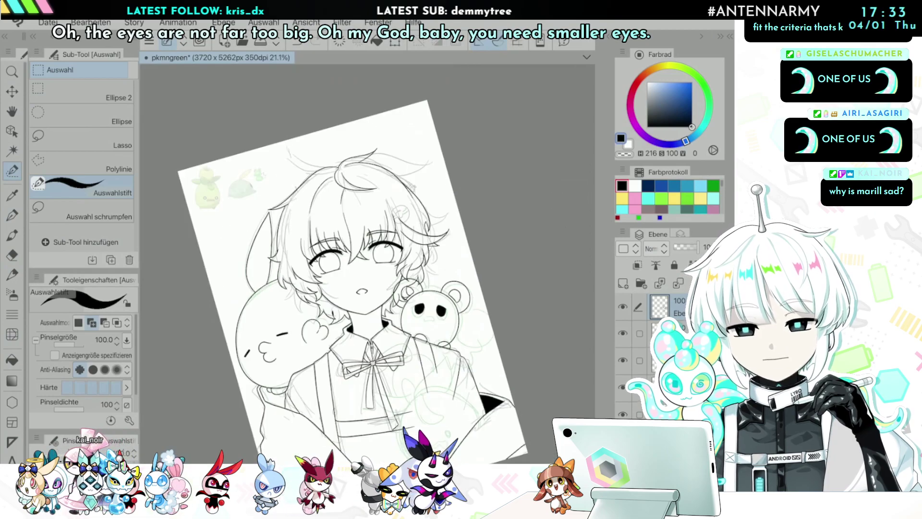
pyautogui.scroll(5, 270, 166)
pyautogui.scroll(-5, 273, 168)
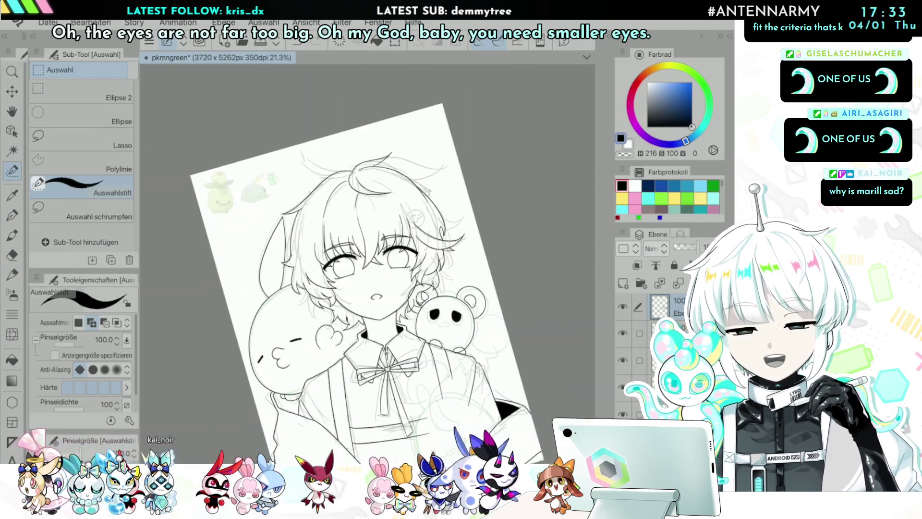
pyautogui.scroll(5, 473, 321)
pyautogui.scroll(3, 230, 262)
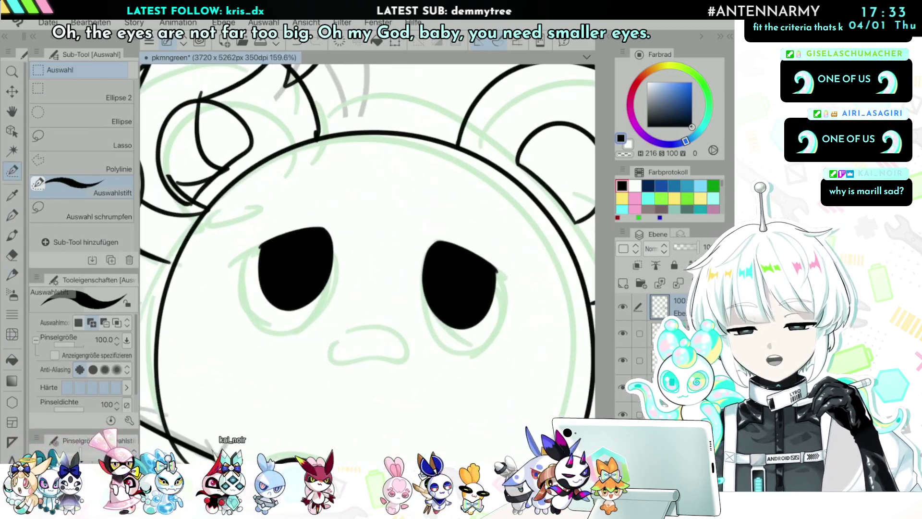
# Step: Try to extend the lower edge of the left-hand eye with a Sketch pencil stroke, and undo it
pyautogui.press('p')
pyautogui.moveTo(260, 281); pyautogui.dragTo(303, 316)
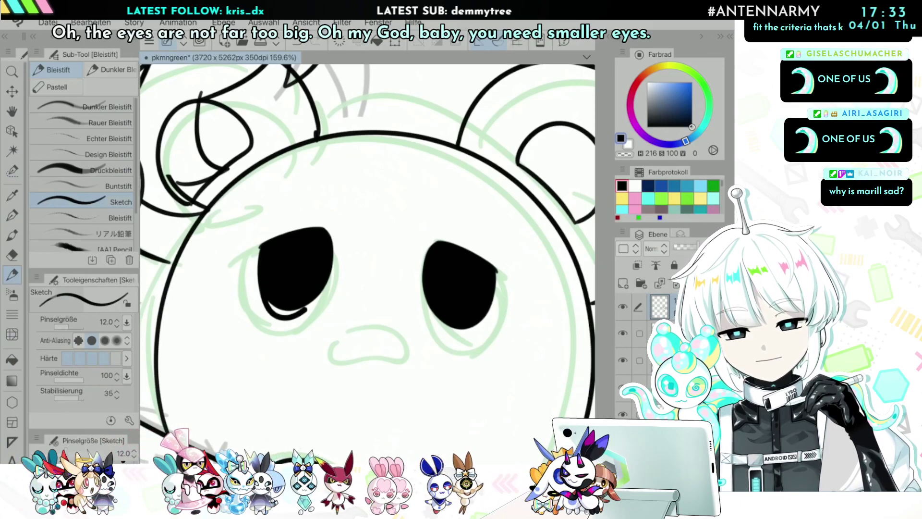
pyautogui.hotkey('ctrl', 'z')
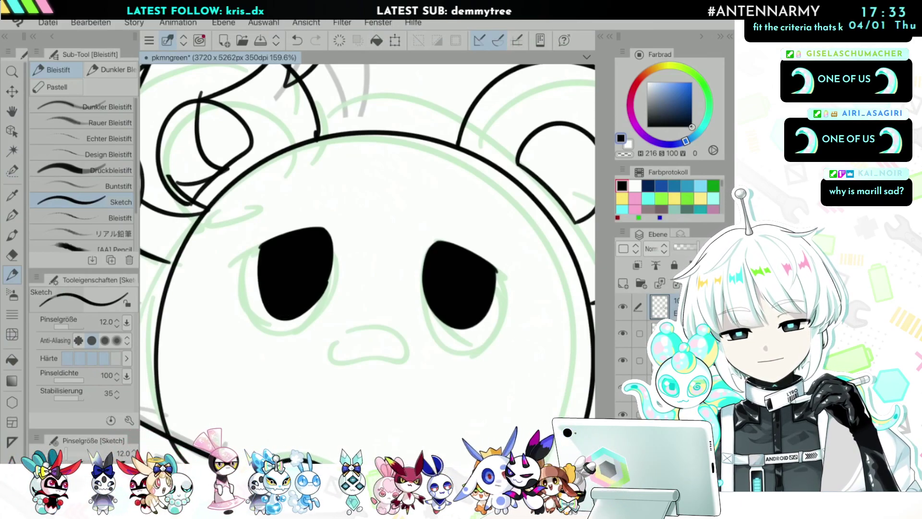
pyautogui.scroll(-5, 367, 263)
pyautogui.scroll(5, 367, 263)
pyautogui.hotkey('ctrl', 'z')
pyautogui.hotkey('ctrl', 'z')
pyautogui.hotkey('ctrl', 'd')
pyautogui.scroll(-5, 368, 263)
pyautogui.scroll(5, 367, 263)
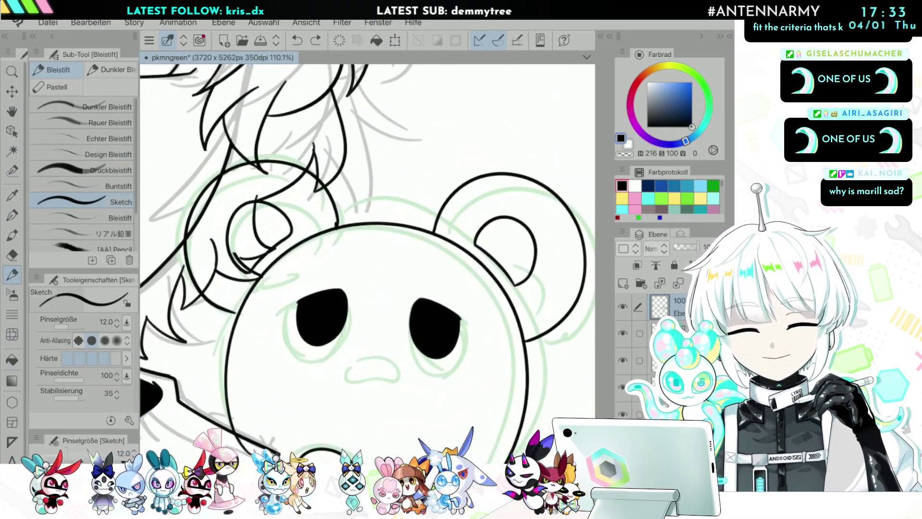
# Step: Erase both black eyes from the creature's face
pyautogui.press('e')
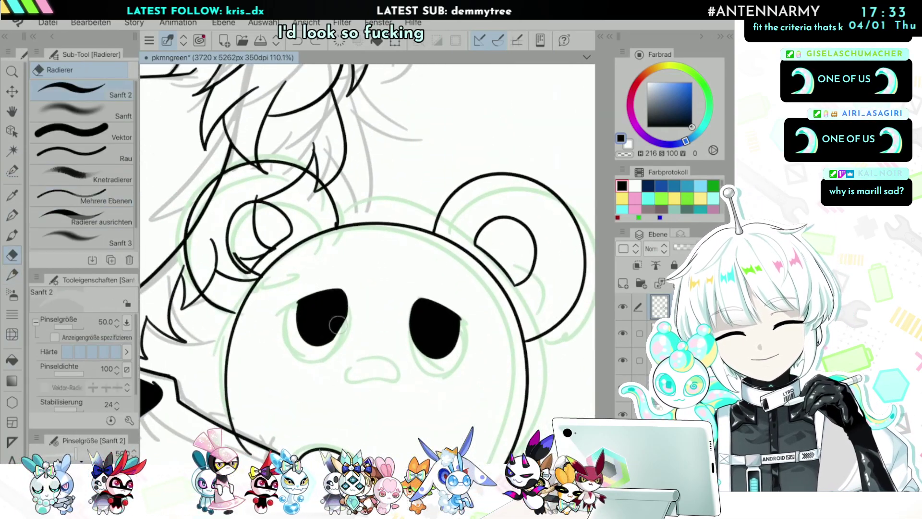
pyautogui.moveTo(418, 328)
pyautogui.mouseDown()
pyautogui.moveTo(451, 295)
pyautogui.moveTo(443, 350)
pyautogui.mouseUp()
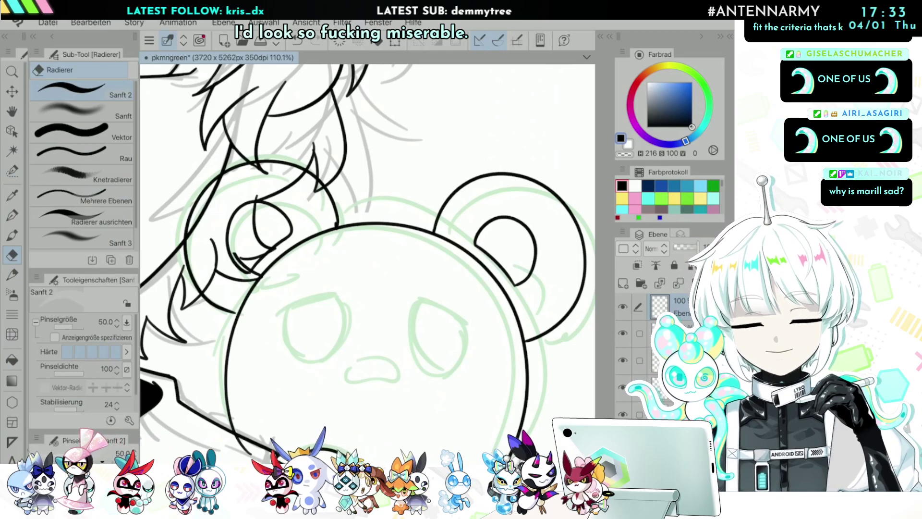
pyautogui.scroll(-5, 367, 263)
pyautogui.scroll(2, 368, 263)
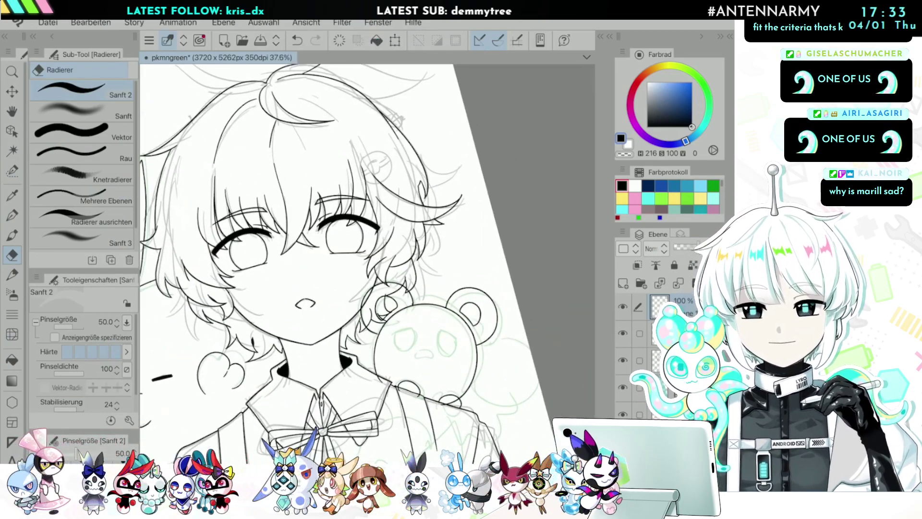
# Step: Check the green reference creature's face, and erase the sketched eyes and mouth on the sketch layer with a size-120 eraser
pyautogui.scroll(10, 368, 263)
pyautogui.scroll(1, 367, 263)
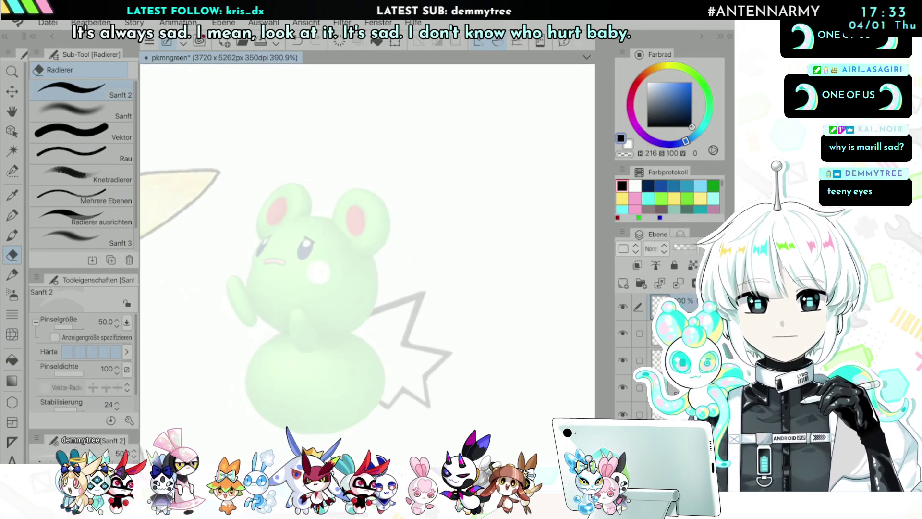
pyautogui.scroll(-10, 336, 379)
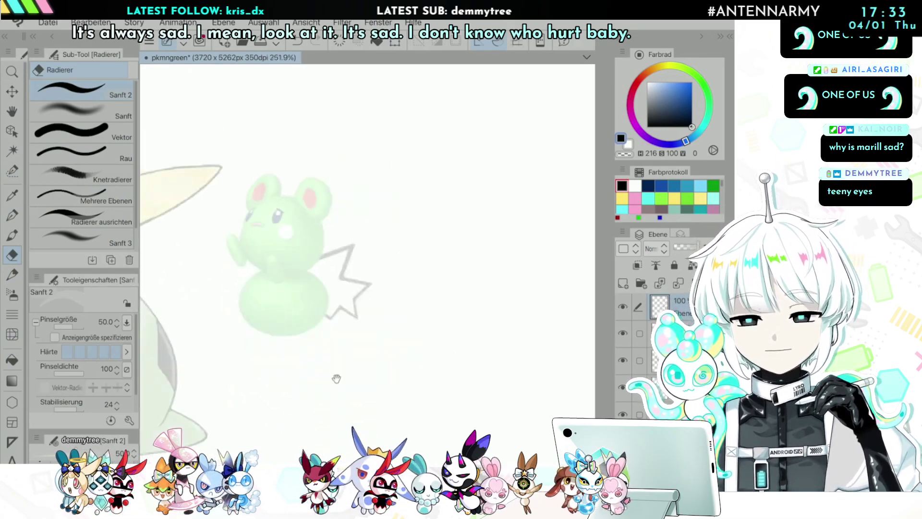
pyautogui.moveTo(541, 360); pyautogui.dragTo(325, 246)
pyautogui.scroll(3, 367, 264)
pyautogui.scroll(5, 368, 264)
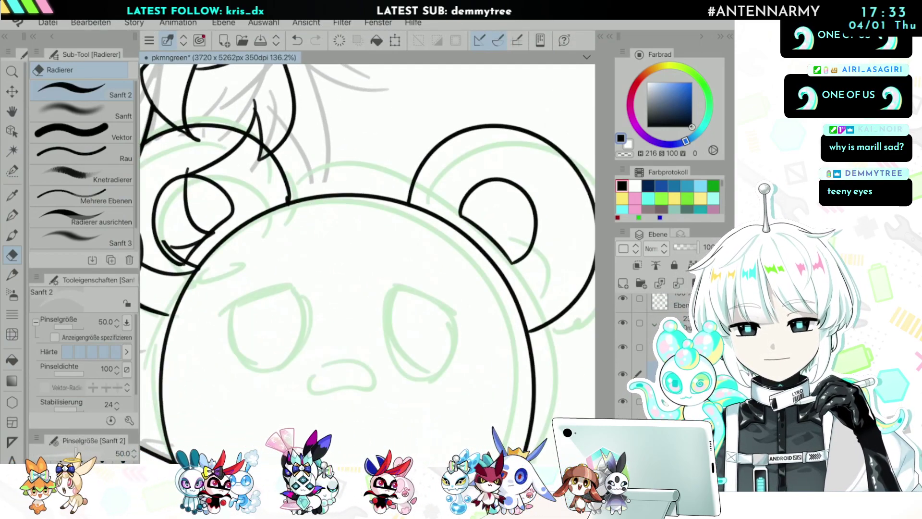
pyautogui.moveTo(308, 306)
pyautogui.mouseDown()
pyautogui.moveTo(280, 320)
pyautogui.moveTo(411, 345)
pyautogui.moveTo(343, 401)
pyautogui.mouseUp()
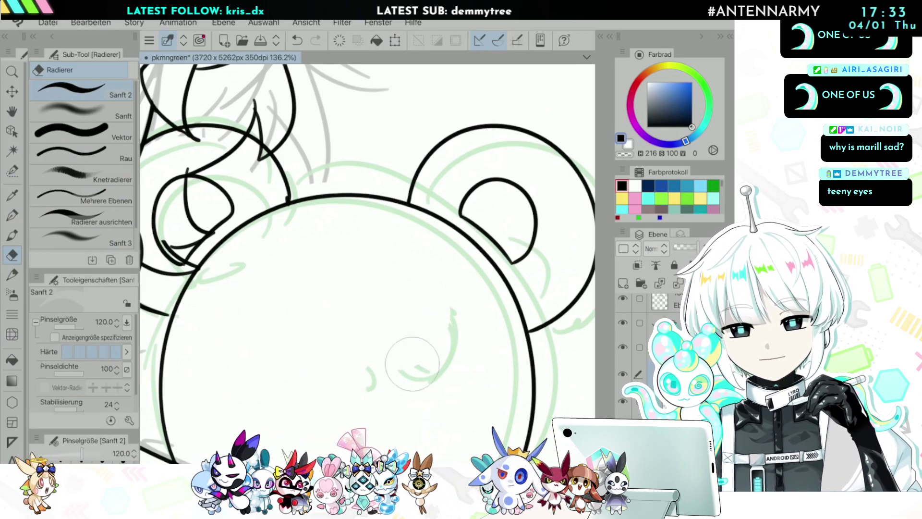
pyautogui.scroll(-7, 439, 392)
pyautogui.scroll(3, 367, 264)
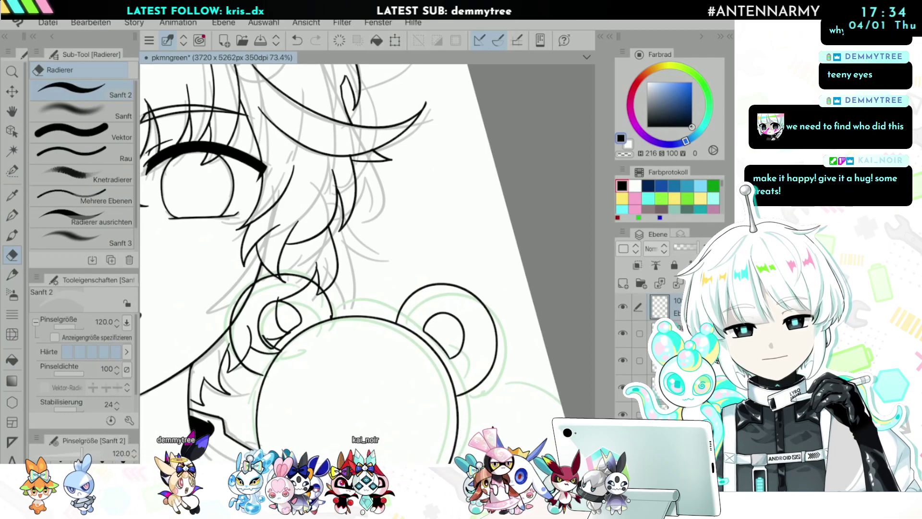
# Step: Draw a filled black ellipse with no fixed aspect ratio as the creature's left-hand eye, on the line art layer
pyautogui.scroll(2, 368, 264)
pyautogui.press('u')
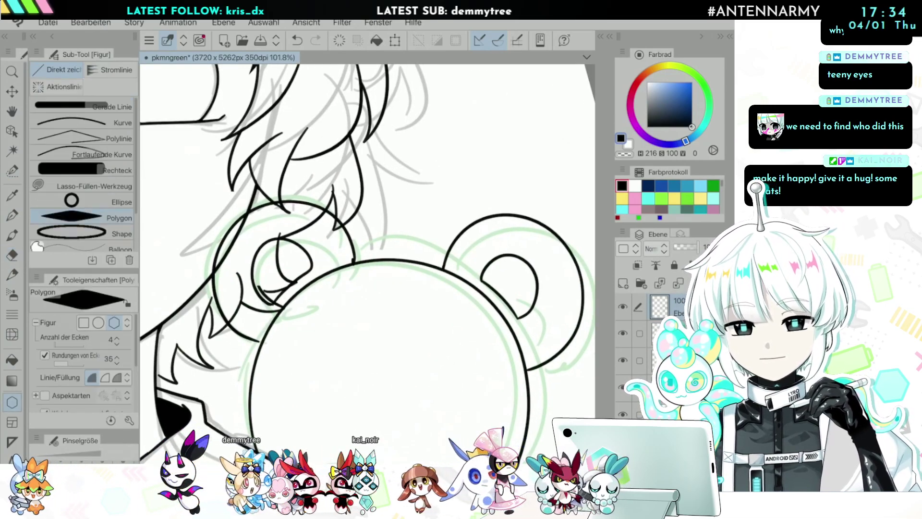
pyautogui.click(91, 322)
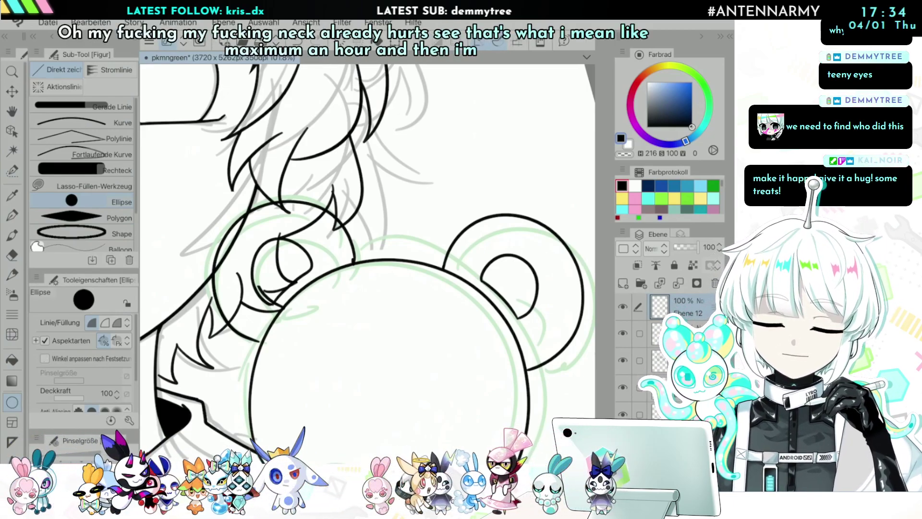
pyautogui.click(44, 340)
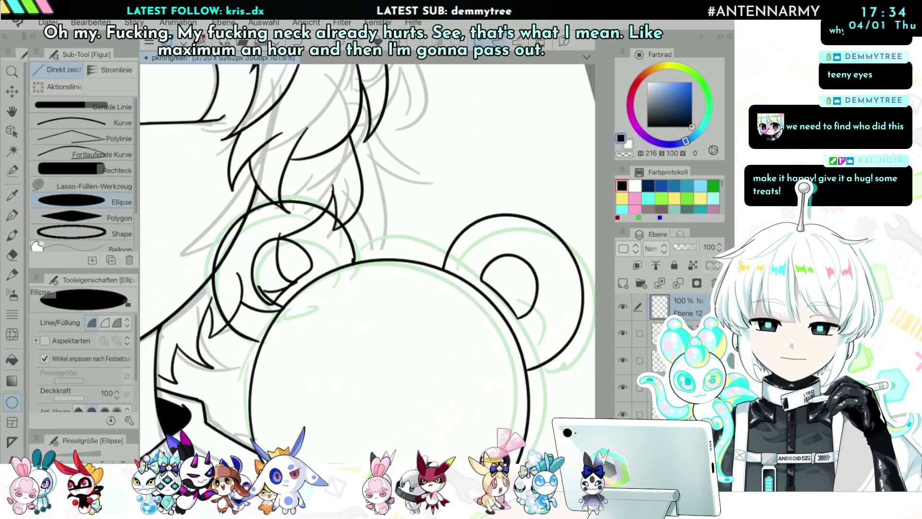
pyautogui.moveTo(364, 388); pyautogui.dragTo(364, 387)
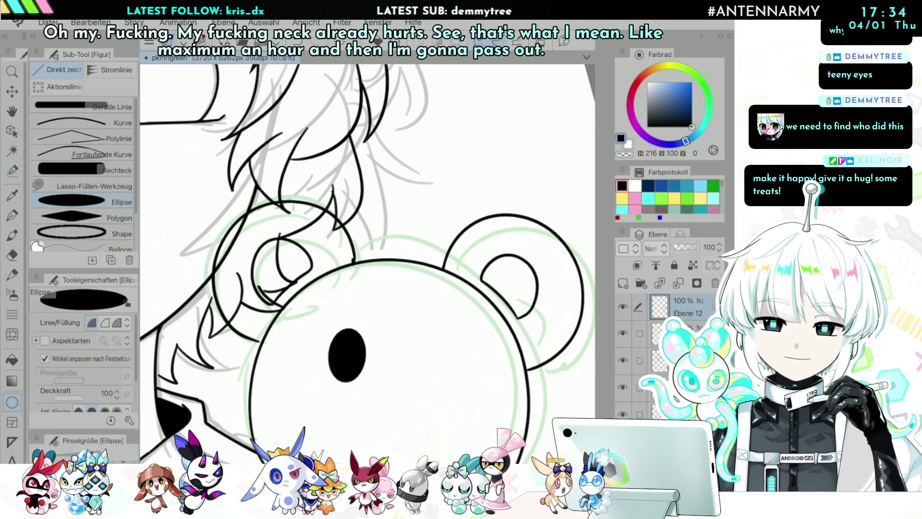
# Step: Select the black oval eye, adjust its size and placement with a transformation, apply it and deselect
pyautogui.click(12, 171)
pyautogui.moveTo(387, 339); pyautogui.dragTo(370, 326)
pyautogui.click(417, 409)
pyautogui.moveTo(384, 365); pyautogui.dragTo(389, 354)
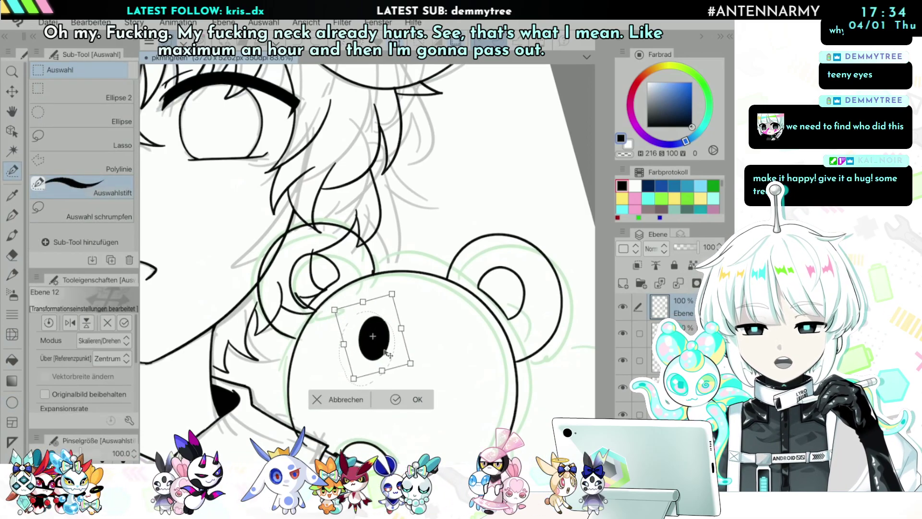
pyautogui.click(417, 400)
pyautogui.click(256, 399)
pyautogui.scroll(1, 368, 288)
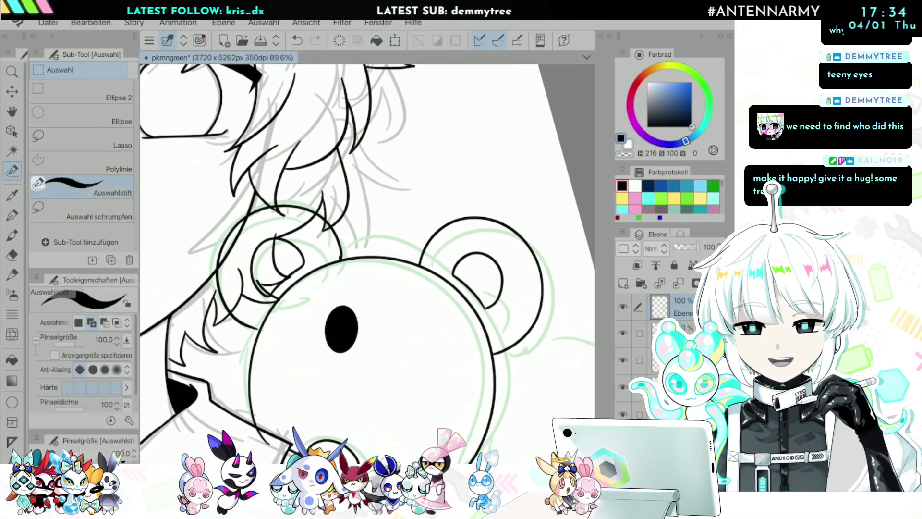
# Step: Copy and paste the black oval, and move the copy across the face as the right-hand eye
pyautogui.moveTo(344, 345); pyautogui.dragTo(335, 338)
pyautogui.click(90, 22)
pyautogui.click(106, 86)
pyautogui.click(90, 23)
pyautogui.click(106, 101)
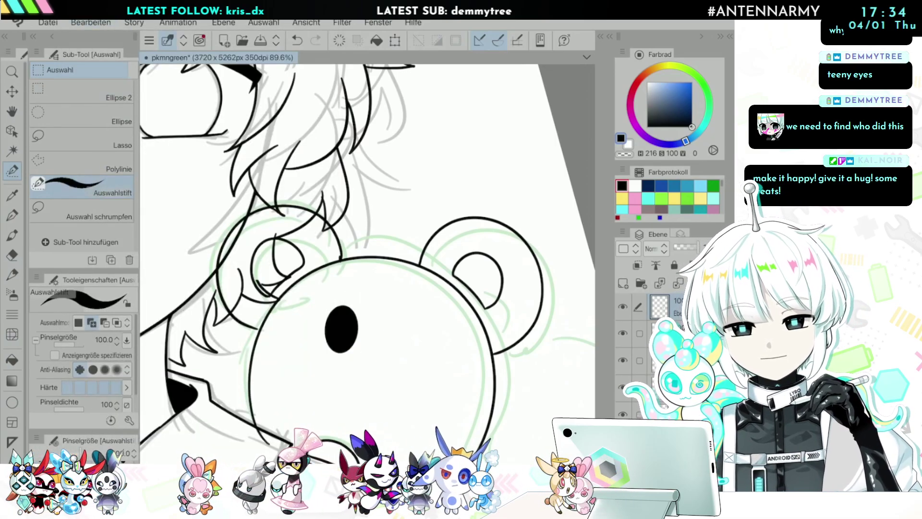
pyautogui.click(12, 91)
pyautogui.moveTo(385, 386); pyautogui.dragTo(464, 395)
pyautogui.scroll(-5, 479, 274)
pyautogui.scroll(5, 460, 282)
pyautogui.hotkey('ctrl', 't')
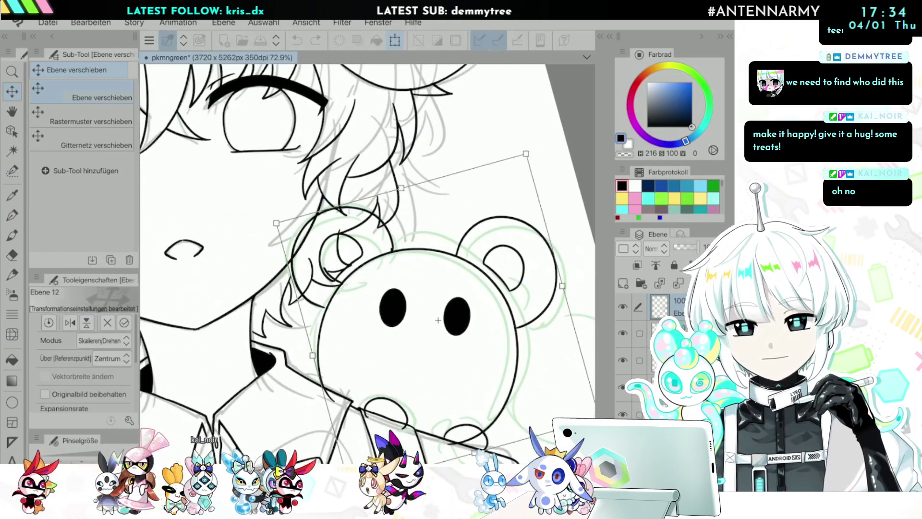
pyautogui.press('Escape')
# Step: Transform the two oval eyes one at a time, rotating the right-hand one slightly, and deselect
pyautogui.scroll(2, 411, 182)
pyautogui.press('m')
pyautogui.moveTo(398, 339)
pyautogui.mouseDown()
pyautogui.moveTo(395, 356)
pyautogui.moveTo(403, 328)
pyautogui.mouseUp()
pyautogui.hotkey('ctrl', 't')
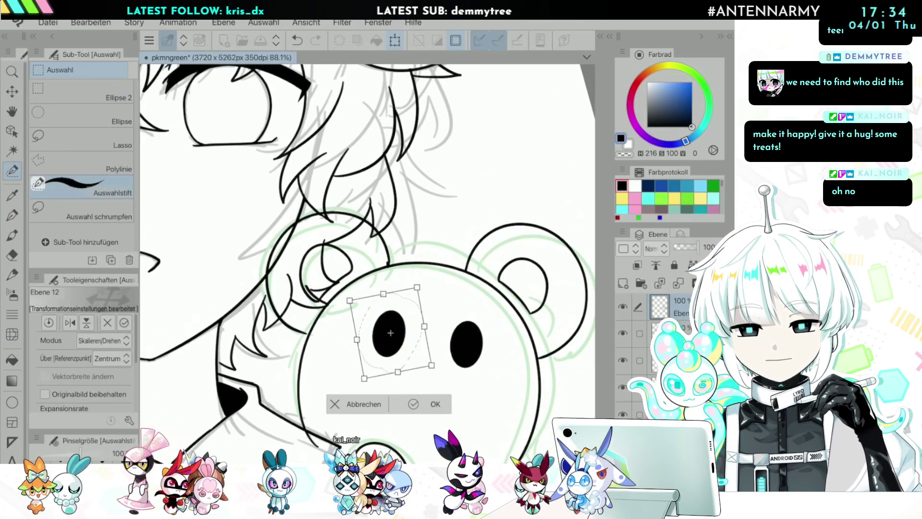
pyautogui.press('Return')
pyautogui.moveTo(463, 312); pyautogui.dragTo(456, 377)
pyautogui.hotkey('ctrl', 't')
pyautogui.moveTo(544, 356); pyautogui.dragTo(546, 346)
pyautogui.press('Return')
pyautogui.hotkey('ctrl', 'd')
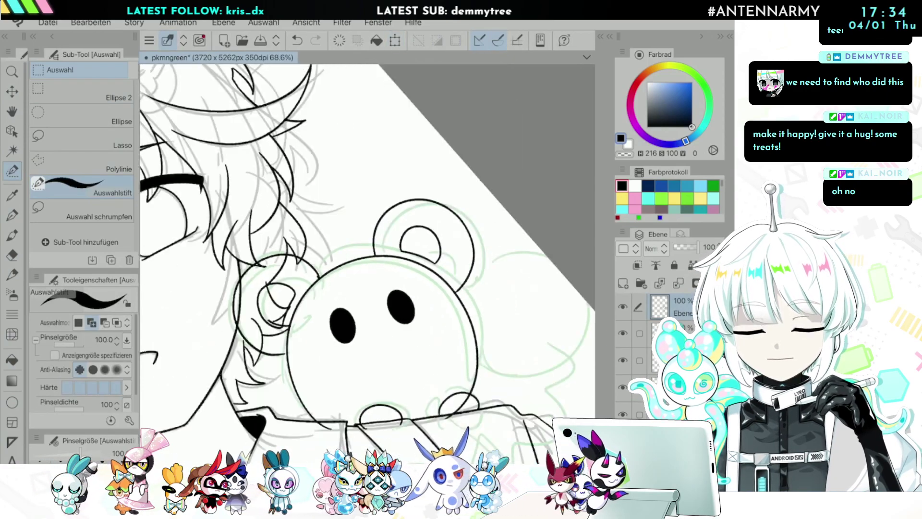
# Step: Erase the upper edges of both oval eyes at a slant with a size-40 eraser to give them a sad look
pyautogui.scroll(3, 368, 263)
pyautogui.press('e')
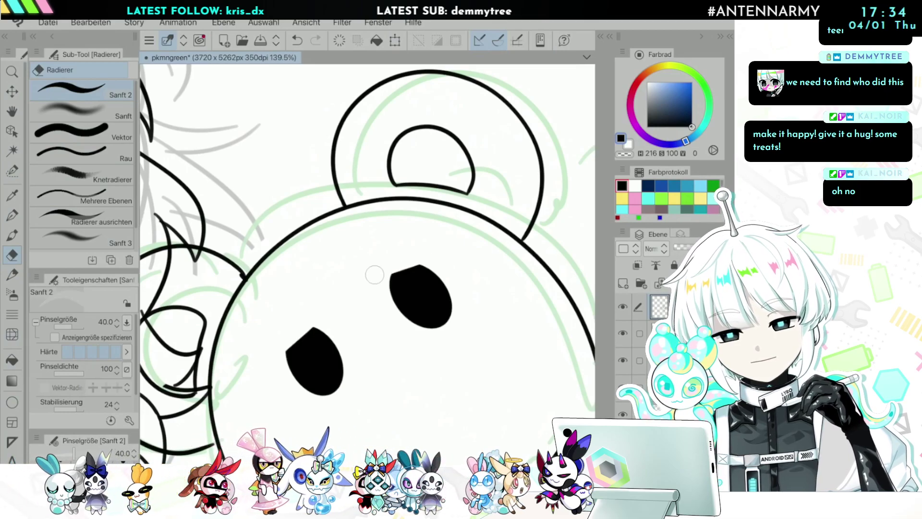
pyautogui.scroll(-5, 367, 264)
pyautogui.scroll(8, 368, 264)
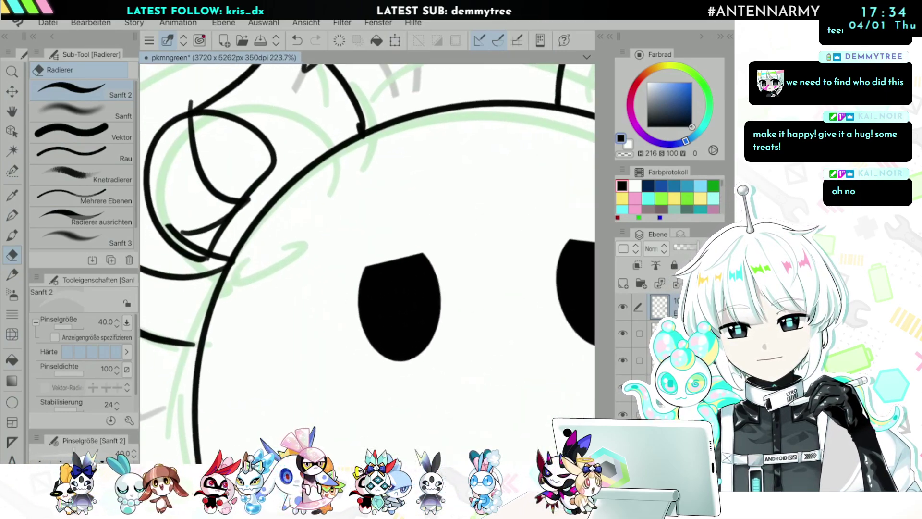
# Step: Try short slanted lid lines along the tops of both eyes with the size-12 Sketch pencil
pyautogui.press('p')
pyautogui.moveTo(375, 265); pyautogui.dragTo(354, 272)
pyautogui.scroll(-5, 367, 264)
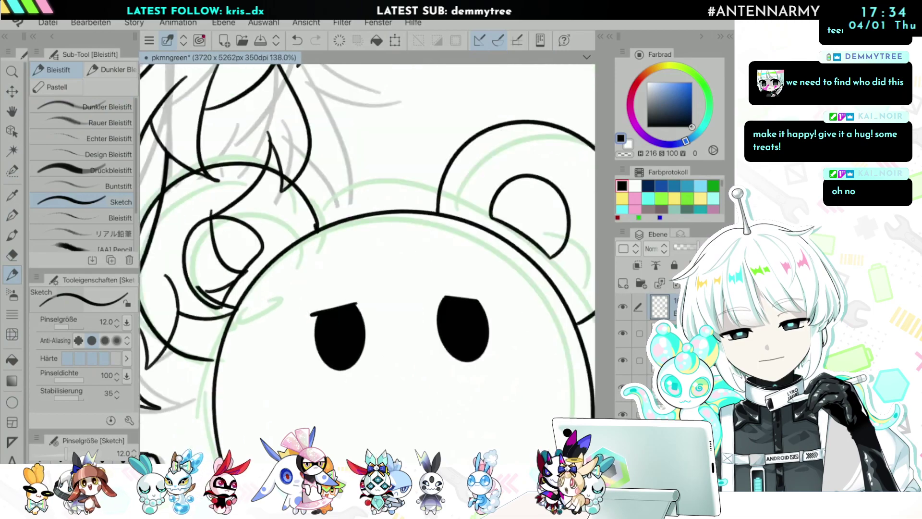
pyautogui.scroll(4, 368, 264)
pyautogui.scroll(-6, 367, 264)
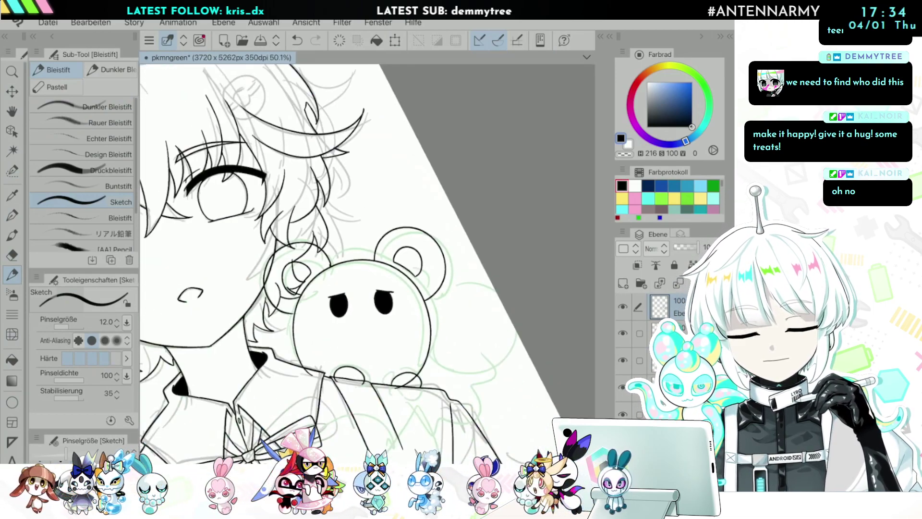
# Step: Try a small frowning mouth below the creature's eyes, and check the face at full view
pyautogui.scroll(5, 367, 264)
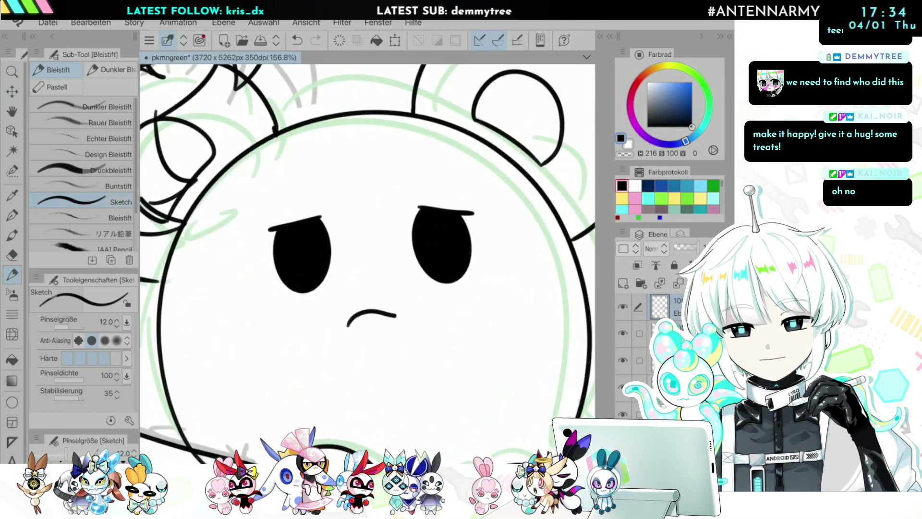
pyautogui.moveTo(409, 320); pyautogui.dragTo(413, 328)
pyautogui.scroll(-8, 367, 264)
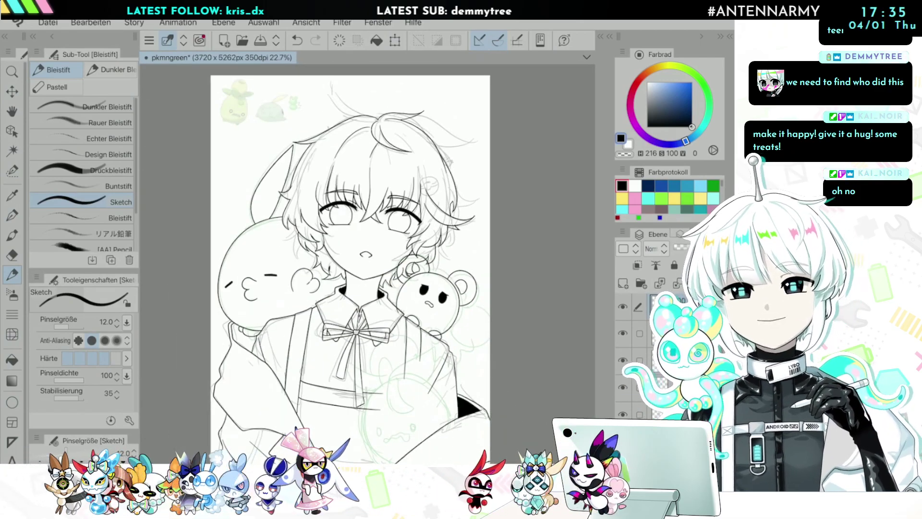
# Step: Examine the shape and spacing of the creature's flat-topped eyes at full view and up close
pyautogui.scroll(3, 367, 240)
pyautogui.scroll(-4, 368, 264)
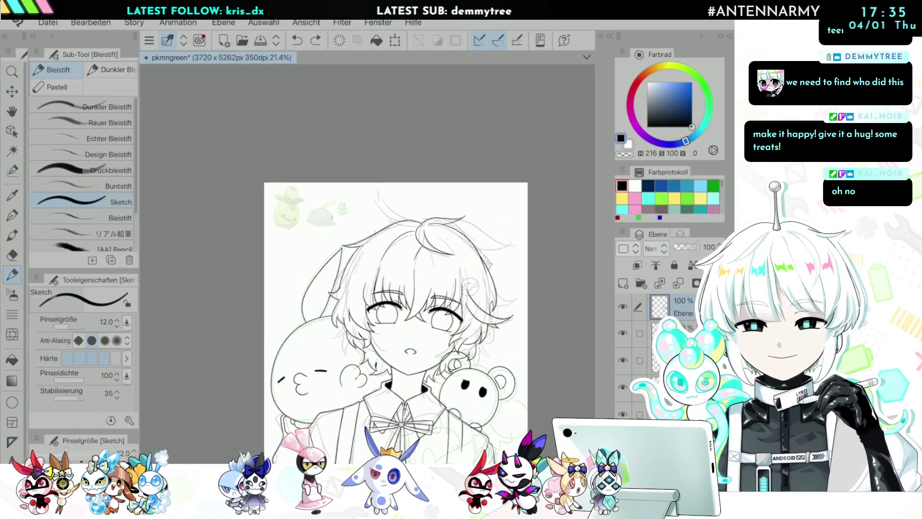
pyautogui.scroll(6, 367, 264)
pyautogui.scroll(-6, 367, 264)
pyautogui.scroll(3, 367, 264)
pyautogui.scroll(3, 367, 240)
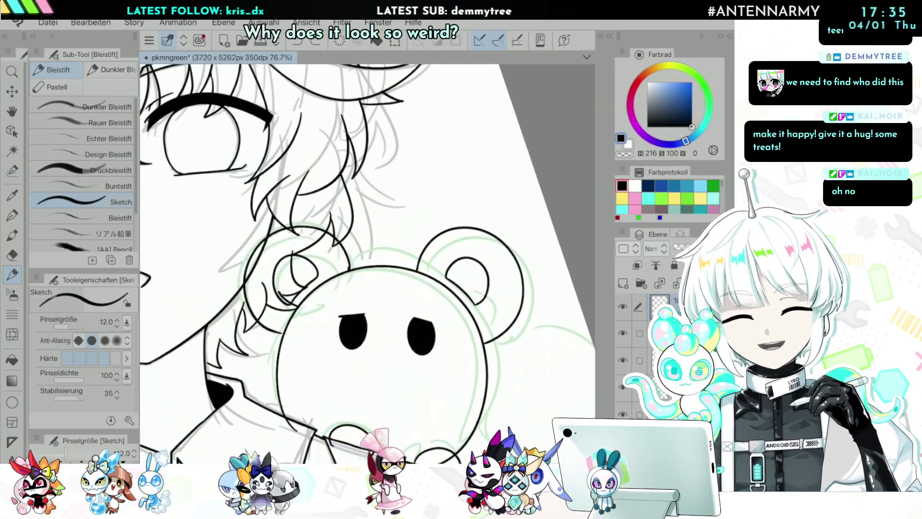
pyautogui.scroll(2, 367, 240)
pyautogui.scroll(1, 367, 264)
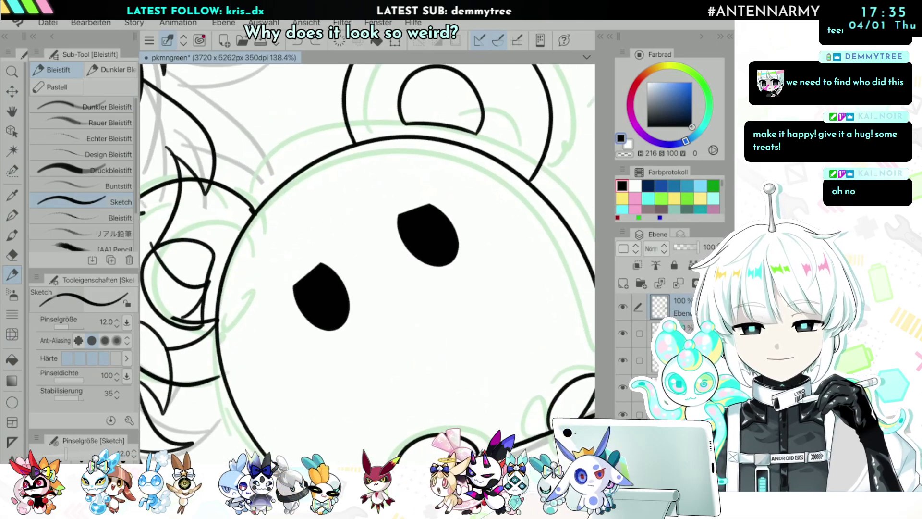
pyautogui.scroll(-2, 367, 264)
pyautogui.scroll(-2, 367, 264)
pyautogui.scroll(1, 367, 264)
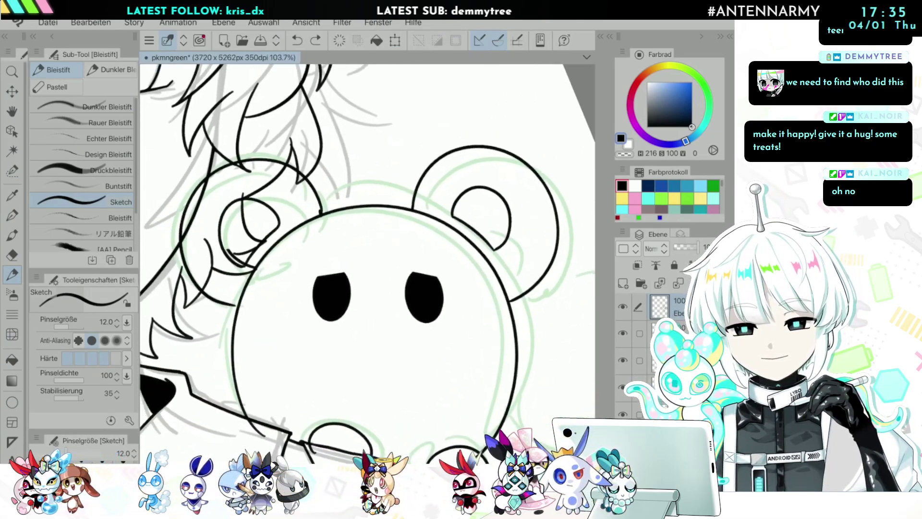
# Step: Select the left-hand eye, shift it slightly outward from the centre of the face, apply the transformation and deselect
pyautogui.press('m')
pyautogui.moveTo(354, 275)
pyautogui.mouseDown()
pyautogui.moveTo(338, 317)
pyautogui.moveTo(307, 269)
pyautogui.mouseUp()
pyautogui.click(381, 376)
pyautogui.moveTo(343, 331); pyautogui.dragTo(335, 335)
pyautogui.click(368, 381)
pyautogui.hotkey('ctrl', 'd')
# Step: Select the right-hand eye, shift it slightly outward to widen the gap between the eyes, apply and deselect
pyautogui.moveTo(416, 274)
pyautogui.mouseDown()
pyautogui.moveTo(441, 307)
pyautogui.moveTo(423, 269)
pyautogui.moveTo(434, 302)
pyautogui.mouseUp()
pyautogui.click(480, 360)
pyautogui.moveTo(482, 321); pyautogui.dragTo(456, 322)
pyautogui.click(469, 366)
pyautogui.click(319, 365)
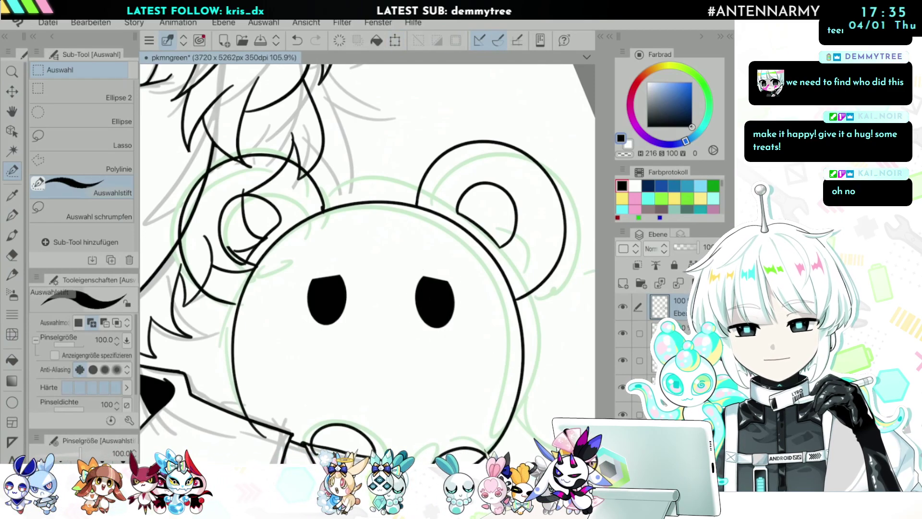
# Step: Draw a closed, wavy open mouth centred just below the creature's eyes with the Sketch pencil, and check the face at full view
pyautogui.click(12, 275)
pyautogui.scroll(-5, 367, 264)
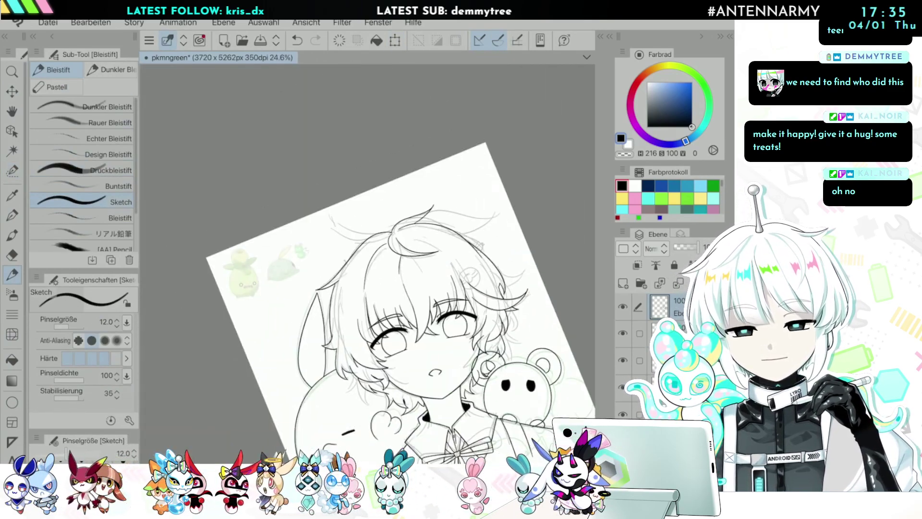
pyautogui.scroll(6, 240, 264)
pyautogui.scroll(-6, 240, 230)
pyautogui.scroll(7, 518, 384)
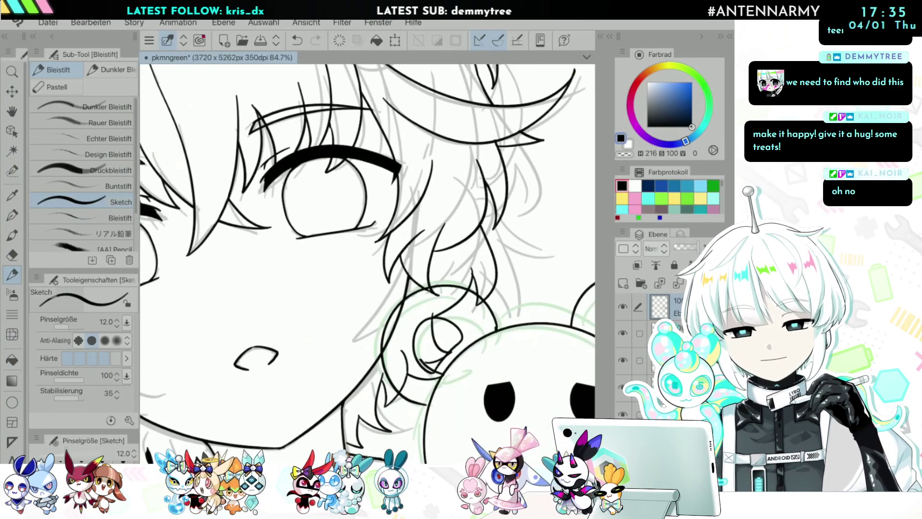
pyautogui.scroll(2, 367, 240)
pyautogui.moveTo(314, 306)
pyautogui.mouseDown()
pyautogui.moveTo(384, 292)
pyautogui.moveTo(416, 302)
pyautogui.moveTo(328, 279)
pyautogui.mouseUp()
pyautogui.hotkey('ctrl', 'z')
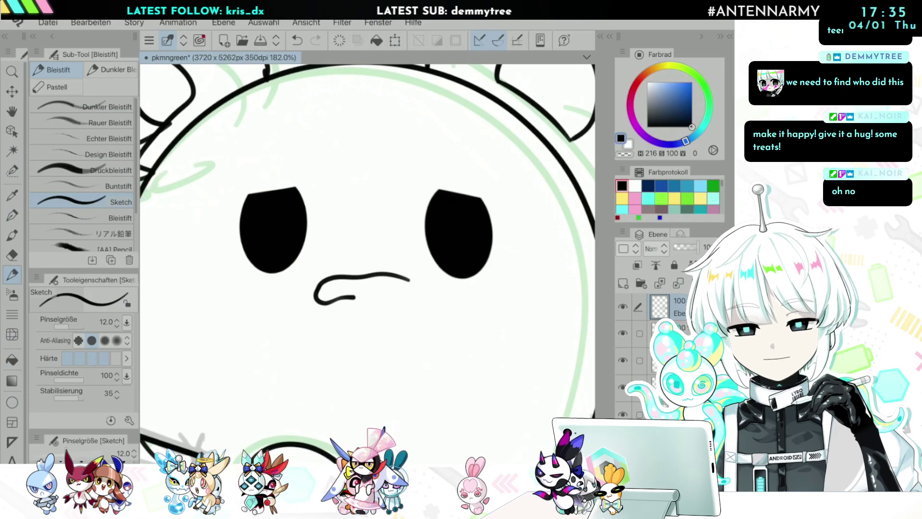
pyautogui.scroll(-10, 368, 240)
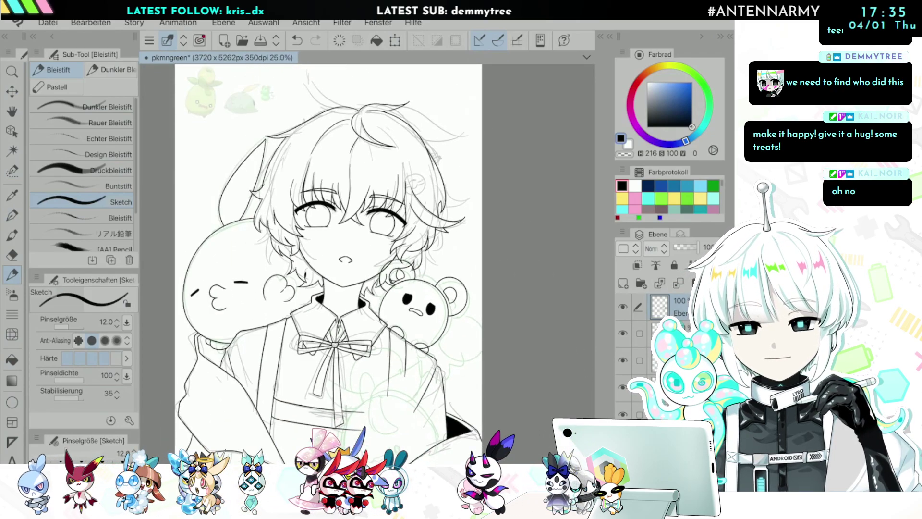
pyautogui.scroll(4, 441, 312)
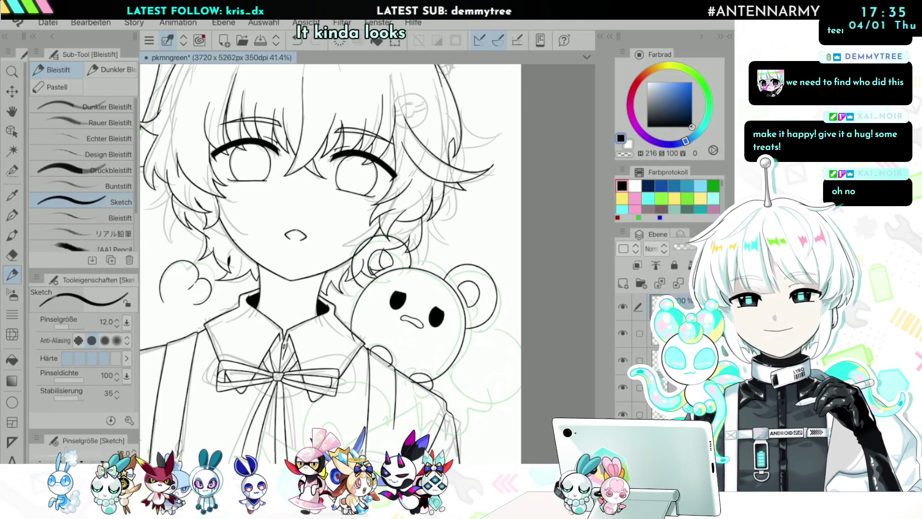
pyautogui.scroll(6, 408, 307)
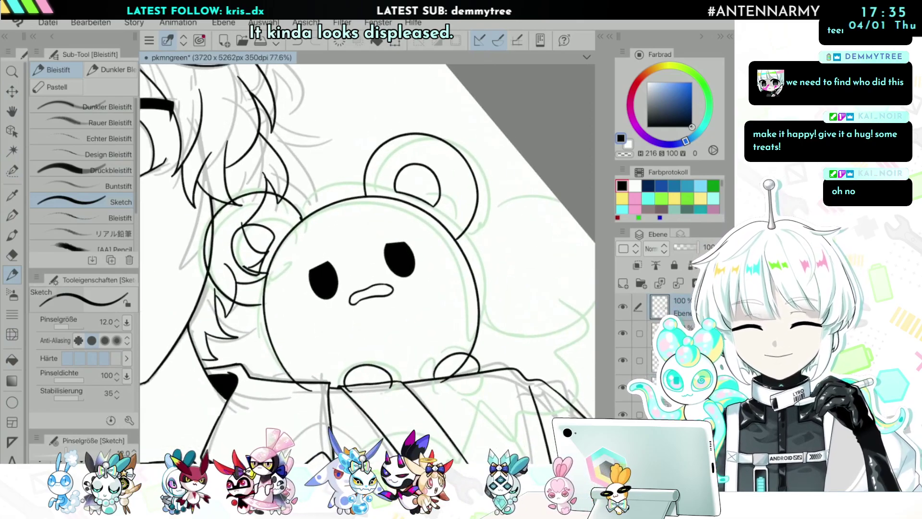
# Step: Try short slanted brow strokes along the flat tops of both of the creature's eyes
pyautogui.scroll(2, 331, 317)
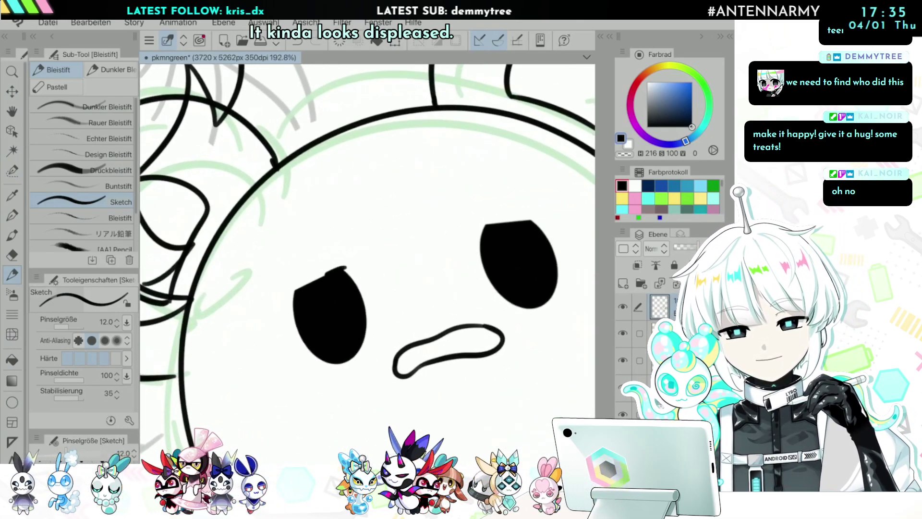
pyautogui.moveTo(291, 292); pyautogui.dragTo(285, 299)
pyautogui.scroll(-2, 367, 264)
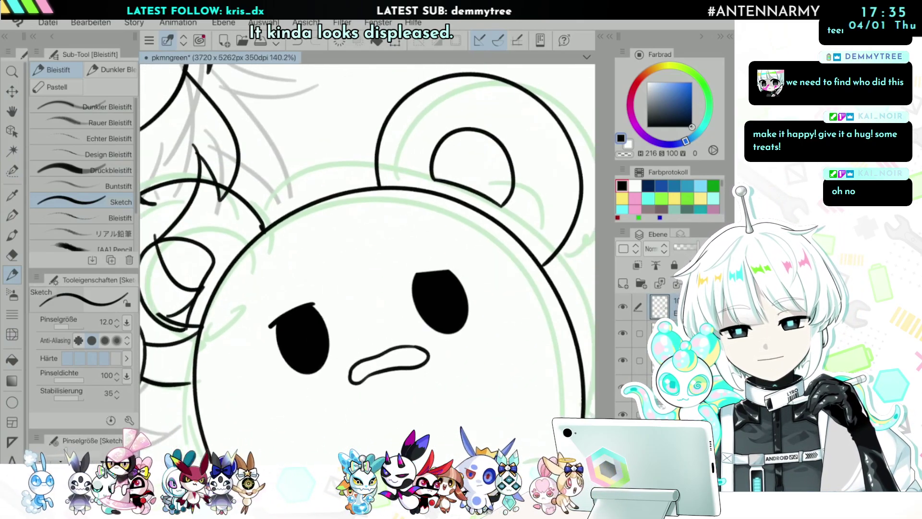
pyautogui.moveTo(410, 274); pyautogui.dragTo(460, 270)
pyautogui.scroll(-4, 367, 264)
pyautogui.scroll(-5, 367, 264)
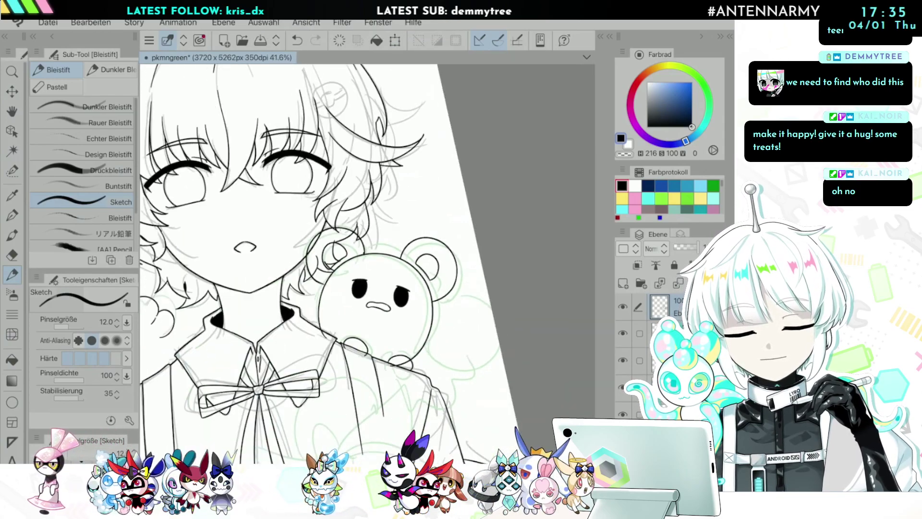
# Step: Compare the creature's expression with the faded reference picture in the canvas corner
pyautogui.scroll(3, 367, 264)
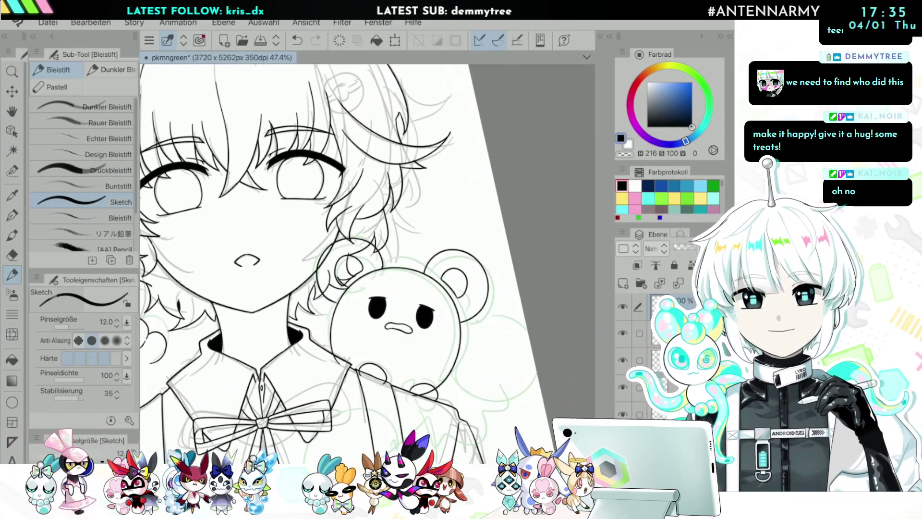
pyautogui.scroll(-4, 367, 264)
pyautogui.scroll(7, 260, 206)
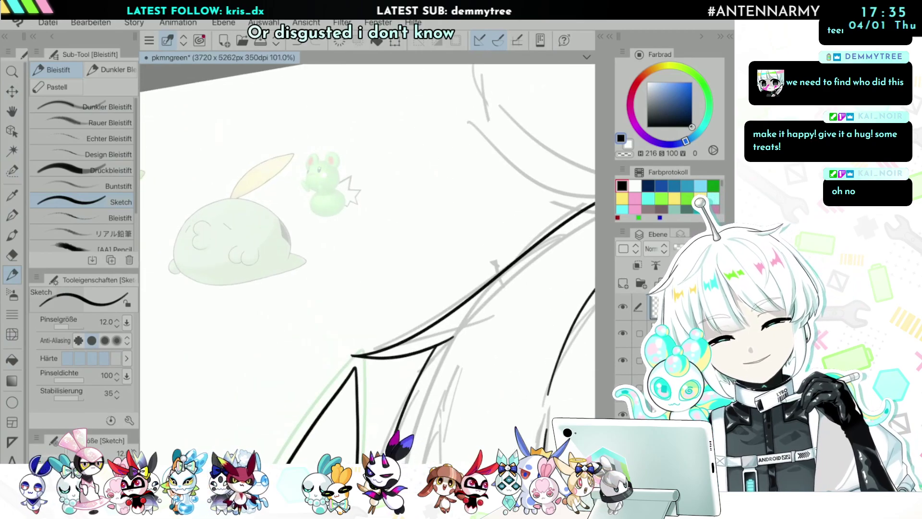
pyautogui.scroll(3, 331, 192)
pyautogui.scroll(-6, 368, 264)
pyautogui.scroll(-3, 367, 264)
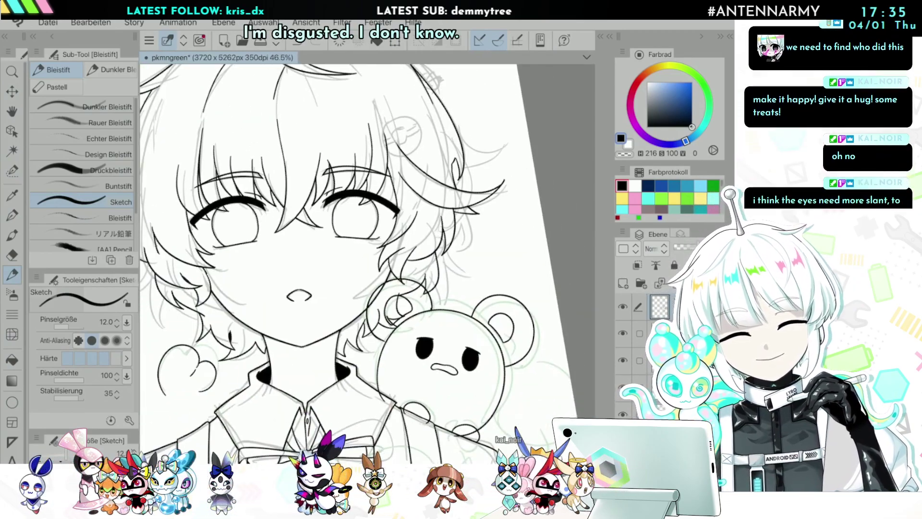
# Step: Erase the outer upper edges of both creature eyes so their tops slant more steeply downward, and check the sadder look
pyautogui.scroll(5, 444, 355)
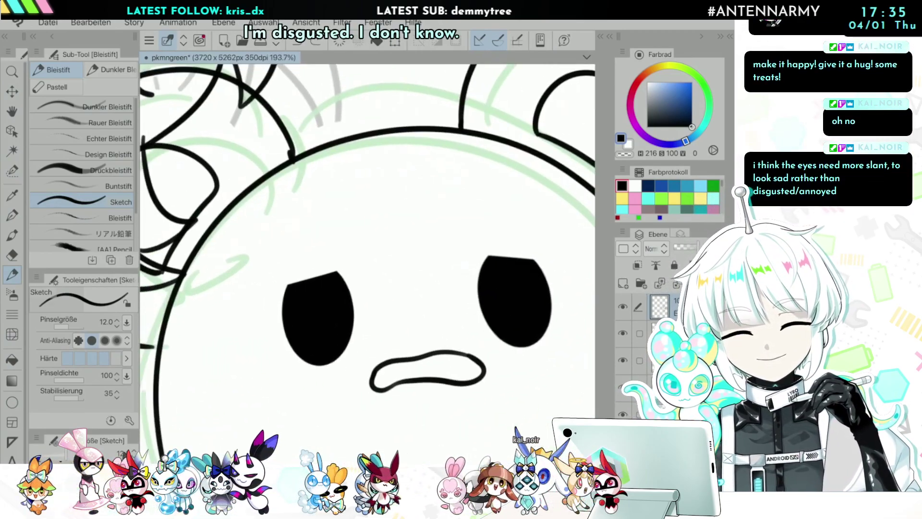
pyautogui.press('e')
pyautogui.moveTo(269, 288); pyautogui.dragTo(339, 271)
pyautogui.scroll(-1, 353, 249)
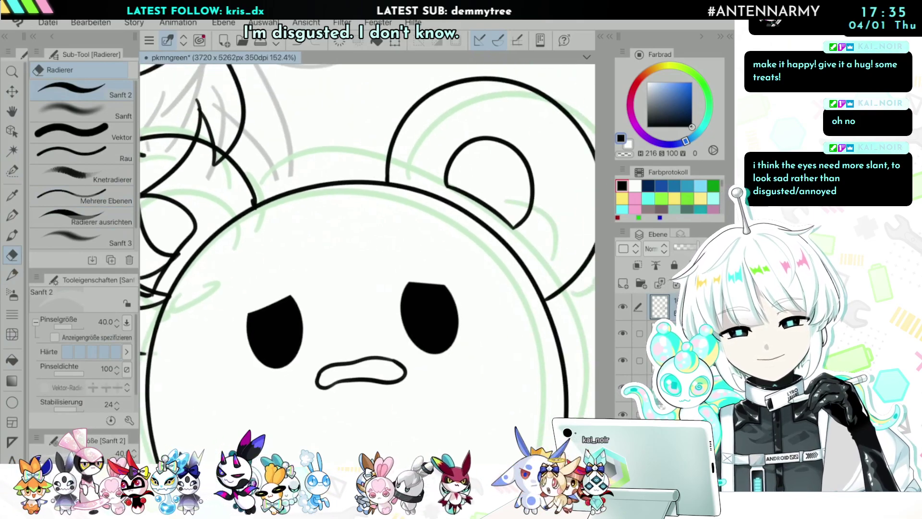
pyautogui.moveTo(408, 275); pyautogui.dragTo(454, 285)
pyautogui.scroll(-4, 368, 240)
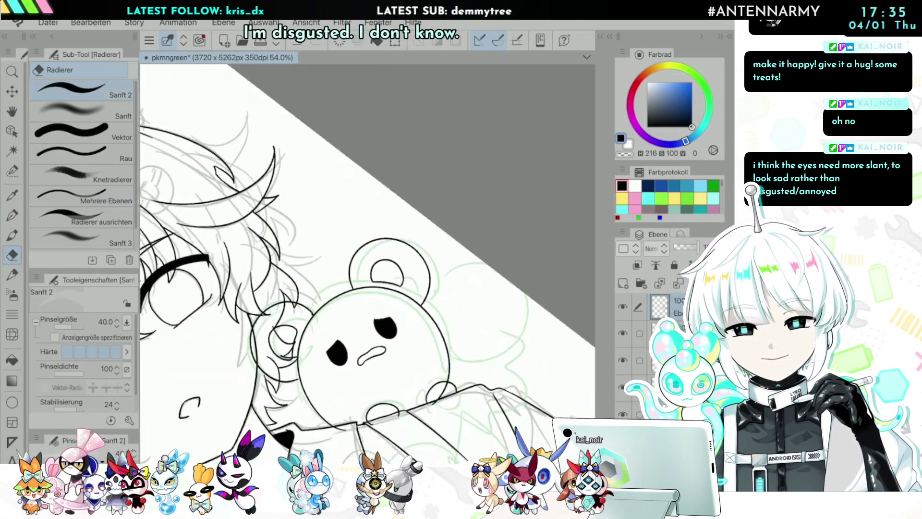
pyautogui.scroll(4, 368, 269)
pyautogui.scroll(2, 367, 264)
pyautogui.moveTo(296, 266); pyautogui.dragTo(244, 327)
pyautogui.scroll(-6, 368, 264)
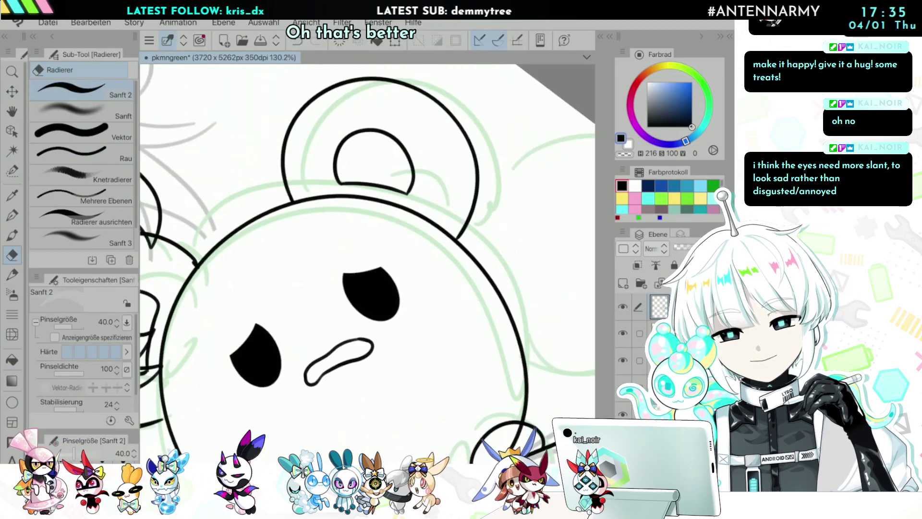
pyautogui.scroll(-4, 368, 264)
pyautogui.scroll(4, 367, 264)
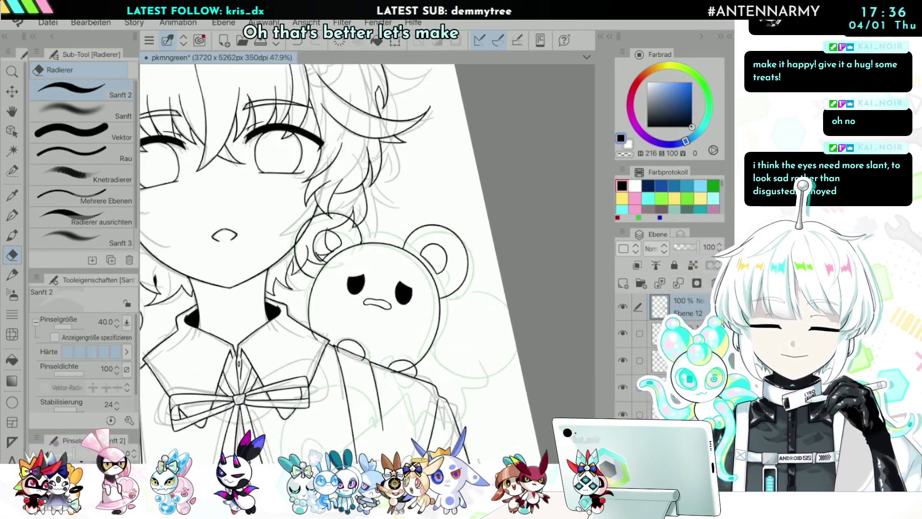
# Step: Erase the creature's wide wavy mouth and draw a smaller, more arched frowning mouth in its place with the Sketch pencil
pyautogui.scroll(-4, 367, 264)
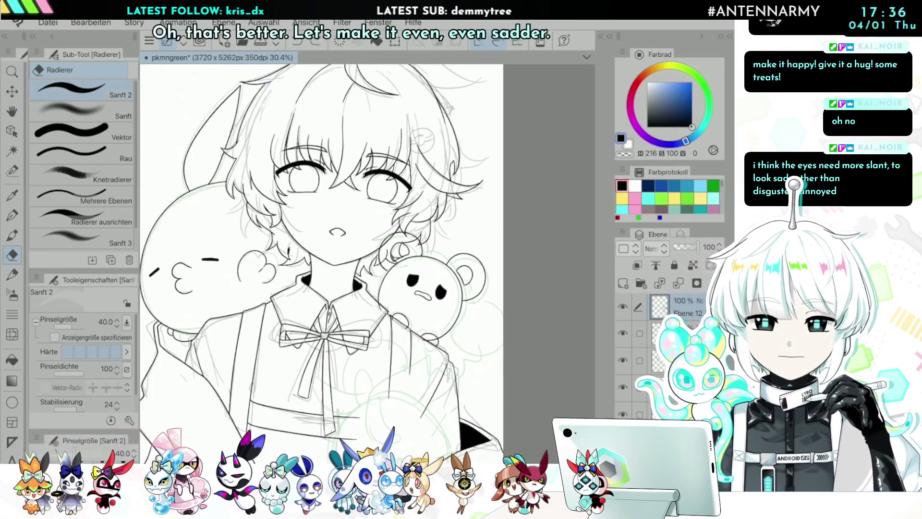
pyautogui.scroll(-1, 368, 264)
pyautogui.scroll(4, 367, 264)
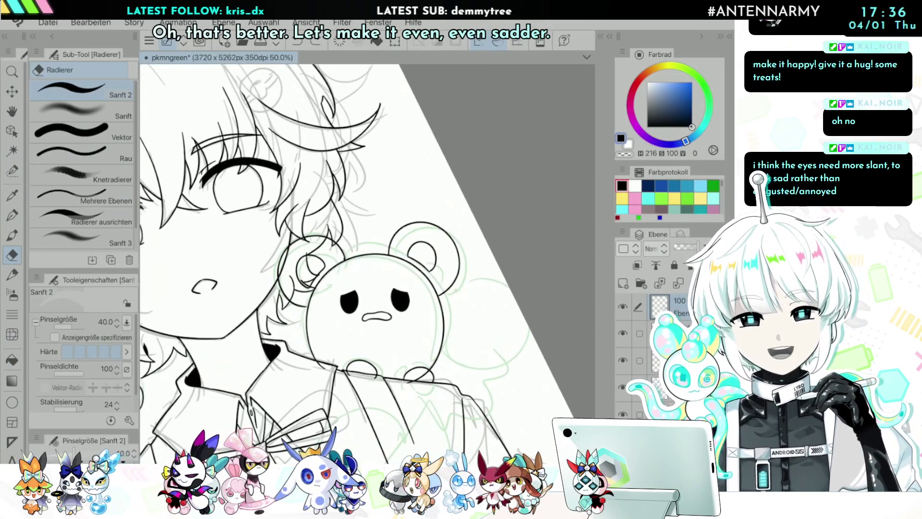
pyautogui.scroll(5, 374, 298)
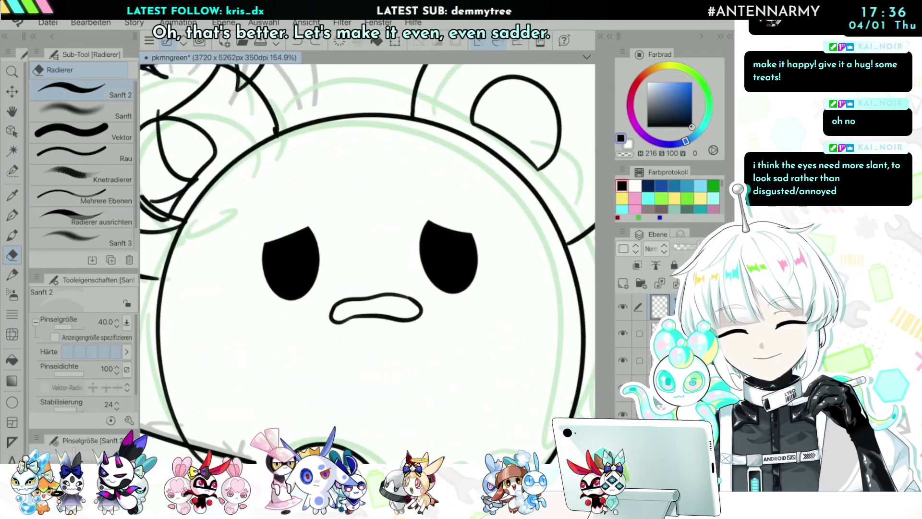
pyautogui.moveTo(380, 300); pyautogui.dragTo(410, 303)
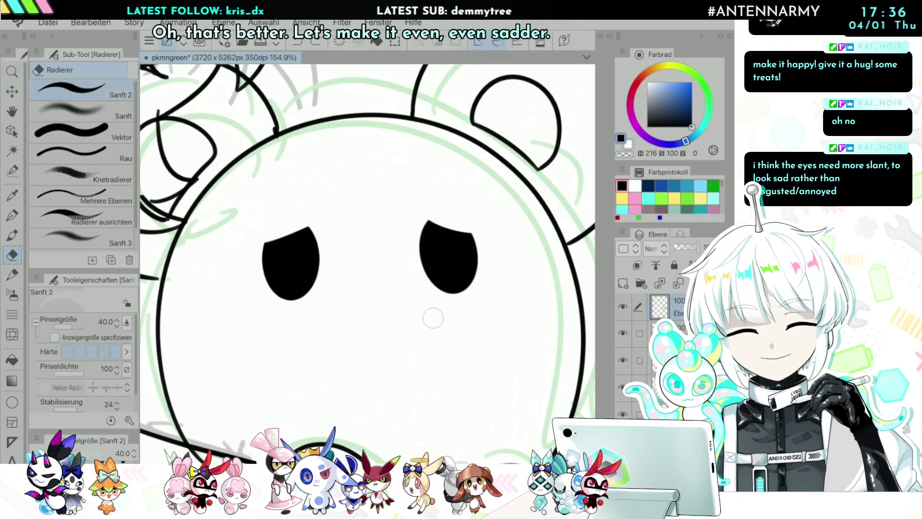
pyautogui.press('p')
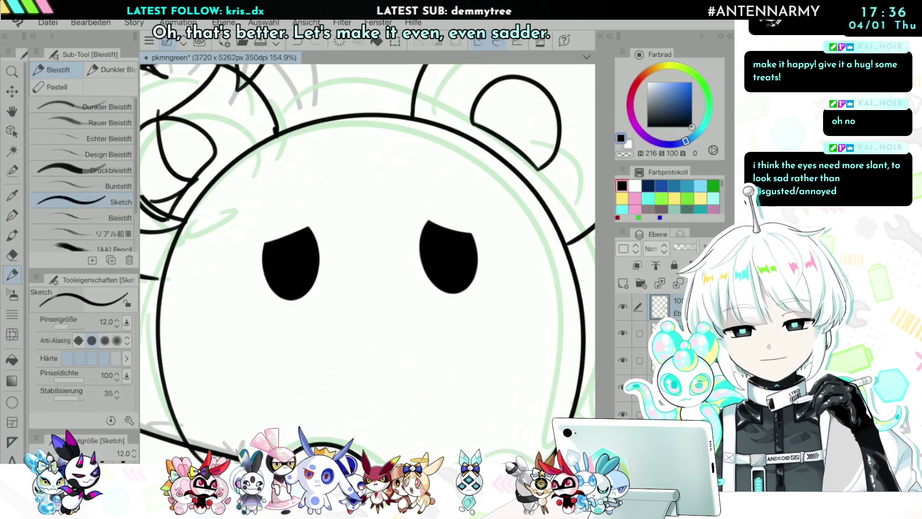
pyautogui.moveTo(335, 309); pyautogui.dragTo(356, 297)
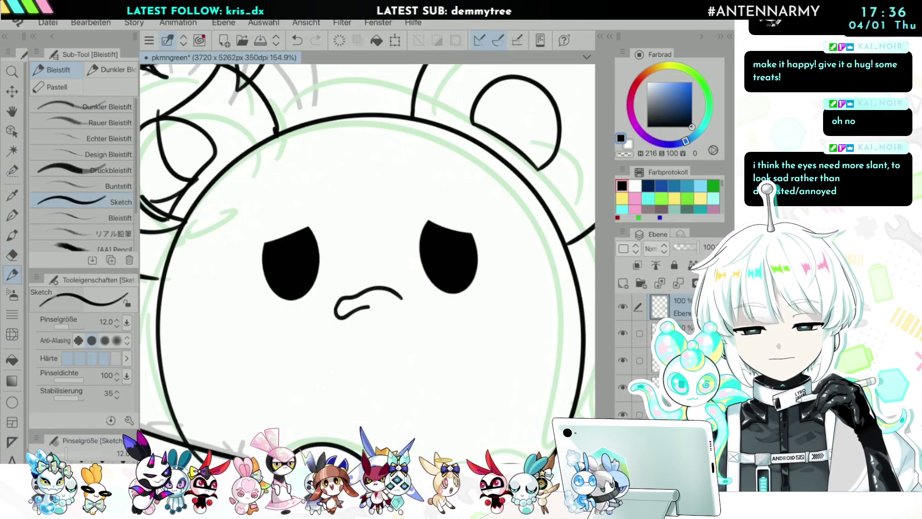
pyautogui.hotkey('ctrl', '0')
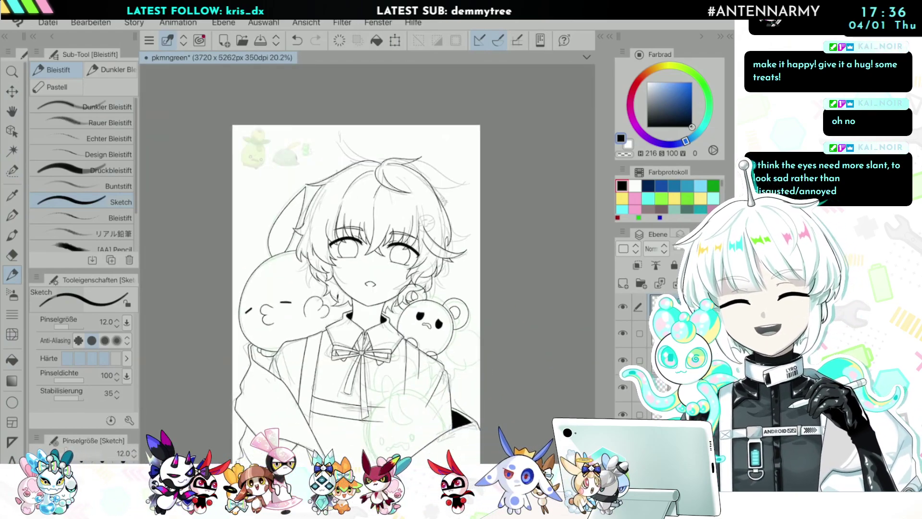
# Step: Compare the face with the reference, undo the mouth strokes and redraw the mouth as a small closed frown between the eyes
pyautogui.scroll(5, 363, 231)
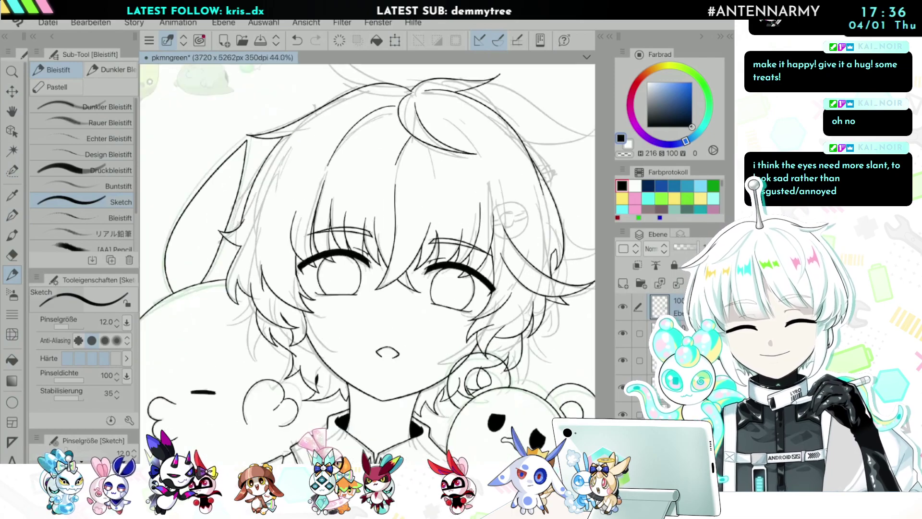
pyautogui.scroll(5, 367, 240)
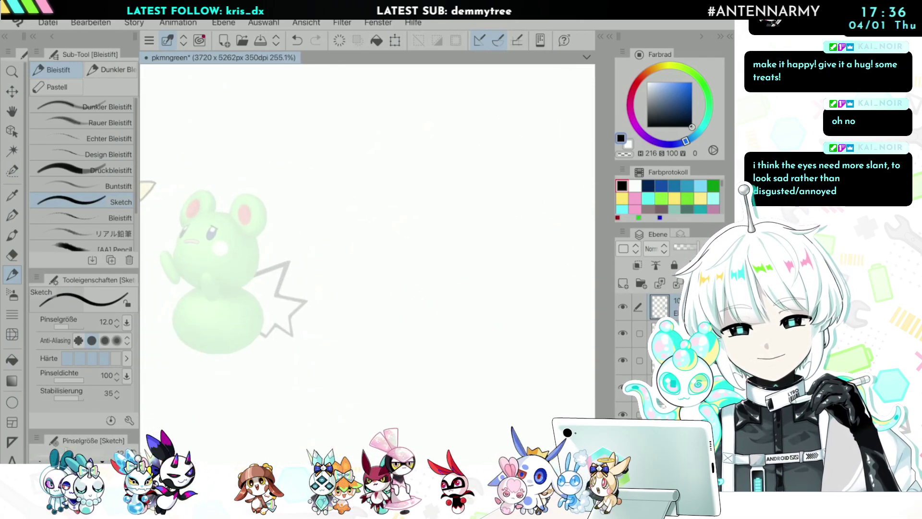
pyautogui.scroll(-10, 367, 241)
pyautogui.scroll(8, 391, 300)
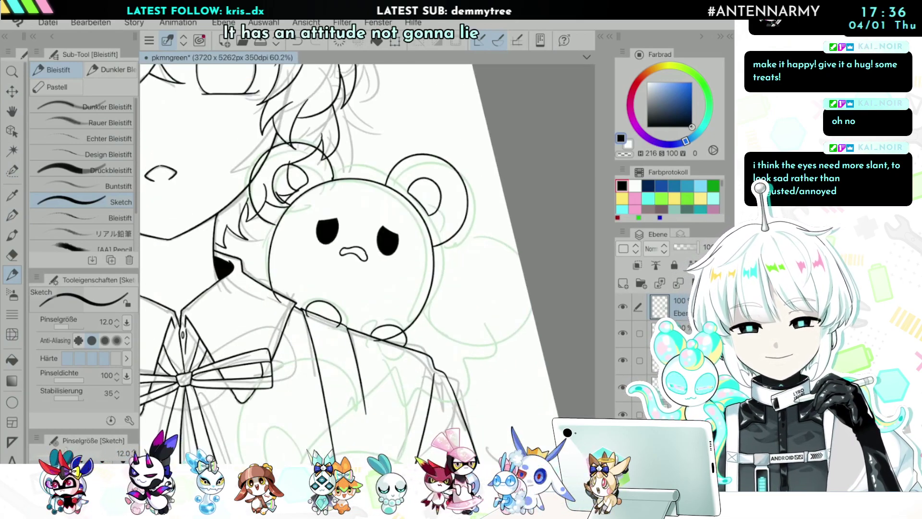
pyautogui.moveTo(236, 328)
pyautogui.mouseDown()
pyautogui.moveTo(301, 307)
pyautogui.moveTo(236, 325)
pyautogui.moveTo(270, 305)
pyautogui.moveTo(291, 312)
pyautogui.mouseUp()
pyautogui.hotkey('ctrl', 'z')
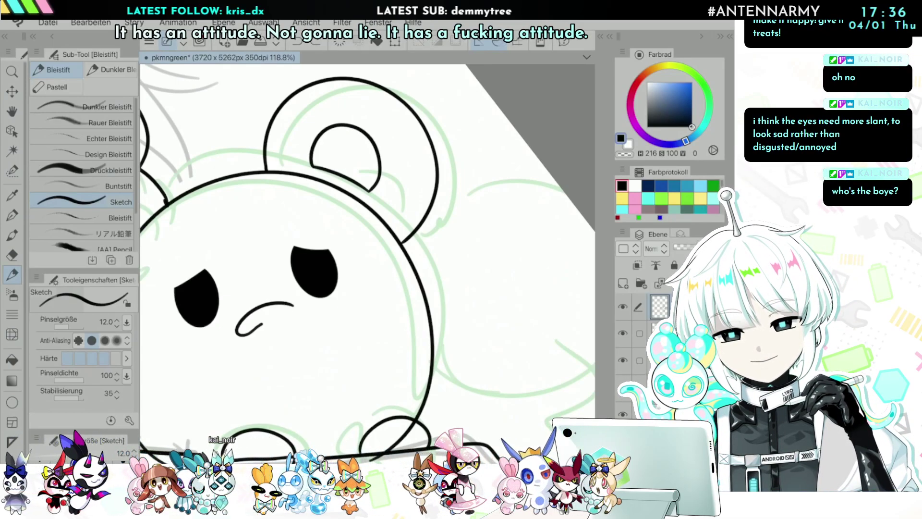
pyautogui.hotkey('ctrl', 'z')
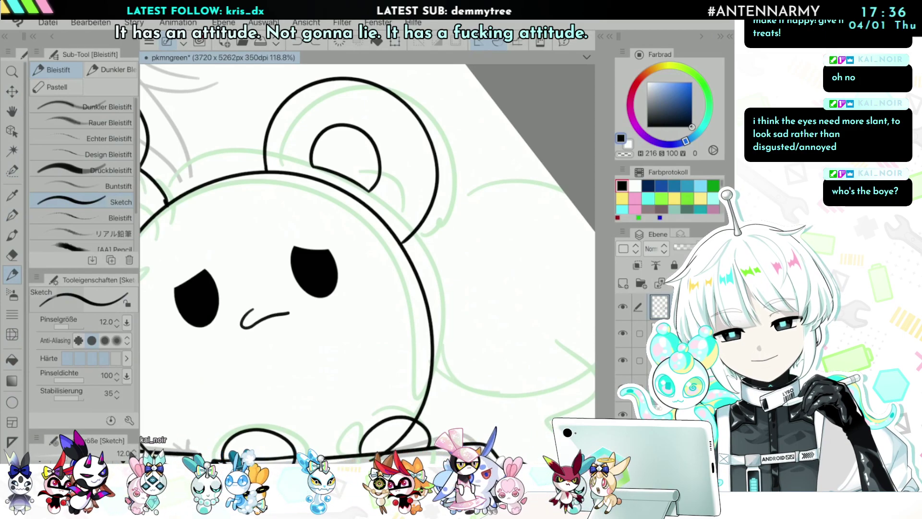
pyautogui.scroll(-10, 367, 240)
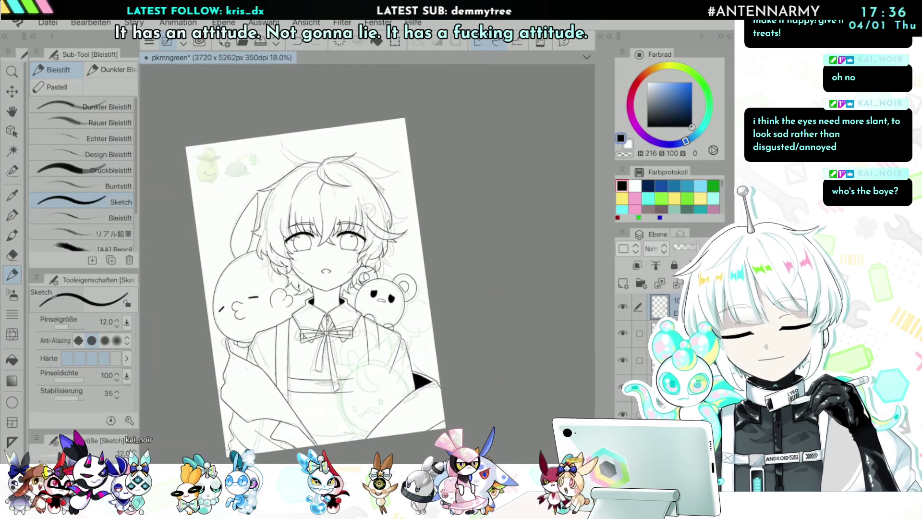
pyautogui.scroll(8, 404, 302)
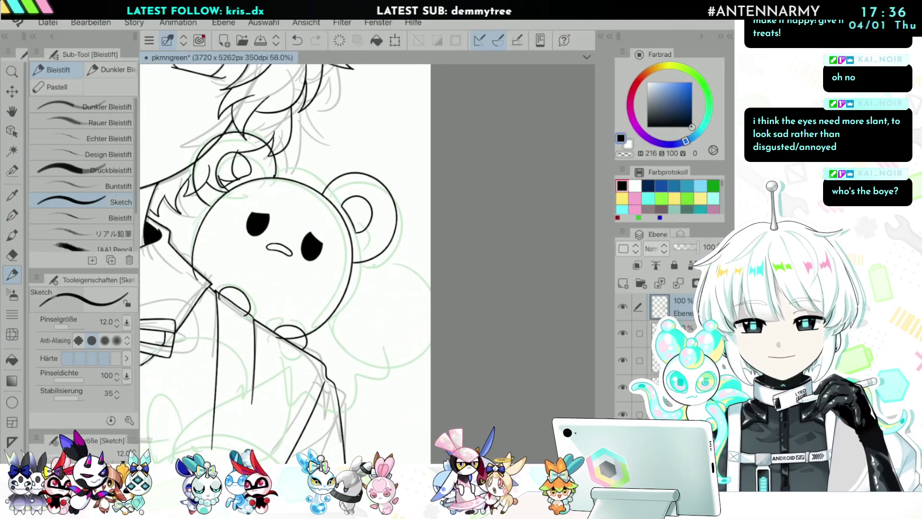
# Step: Set the Ellipse shape tool to outline only with brush size 12 and try out circles over the sketched ball beside the creature
pyautogui.press('u')
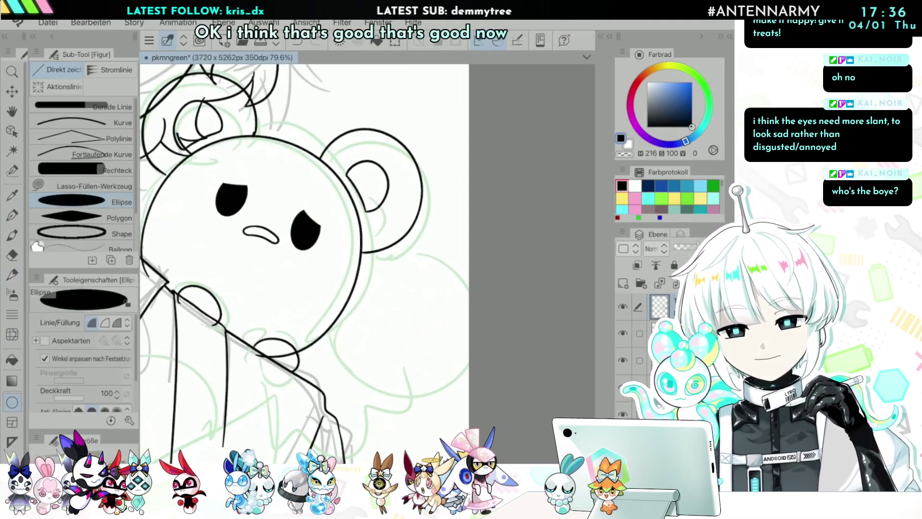
pyautogui.click(104, 323)
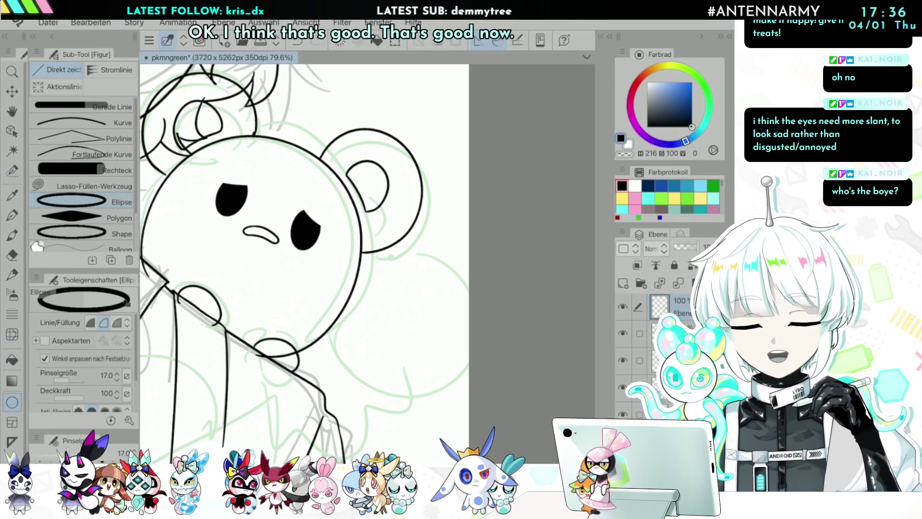
pyautogui.hotkey('ctrl', '0')
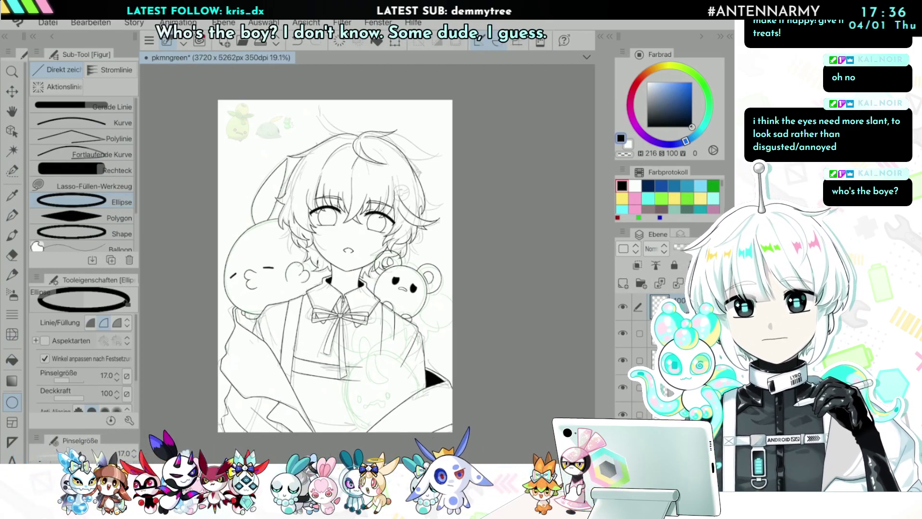
pyautogui.scroll(5, 367, 264)
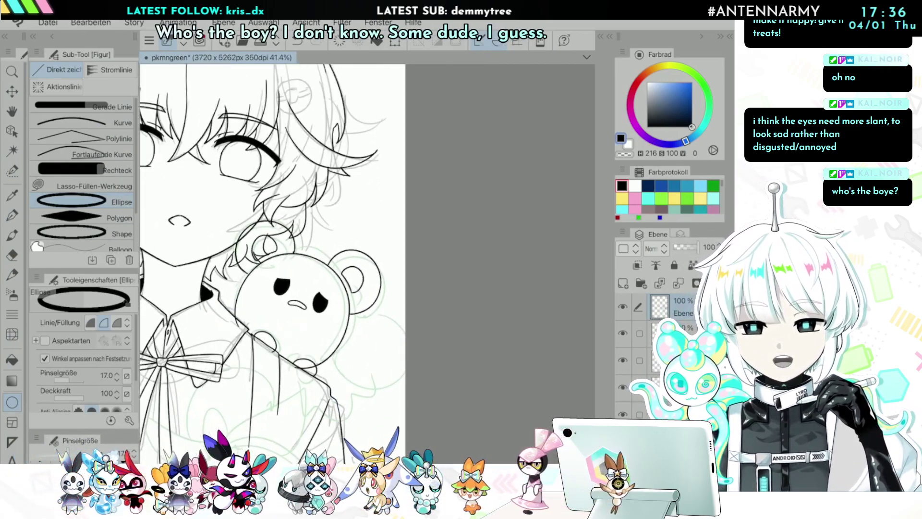
pyautogui.moveTo(136, 350); pyautogui.dragTo(137, 350)
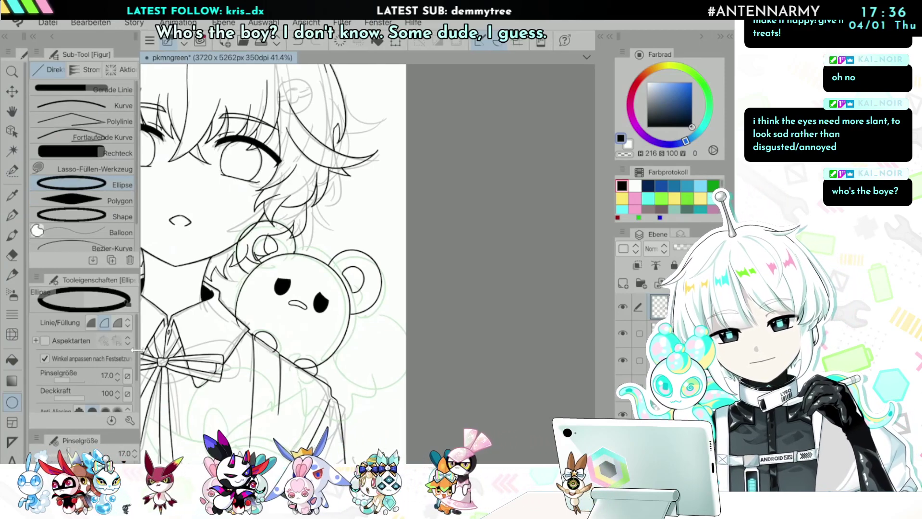
pyautogui.scroll(-2, 84, 356)
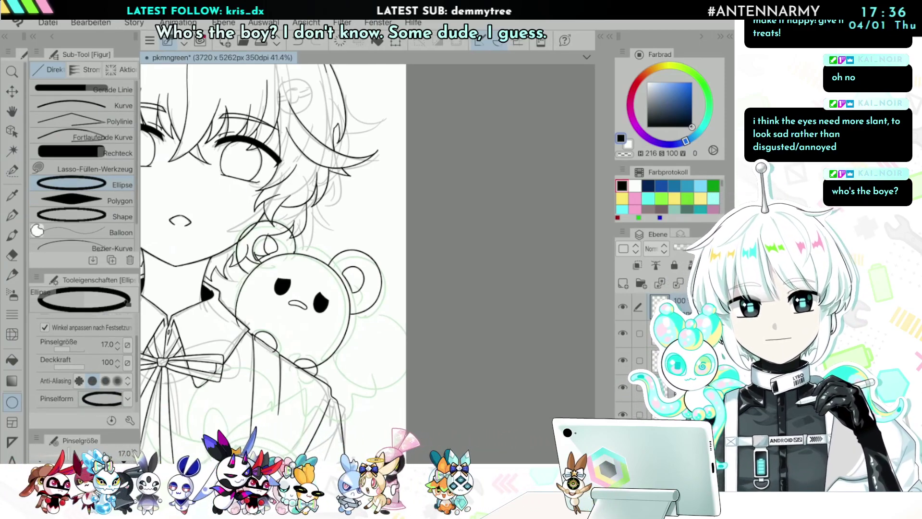
pyautogui.moveTo(347, 255); pyautogui.dragTo(387, 296)
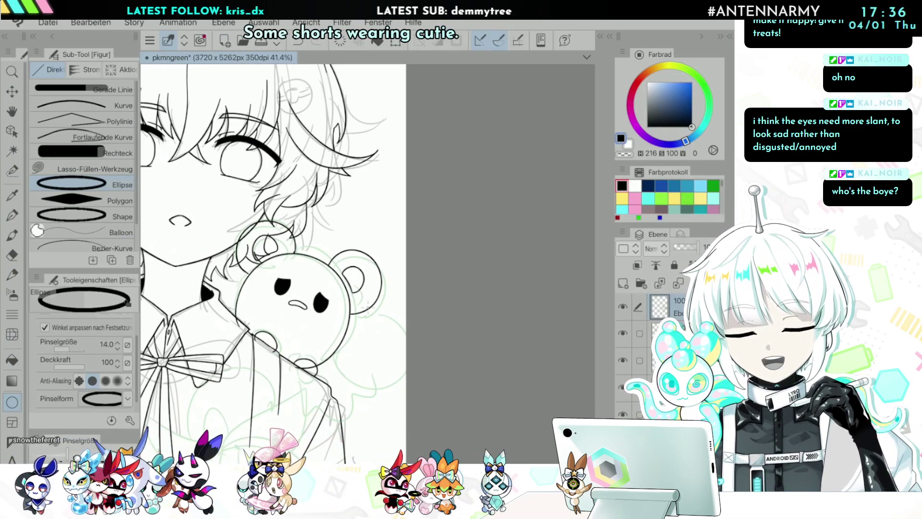
pyautogui.moveTo(326, 305); pyautogui.dragTo(412, 392)
pyautogui.scroll(-4, 412, 392)
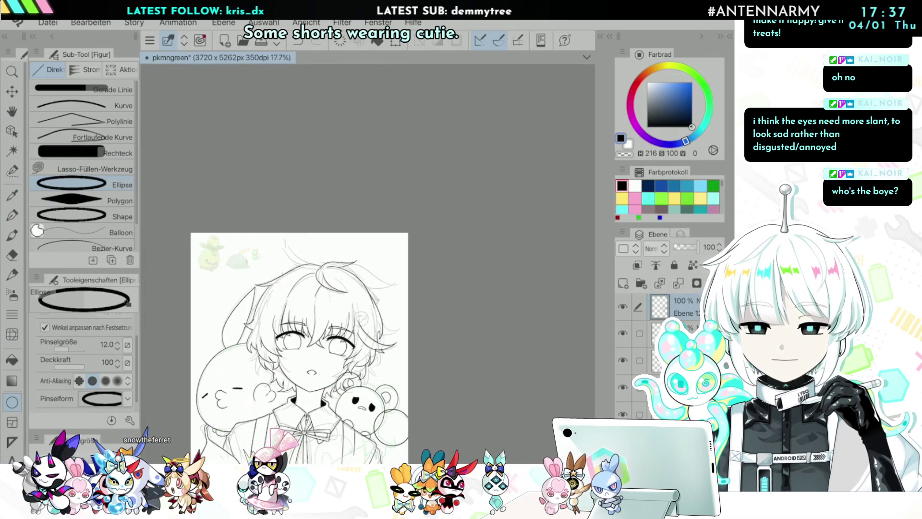
# Step: Draw a large circle for the ball behind the round-eared creature, undoing the first circle and redrawing it slightly larger
pyautogui.scroll(6, 250, 233)
pyautogui.scroll(-6, 293, 227)
pyautogui.scroll(5, 426, 402)
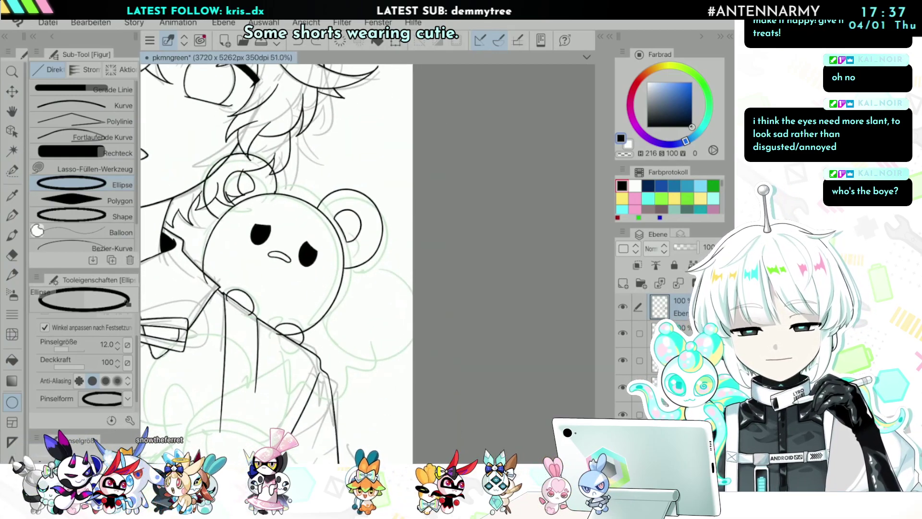
pyautogui.moveTo(316, 254); pyautogui.dragTo(435, 374)
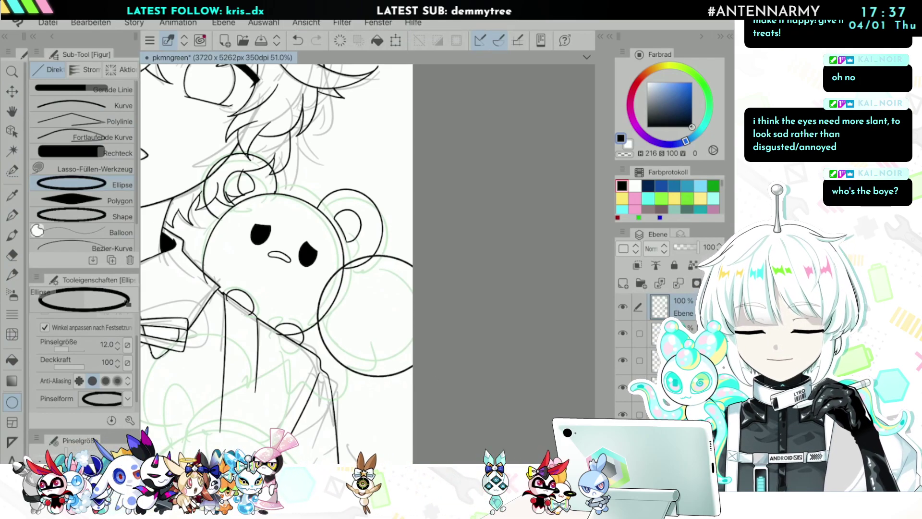
pyautogui.press('[')
pyautogui.hotkey('ctrl', 'z')
pyautogui.moveTo(314, 258); pyautogui.dragTo(439, 384)
# Step: Erase the ball outline where it overlaps the creature's head and ear, and the head line running through its foot
pyautogui.scroll(4, 363, 285)
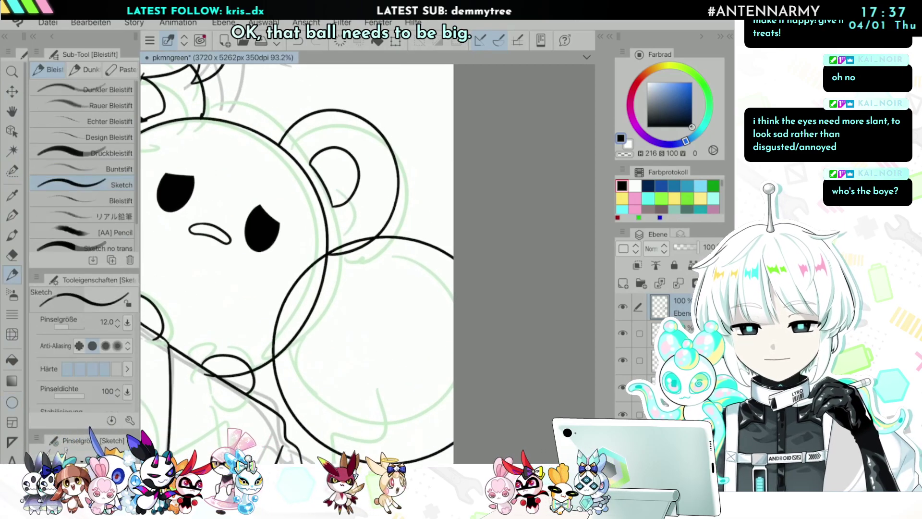
pyautogui.press('e')
pyautogui.scroll(3, 408, 233)
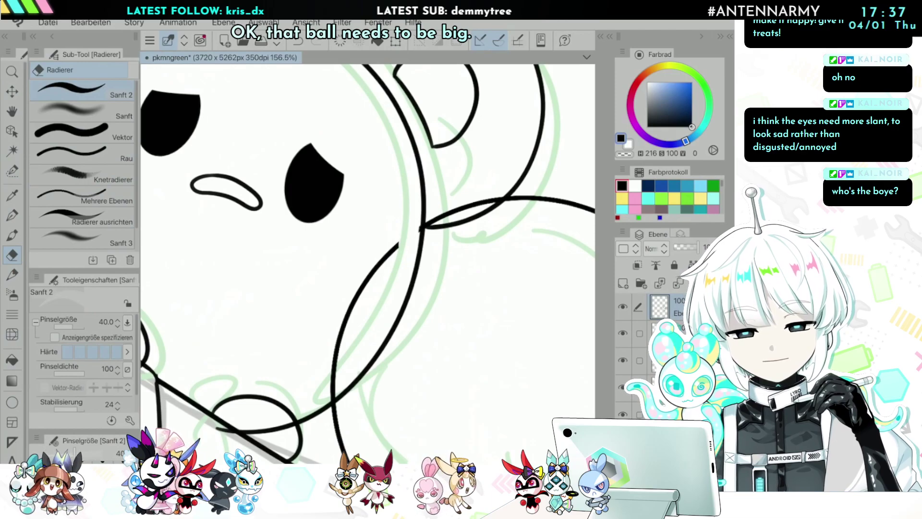
pyautogui.moveTo(406, 237)
pyautogui.mouseDown()
pyautogui.moveTo(339, 340)
pyautogui.moveTo(331, 387)
pyautogui.mouseUp()
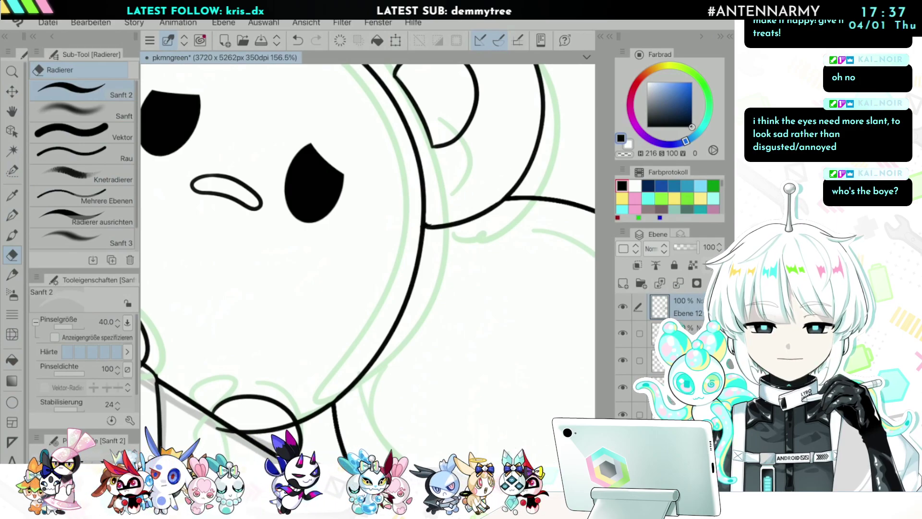
pyautogui.scroll(-5, 367, 240)
pyautogui.scroll(5, 368, 240)
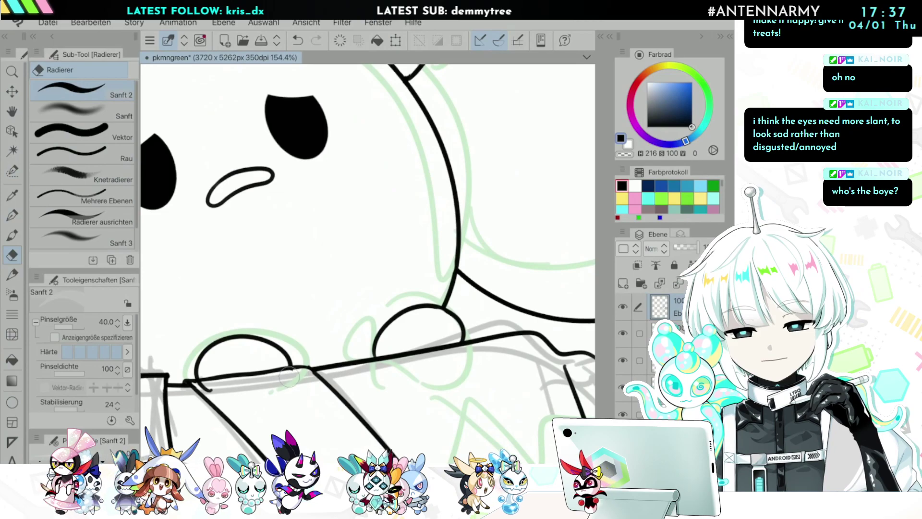
pyautogui.scroll(-5, 205, 390)
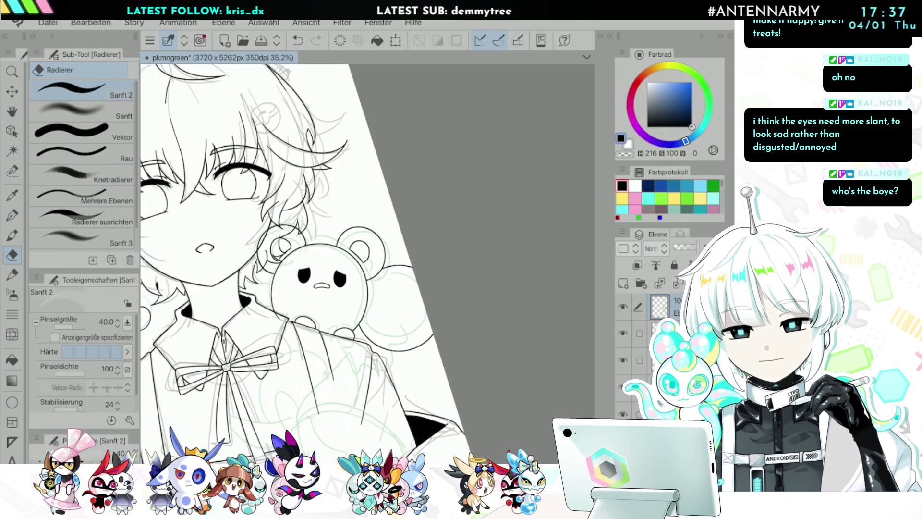
pyautogui.scroll(5, 150, 256)
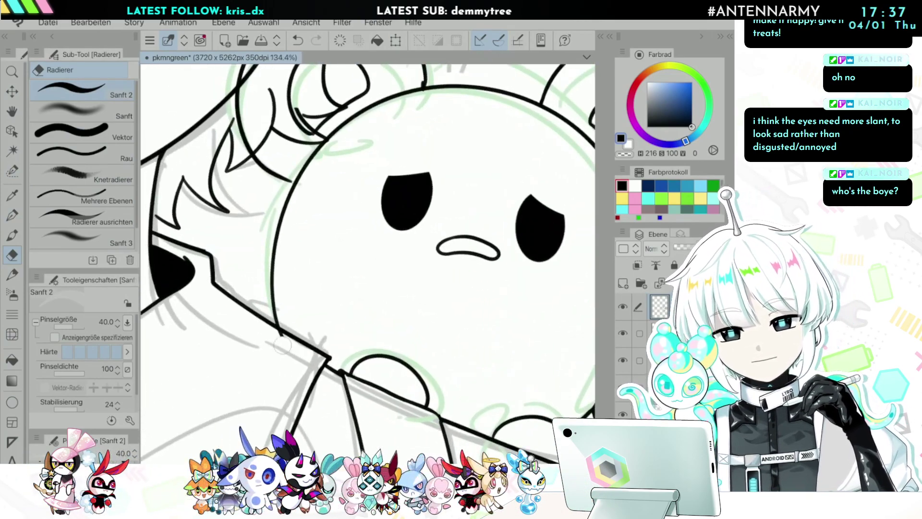
pyautogui.scroll(-8, 291, 349)
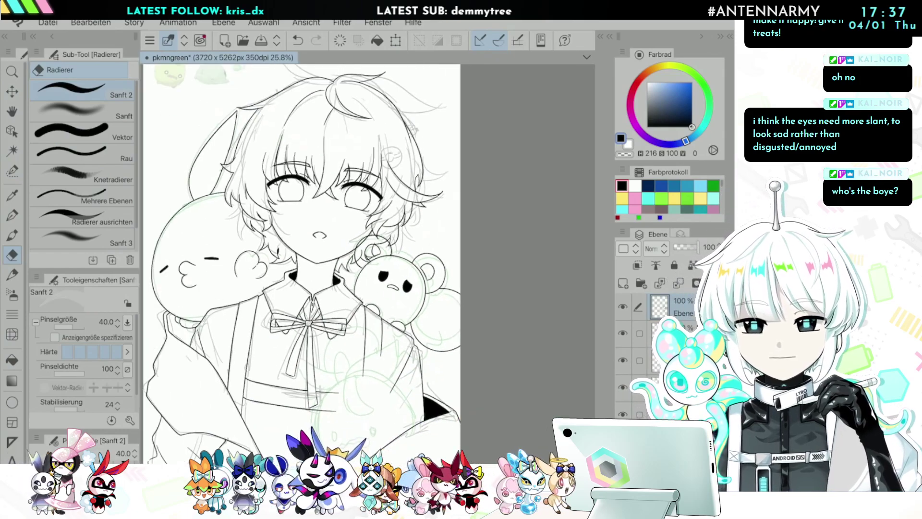
pyautogui.scroll(6, 439, 346)
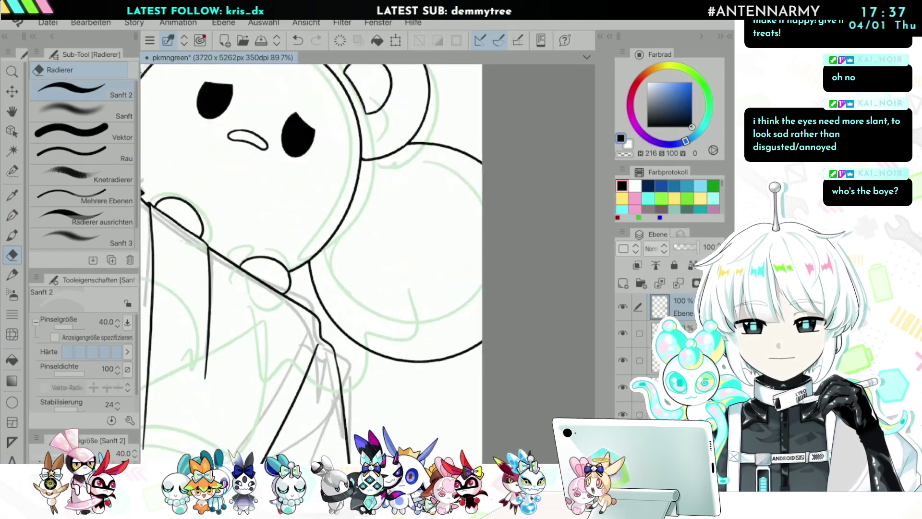
# Step: Draw a thick black zigzag below the ball beside the sleeve with the Sketch pencil at size 25, undoing the first attempt
pyautogui.press('p')
pyautogui.scroll(-8, 392, 358)
pyautogui.scroll(7, 255, 157)
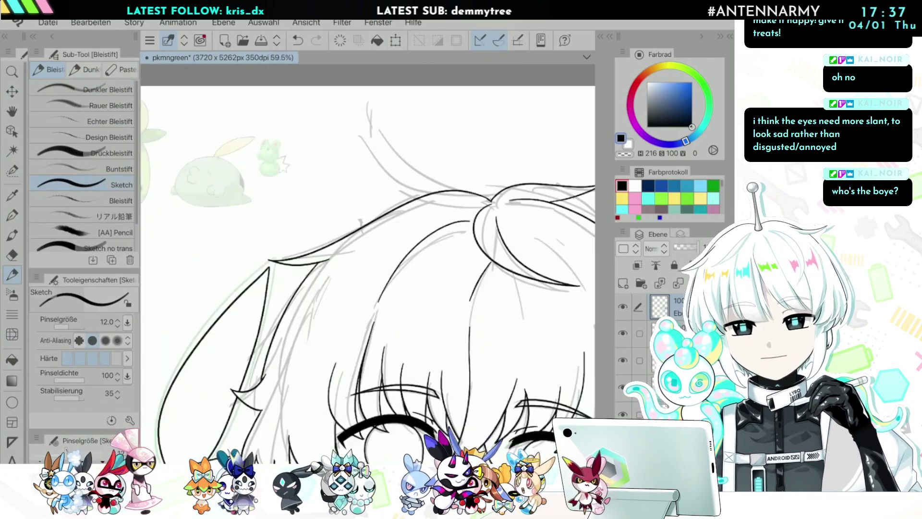
pyautogui.scroll(-7, 329, 208)
pyautogui.scroll(6, 473, 437)
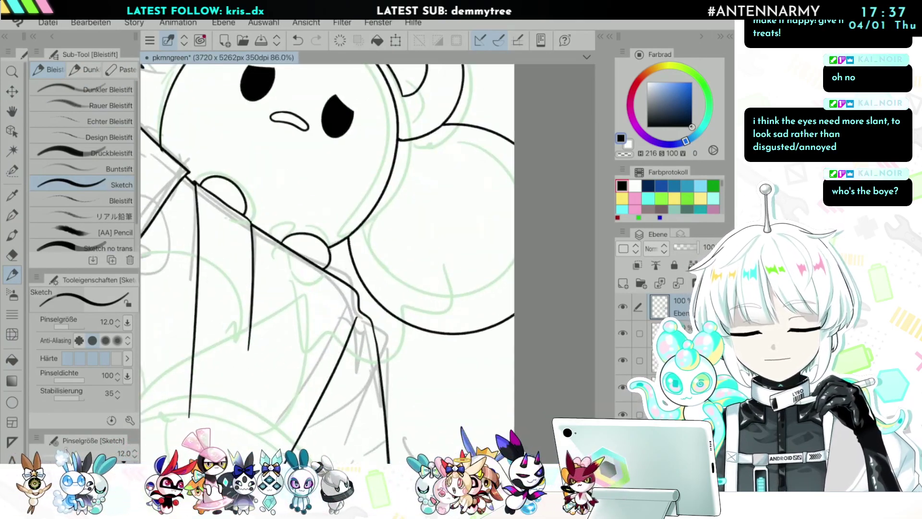
pyautogui.press(']')
pyautogui.press(']')
pyautogui.press(']')
pyautogui.press(']')
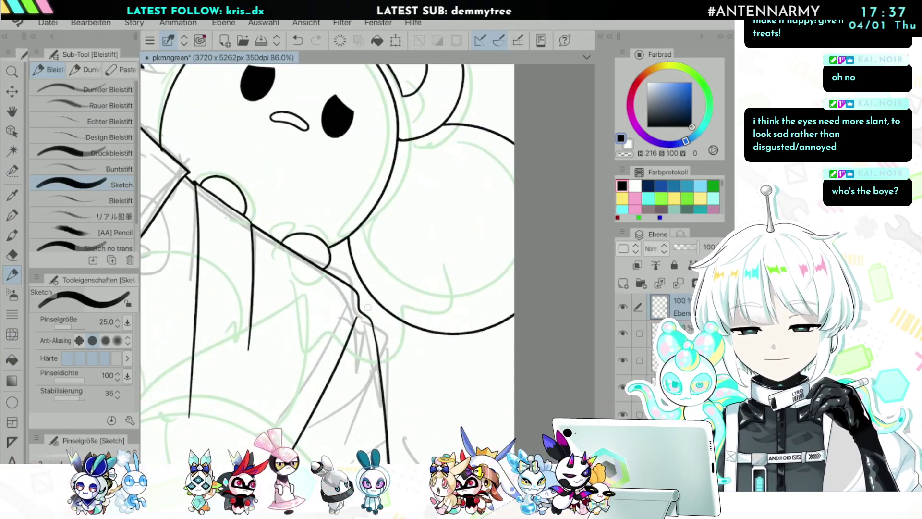
pyautogui.hotkey('ctrl', 'z')
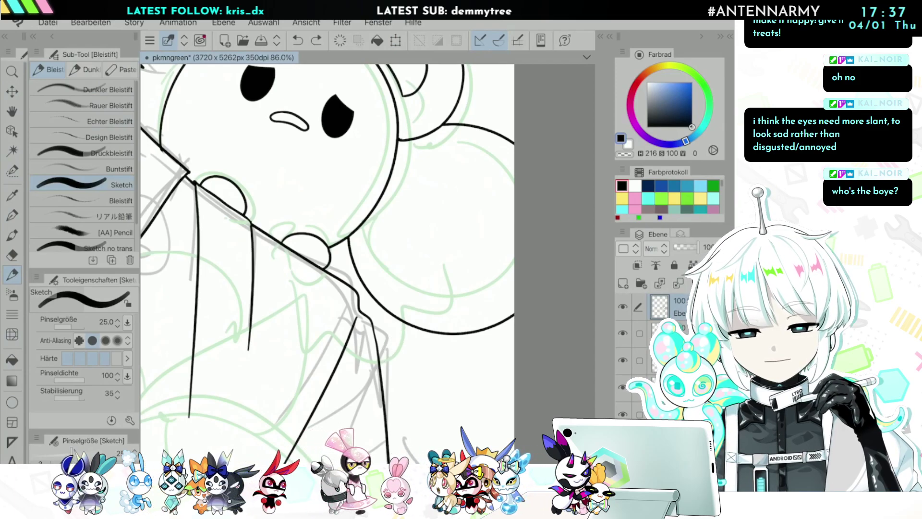
pyautogui.scroll(-3, 298, 317)
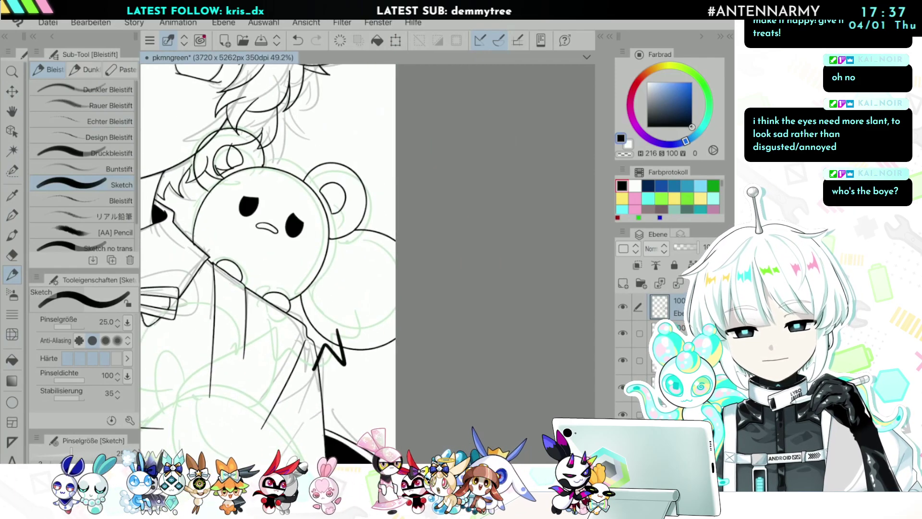
# Step: Erase the part of the thick zigzag that extends into the ball and check the whole figure
pyautogui.scroll(4, 298, 321)
pyautogui.press('e')
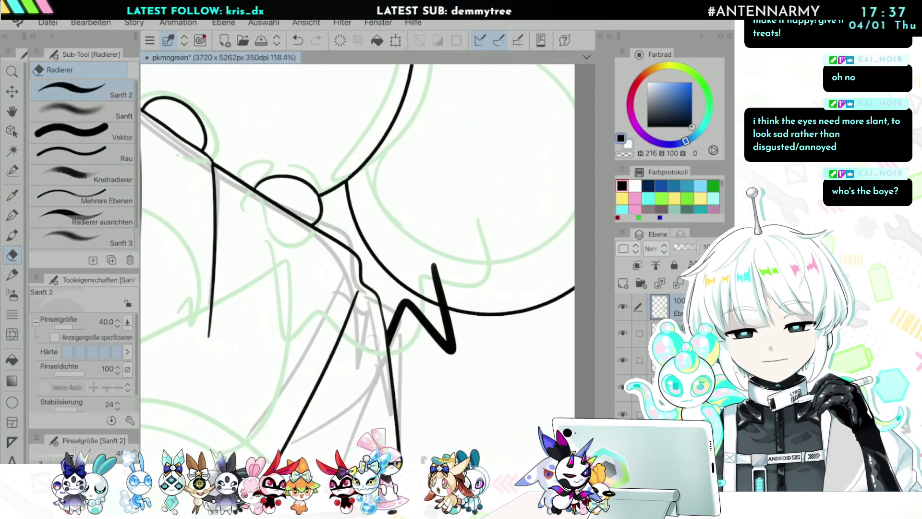
pyautogui.moveTo(432, 293); pyautogui.dragTo(447, 299)
pyautogui.moveTo(434, 265); pyautogui.dragTo(440, 284)
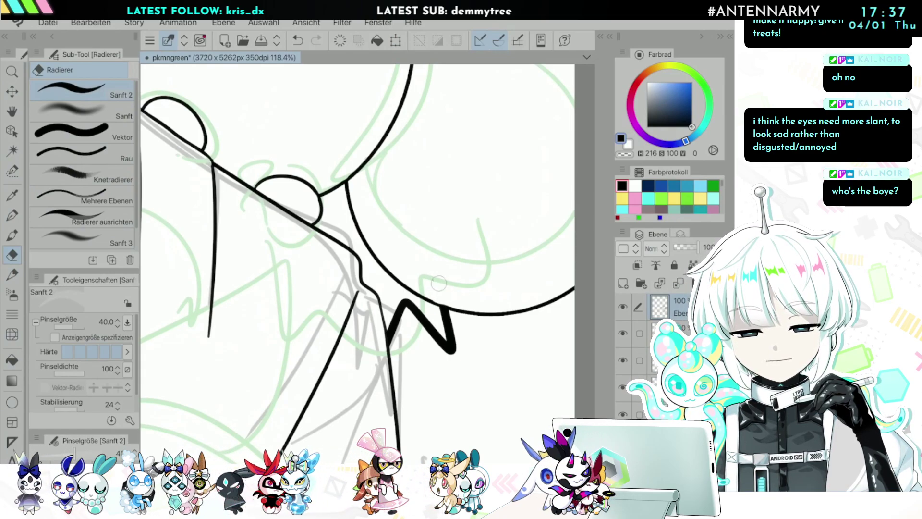
pyautogui.scroll(-10, 375, 330)
pyautogui.scroll(3, 264, 223)
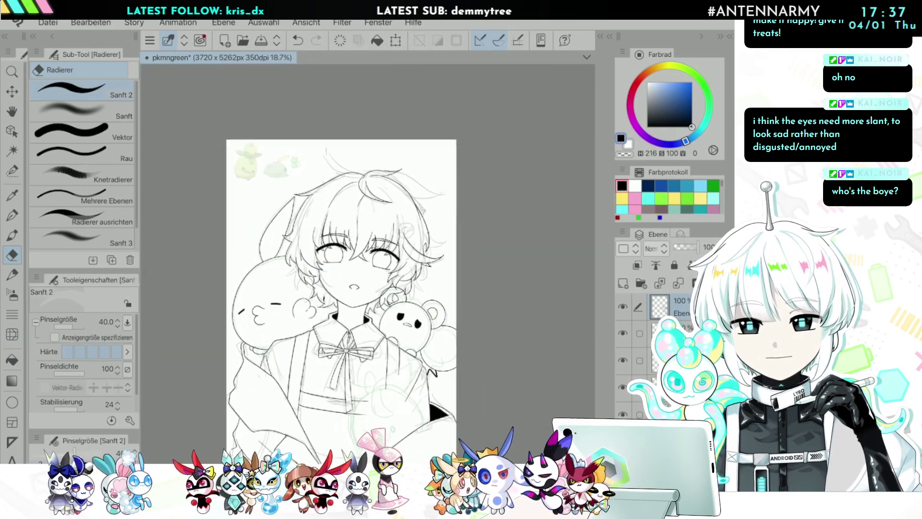
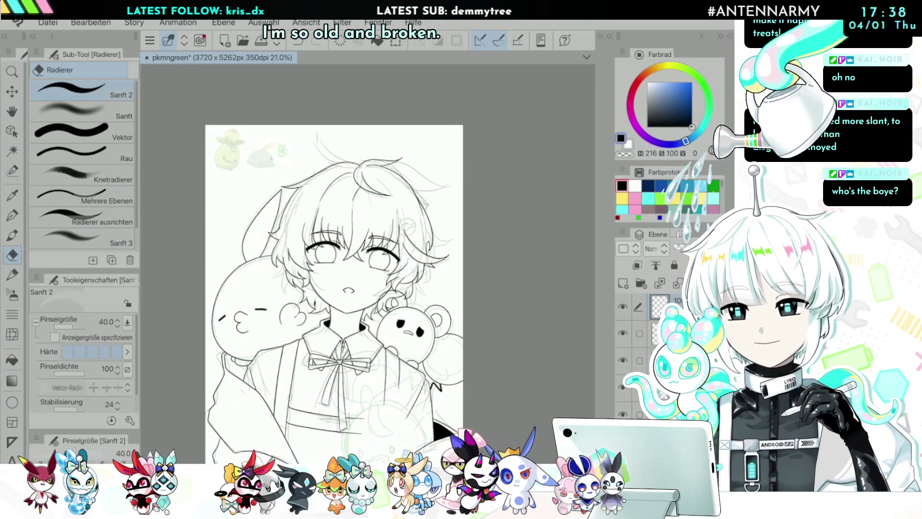
# Step: Collapse the colour and layer palettes to widen the canvas, and compare the faded reference pictures with the sketched creature at the chest
pyautogui.scroll(5, 368, 307)
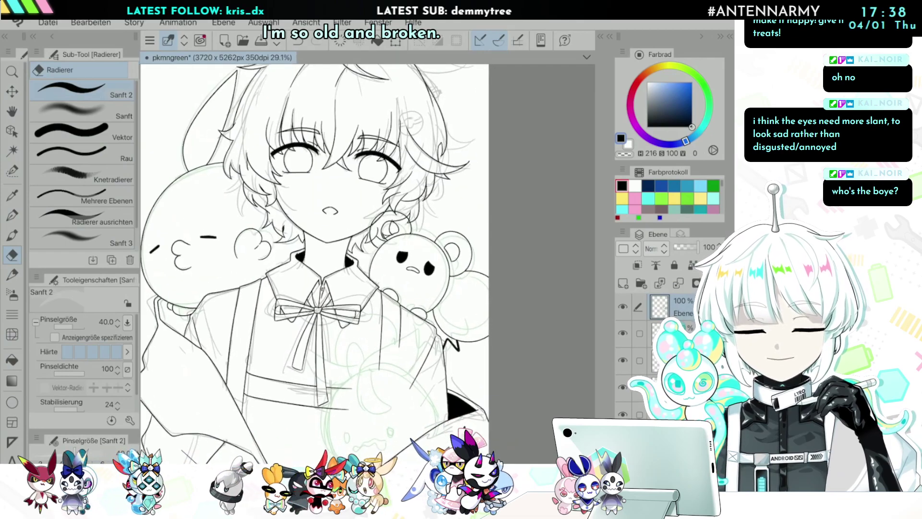
pyautogui.scroll(1, 368, 264)
pyautogui.click(720, 37)
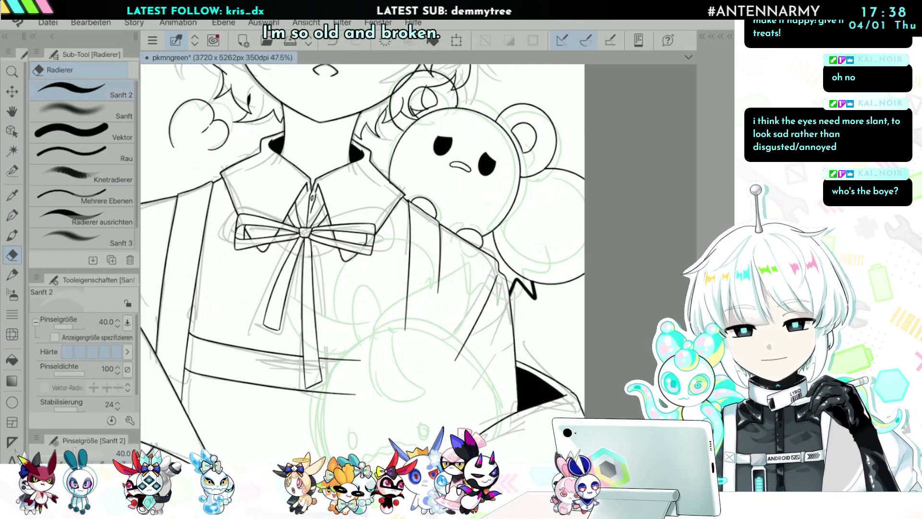
pyautogui.press('p')
pyautogui.scroll(-6, 446, 317)
pyautogui.scroll(8, 375, 217)
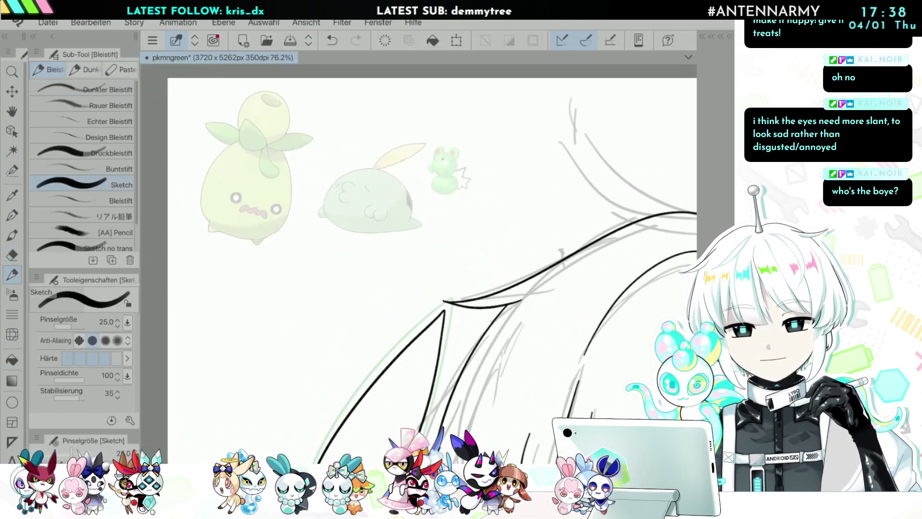
pyautogui.scroll(-7, 383, 211)
pyautogui.scroll(6, 403, 336)
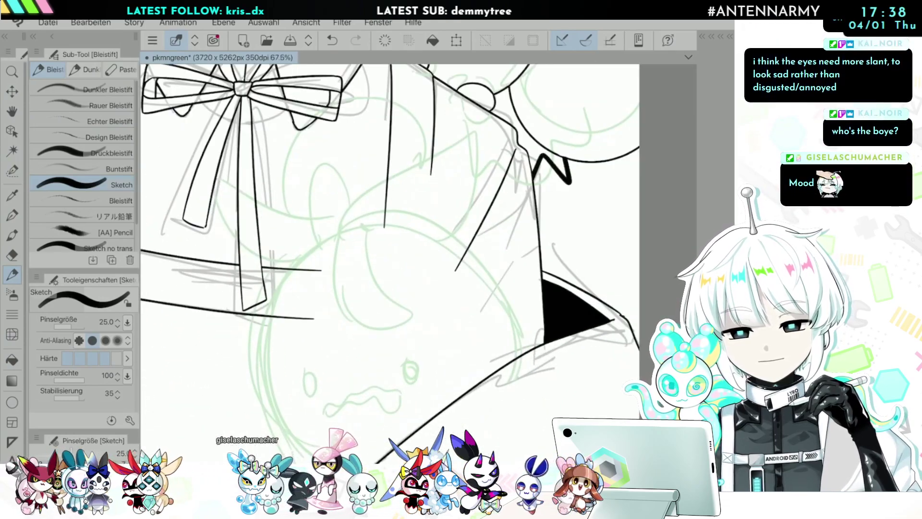
# Step: Undo the last stroke, reduce the Sketch pencil to size 12 and ink the left curve of the chest creature's round body, redrawing it once
pyautogui.hotkey('ctrl', 'z')
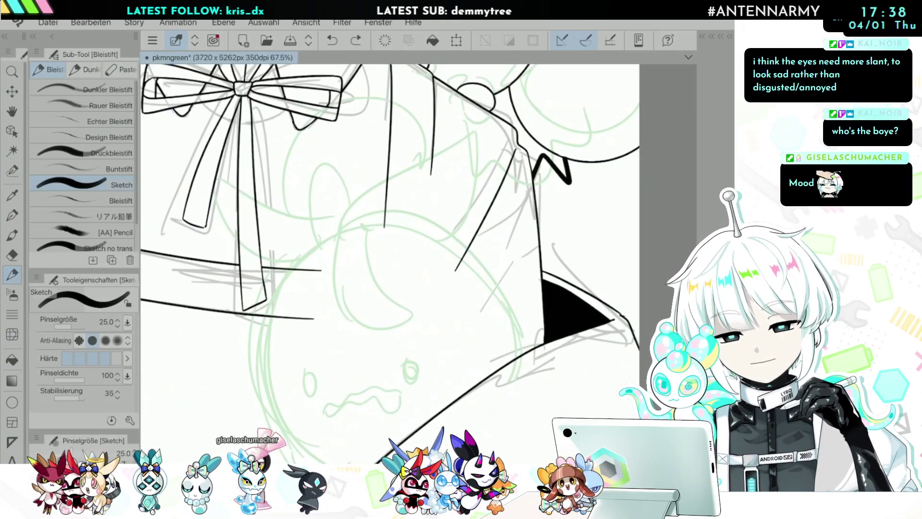
pyautogui.press('[')
pyautogui.press('[')
pyautogui.press('[')
pyautogui.press('[')
pyautogui.moveTo(322, 232); pyautogui.dragTo(261, 414)
pyautogui.hotkey('ctrl', 'z')
pyautogui.moveTo(329, 232)
pyautogui.mouseDown()
pyautogui.moveTo(288, 274)
pyautogui.moveTo(267, 381)
pyautogui.moveTo(286, 457)
pyautogui.mouseUp()
pyautogui.scroll(1, 390, 263)
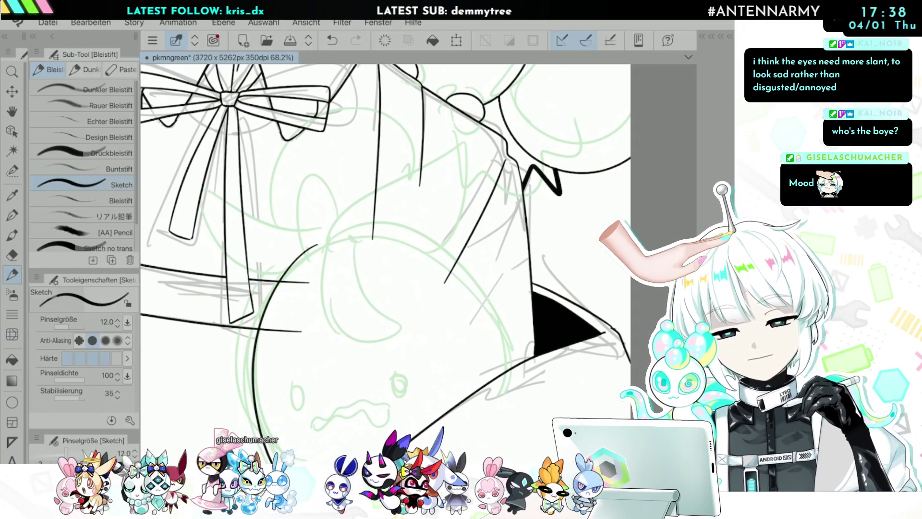
# Step: Ink the chest creature's top and right body curve down to the sleeve, undoing the first stroke and redrawing it
pyautogui.moveTo(333, 235)
pyautogui.mouseDown()
pyautogui.moveTo(388, 223)
pyautogui.moveTo(456, 256)
pyautogui.moveTo(510, 326)
pyautogui.moveTo(518, 372)
pyautogui.mouseUp()
pyautogui.hotkey('ctrl', 'z')
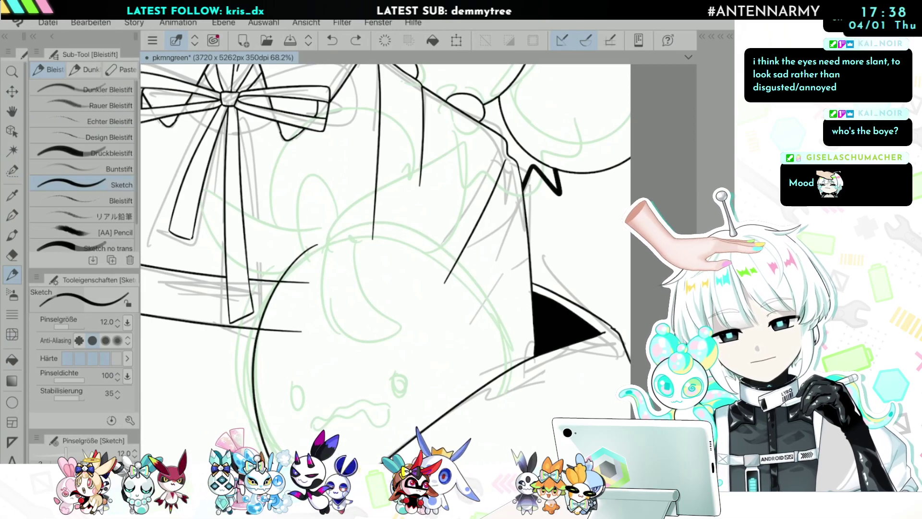
pyautogui.moveTo(334, 235)
pyautogui.mouseDown()
pyautogui.moveTo(399, 237)
pyautogui.moveTo(484, 294)
pyautogui.moveTo(510, 369)
pyautogui.mouseUp()
pyautogui.scroll(-2, 384, 240)
pyautogui.scroll(1, 384, 240)
pyautogui.scroll(1, 375, 311)
pyautogui.scroll(2, 375, 312)
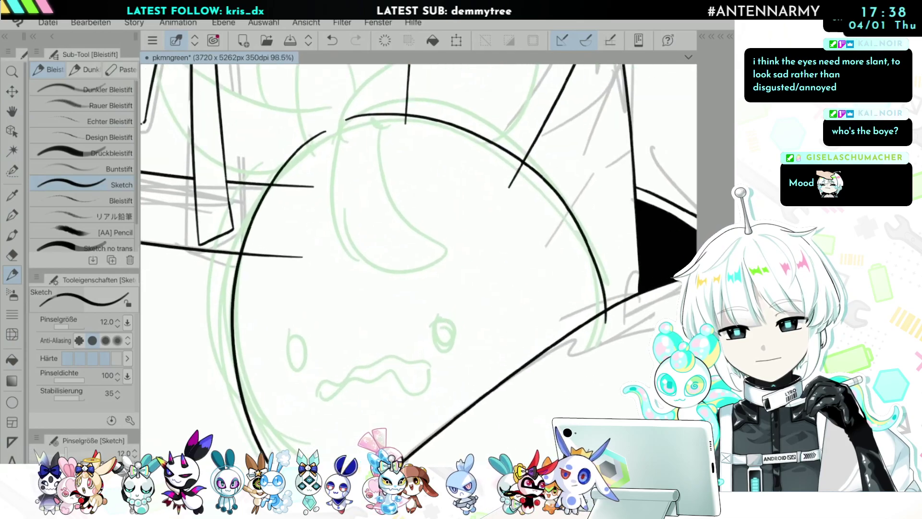
# Step: Try outlined ellipses for the chest creature's two eyes, check them against the whole figure and undo them
pyautogui.press('u')
pyautogui.moveTo(287, 347)
pyautogui.mouseDown()
pyautogui.moveTo(317, 391)
pyautogui.moveTo(312, 382)
pyautogui.mouseUp()
pyautogui.moveTo(423, 316); pyautogui.dragTo(452, 350)
pyautogui.scroll(-8, 451, 352)
pyautogui.scroll(5, 370, 235)
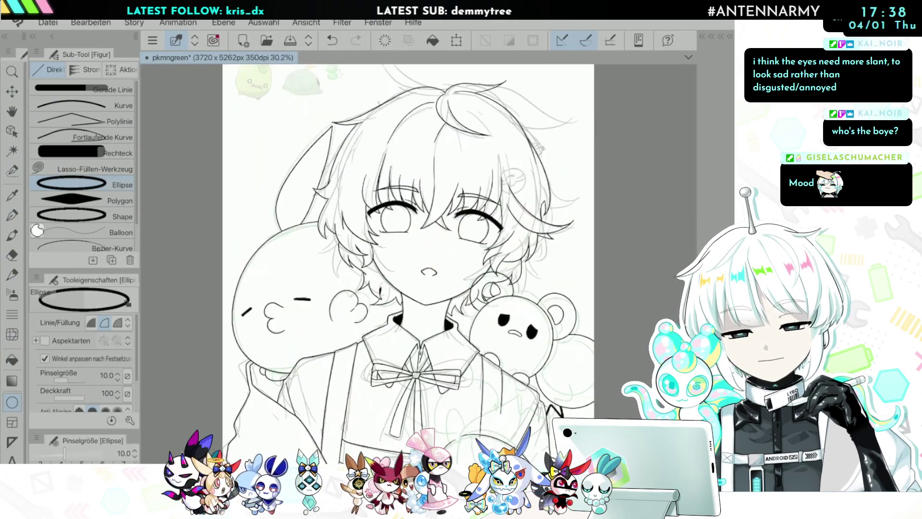
pyautogui.scroll(-5, 418, 264)
pyautogui.scroll(8, 456, 351)
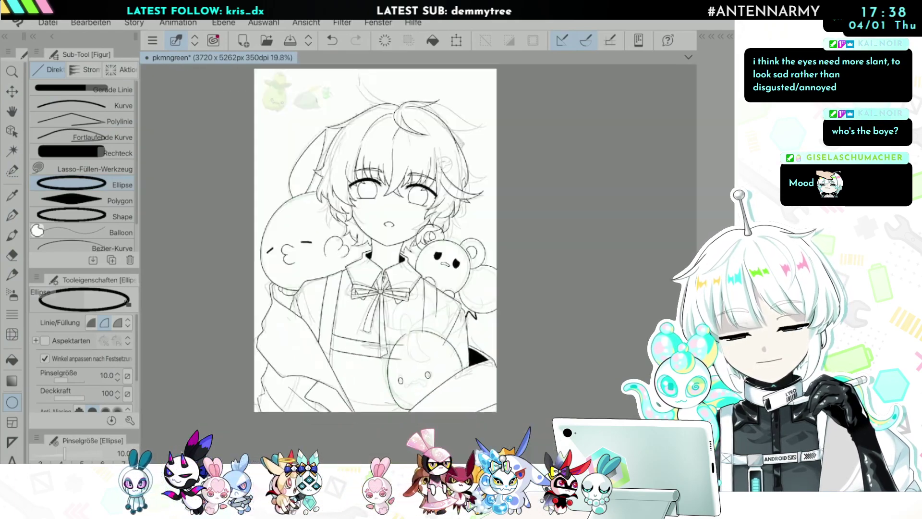
pyautogui.scroll(3, 263, 317)
pyautogui.hotkey('ctrl', 'z')
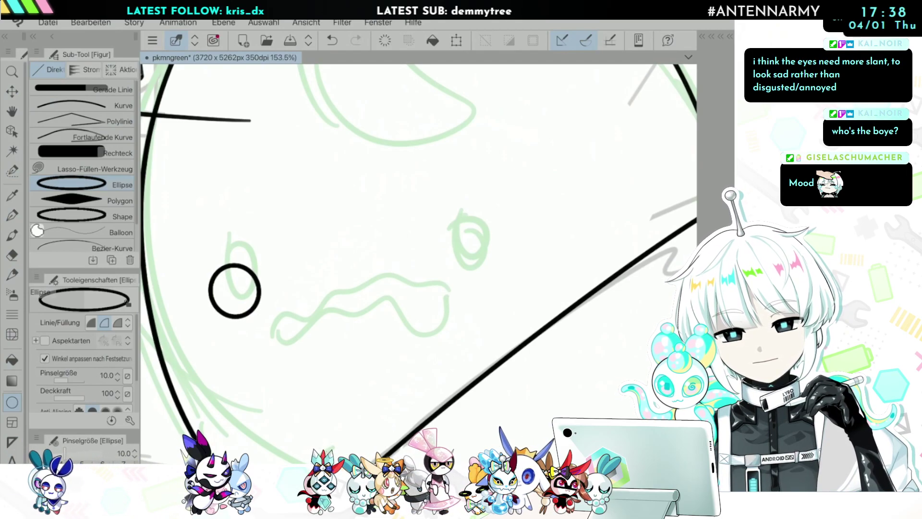
pyautogui.hotkey('ctrl', 'z')
# Step: Switch the Ellipse tool to solid fill and draw two small black eyes over the chest creature's sketched ones
pyautogui.click(92, 323)
pyautogui.moveTo(222, 252); pyautogui.dragTo(267, 300)
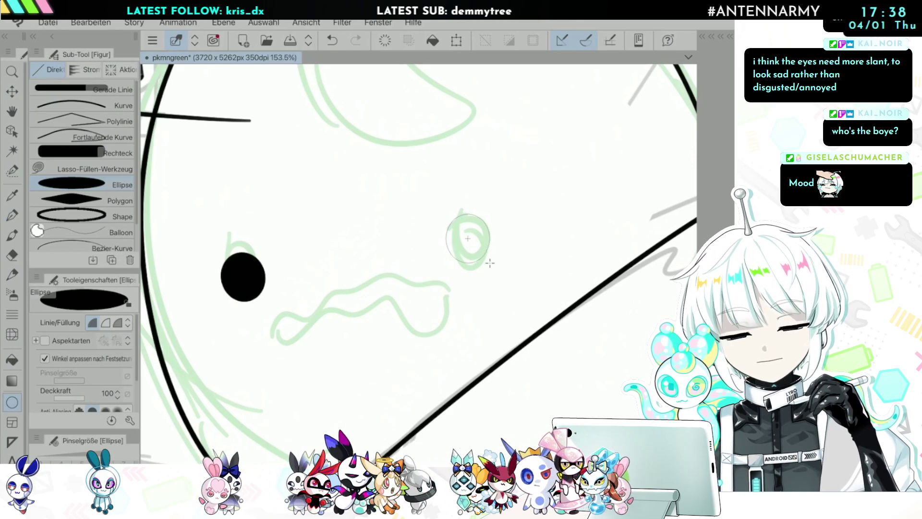
pyautogui.moveTo(493, 263); pyautogui.dragTo(494, 263)
pyautogui.scroll(-5, 493, 263)
pyautogui.scroll(5, 493, 262)
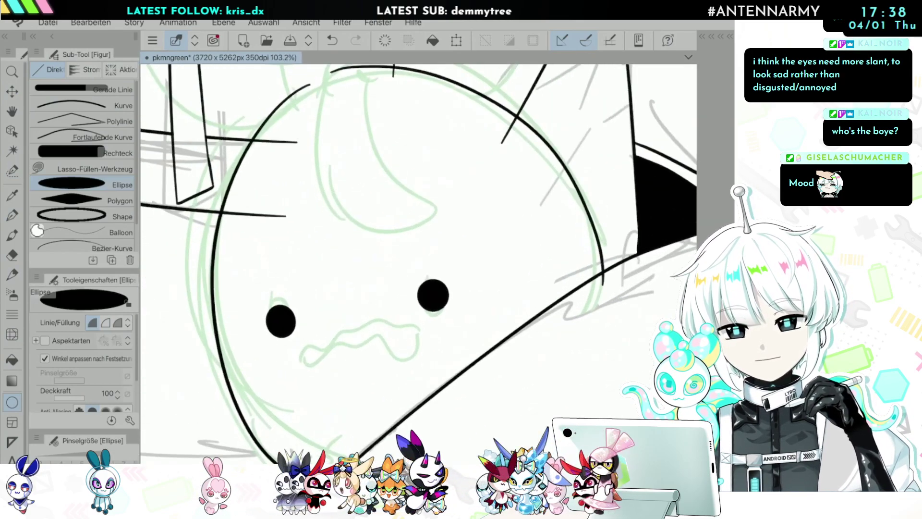
# Step: Ink the chest creature's wavy mouth with the Sketch pencil, undoing the first short stroke and redrawing it over the sketch
pyautogui.press('p')
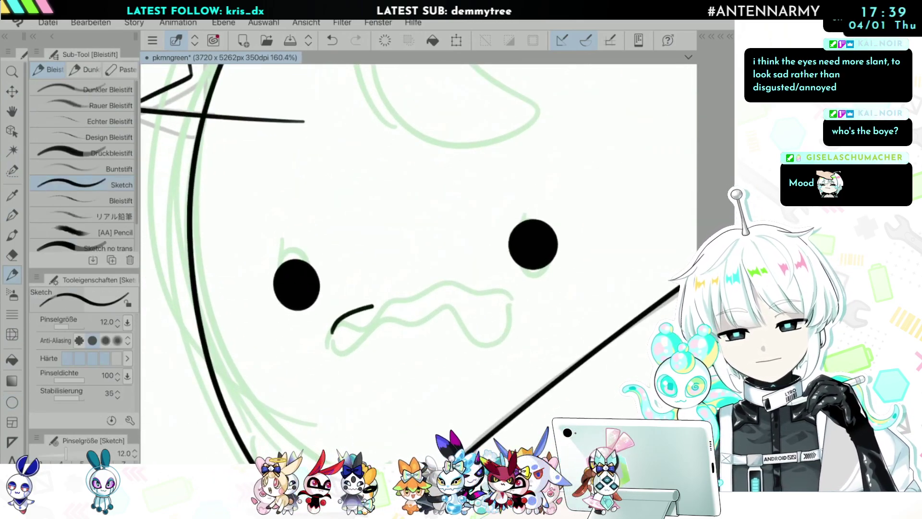
pyautogui.hotkey('ctrl', 'z')
pyautogui.moveTo(380, 292)
pyautogui.mouseDown()
pyautogui.moveTo(422, 282)
pyautogui.moveTo(502, 302)
pyautogui.mouseUp()
pyautogui.moveTo(337, 324)
pyautogui.mouseDown()
pyautogui.moveTo(400, 299)
pyautogui.moveTo(461, 297)
pyautogui.moveTo(500, 302)
pyautogui.mouseUp()
pyautogui.scroll(-5, 417, 263)
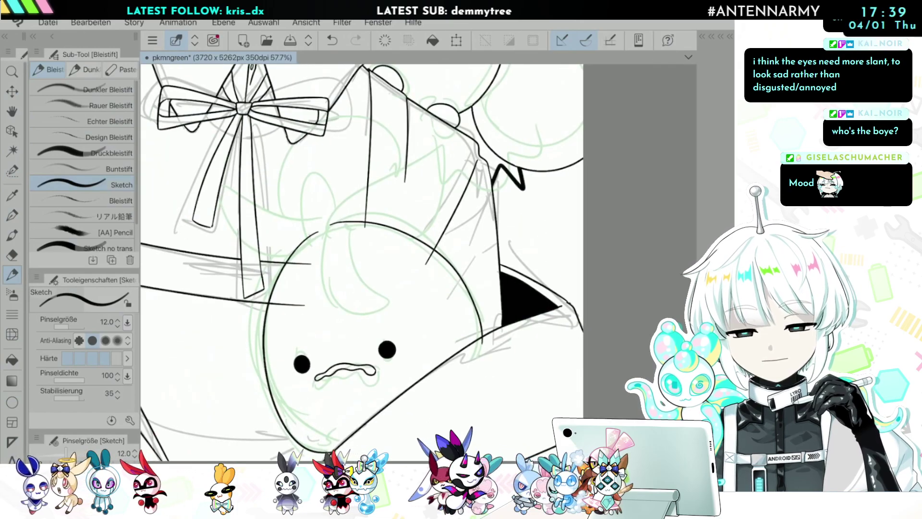
# Step: Compare the inked mouth with the olive creature's reference picture, undo its last strokes and redraw the wavy outline
pyautogui.scroll(-5, 419, 263)
pyautogui.scroll(6, 418, 144)
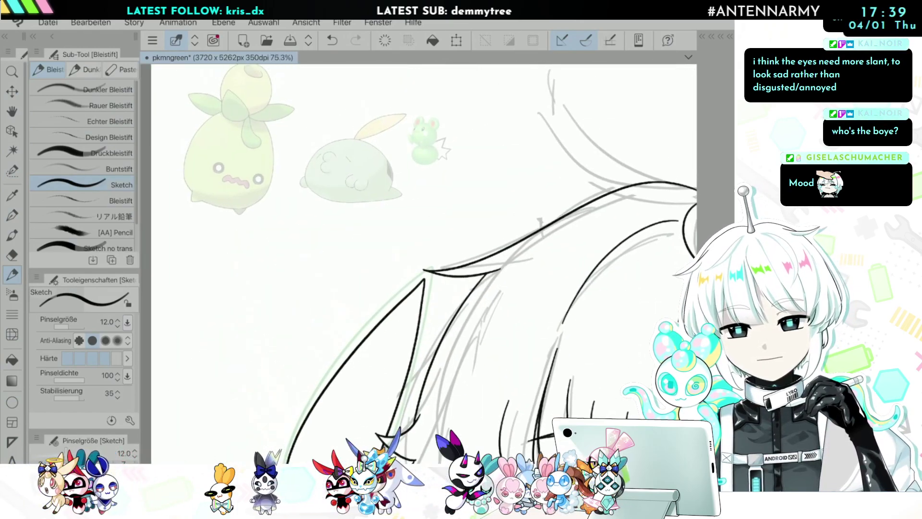
pyautogui.scroll(-7, 418, 264)
pyautogui.scroll(9, 418, 288)
pyautogui.hotkey('ctrl', 'z')
pyautogui.scroll(2, 417, 288)
pyautogui.hotkey('ctrl', 'z')
pyautogui.scroll(1, 419, 260)
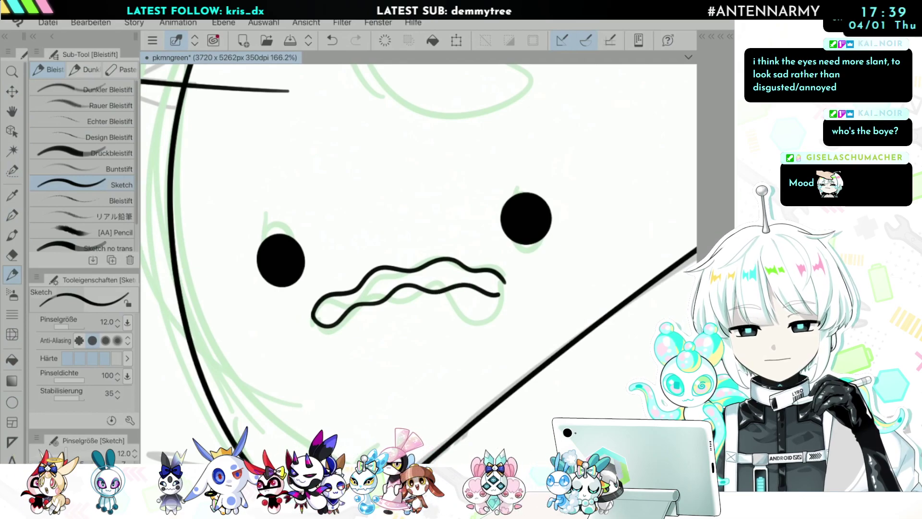
# Step: Examine the chest creature's face in relation to the character and the other companions
pyautogui.scroll(-5, 418, 259)
pyautogui.scroll(2, 418, 259)
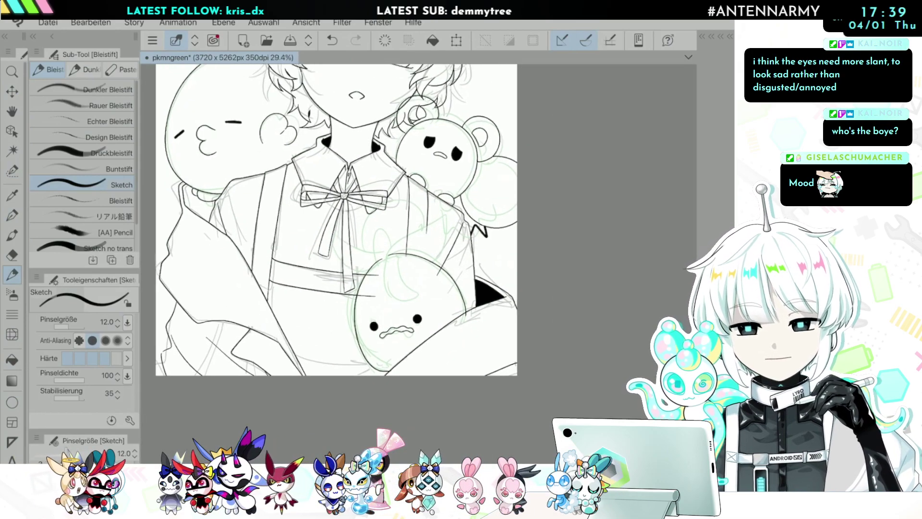
pyautogui.scroll(3, 417, 259)
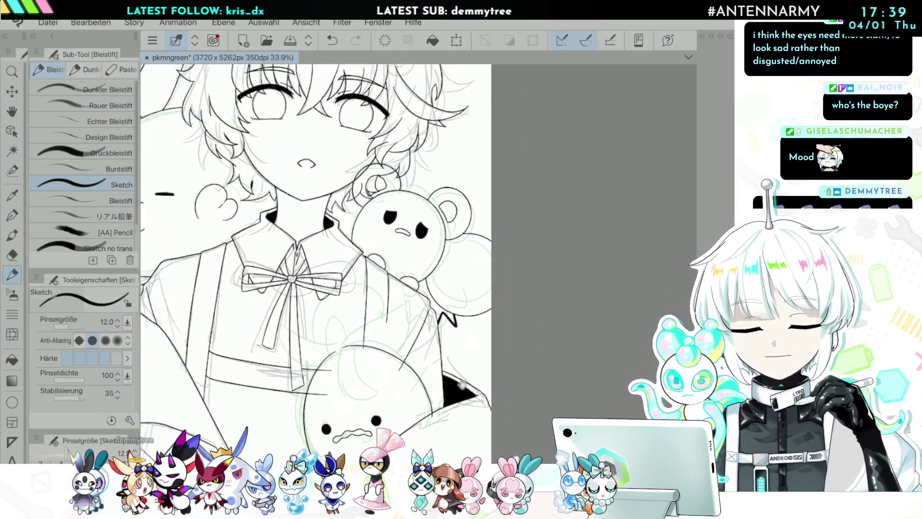
pyautogui.scroll(-2, 417, 259)
pyautogui.scroll(3, 418, 260)
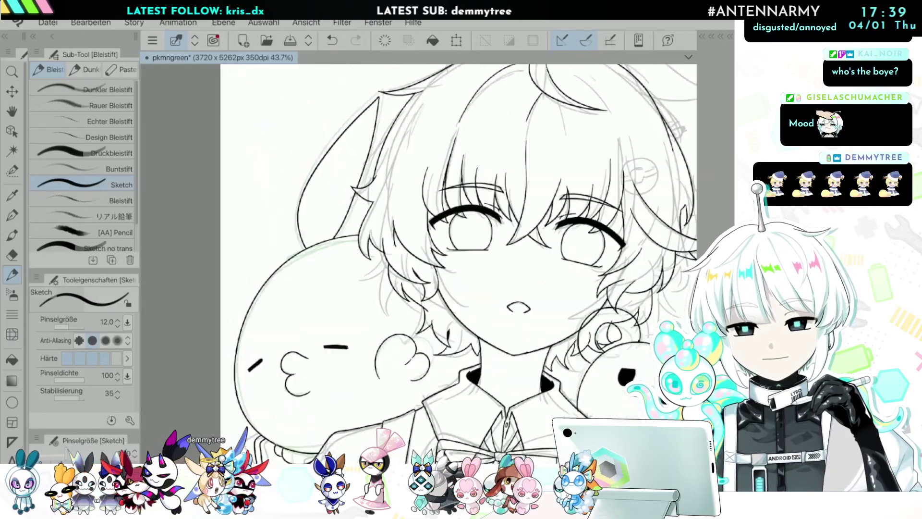
pyautogui.scroll(-3, 418, 259)
pyautogui.scroll(5, 418, 259)
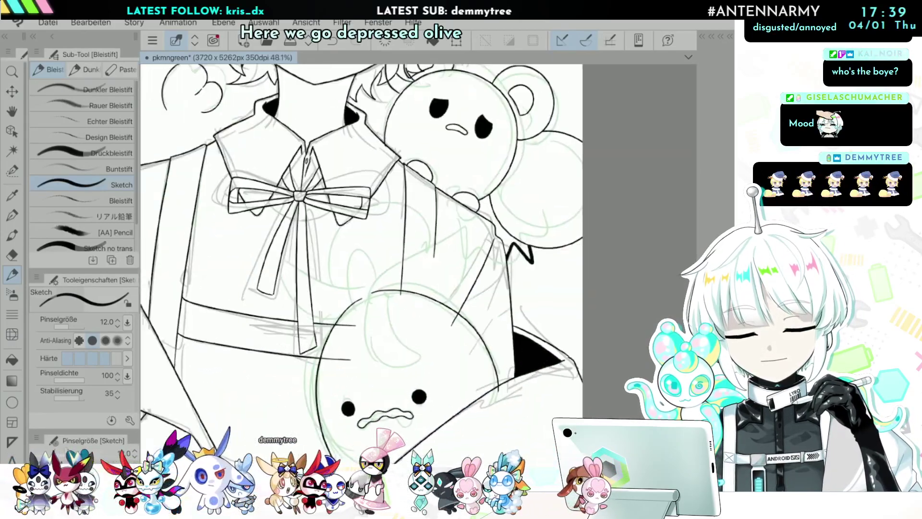
# Step: Select the chest creature's eyes and mouth with the selection pen, rotate them slightly counterclockwise and clear the selection
pyautogui.press('m')
pyautogui.moveTo(326, 360)
pyautogui.mouseDown()
pyautogui.moveTo(325, 383)
pyautogui.moveTo(355, 404)
pyautogui.moveTo(441, 345)
pyautogui.moveTo(432, 409)
pyautogui.mouseUp()
pyautogui.hotkey('ctrl', 't')
pyautogui.moveTo(486, 380)
pyautogui.mouseDown()
pyautogui.moveTo(485, 356)
pyautogui.moveTo(486, 364)
pyautogui.mouseUp()
pyautogui.press('Return')
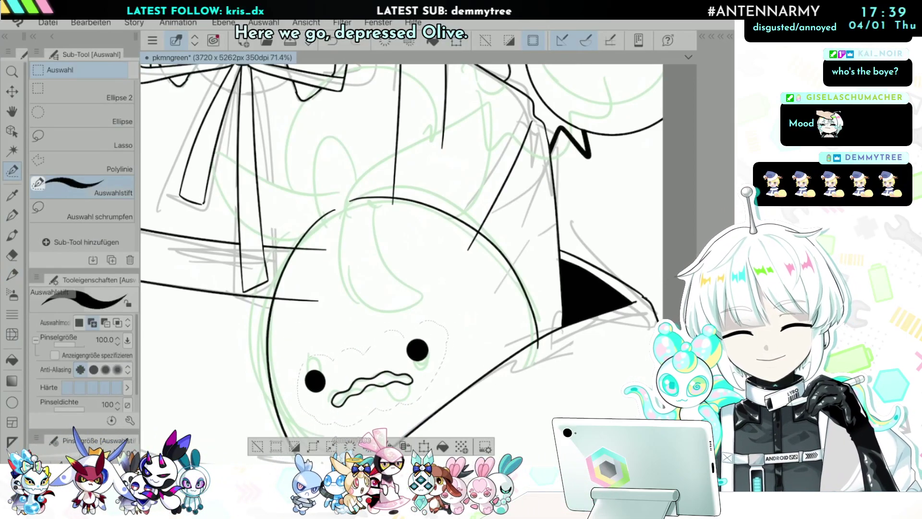
pyautogui.hotkey('ctrl', 'd')
# Step: Reduce the Liquify brush to size 200 and nudge the shape of the chest creature's mouth
pyautogui.scroll(-3, 312, 358)
pyautogui.scroll(5, 322, 379)
pyautogui.press('j')
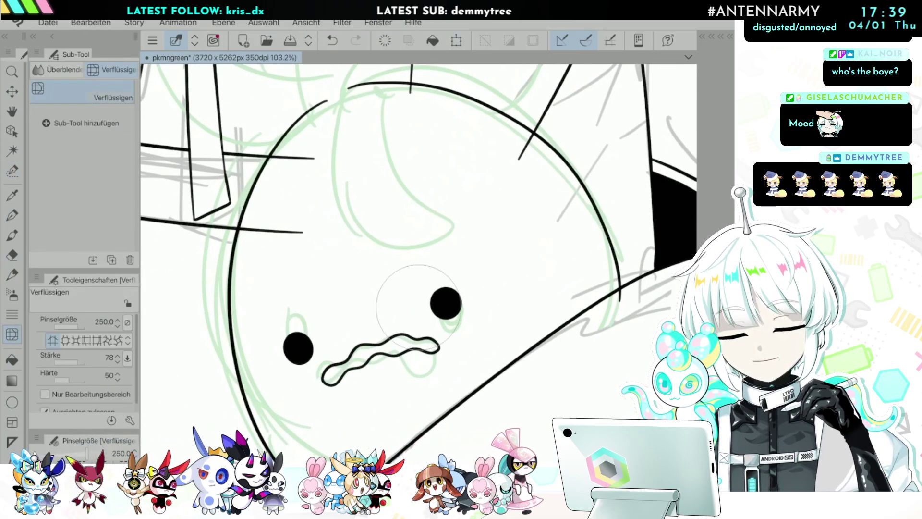
pyautogui.press('[')
pyautogui.moveTo(390, 360); pyautogui.dragTo(367, 353)
pyautogui.scroll(-4, 330, 384)
pyautogui.scroll(2, 336, 288)
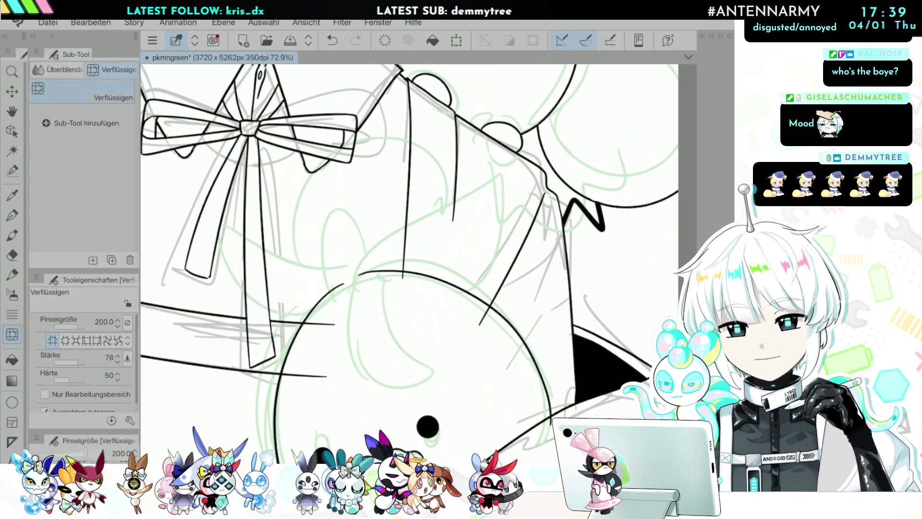
# Step: Ink the curled centre leaf and side leaves on the chest creature's head, trying an upright leaf instead of the right one
pyautogui.press('p')
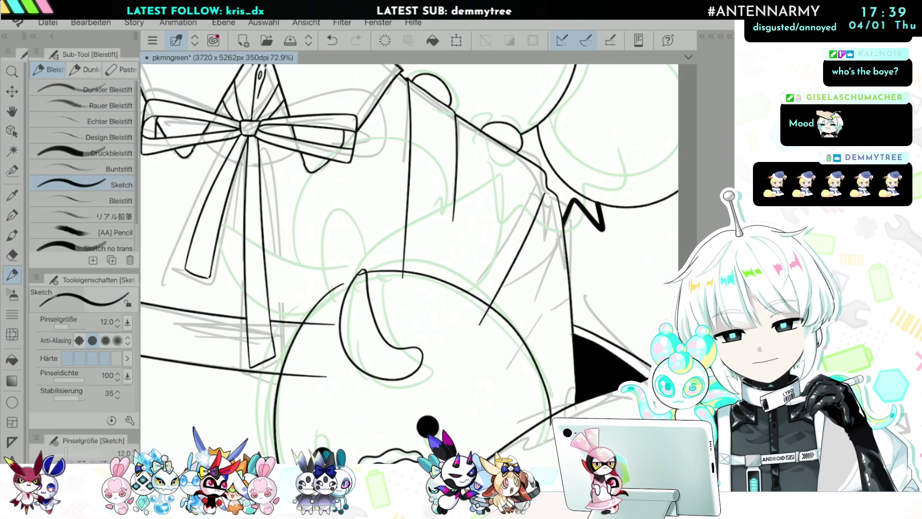
pyautogui.scroll(-1, 412, 265)
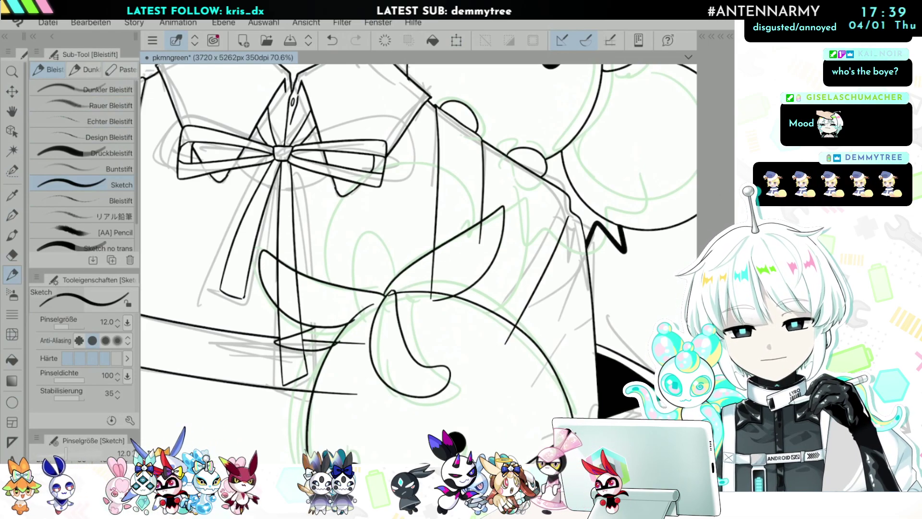
pyautogui.hotkey('ctrl', 'z')
pyautogui.scroll(-5, 417, 264)
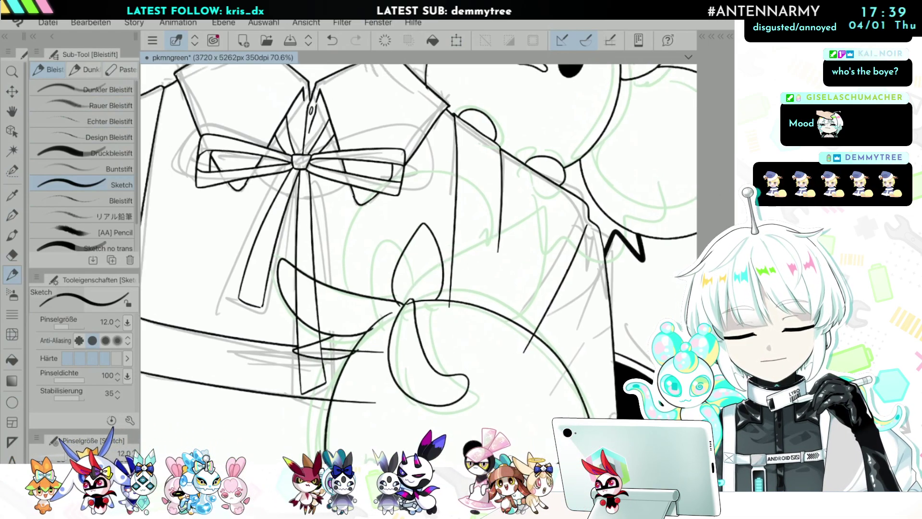
pyautogui.scroll(3, 417, 264)
pyautogui.scroll(-4, 418, 265)
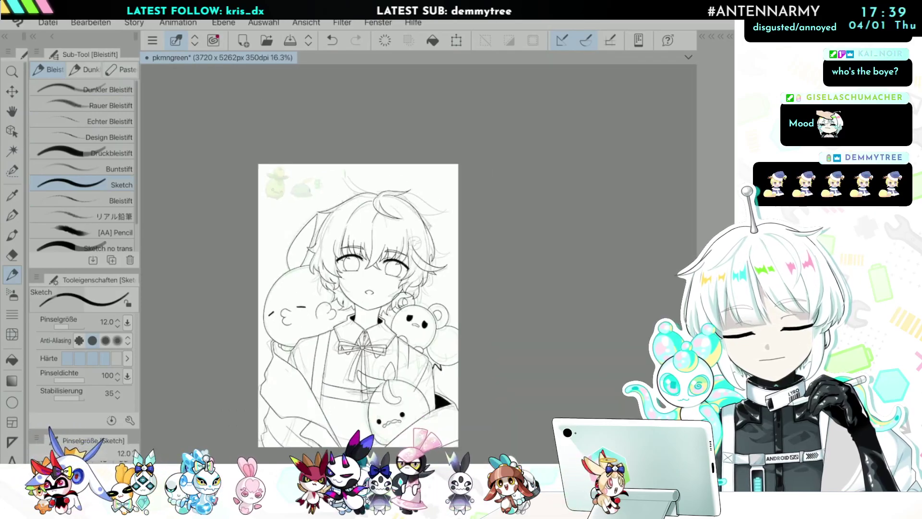
# Step: Undo the upright and left leaves, and ink the large pointed right leaf again
pyautogui.scroll(5, 418, 265)
pyautogui.hotkey('ctrl', 'z')
pyautogui.scroll(2, 417, 264)
pyautogui.hotkey('ctrl', 'z')
pyautogui.hotkey('ctrl', 'z')
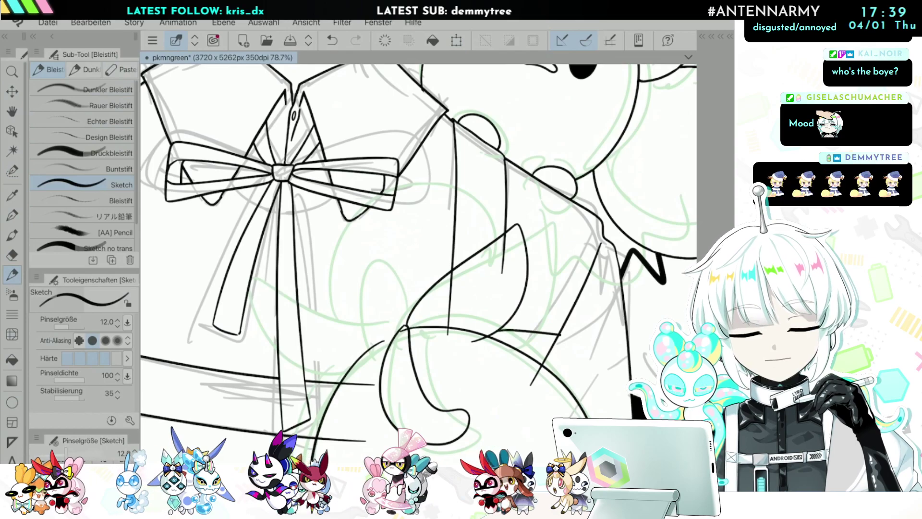
# Step: Redraw the left leaf with the small leaf beneath it, and ink the round bulb rising behind the chest creature's leaves
pyautogui.moveTo(419, 265); pyautogui.dragTo(456, 253)
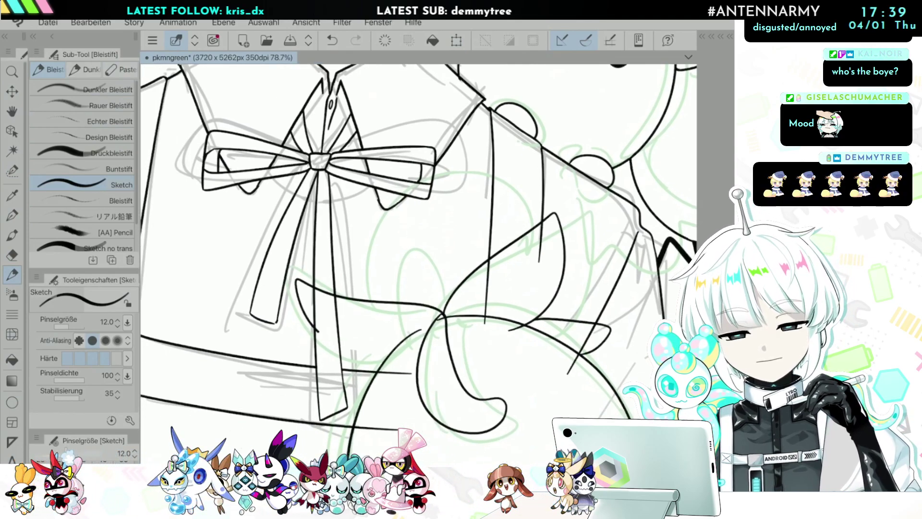
pyautogui.hotkey('ctrl', 'z')
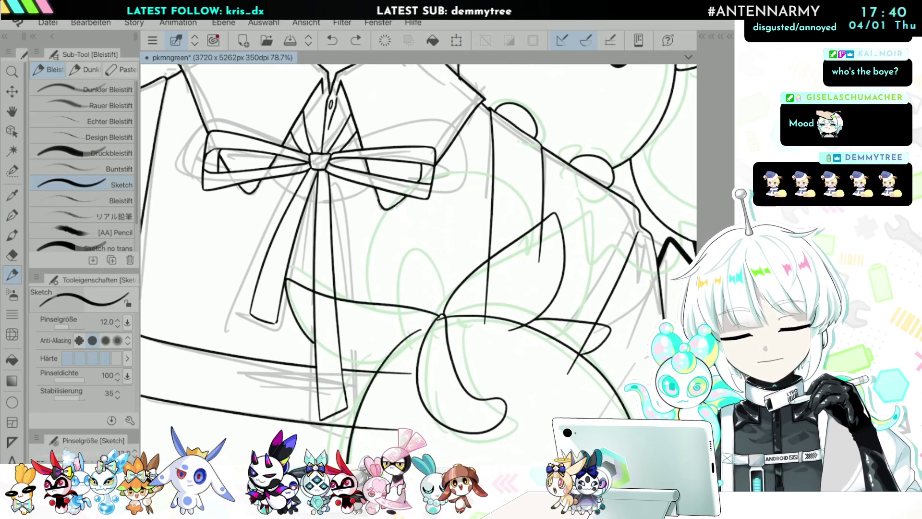
pyautogui.hotkey('ctrl', 'z')
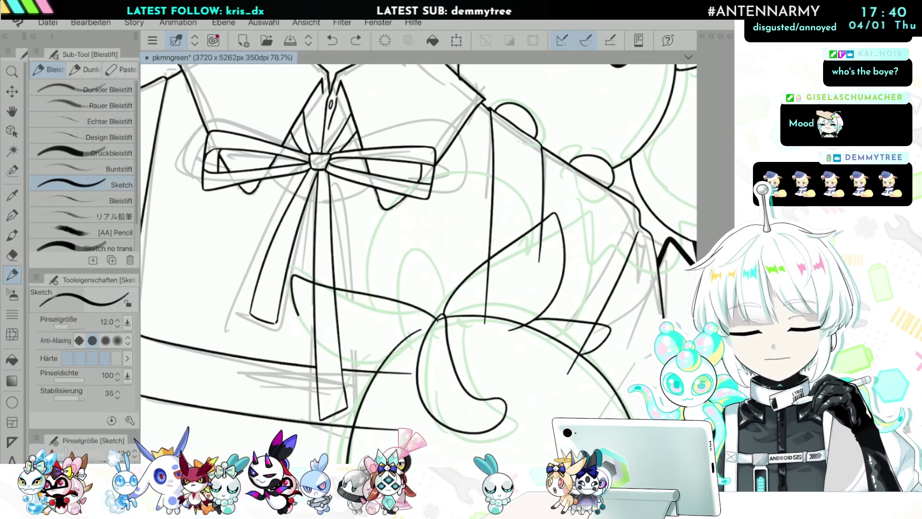
pyautogui.moveTo(335, 376)
pyautogui.mouseDown()
pyautogui.moveTo(353, 395)
pyautogui.moveTo(384, 387)
pyautogui.mouseUp()
pyautogui.moveTo(441, 317); pyautogui.dragTo(376, 355)
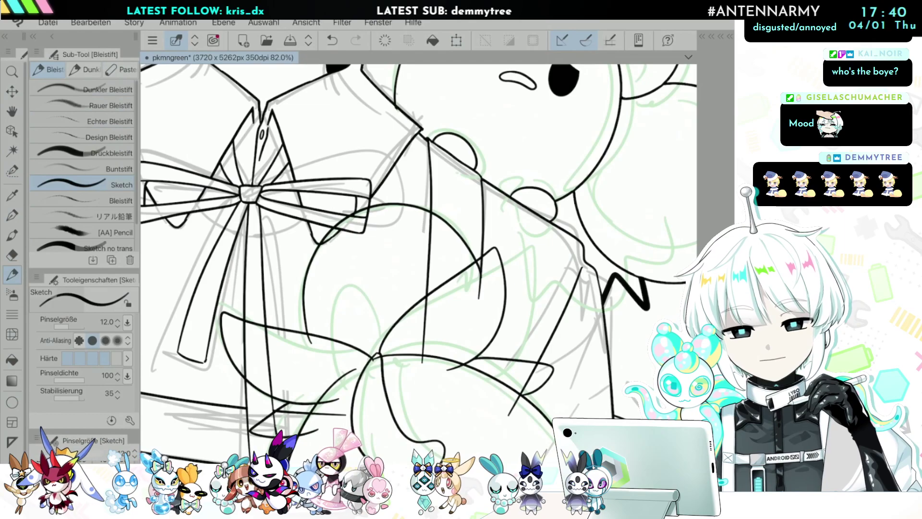
pyautogui.scroll(-6, 411, 312)
pyautogui.scroll(6, 444, 308)
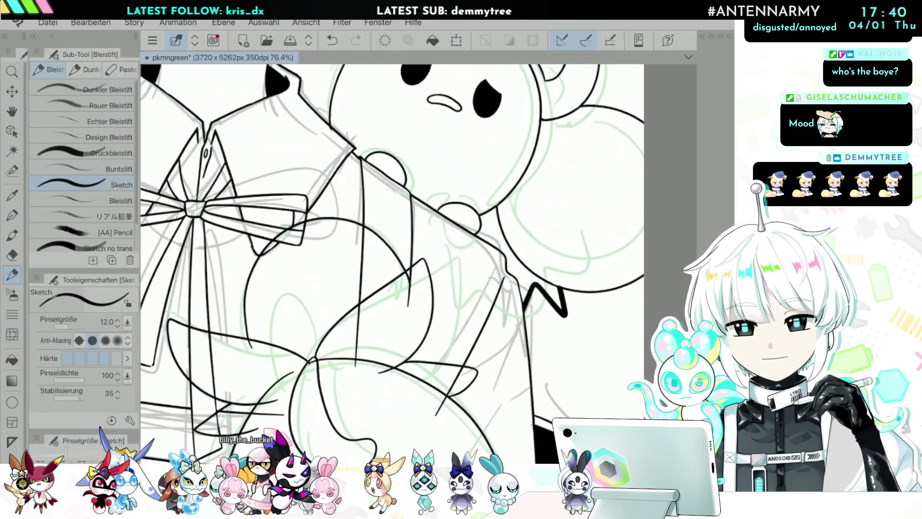
# Step: Erase the end of the bulb's outline where it crosses into the right leaf, using the Sanft 2 eraser
pyautogui.scroll(2, 417, 240)
pyautogui.press('e')
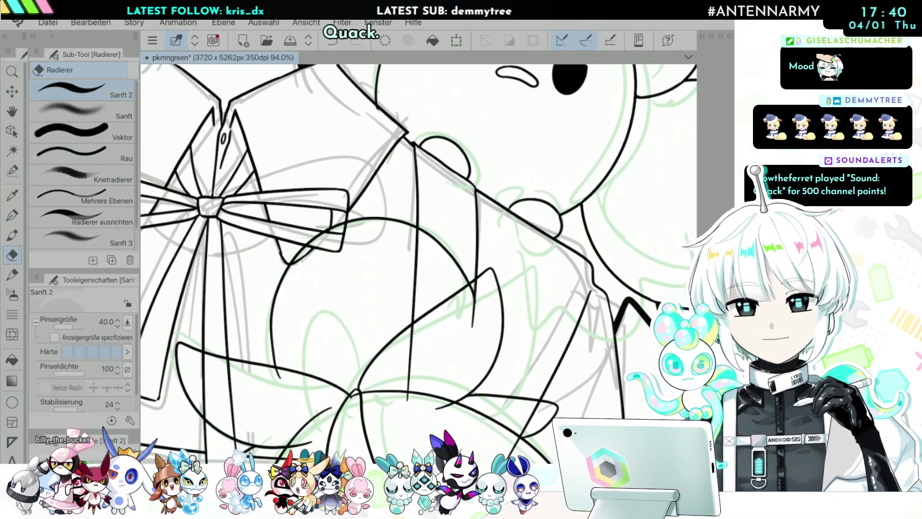
pyautogui.scroll(3, 318, 325)
pyautogui.moveTo(512, 283); pyautogui.dragTo(518, 297)
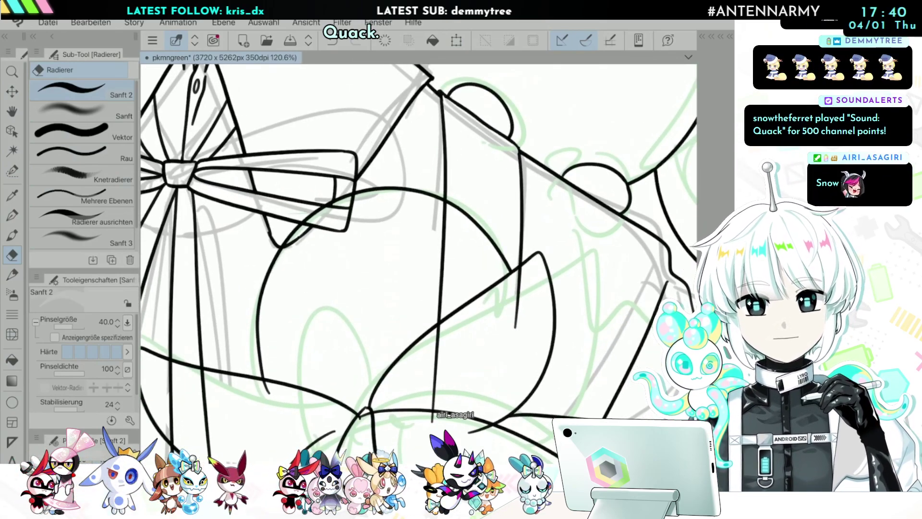
pyautogui.scroll(1, 418, 264)
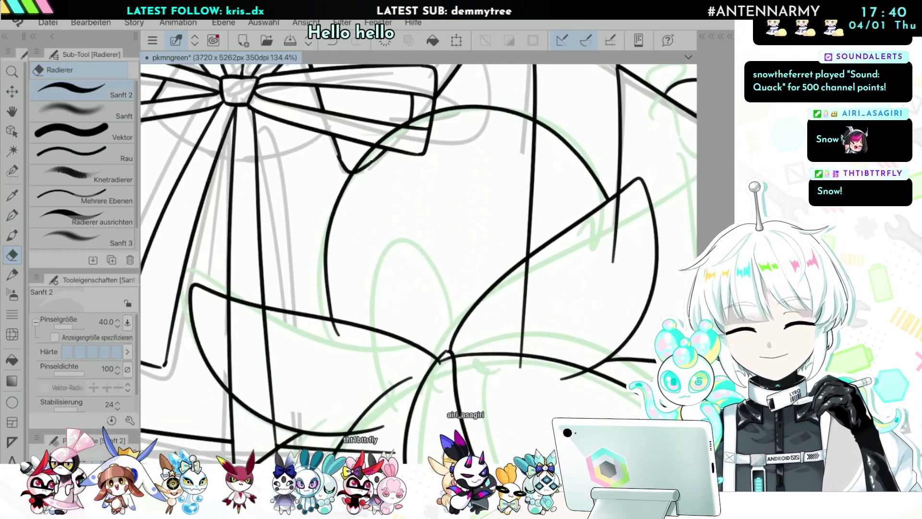
pyautogui.scroll(-3, 287, 339)
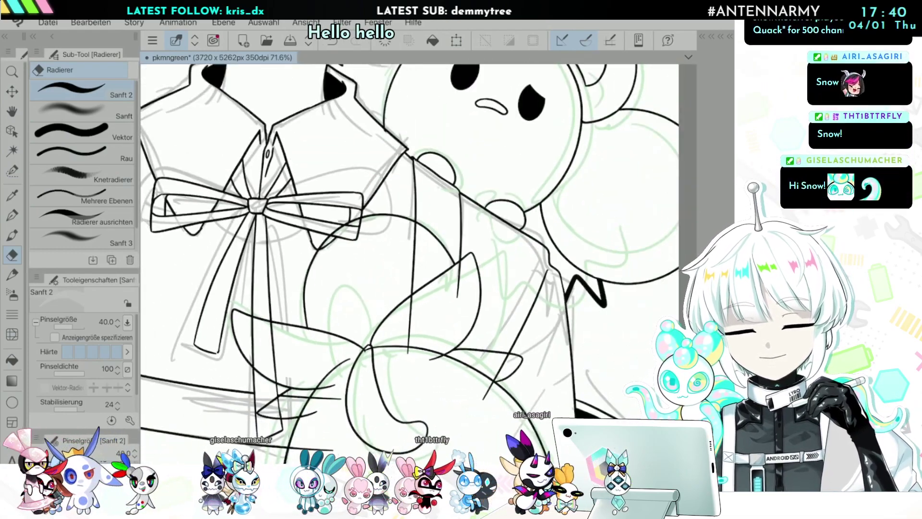
# Step: Extend the left leaf's lower edge to the centre leaf, and erase the overlapping body line and the small leaf's overshoot
pyautogui.scroll(3, 418, 240)
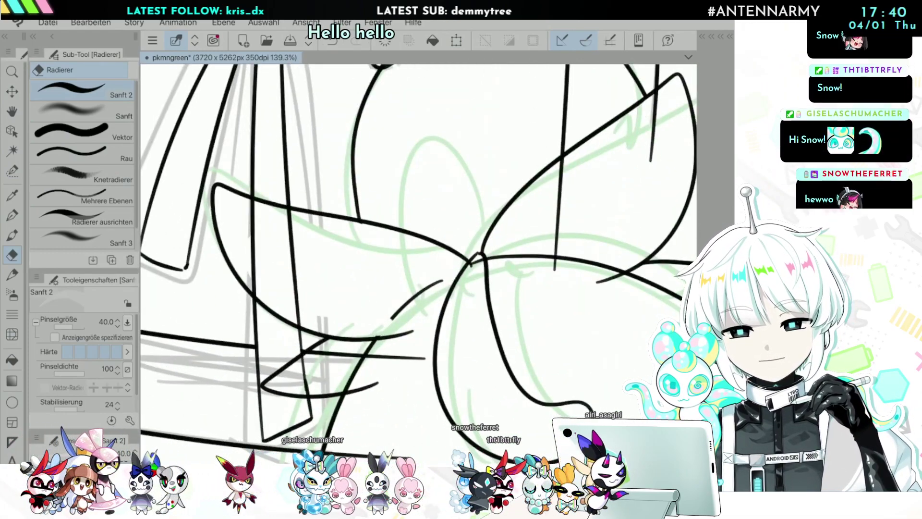
pyautogui.moveTo(414, 331); pyautogui.dragTo(401, 331)
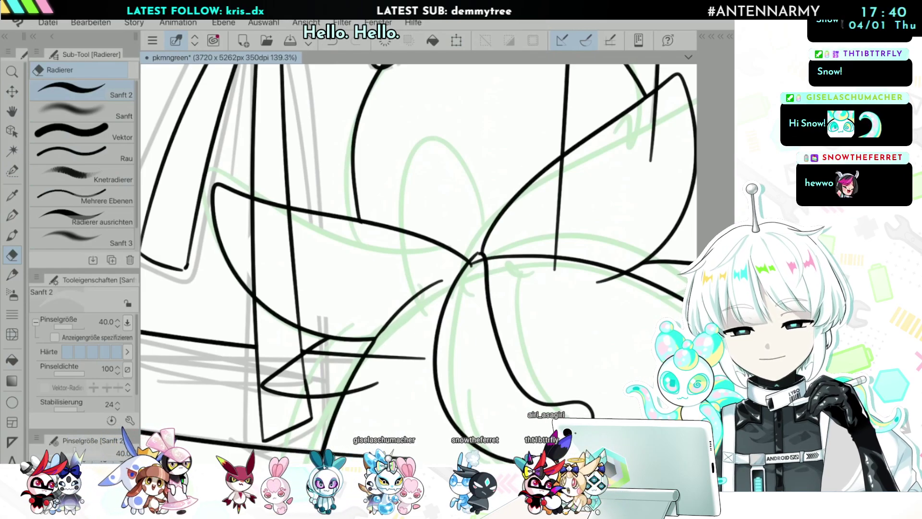
pyautogui.press('p')
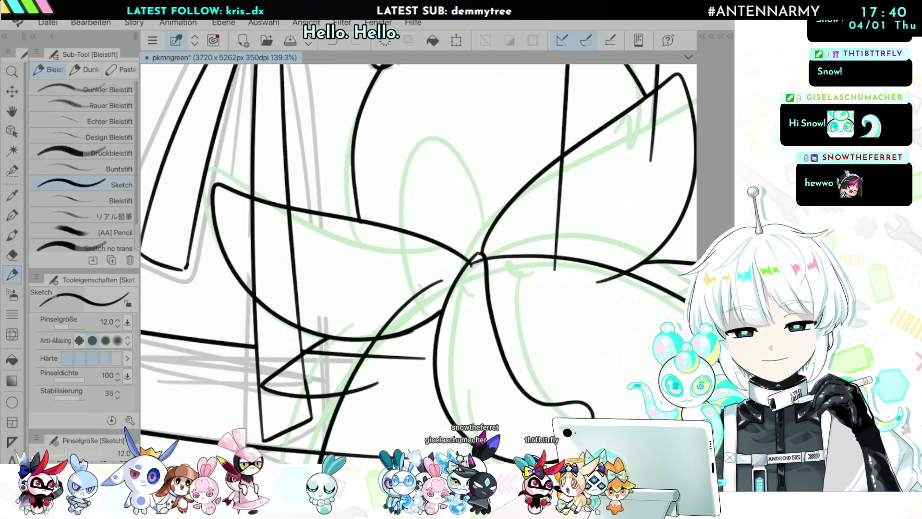
pyautogui.press('e')
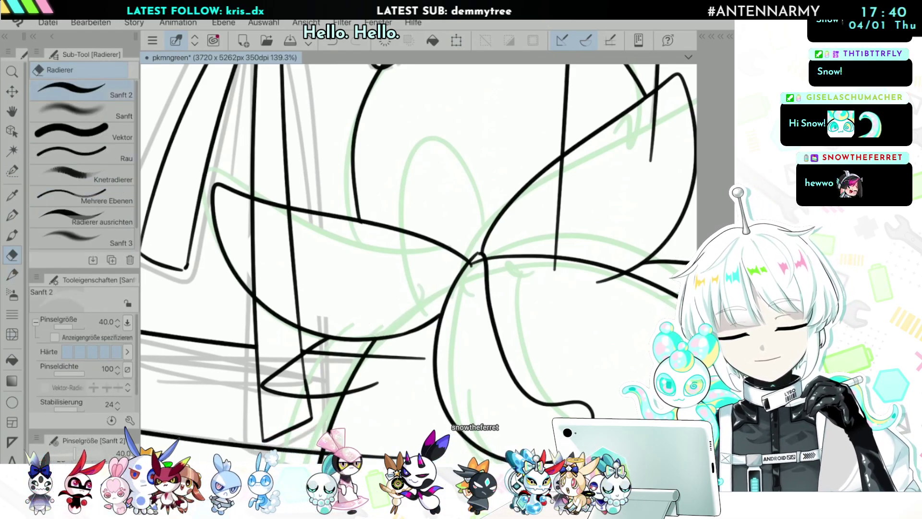
pyautogui.moveTo(383, 371); pyautogui.dragTo(353, 399)
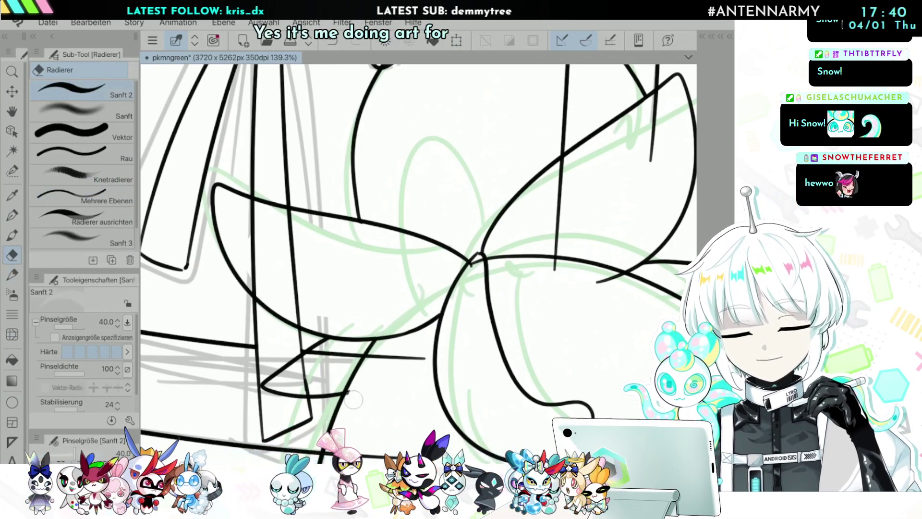
# Step: Examine the inked leaves where they overlap the clothing lines, and compare them with the whole drawing
pyautogui.scroll(-4, 418, 263)
pyautogui.scroll(5, 418, 263)
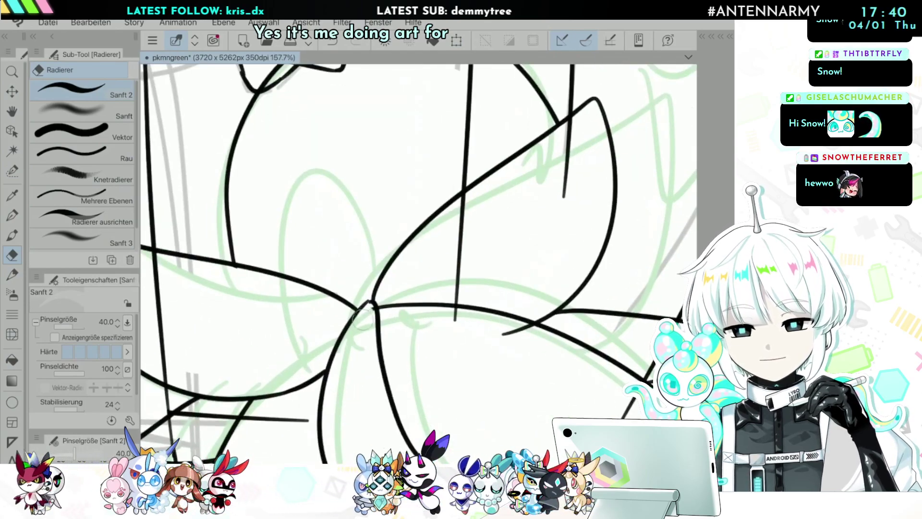
pyautogui.scroll(-4, 418, 263)
pyautogui.scroll(5, 418, 263)
pyautogui.scroll(-3, 418, 263)
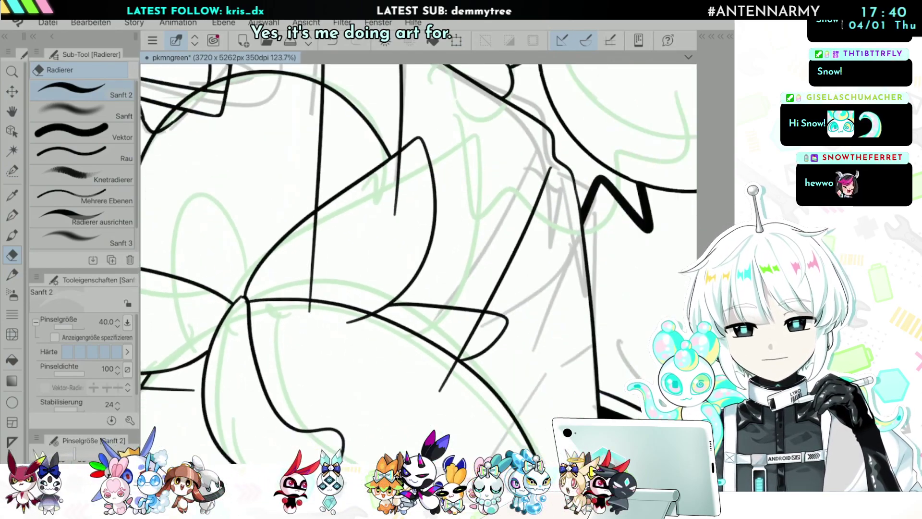
pyautogui.scroll(2, 418, 263)
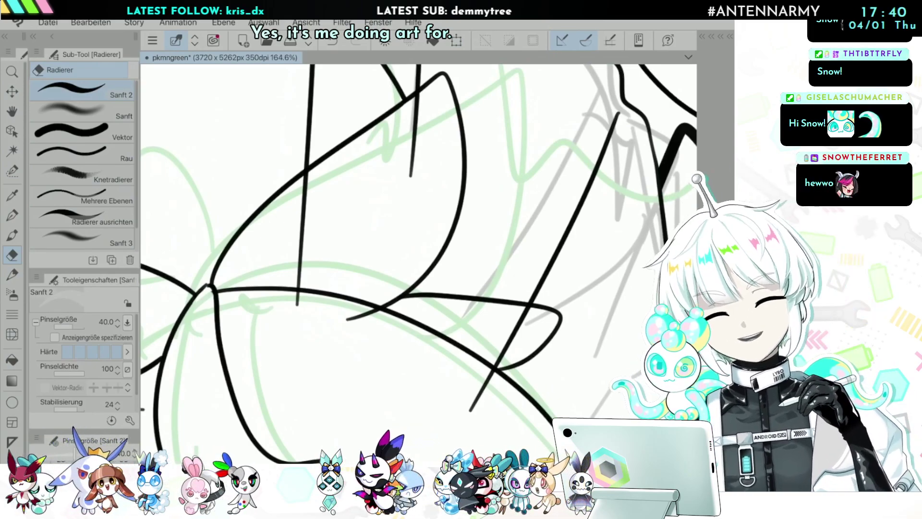
pyautogui.scroll(-3, 418, 239)
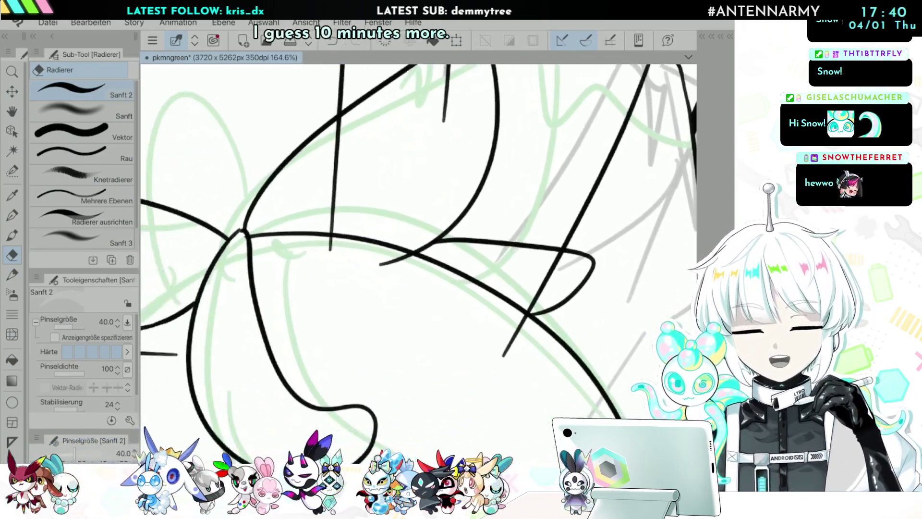
pyautogui.scroll(3, 417, 262)
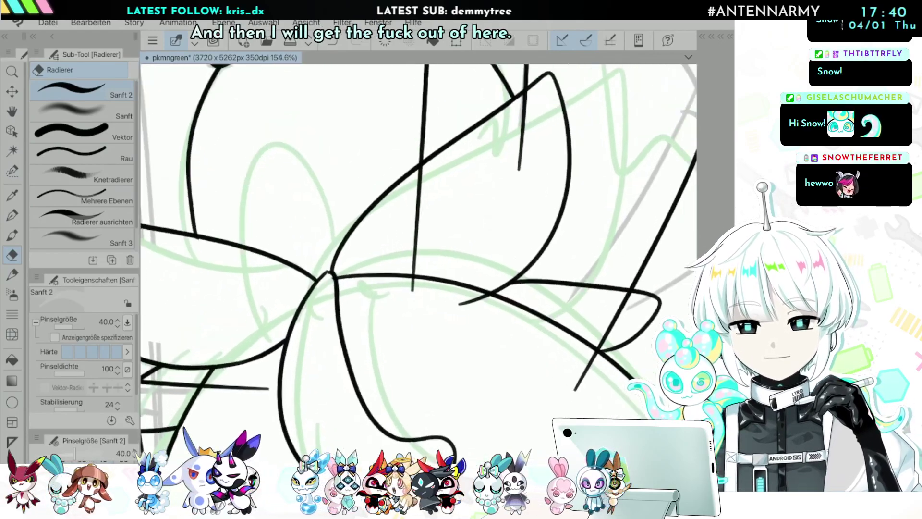
pyautogui.scroll(-2, 418, 263)
pyautogui.scroll(-5, 417, 240)
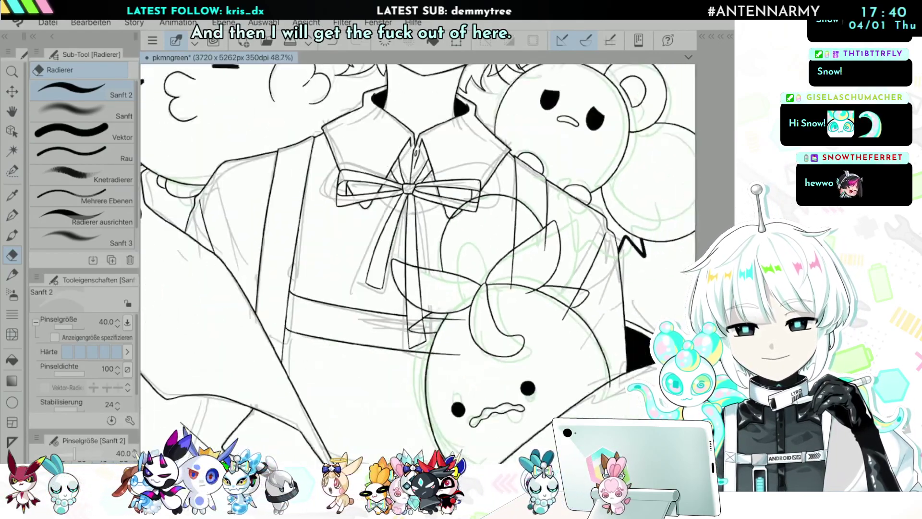
pyautogui.scroll(3, 418, 240)
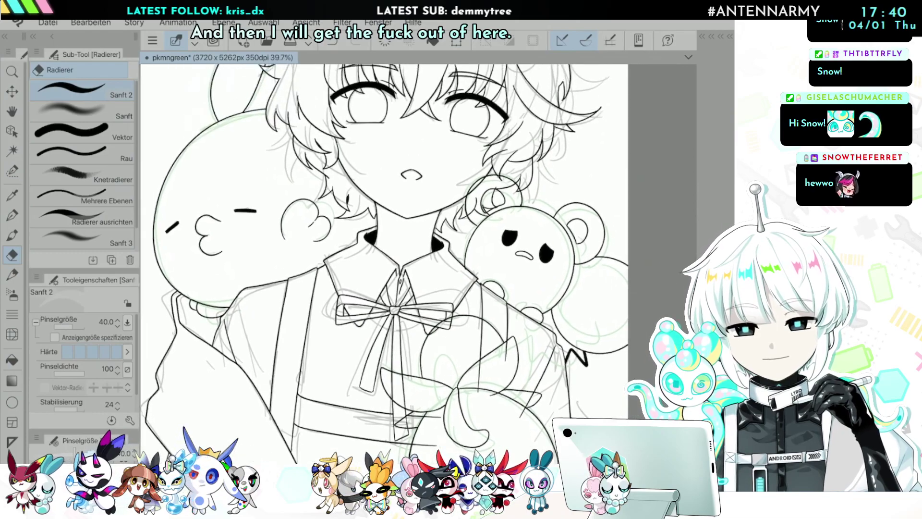
pyautogui.scroll(-2, 418, 239)
pyautogui.scroll(-1, 394, 240)
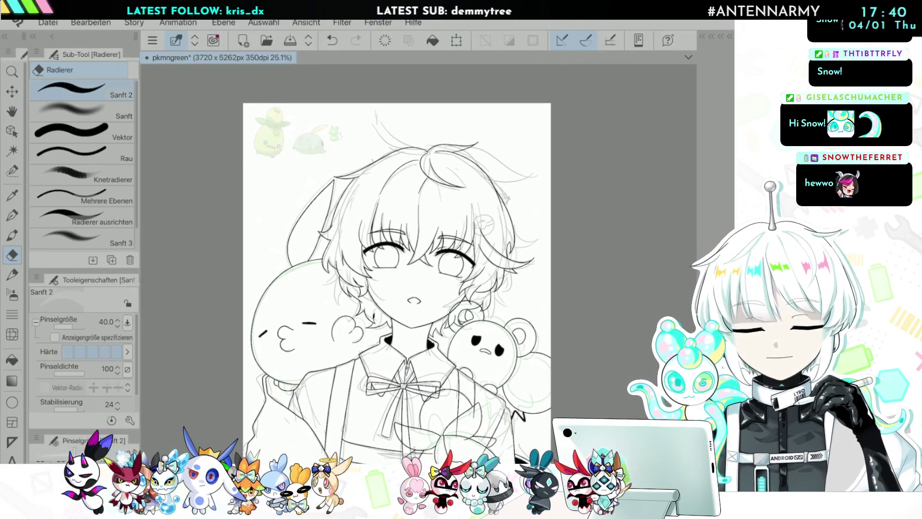
pyautogui.scroll(2, 331, 199)
pyautogui.scroll(-2, 408, 240)
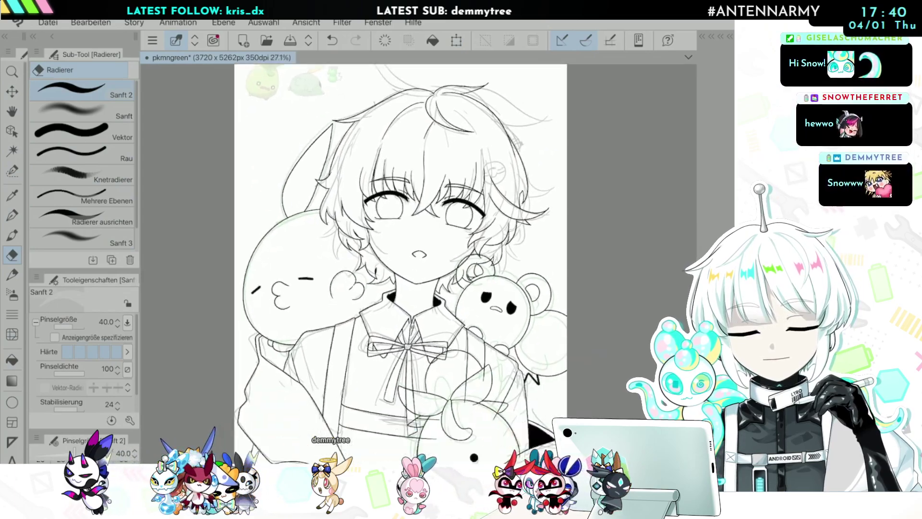
pyautogui.scroll(1, 408, 239)
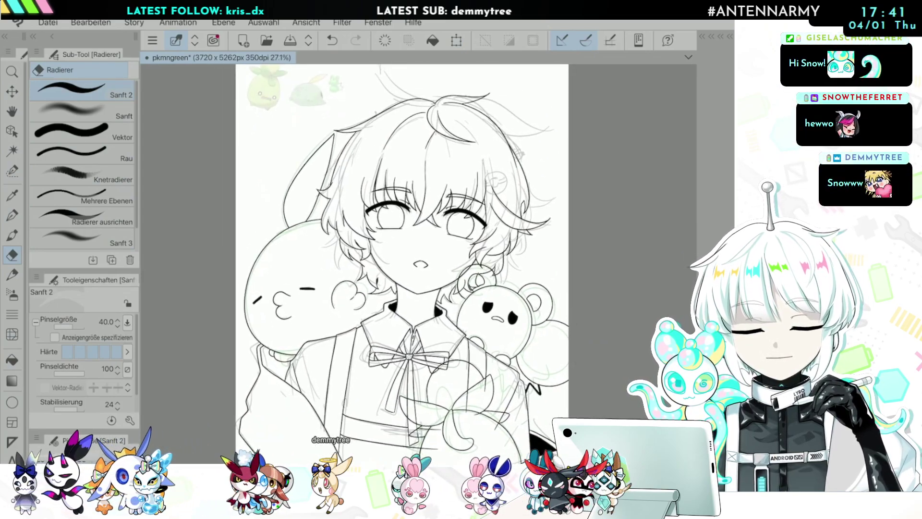
pyautogui.scroll(4, 404, 240)
# Step: Bring back the hidden palettes and erase the suspender strap lines running through the chest creature's bulb and large right leaf
pyautogui.press('Tab')
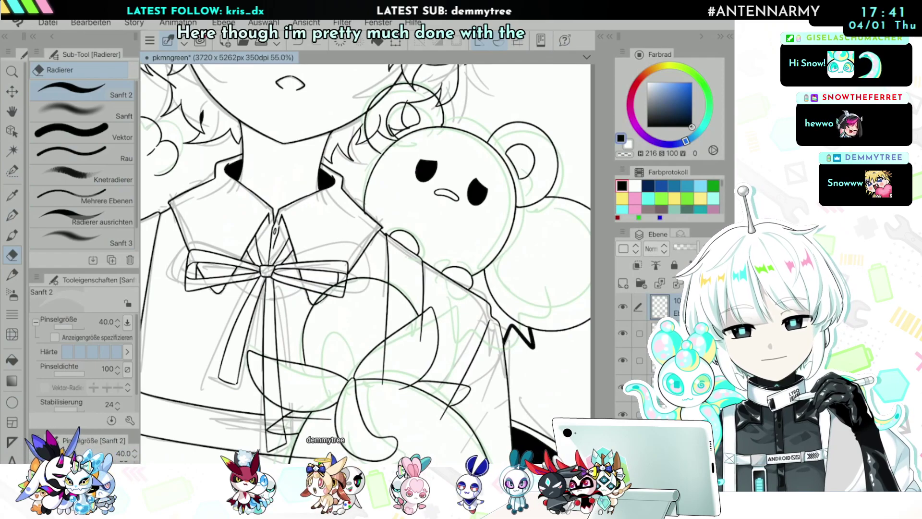
pyautogui.scroll(5, 305, 254)
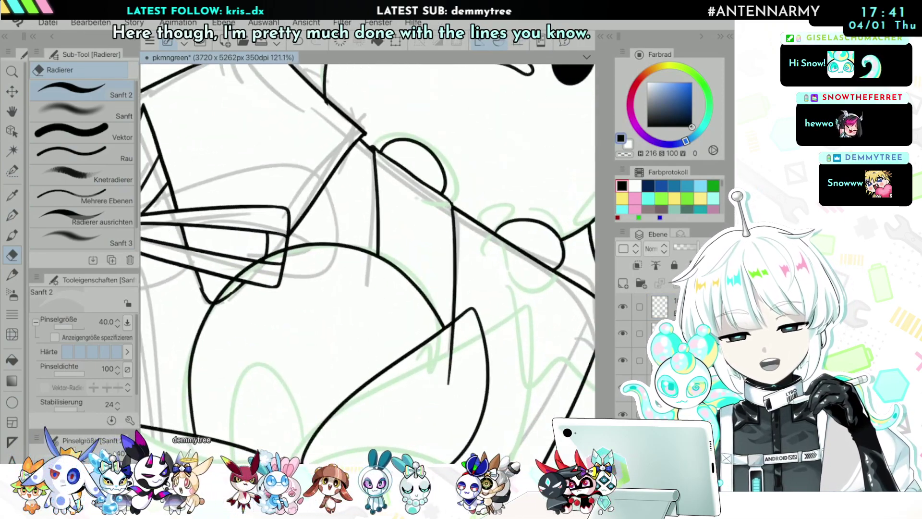
pyautogui.scroll(-2, 368, 240)
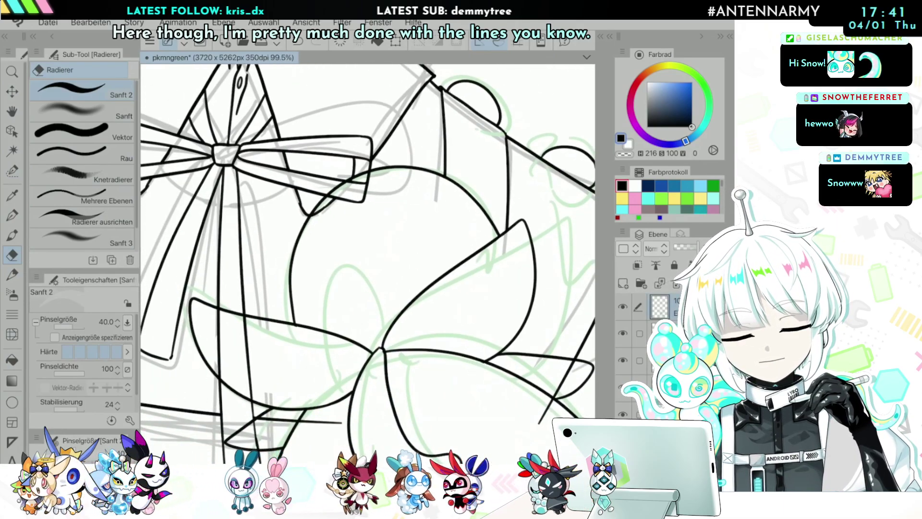
# Step: Try to erase the hanging ribbon lines where they cross the chest creature's left leaf
pyautogui.scroll(-3, 354, 331)
pyautogui.scroll(3, 288, 322)
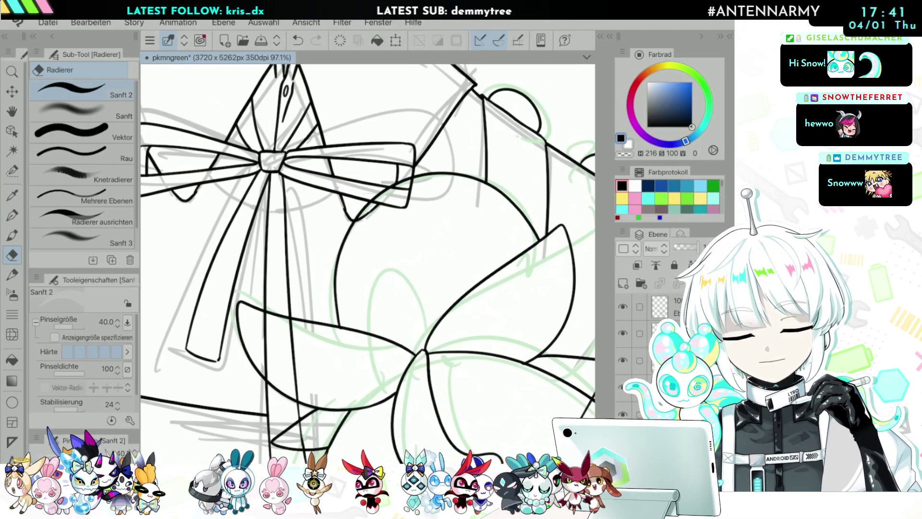
pyautogui.scroll(1, 368, 240)
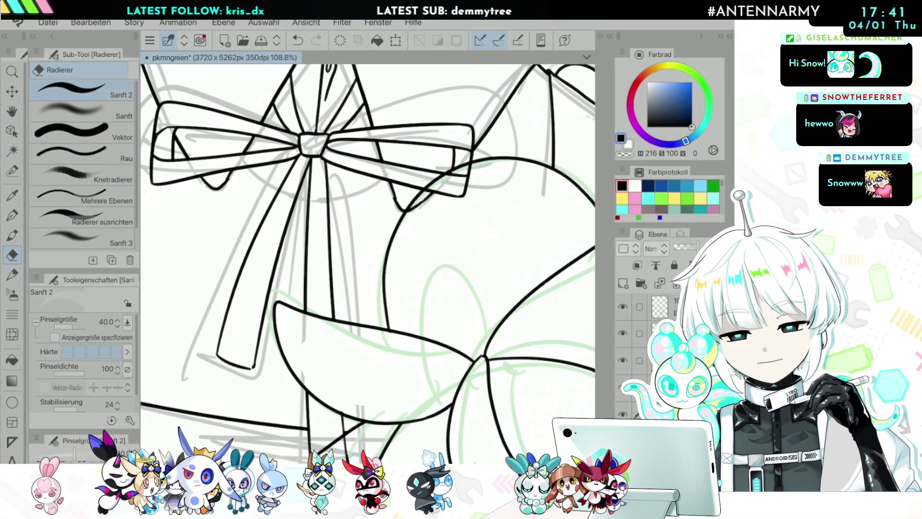
pyautogui.scroll(-5, 368, 263)
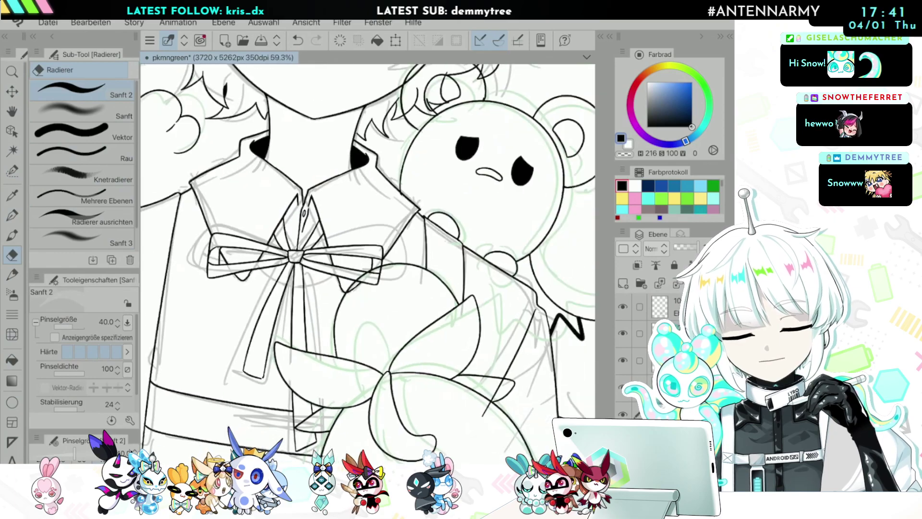
pyautogui.scroll(4, 367, 263)
# Step: Undo the ribbon erasure and stretch the small left leaf's tip outward past the ribbon edge with Liquify at size 300
pyautogui.click(675, 306)
pyautogui.click(624, 307)
pyautogui.hotkey('ctrl', 'z')
pyautogui.scroll(5, 367, 240)
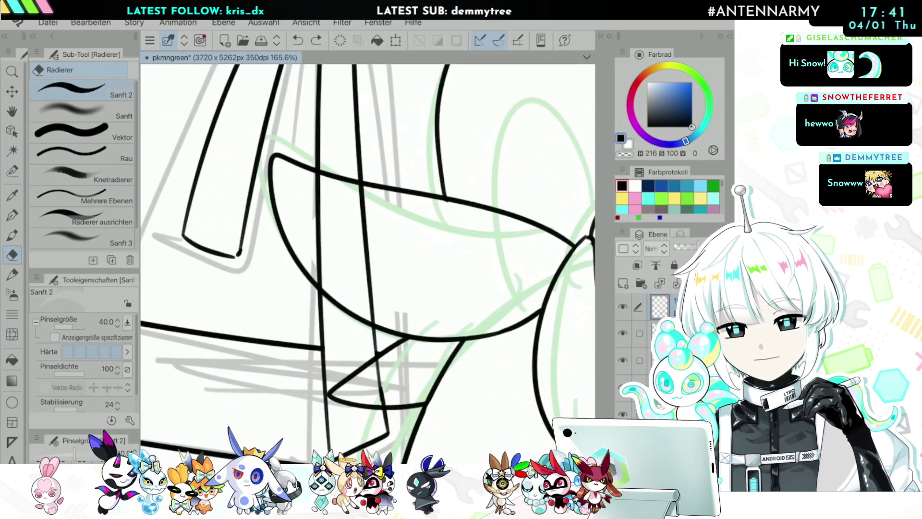
pyautogui.press('j')
pyautogui.moveTo(331, 394); pyautogui.dragTo(318, 398)
pyautogui.hotkey('ctrl', 'z')
pyautogui.press(']')
pyautogui.press(']')
pyautogui.press(']')
pyautogui.press(']')
pyautogui.press(']')
pyautogui.press('[')
pyautogui.press('[')
pyautogui.press('[')
pyautogui.moveTo(364, 372); pyautogui.dragTo(335, 371)
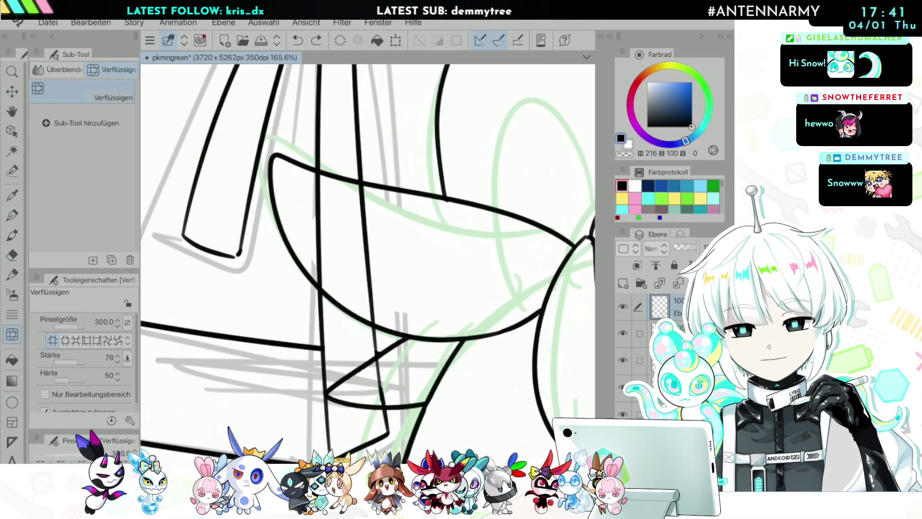
# Step: Erase the hanging ribbon lines inside the left leaf and the small leaf beneath it with the Sanft 2 eraser
pyautogui.press('e')
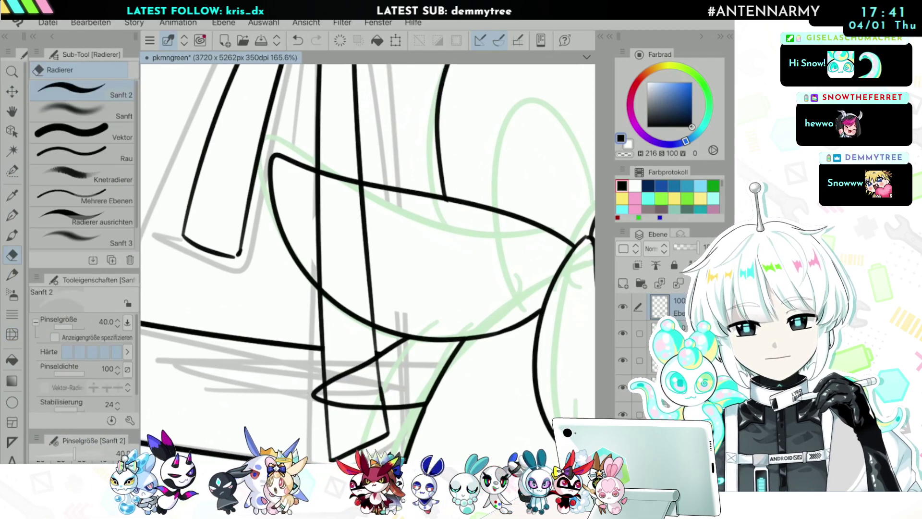
pyautogui.moveTo(389, 406)
pyautogui.mouseDown()
pyautogui.moveTo(363, 205)
pyautogui.moveTo(322, 184)
pyautogui.moveTo(316, 213)
pyautogui.moveTo(323, 278)
pyautogui.mouseUp()
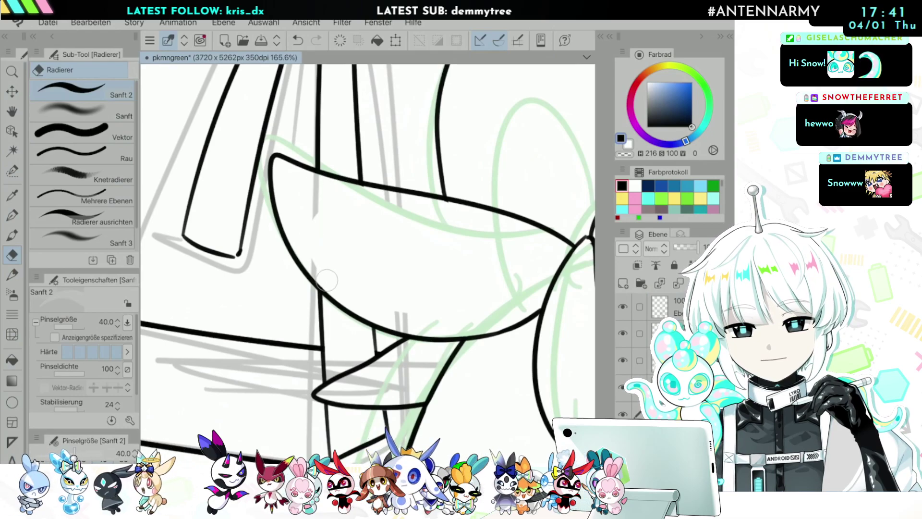
pyautogui.scroll(-4, 279, 324)
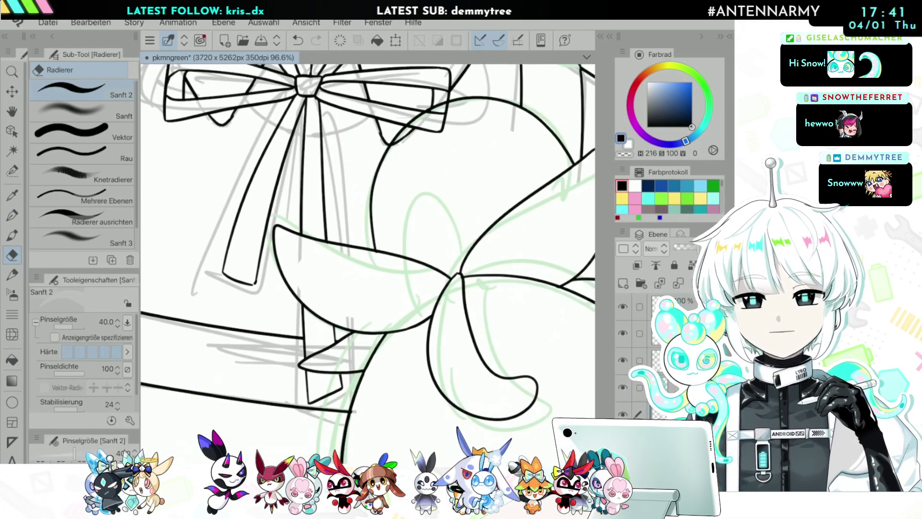
pyautogui.scroll(-3, 197, 400)
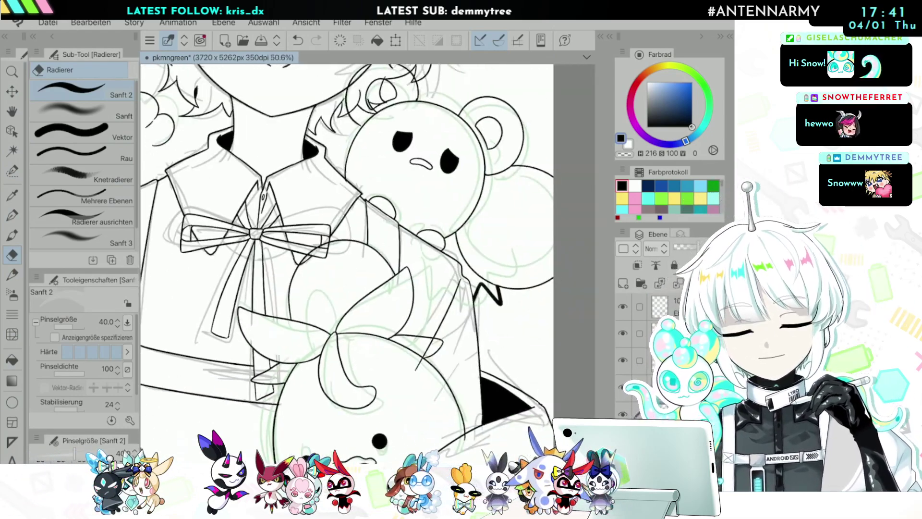
# Step: Erase the sleeve line where it crosses the small right leaf and the chest creature's body
pyautogui.scroll(4, 336, 362)
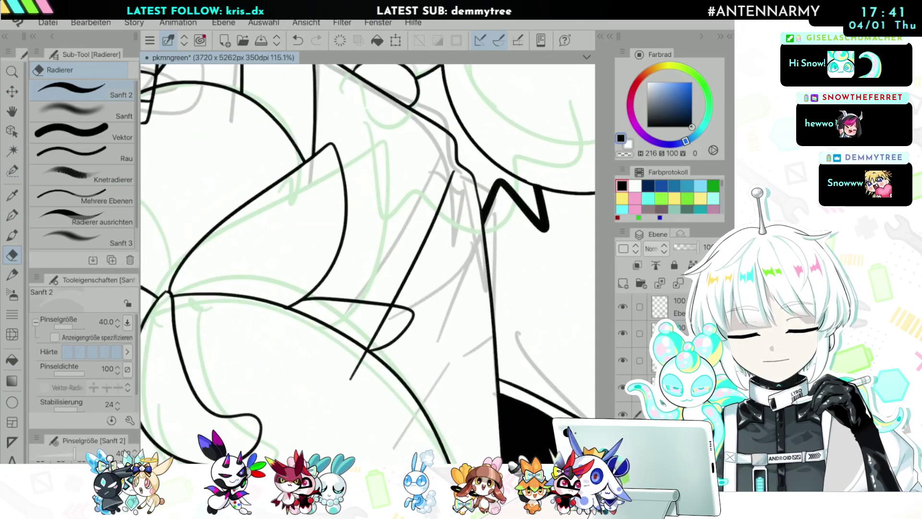
pyautogui.scroll(1, 368, 264)
pyautogui.moveTo(442, 302); pyautogui.dragTo(388, 392)
pyautogui.scroll(-5, 470, 231)
pyautogui.scroll(5, 497, 341)
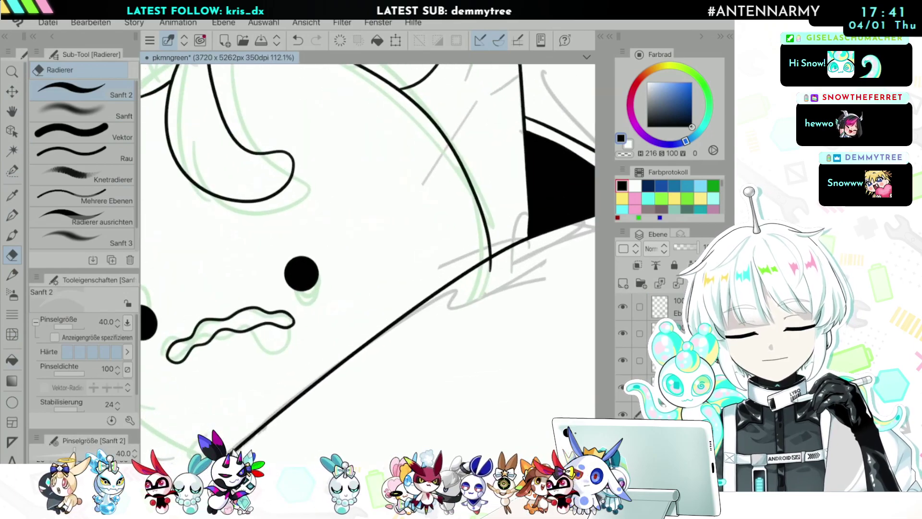
# Step: Select the creature's line layer and erase the ends of the body outline that overshoot the sleeve edge
pyautogui.scroll(1, 368, 265)
pyautogui.click(660, 307)
pyautogui.click(623, 306)
pyautogui.click(624, 306)
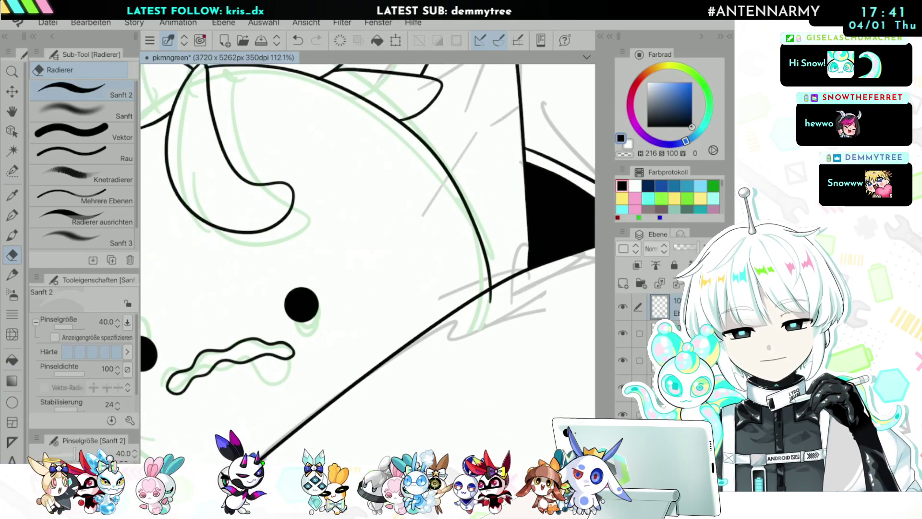
pyautogui.scroll(-4, 440, 297)
pyautogui.scroll(3, 369, 264)
pyautogui.click(434, 398)
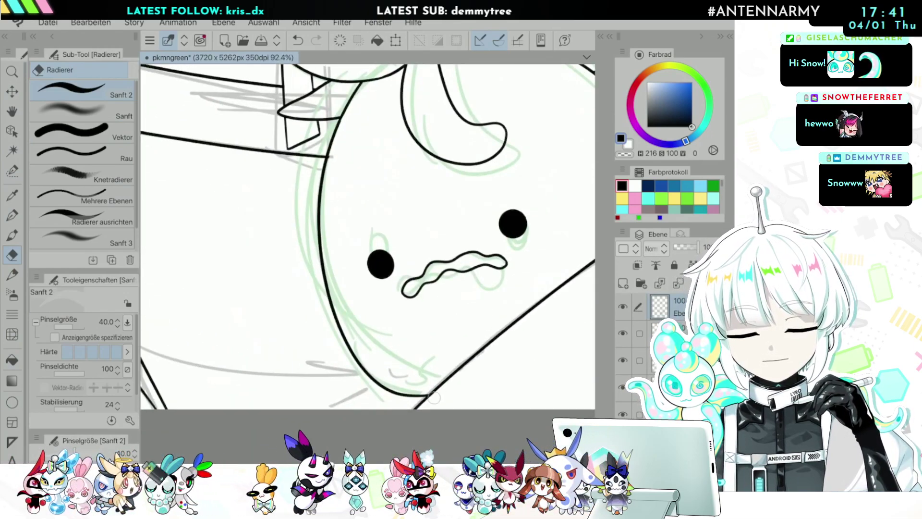
# Step: Try erasing the body outline's lower left with the Sanft 2 eraser at size 300 and redrawing it with the Sketch pencil
pyautogui.scroll(-6, 369, 264)
pyautogui.scroll(-2, 307, 240)
pyautogui.press('^')
pyautogui.scroll(4, 308, 269)
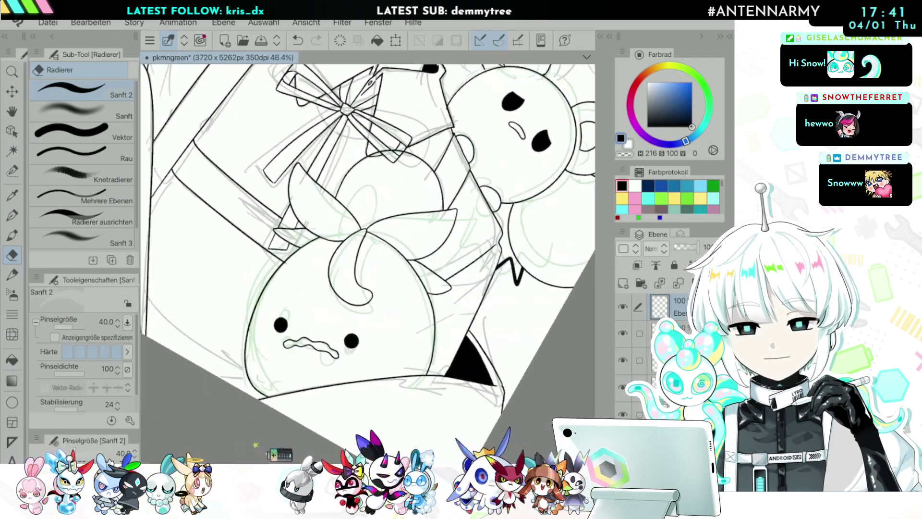
pyautogui.scroll(2, 368, 265)
pyautogui.press(']')
pyautogui.press(']')
pyautogui.press(']')
pyautogui.press(']')
pyautogui.press(']')
pyautogui.press(']')
pyautogui.press(']')
pyautogui.press(']')
pyautogui.press(']')
pyautogui.press(']')
pyautogui.press(']')
pyautogui.moveTo(231, 294)
pyautogui.mouseDown()
pyautogui.moveTo(230, 358)
pyautogui.moveTo(257, 411)
pyautogui.mouseUp()
pyautogui.press('p')
pyautogui.moveTo(270, 240)
pyautogui.mouseDown()
pyautogui.moveTo(246, 346)
pyautogui.moveTo(274, 427)
pyautogui.moveTo(268, 260)
pyautogui.moveTo(258, 333)
pyautogui.moveTo(277, 415)
pyautogui.mouseUp()
pyautogui.hotkey('ctrl', 'z')
pyautogui.scroll(-6, 368, 264)
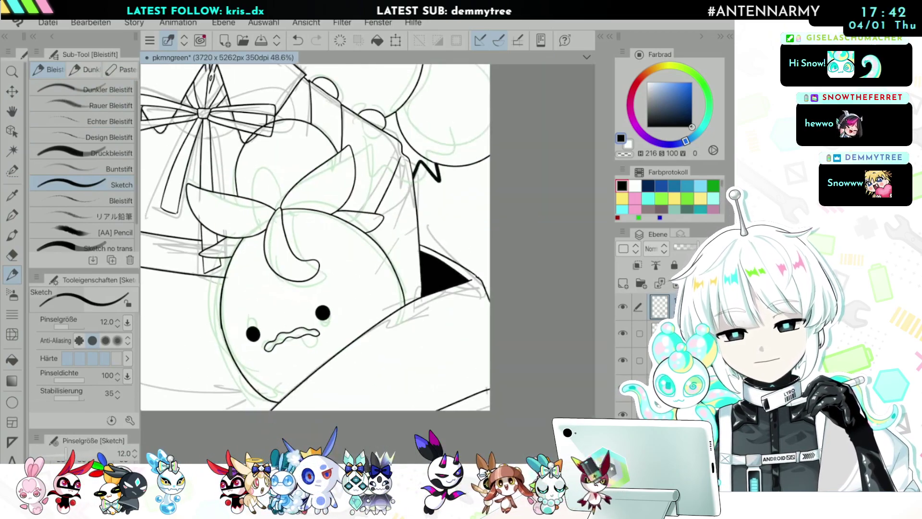
# Step: Undo the redrawn lower left outline, try one longer stroke down to the sleeve, and undo that attempt
pyautogui.scroll(7, 368, 264)
pyautogui.hotkey('ctrl', 'z')
pyautogui.moveTo(227, 316)
pyautogui.mouseDown()
pyautogui.moveTo(269, 416)
pyautogui.moveTo(360, 461)
pyautogui.mouseUp()
pyautogui.scroll(-6, 368, 264)
pyautogui.scroll(3, 368, 263)
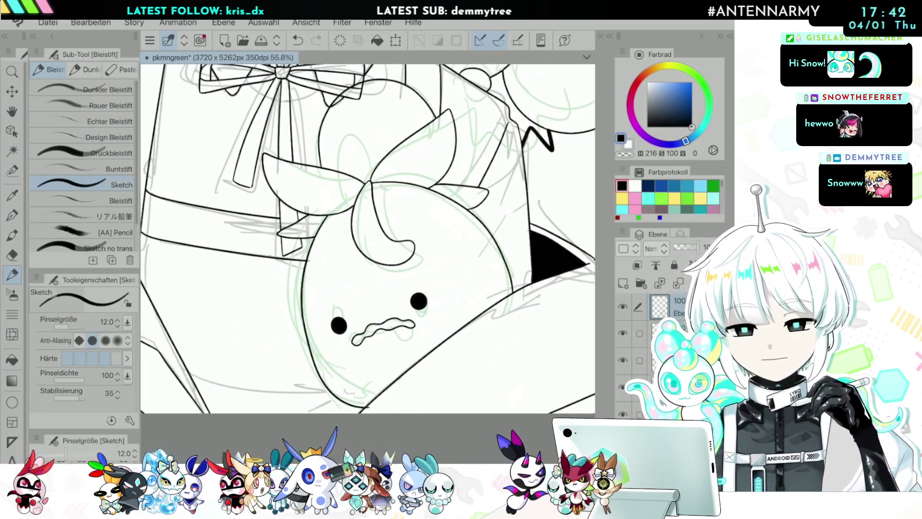
pyautogui.scroll(4, 368, 263)
pyautogui.press('e')
pyautogui.hotkey('ctrl', 'z')
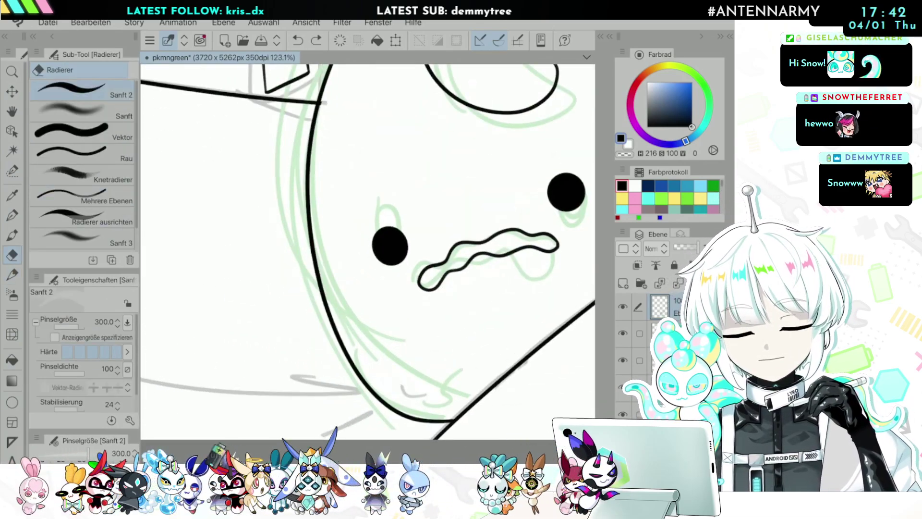
# Step: Erase the lower left of the chest creature's outline again and redraw that curve down to the sleeve with the Sketch pencil
pyautogui.scroll(-4, 369, 239)
pyautogui.scroll(5, 369, 240)
pyautogui.moveTo(239, 360); pyautogui.dragTo(288, 412)
pyautogui.press('p')
pyautogui.moveTo(266, 332); pyautogui.dragTo(270, 414)
pyautogui.hotkey('ctrl', 'z')
pyautogui.moveTo(268, 320)
pyautogui.mouseDown()
pyautogui.moveTo(276, 414)
pyautogui.moveTo(266, 381)
pyautogui.moveTo(308, 437)
pyautogui.mouseUp()
pyautogui.hotkey('ctrl', 'z')
pyautogui.scroll(-8, 368, 288)
pyautogui.scroll(3, 367, 288)
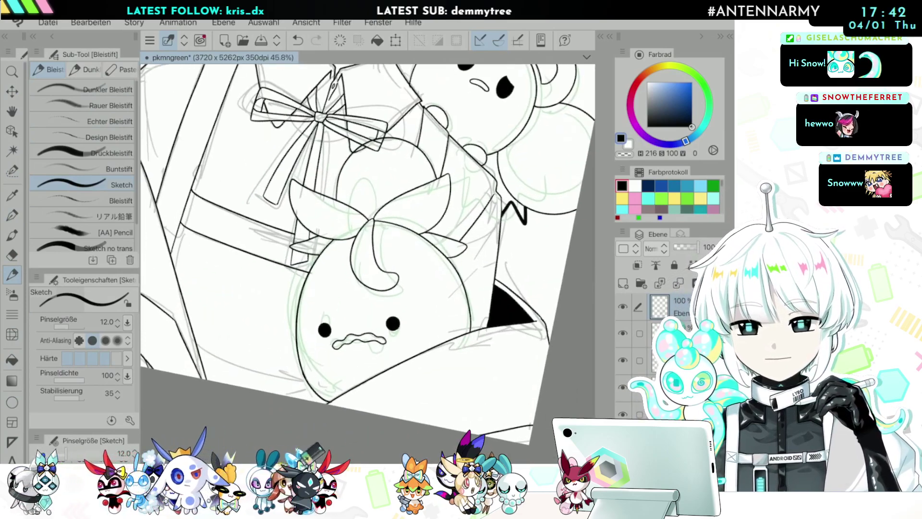
# Step: Erase the character's jaw and hair lines inside the shoulder bear's left ear with the Sanft 2 eraser at size 80
pyautogui.scroll(-4, 368, 265)
pyautogui.scroll(6, 368, 265)
pyautogui.click(672, 387)
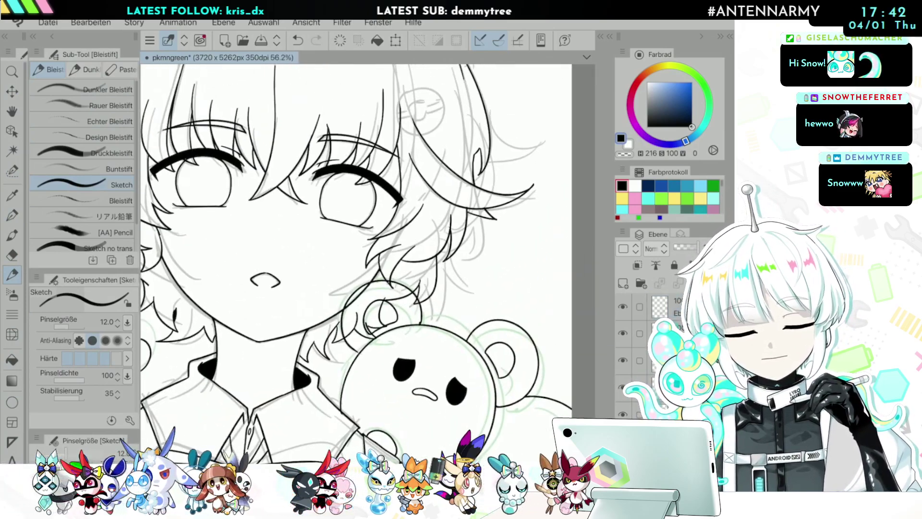
pyautogui.scroll(5, 326, 319)
pyautogui.press('e')
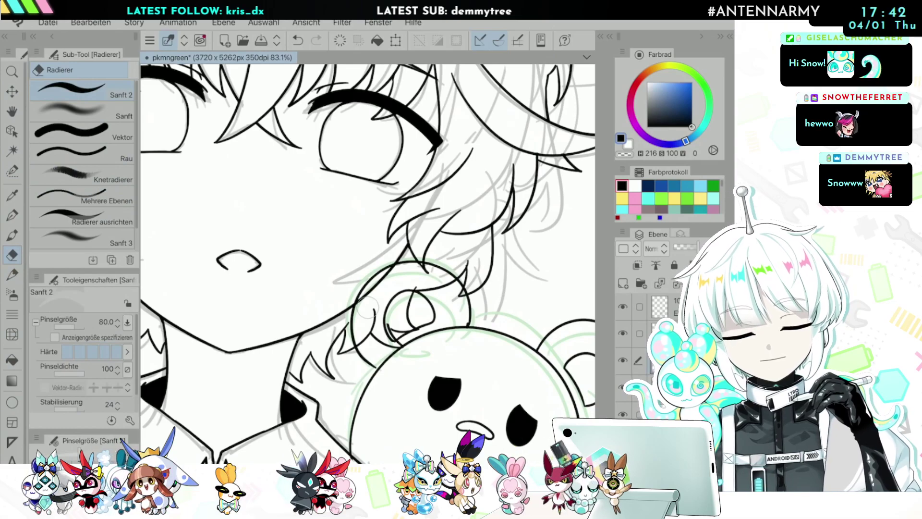
pyautogui.scroll(3, 367, 308)
pyautogui.moveTo(388, 332)
pyautogui.mouseDown()
pyautogui.moveTo(437, 330)
pyautogui.moveTo(472, 310)
pyautogui.moveTo(465, 321)
pyautogui.moveTo(463, 277)
pyautogui.moveTo(498, 275)
pyautogui.moveTo(511, 295)
pyautogui.moveTo(463, 259)
pyautogui.moveTo(417, 264)
pyautogui.mouseUp()
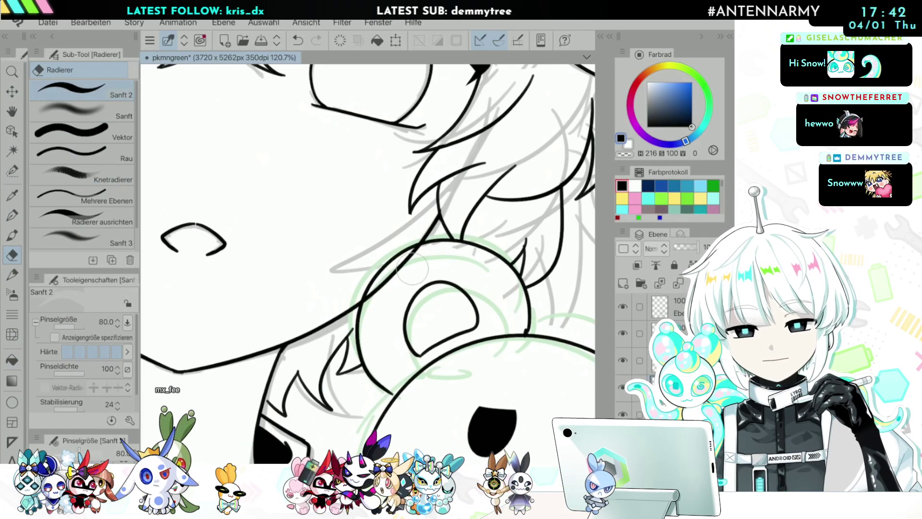
pyautogui.moveTo(382, 291); pyautogui.dragTo(430, 256)
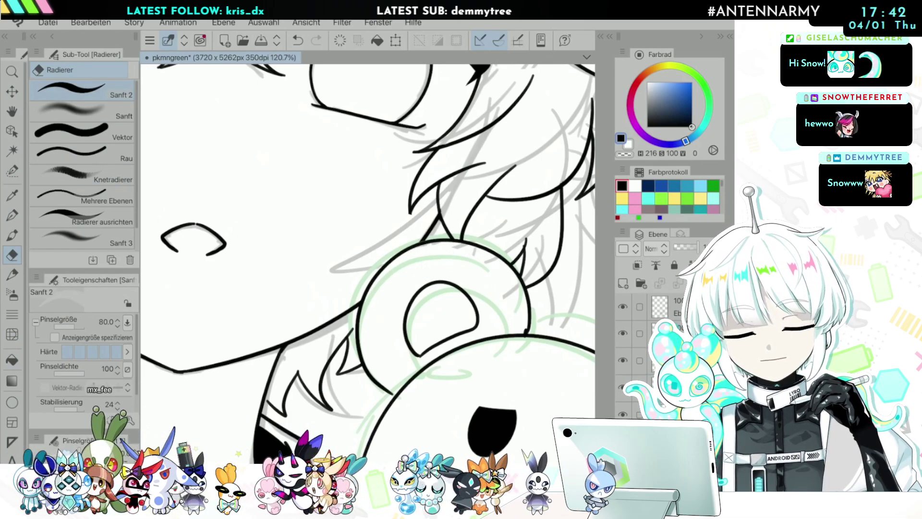
# Step: Review the line art around the bow, chest creature and whole figure, and save the pkmngreen illustration
pyautogui.hotkey('ctrl', '0')
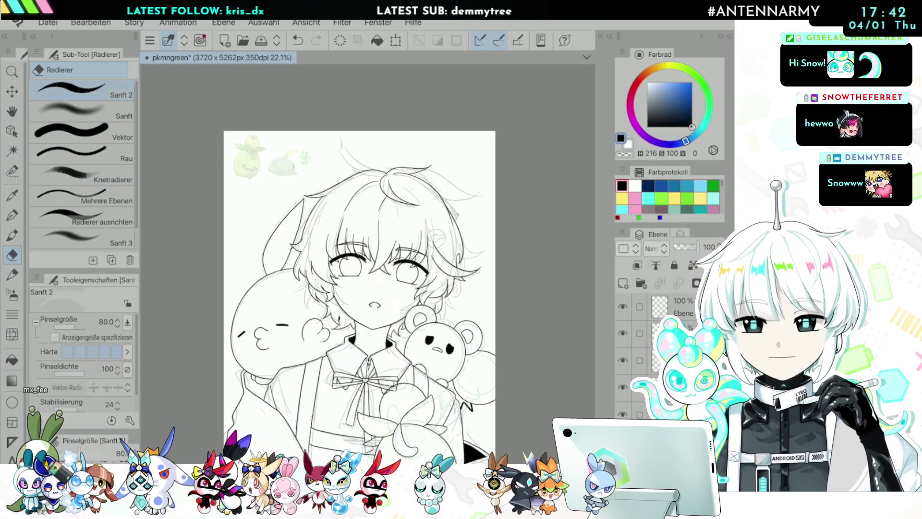
pyautogui.scroll(4, 368, 264)
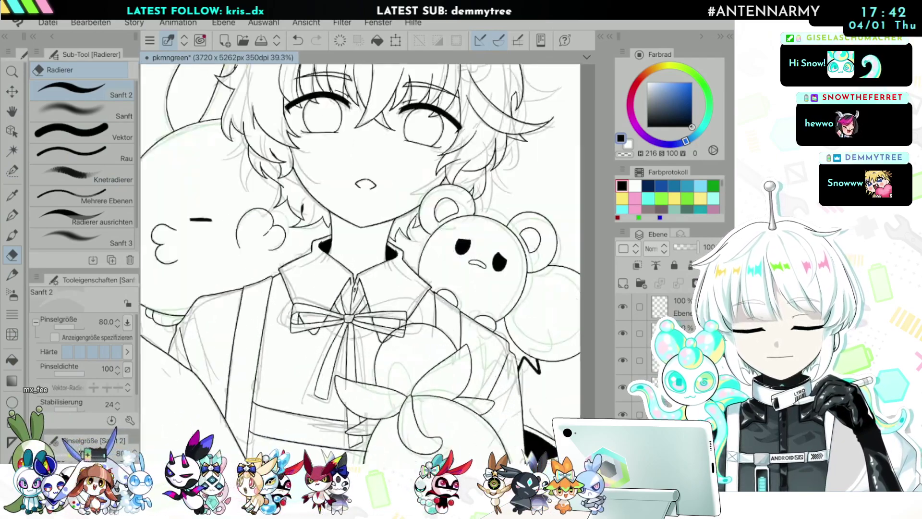
pyautogui.scroll(5, 413, 318)
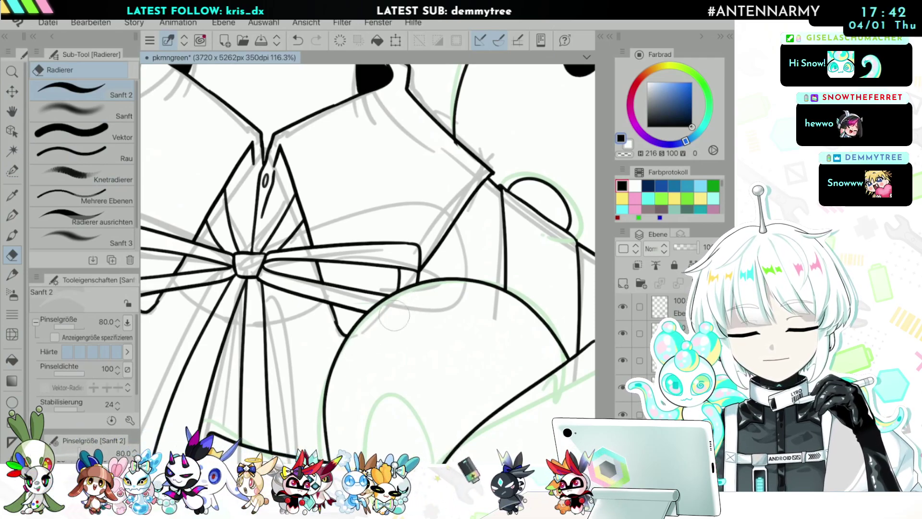
pyautogui.scroll(-6, 367, 240)
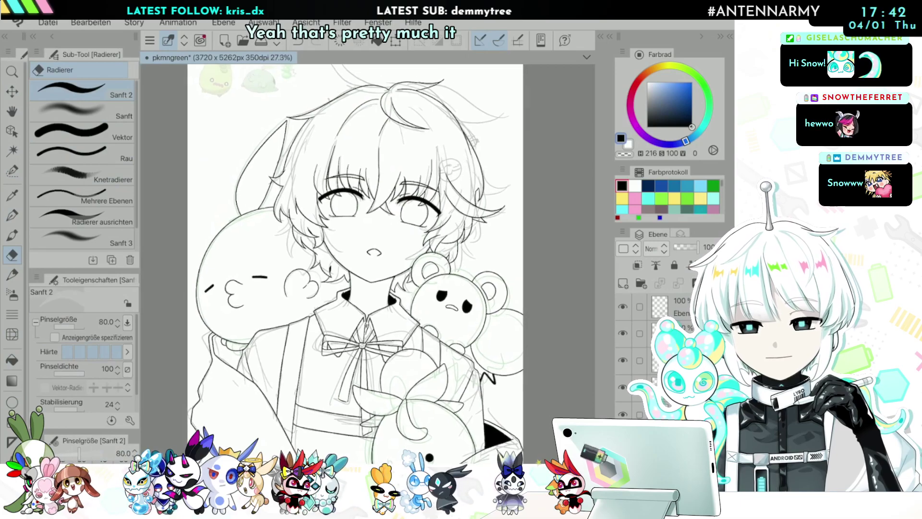
pyautogui.scroll(-2, 367, 268)
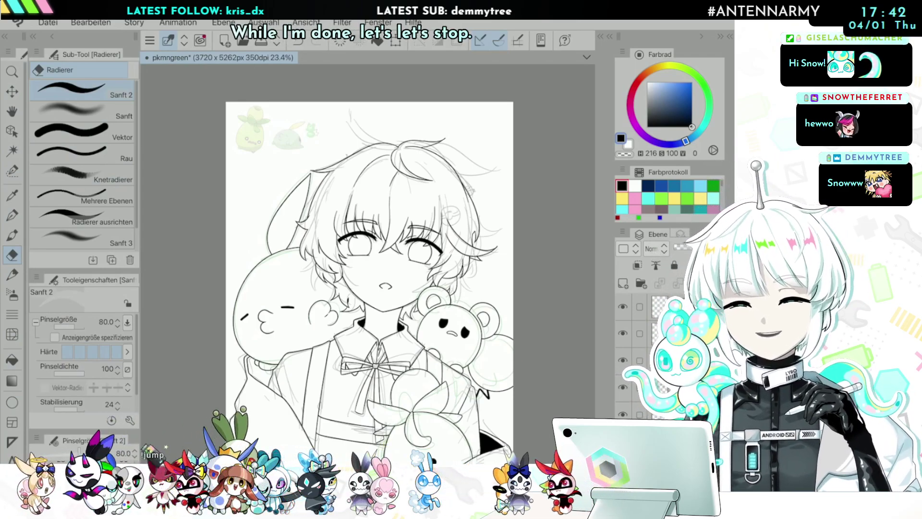
pyautogui.scroll(-1, 388, 277)
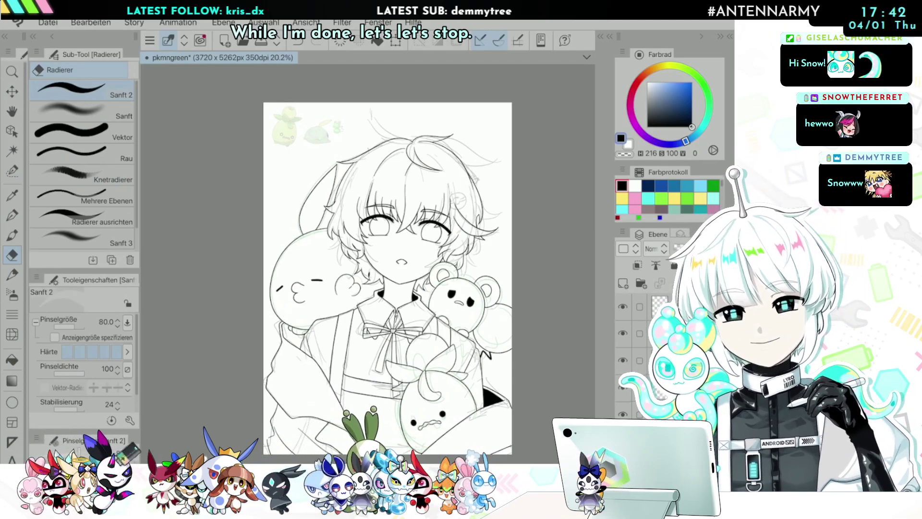
pyautogui.click(49, 22)
pyautogui.click(86, 130)
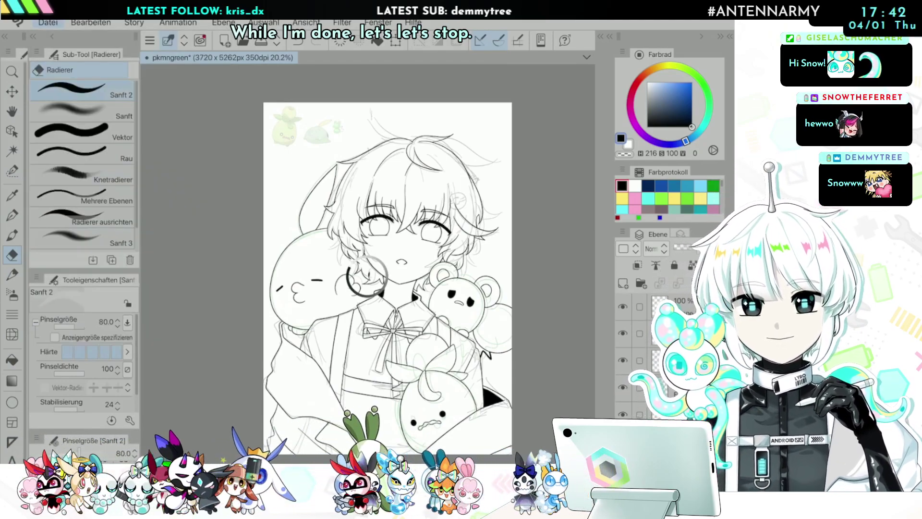